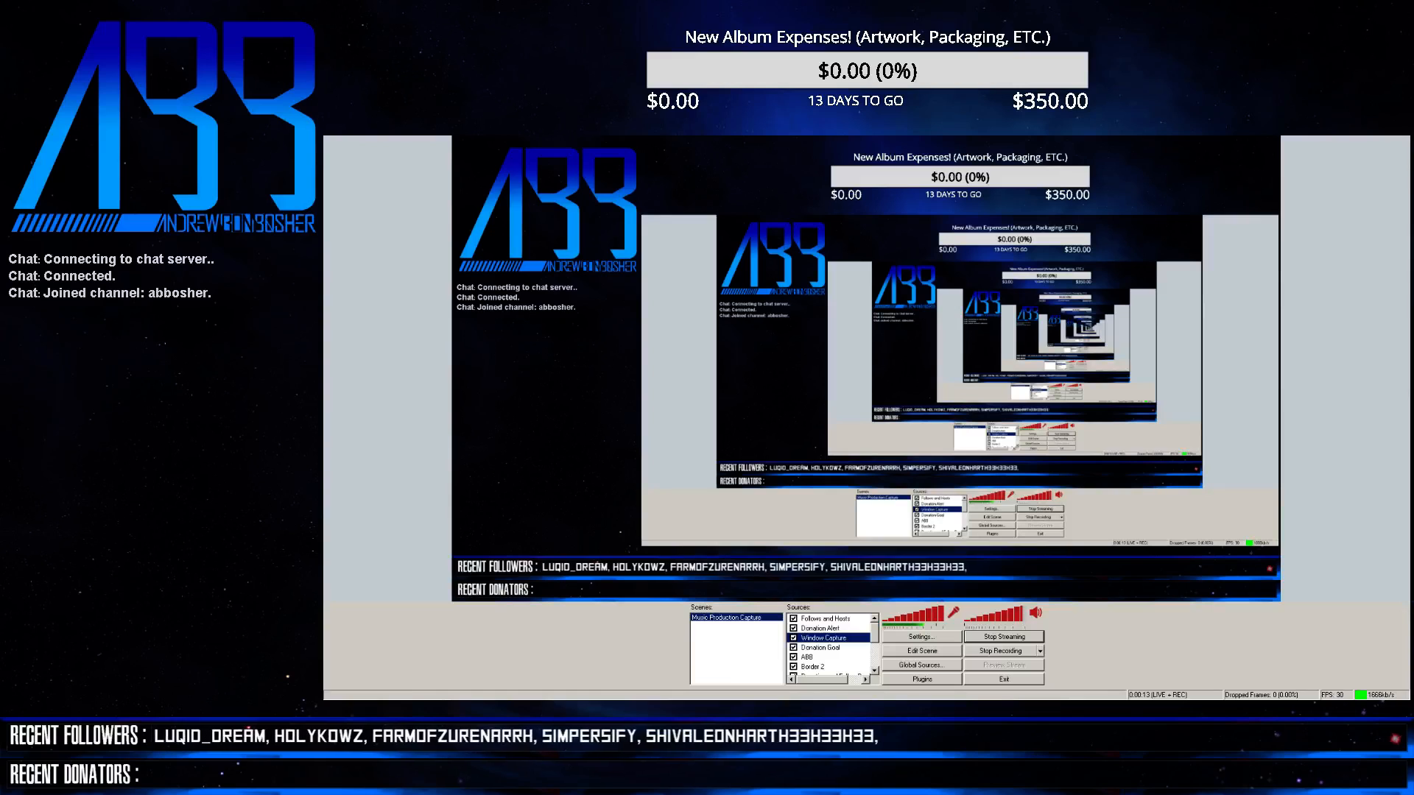
- Switch from OBS to Reason's rack window and widen its browser pane to show more of the patch list
key(alt+Tab)
key(alt+Tab)
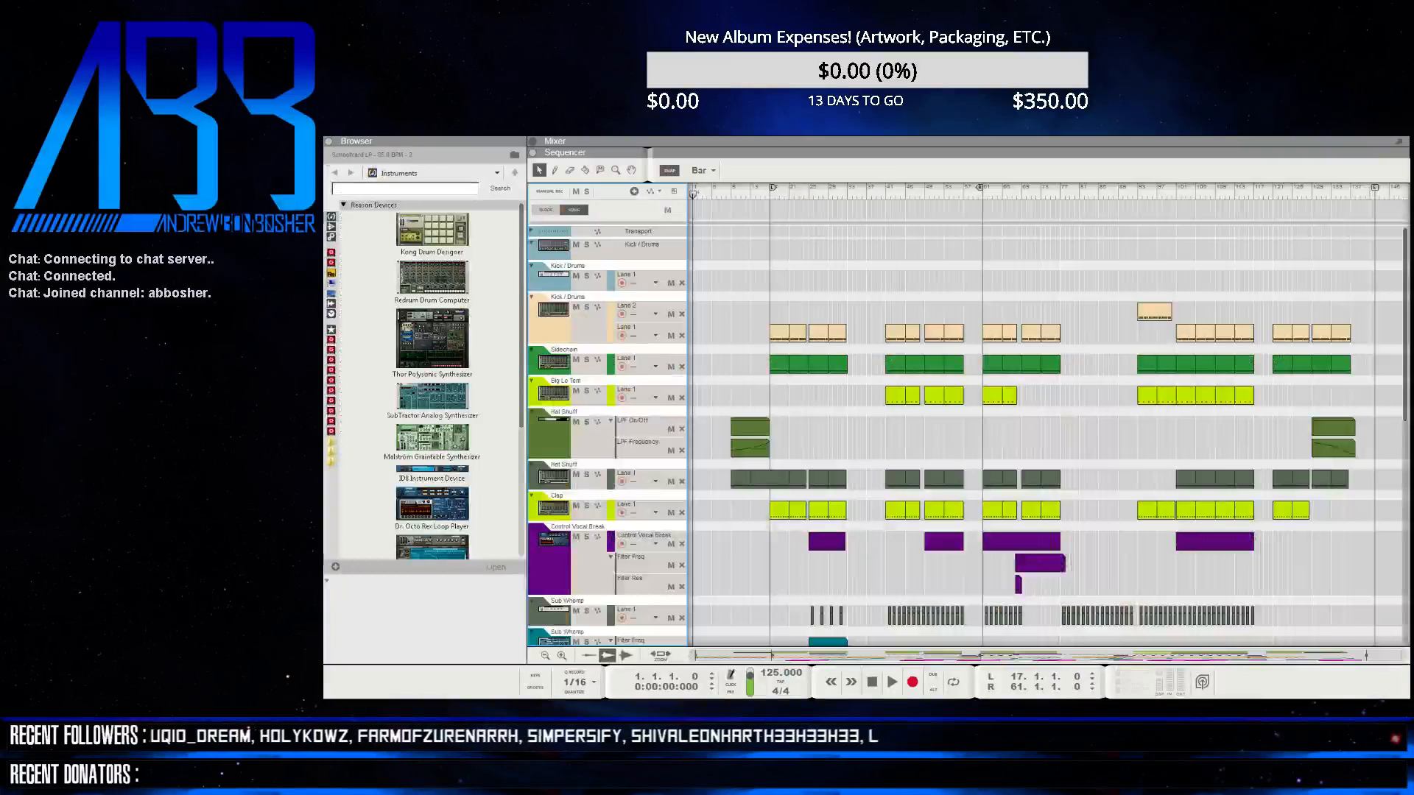
key(alt+Tab)
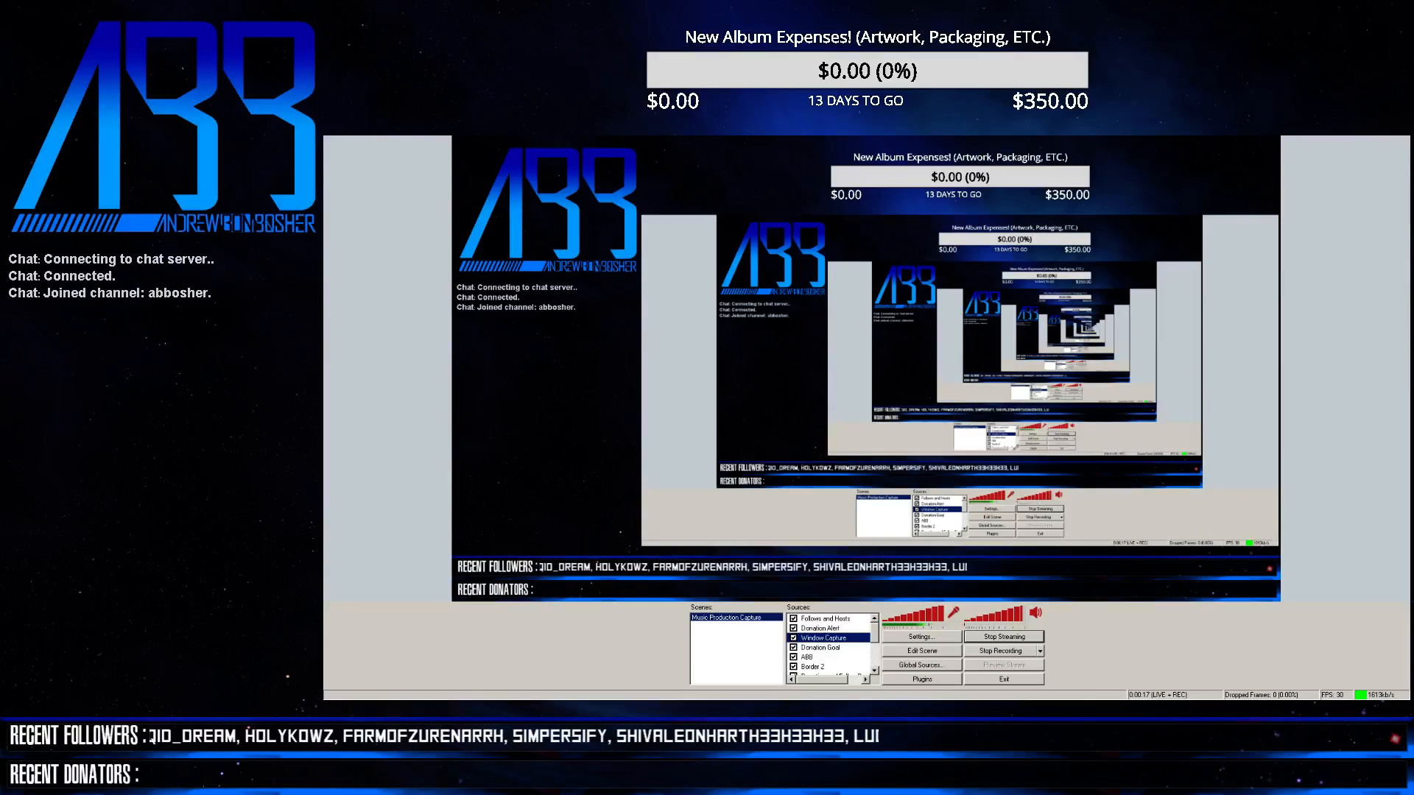
key(alt+Tab)
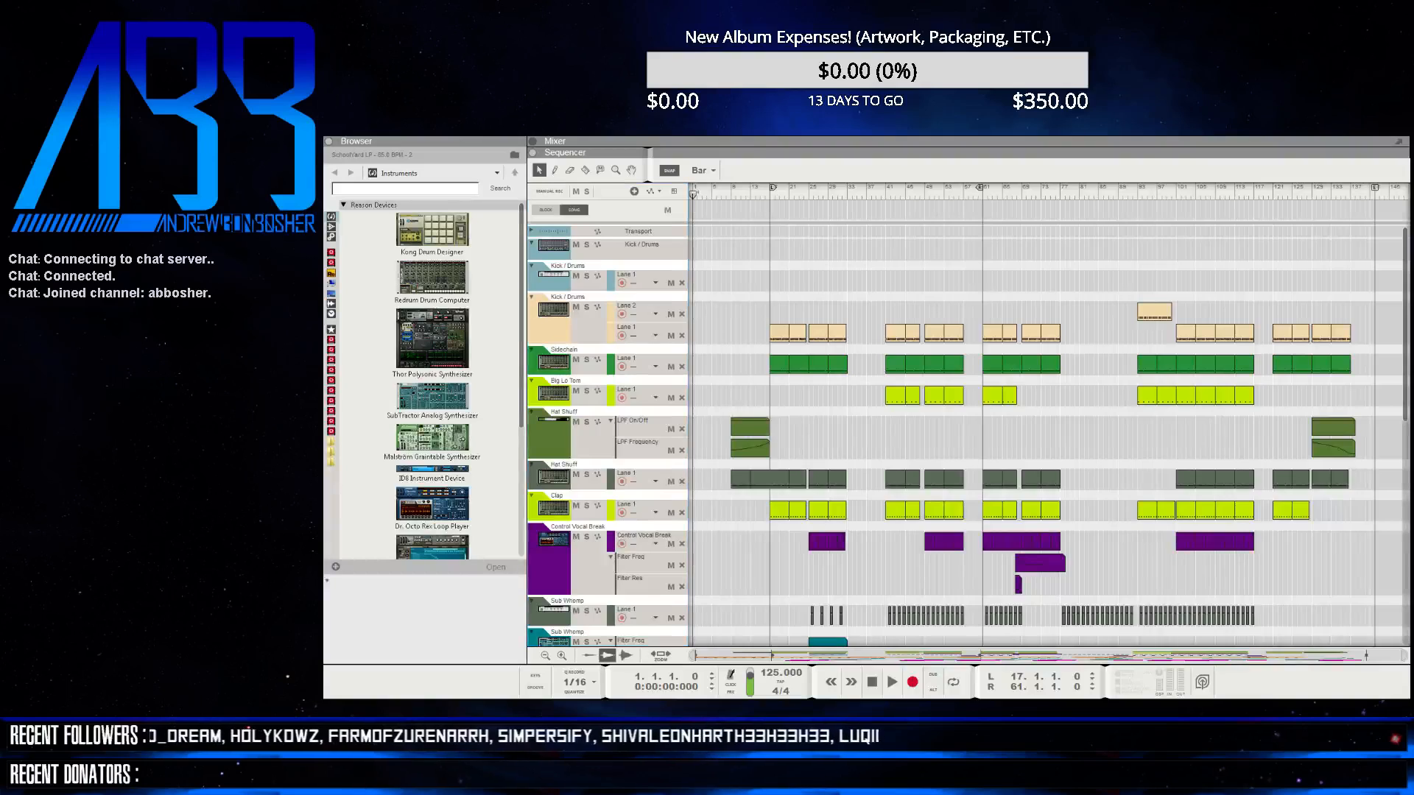
key(alt+Tab)
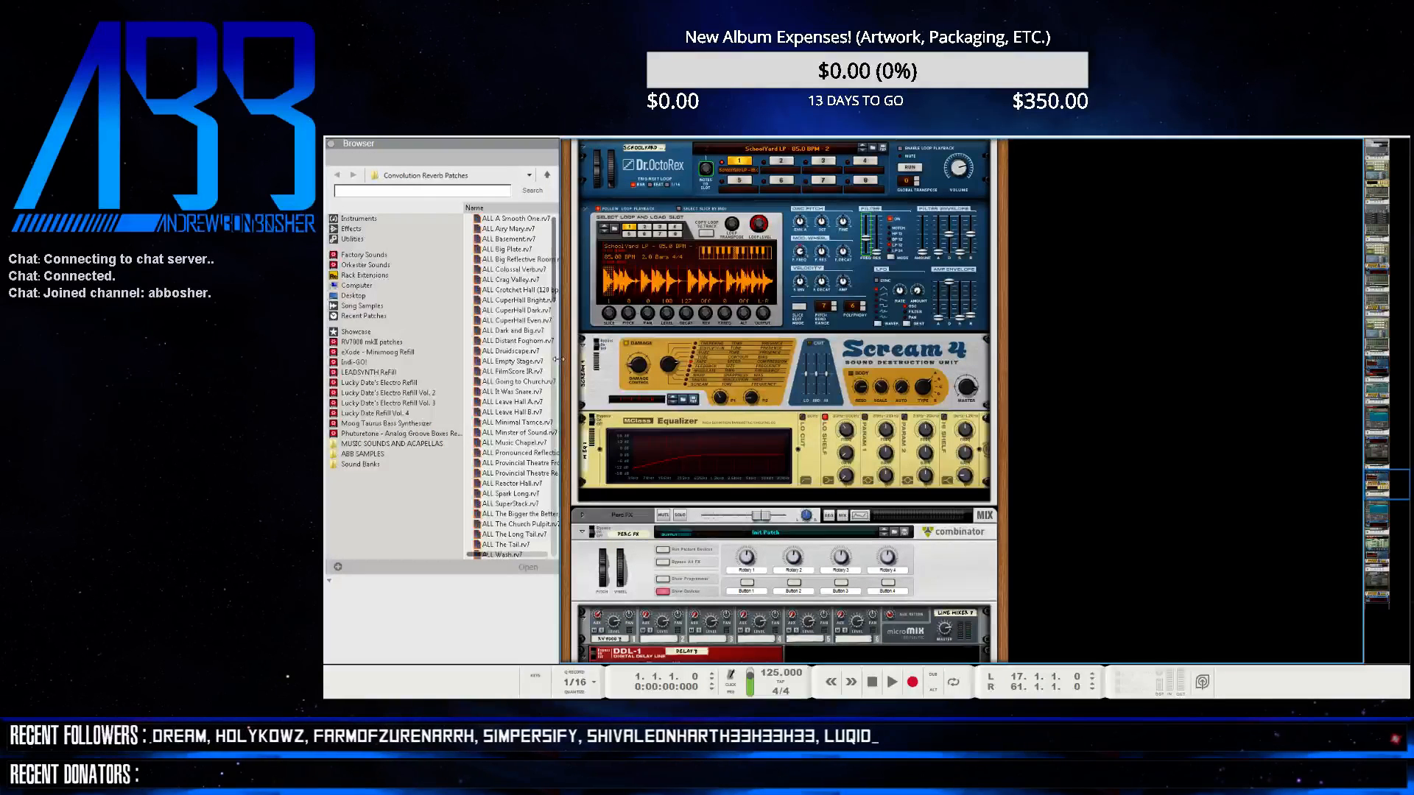
drag(557, 358, 642, 365)
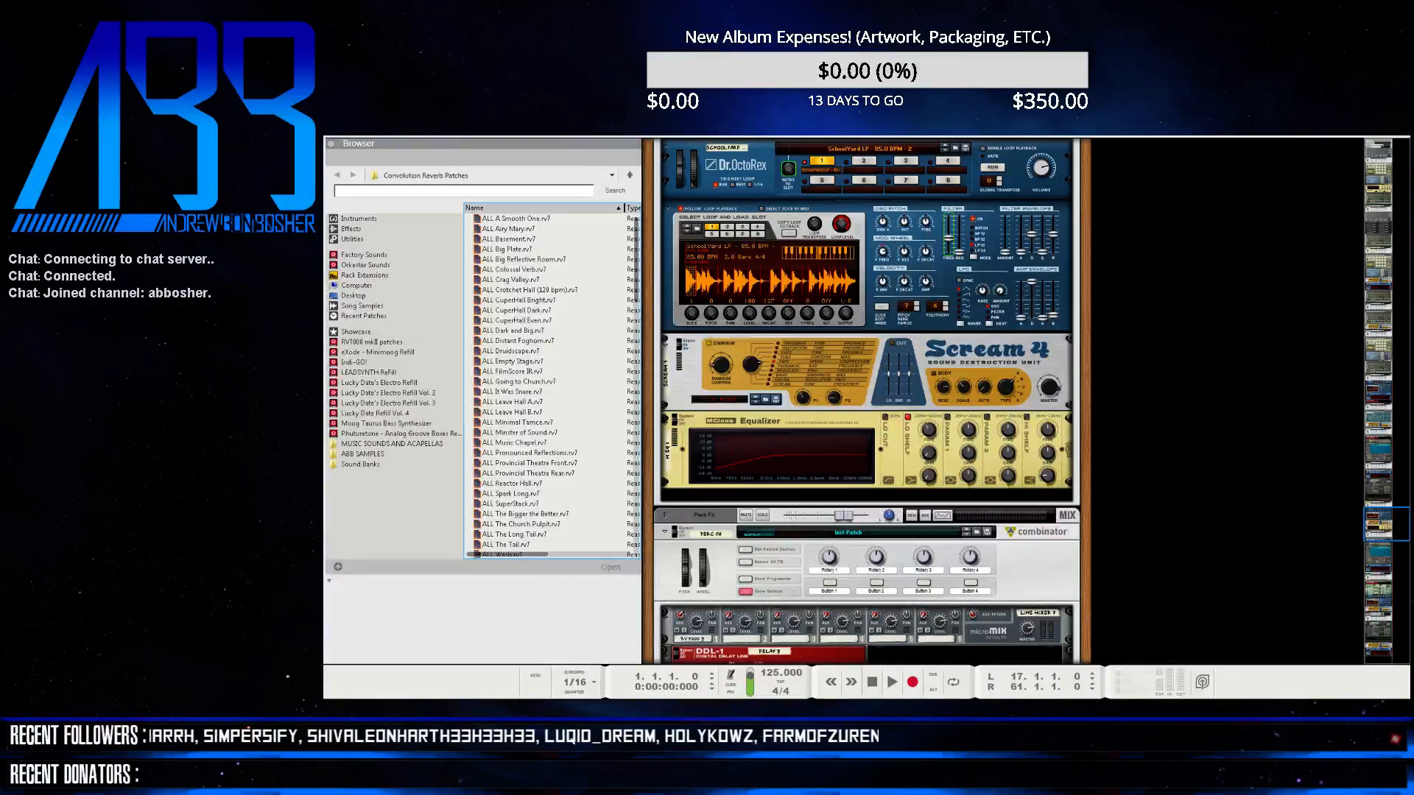
- Bring up the sequencer window and start playback of the song from bar 1
key(F7)
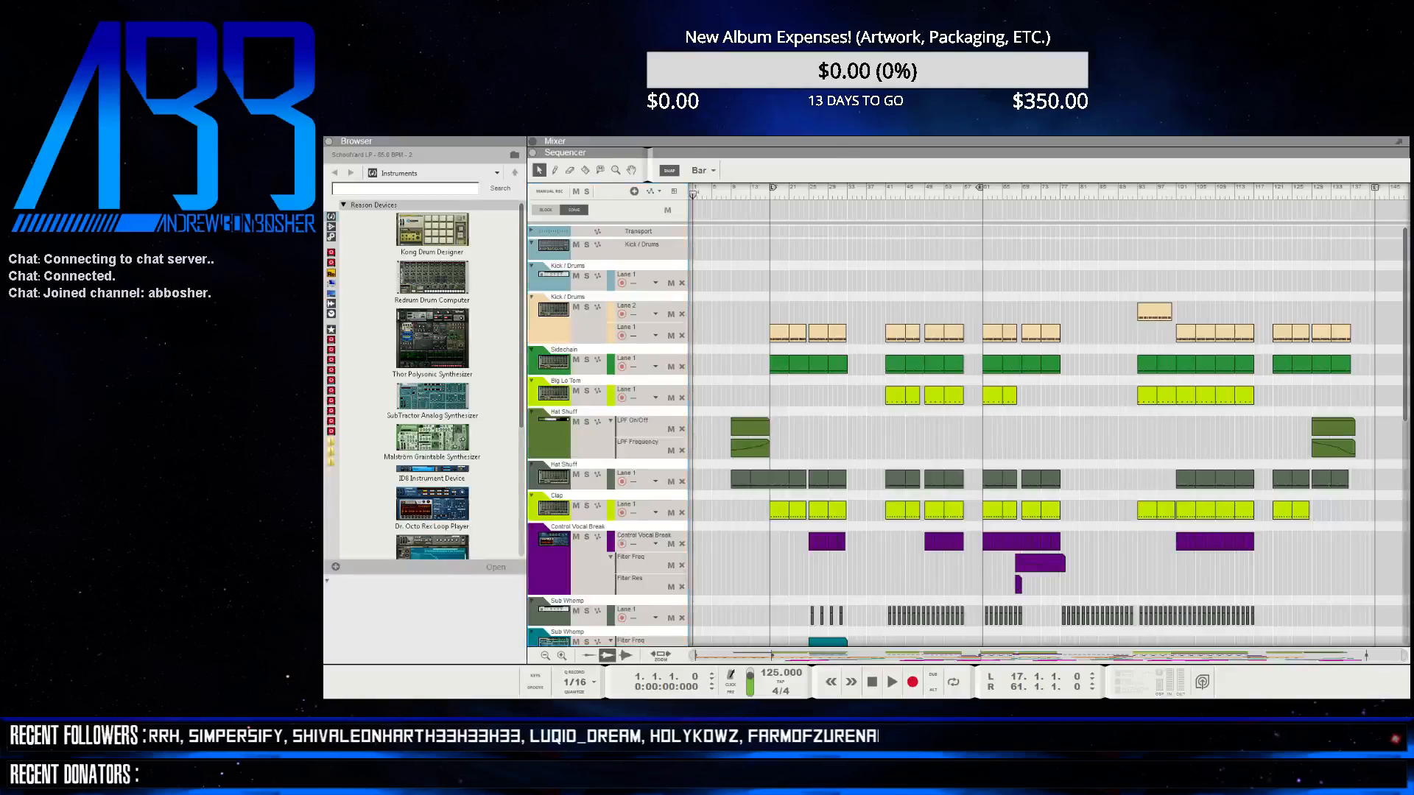
key(F6)
key(F7)
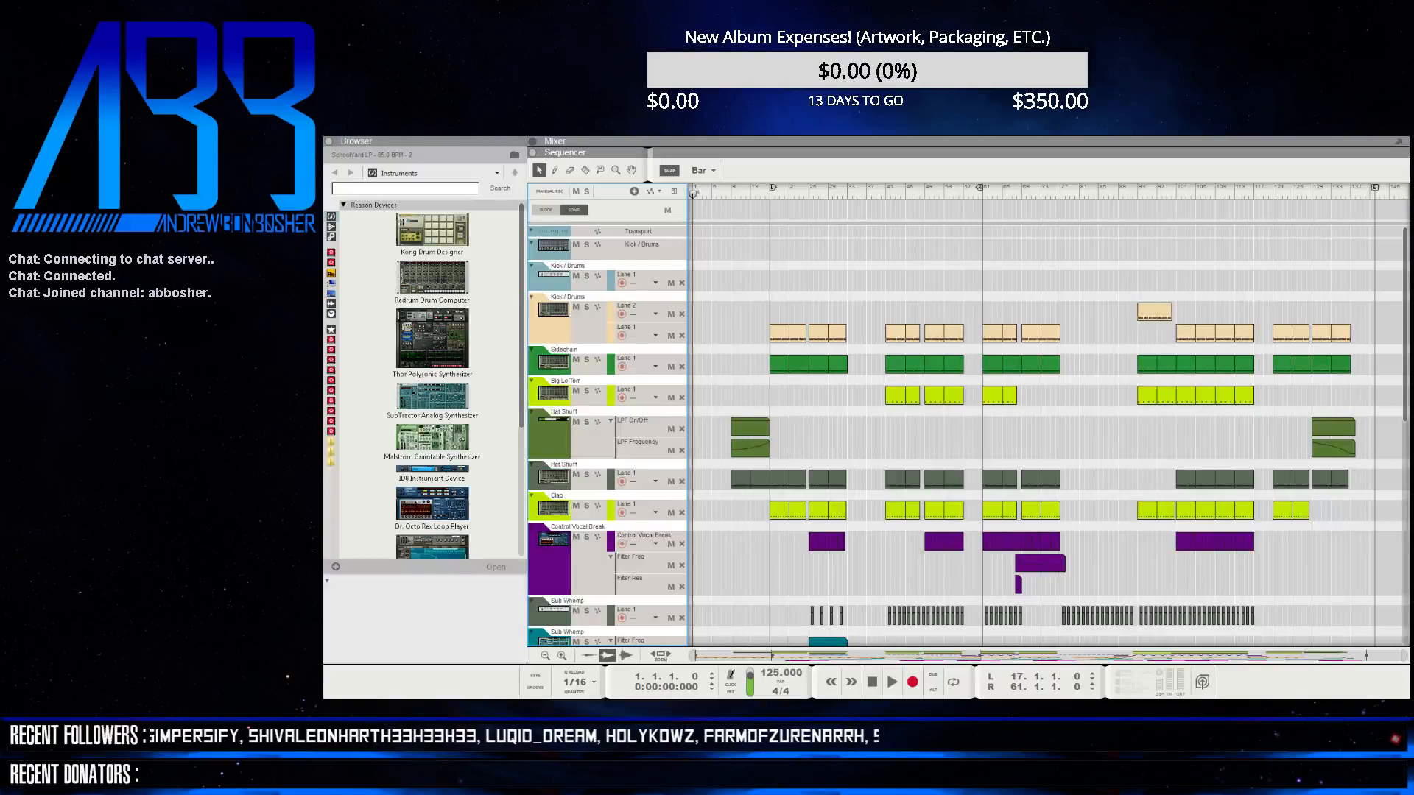
key(alt+Tab)
key(alt+Tab)
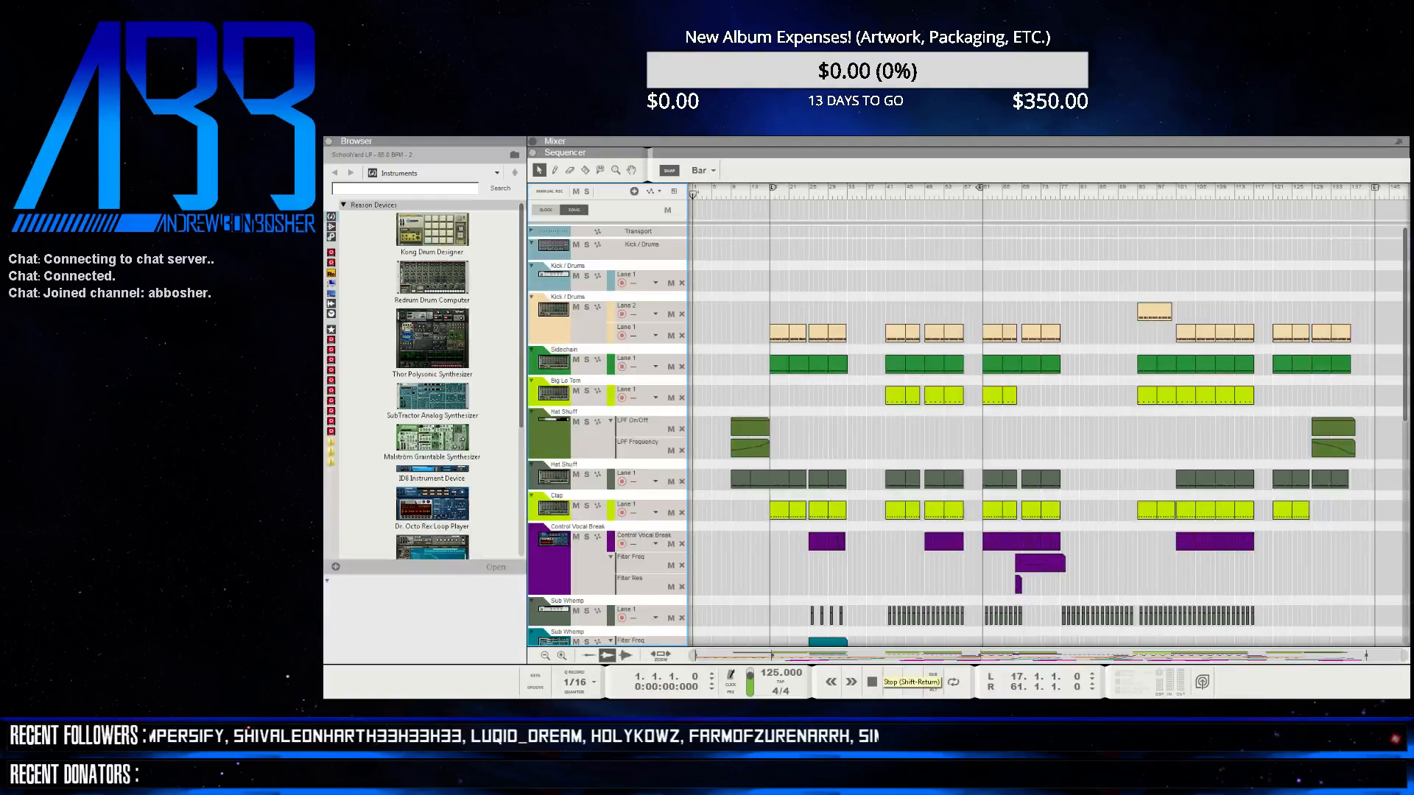
key(space)
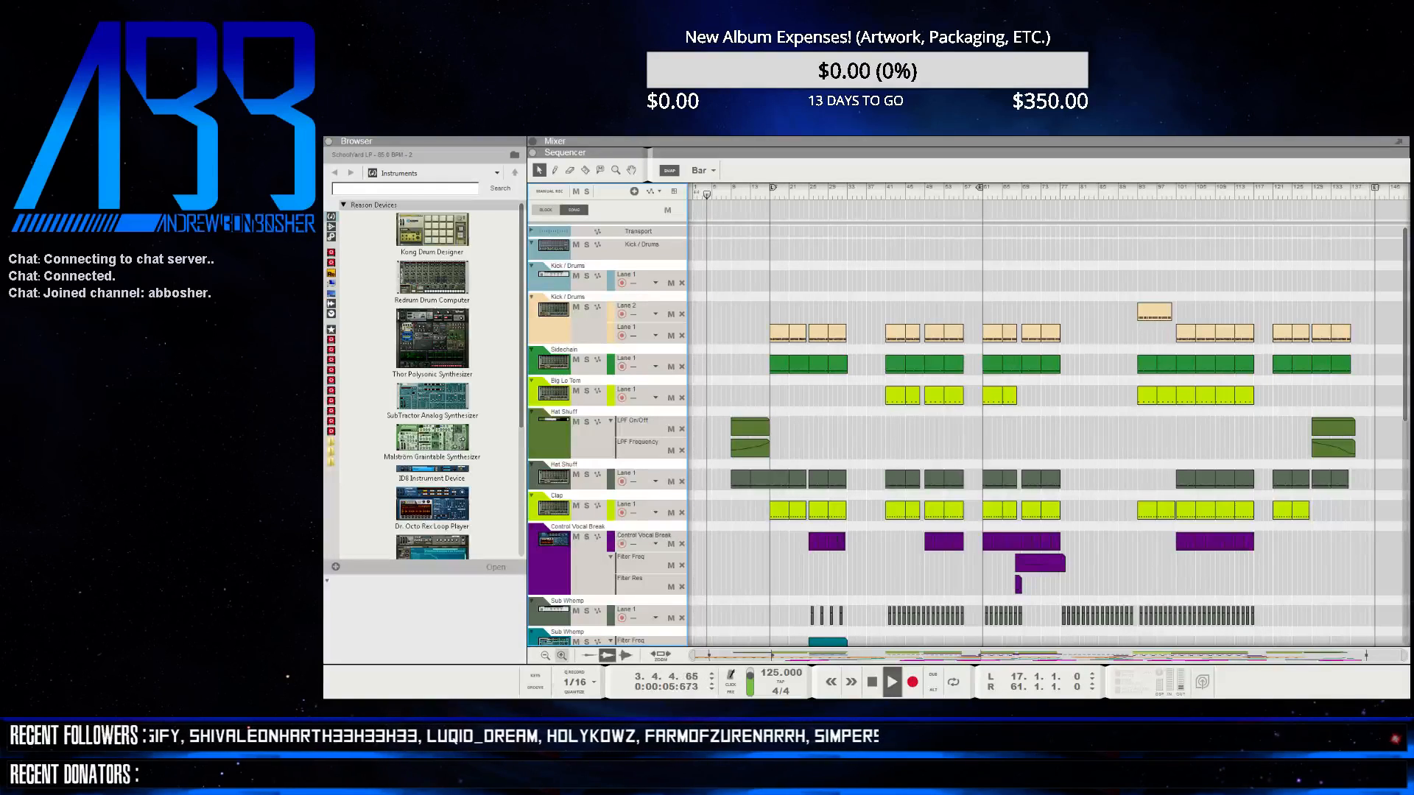
- Look through all the sequencer tracks from Kick / Drums down to Noise Hit while the song plays
key(alt+Tab)
key(alt+Tab)
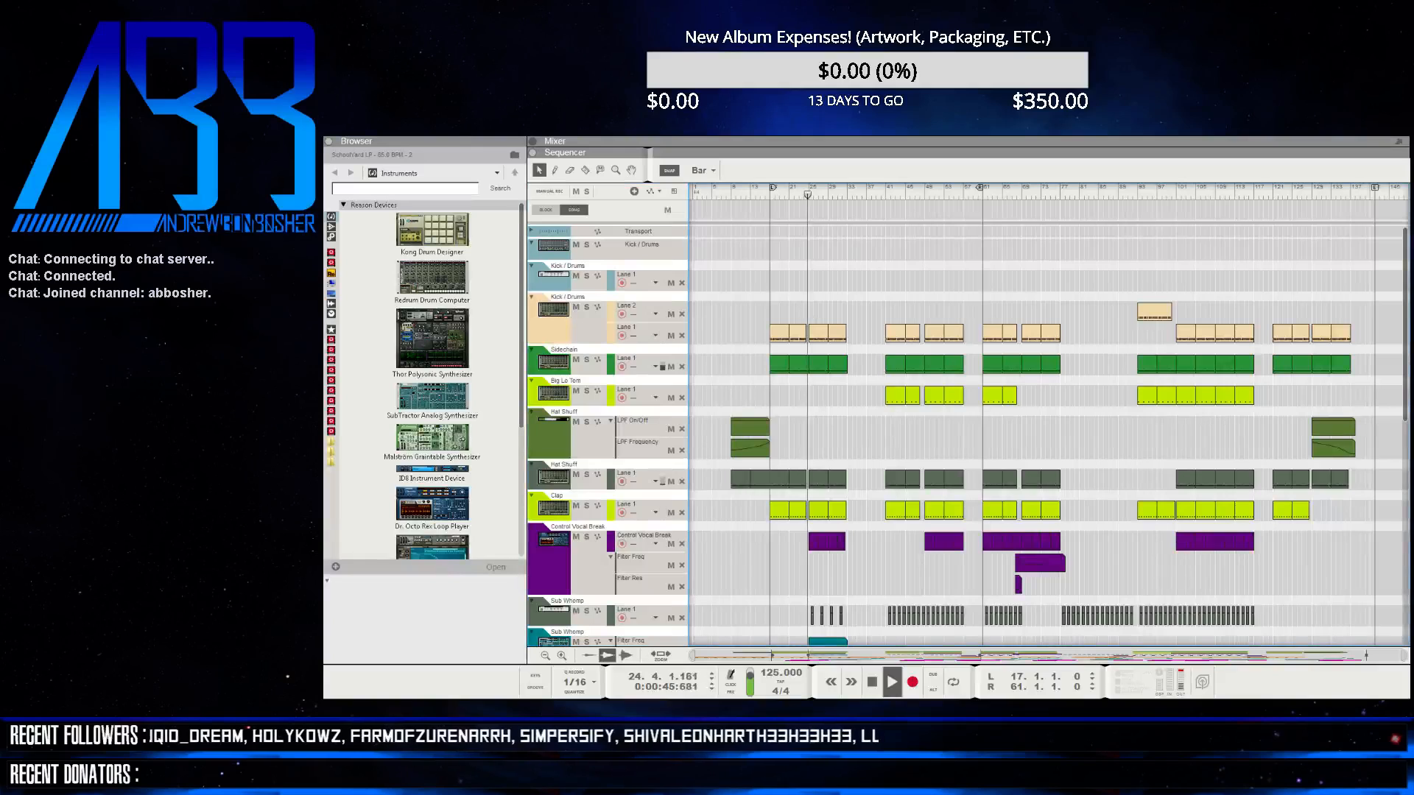
scroll(967, 436, down, 10)
scroll(967, 435, up, 10)
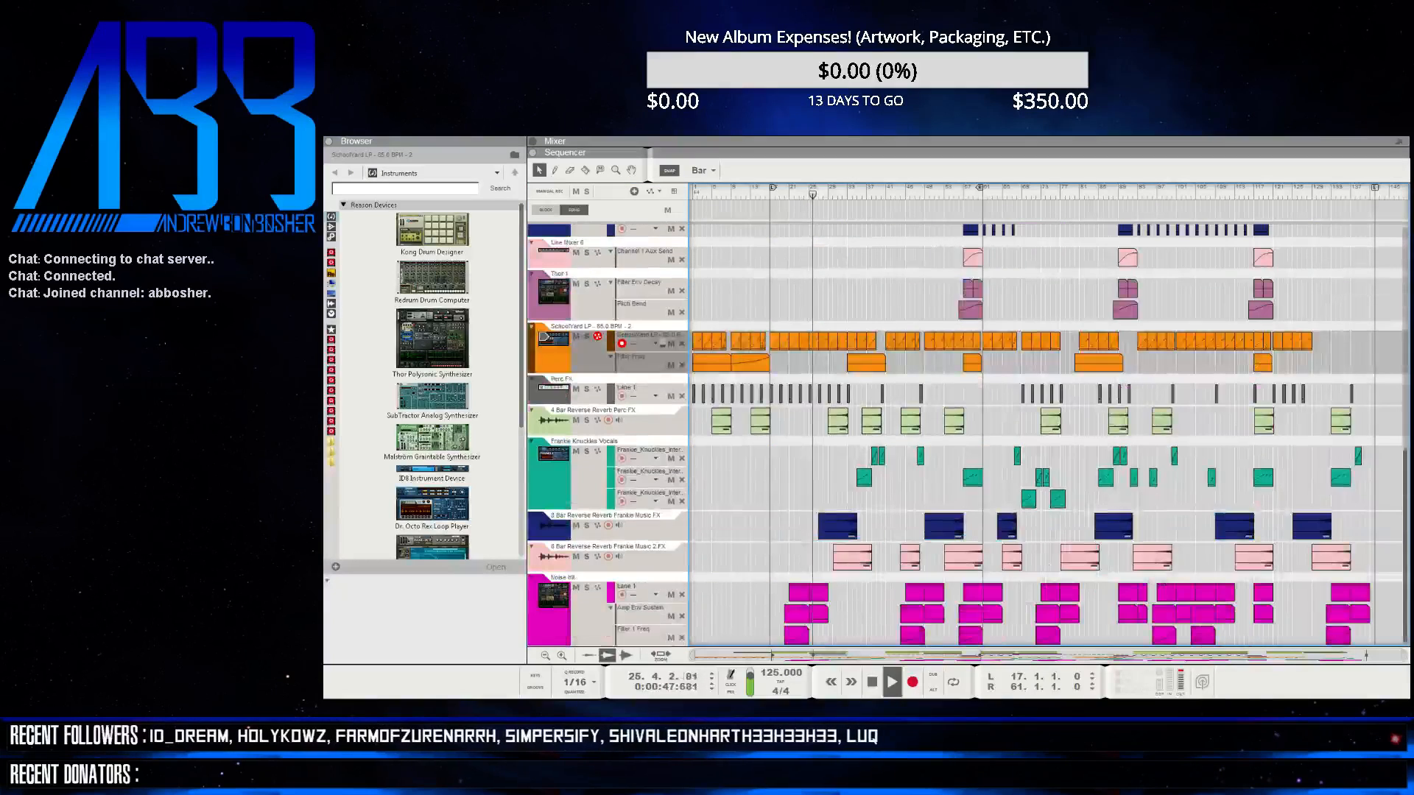
scroll(967, 435, down, 8)
scroll(967, 435, up, 5)
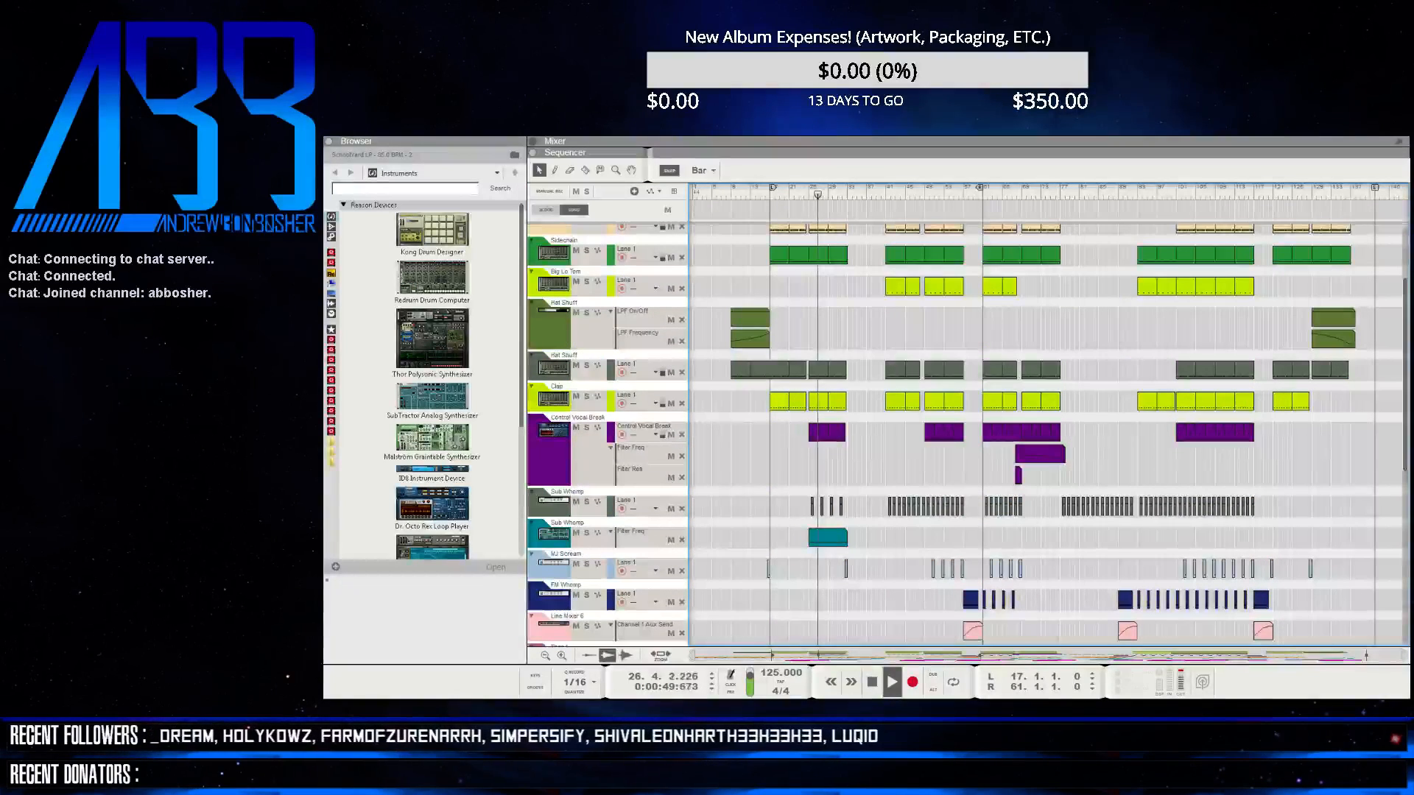
scroll(967, 435, up, 3)
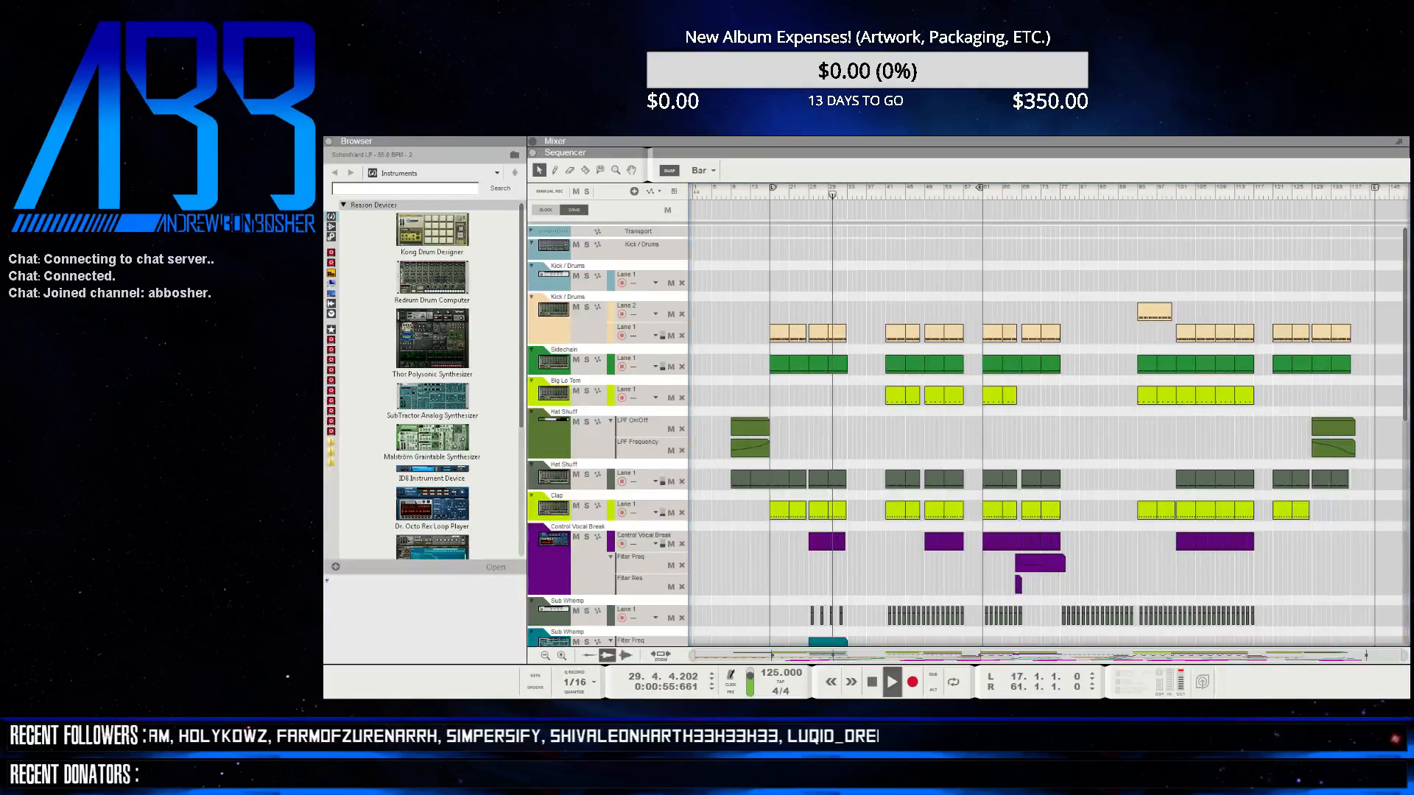
- Examine the Clap combinator's Kong and Redrum devices in the rack
key(F6)
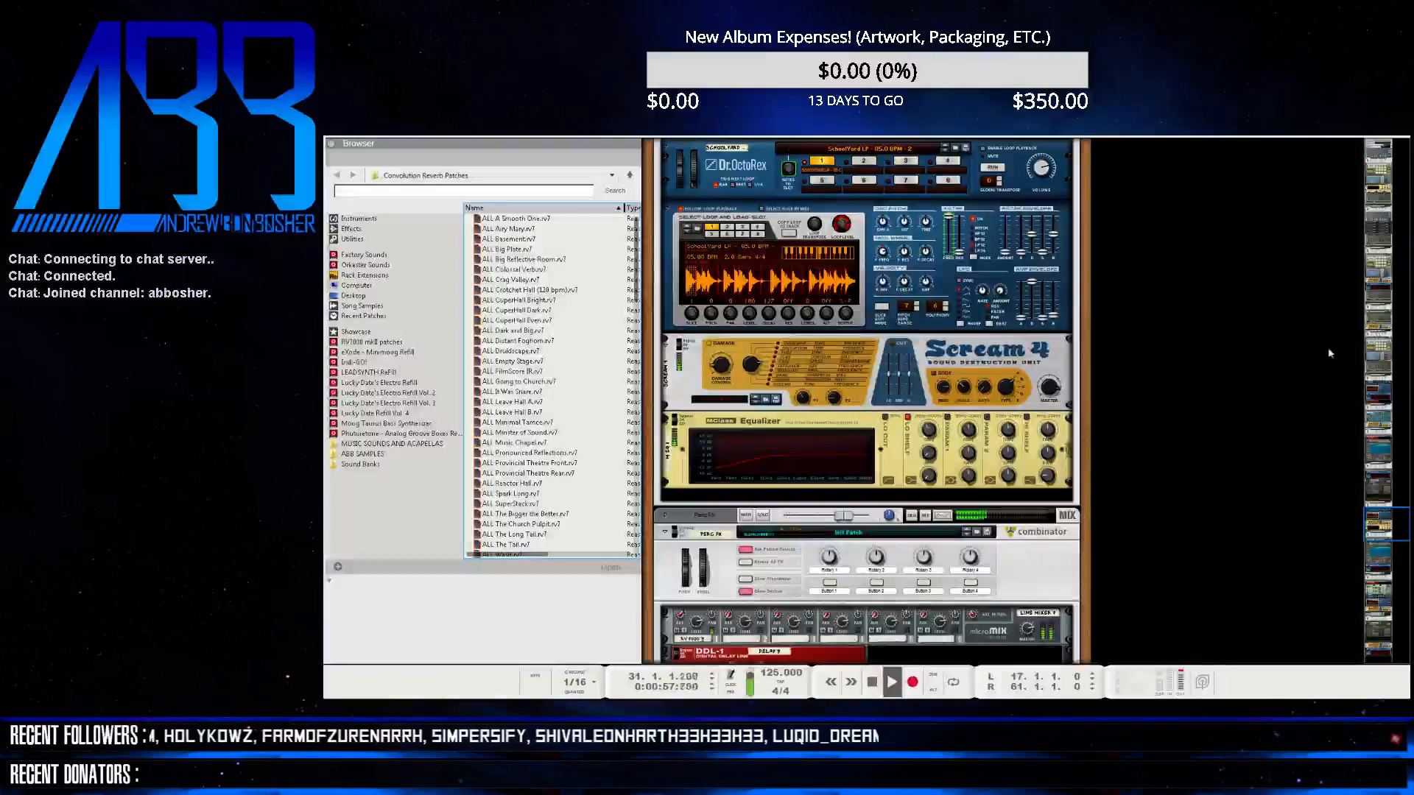
scroll(859, 460, down, 3)
scroll(859, 461, down, 15)
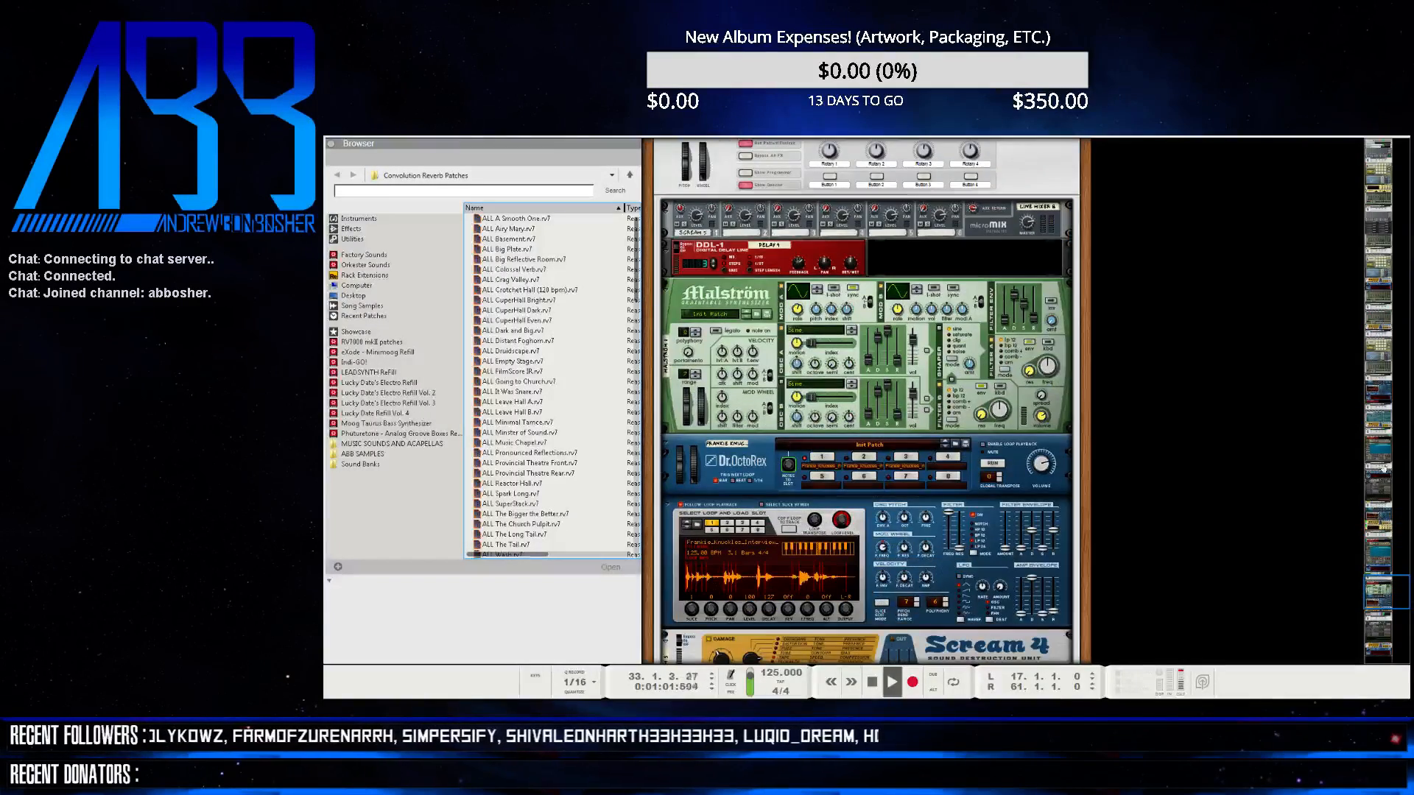
scroll(848, 513, up, 15)
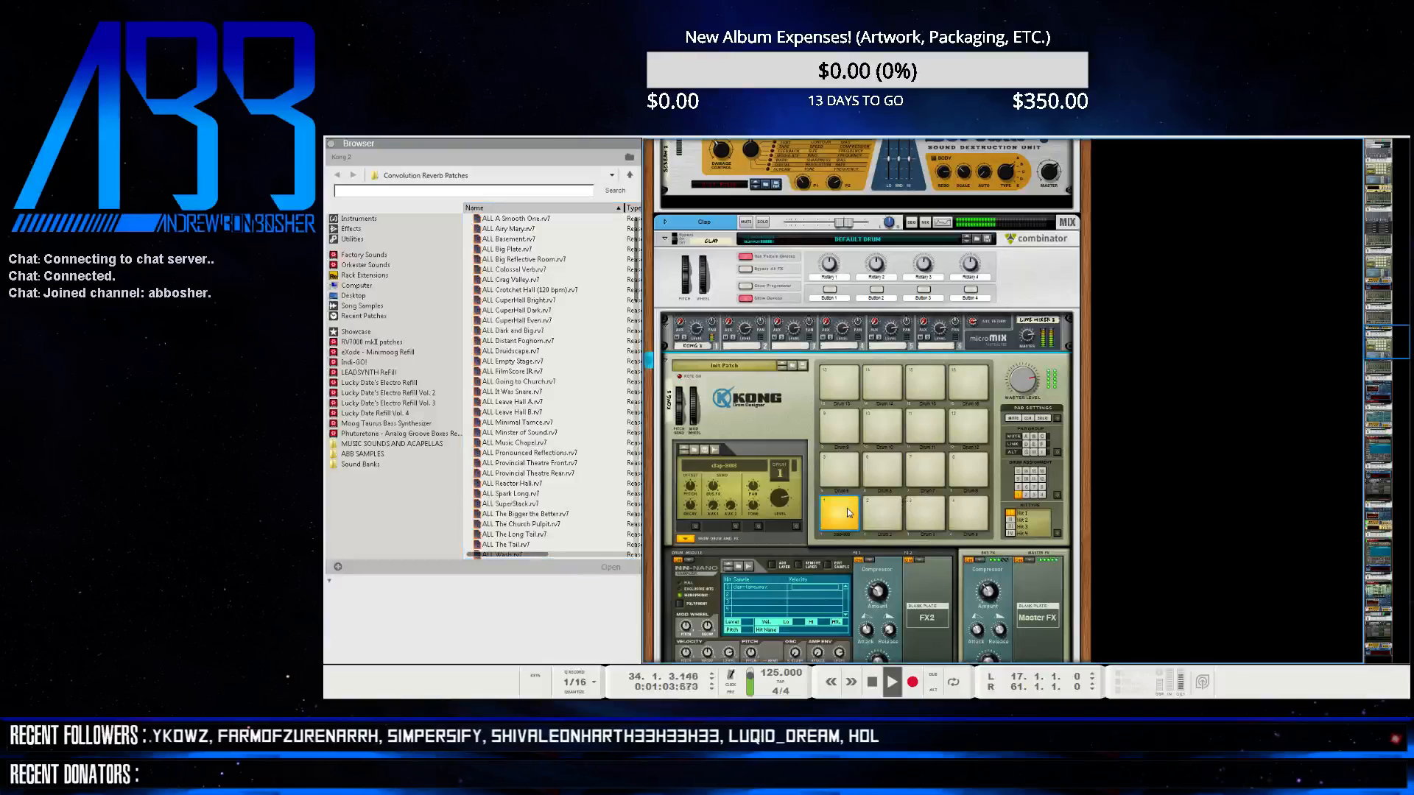
scroll(848, 513, down, 5)
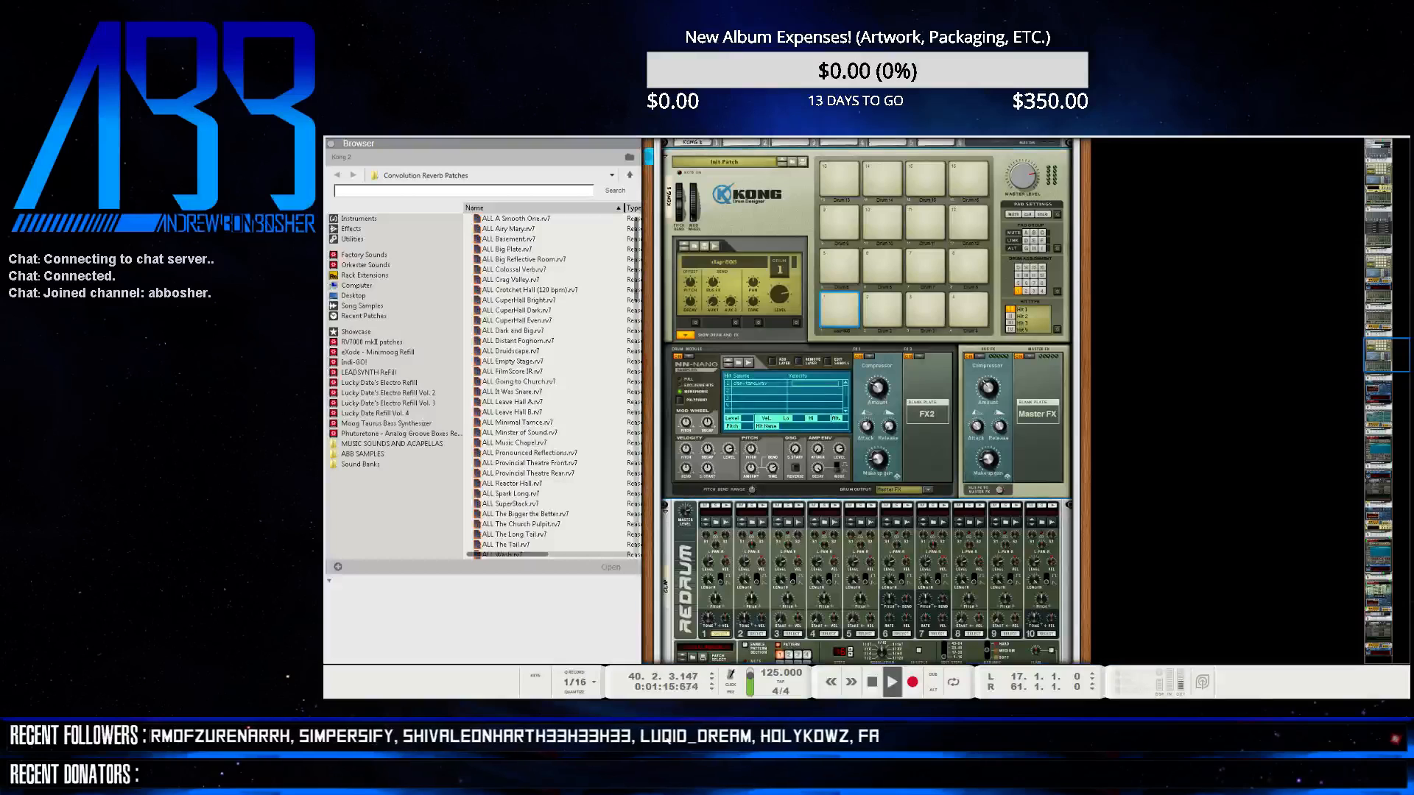
- Review the arrangement around the playback position in the sequencer at a closer zoom
key(F7)
scroll(968, 418, down, 8)
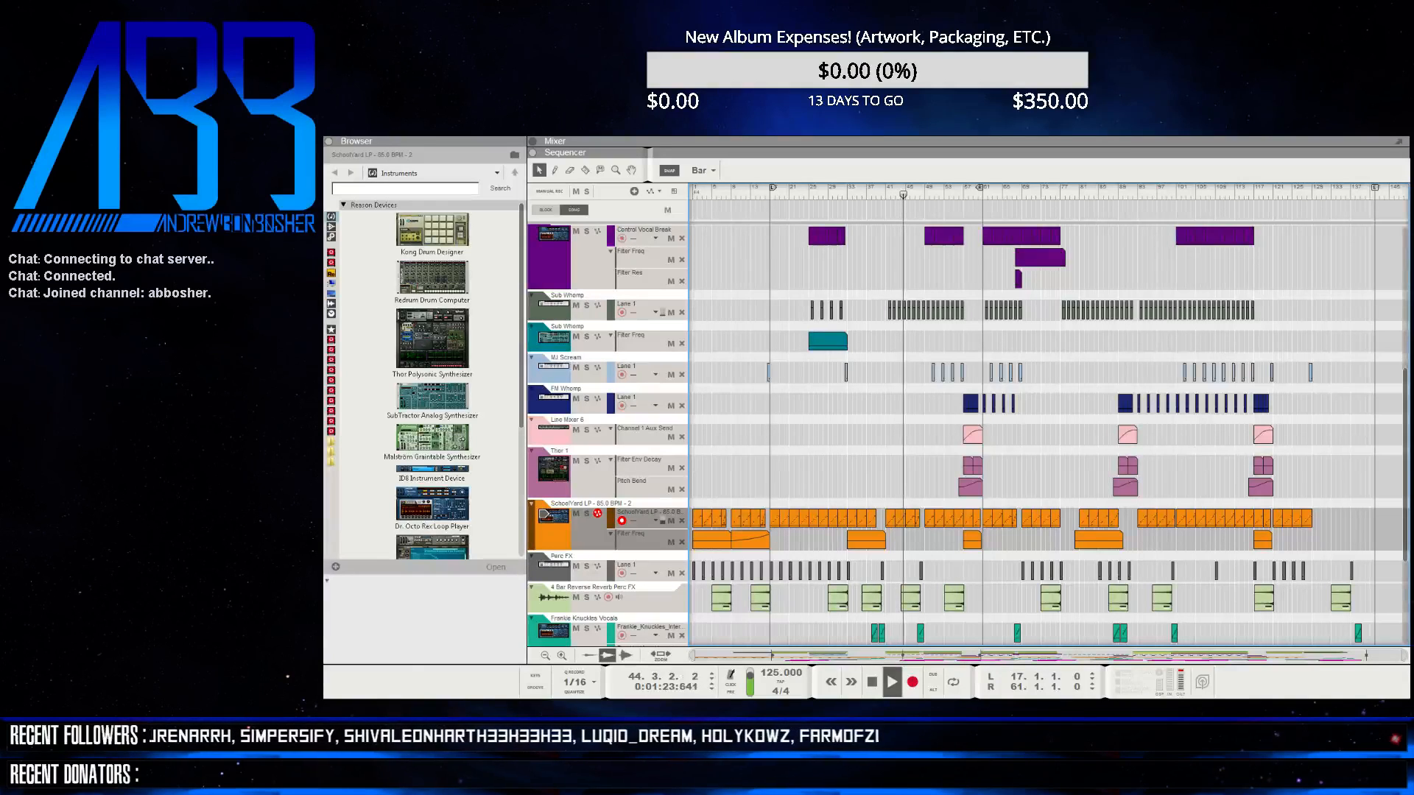
scroll(968, 418, down, 1)
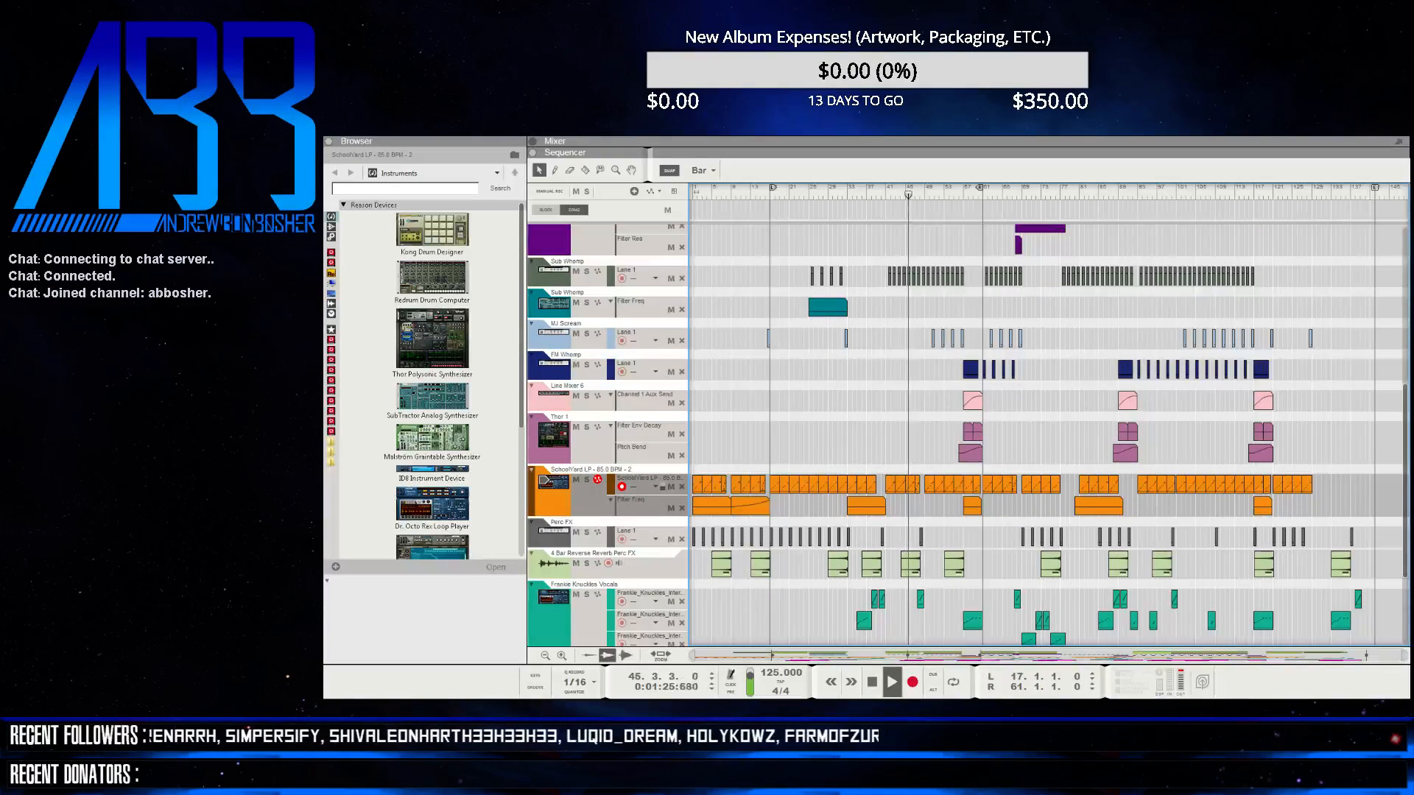
scroll(1049, 419, up, 3)
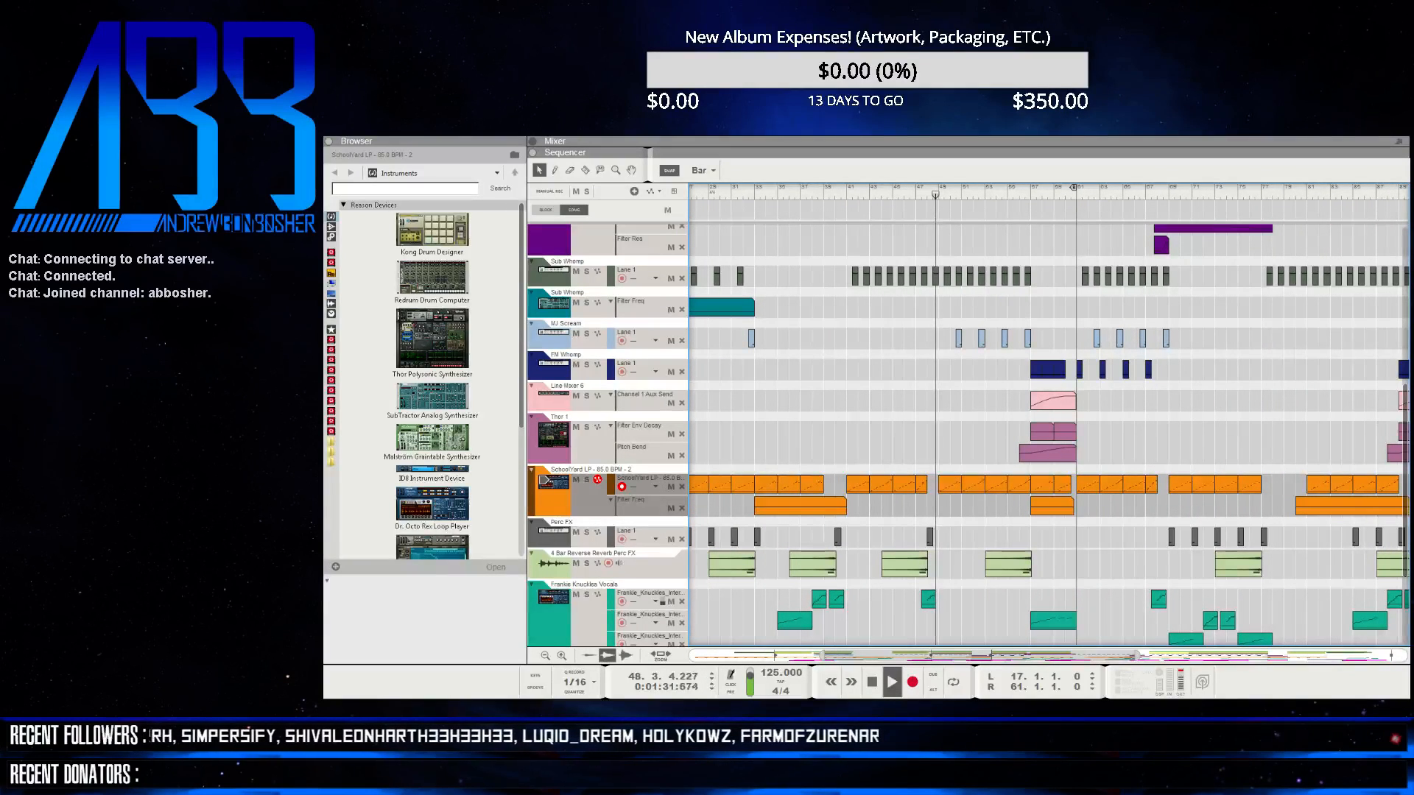
scroll(968, 418, up, 5)
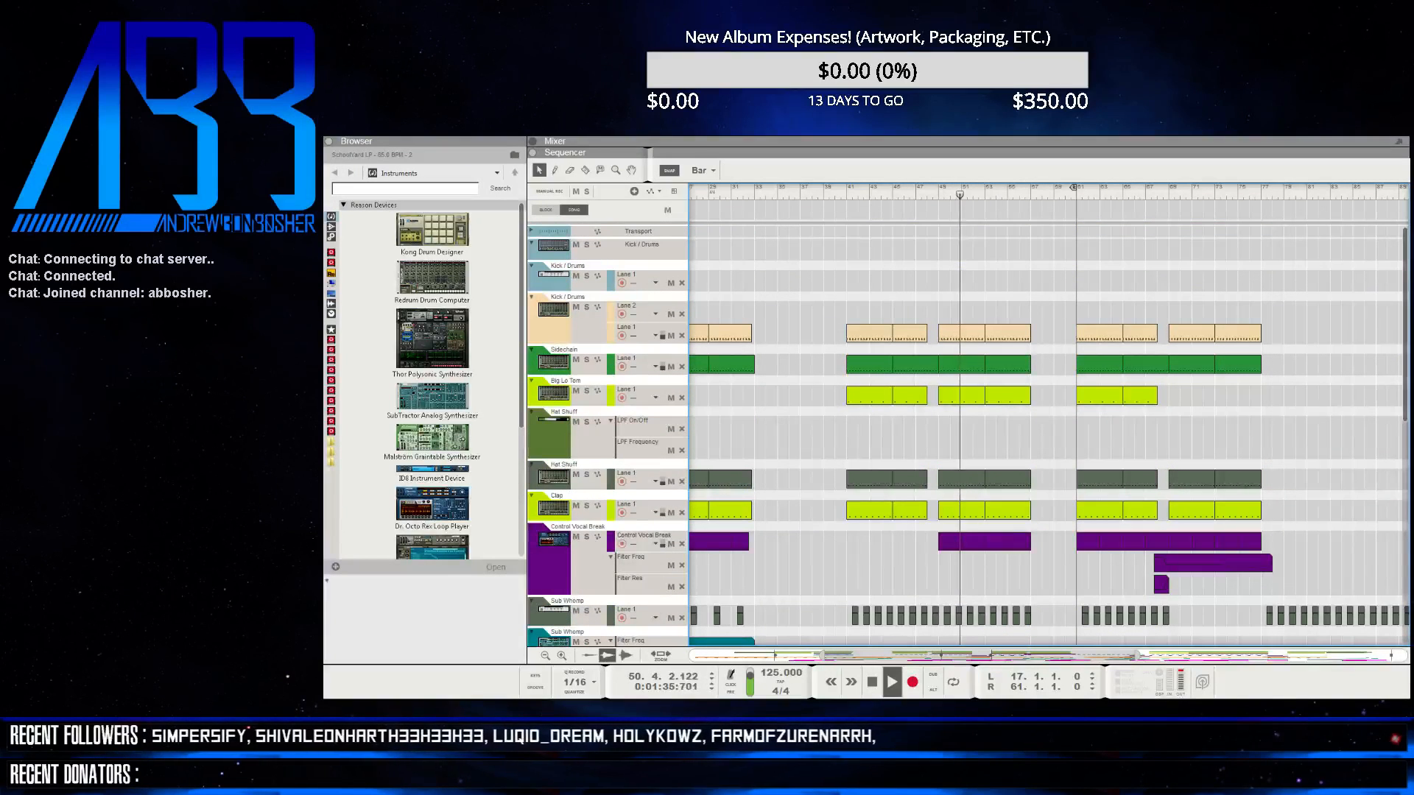
scroll(969, 419, down, 5)
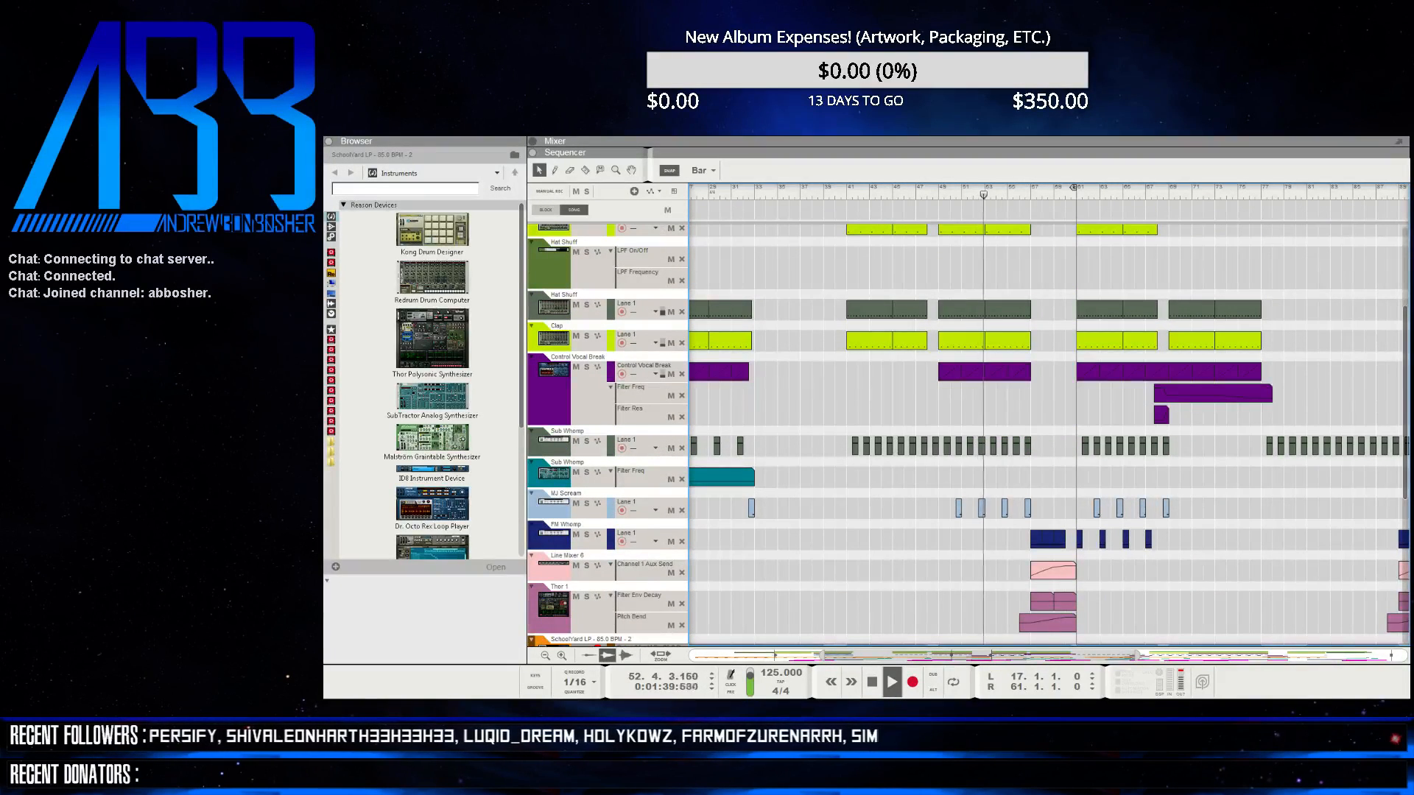
- Add an MClass Compressor after the MClass Equalizer in the SchoolYard LP loop's rack chain
key(F6)
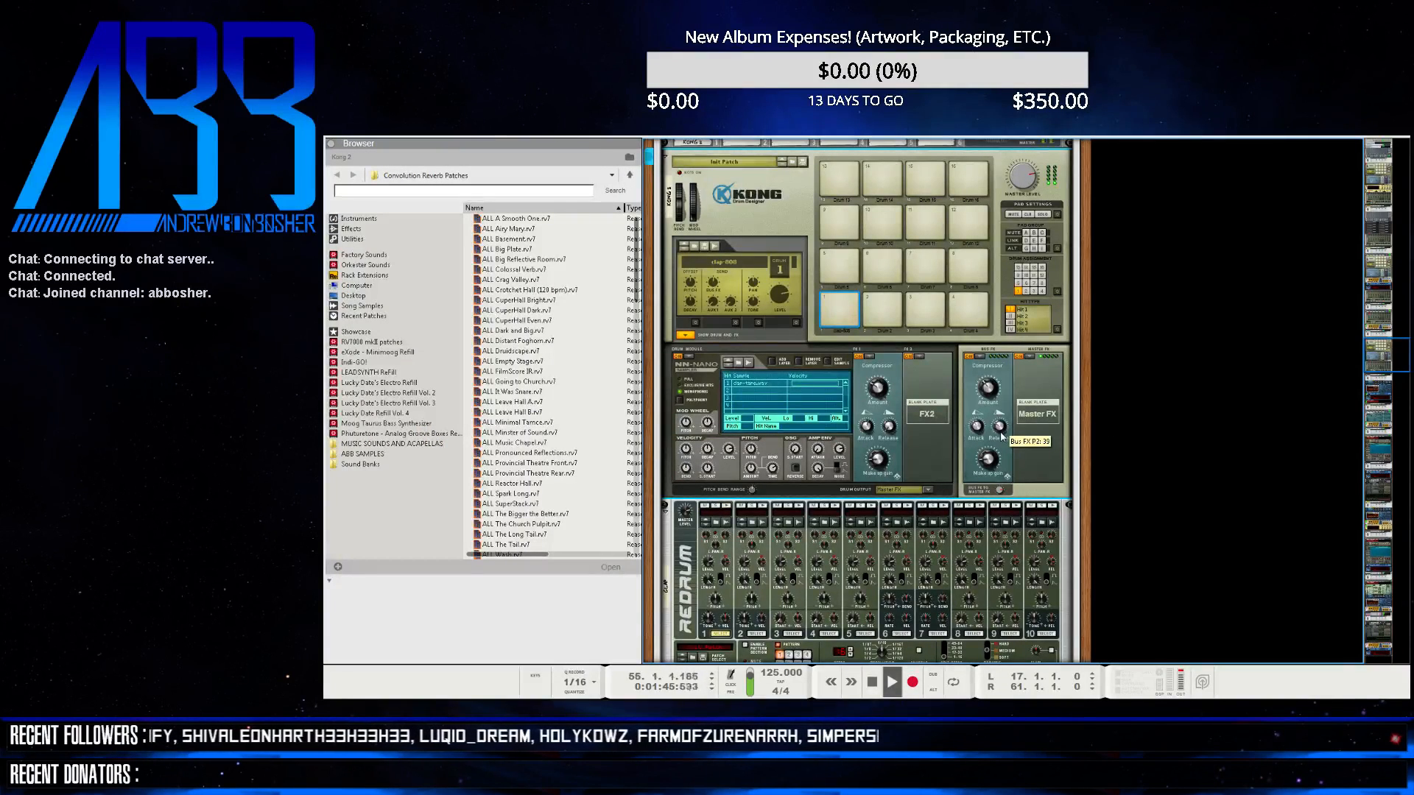
click(1384, 499)
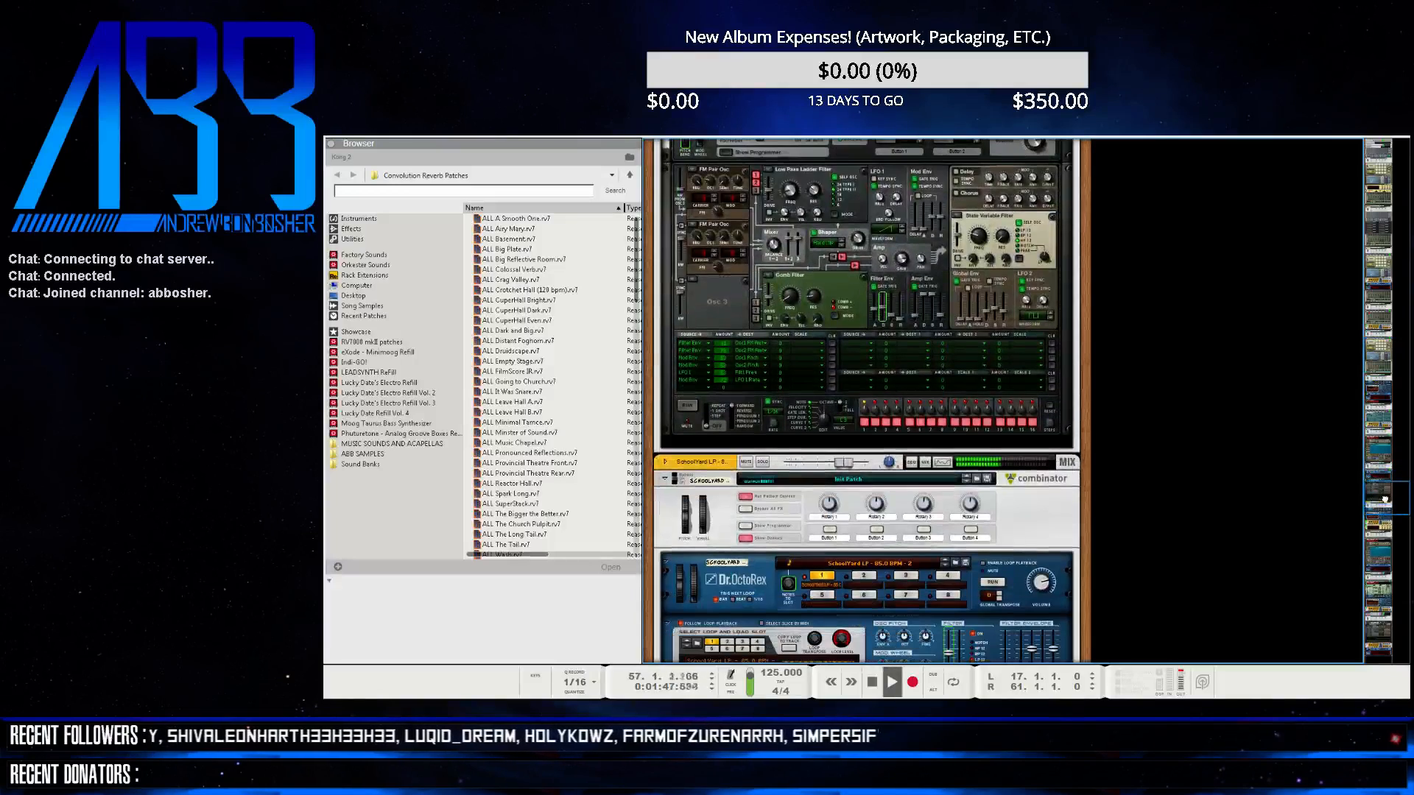
mouse_move(1385, 499)
mouse_down()
mouse_move(1385, 475)
mouse_move(1373, 567)
mouse_move(1377, 526)
mouse_up()
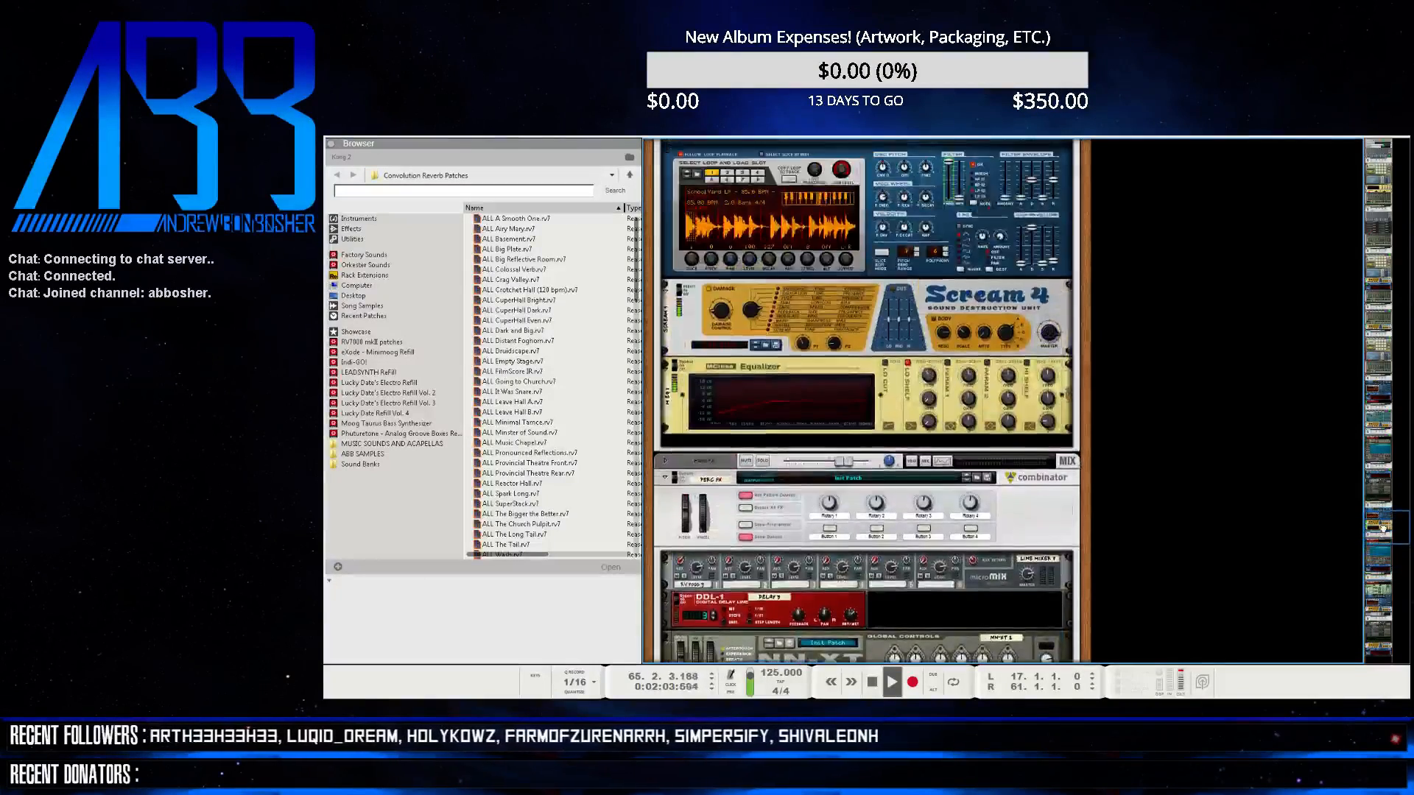
right_click(807, 413)
mouse_move(869, 513)
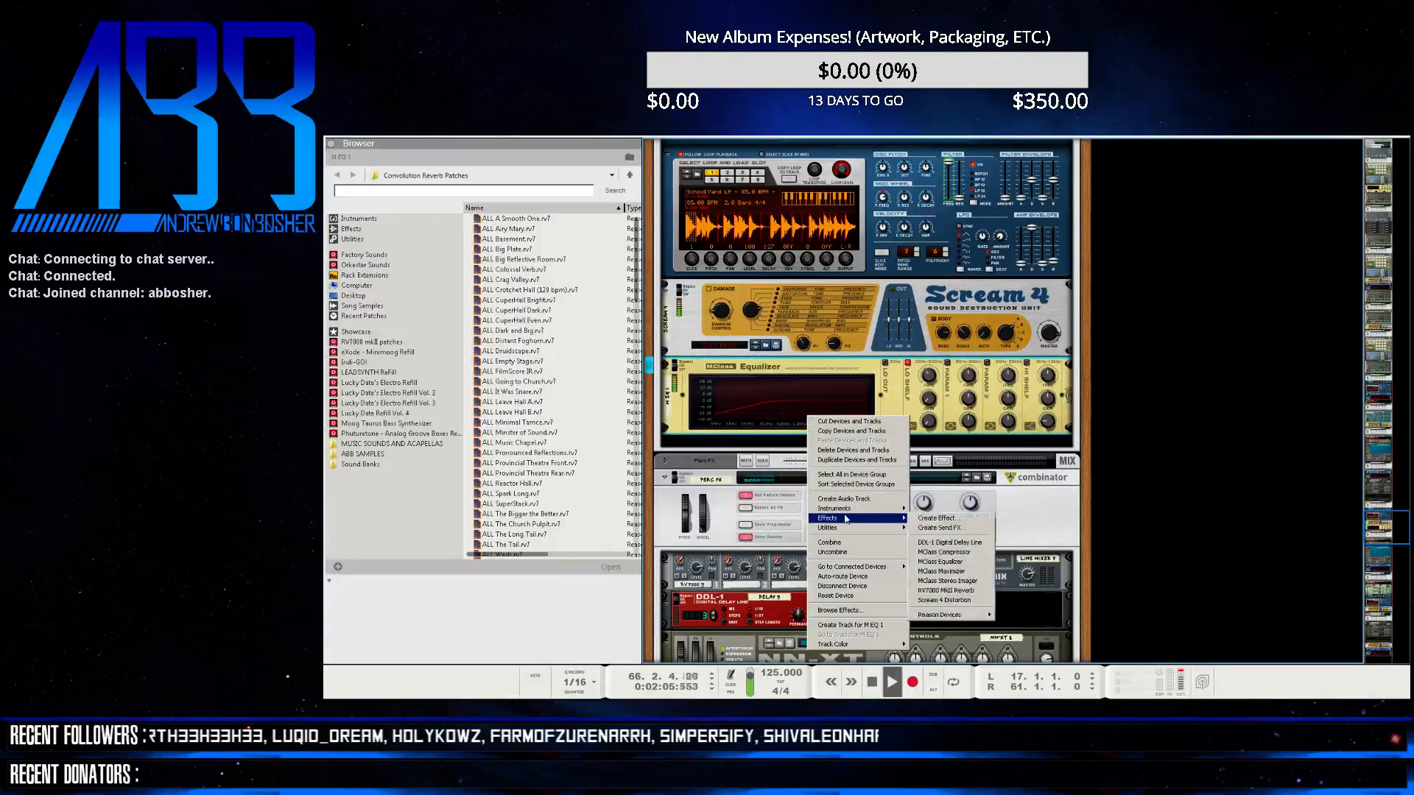
click(926, 549)
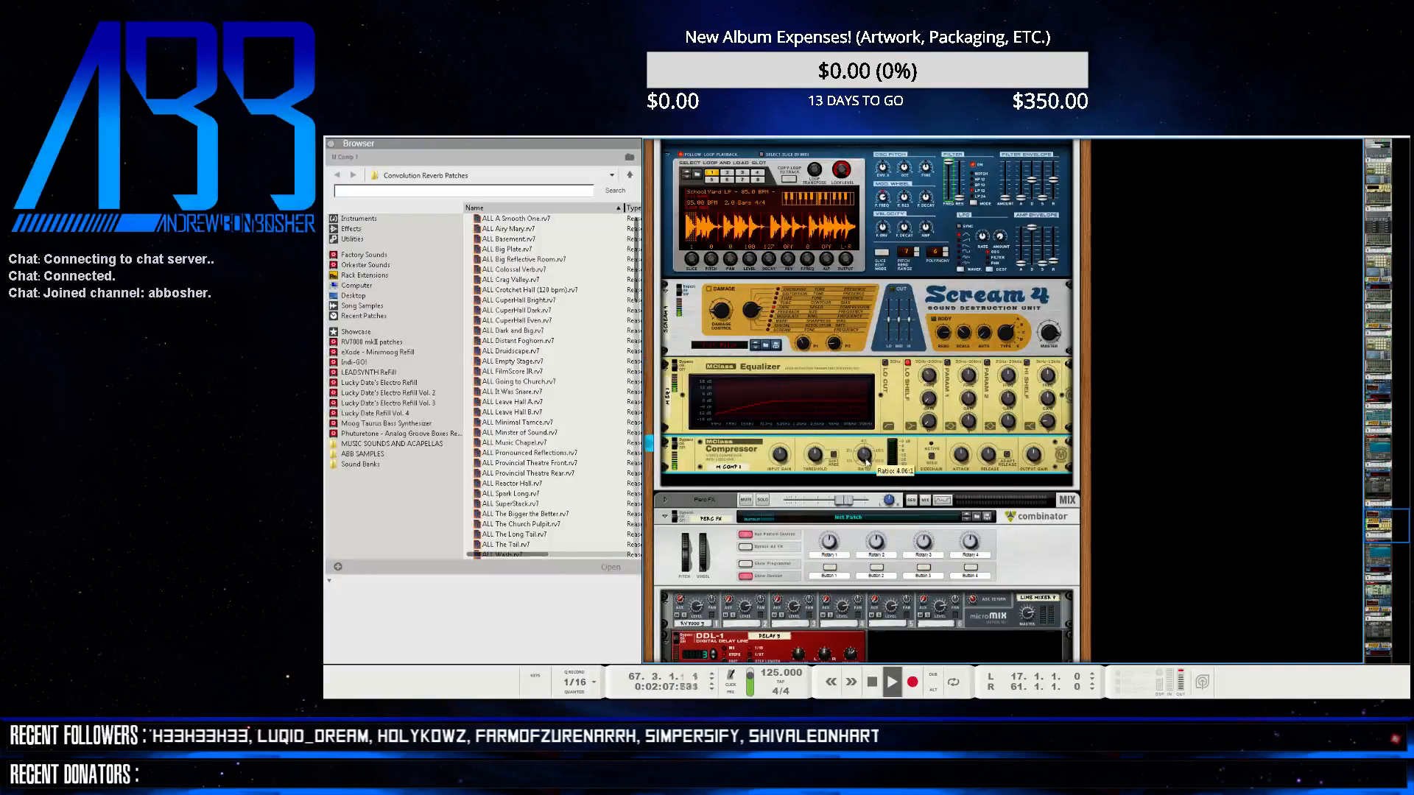
mouse_move(868, 463)
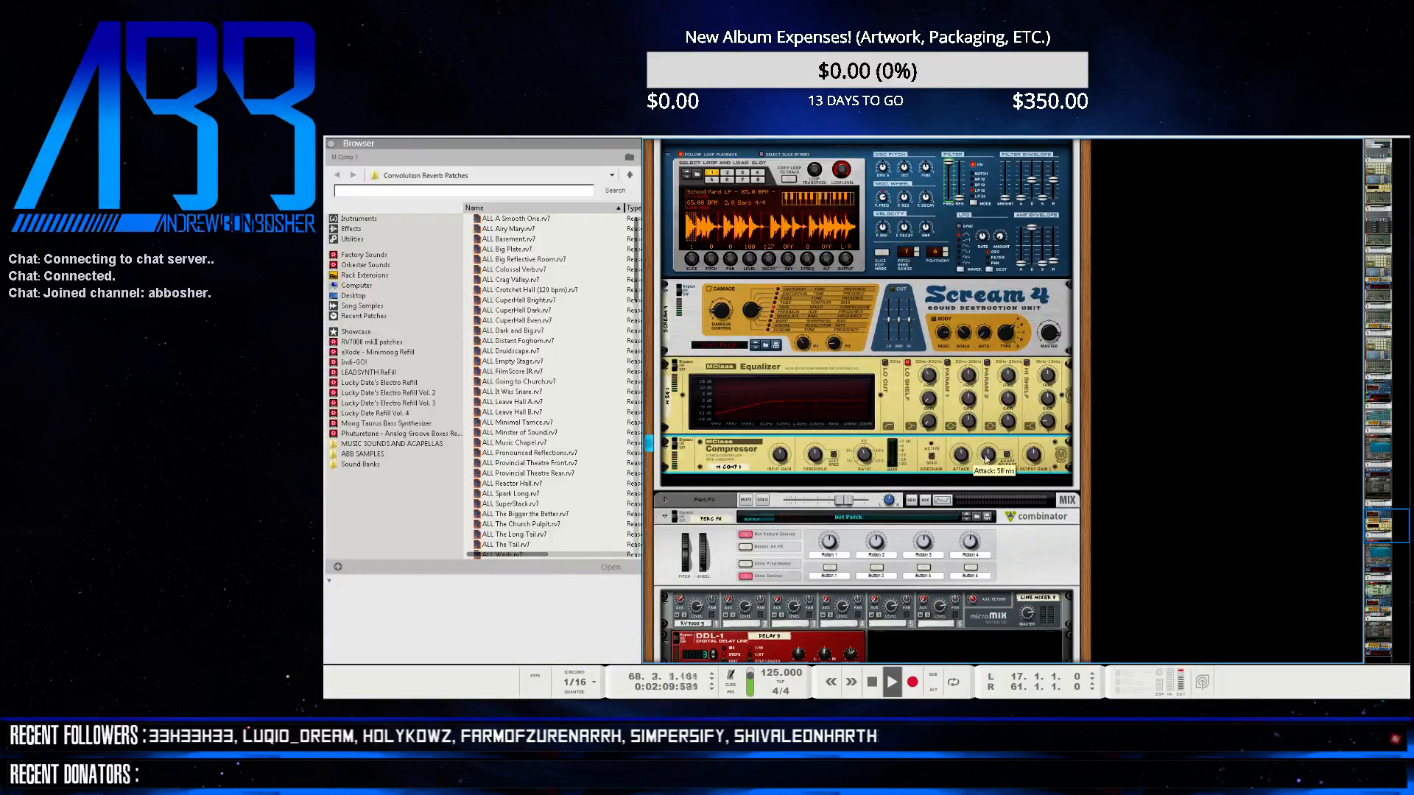
mouse_move(815, 456)
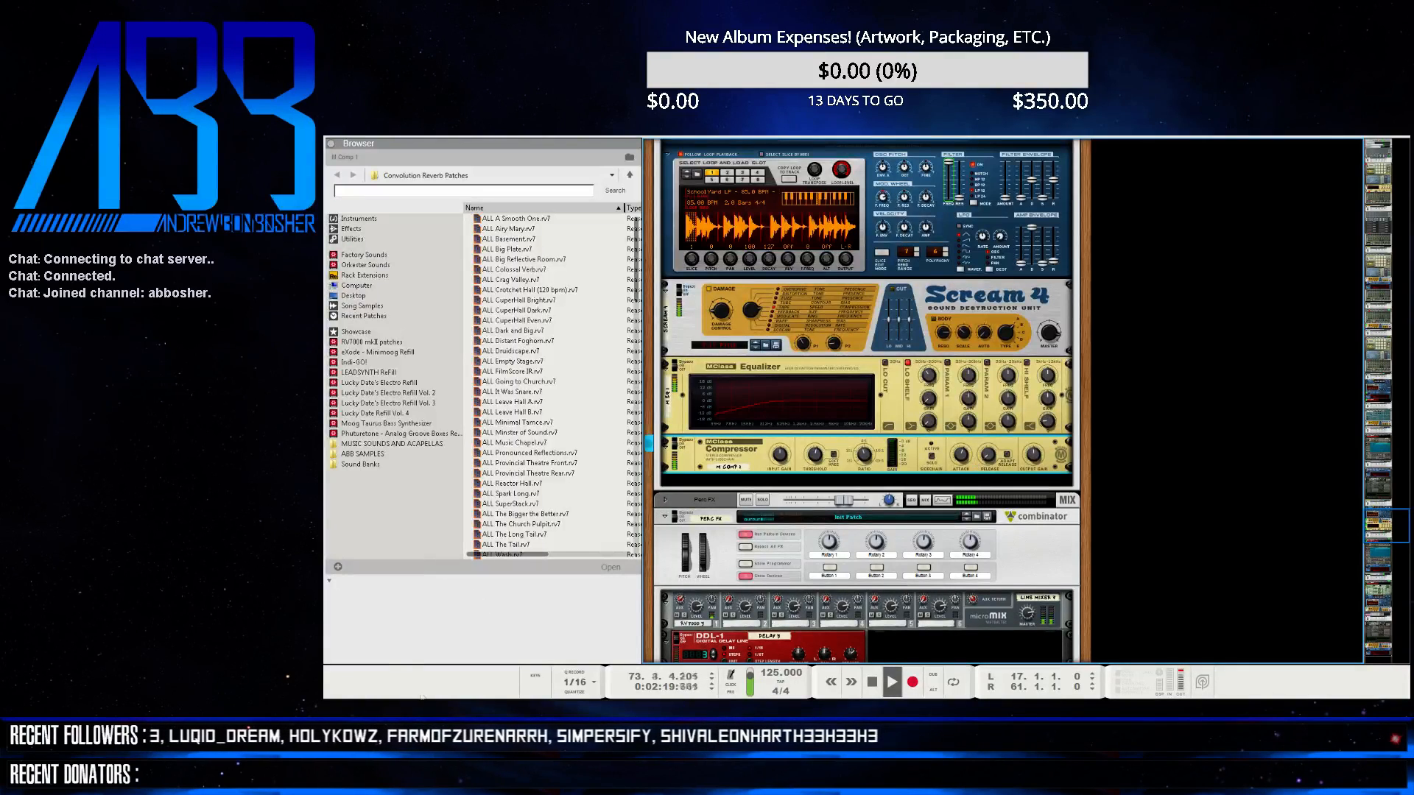
- Select the Frankie Knuckles Vocals track and its Scream 4 unit in the rack, and return to the sequencer
key(F7)
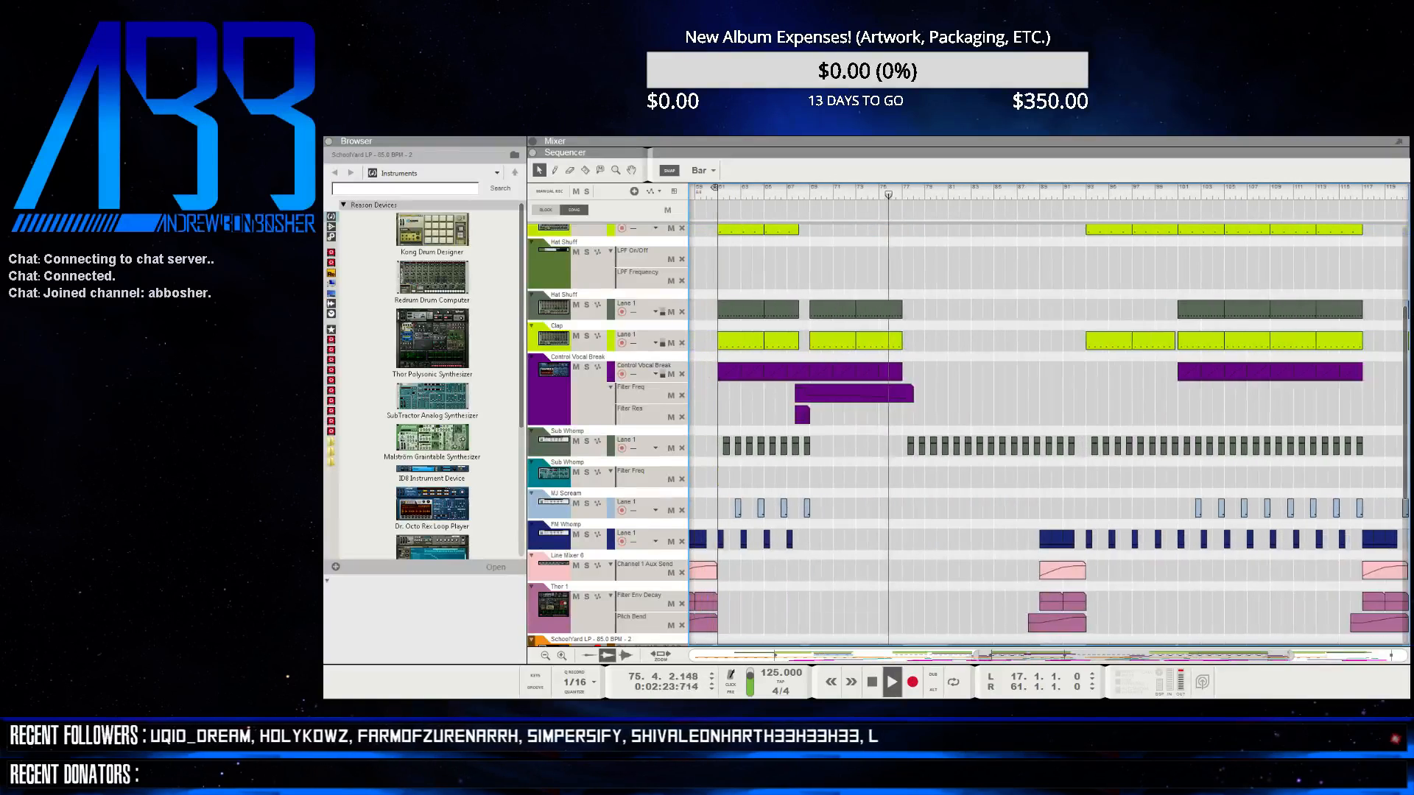
scroll(1045, 412, down, 5)
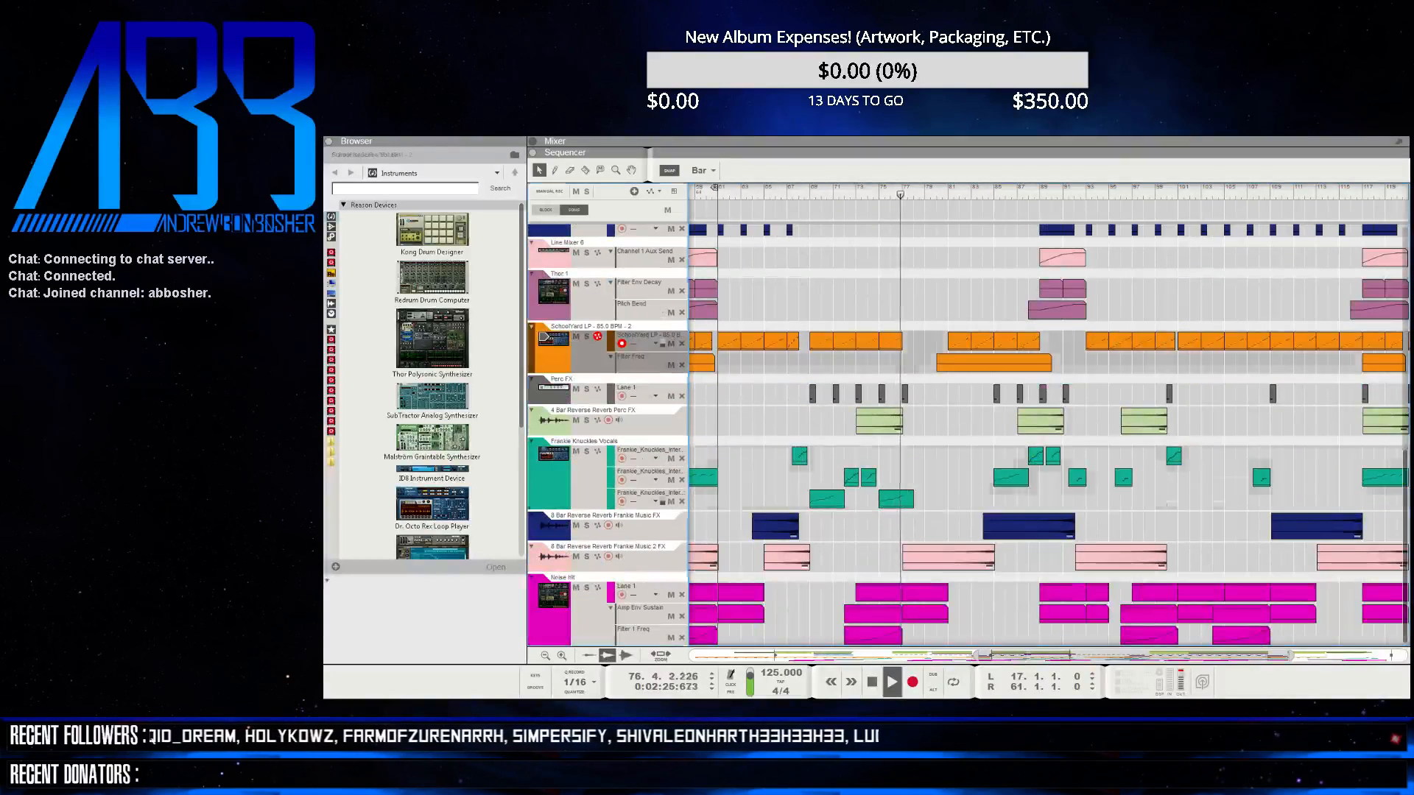
click(554, 475)
key(F6)
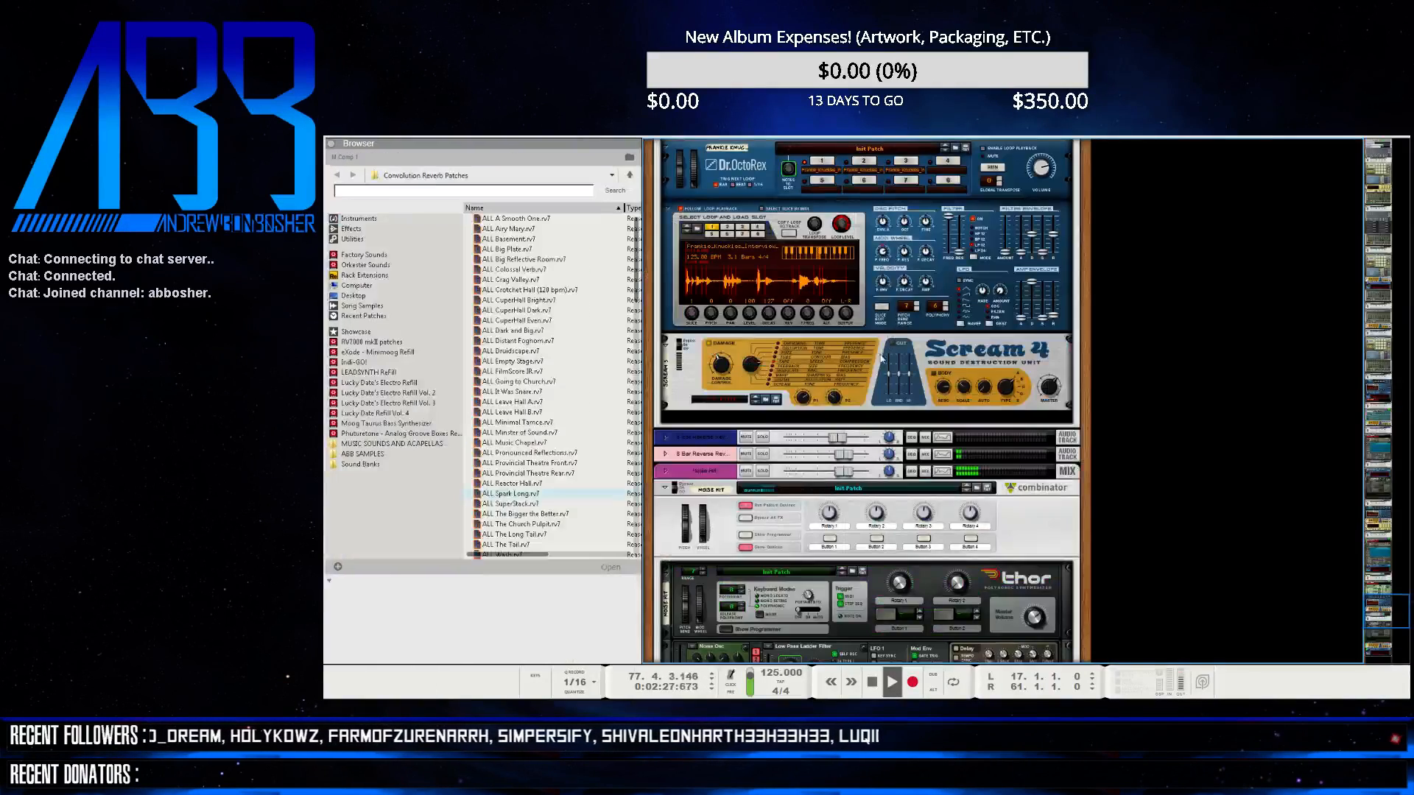
click(913, 374)
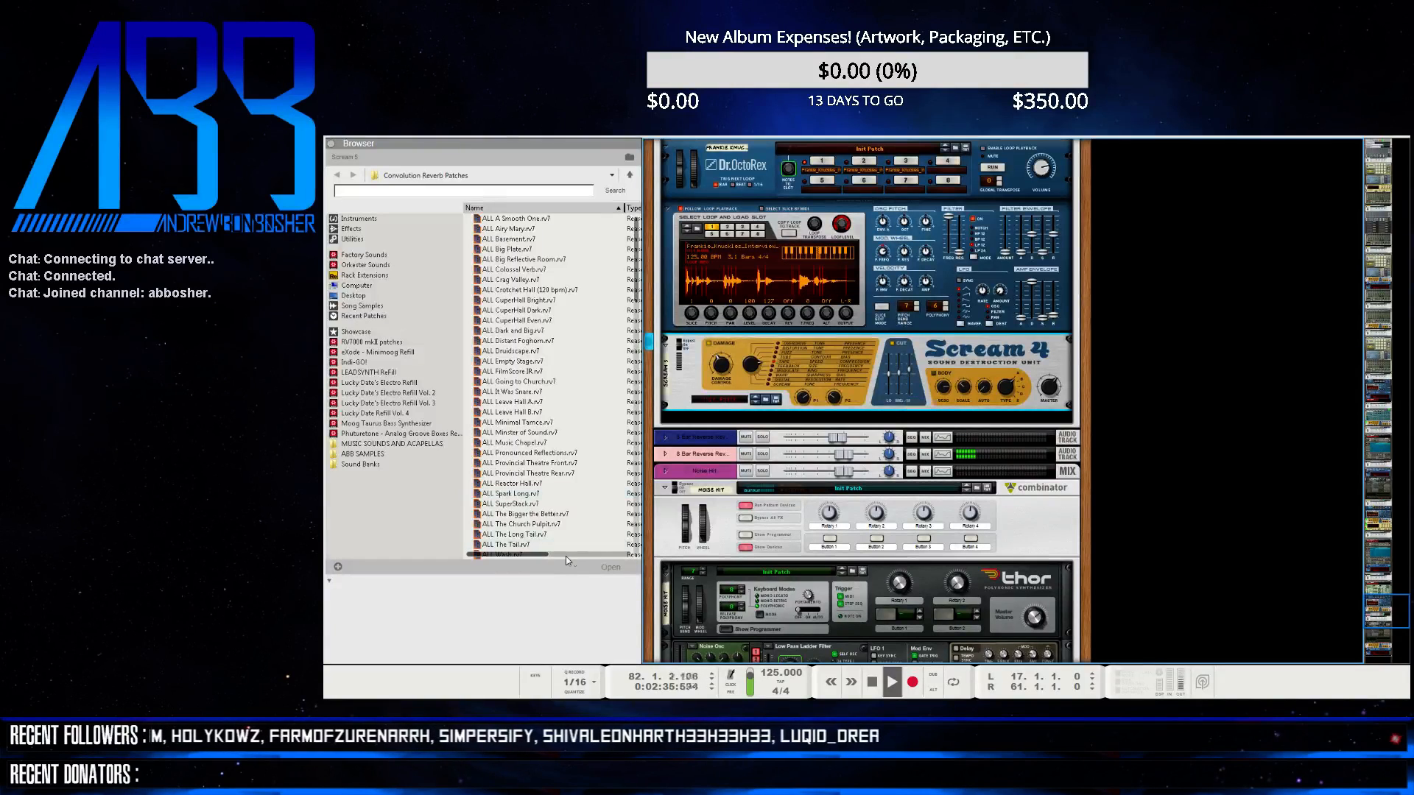
click(502, 707)
click(502, 707)
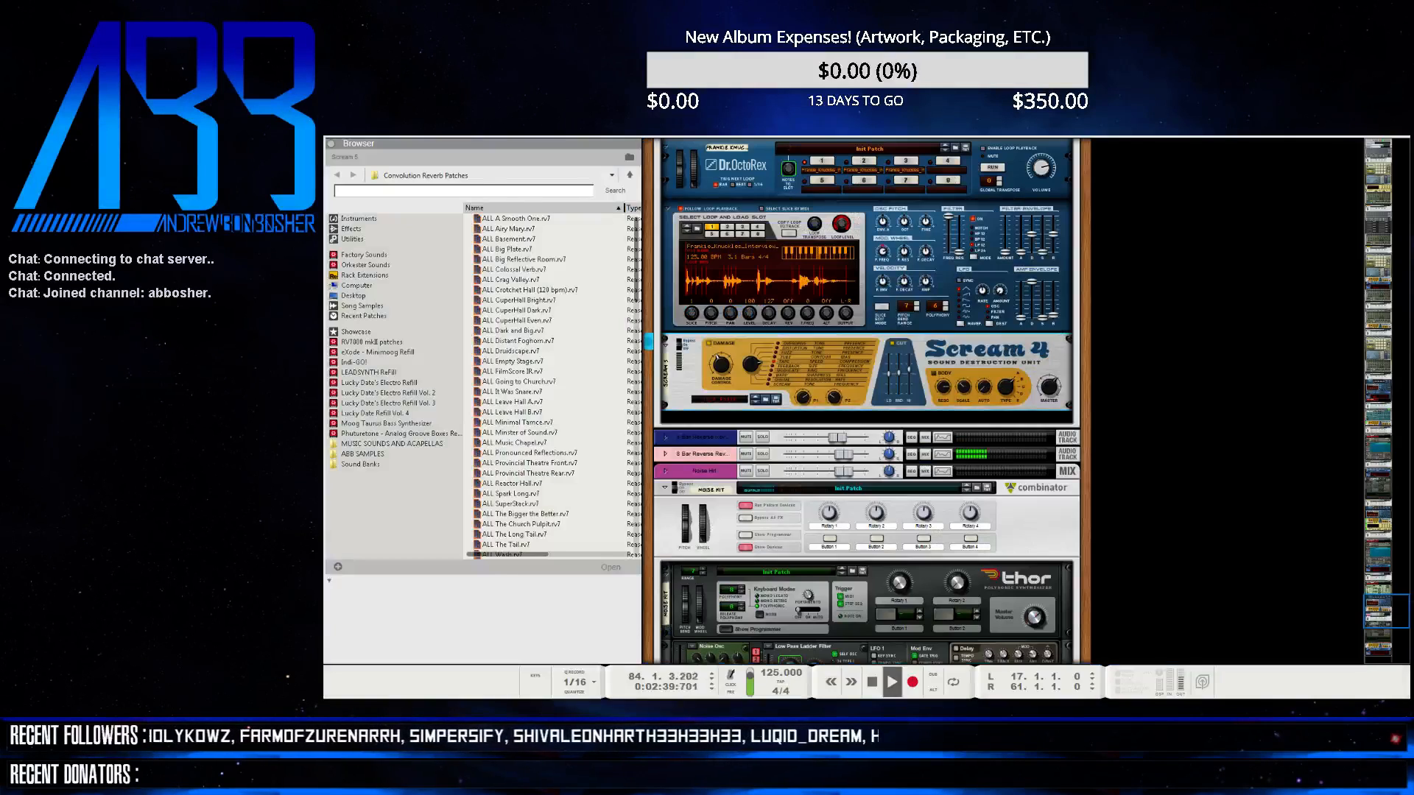
key(F7)
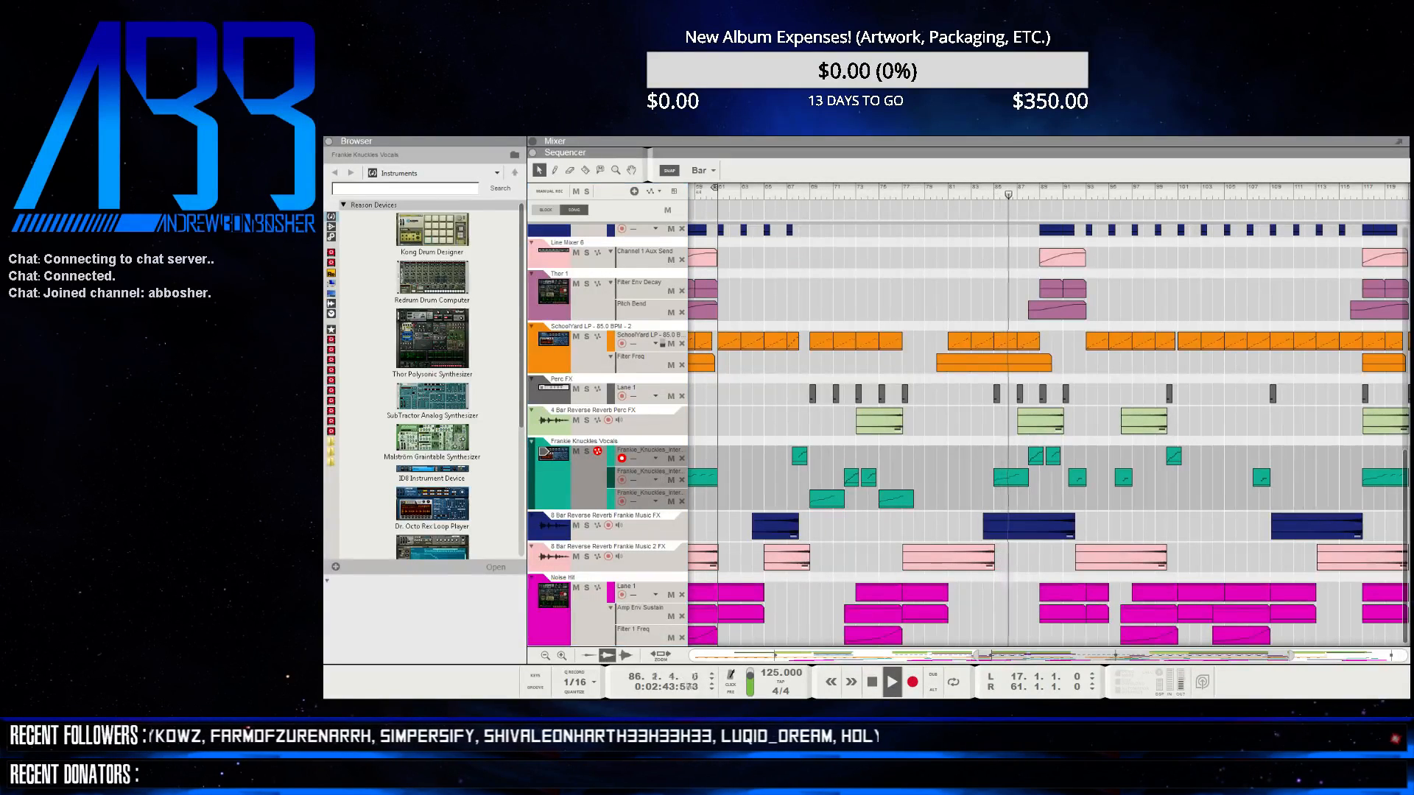
- Check the Scream 4 unit in the rack, and review the sequencer's tracks around bars 92 to 103 during playback
key(F6)
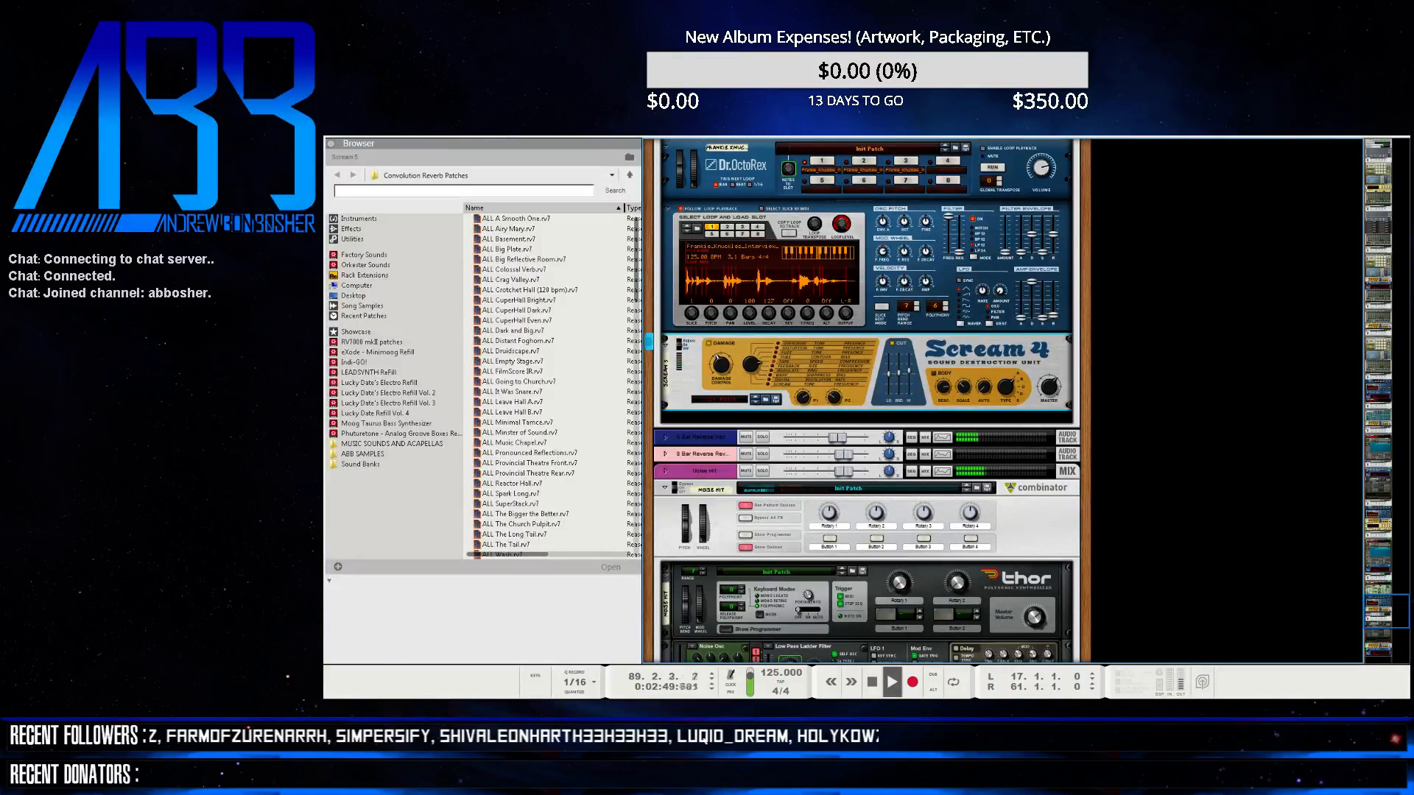
key(F7)
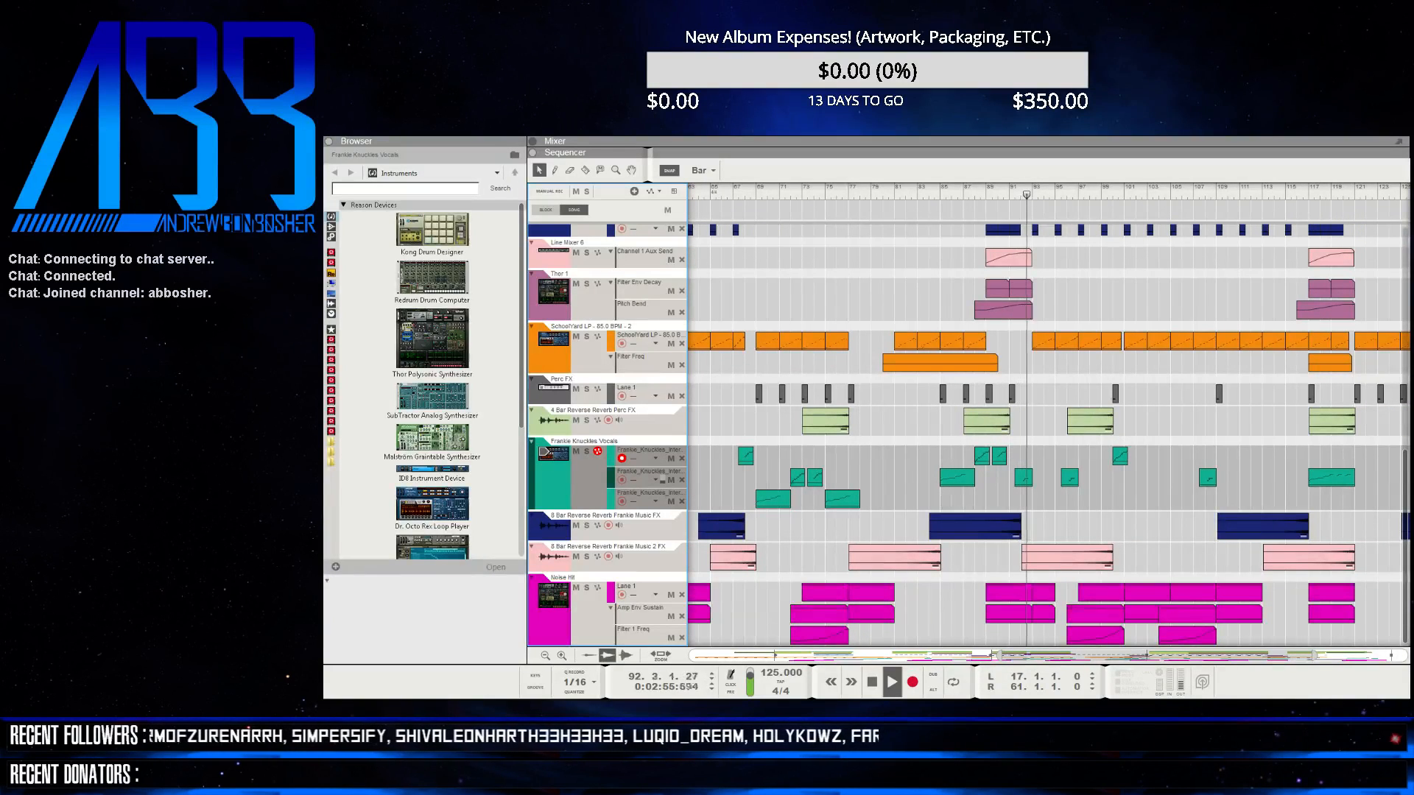
scroll(1043, 434, up, 7)
drag(1156, 655, 1214, 655)
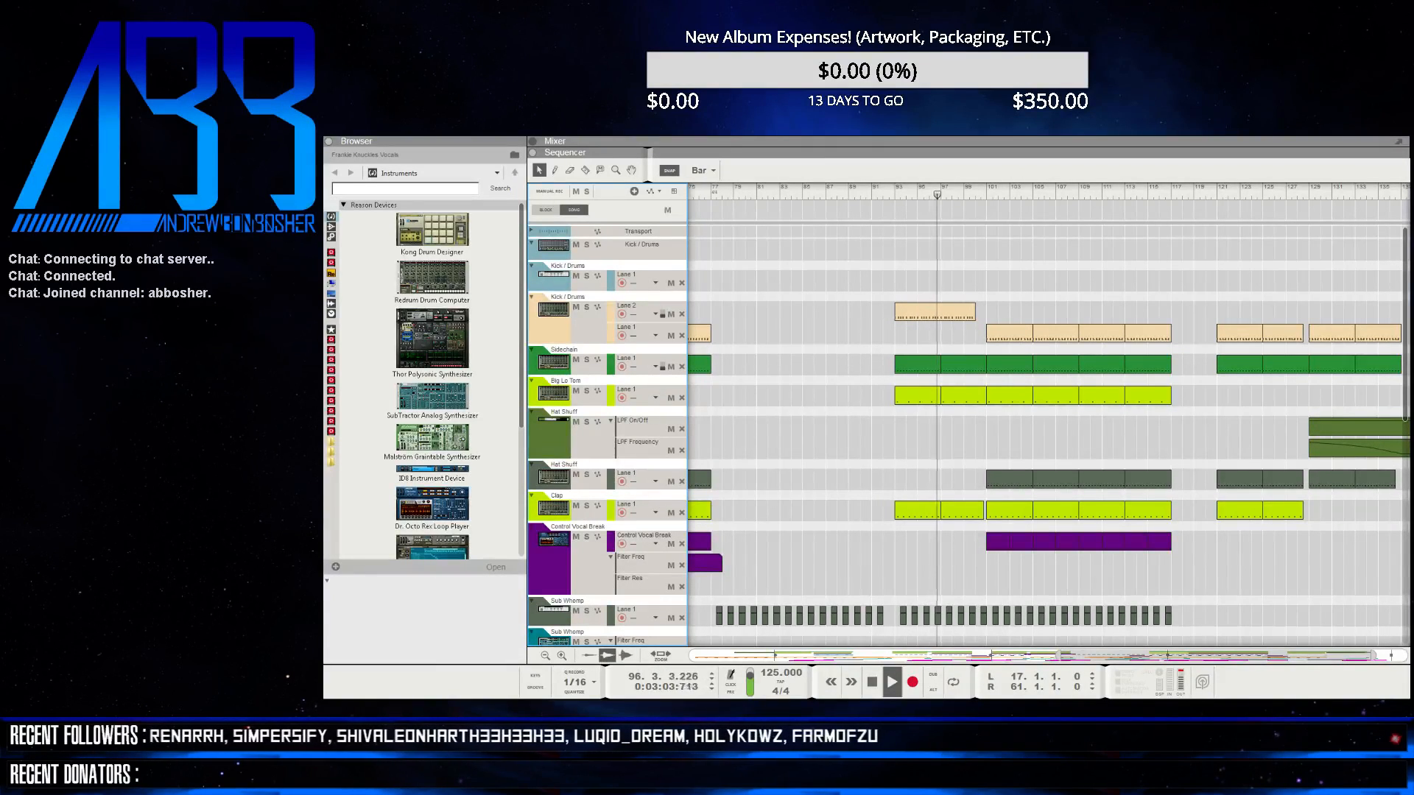
scroll(968, 419, down, 5)
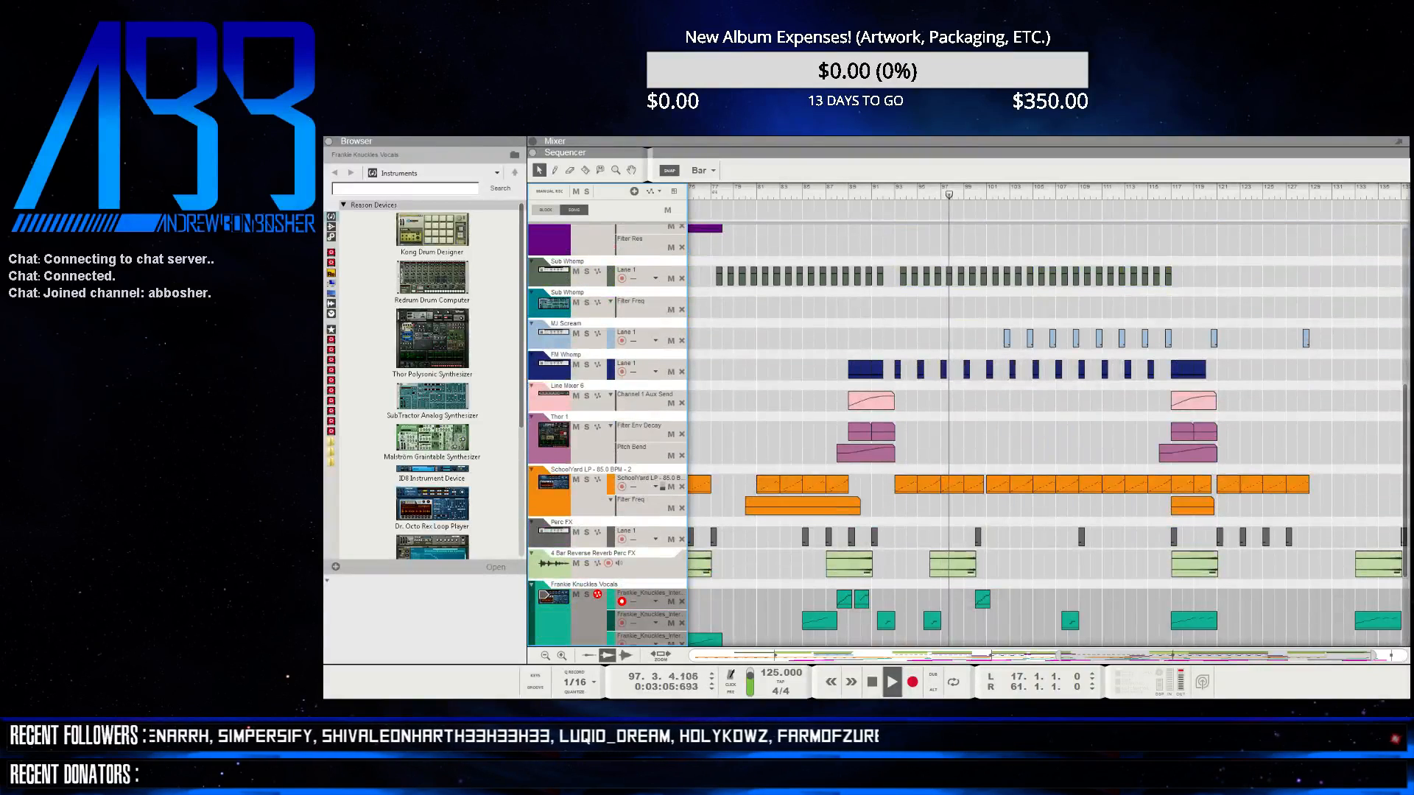
scroll(968, 420, up, 1)
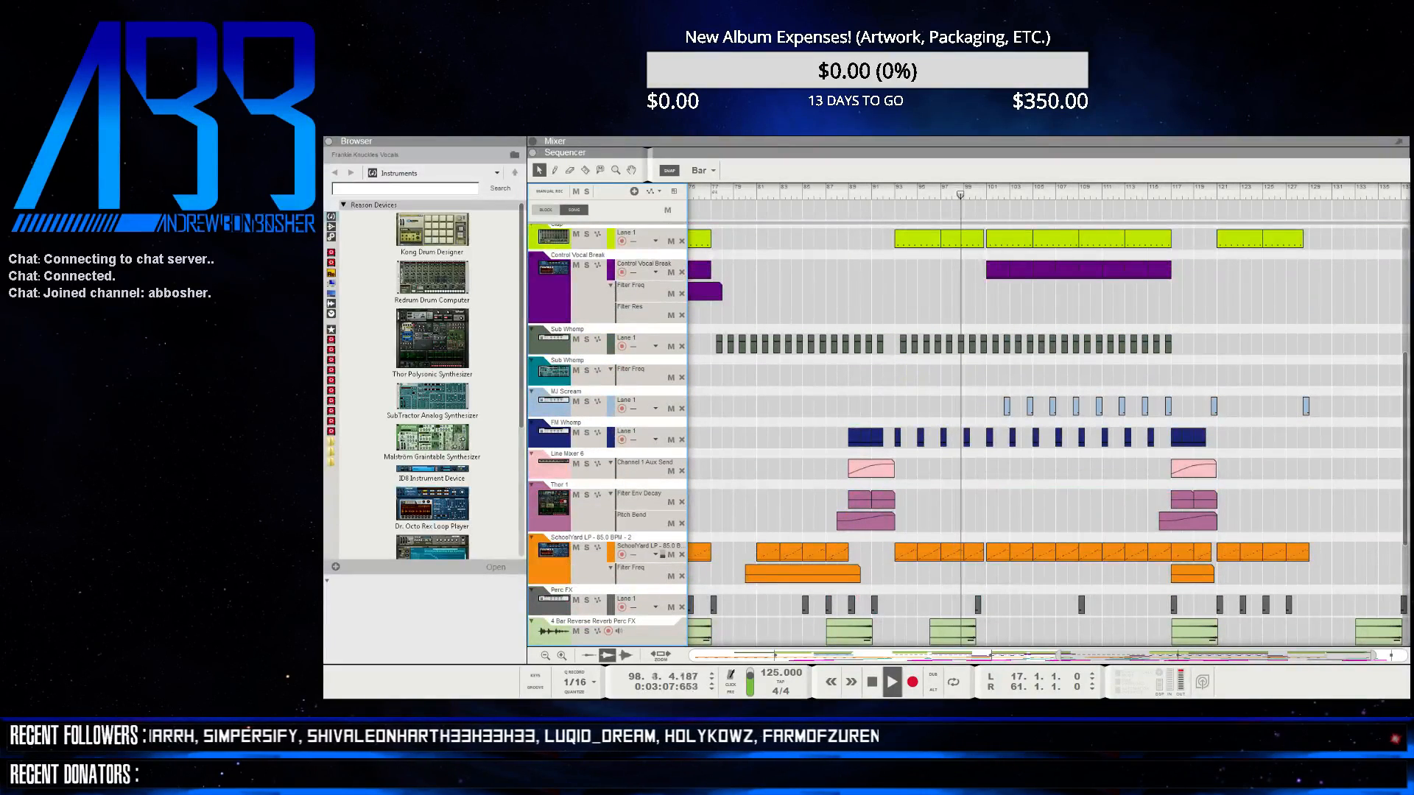
scroll(968, 435, up, 4)
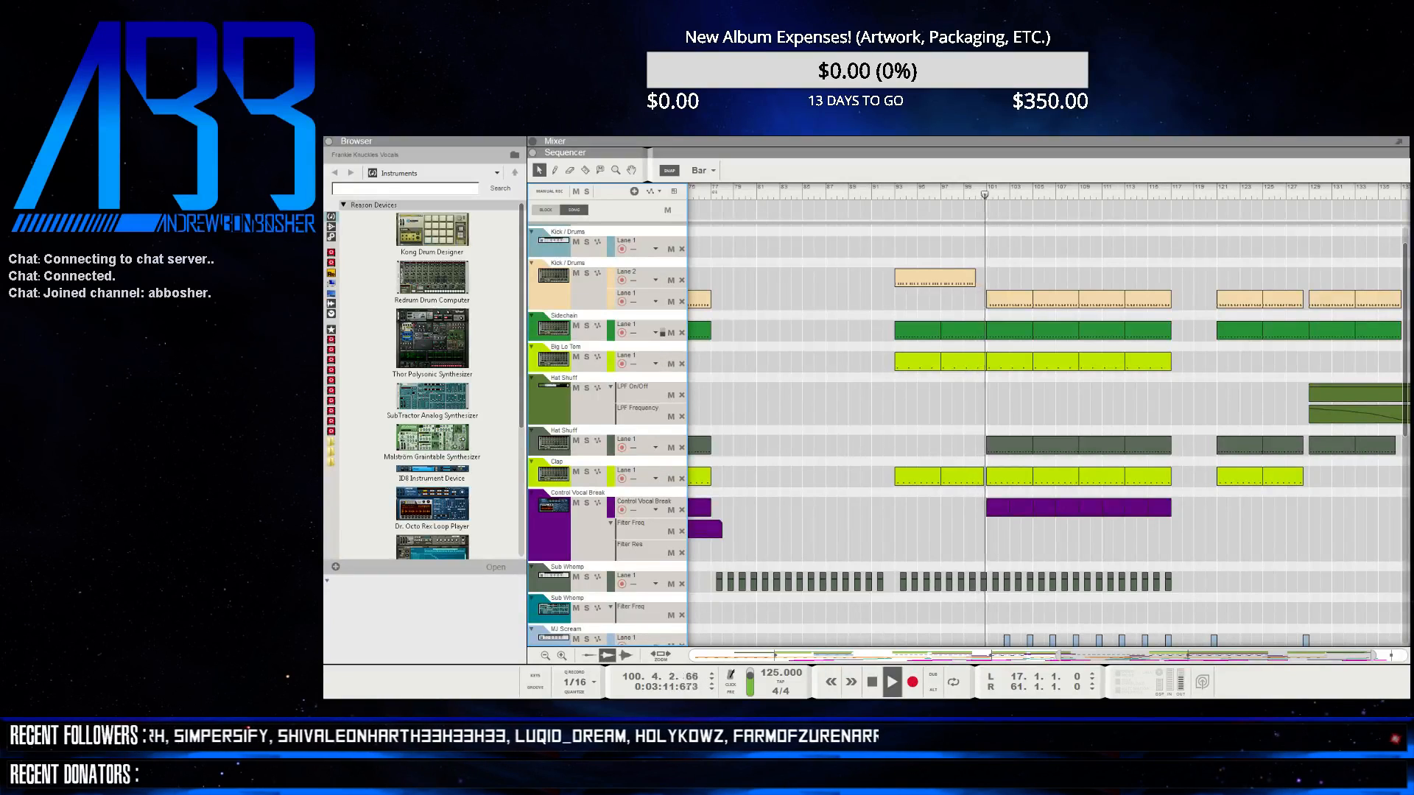
scroll(968, 435, down, 3)
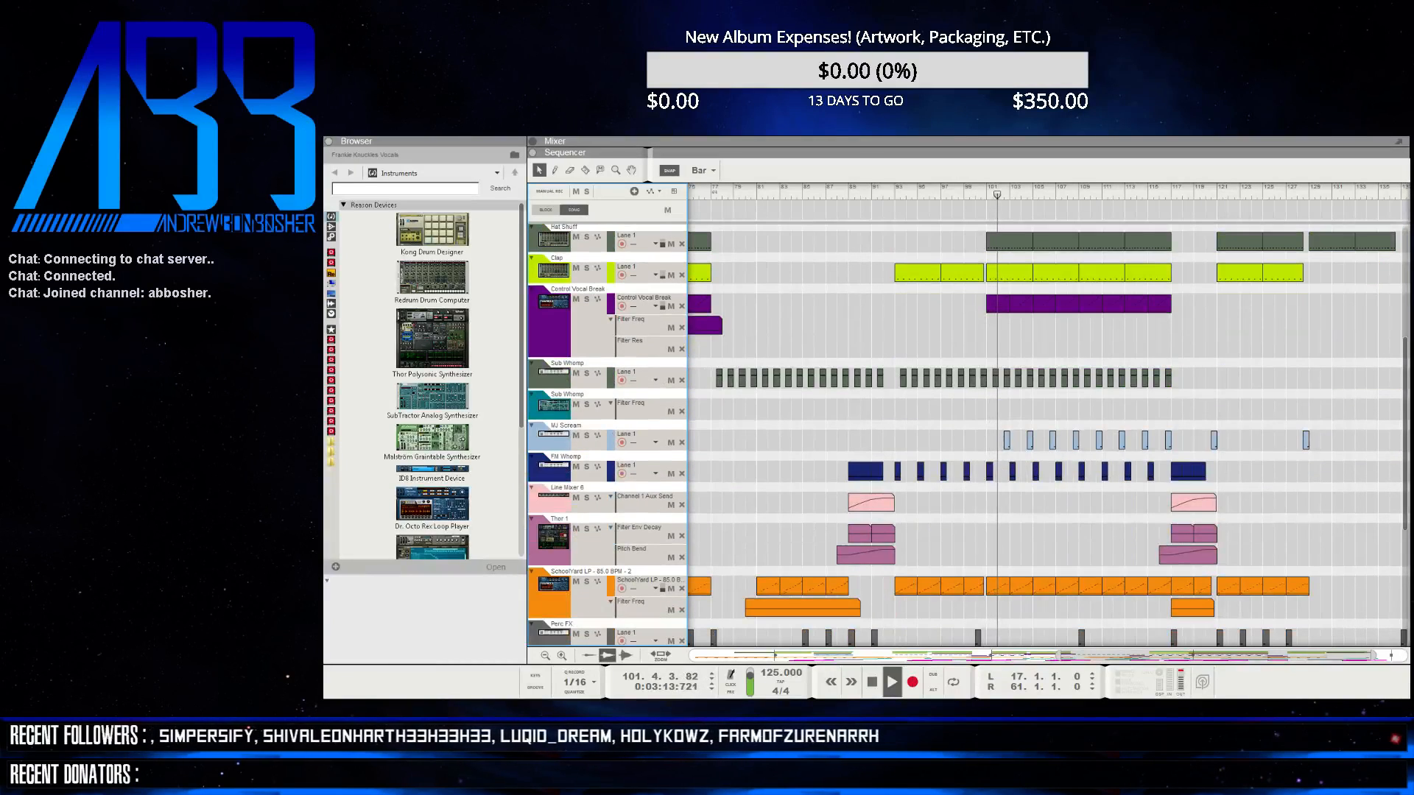
scroll(969, 434, up, 4)
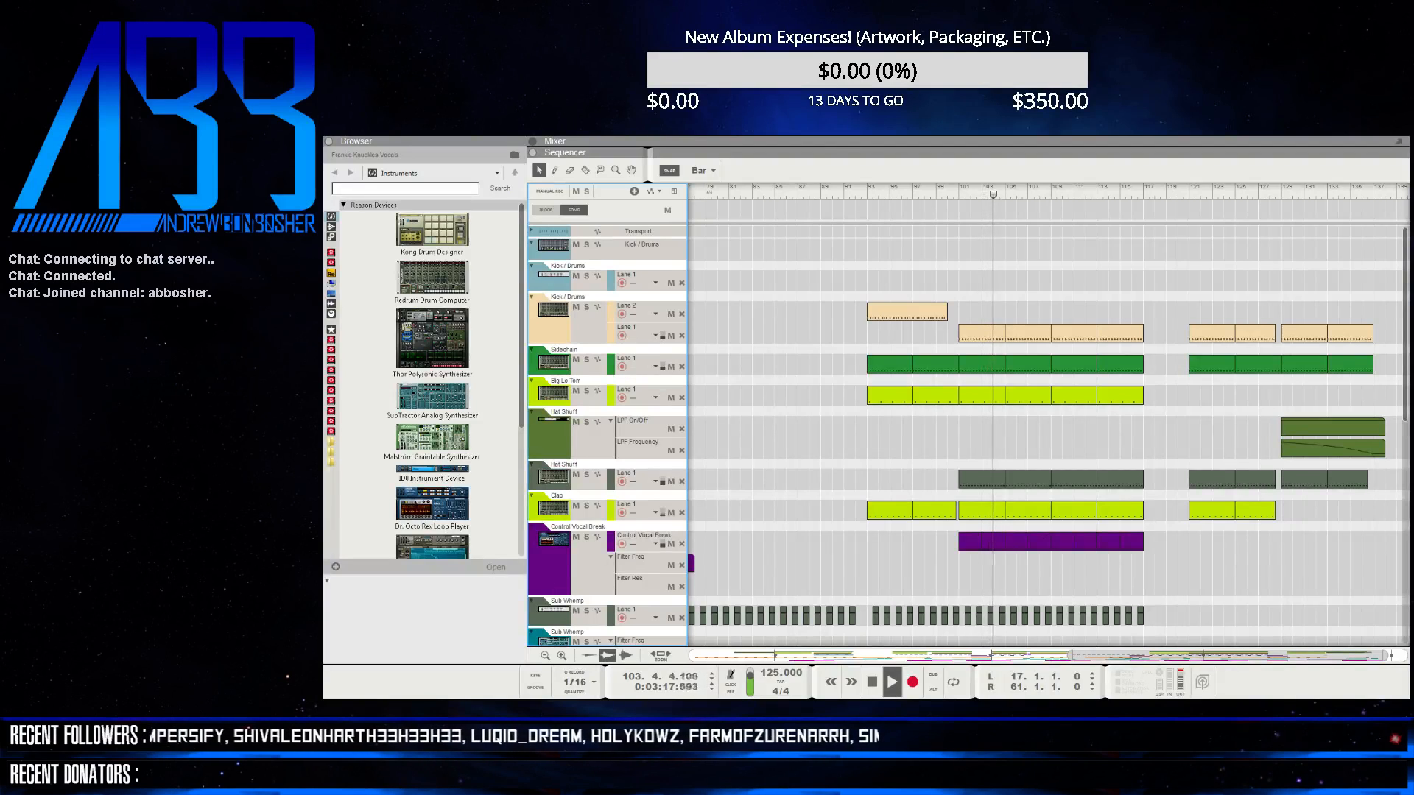
- Add an MClass Compressor after the Scream 4 in the Sub Whomp combinator's rack chain
key(F6)
scroll(945, 440, down, 1)
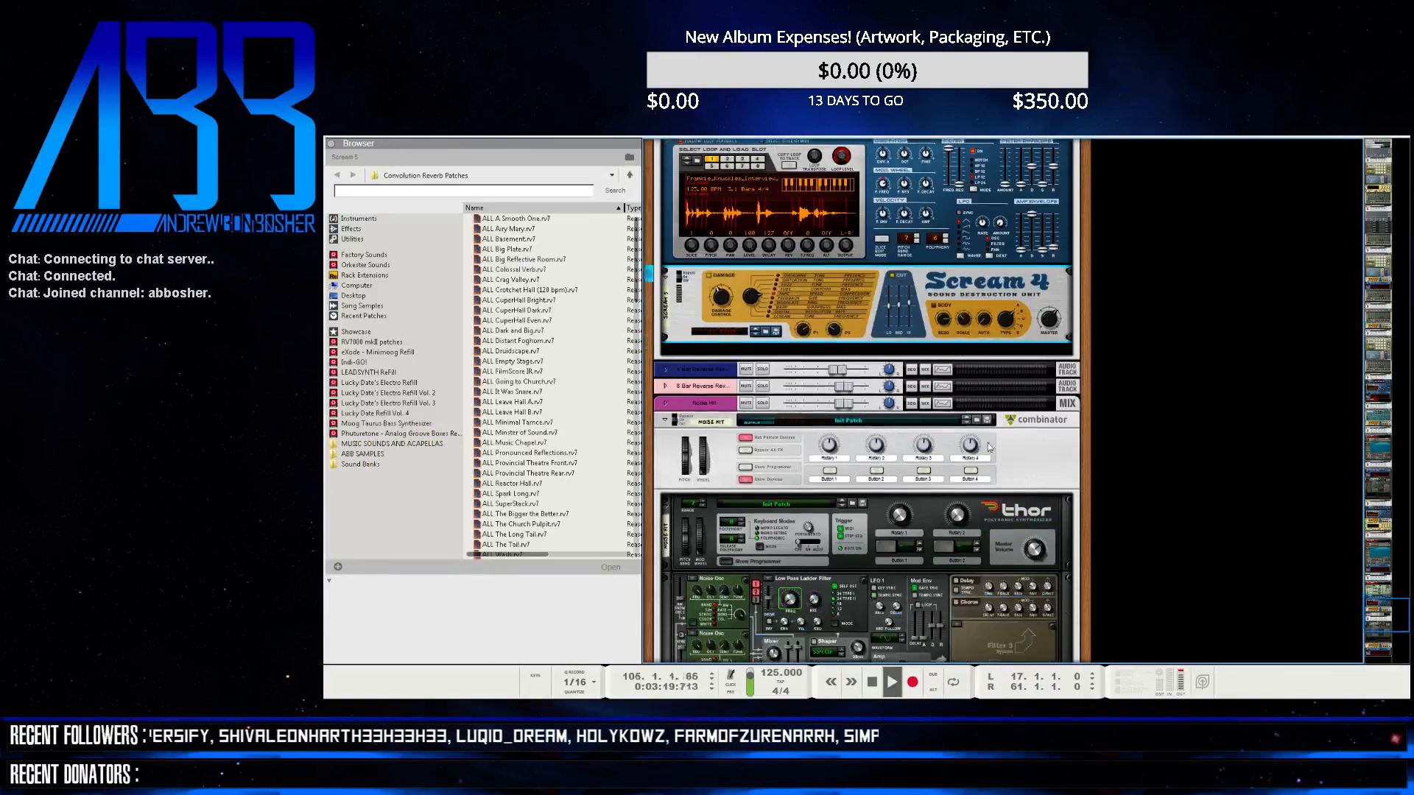
scroll(874, 477, down, 8)
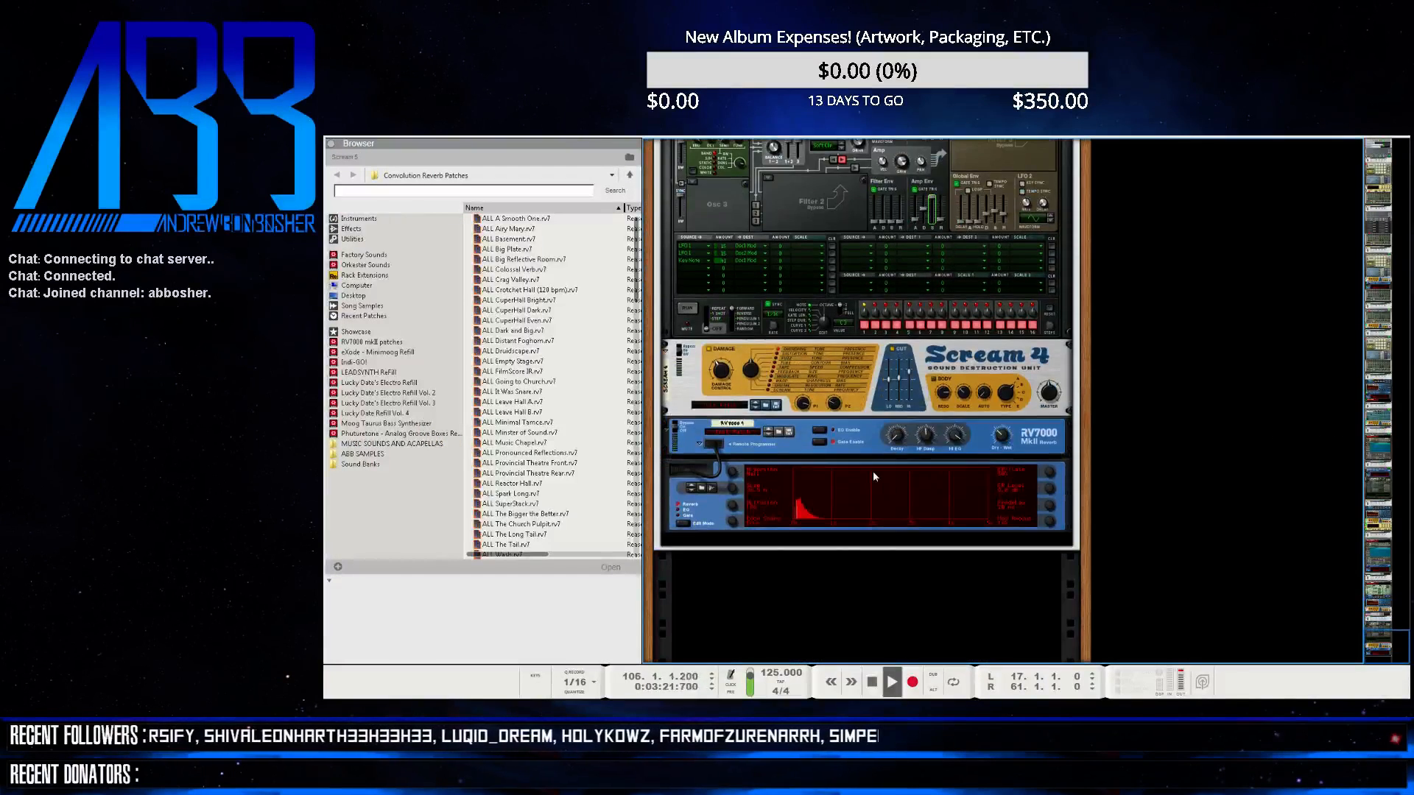
drag(1379, 638, 1390, 405)
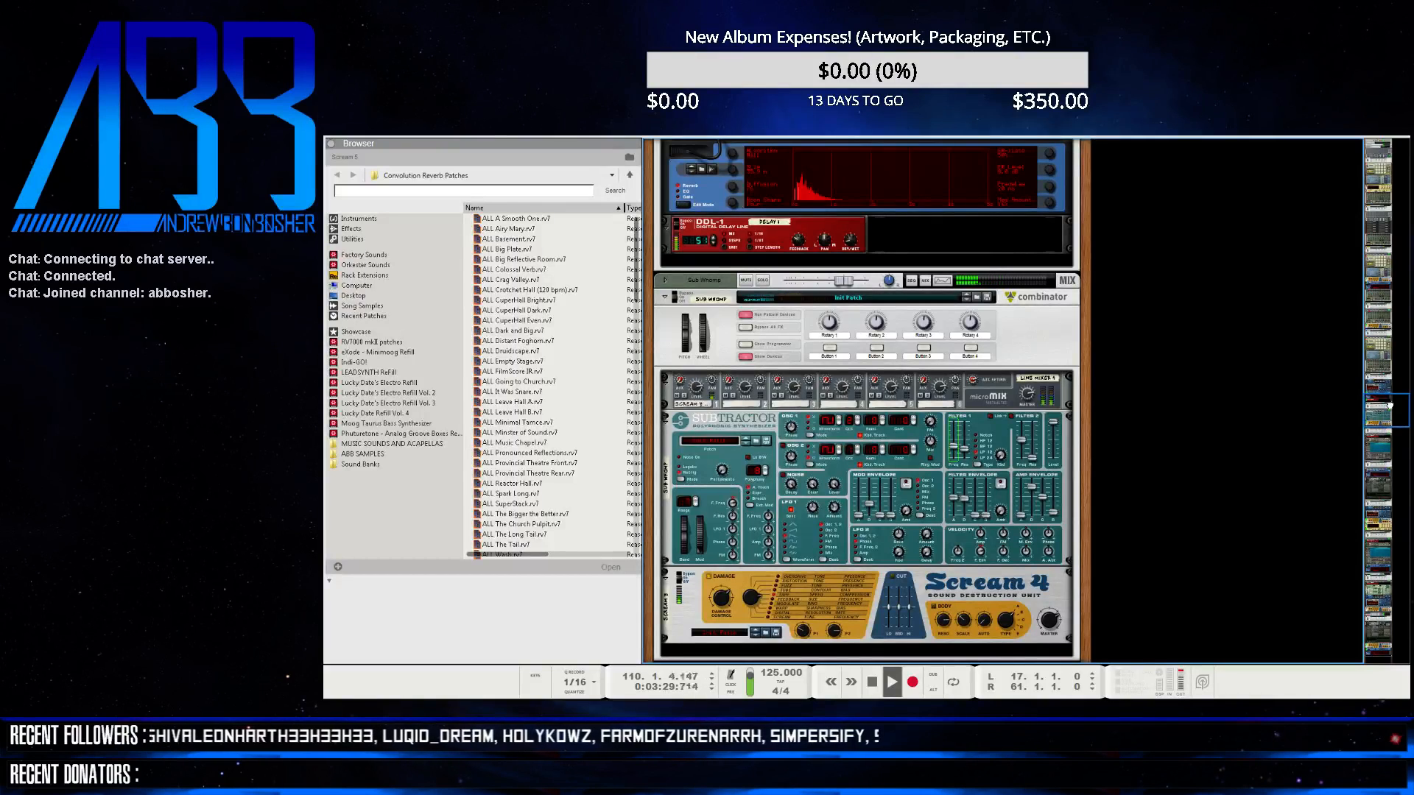
drag(1389, 405, 1396, 416)
right_click(686, 456)
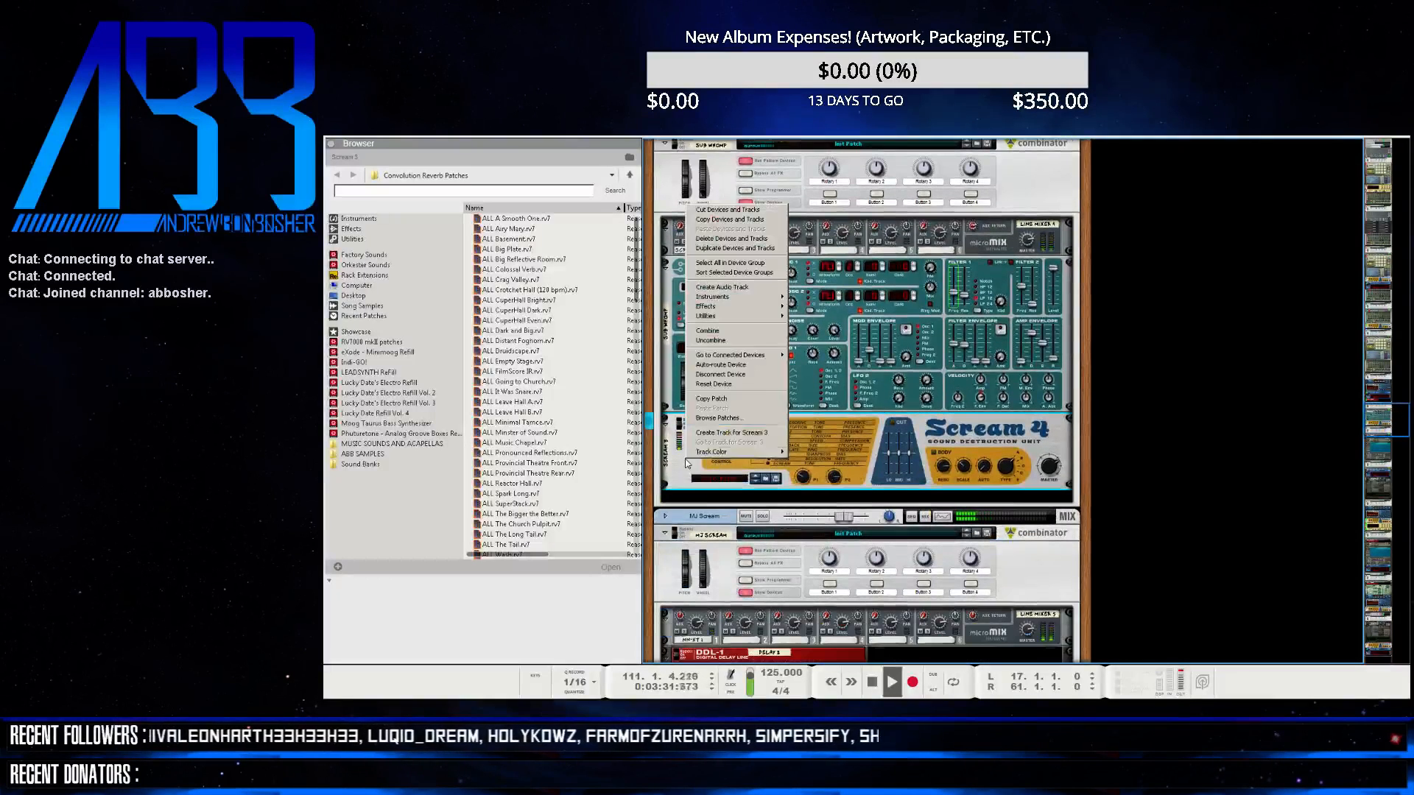
mouse_move(736, 307)
click(829, 341)
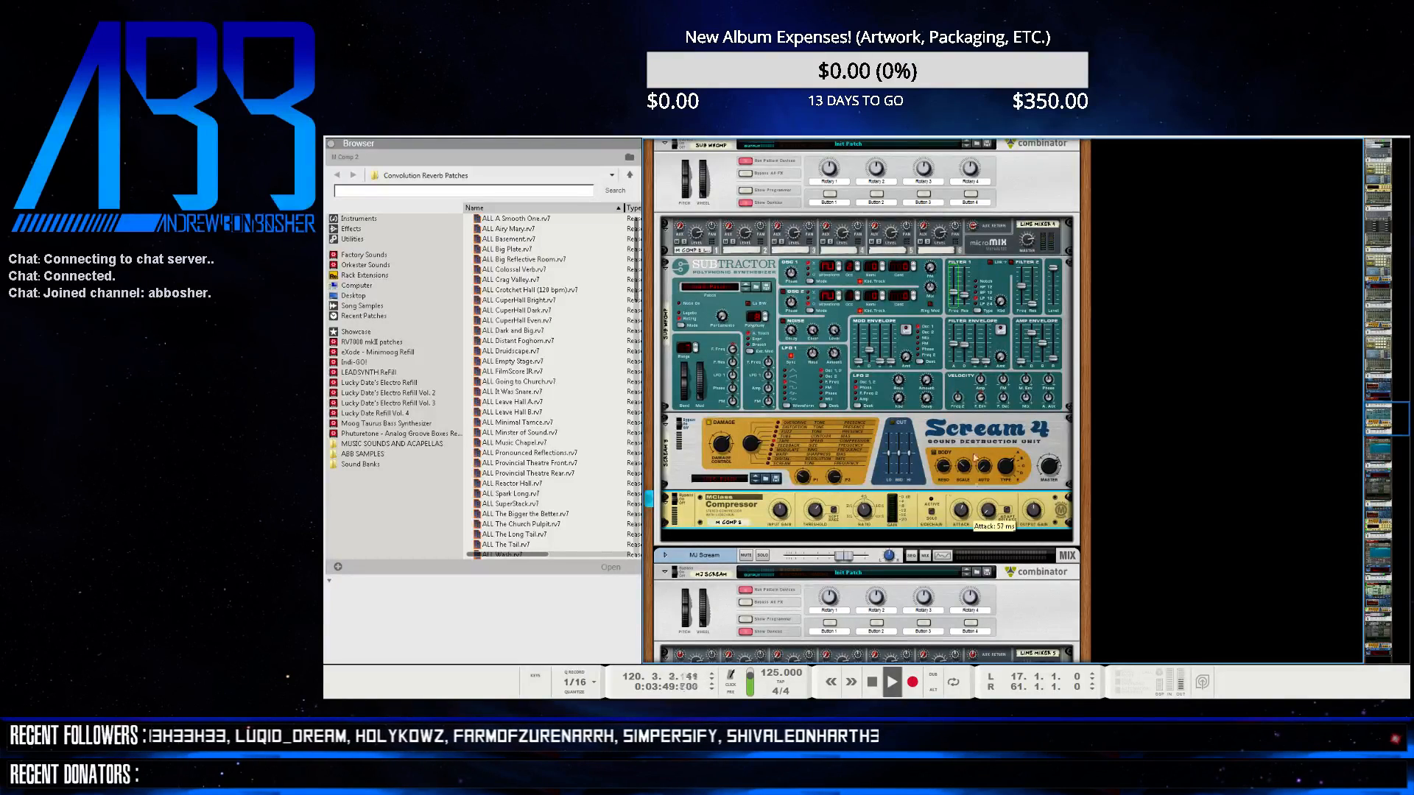
- Look over the Control Vocal Break and Hat Stuff rack devices, and replay the arrangement from about bar 101
scroll(974, 457, up, 10)
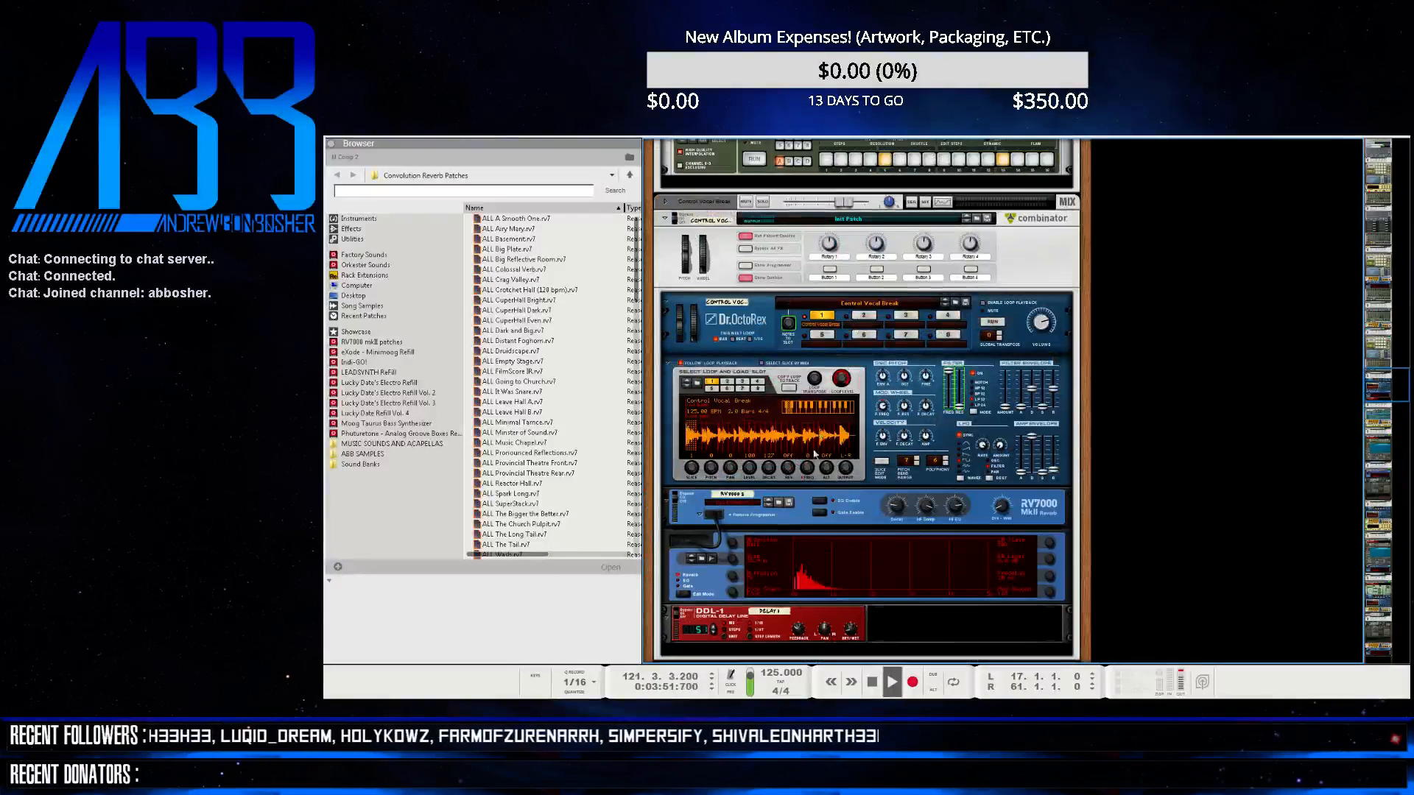
scroll(814, 453, up, 10)
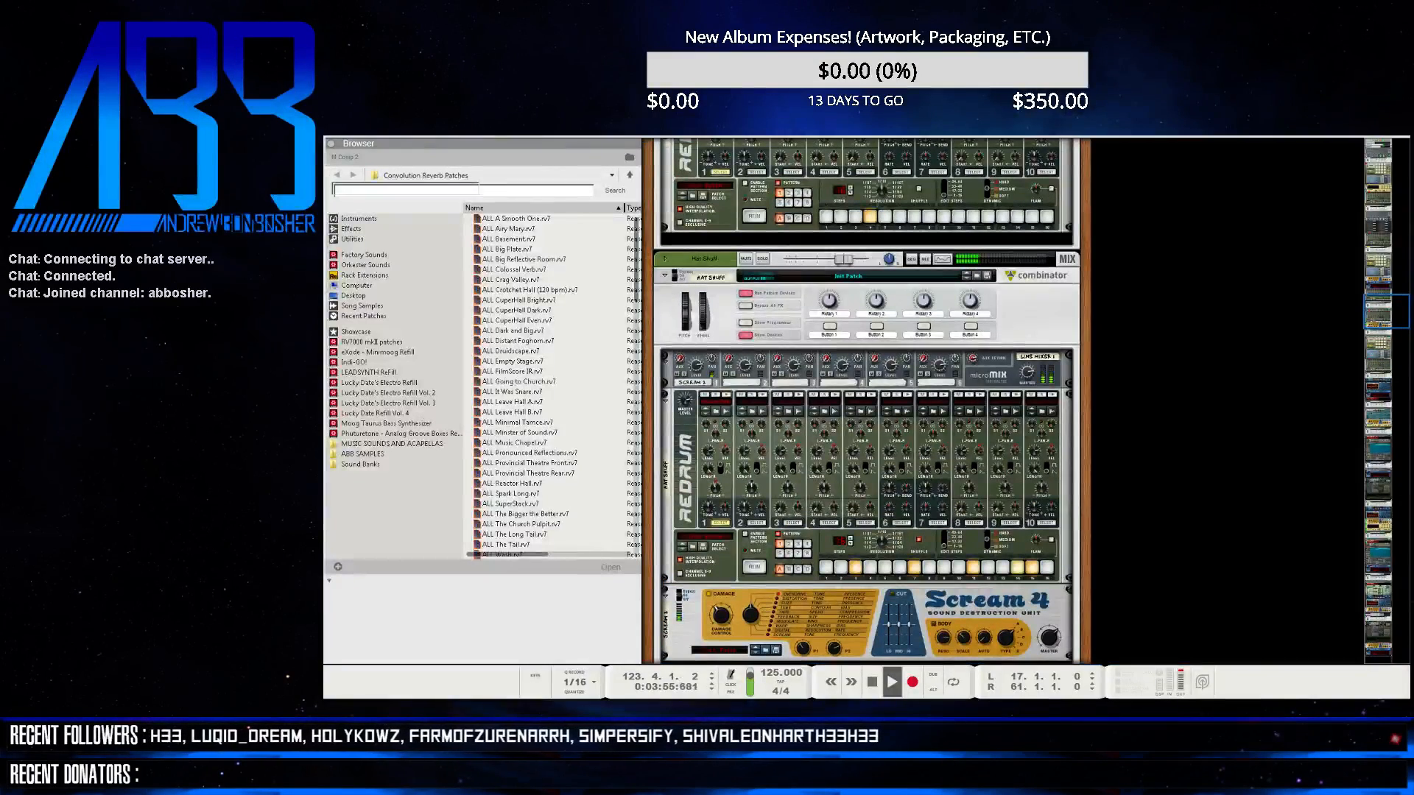
key(F7)
scroll(957, 427, down, 3)
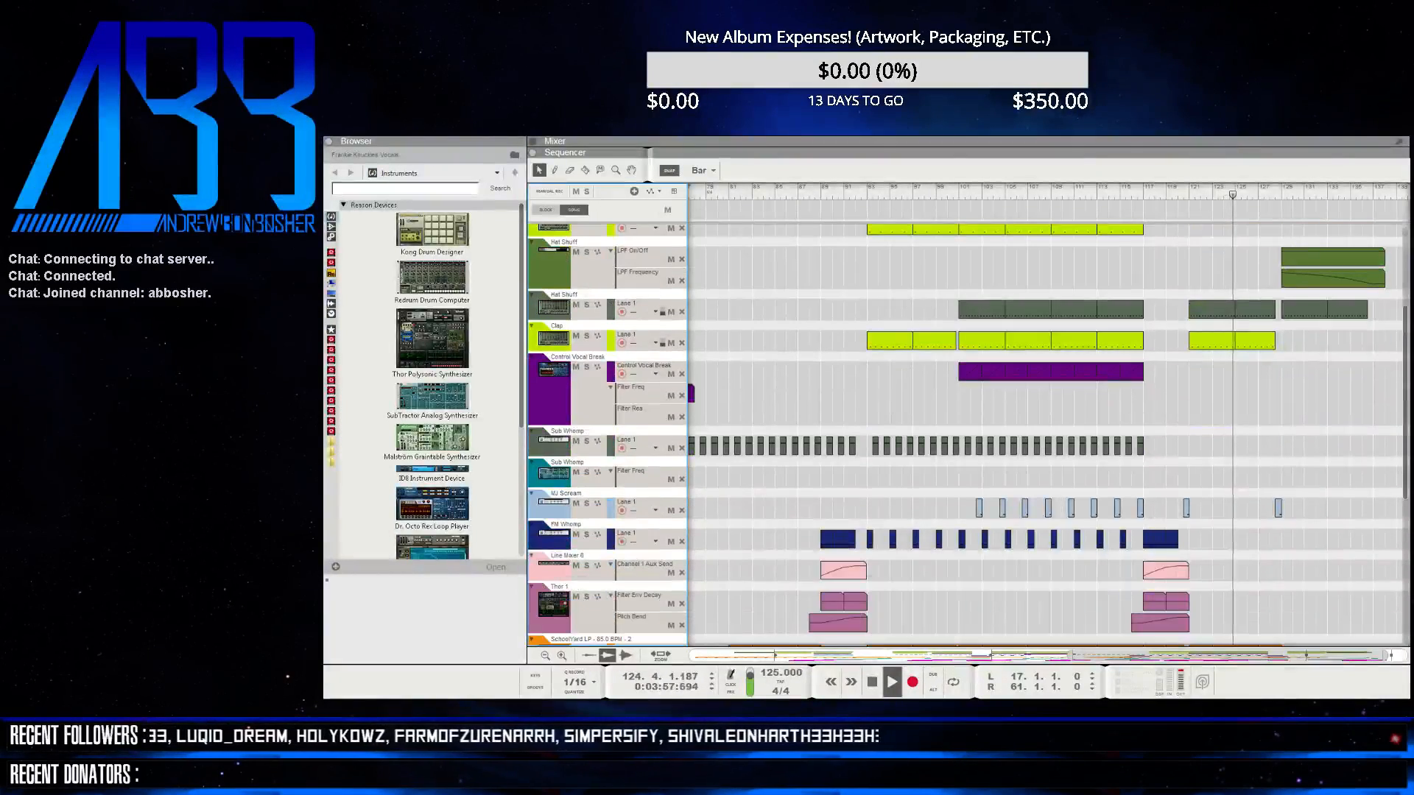
key(space)
scroll(957, 427, up, 1)
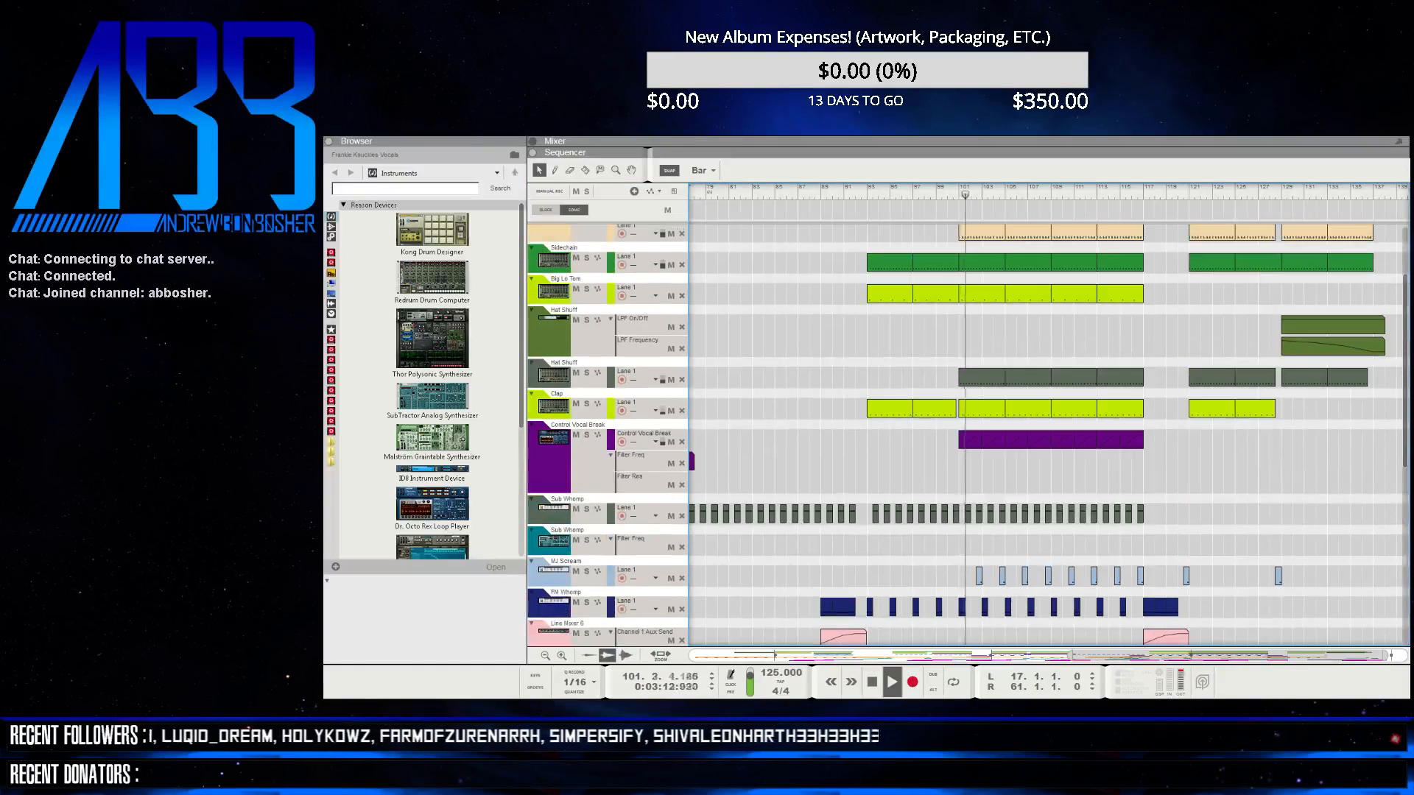
- Select the Sub Whomp track, inspect its compressor's knob settings, select its Scream 4, and return to the sequencer
scroll(957, 427, down, 2)
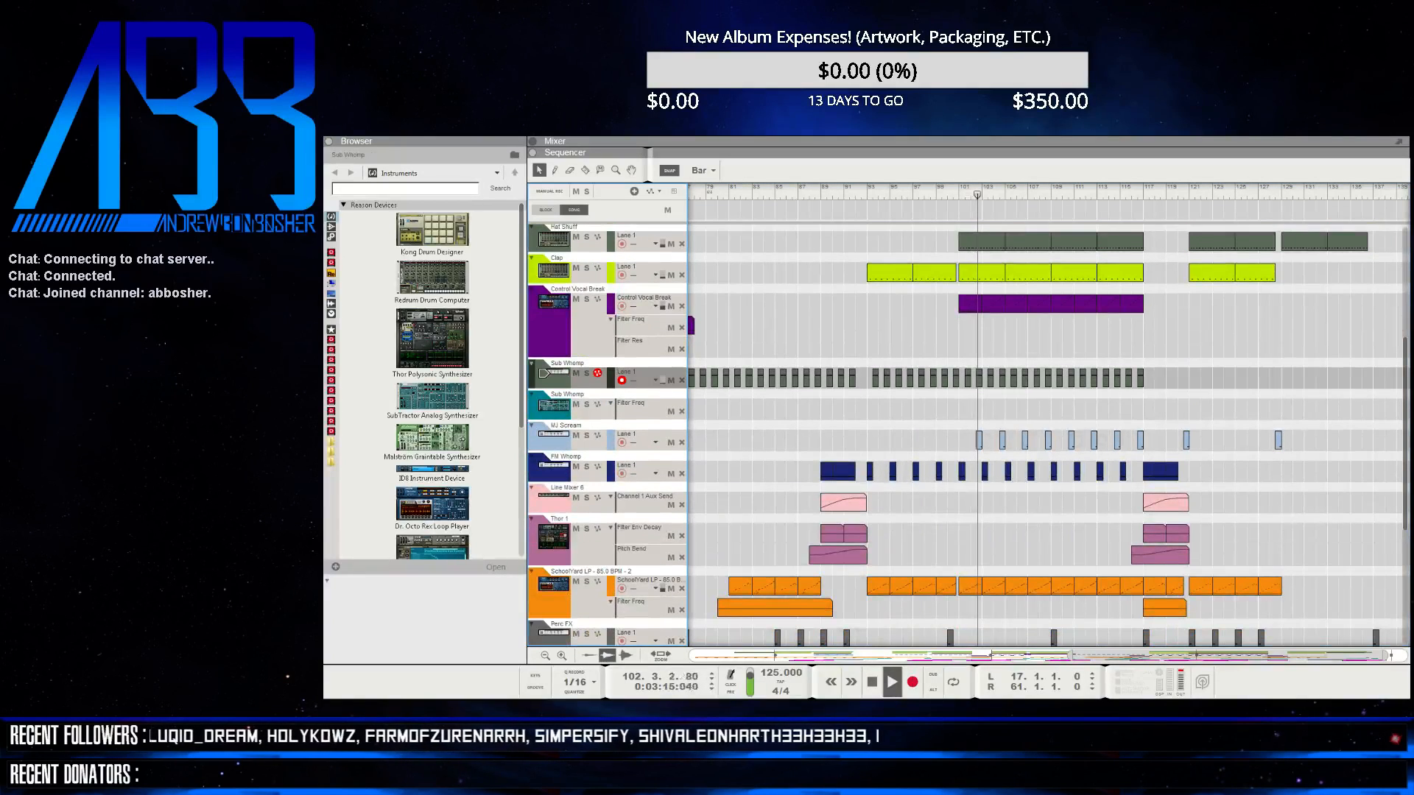
key(F6)
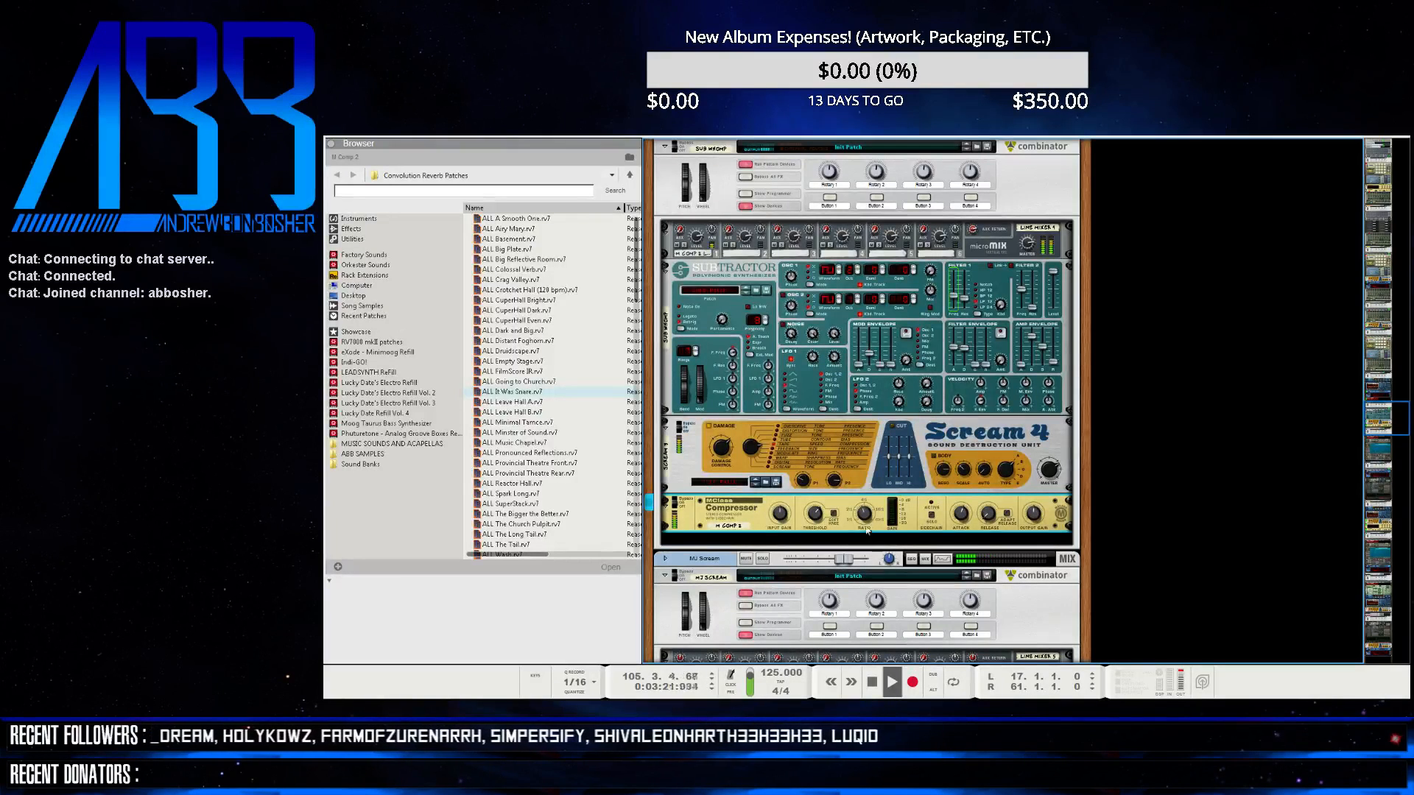
mouse_move(866, 520)
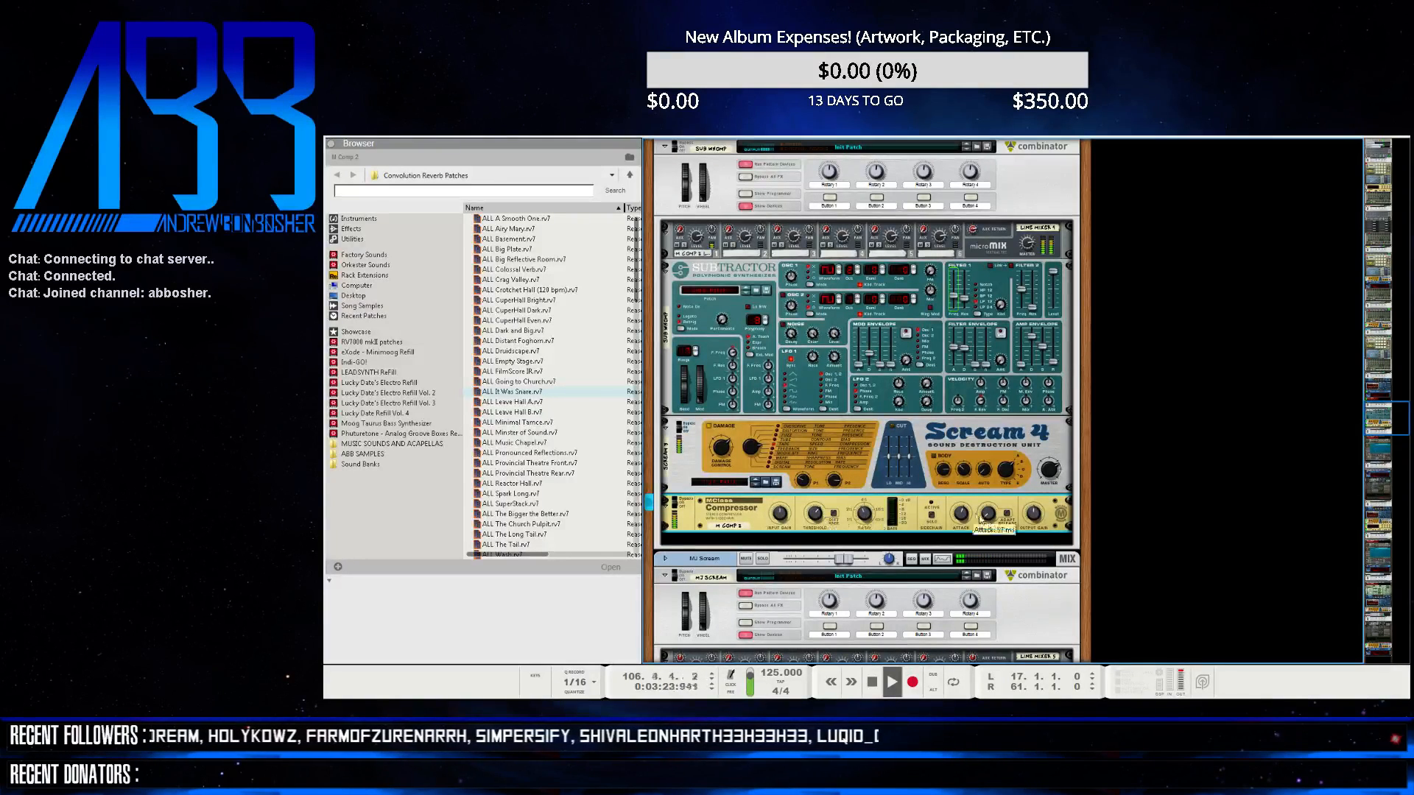
mouse_move(987, 513)
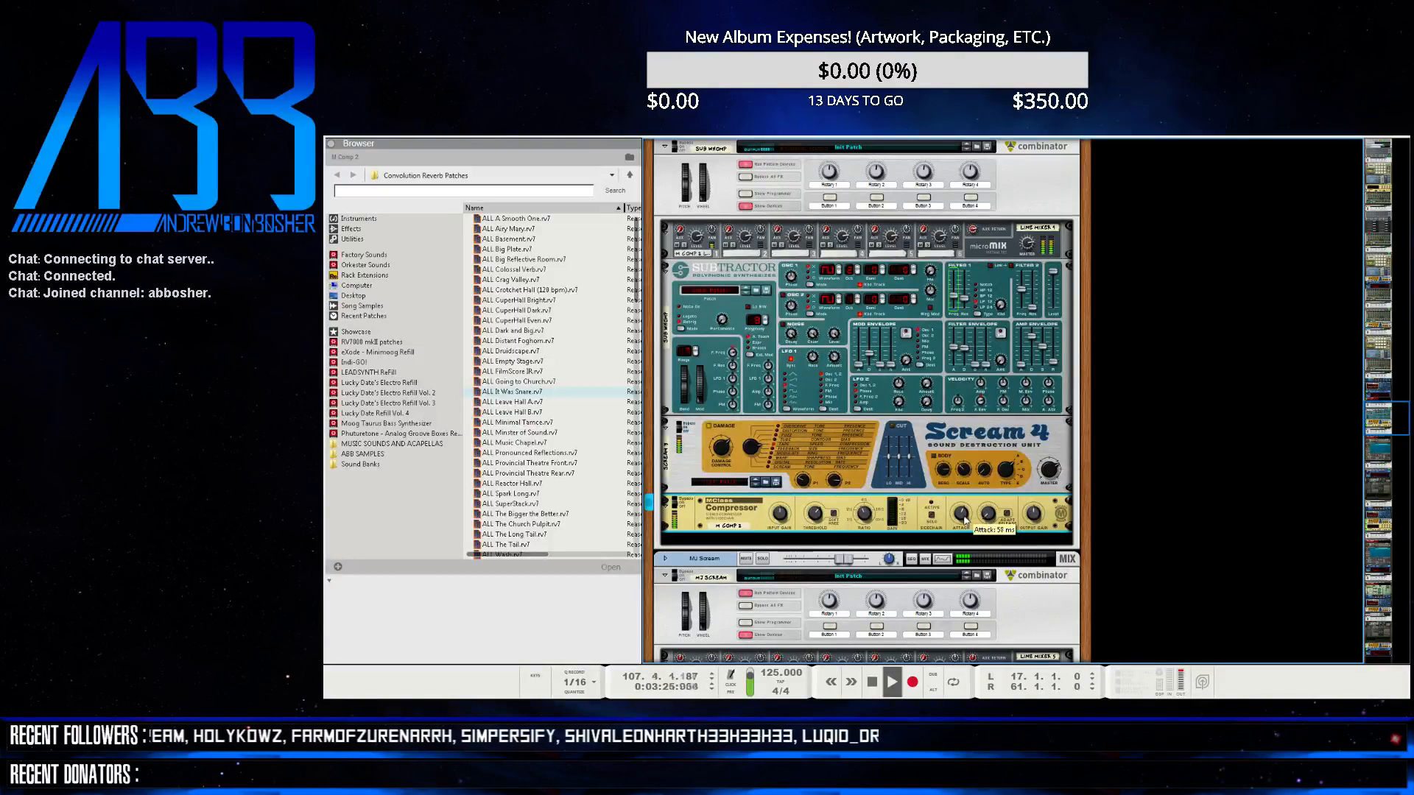
click(1054, 479)
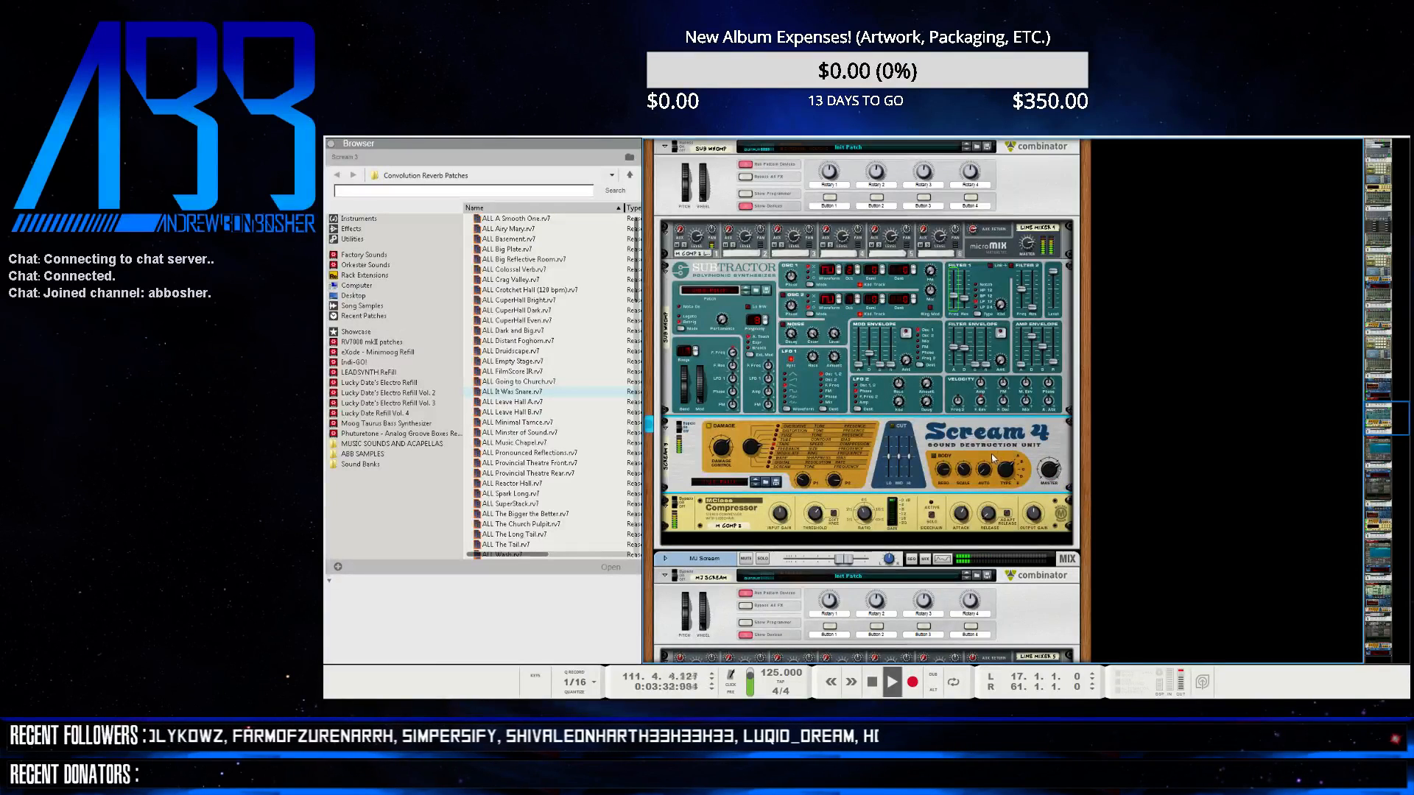
key(F7)
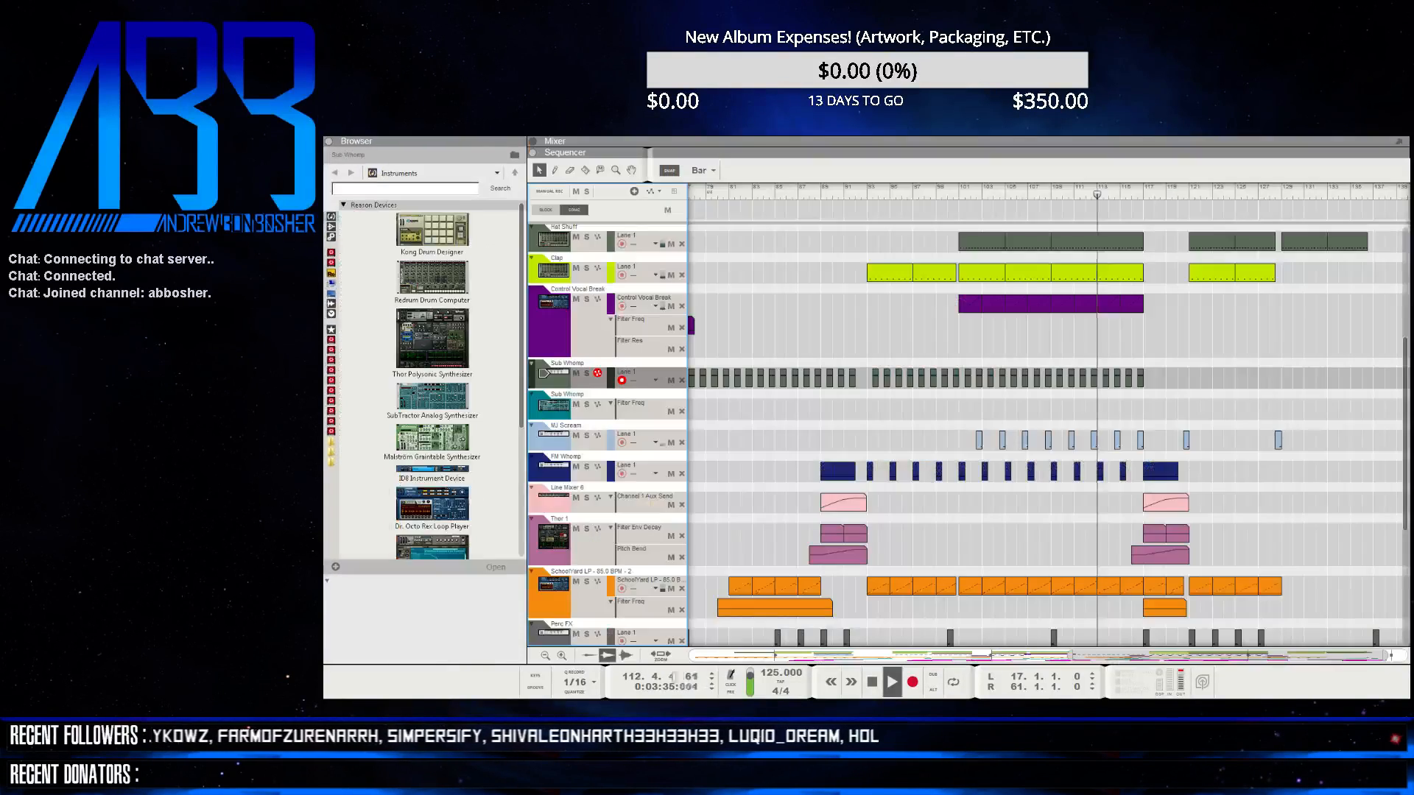
- Inspect the notes of the last SchoolYard LP clip before bar 121, and replay the arrangement from bar 119
scroll(975, 419, down, 5)
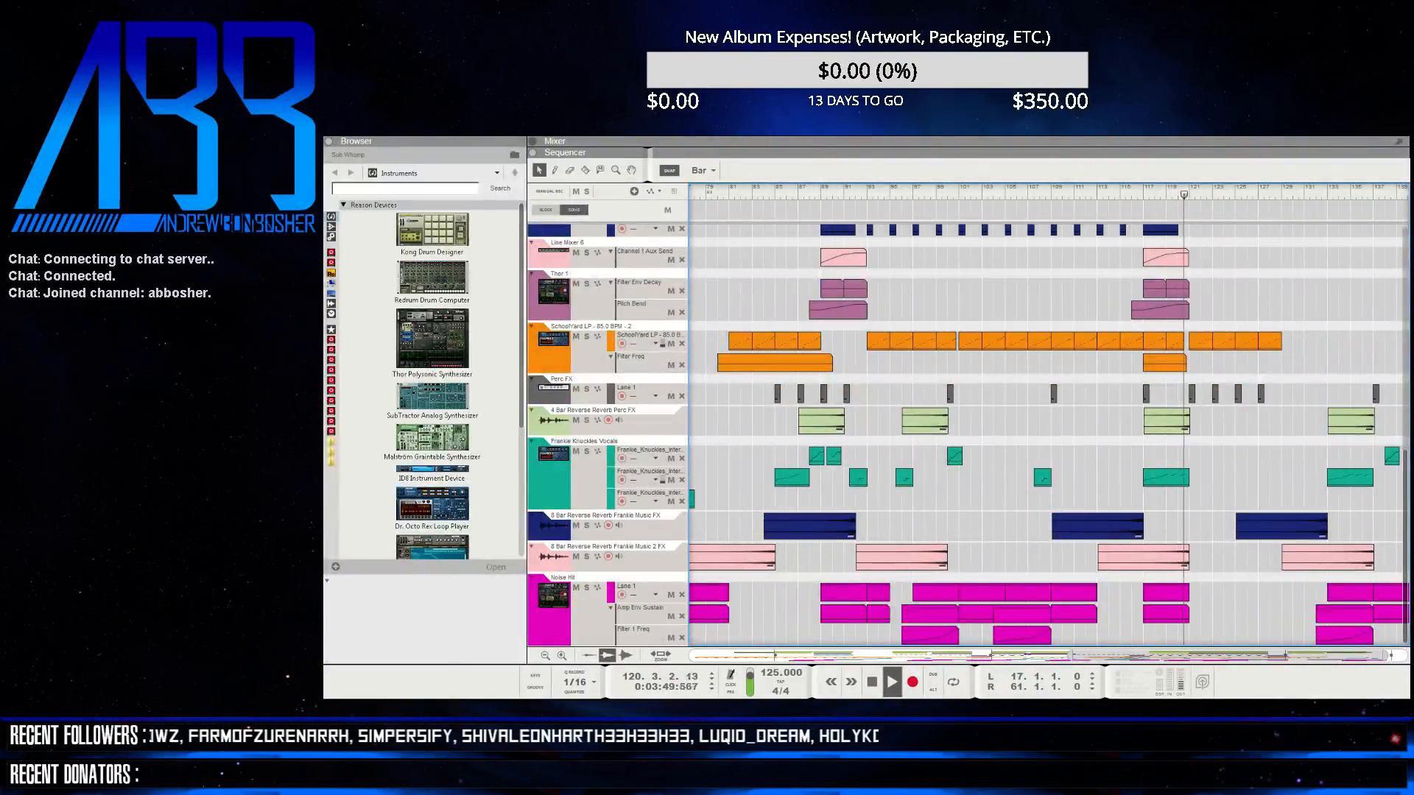
click(1174, 340)
double_click(1174, 341)
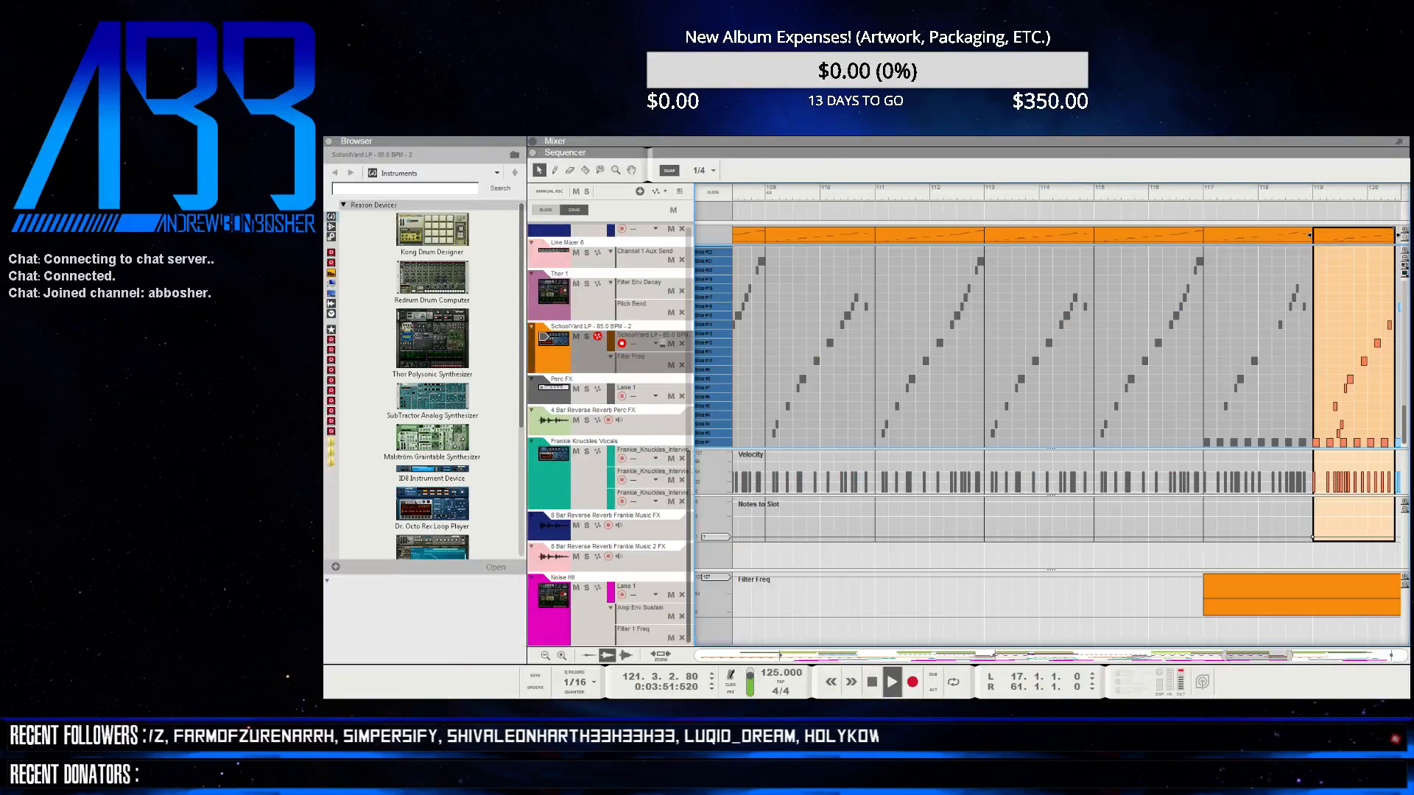
key(ctrl+e)
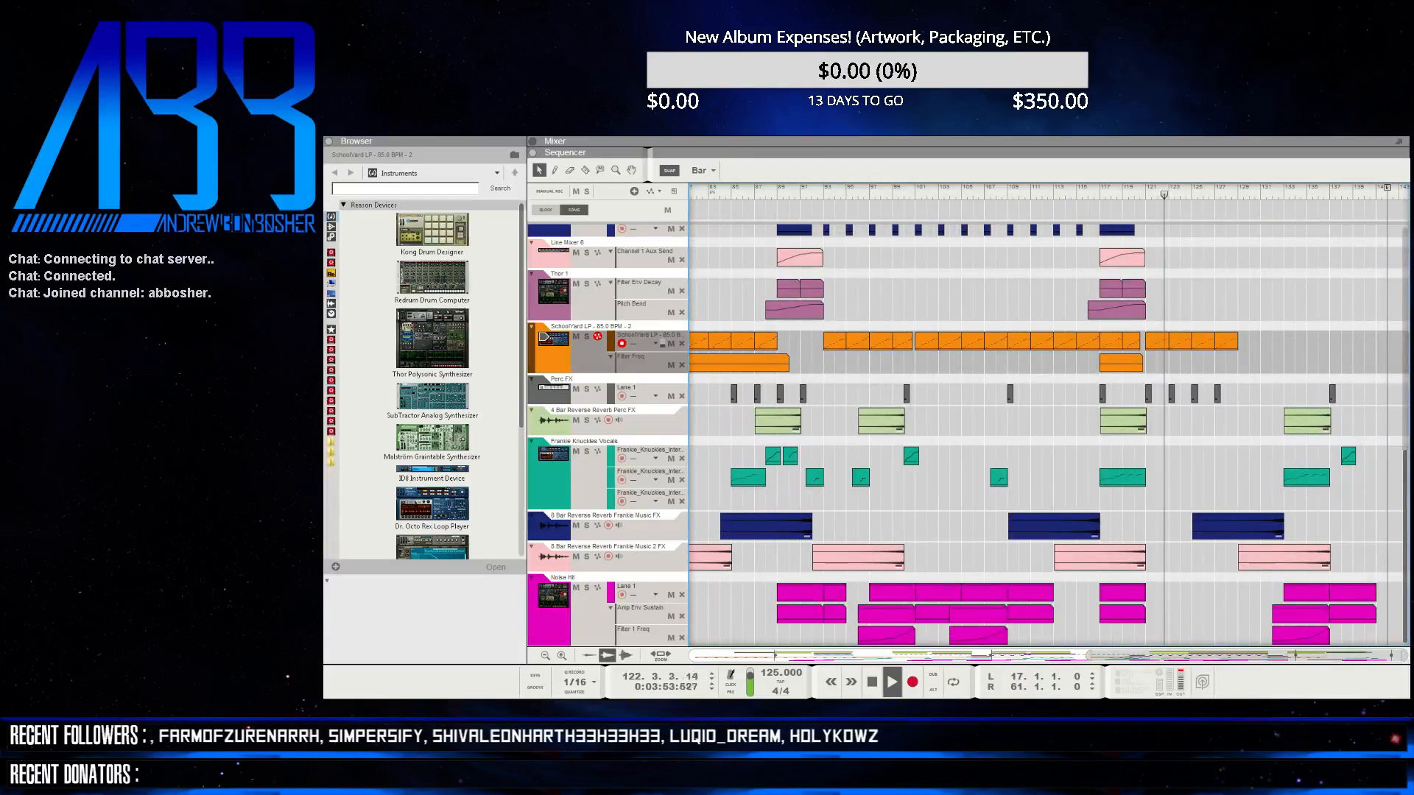
click(1123, 194)
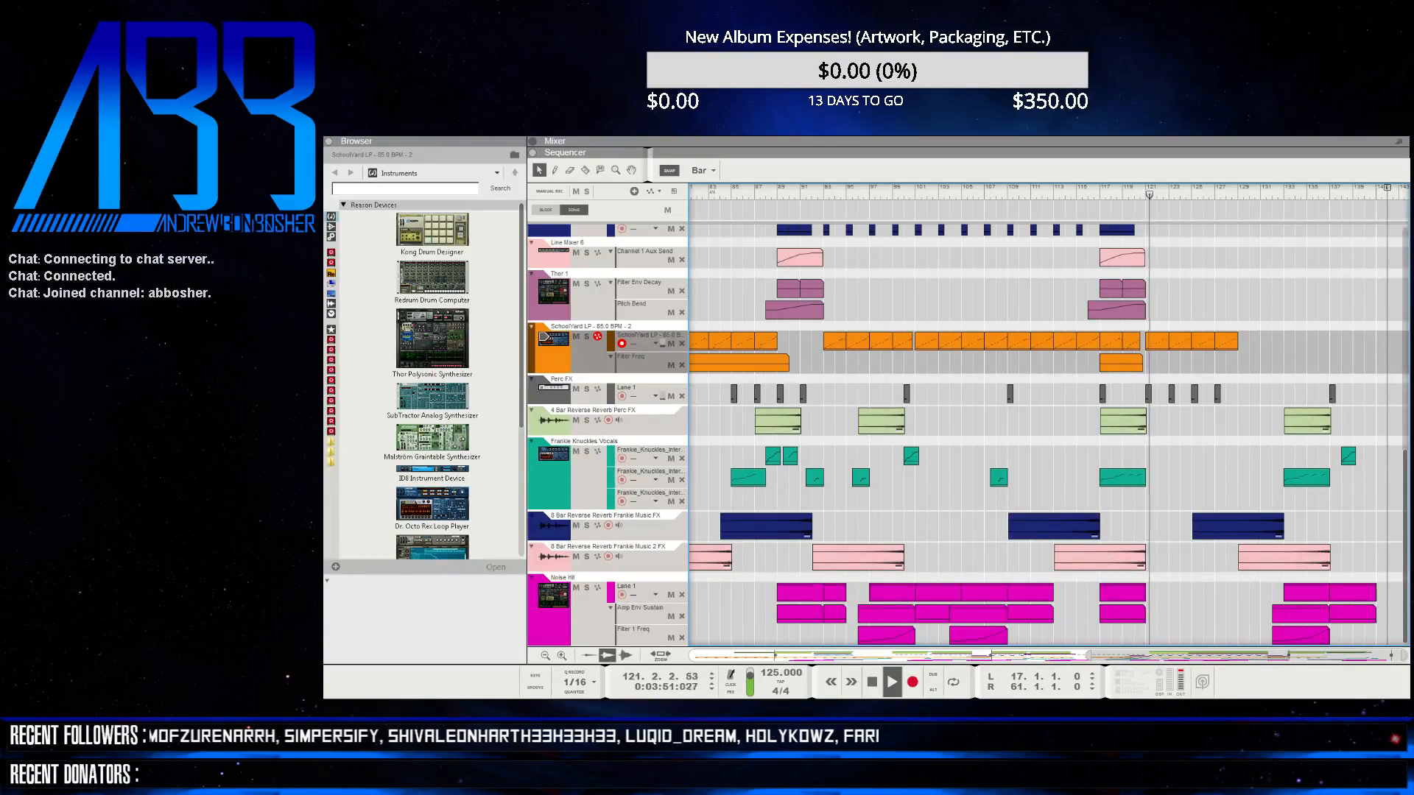
- Review the tracks around bars 121 to 133 and the SchoolYard LP device chain in the rack during playback
scroll(965, 420, up, 5)
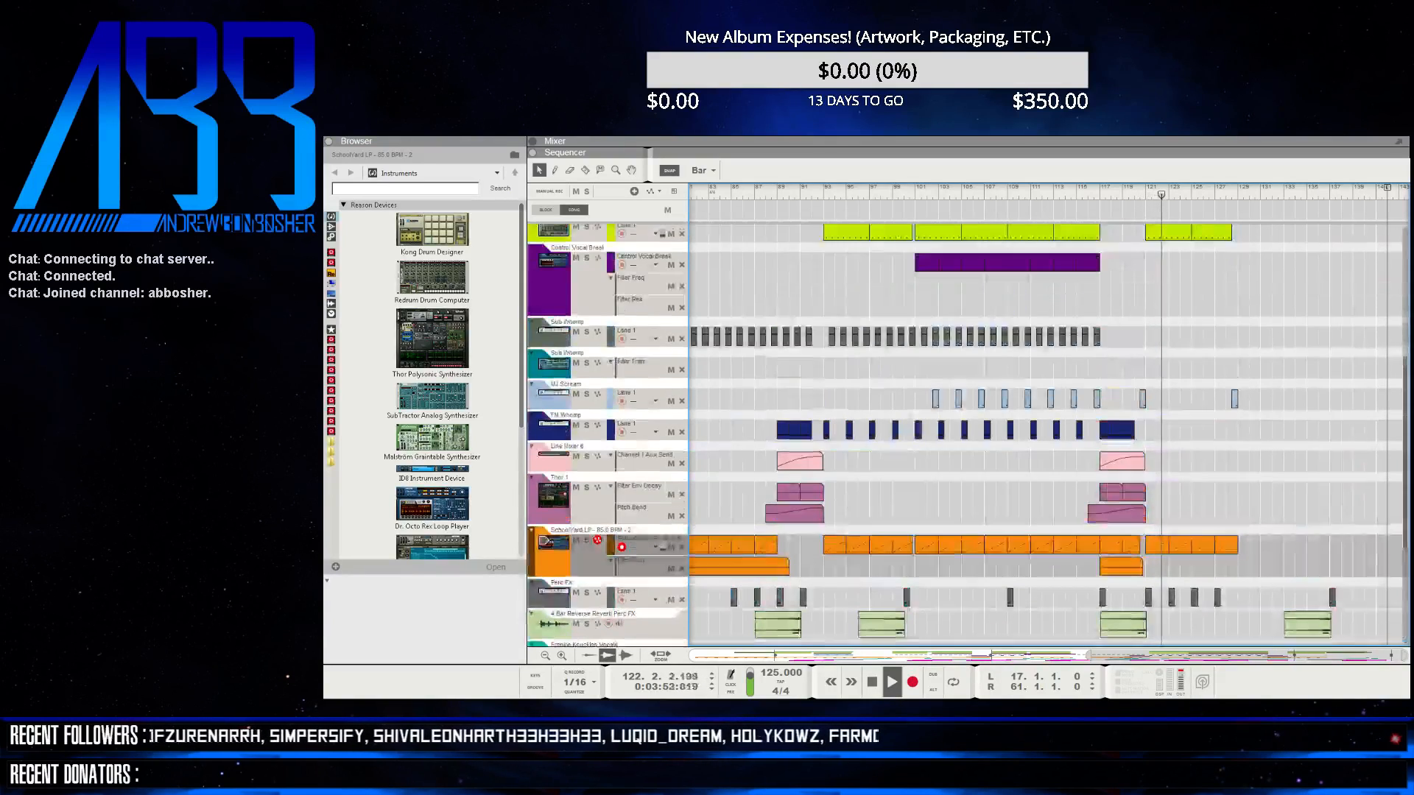
scroll(964, 420, up, 2)
scroll(965, 419, down, 7)
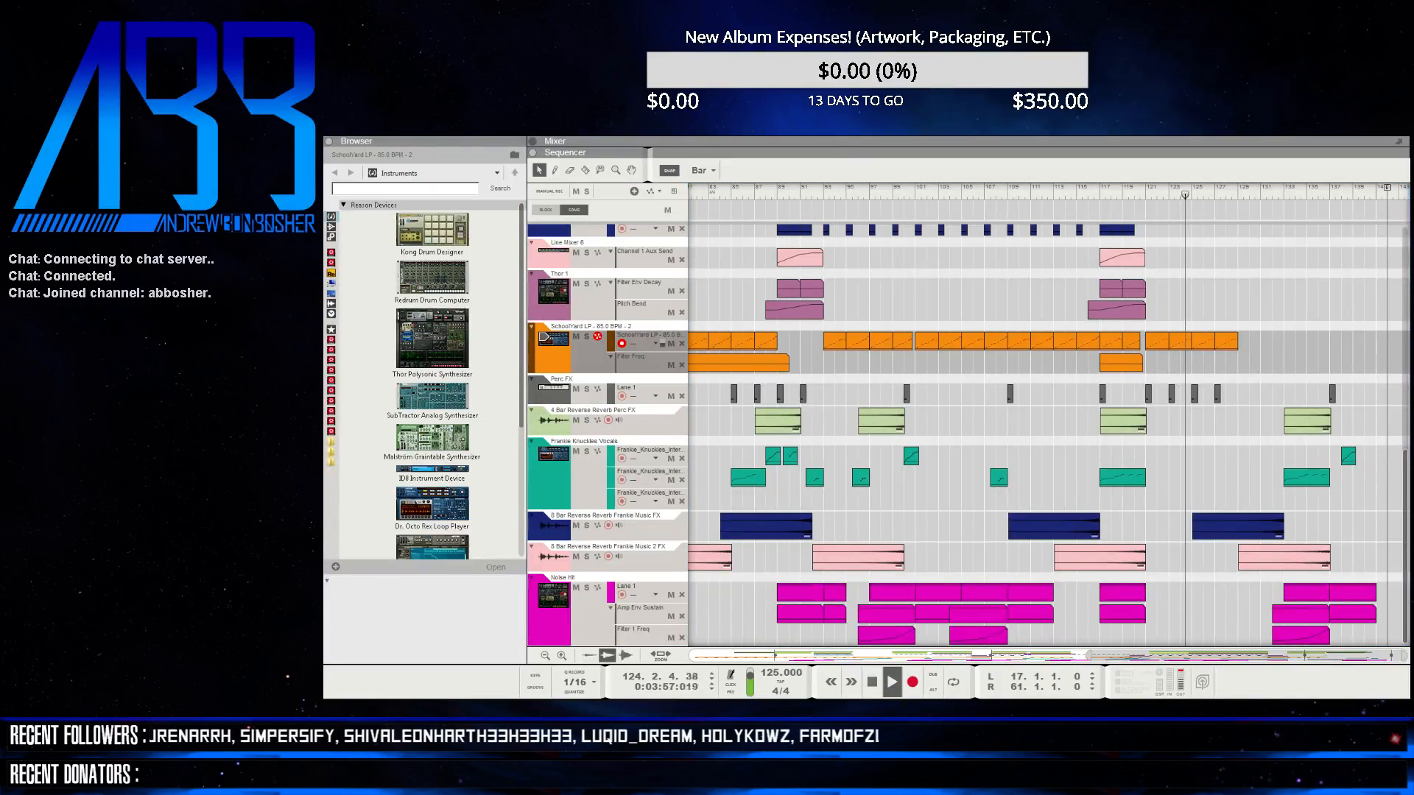
key(F6)
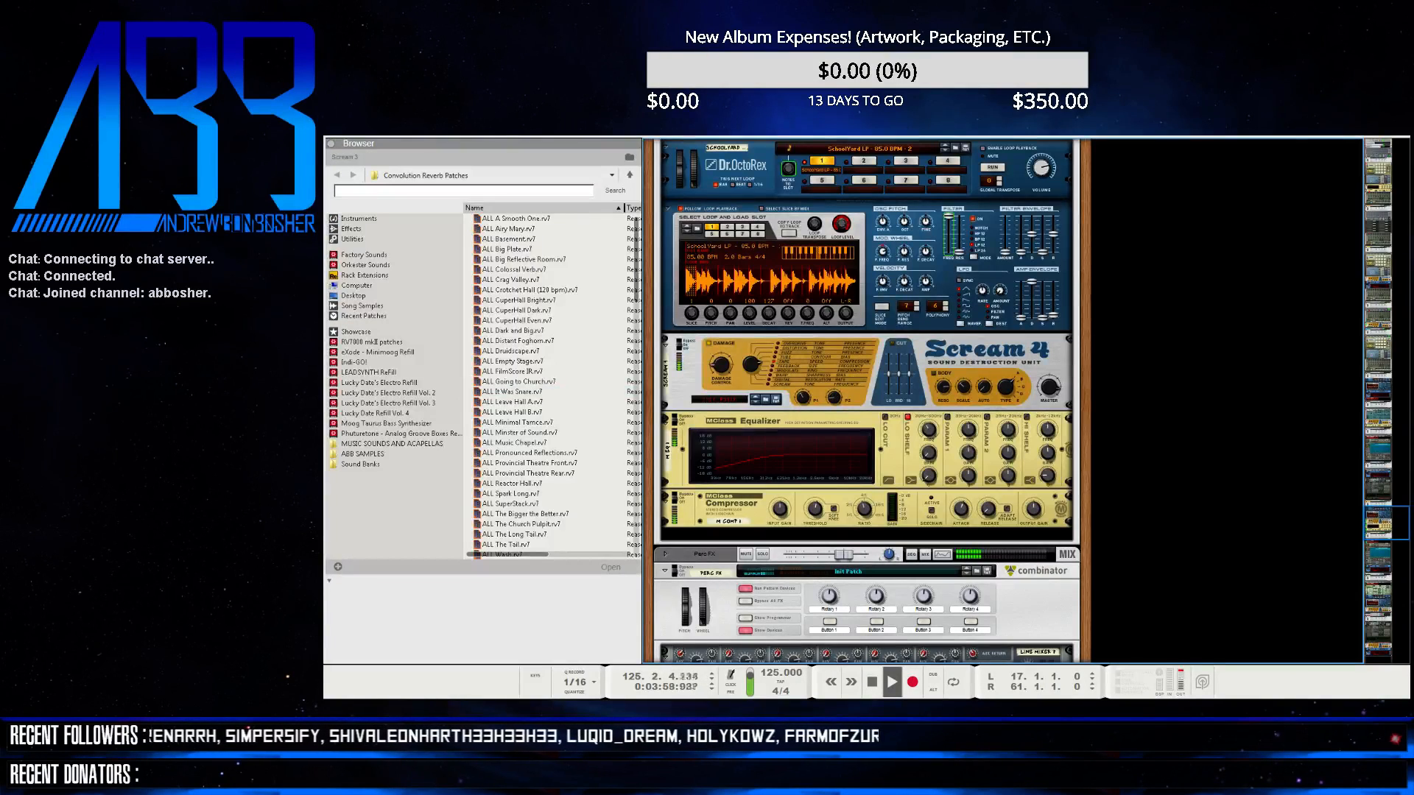
key(F7)
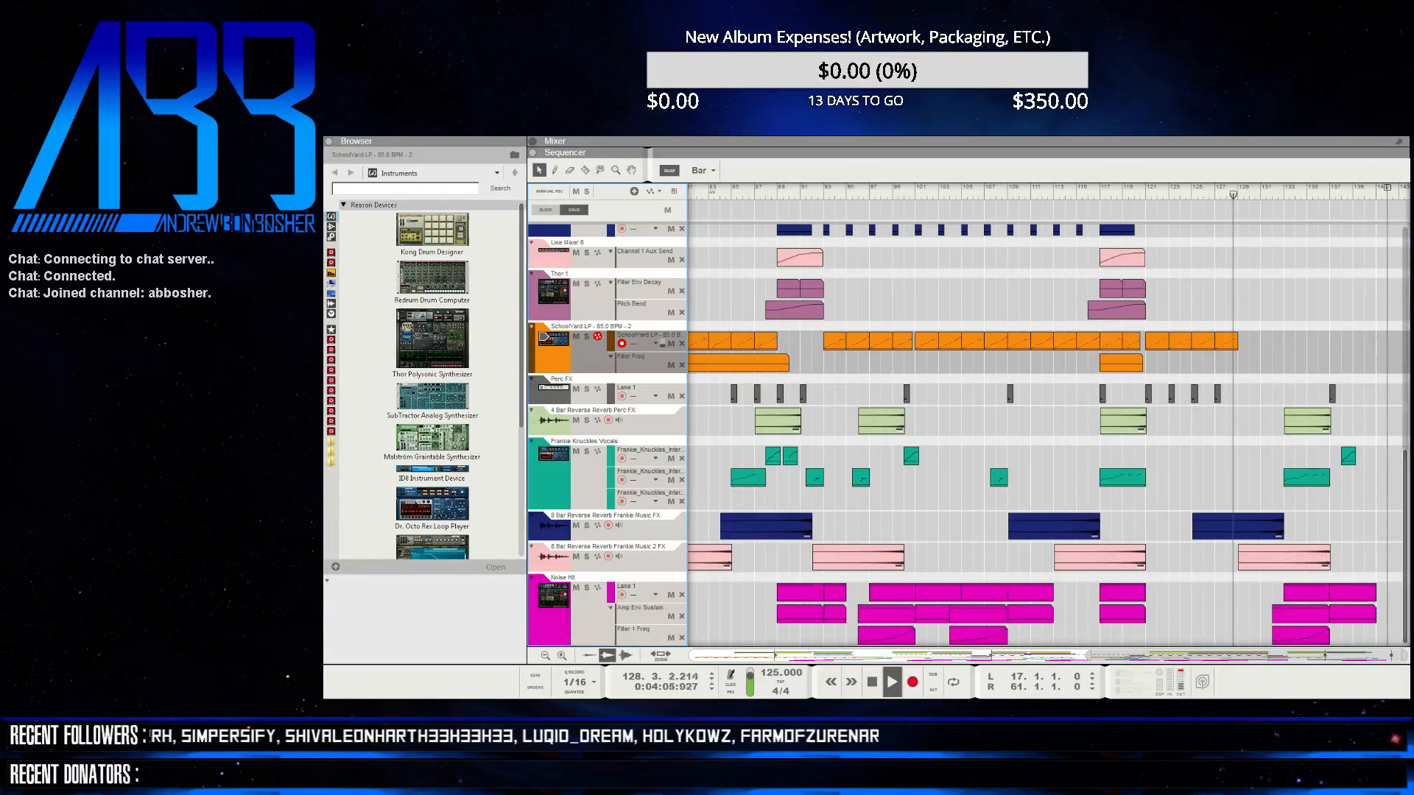
scroll(967, 420, up, 10)
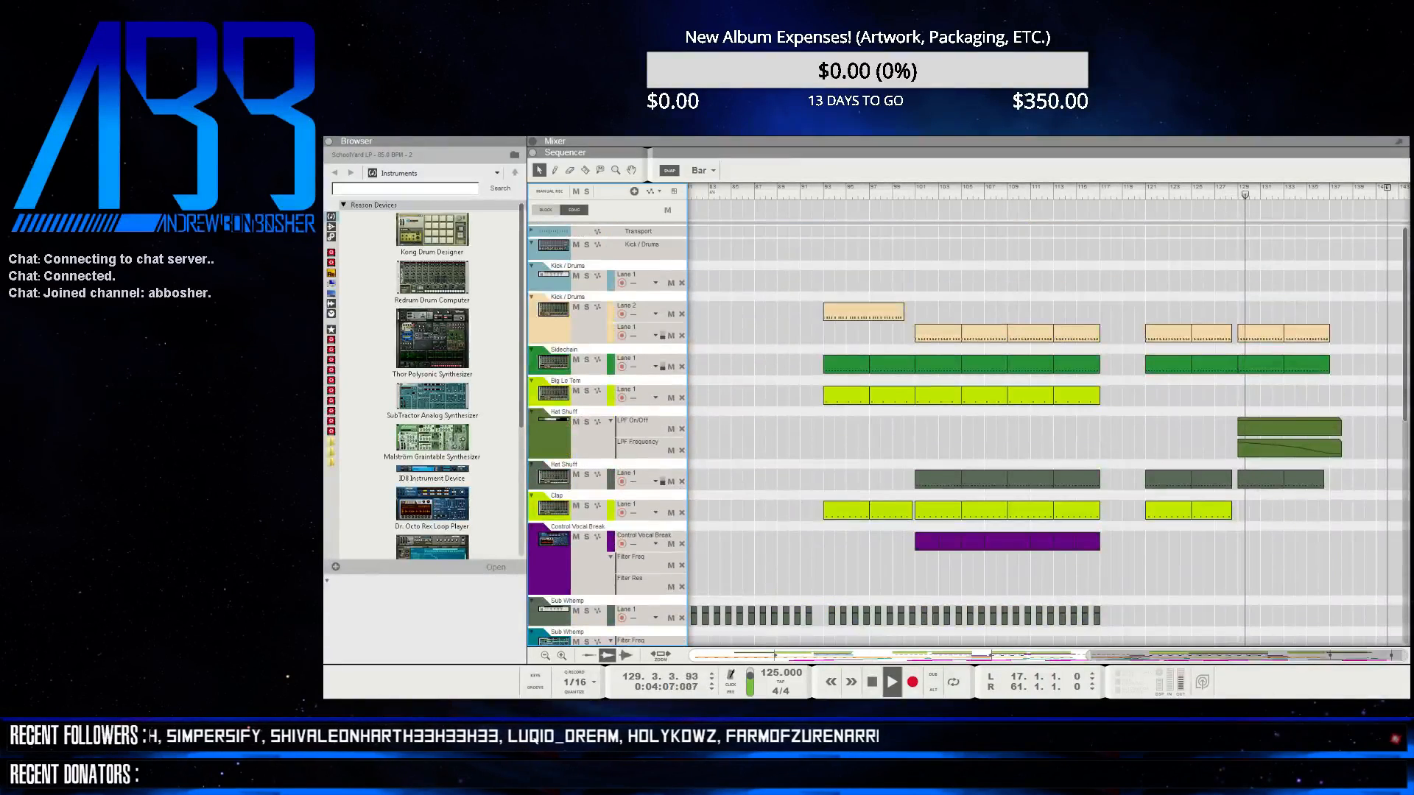
scroll(967, 435, down, 5)
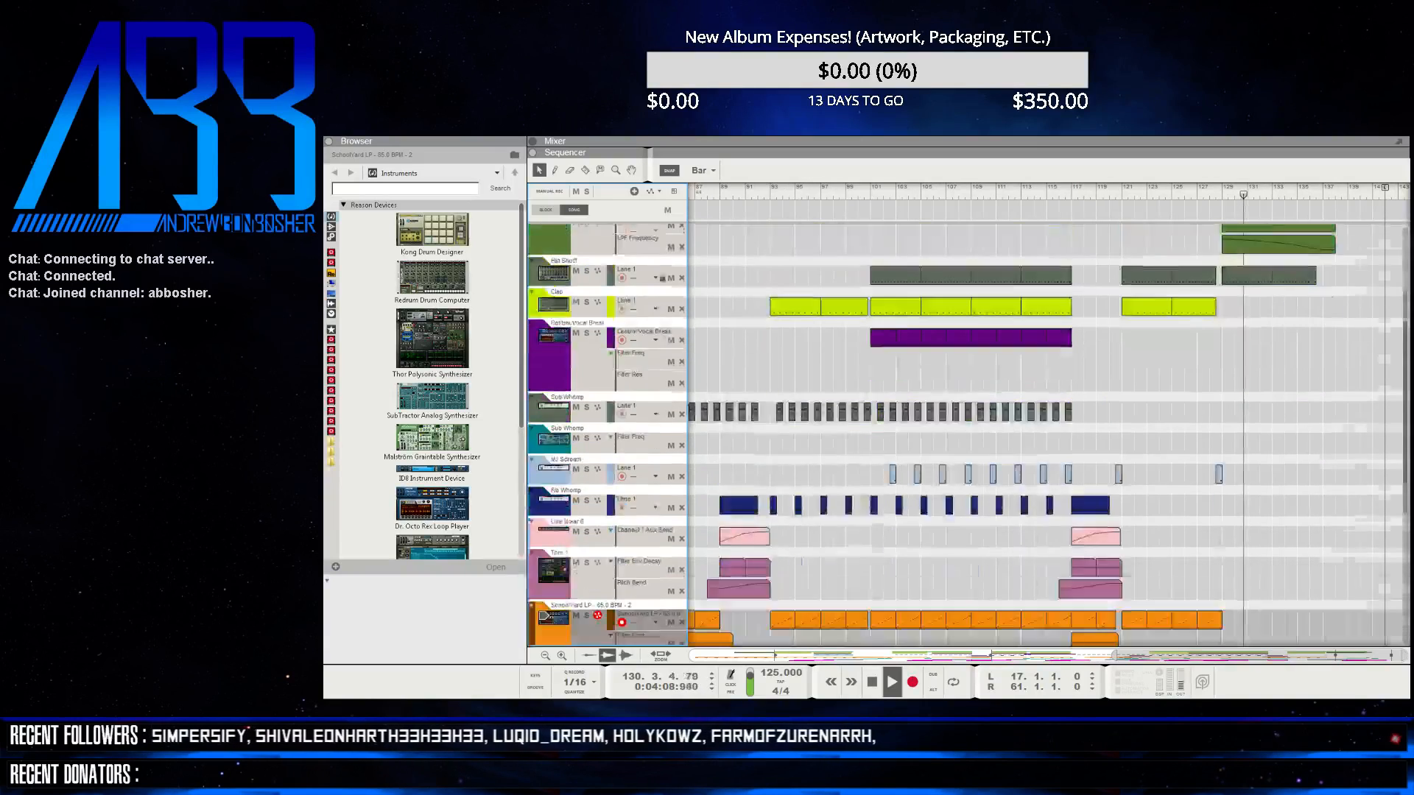
scroll(967, 434, down, 7)
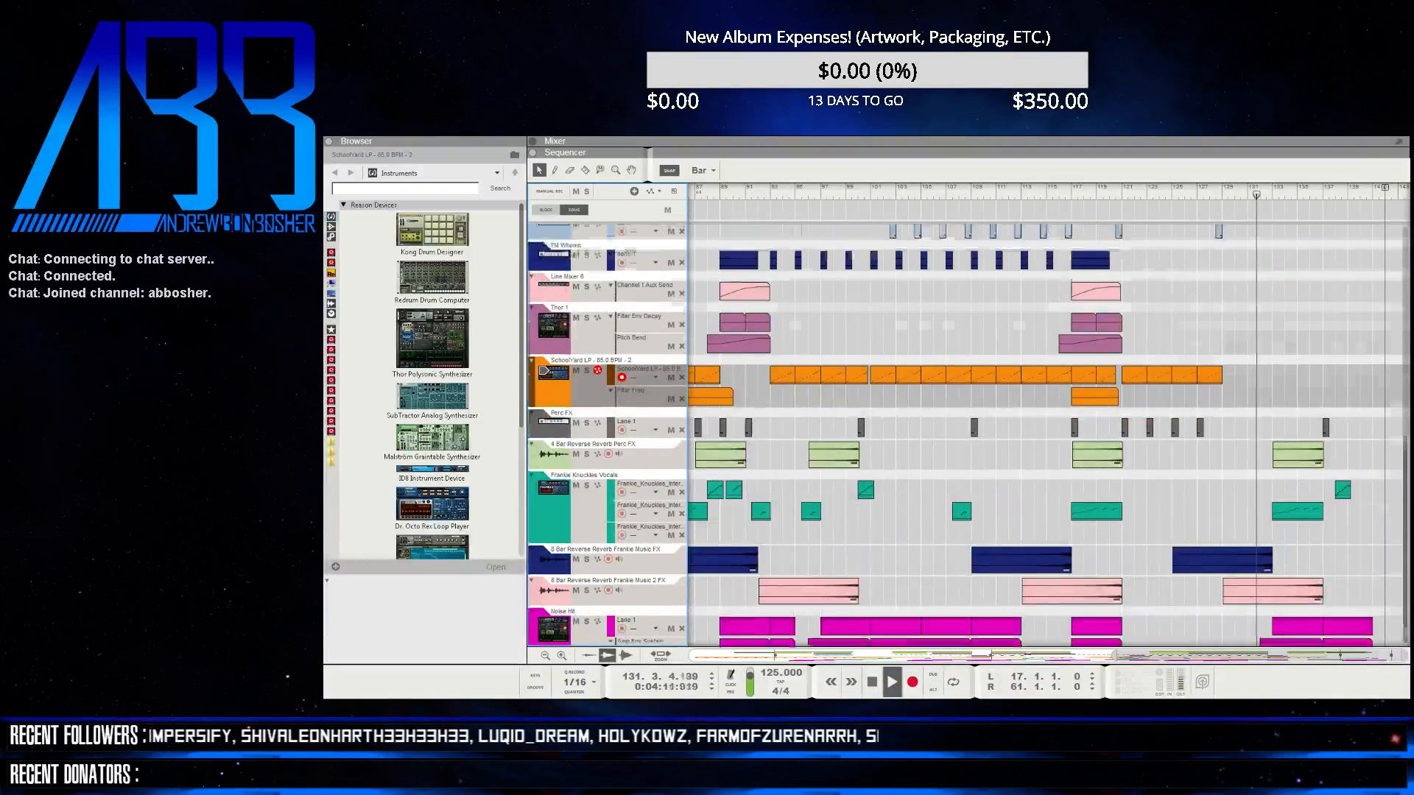
scroll(967, 420, up, 12)
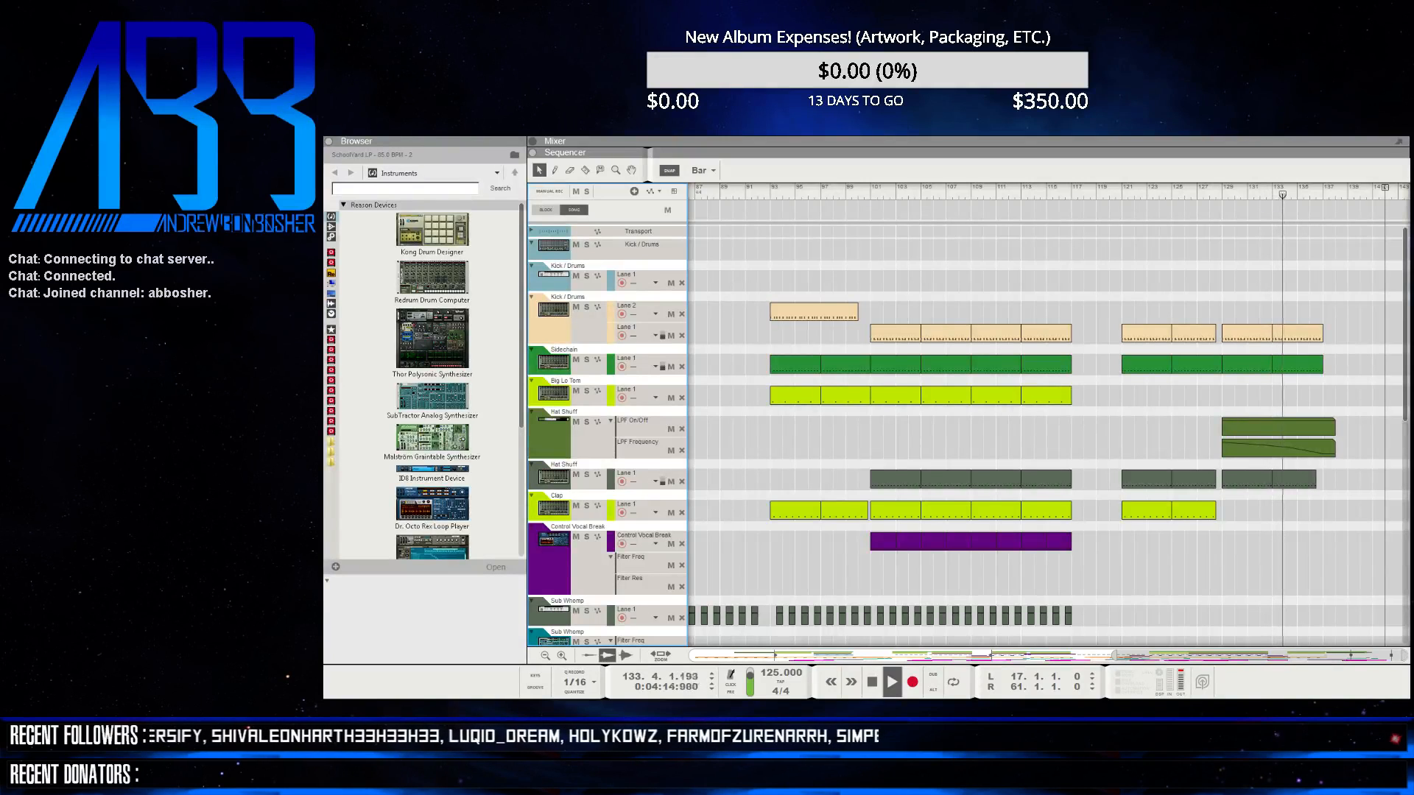
- Look over the arrangement's tracks during playback, stop and return to bar 1, and fit the whole song in the sequencer view
scroll(967, 420, down, 5)
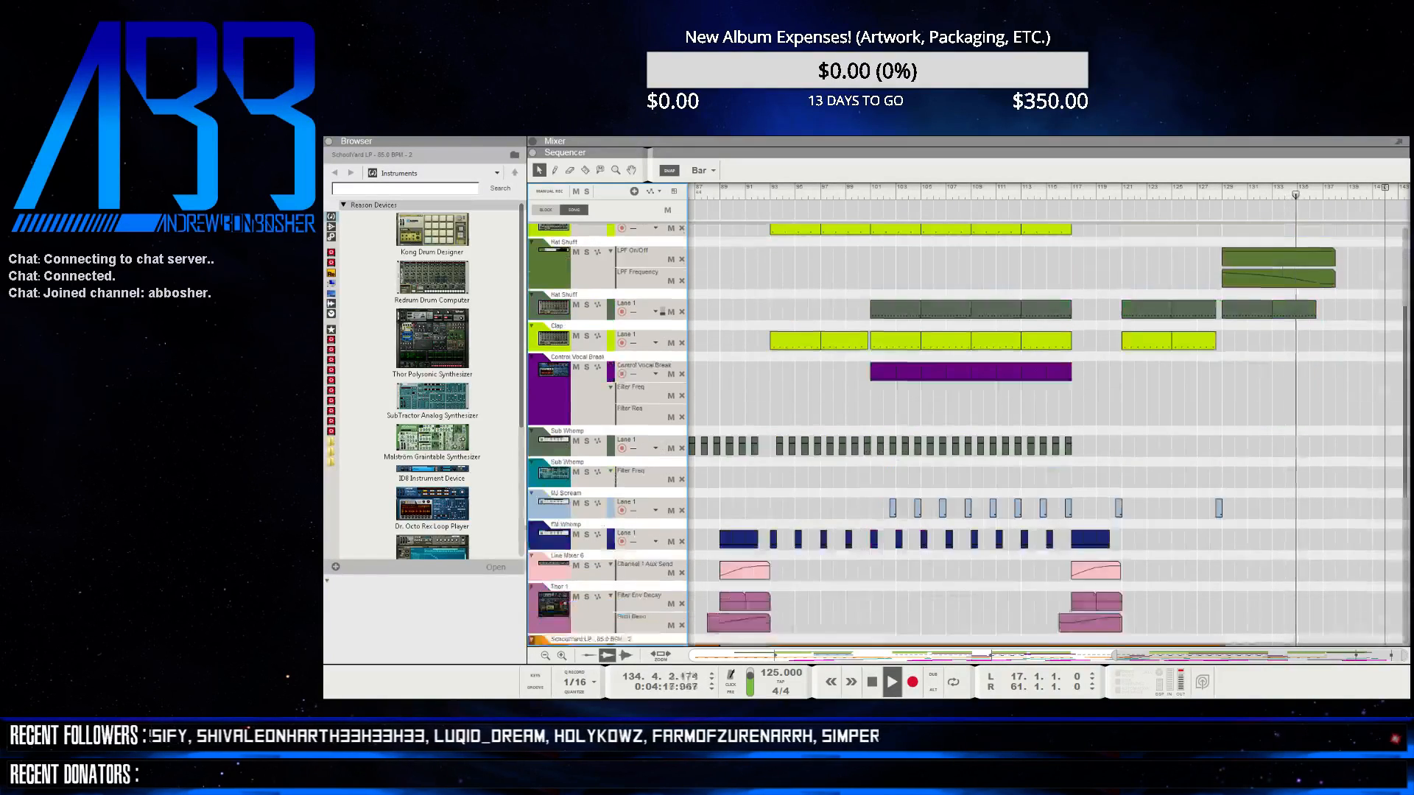
scroll(968, 420, down, 9)
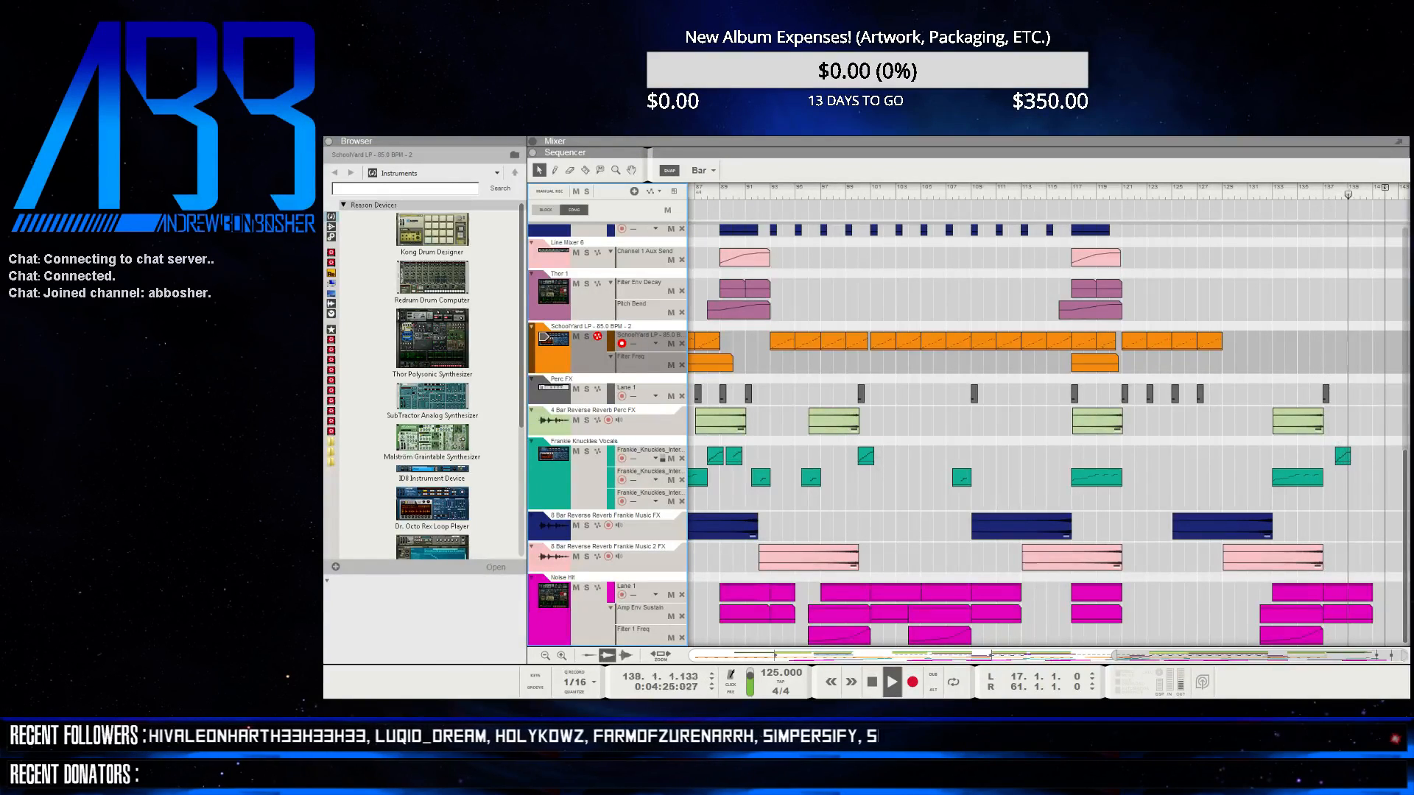
scroll(967, 420, up, 10)
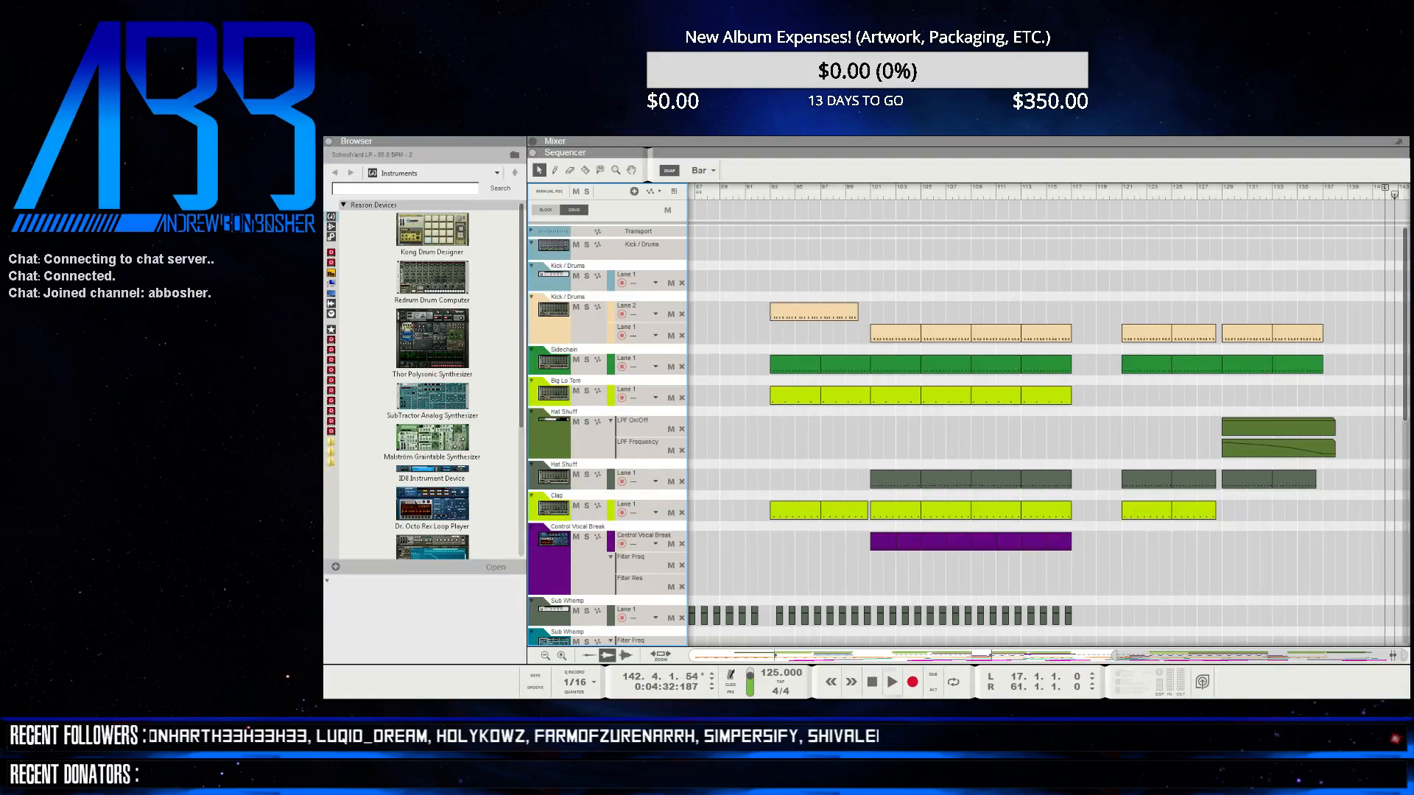
double_click(872, 681)
drag(1114, 655, 692, 655)
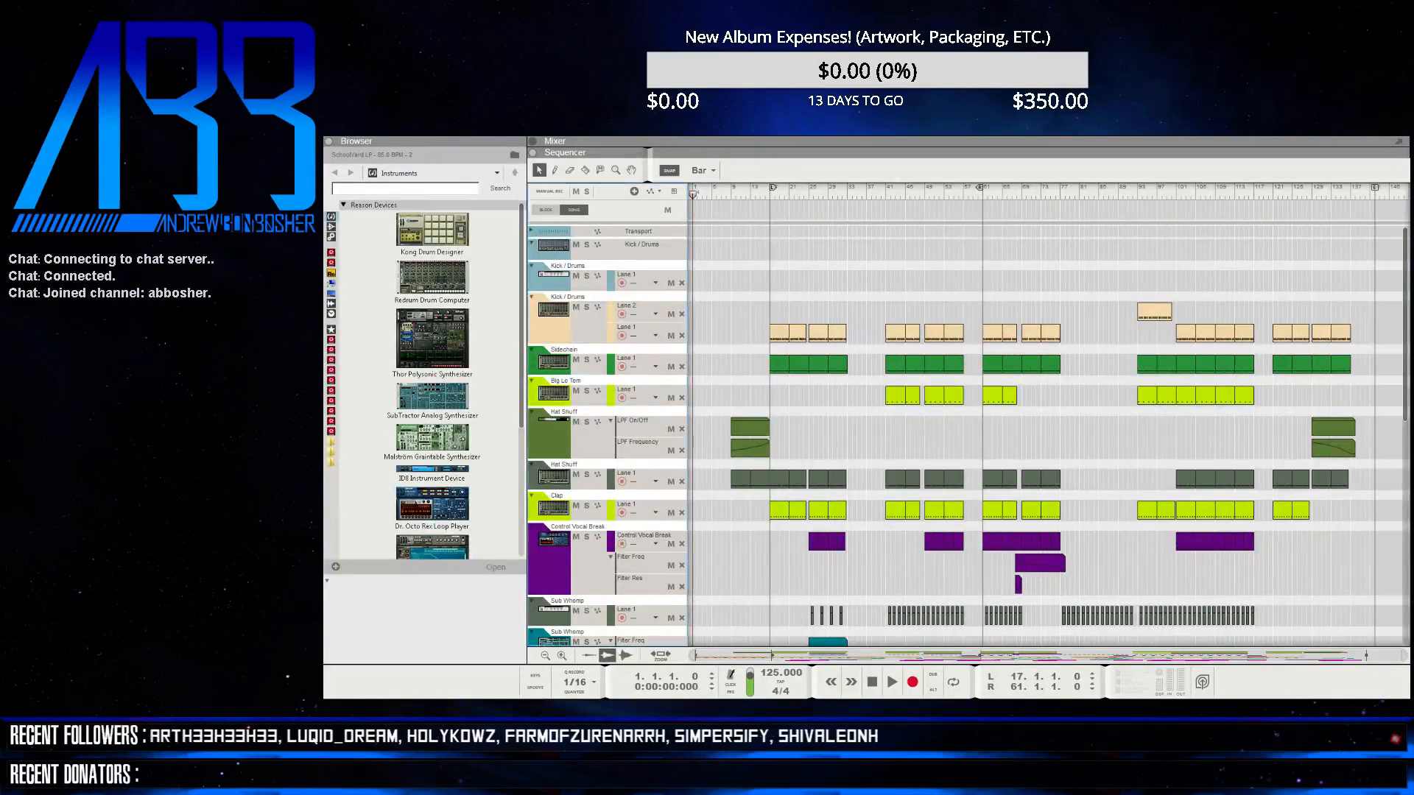
- Look over the rack devices from the SchoolYard LP chain up to the Sub Whomp combinator
key(F6)
scroll(775, 361, down, 1)
scroll(775, 362, up, 3)
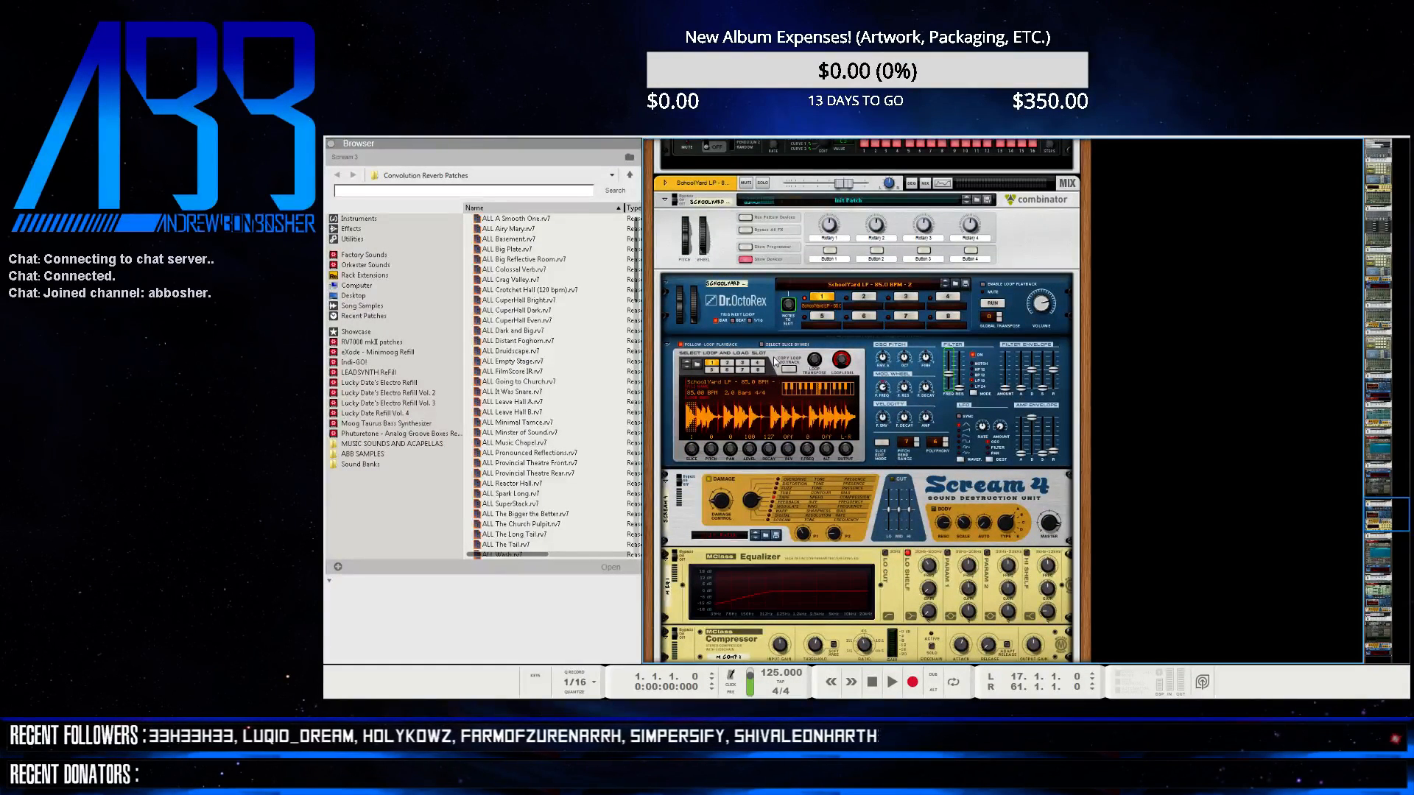
scroll(898, 327, up, 10)
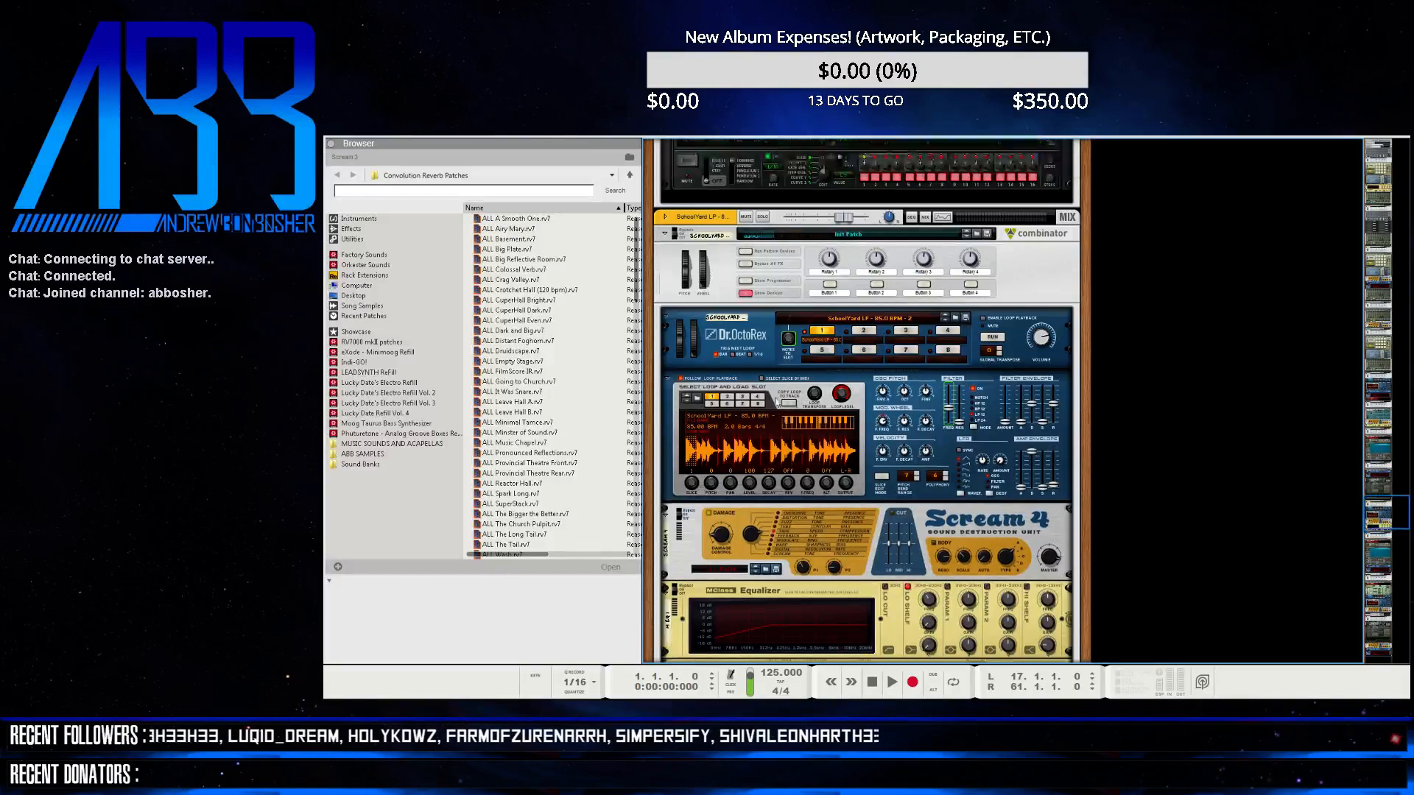
scroll(756, 436, up, 15)
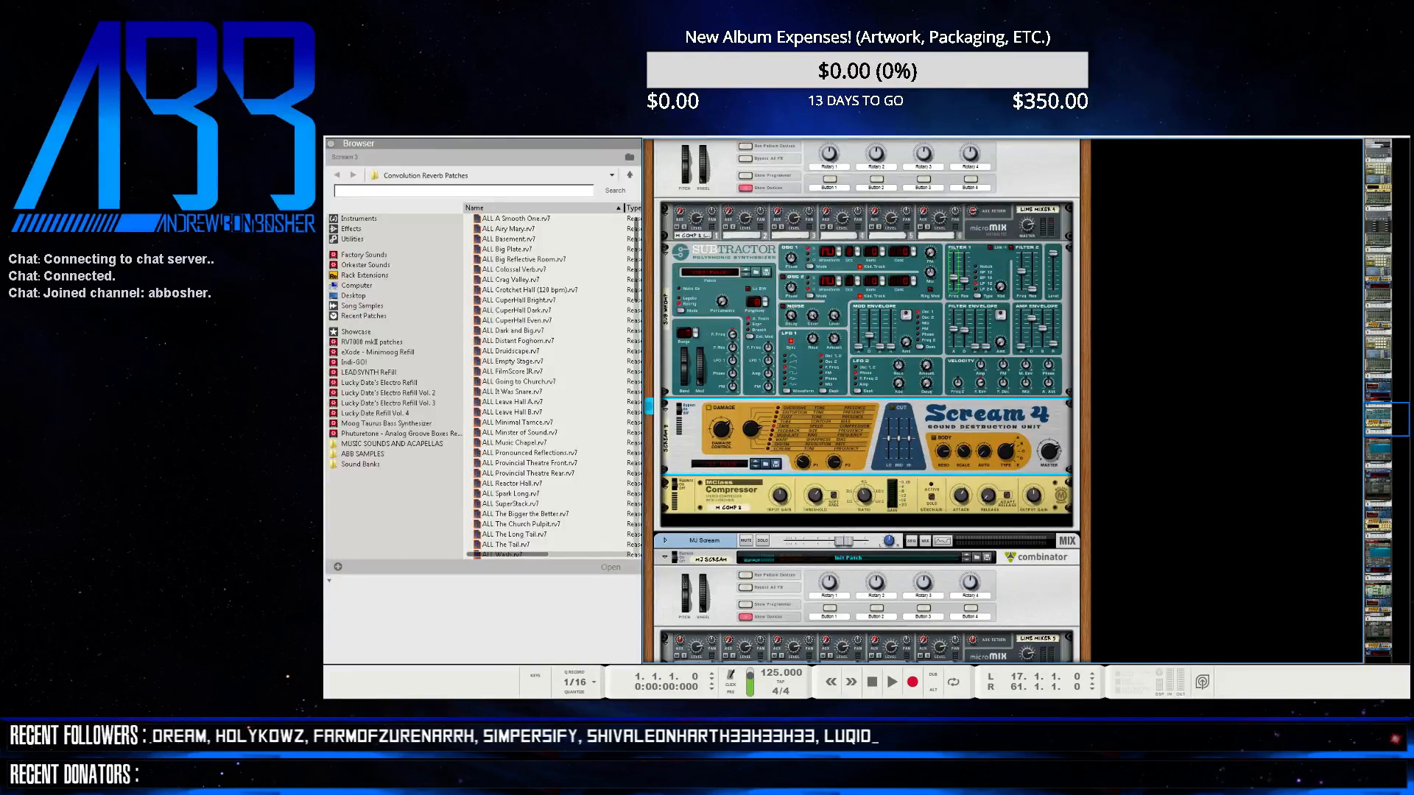
key(alt+Tab)
key(alt+Tab)
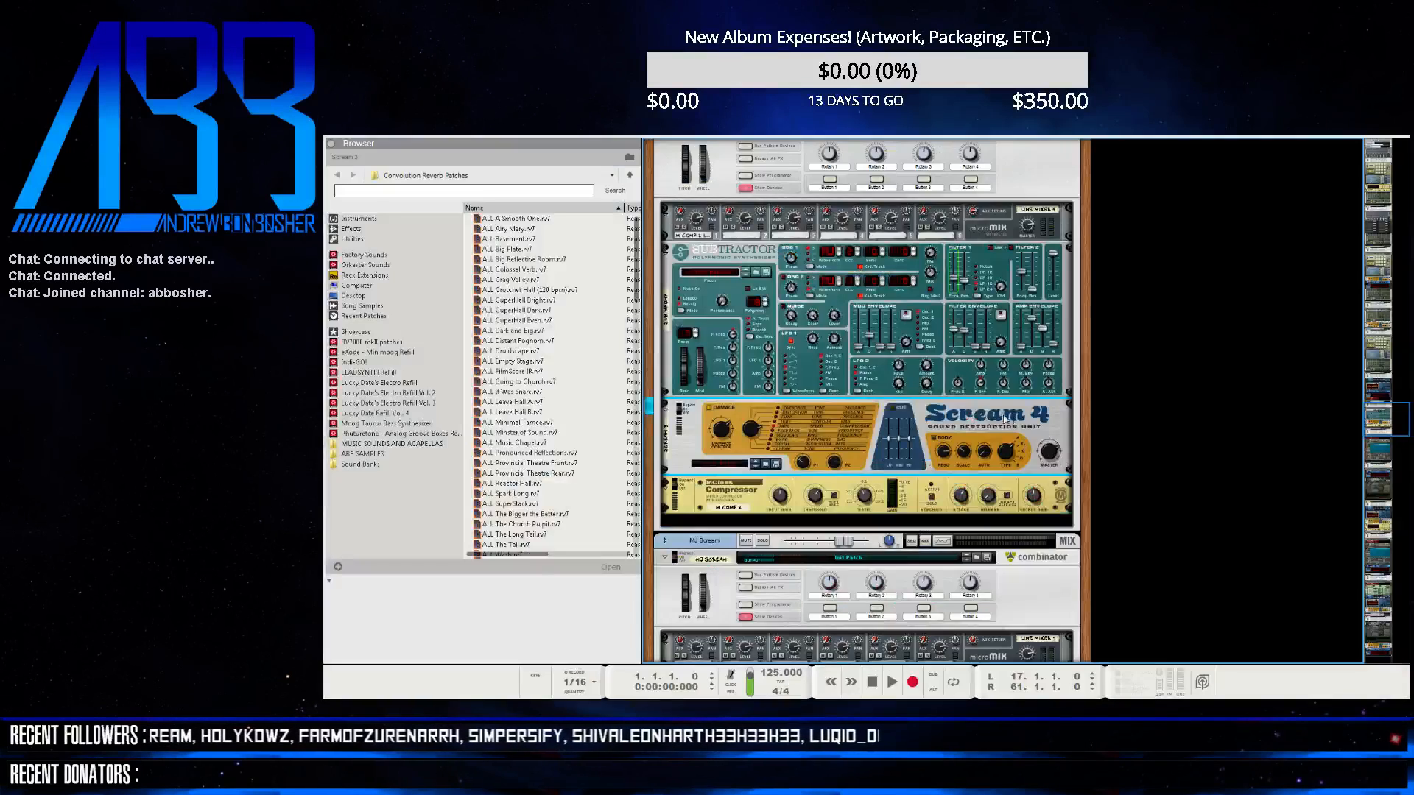
- Examine the rack devices from Control Vocal Break up to the Master Section and the Kick / Drums Kong
scroll(916, 514, up, 10)
scroll(917, 514, up, 10)
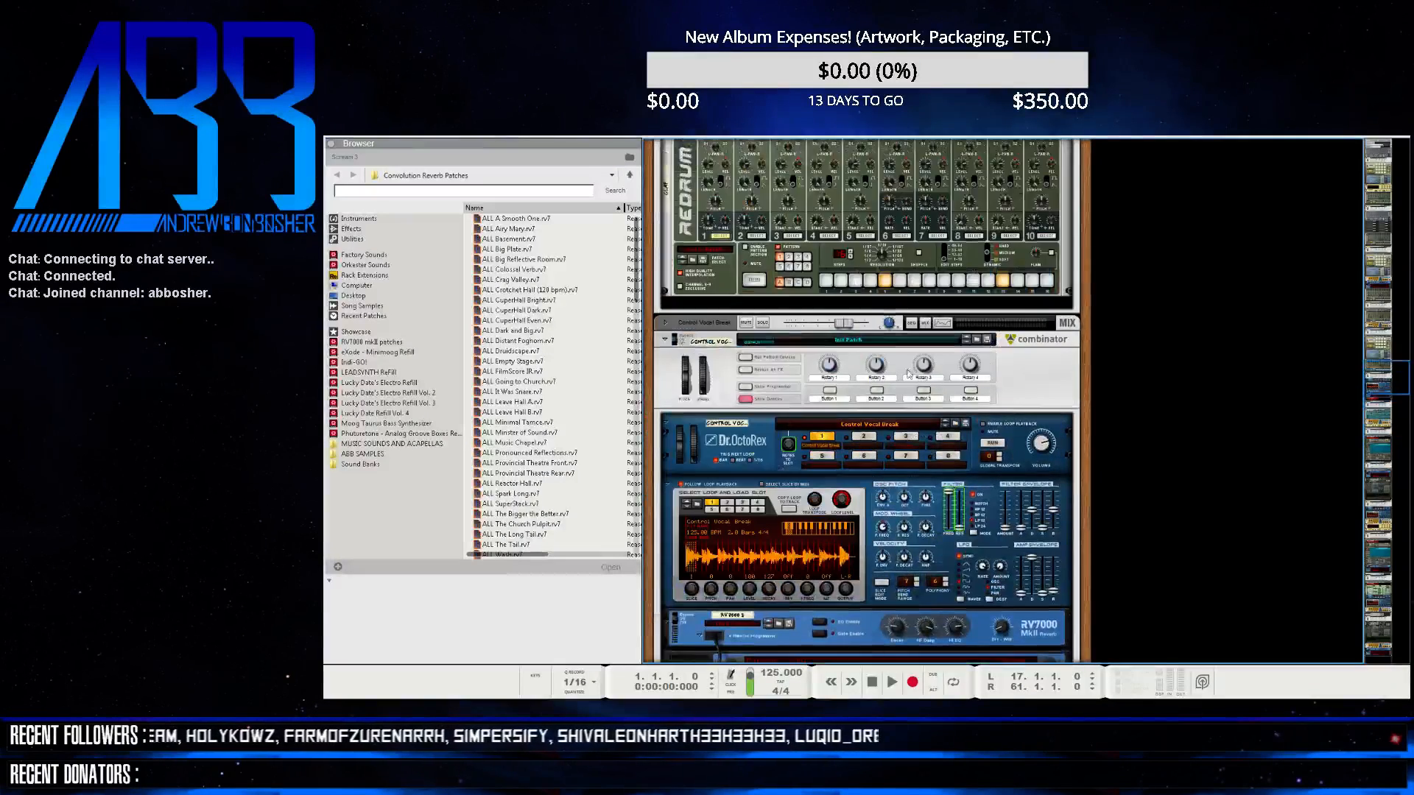
click(897, 366)
scroll(897, 366, up, 2)
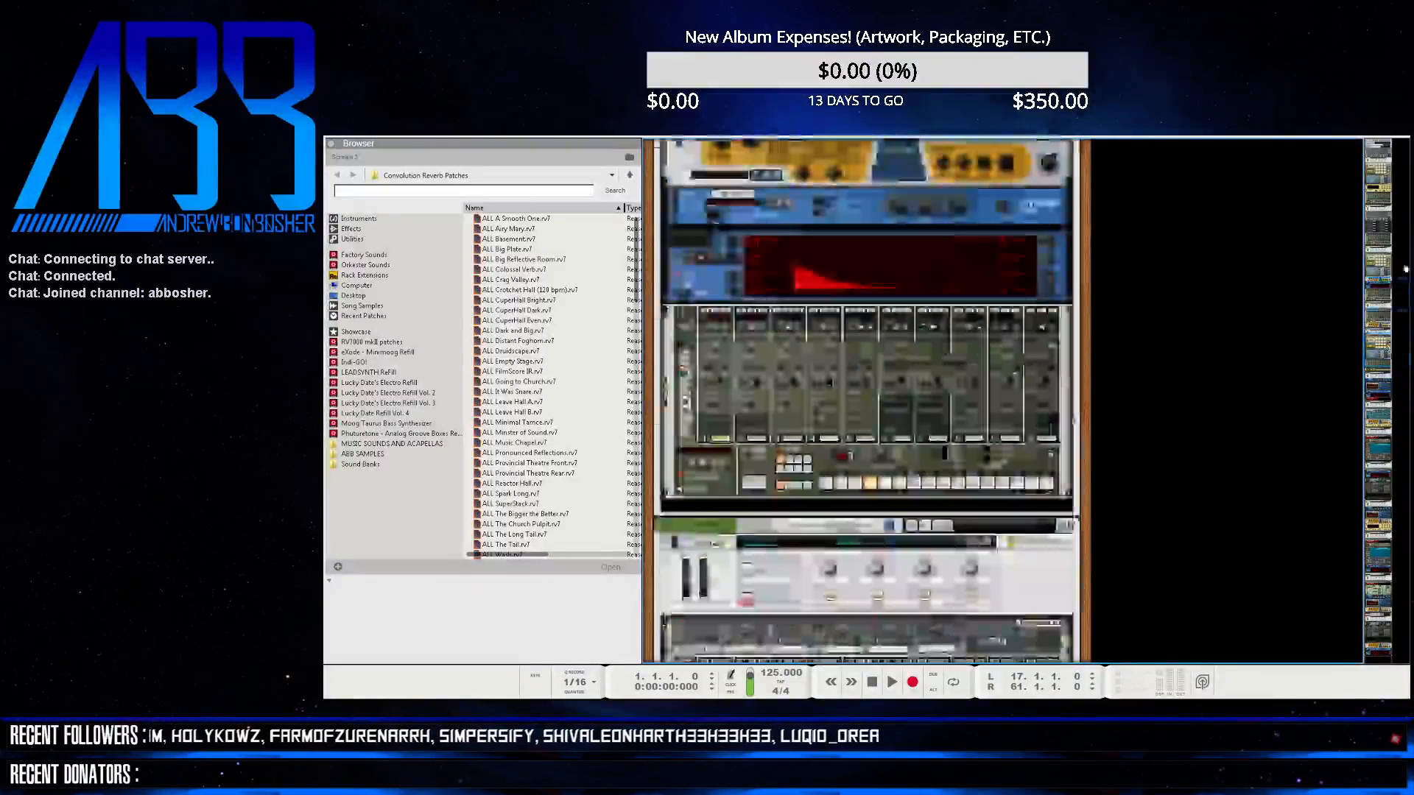
scroll(898, 378, up, 5)
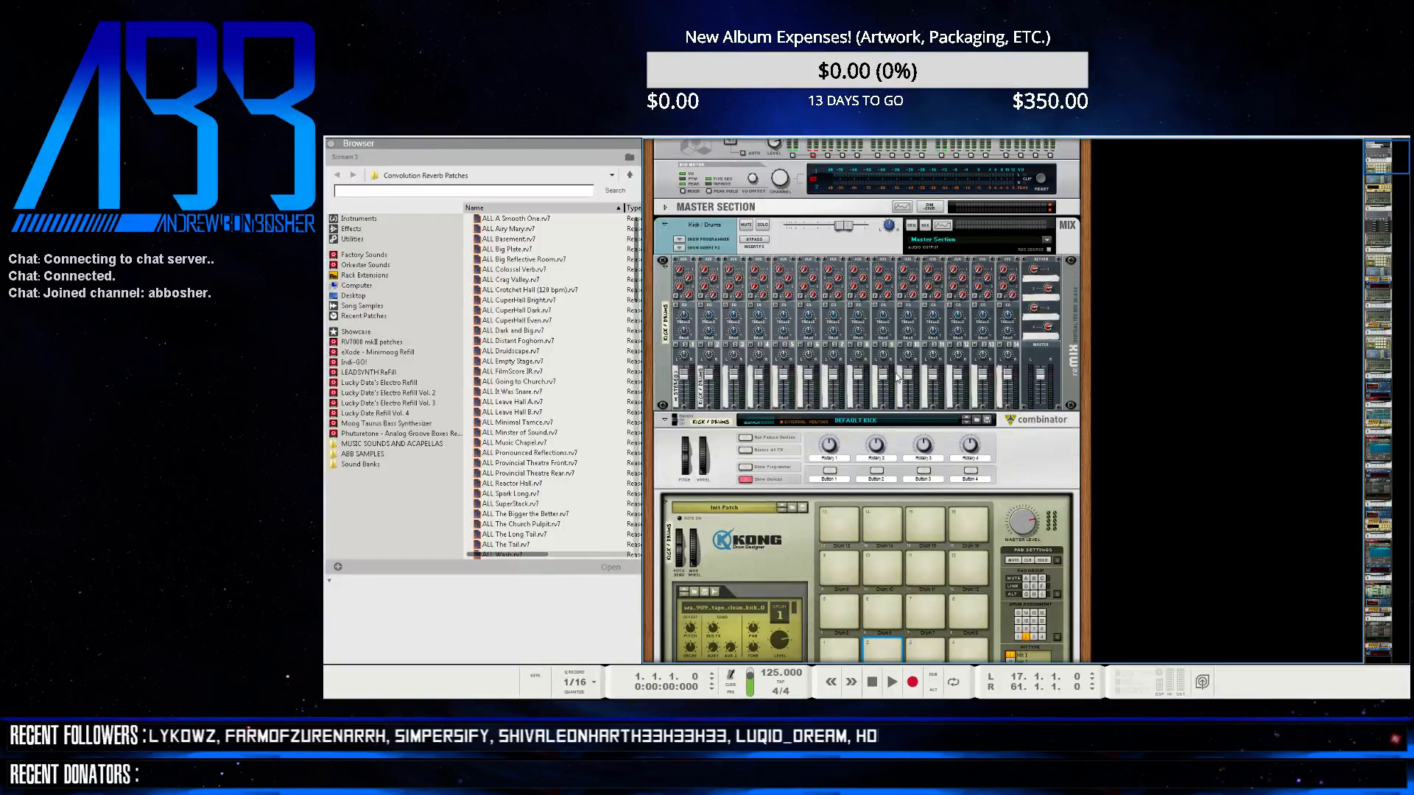
scroll(898, 375, down, 3)
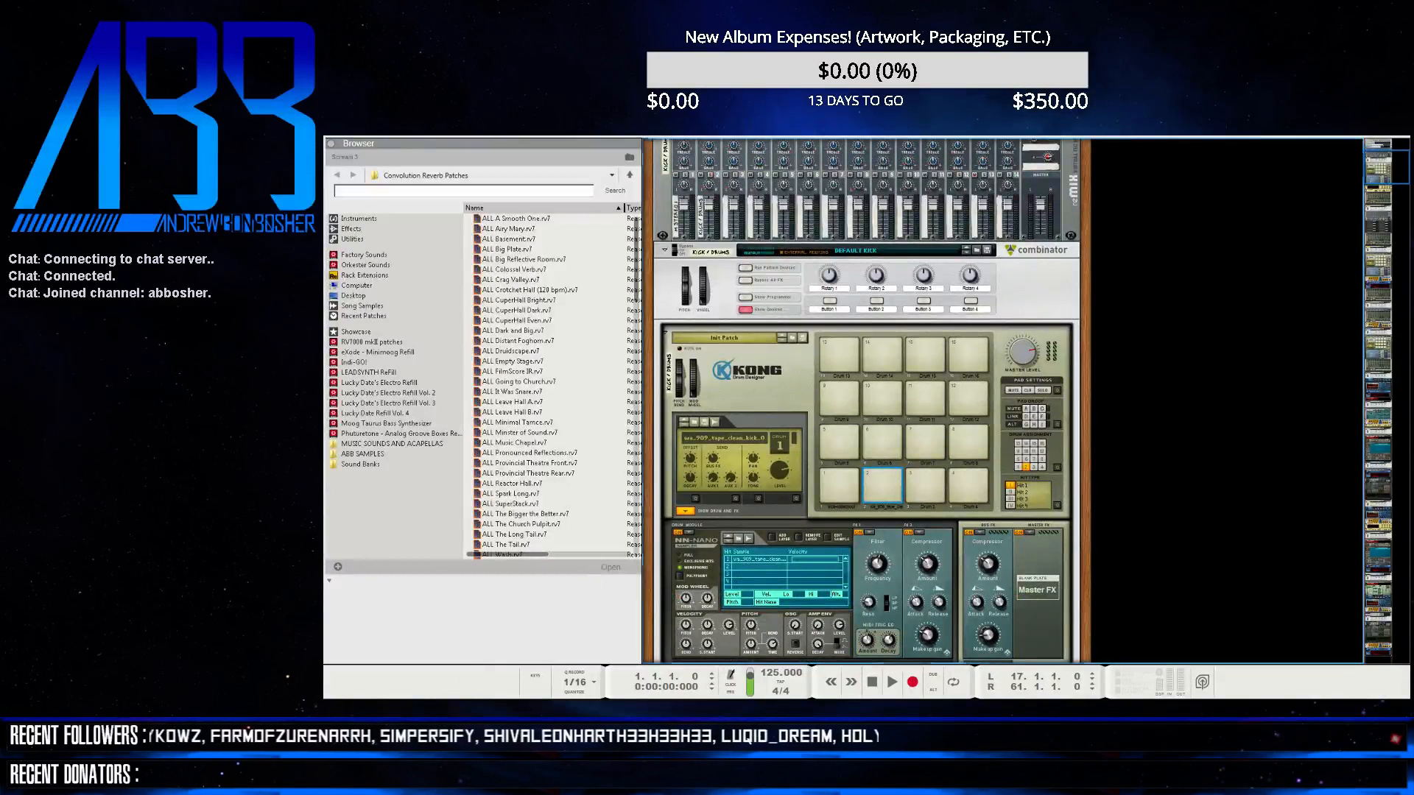
click(1206, 450)
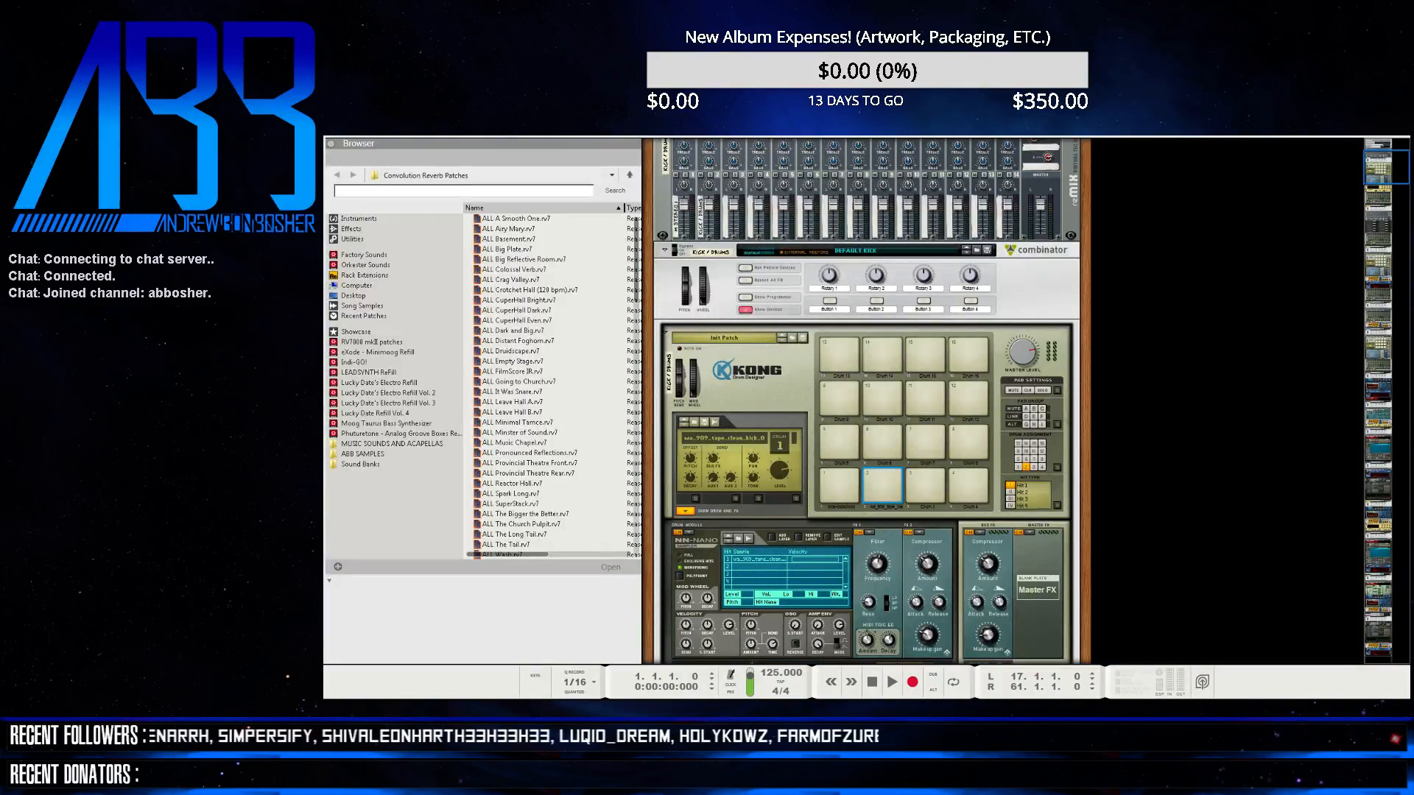
- Detach the main mixer into its own window and show its inserts and send sections above the faders
click(427, 136)
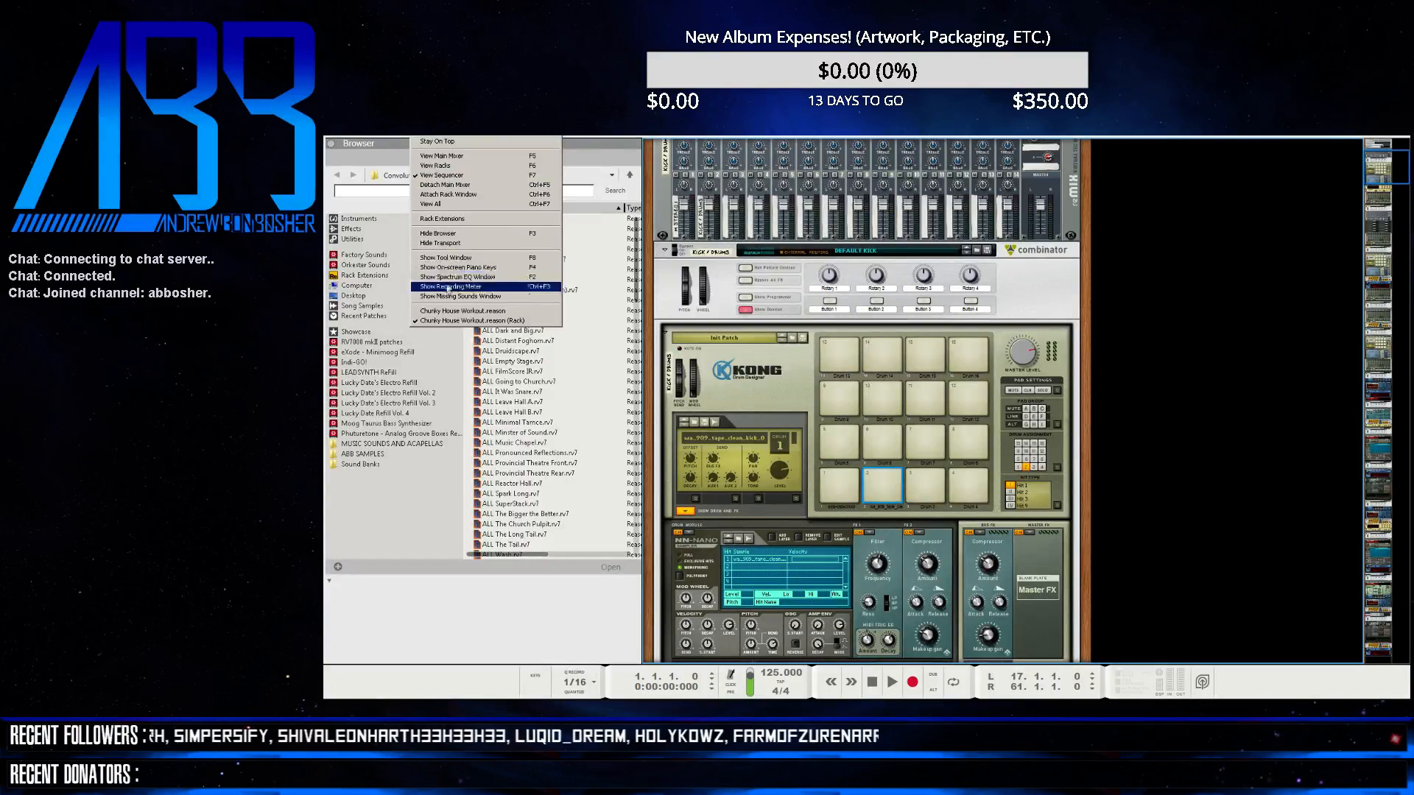
click(443, 187)
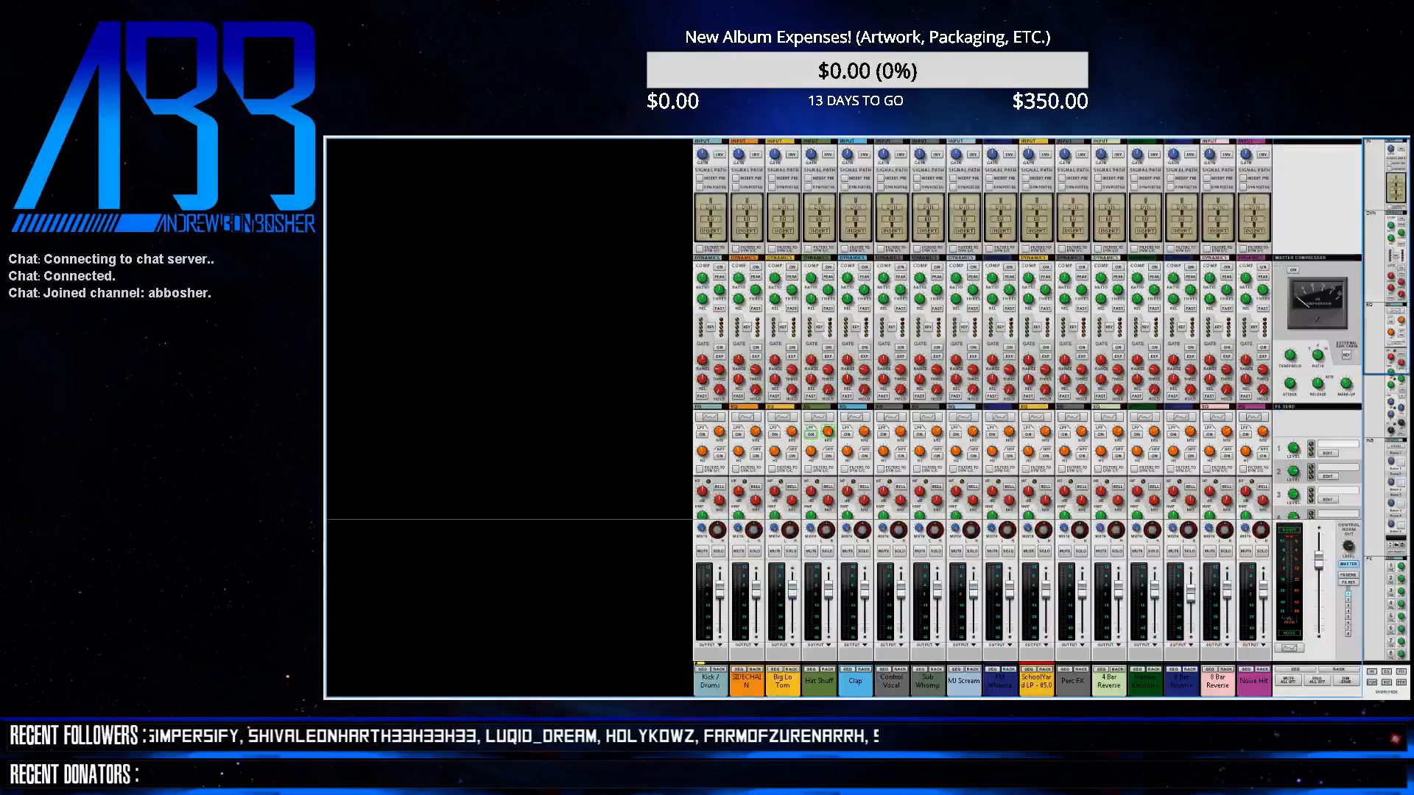
scroll(986, 328, down, 10)
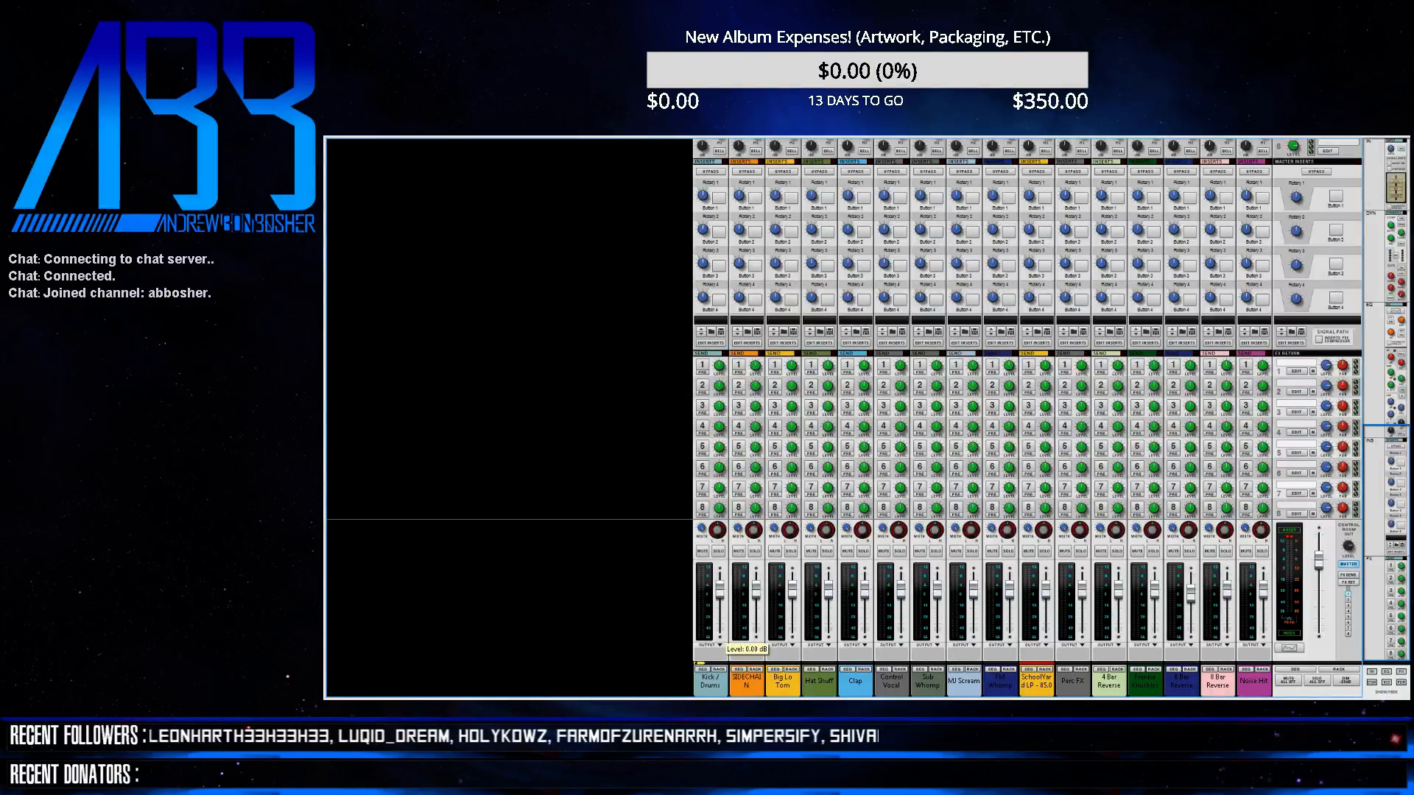
- Lower the level faders of all mixer channels from Kick / Drums through Noise Hit to about -12 dB
drag(719, 589, 829, 603)
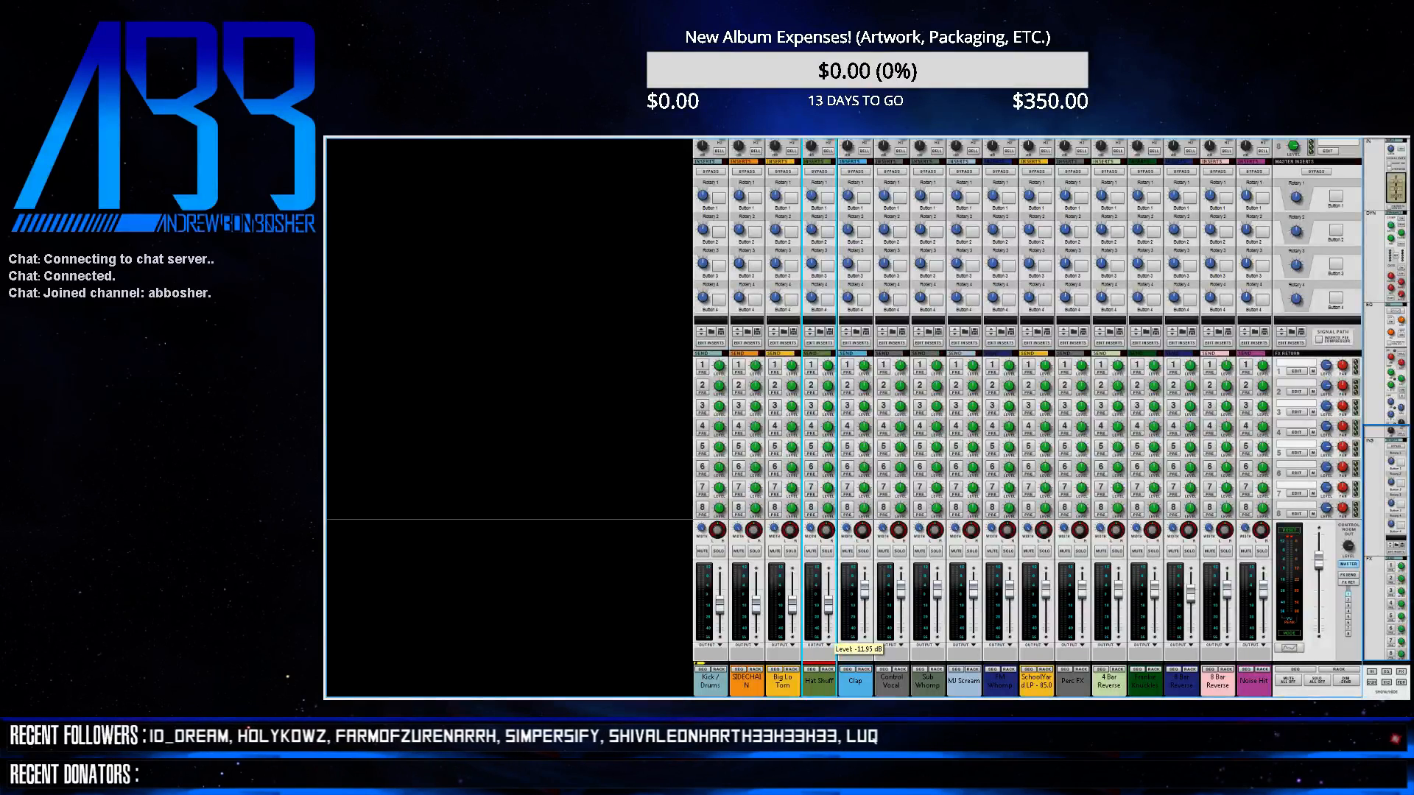
drag(864, 589, 1082, 603)
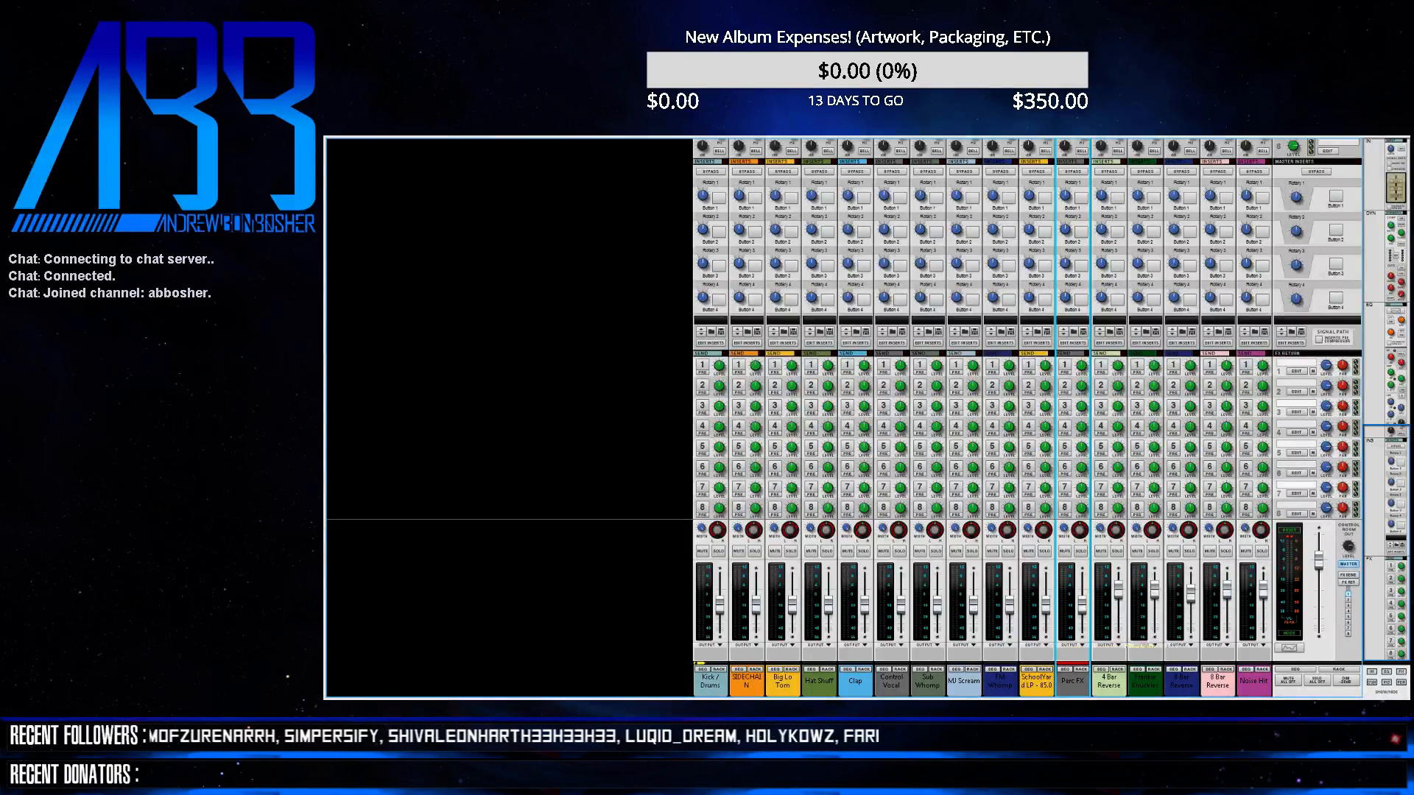
drag(1118, 590, 1154, 602)
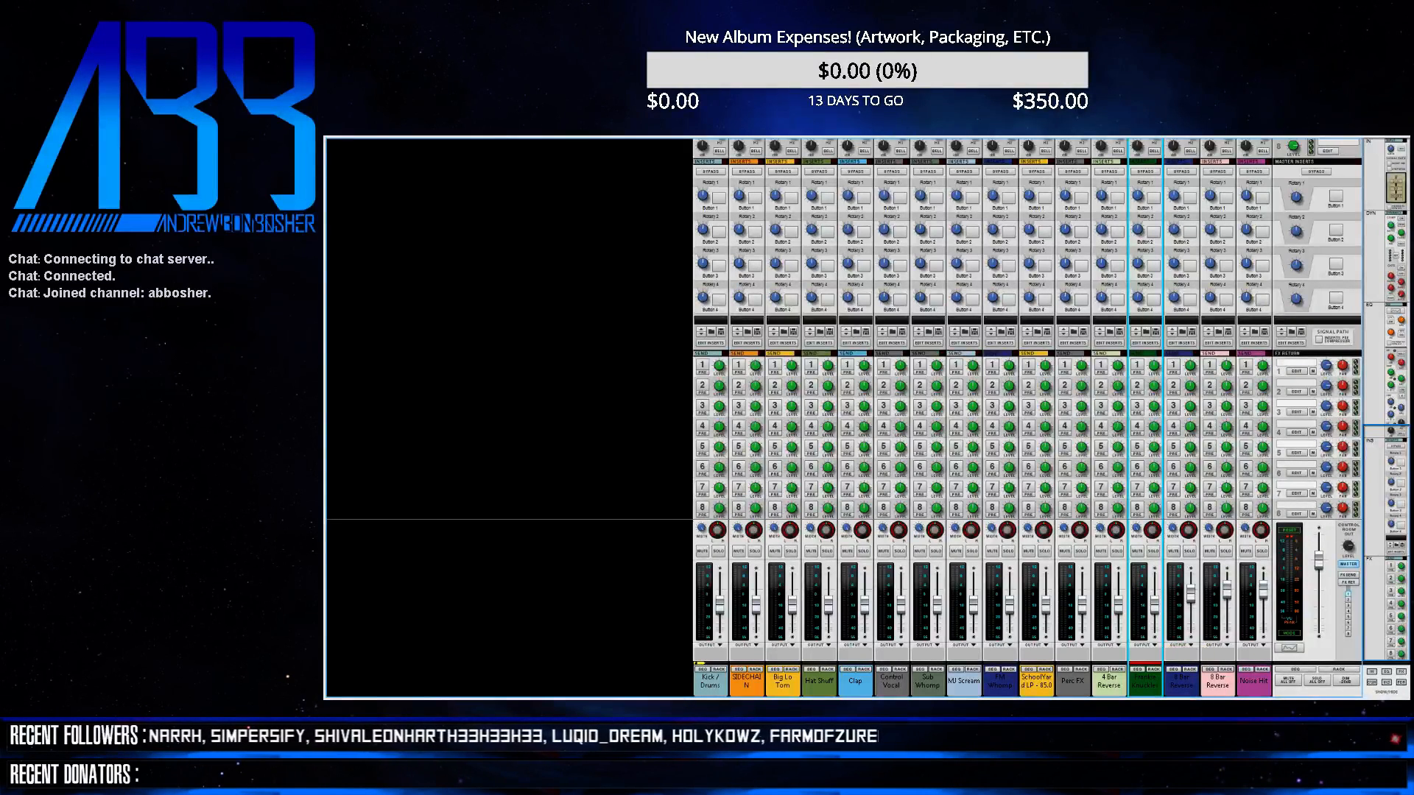
drag(1191, 593, 1191, 601)
drag(1190, 600, 1191, 603)
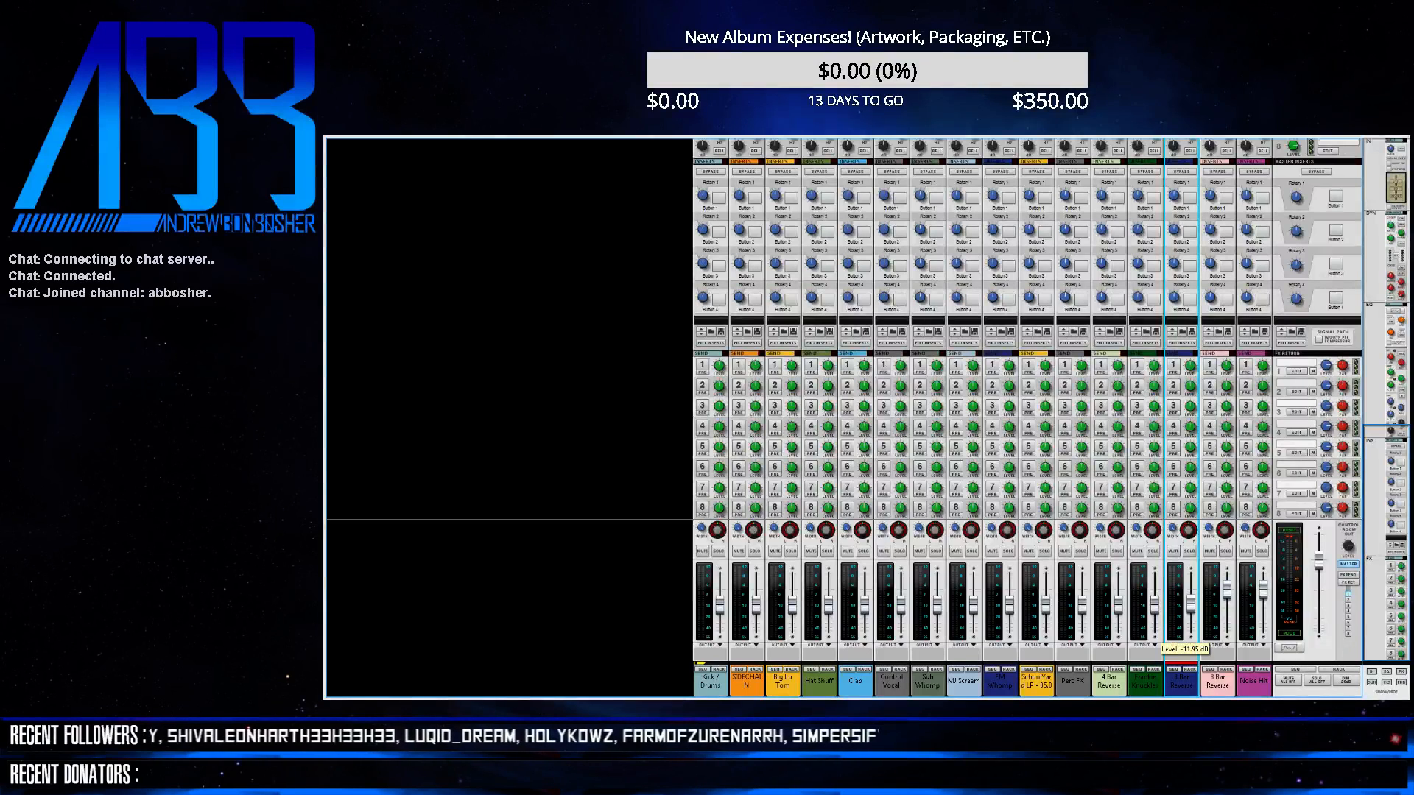
drag(1190, 602, 1263, 588)
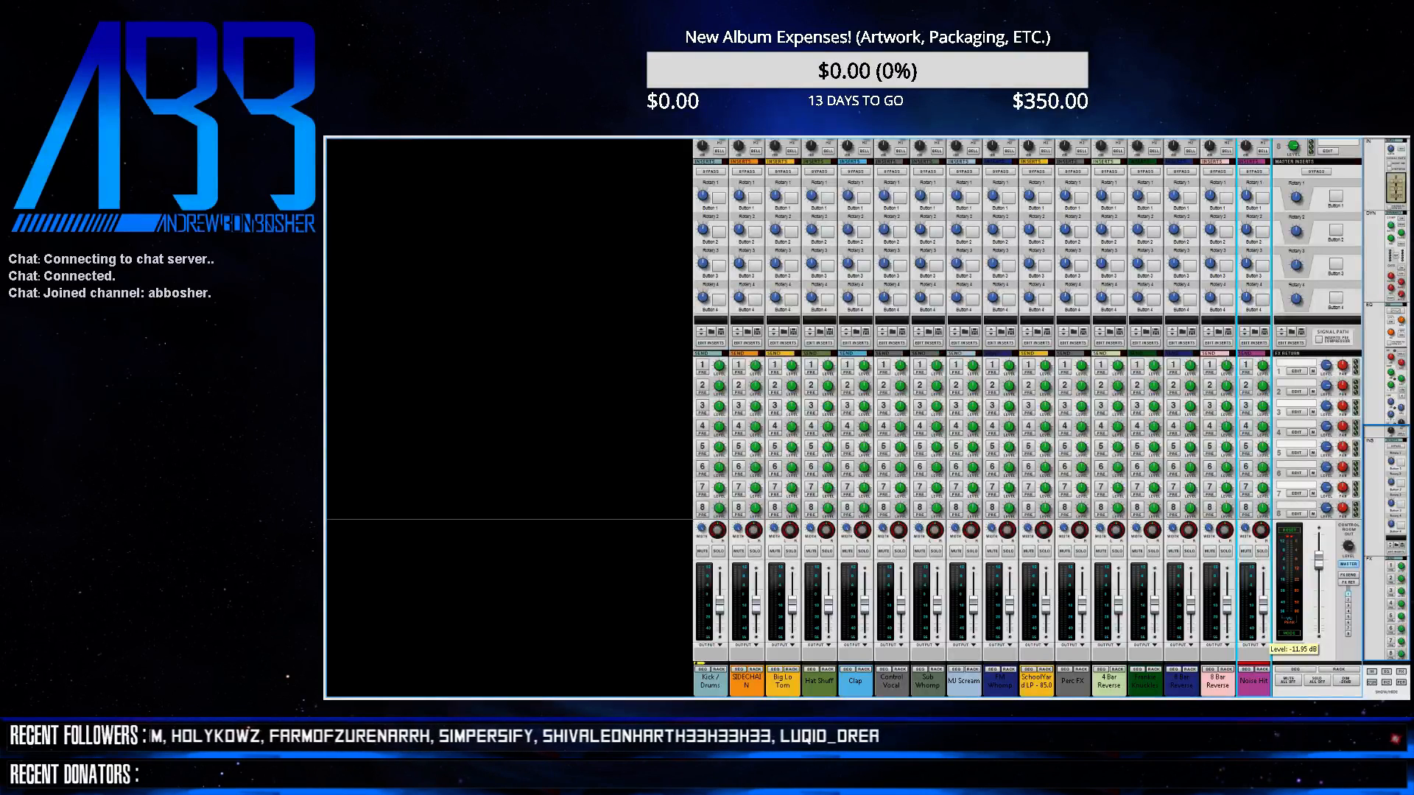
- Review the audio preferences, including the driver, sample rate and buffer size, and close them without changes
click(347, 132)
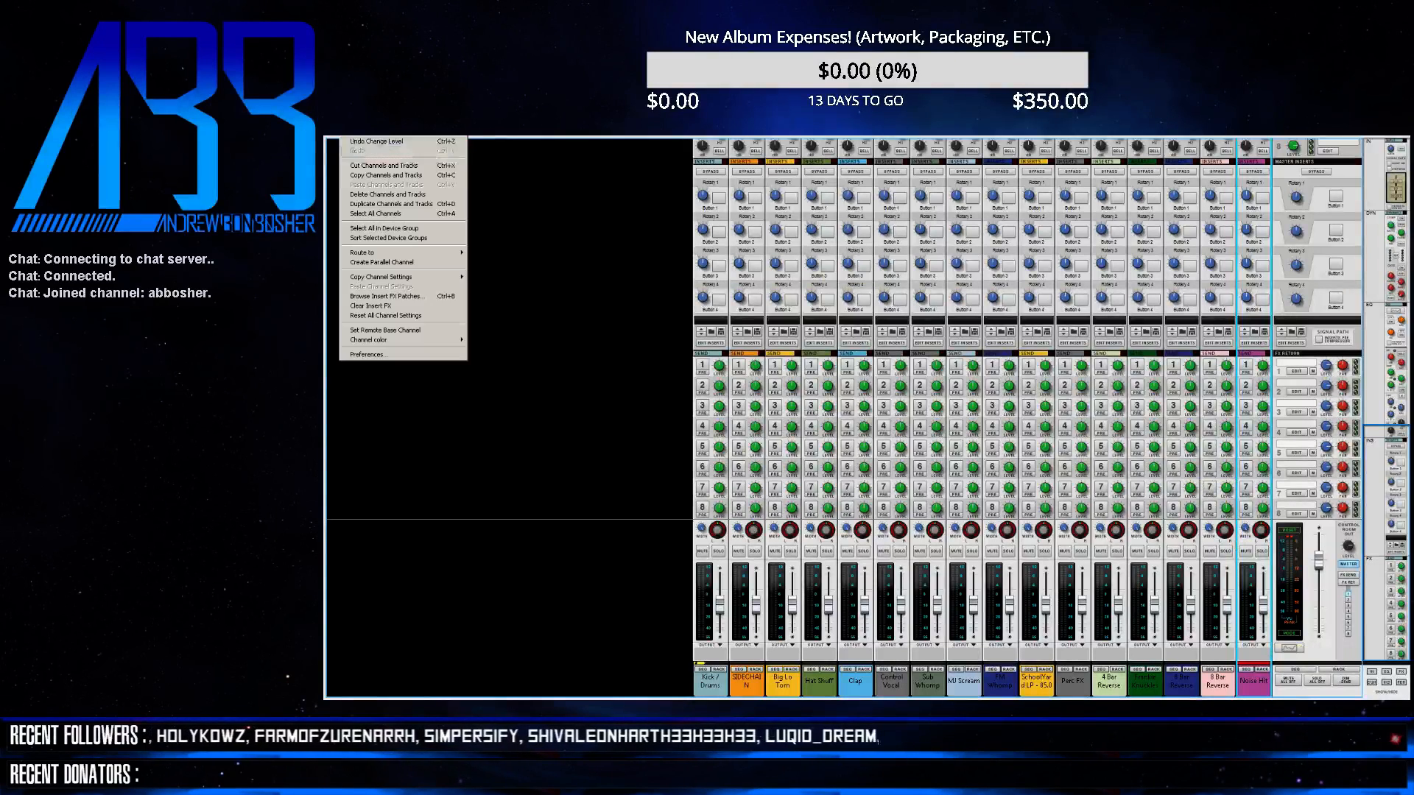
click(368, 355)
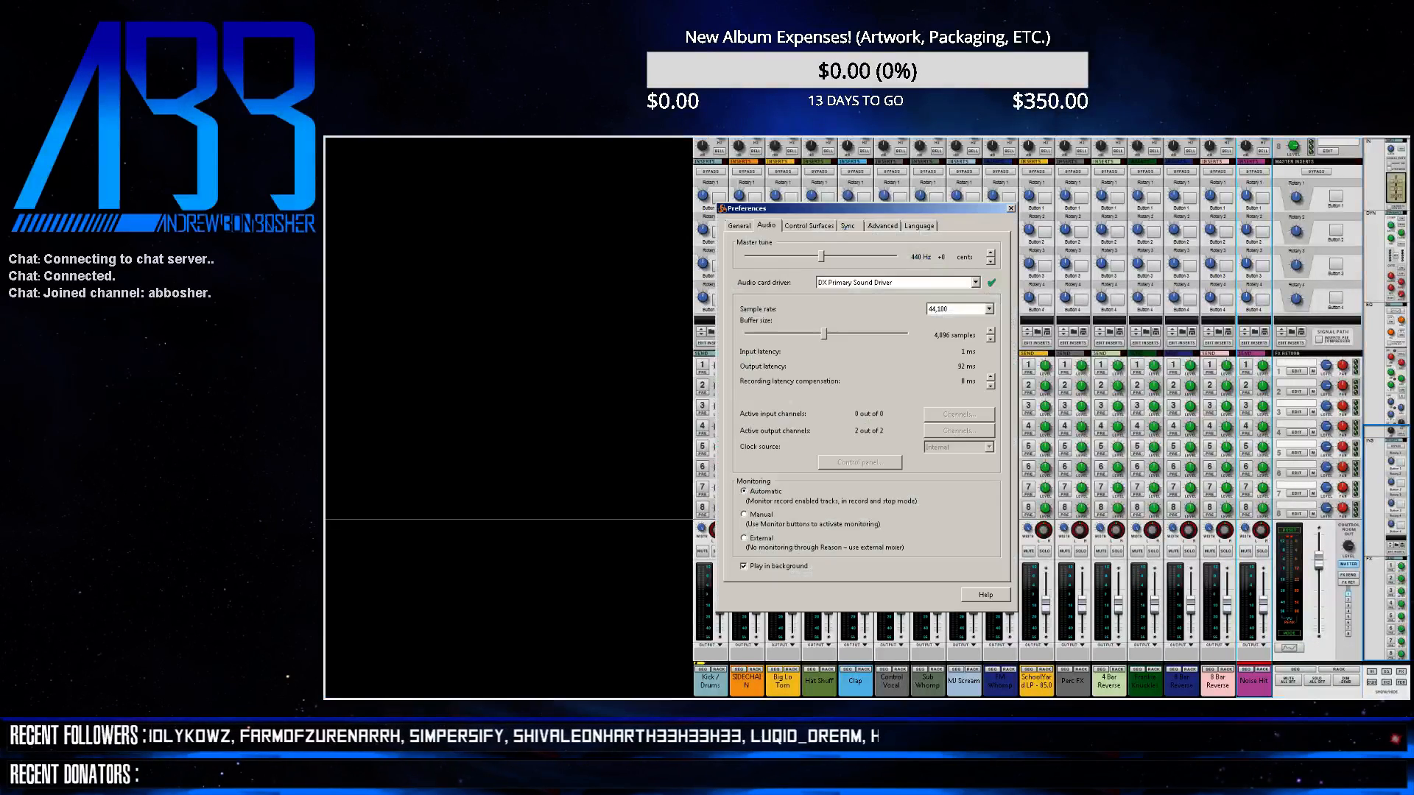
key(Escape)
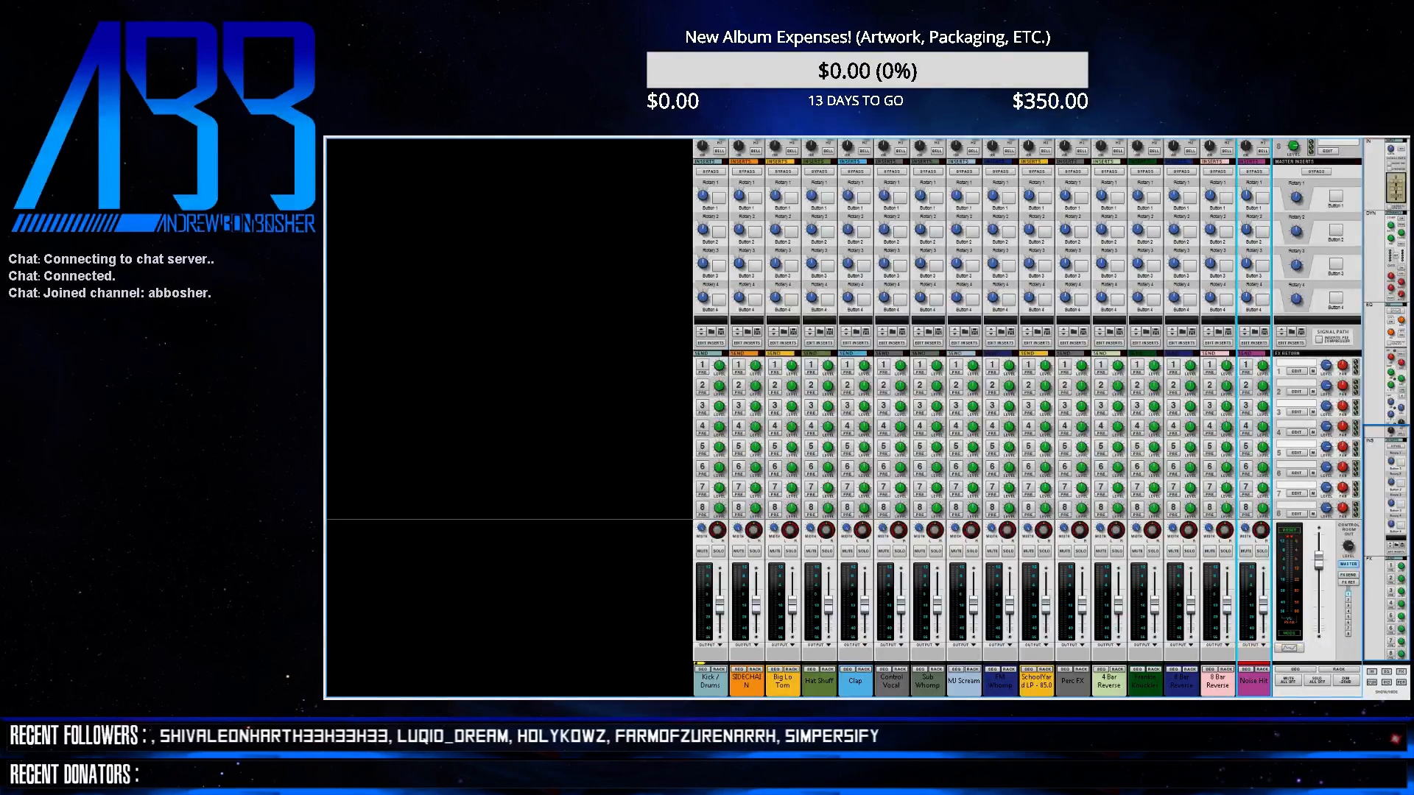
- Fine-tune the faders of the Kick / Drums, Sidechain, Big Lo Tom, Hat Stuff and Clap channels to about -12 dB
click(720, 605)
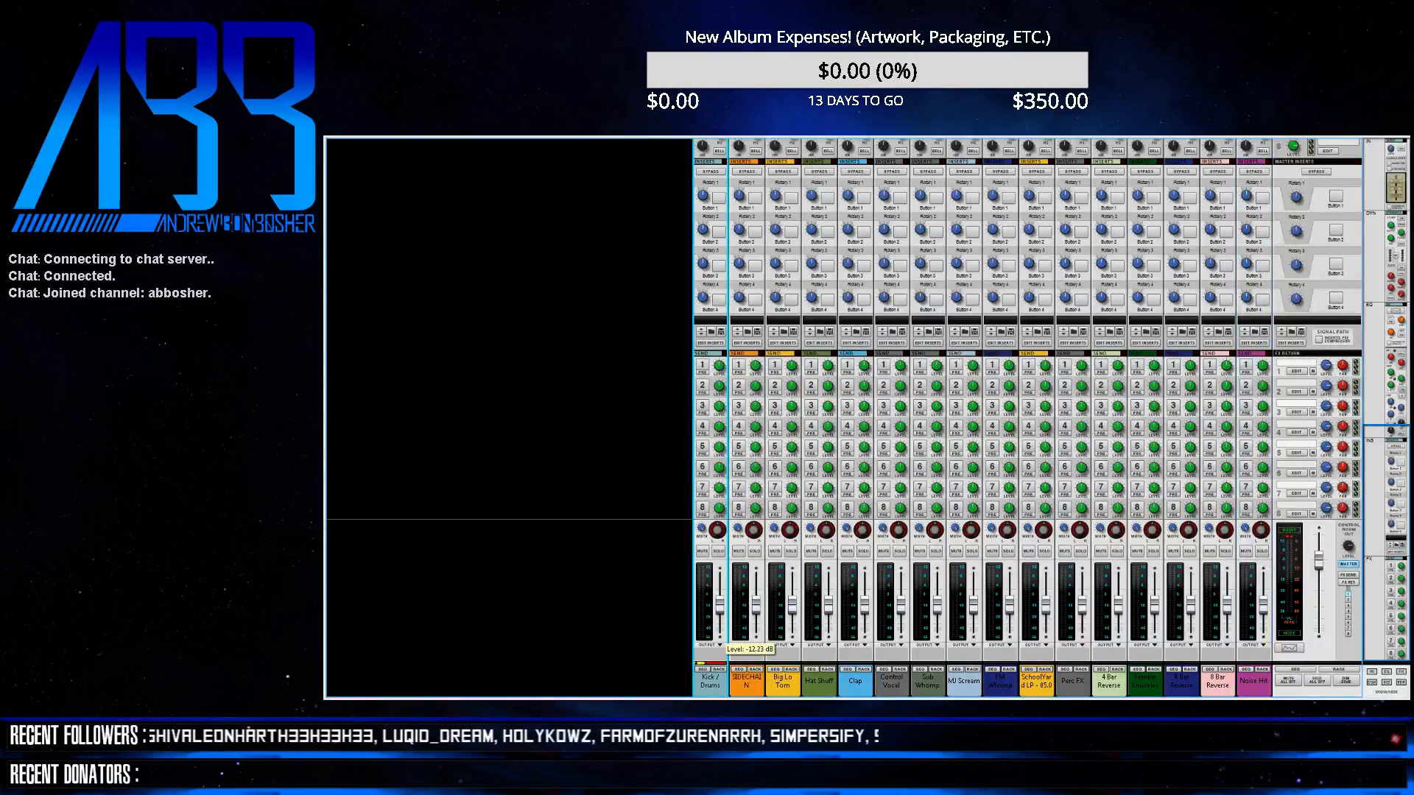
click(755, 605)
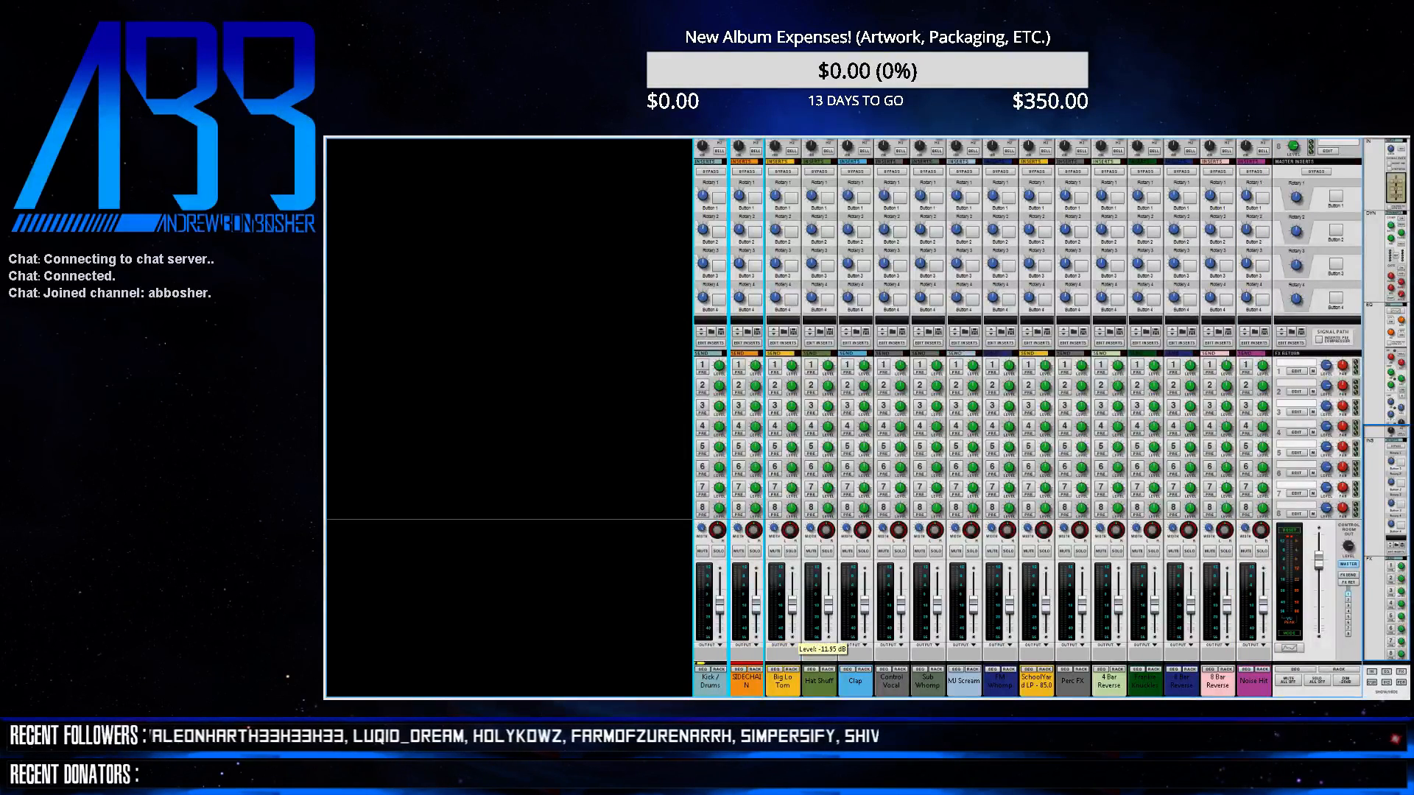
shift+click(792, 605)
shift+click(828, 605)
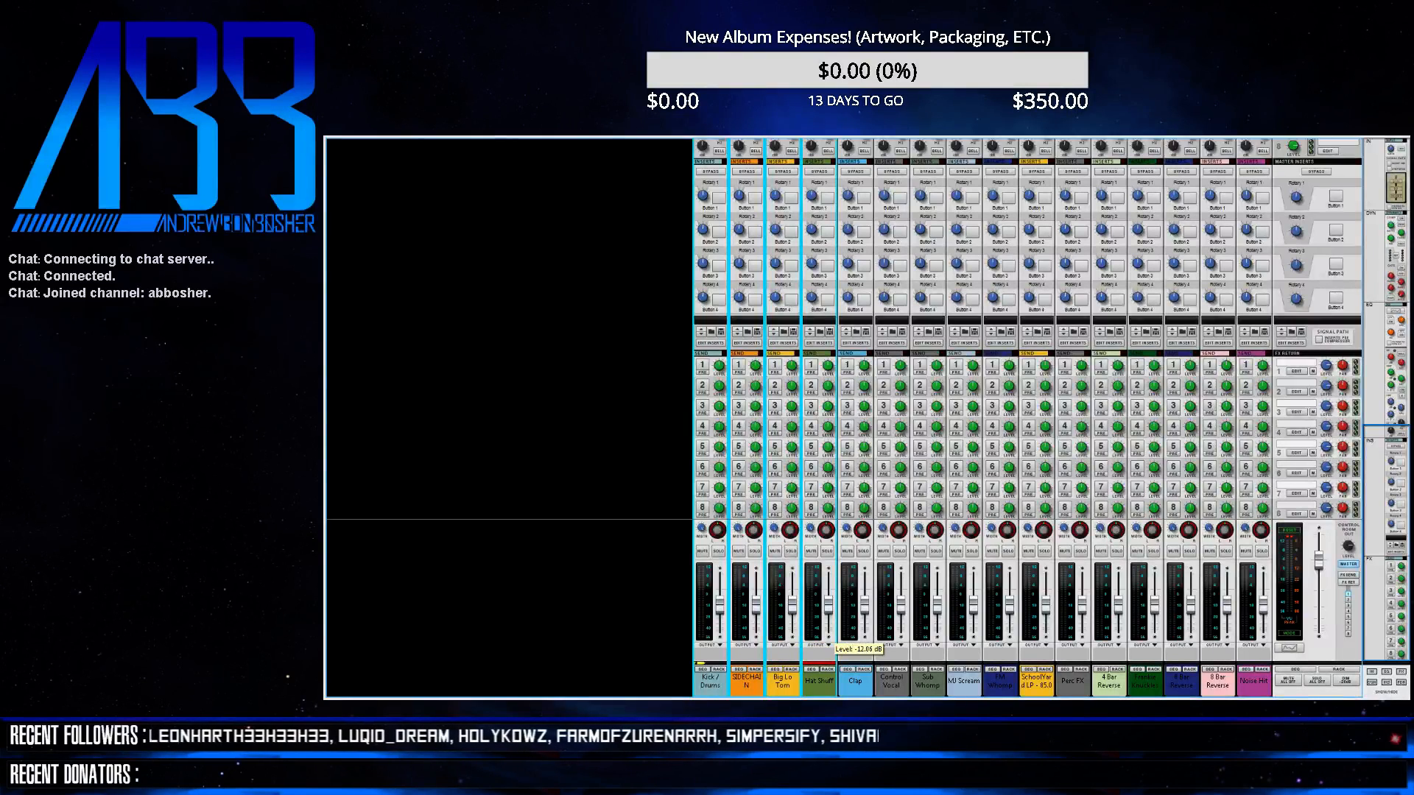
click(864, 606)
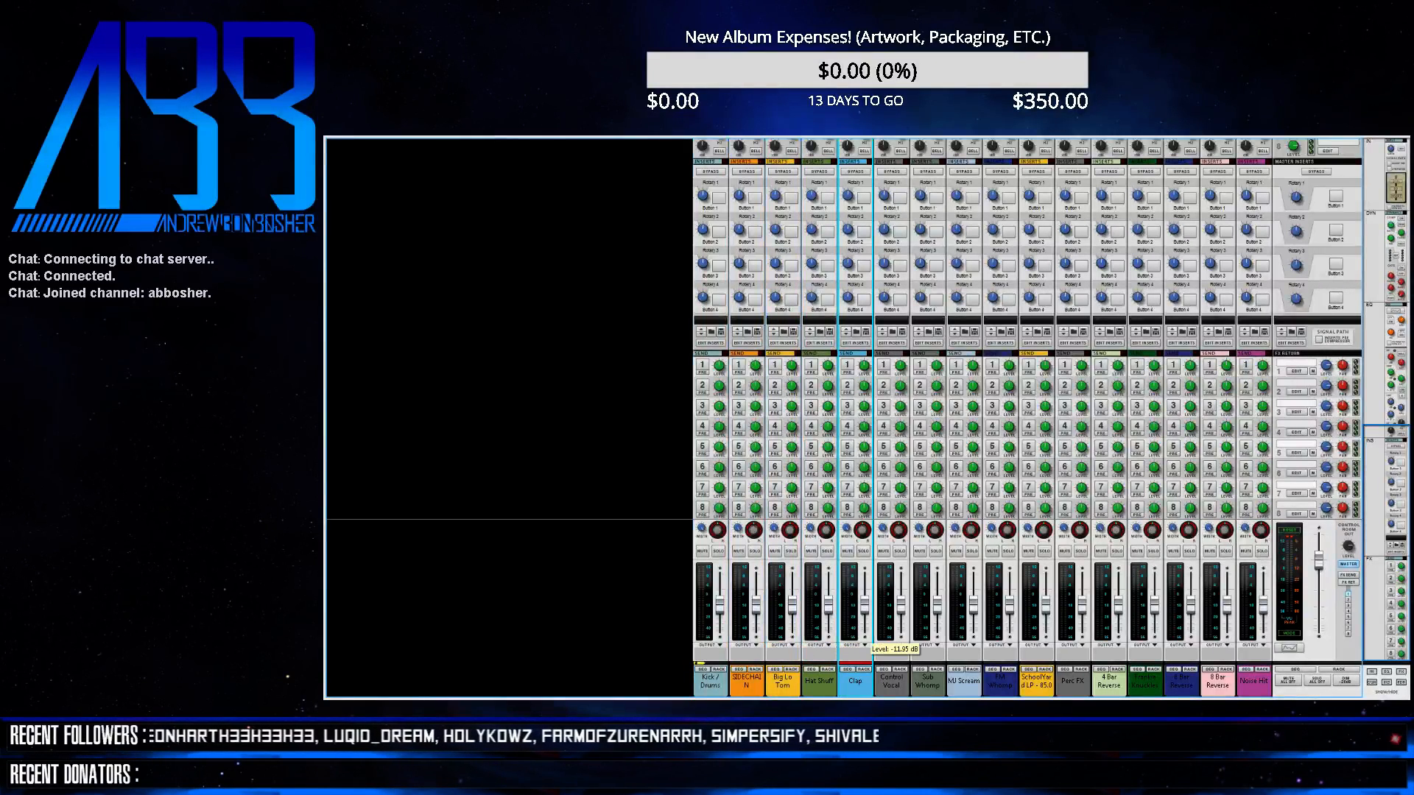
drag(864, 606, 901, 604)
- Fine-tune the faders of the remaining mixer channels, from Control Vocal through Noise Hit, to about -12 dB
click(900, 605)
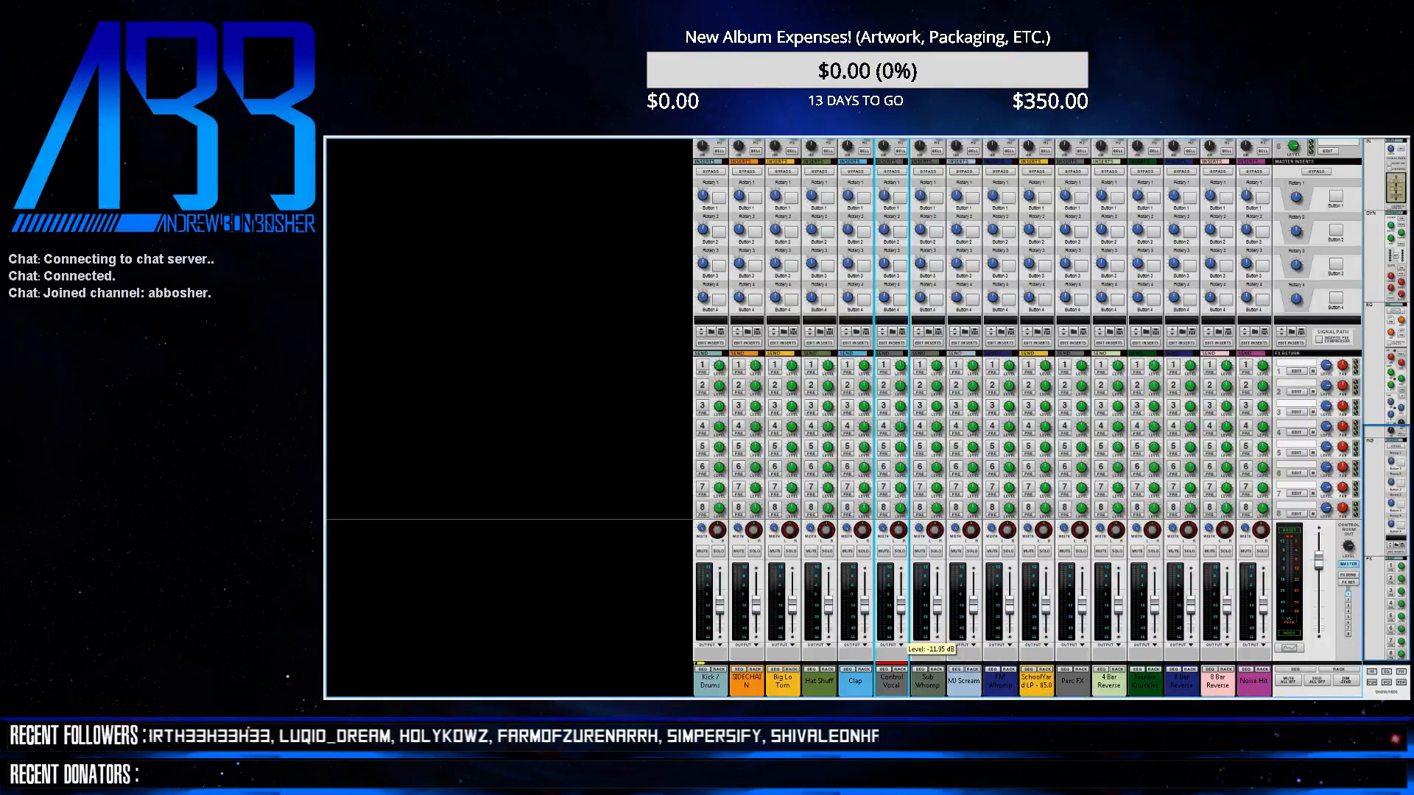
drag(900, 606, 901, 606)
click(936, 604)
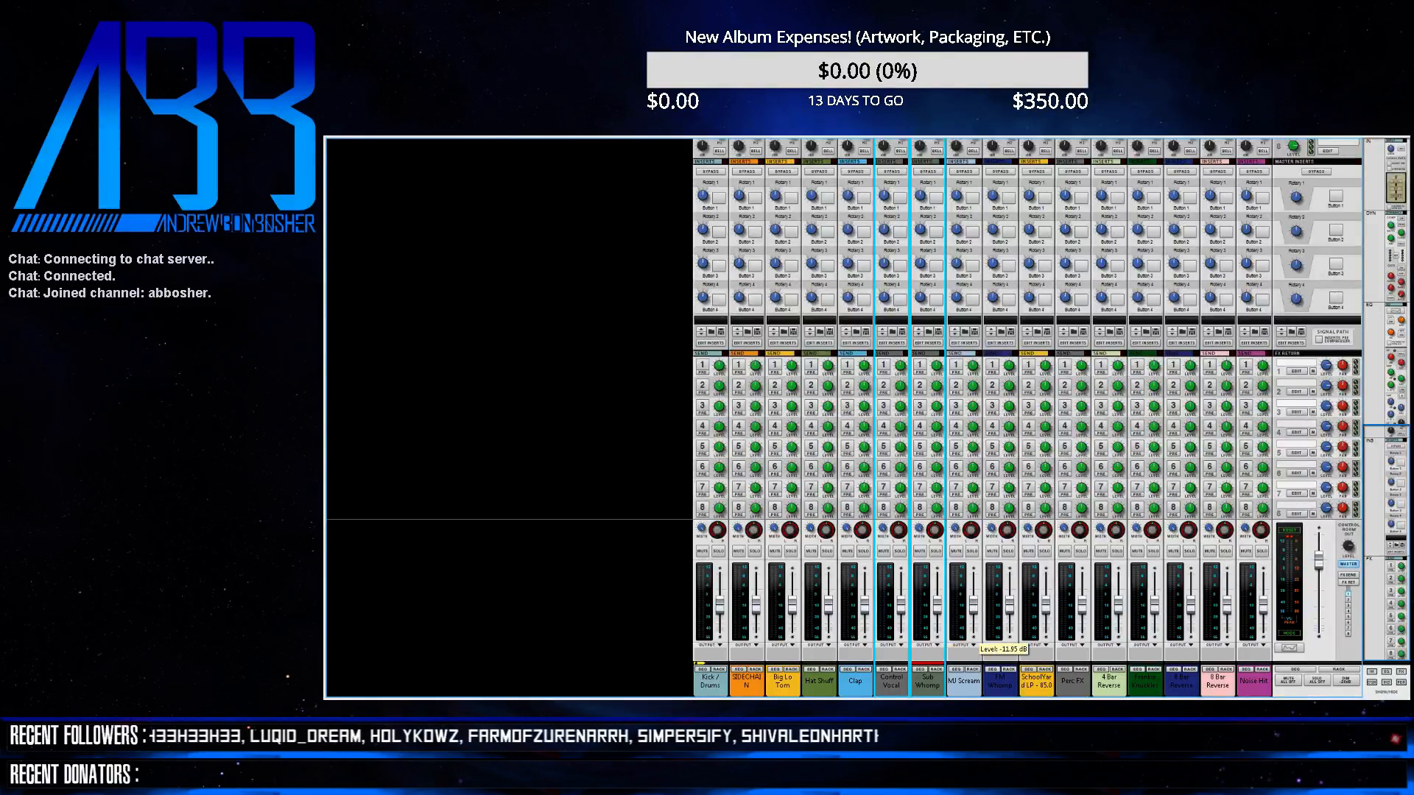
click(973, 604)
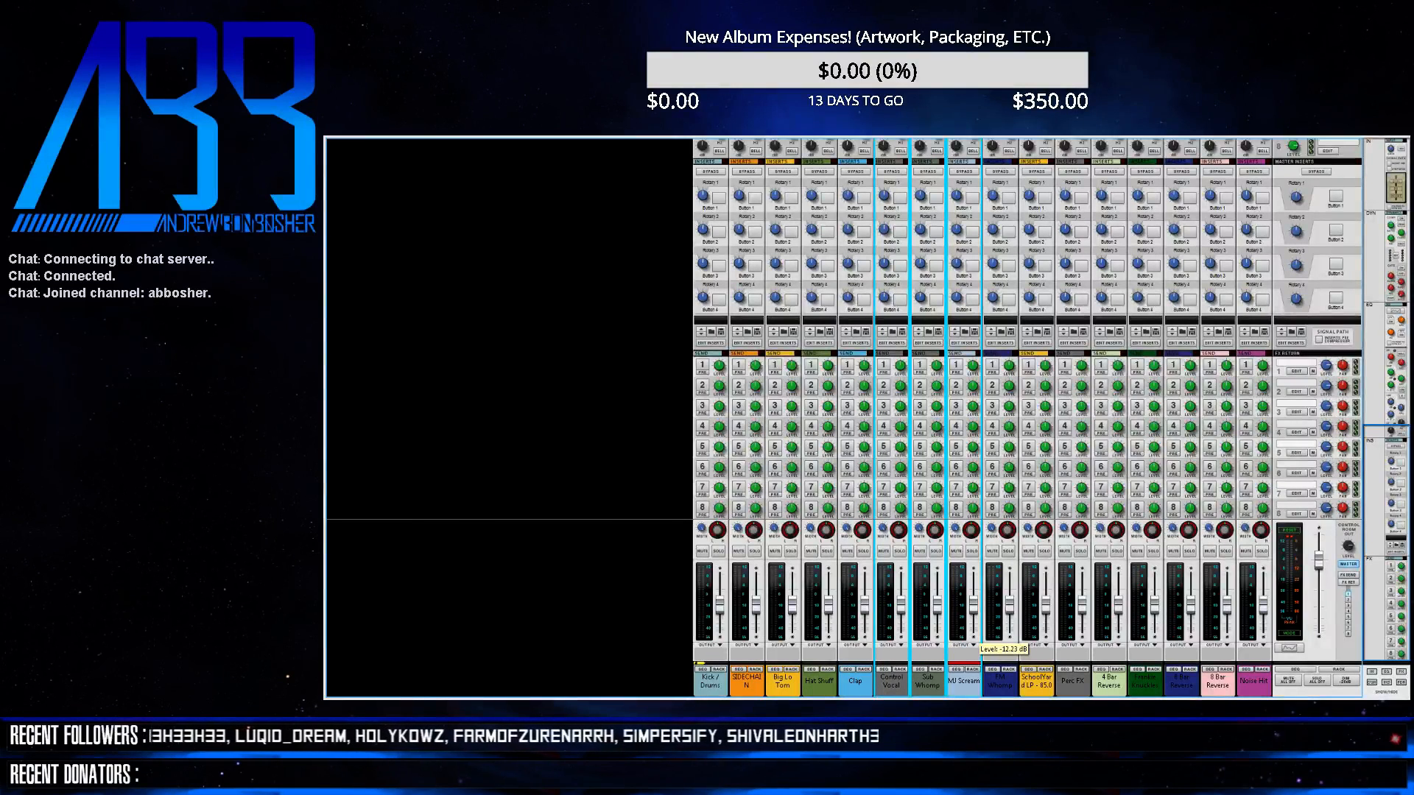
click(1009, 605)
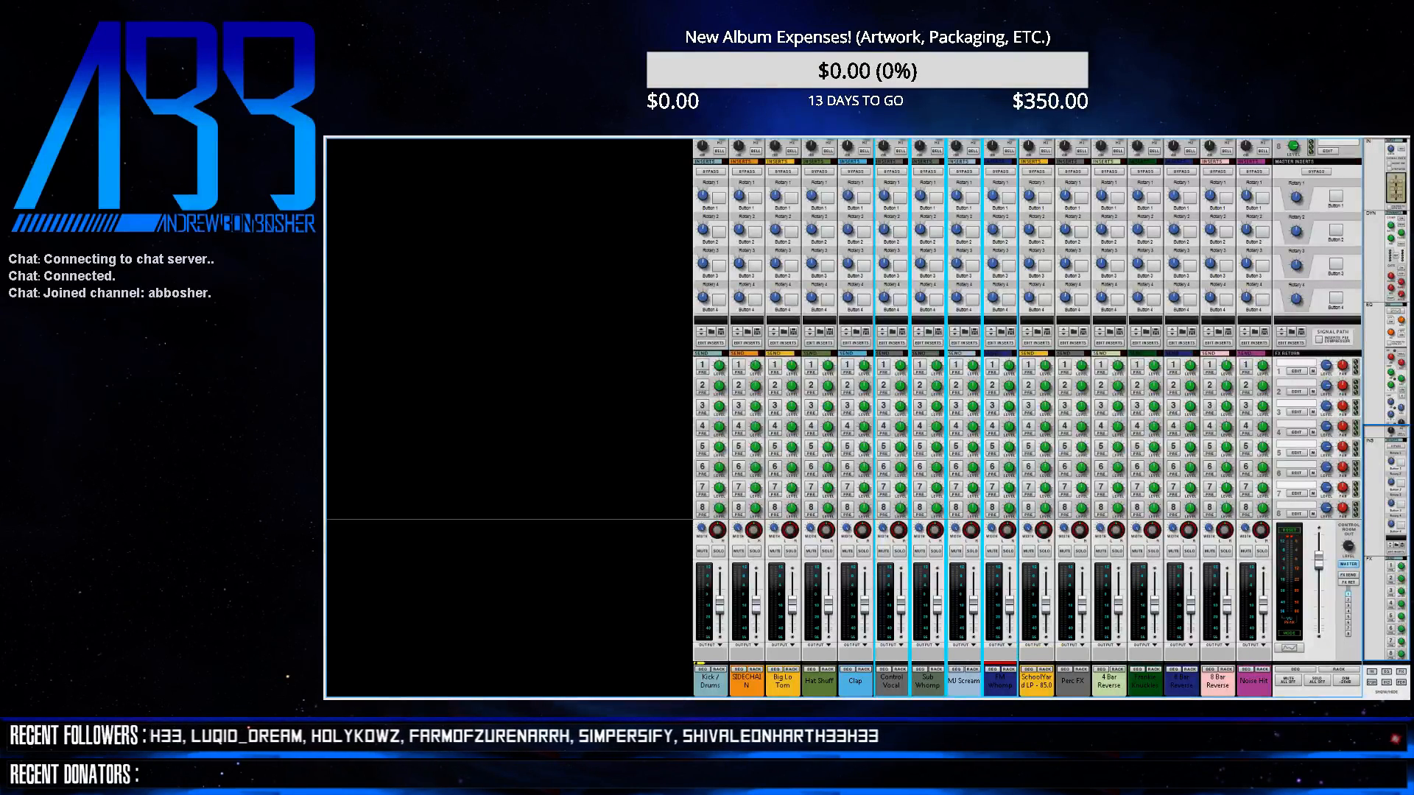
click(1045, 603)
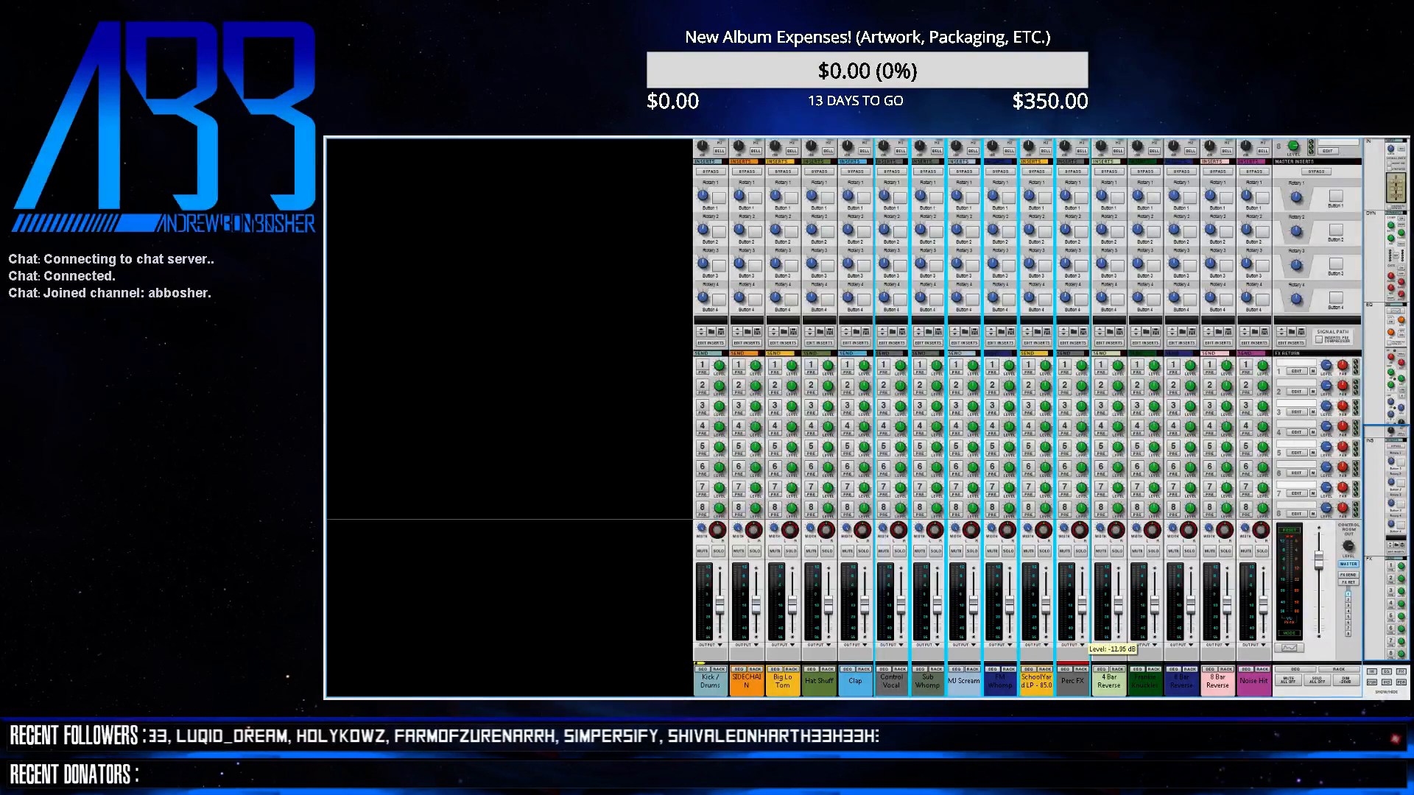
click(1120, 639)
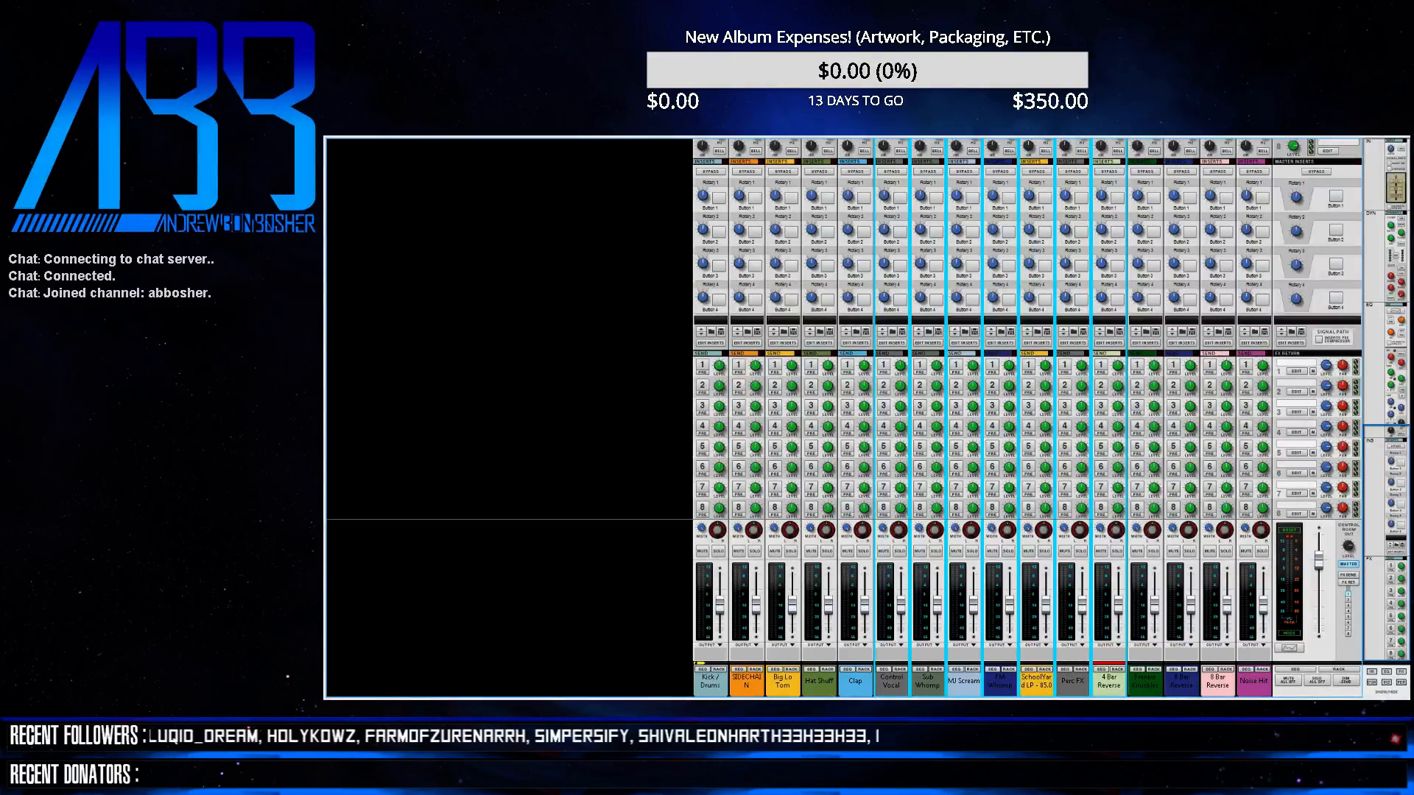
click(1156, 637)
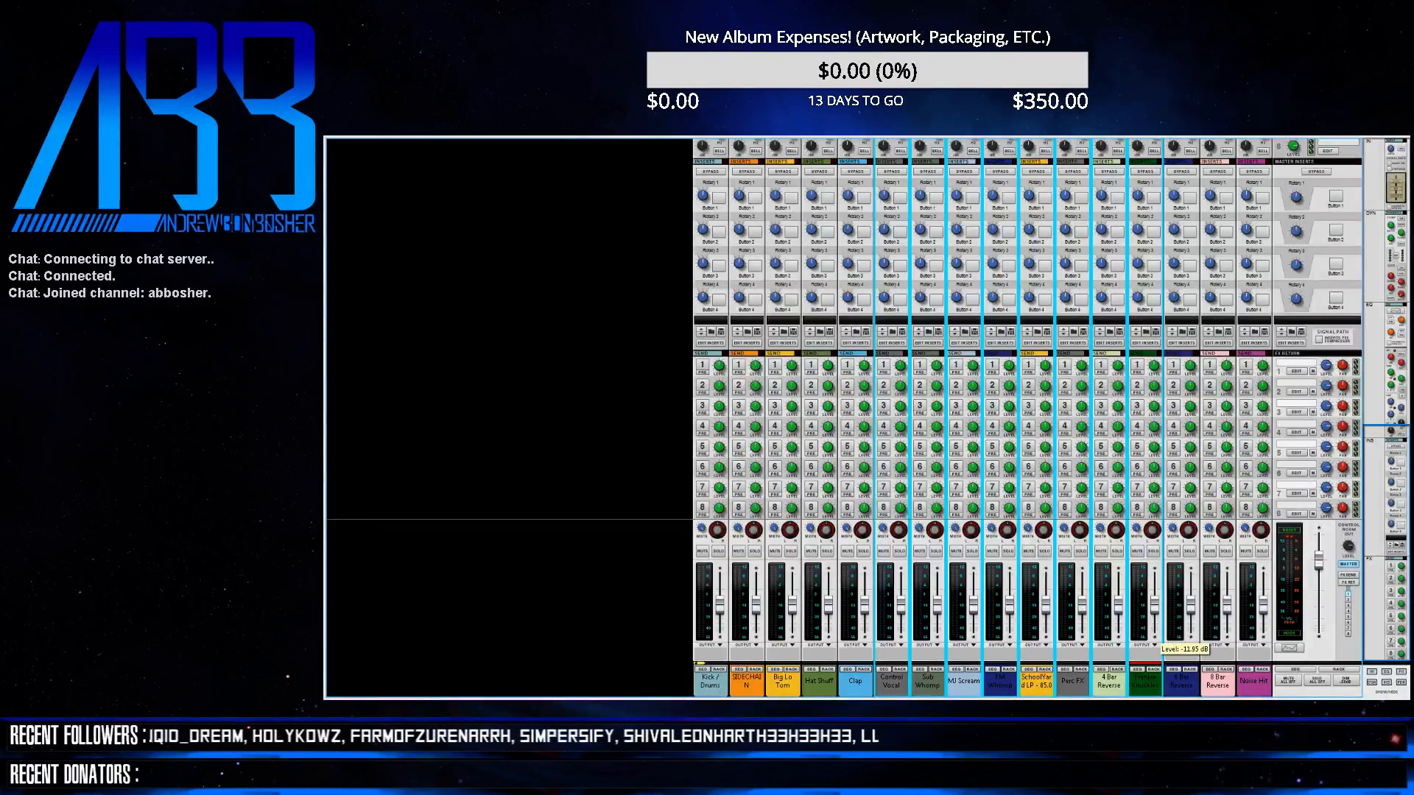
click(1192, 638)
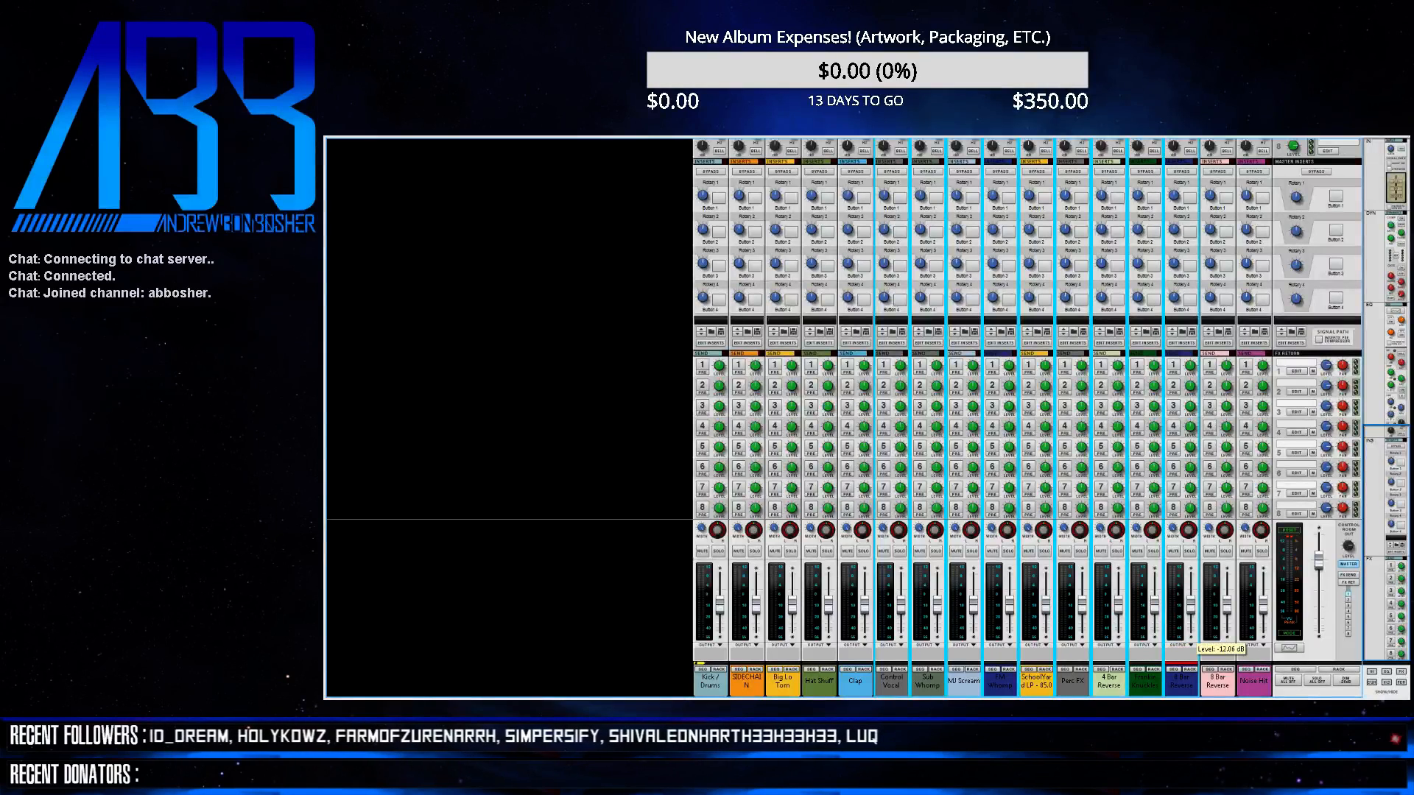
click(1228, 638)
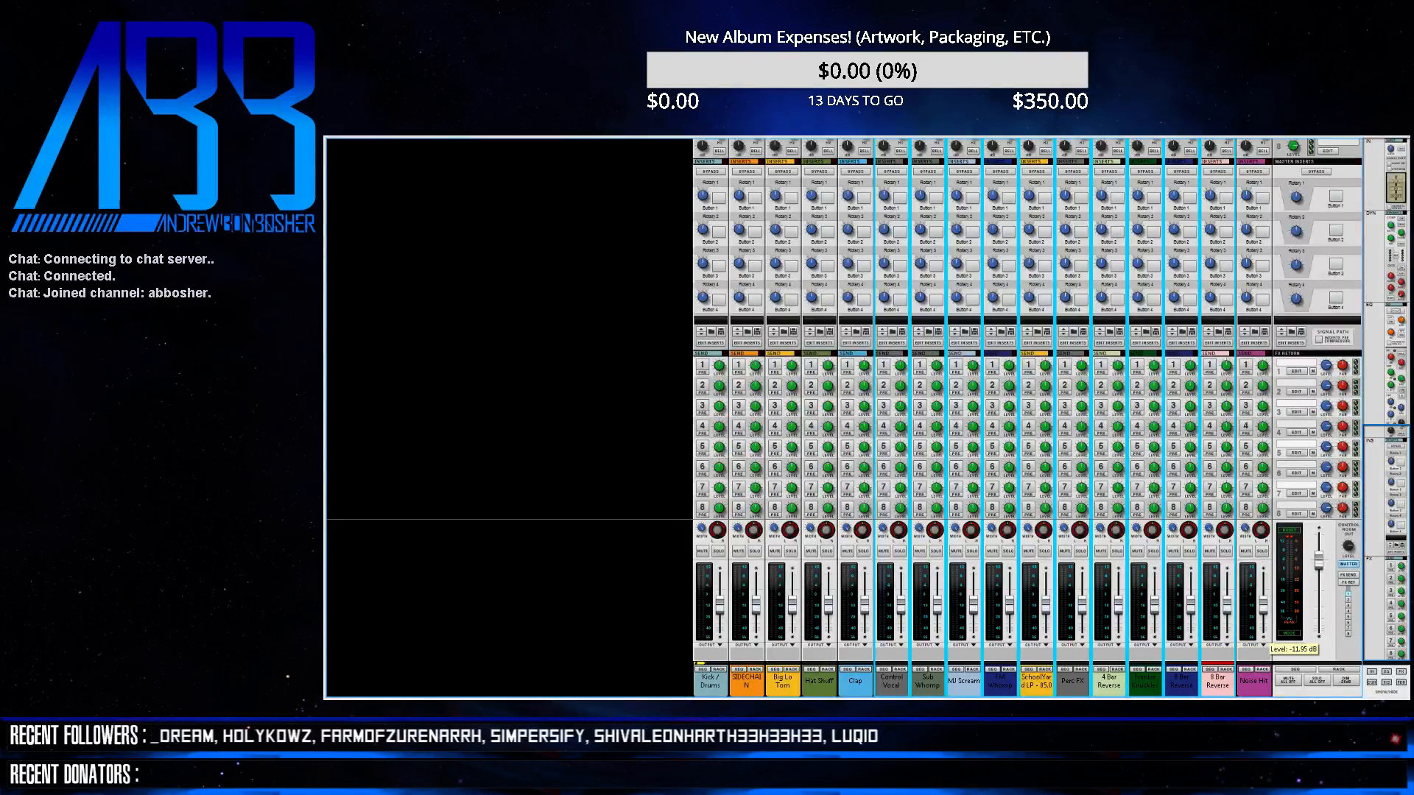
click(1264, 638)
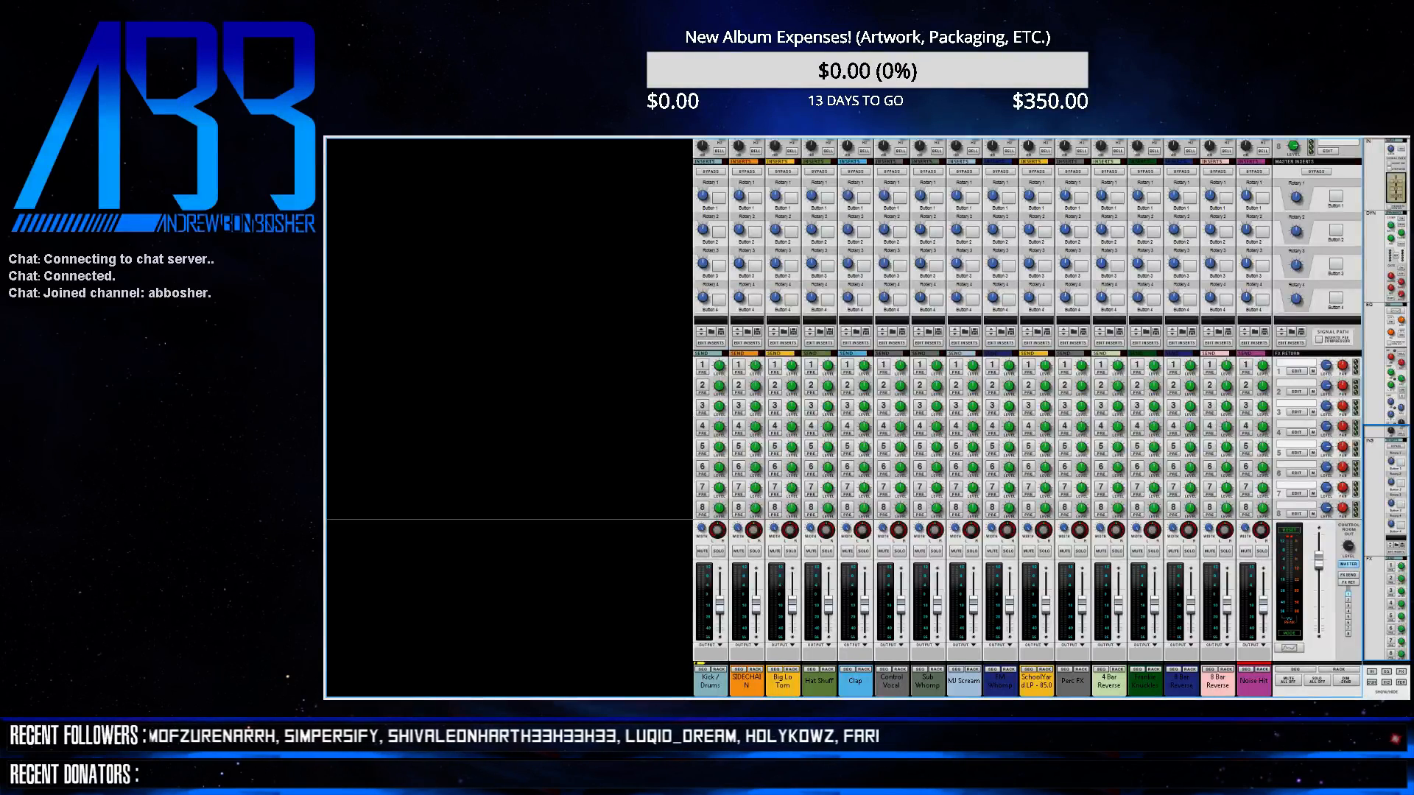
- Play back several sections of the arrangement, check the channel and master levels in the mixer, and stop playback
key(F7)
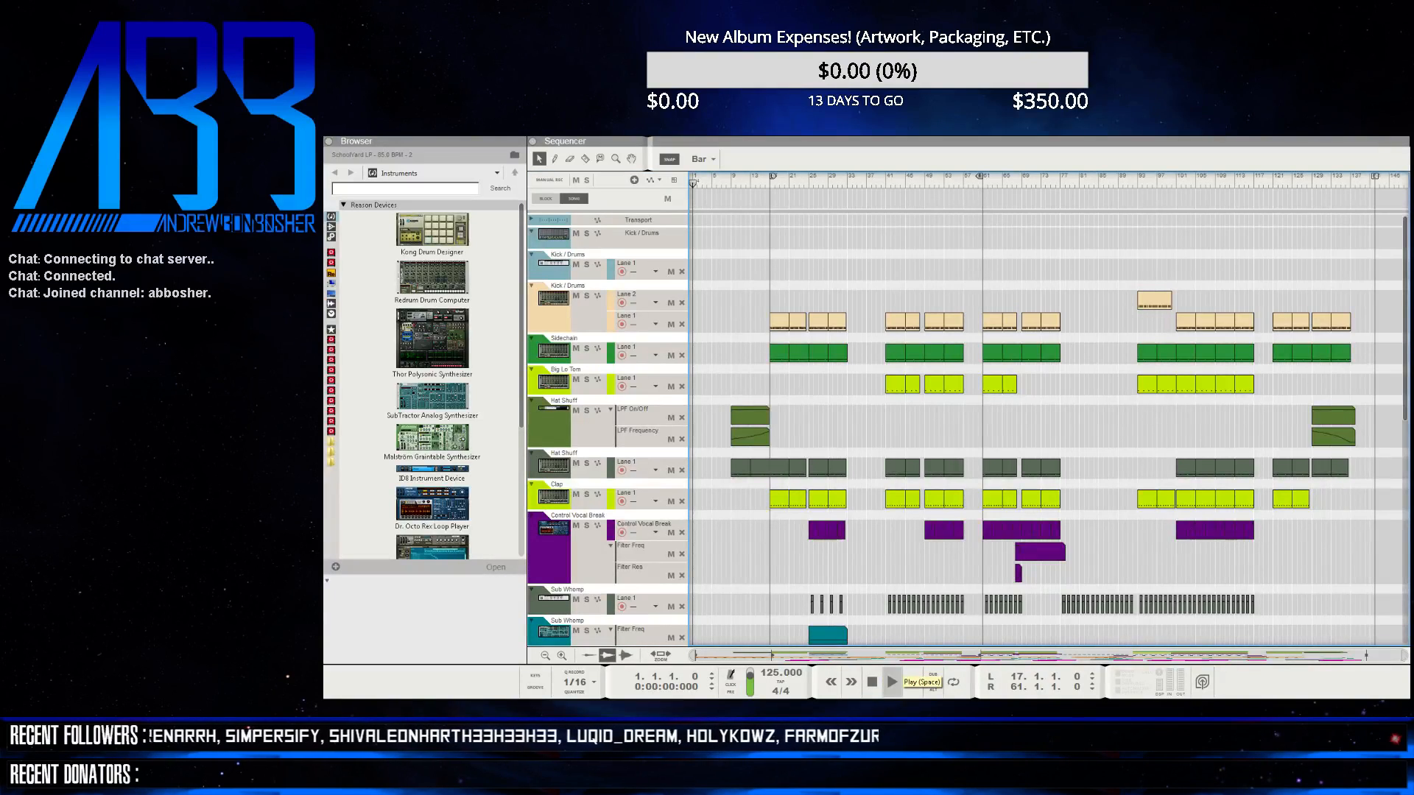
click(892, 682)
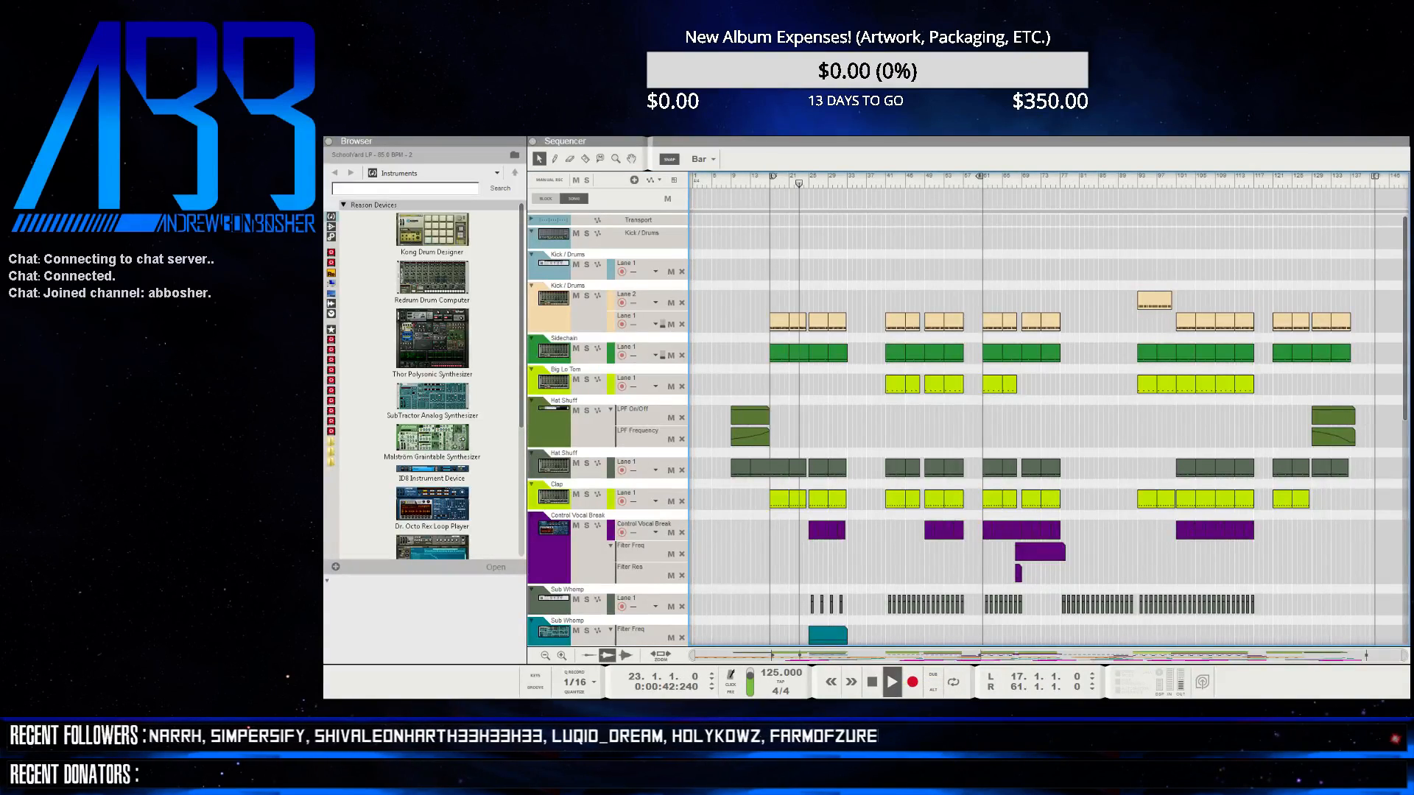
click(887, 177)
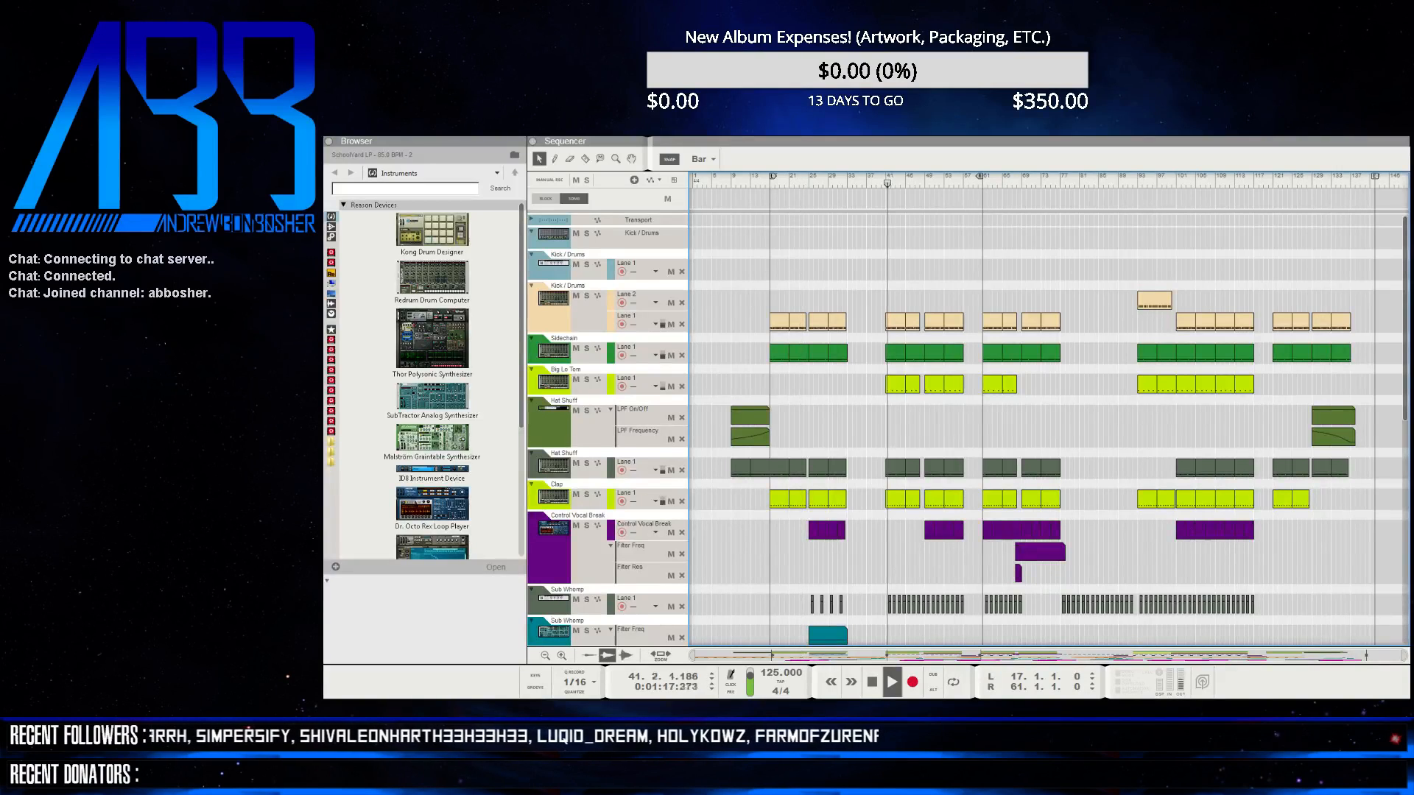
click(919, 177)
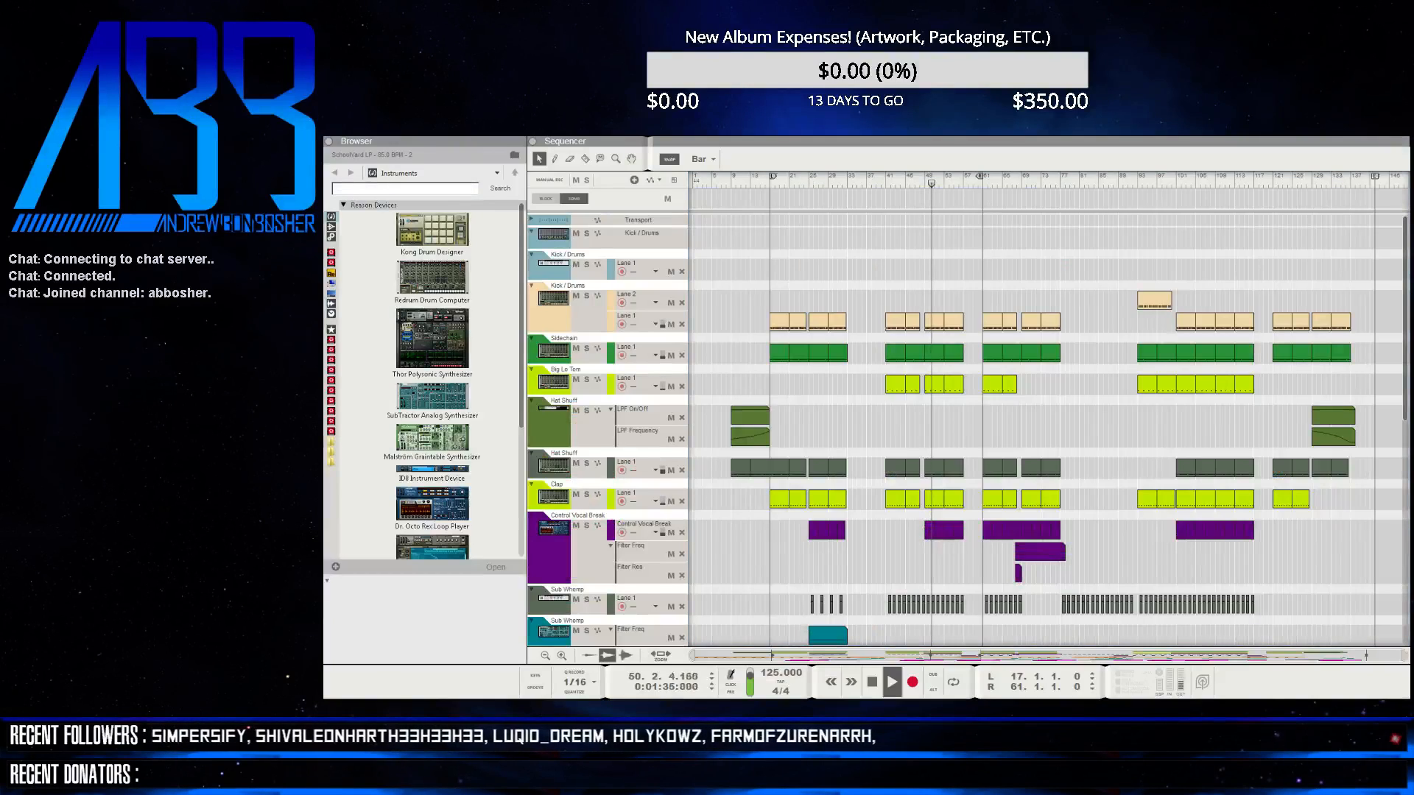
key(F5)
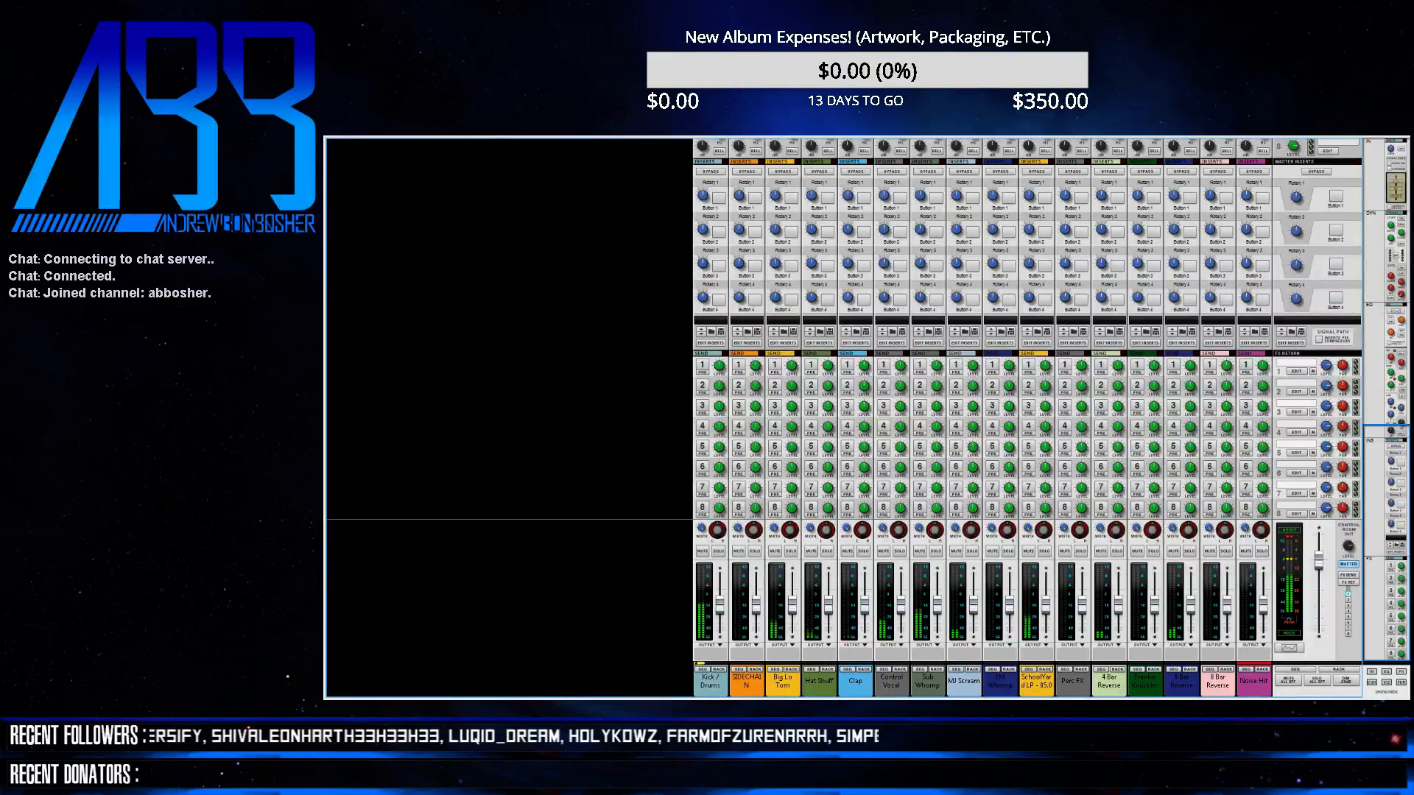
key(F7)
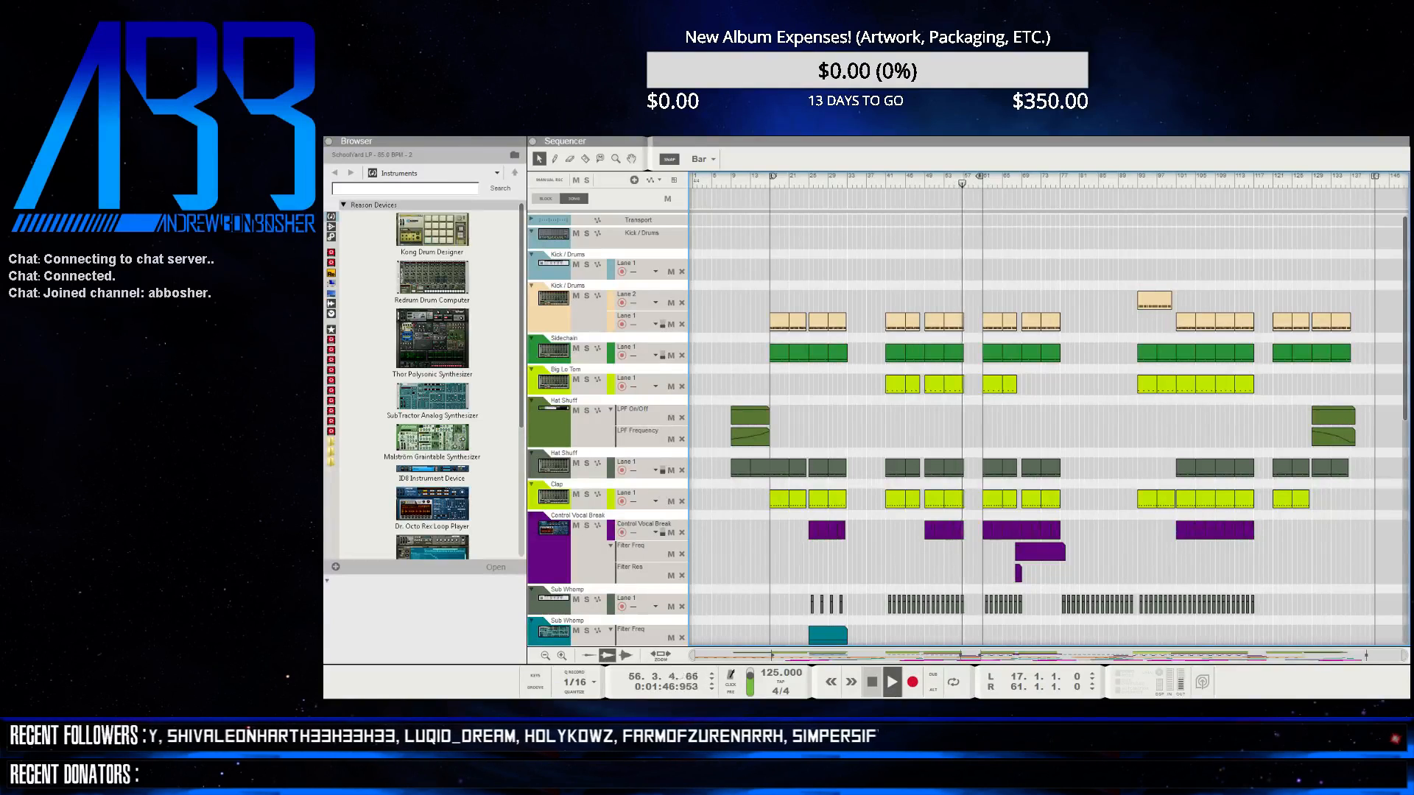
key(space)
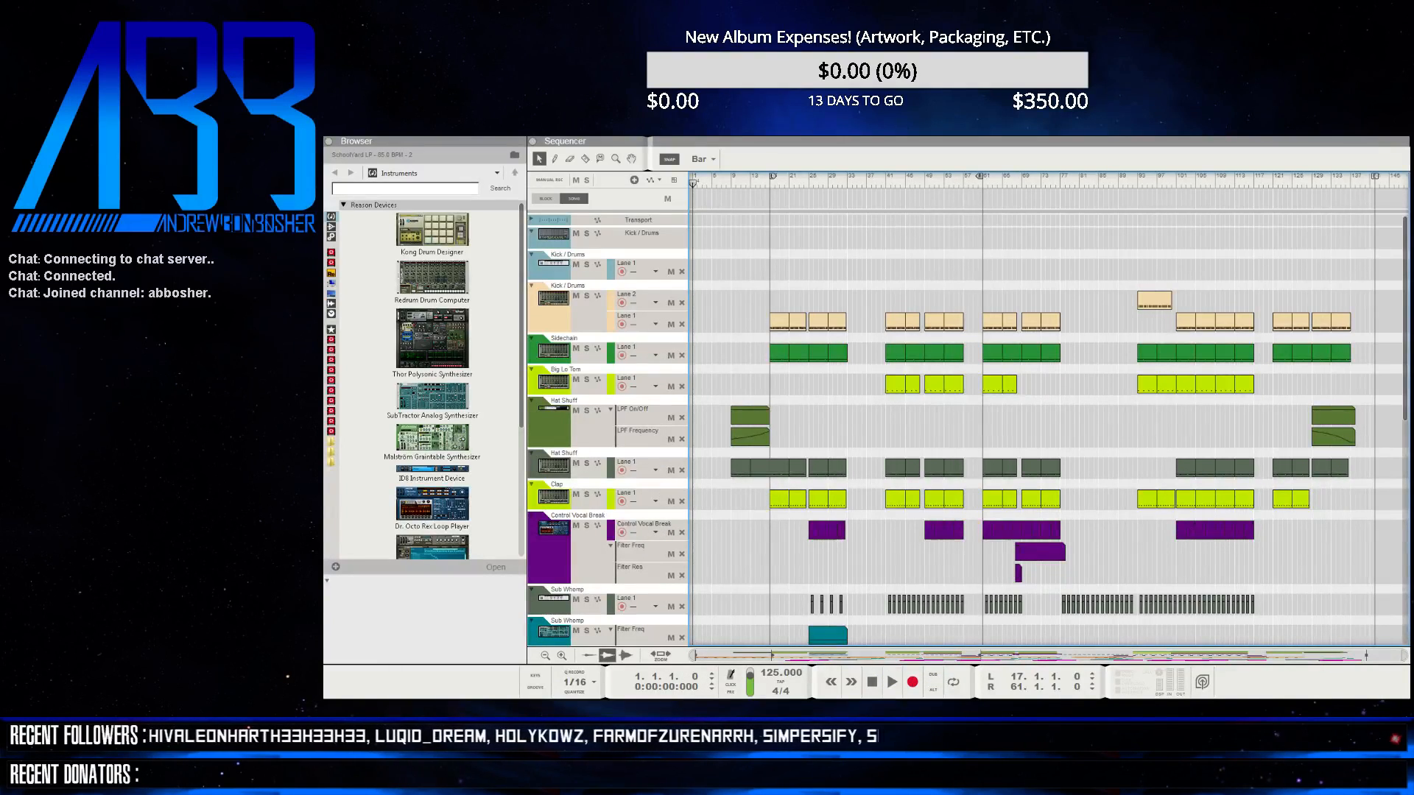
- Save the song as Chunky House Workout.reason using Save As
click(333, 132)
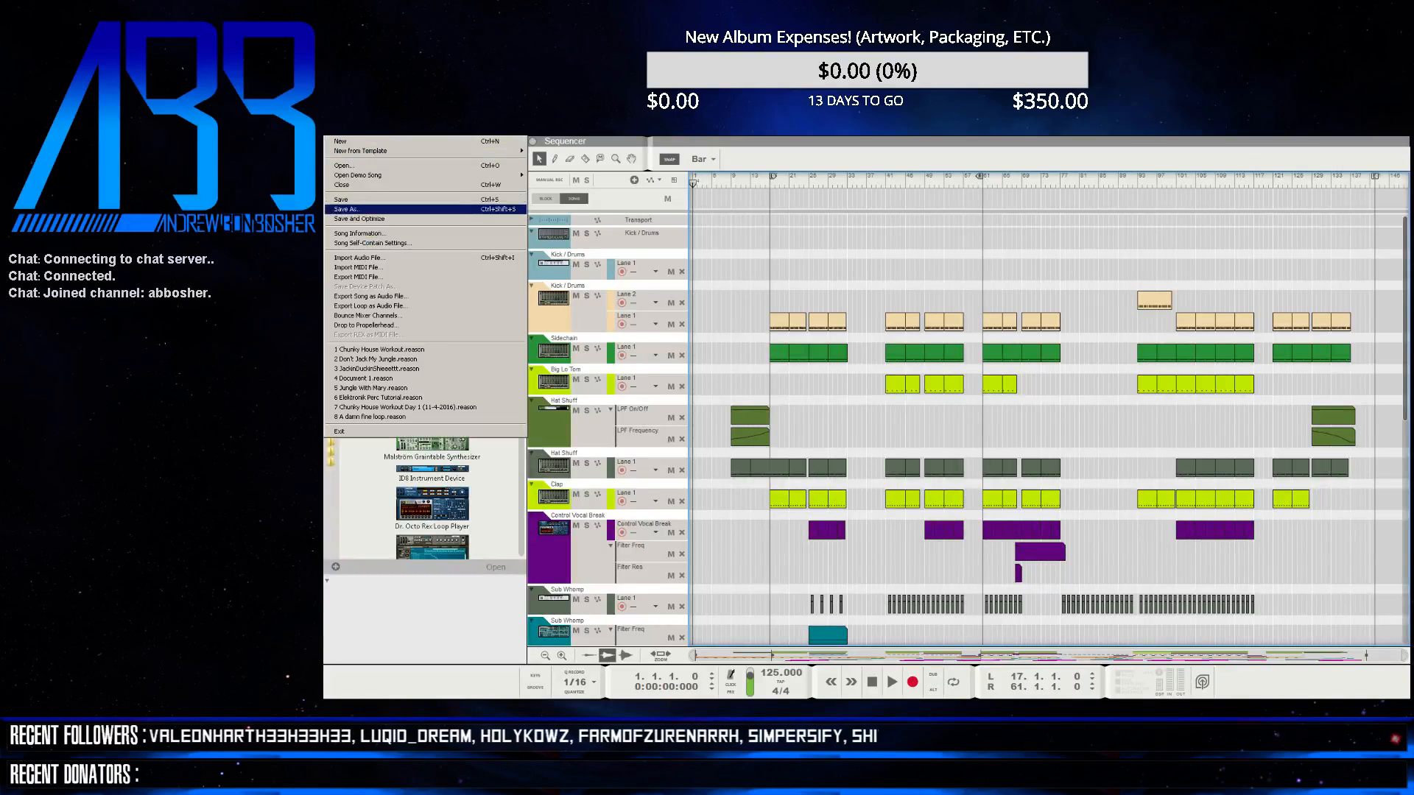
click(433, 211)
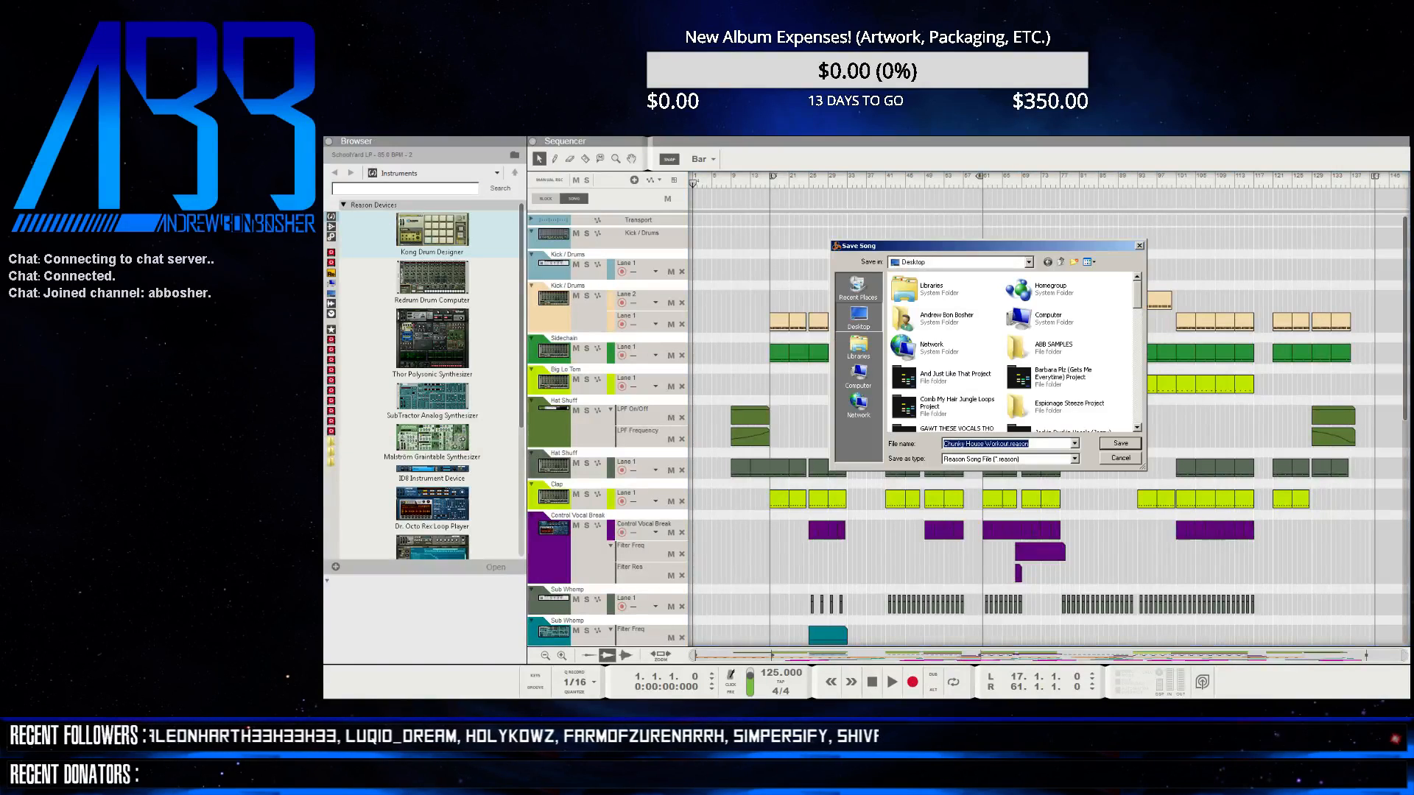
click(1024, 444)
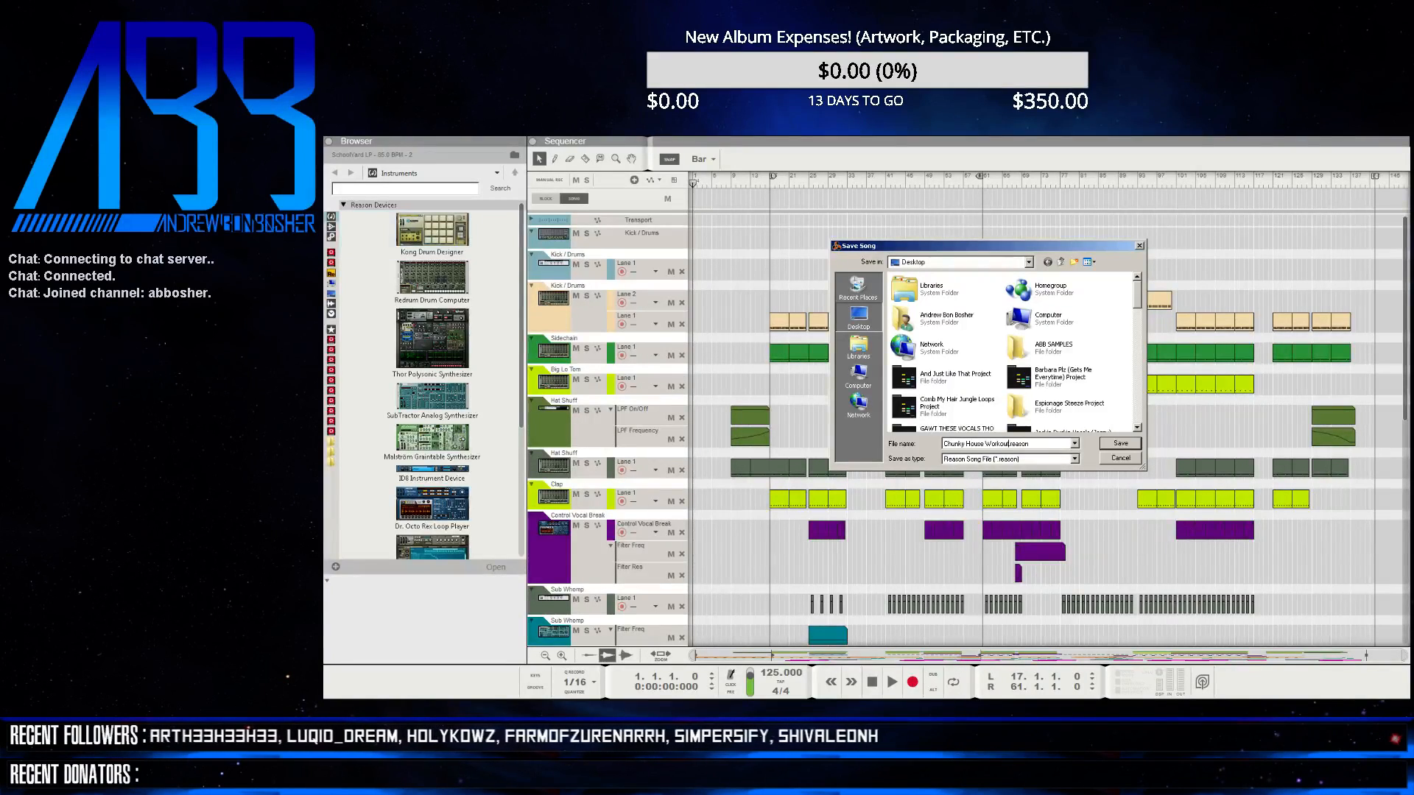
key(Return)
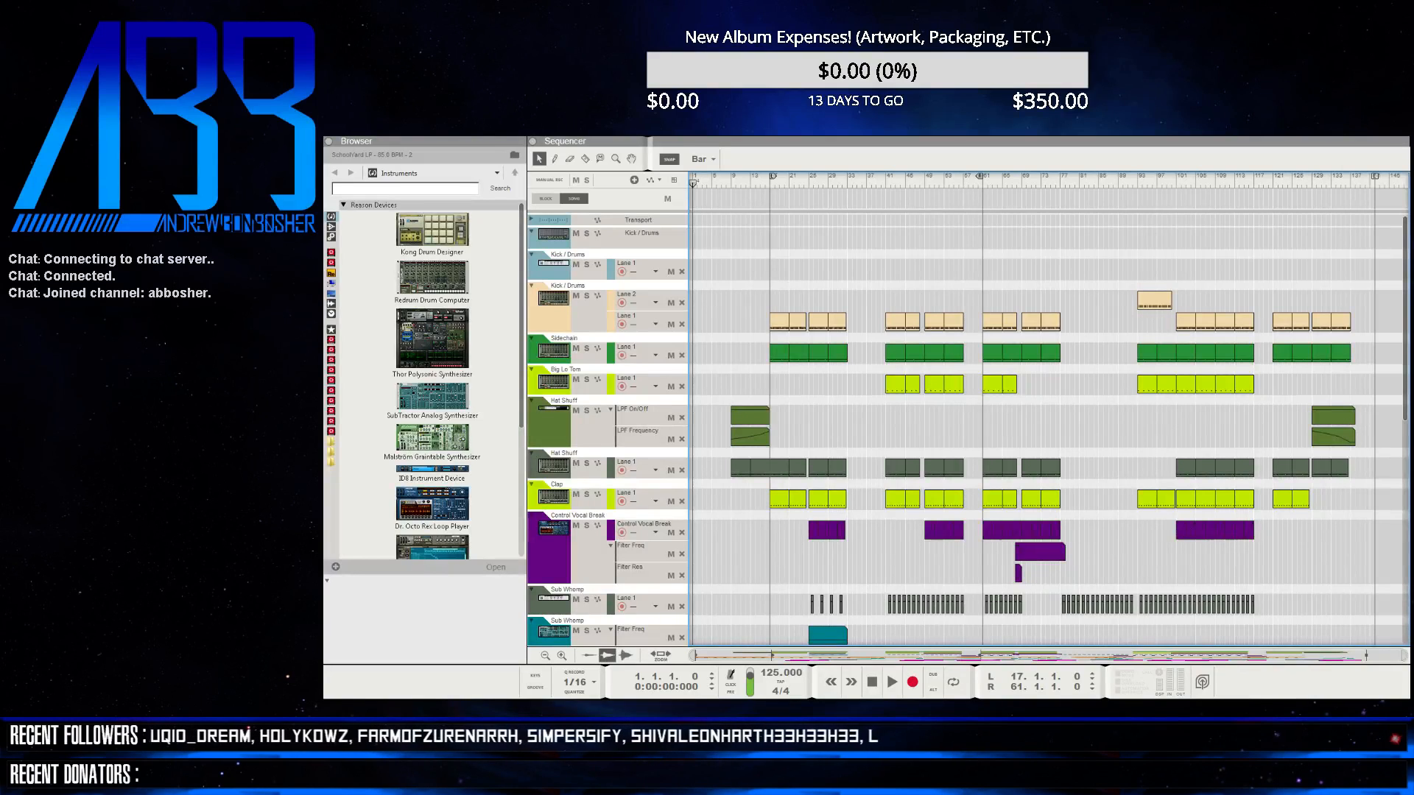
- Export the song as the WAVE file "Chunky House Workout -12dB.wav" in the ABB Workouts folder at 44,100 Hz and 16-bit
key(alt+f)
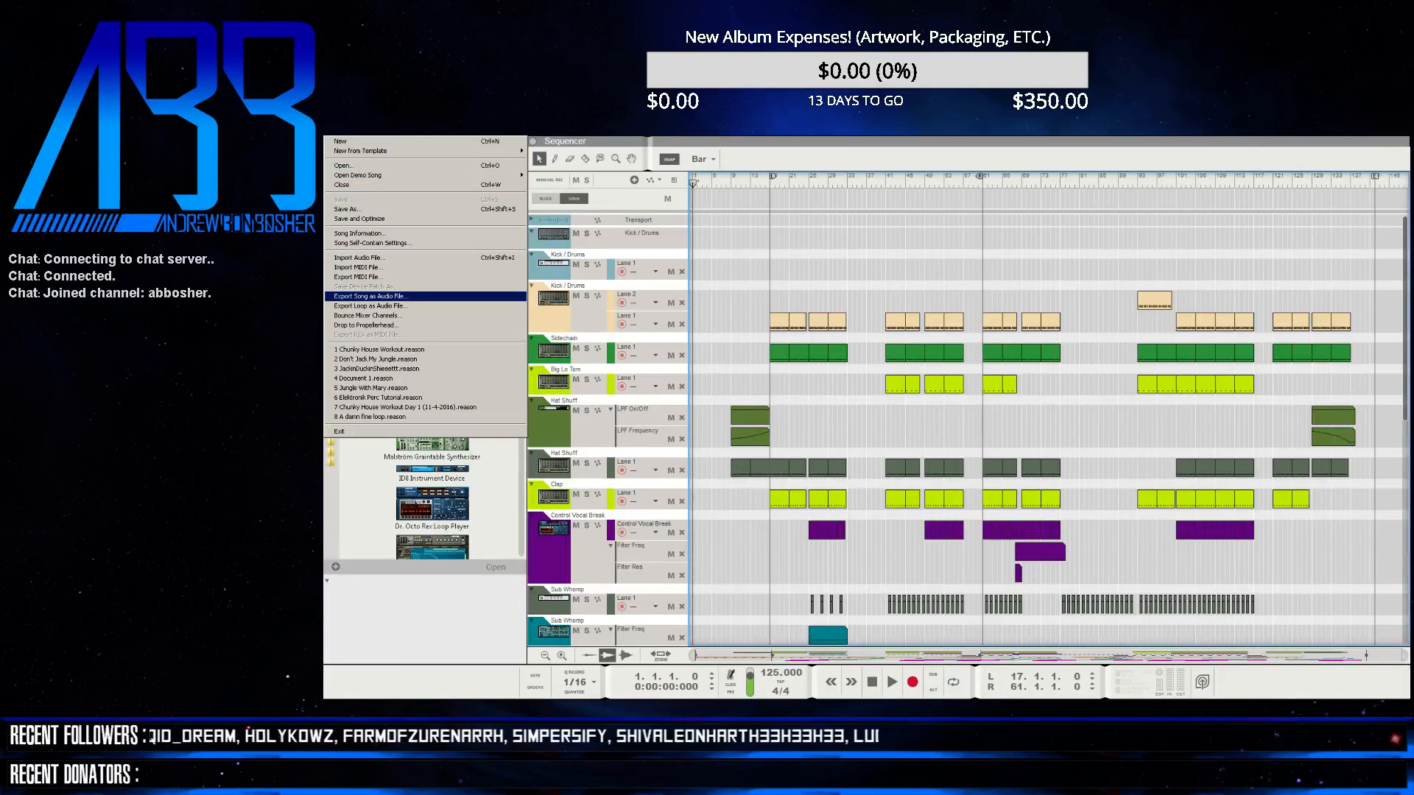
key(Return)
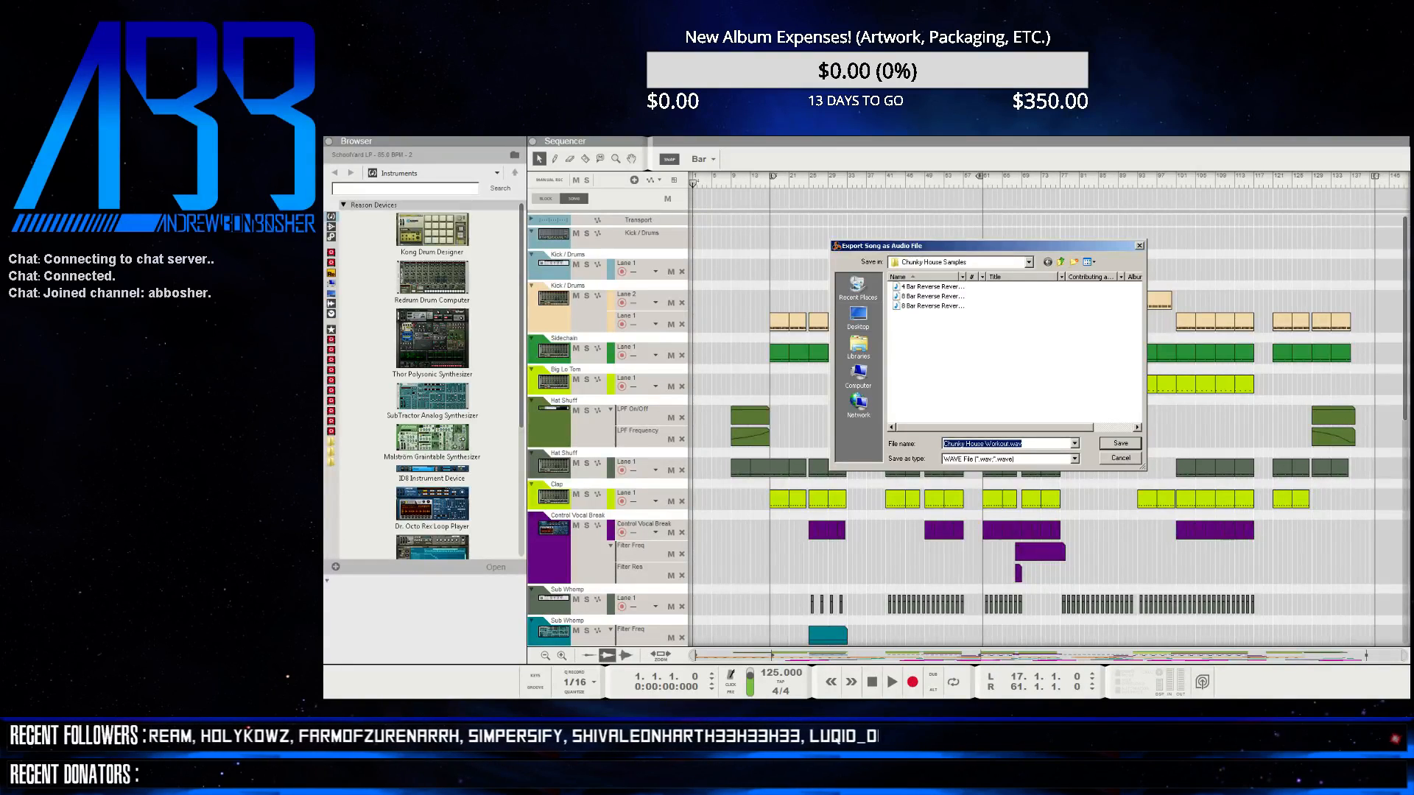
click(1061, 262)
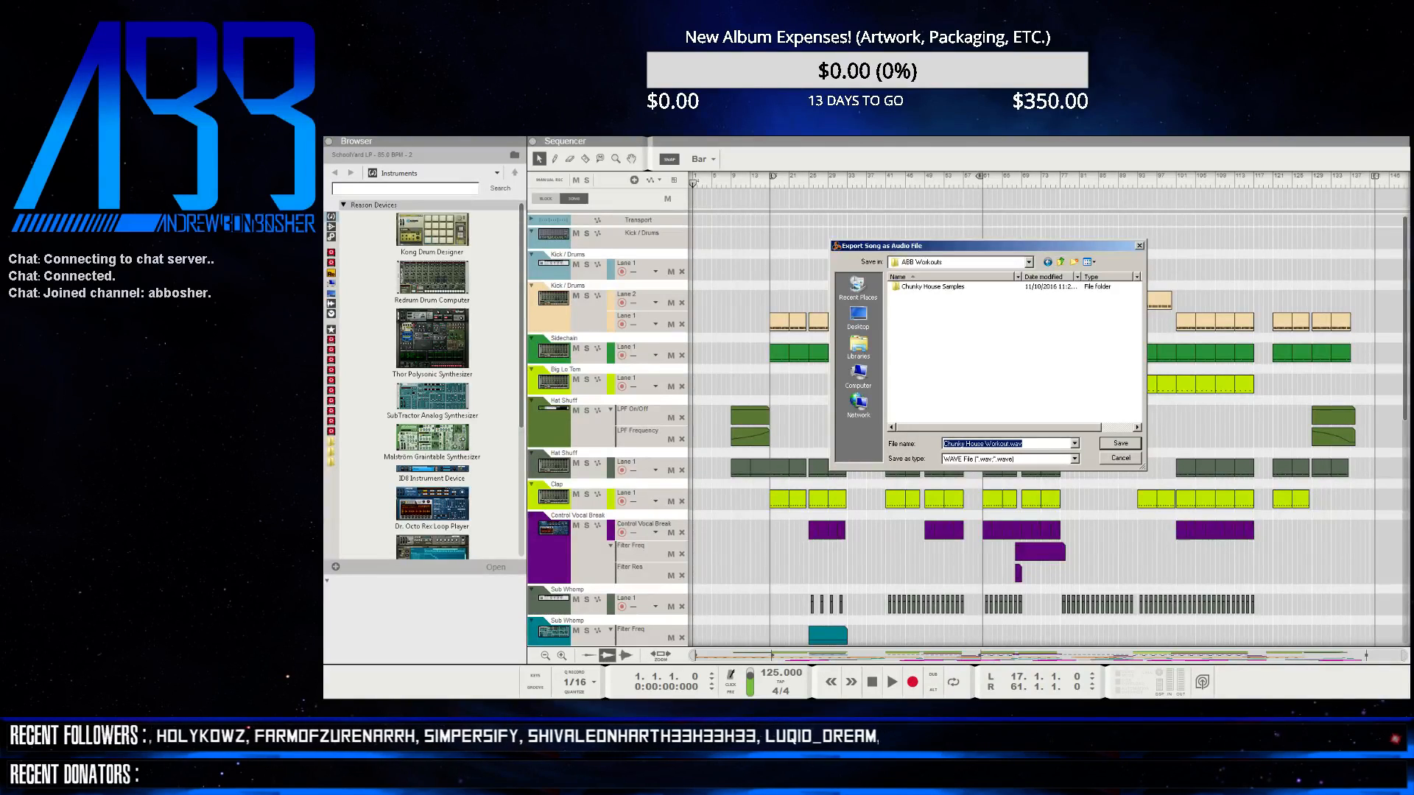
click(1009, 444)
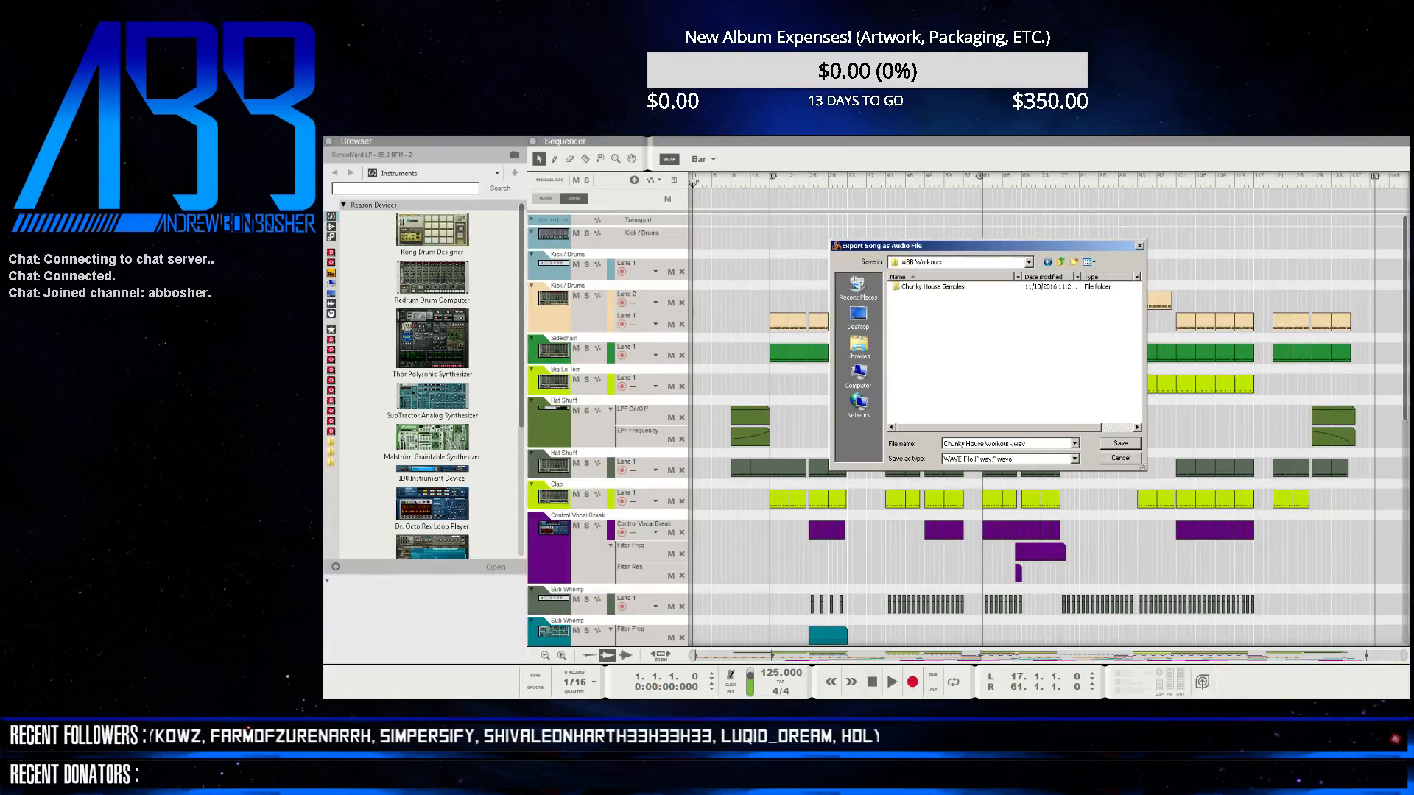
text(-12)
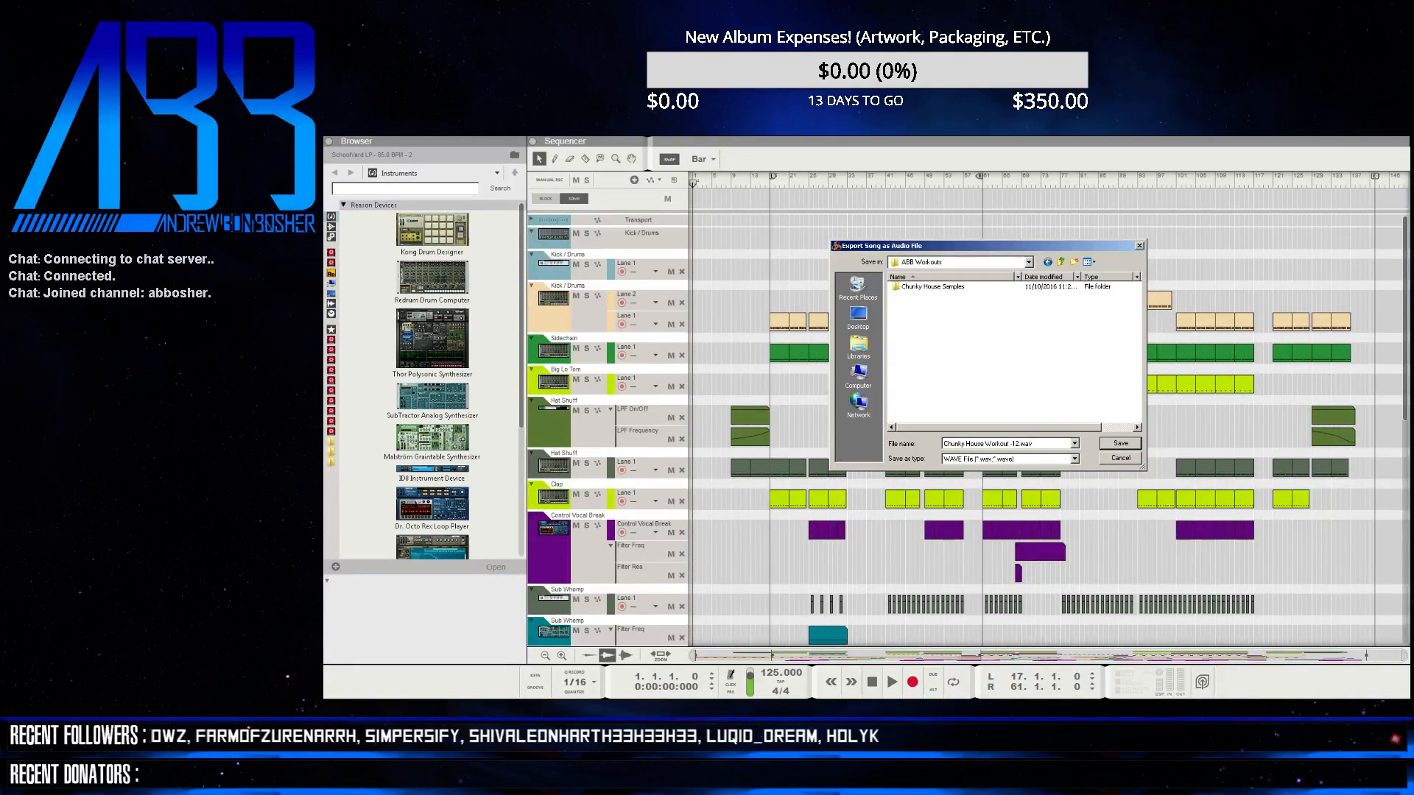
text(dB)
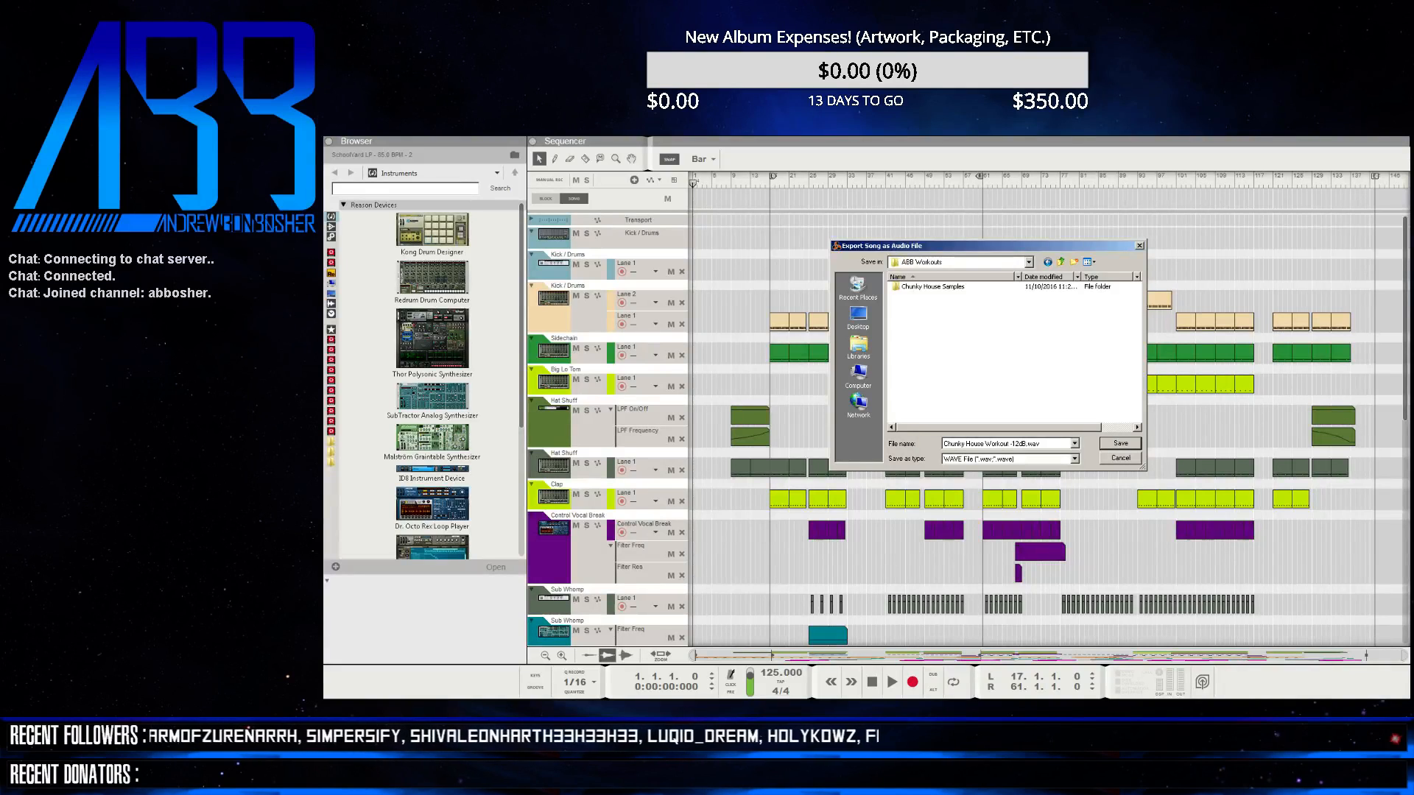
key(Return)
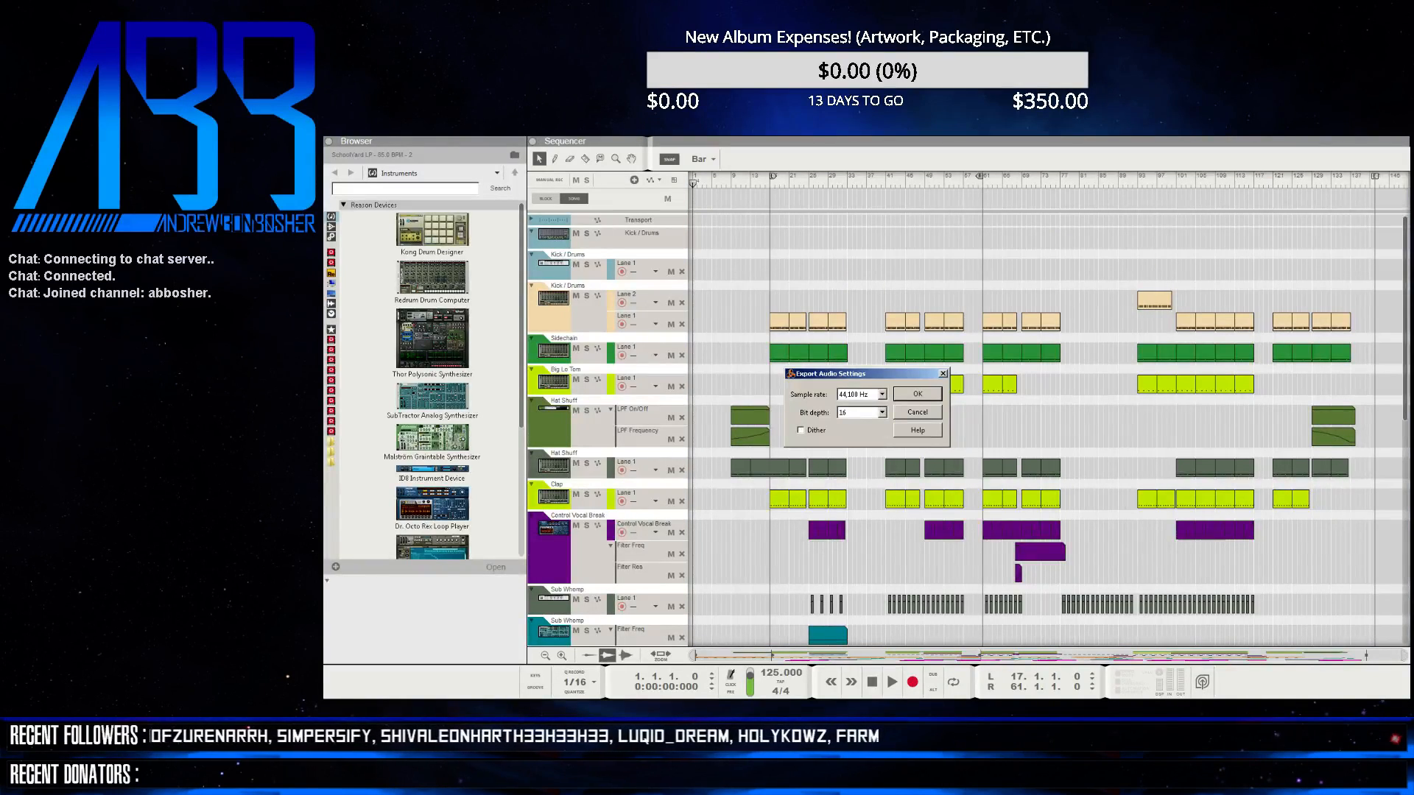
key(Return)
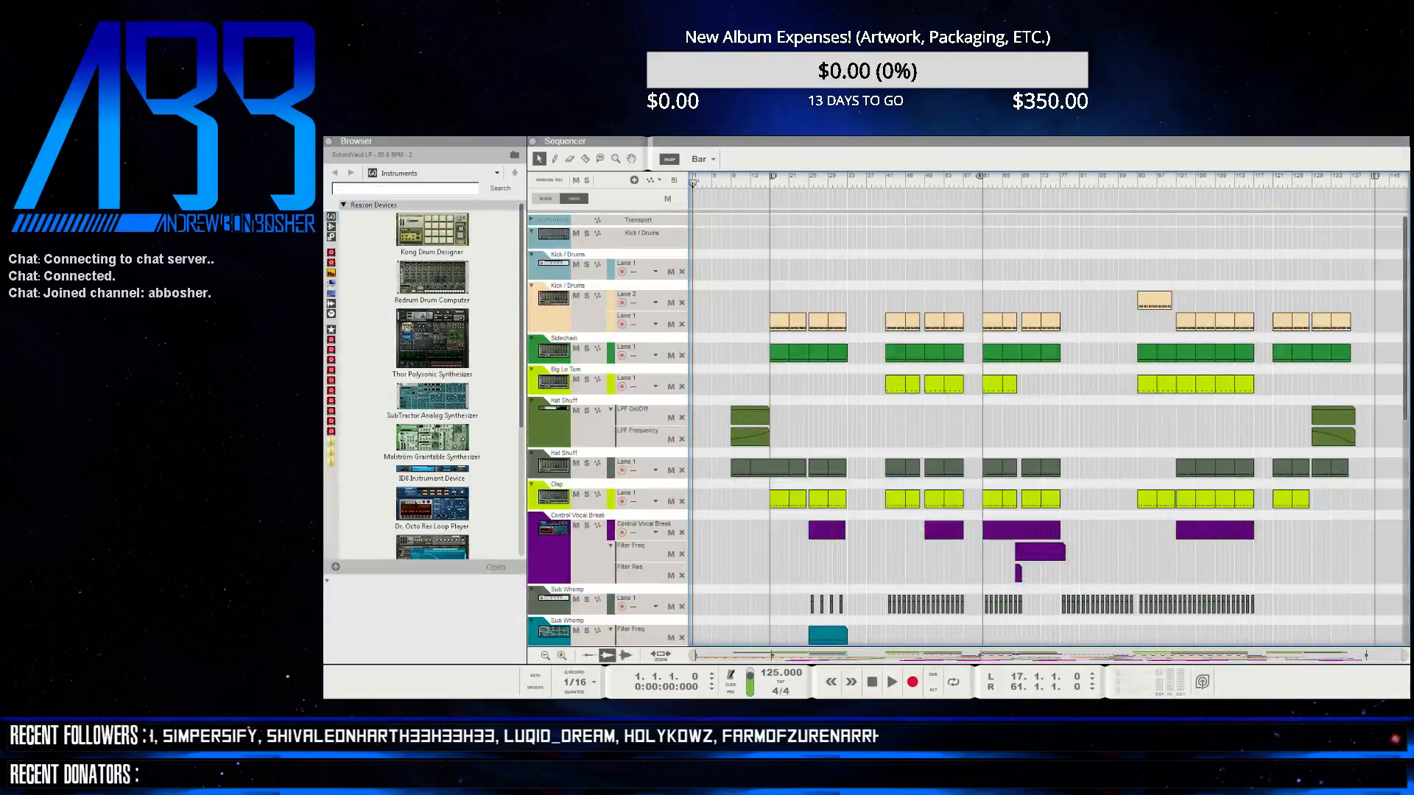
click(432, 507)
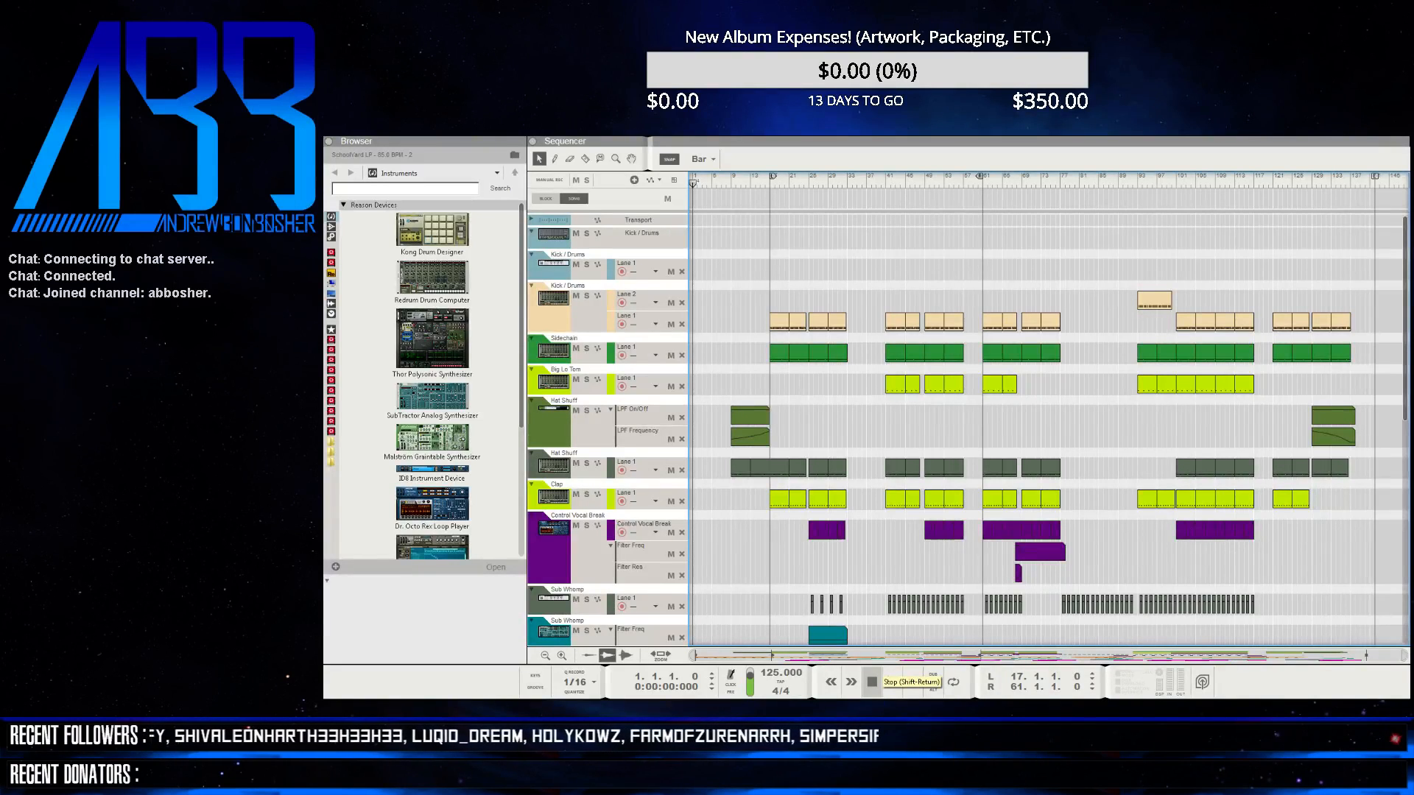
scroll(968, 431, down, 5)
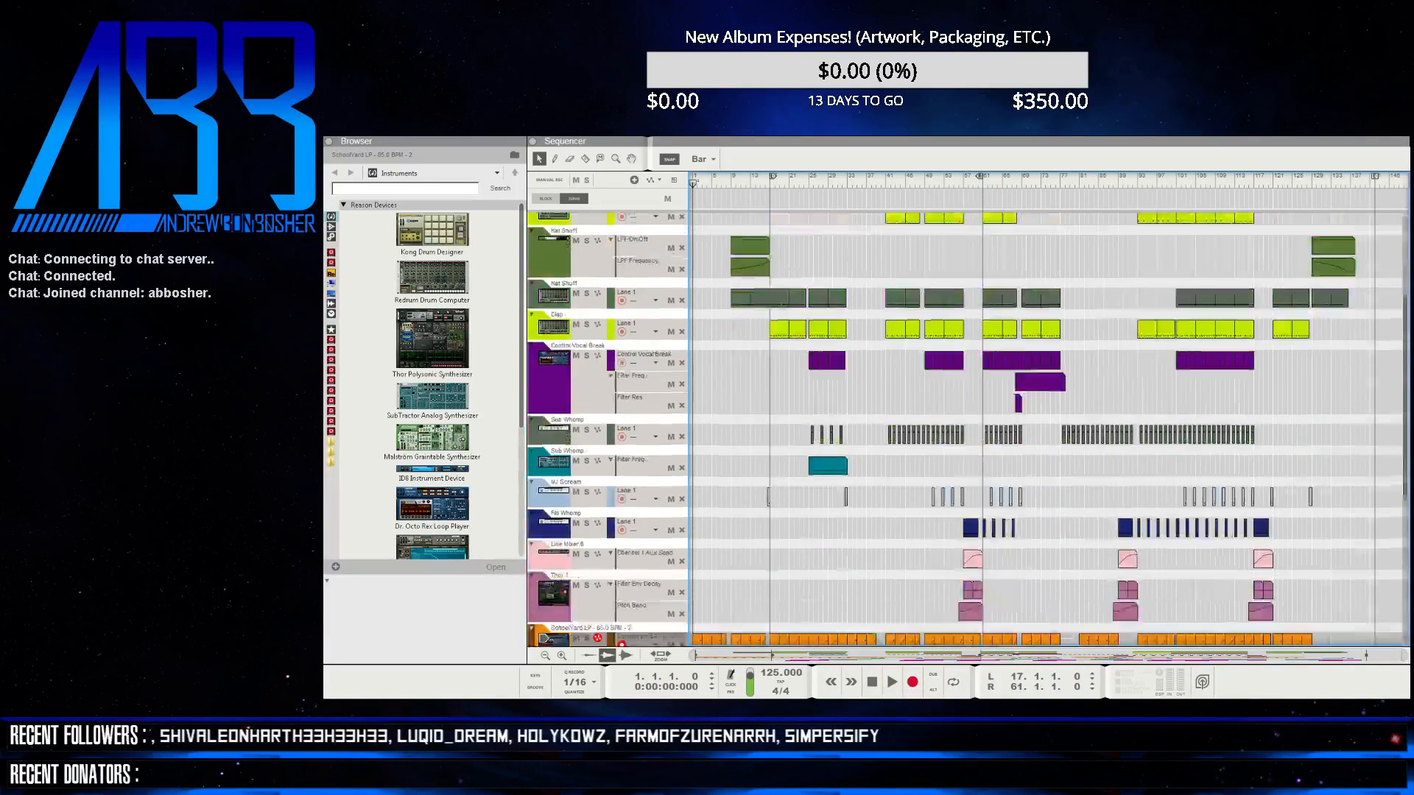
scroll(967, 431, down, 6)
scroll(968, 430, up, 11)
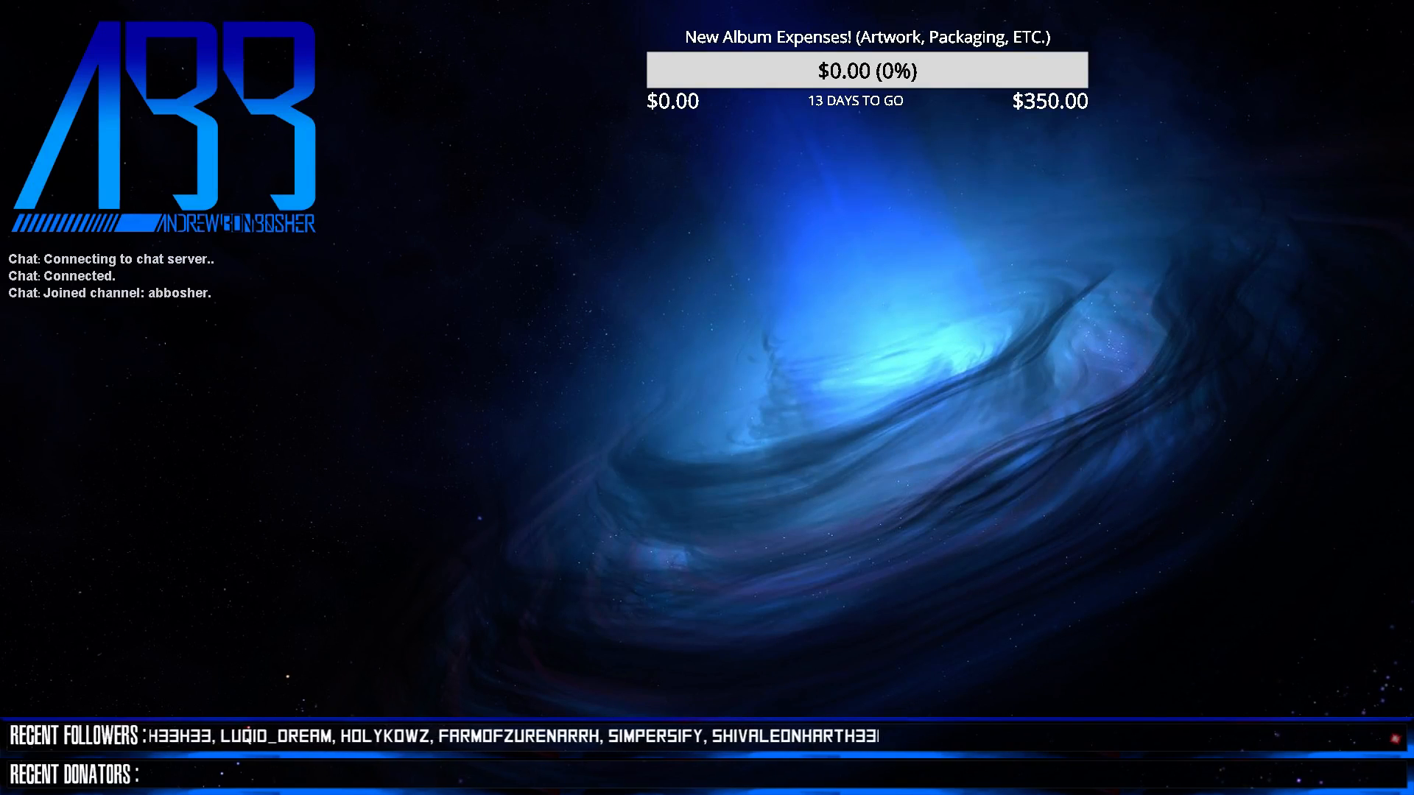
- Switch to Ableton Live and delete the empty MIDI track from the new set
key(alt+Tab)
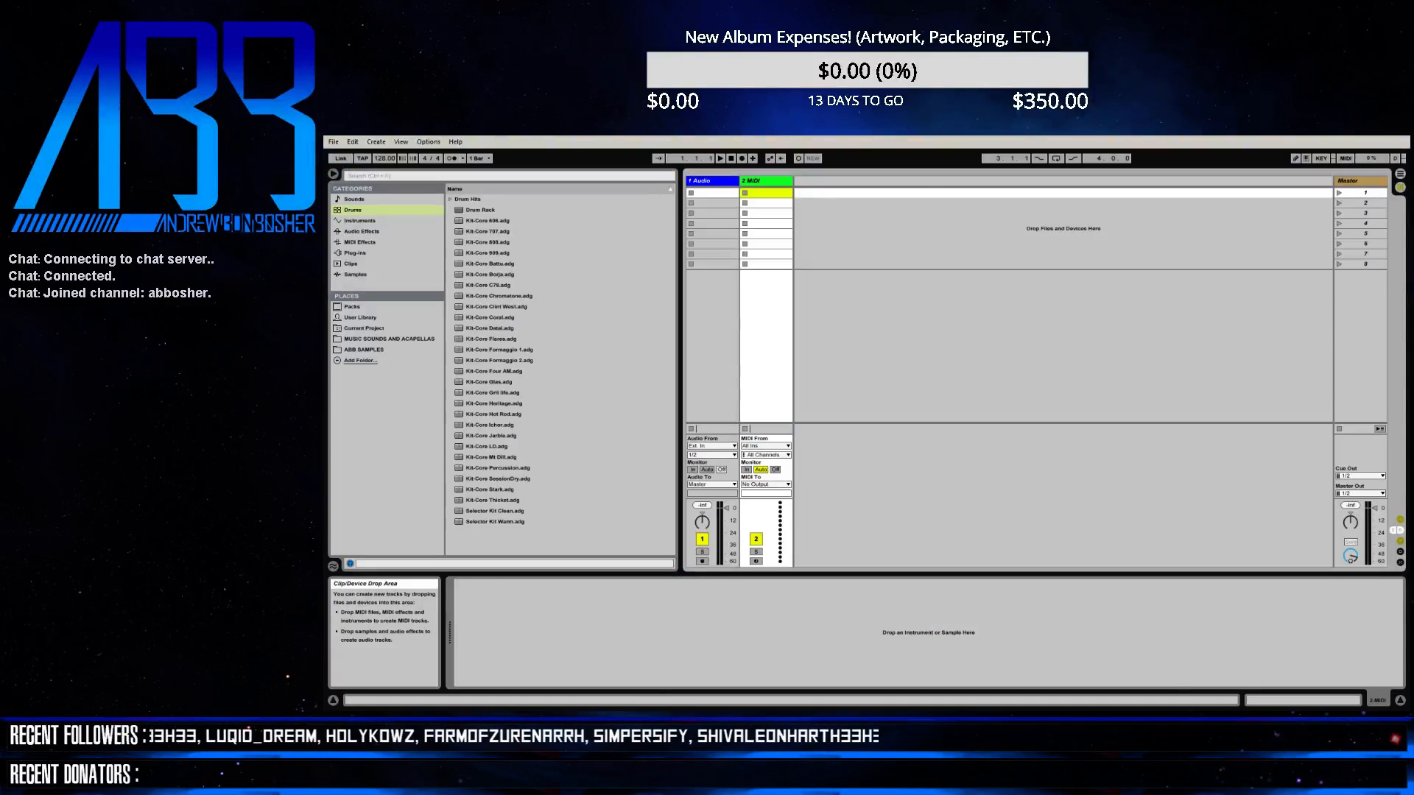
key(alt+Tab)
key(alt+Tab)
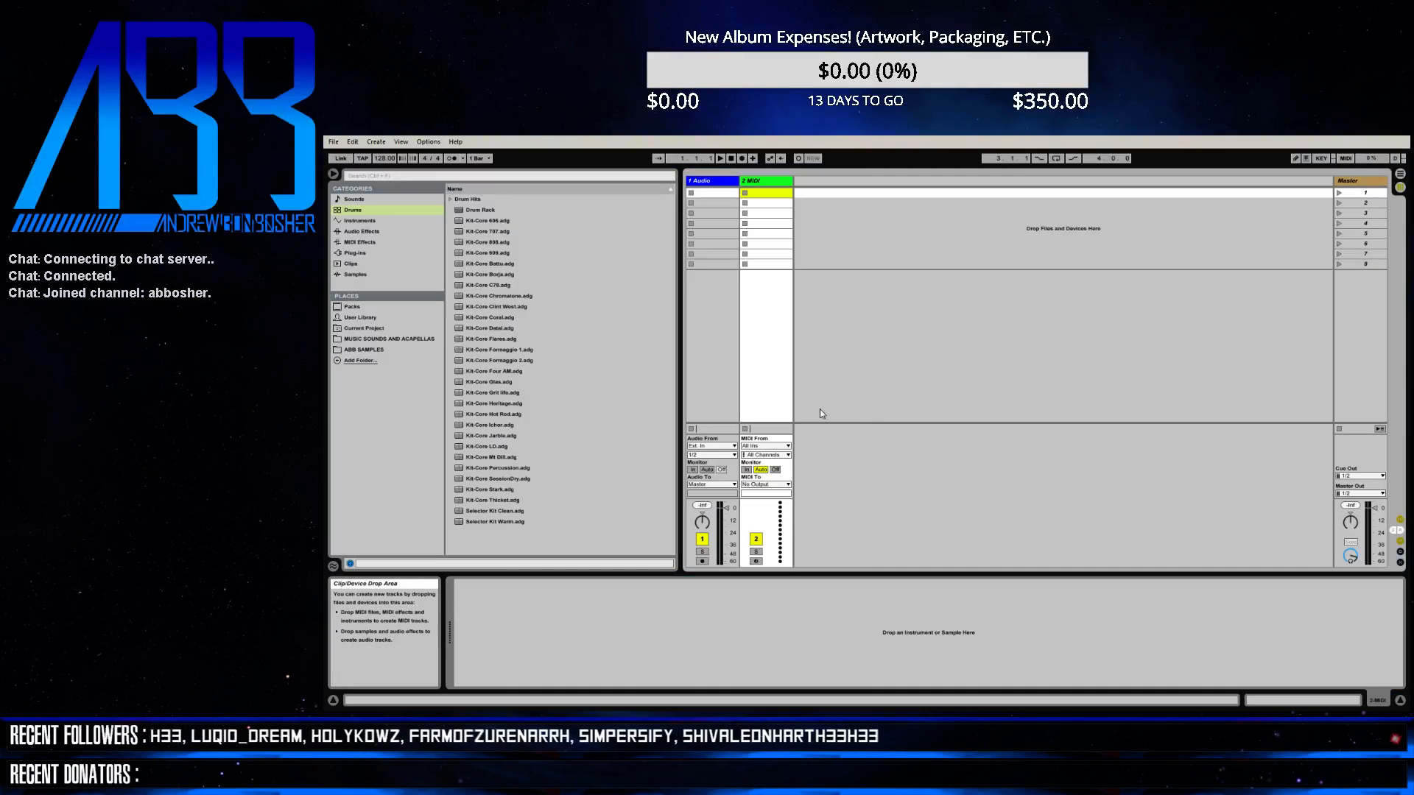
right_click(769, 183)
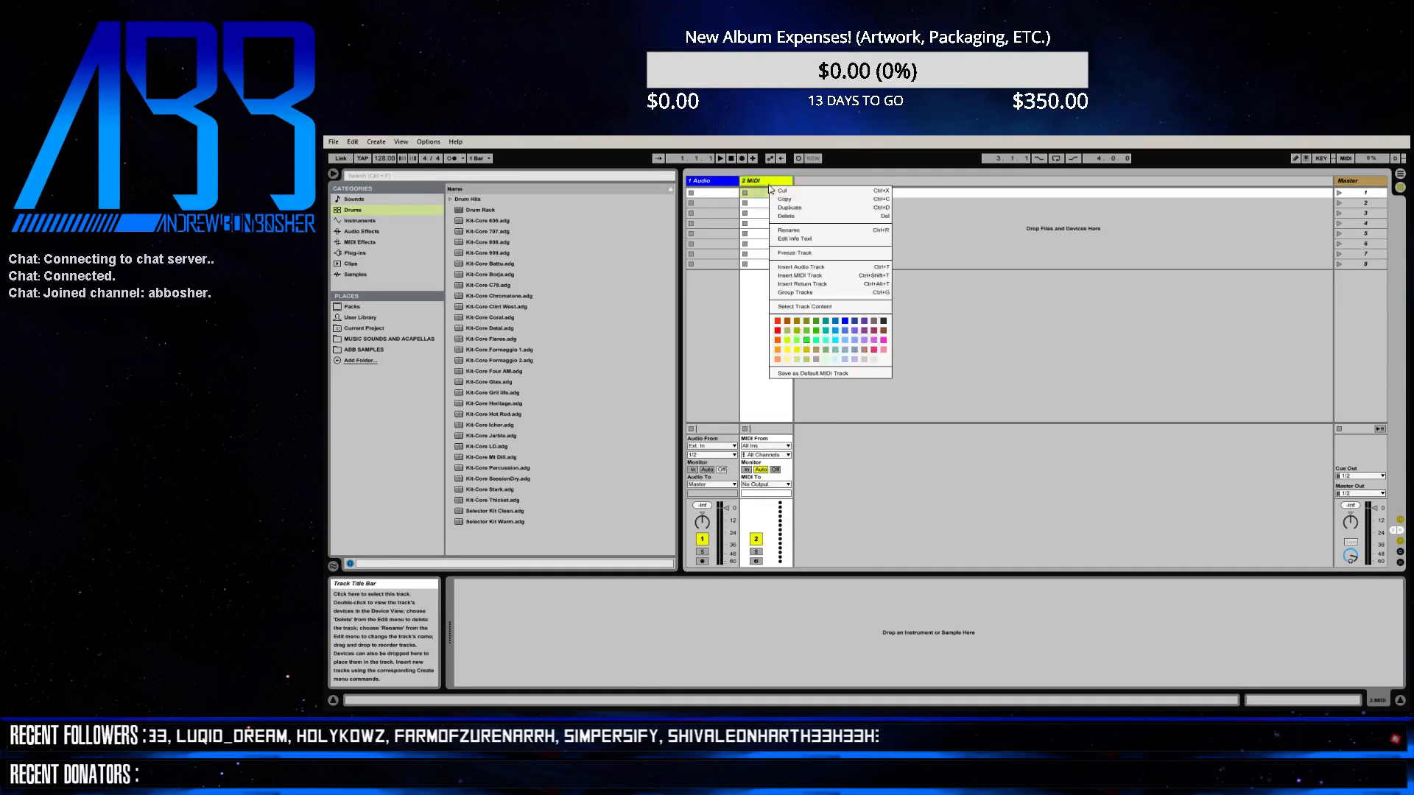
click(786, 215)
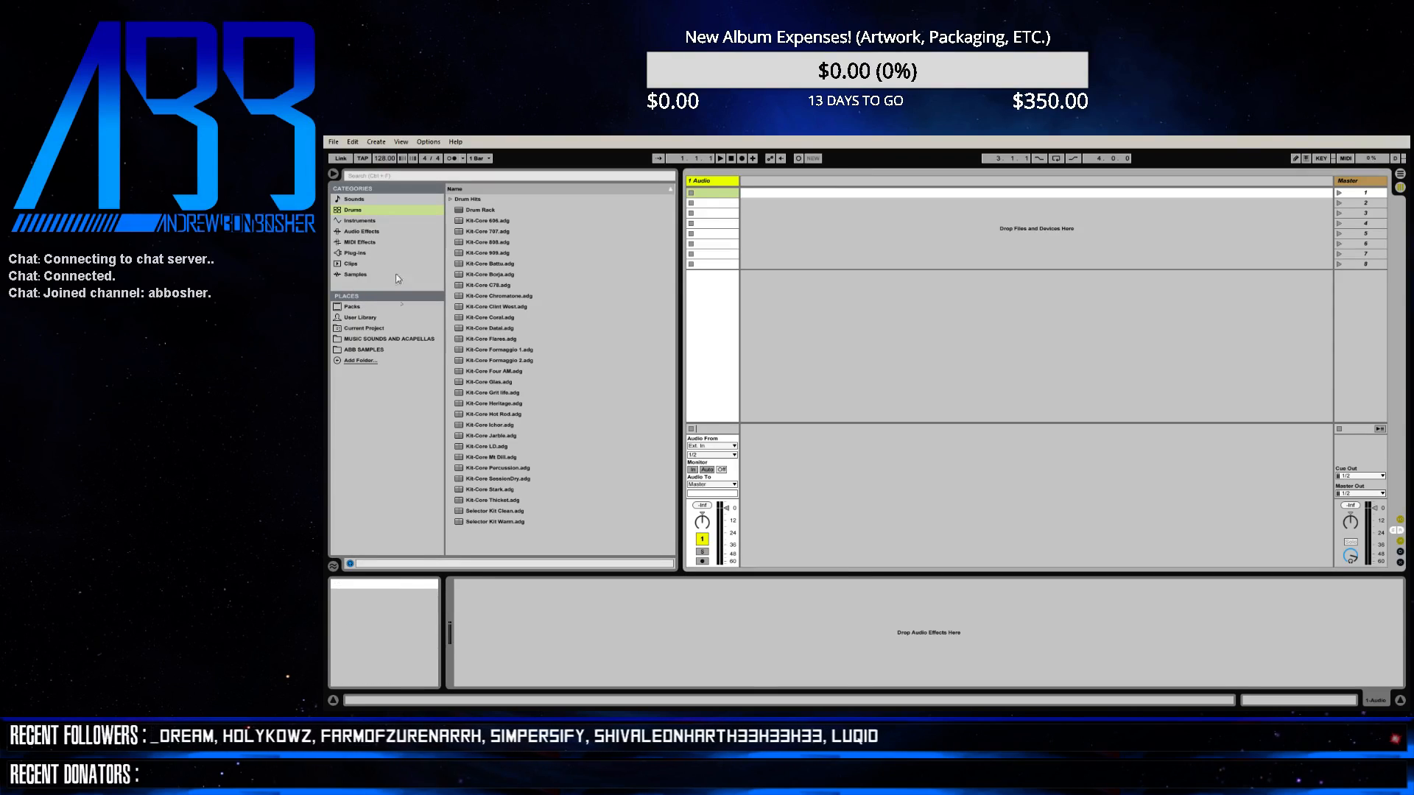
- Search the browser for "chunky" and look through the Places folders, including MUSIC SOUNDS AND ACAPELLAS and ABB SAMPLES, for the exported WAV
click(388, 177)
text(chunky)
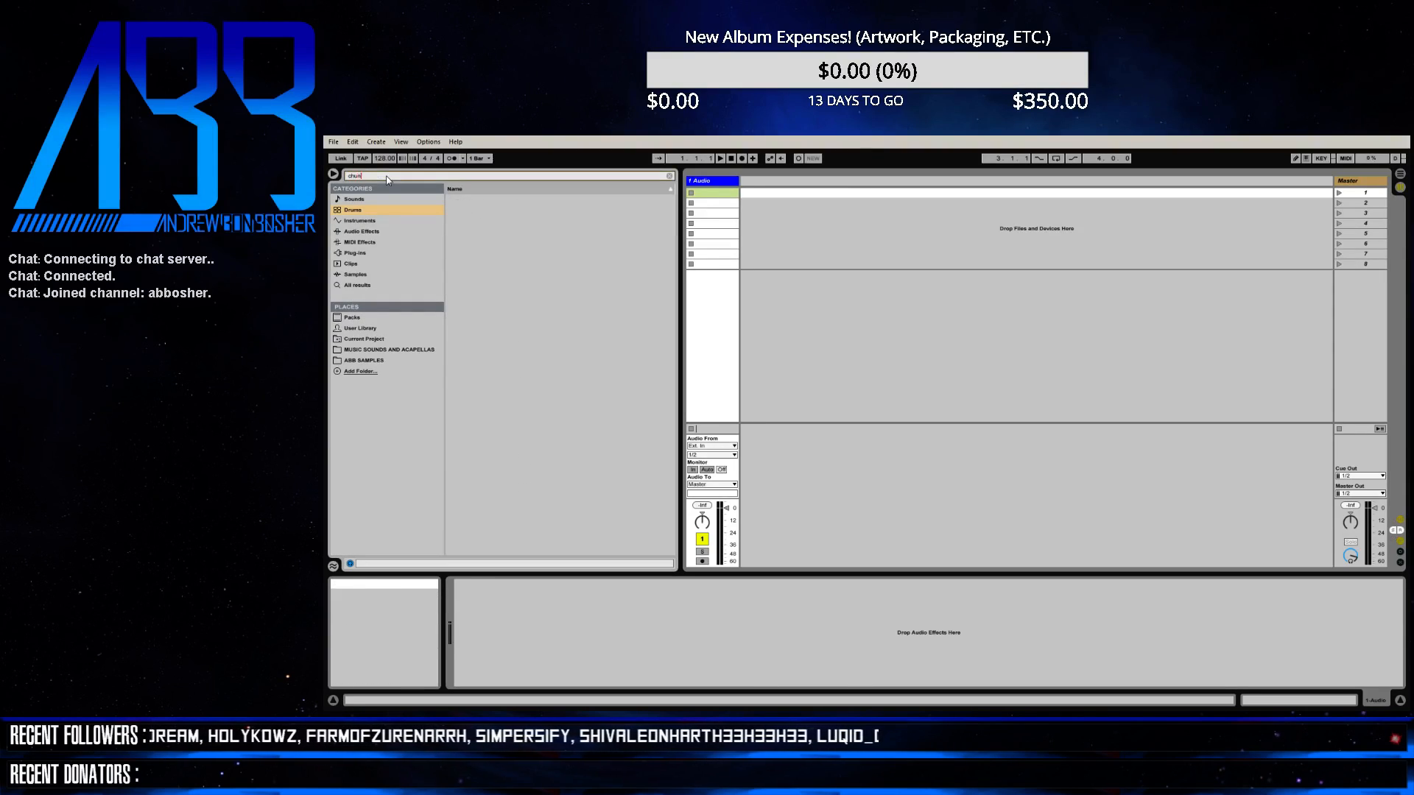
click(354, 209)
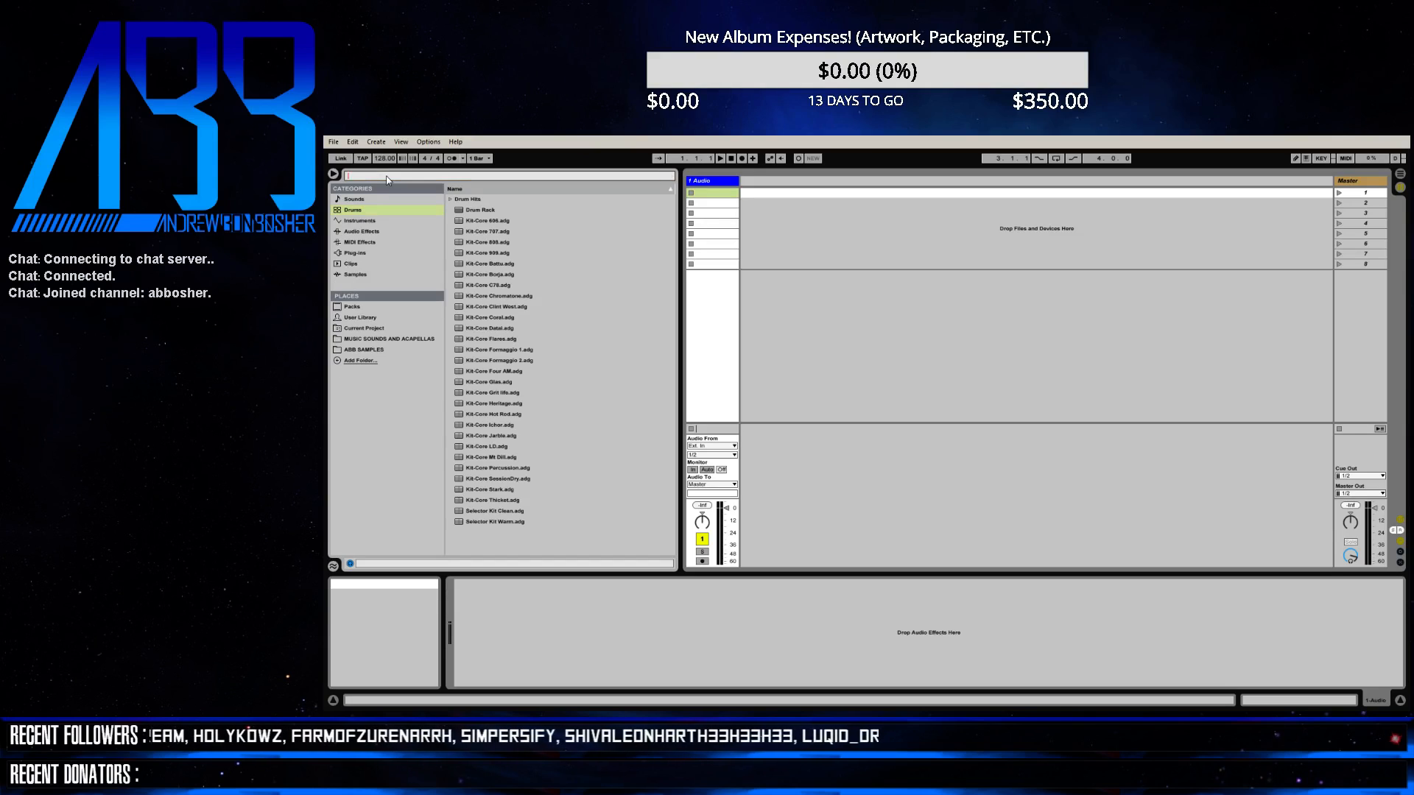
click(358, 317)
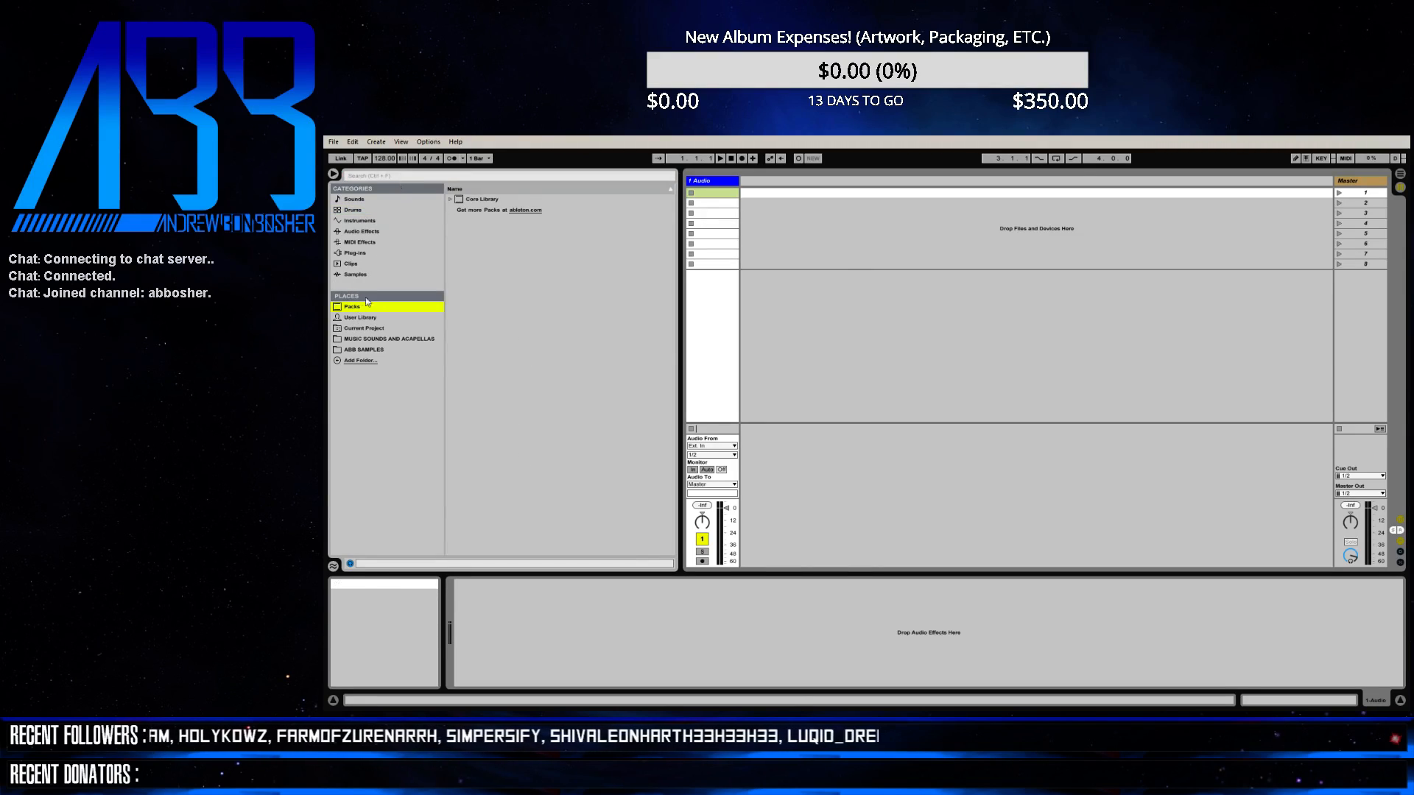
click(359, 328)
click(360, 339)
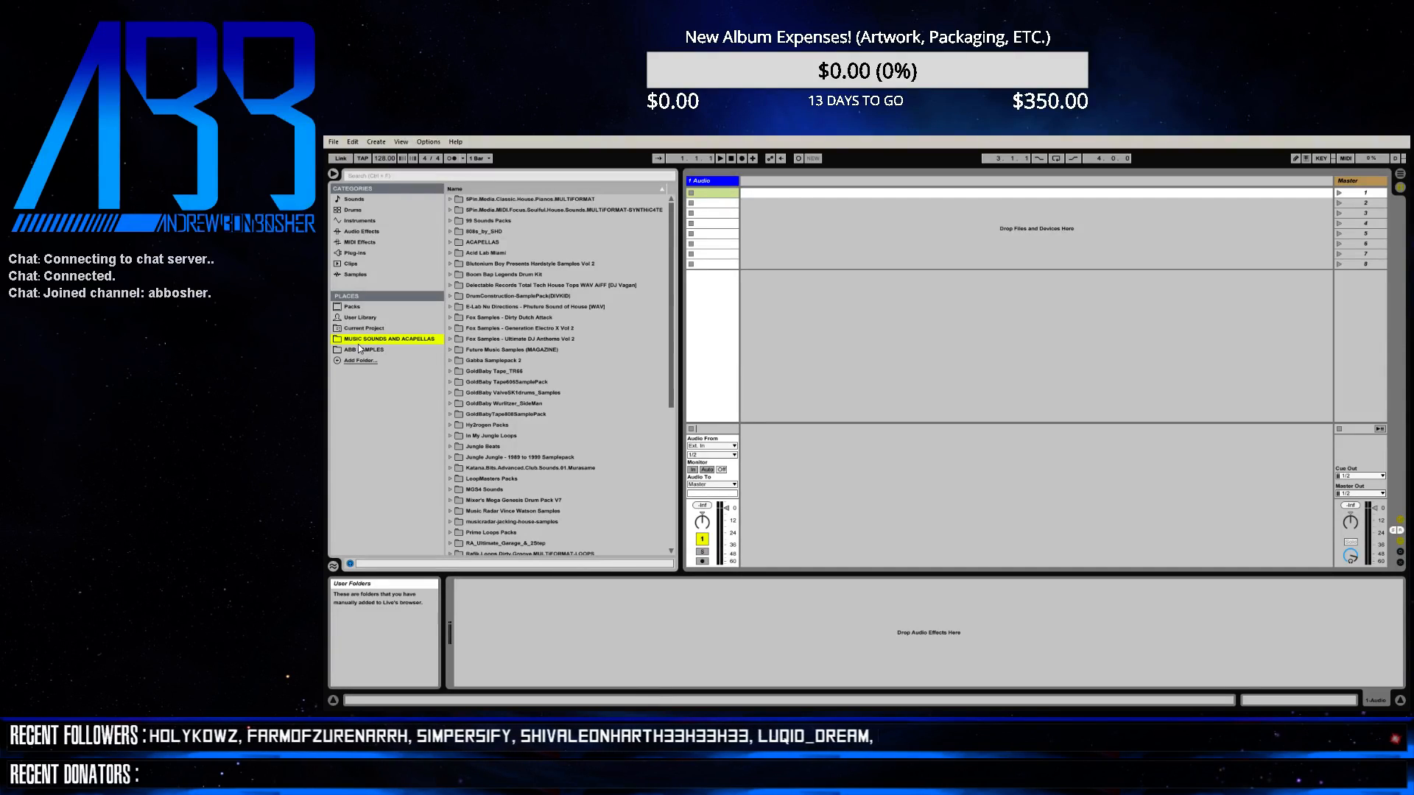
click(359, 350)
click(360, 339)
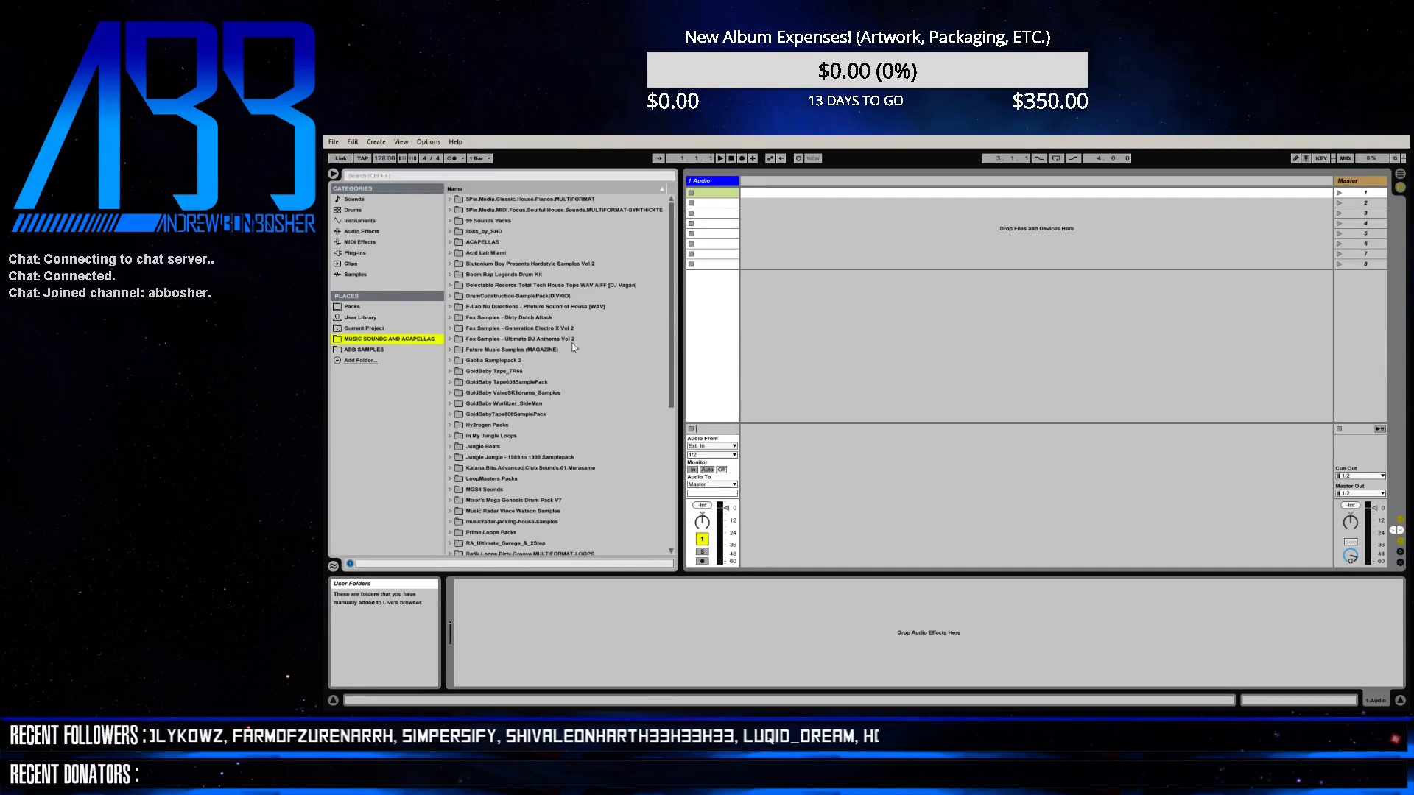
drag(676, 313, 701, 313)
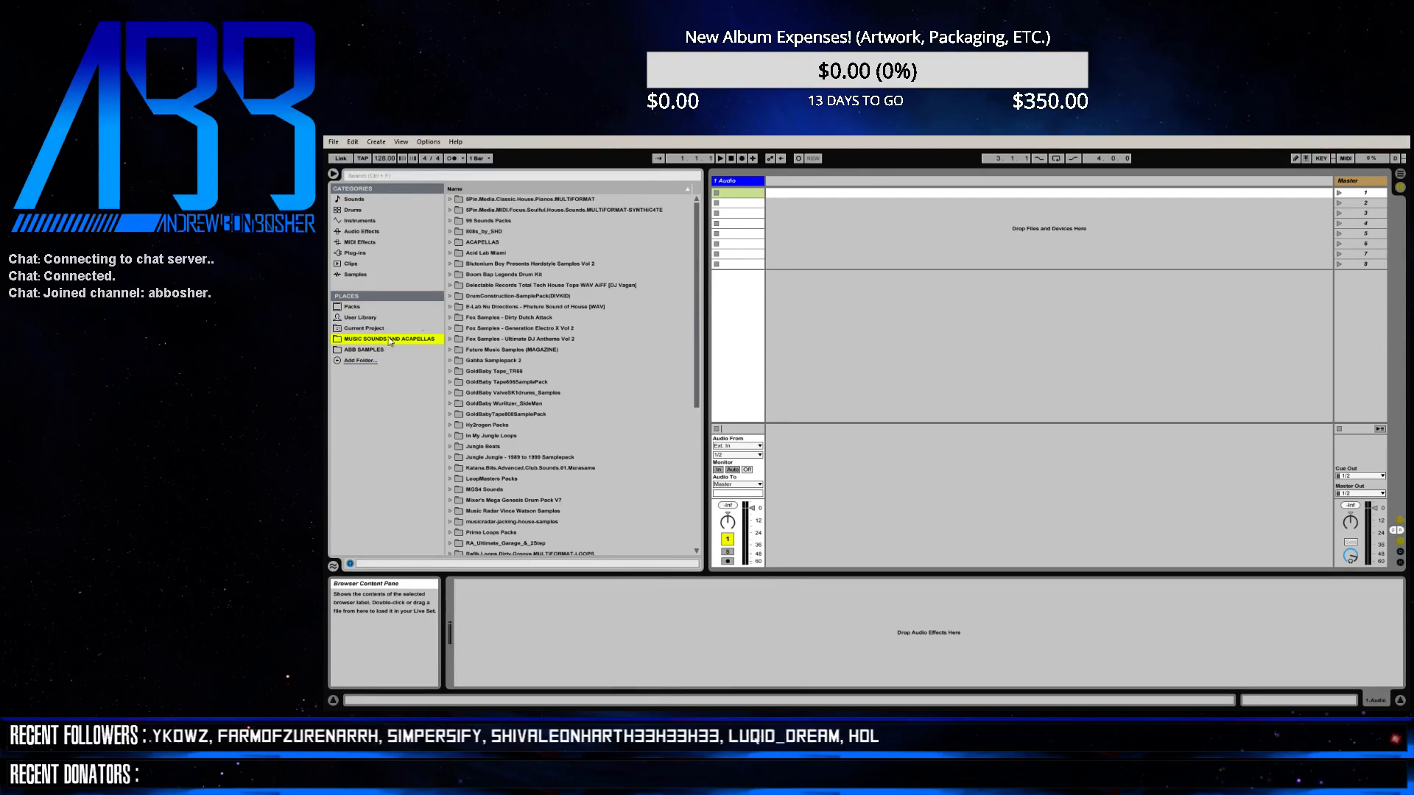
click(364, 350)
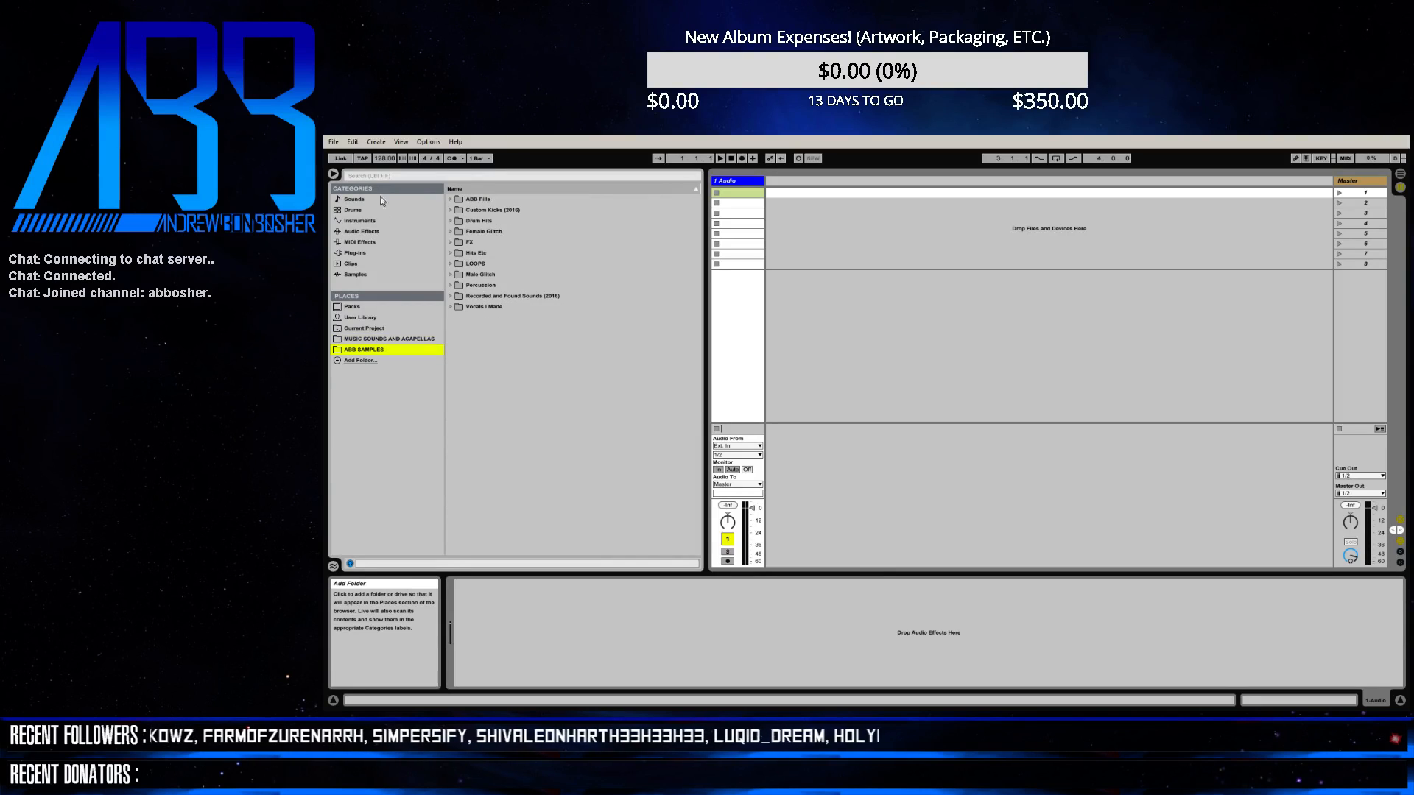
- Find Chunky House Workout -12dB.wav with the Windows file search and load it into the audio track's first clip slot
key(super)
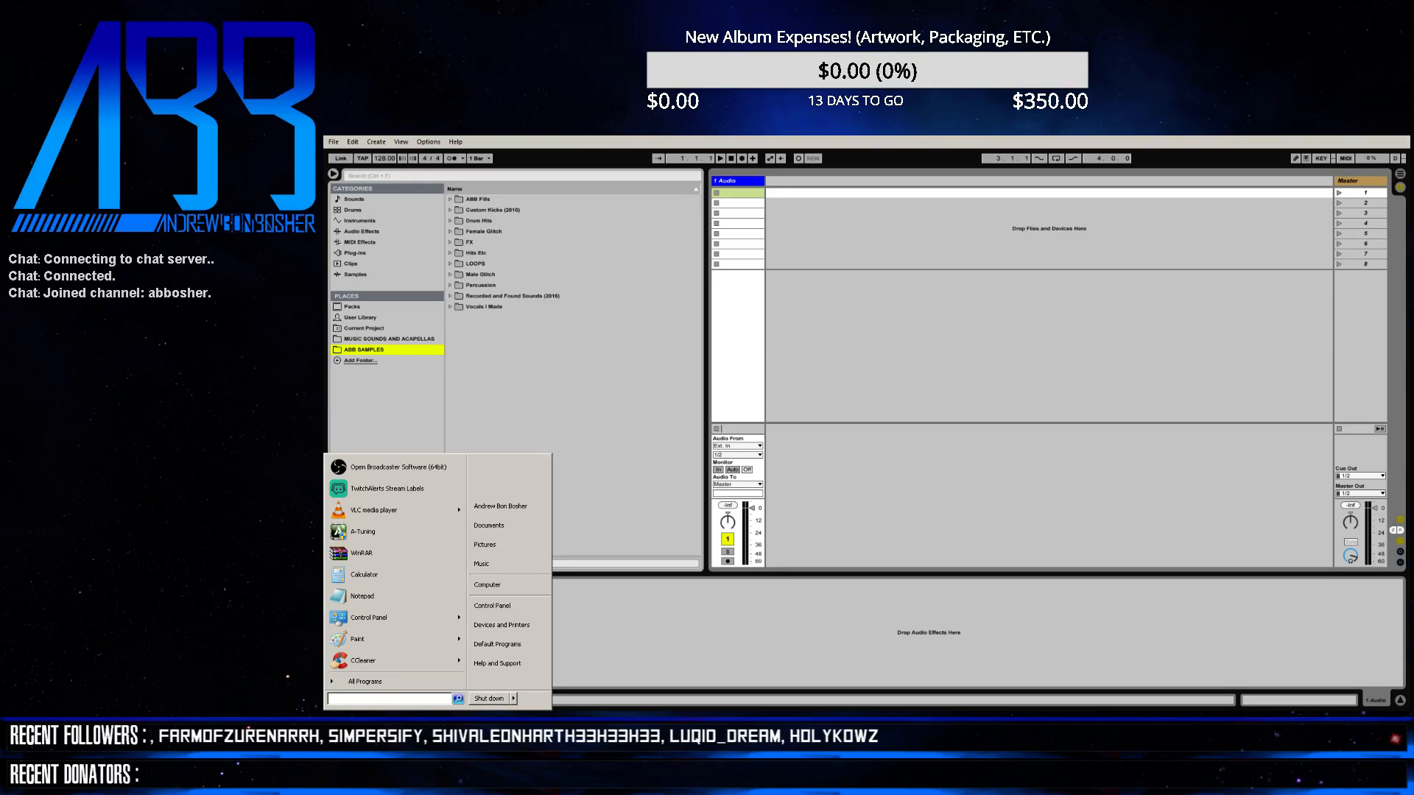
text(chunky)
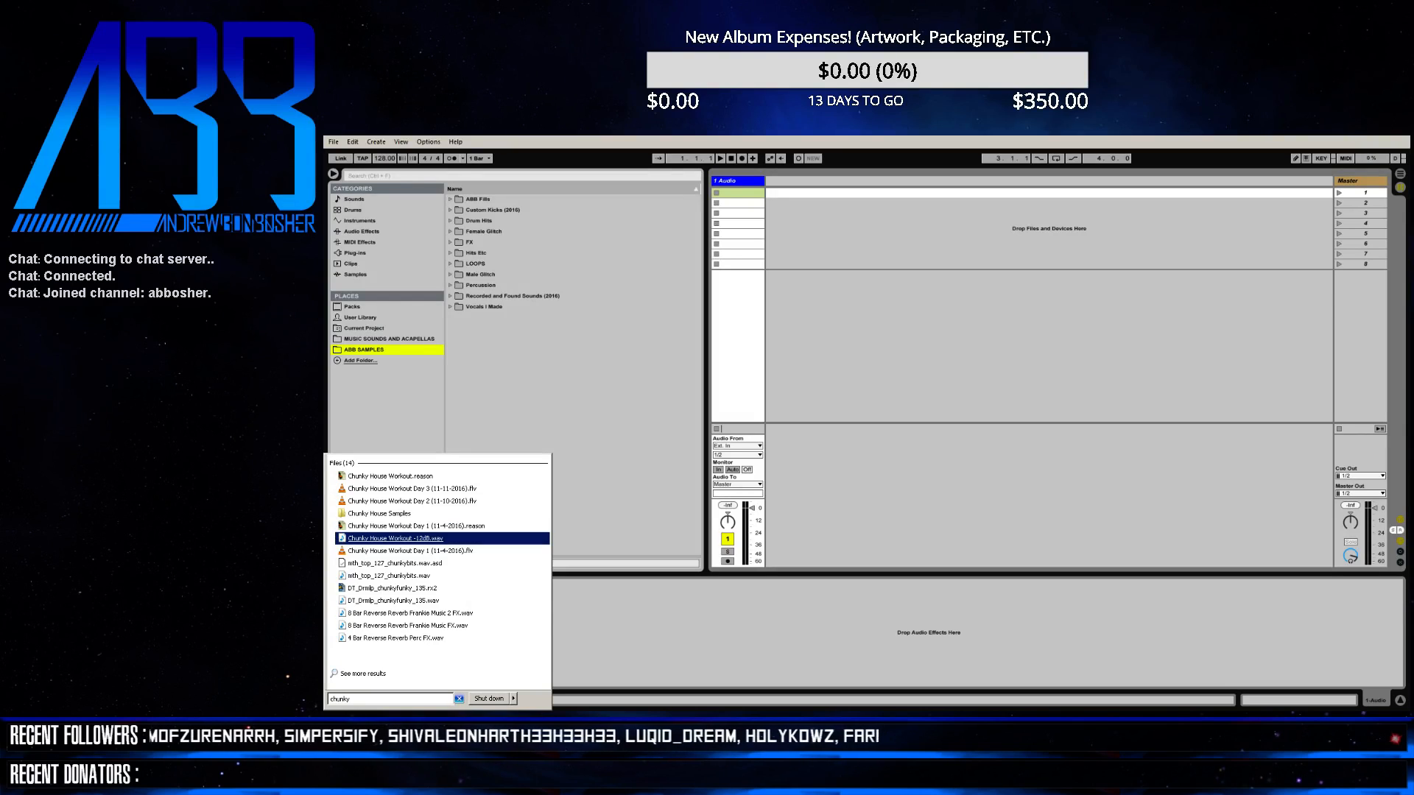
drag(390, 538, 736, 192)
click(897, 467)
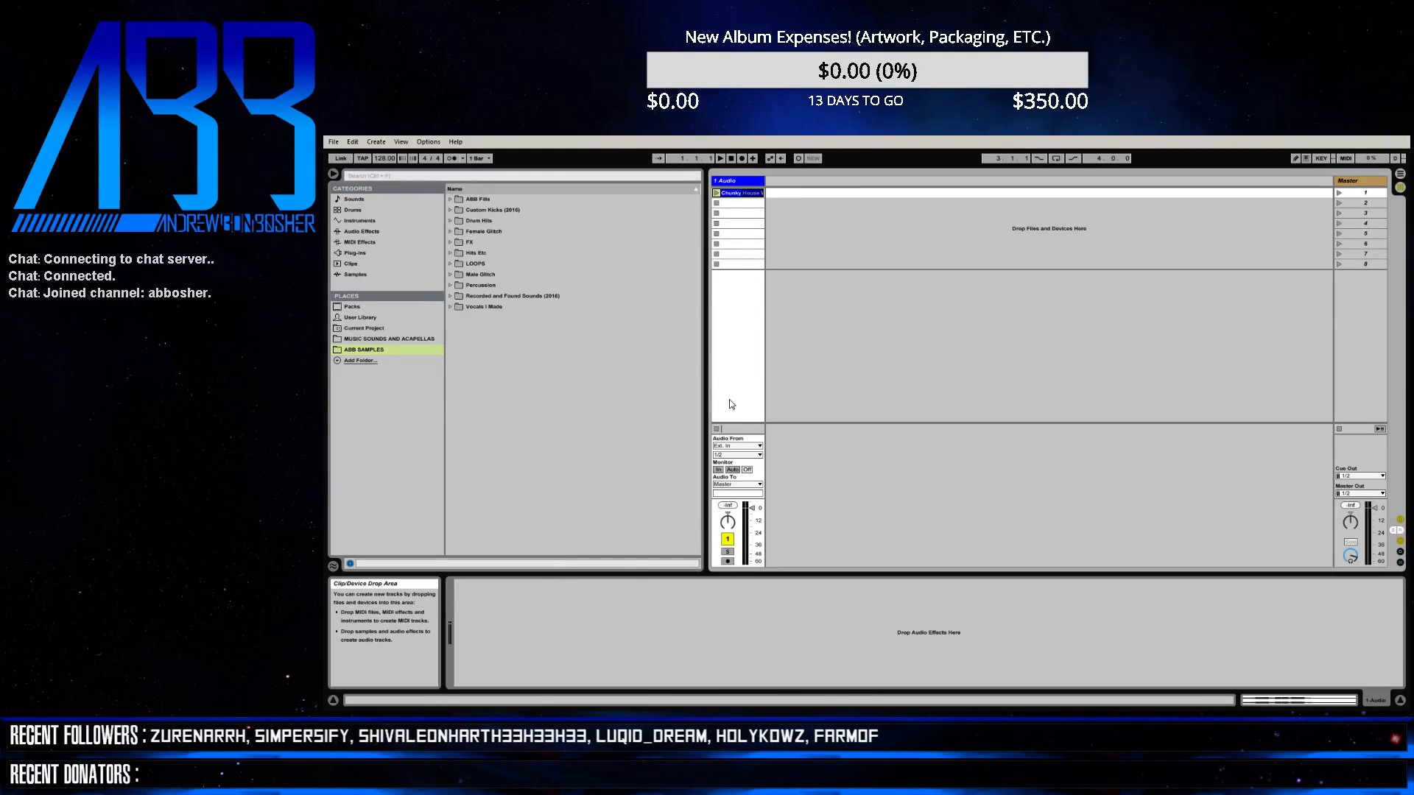
click(748, 198)
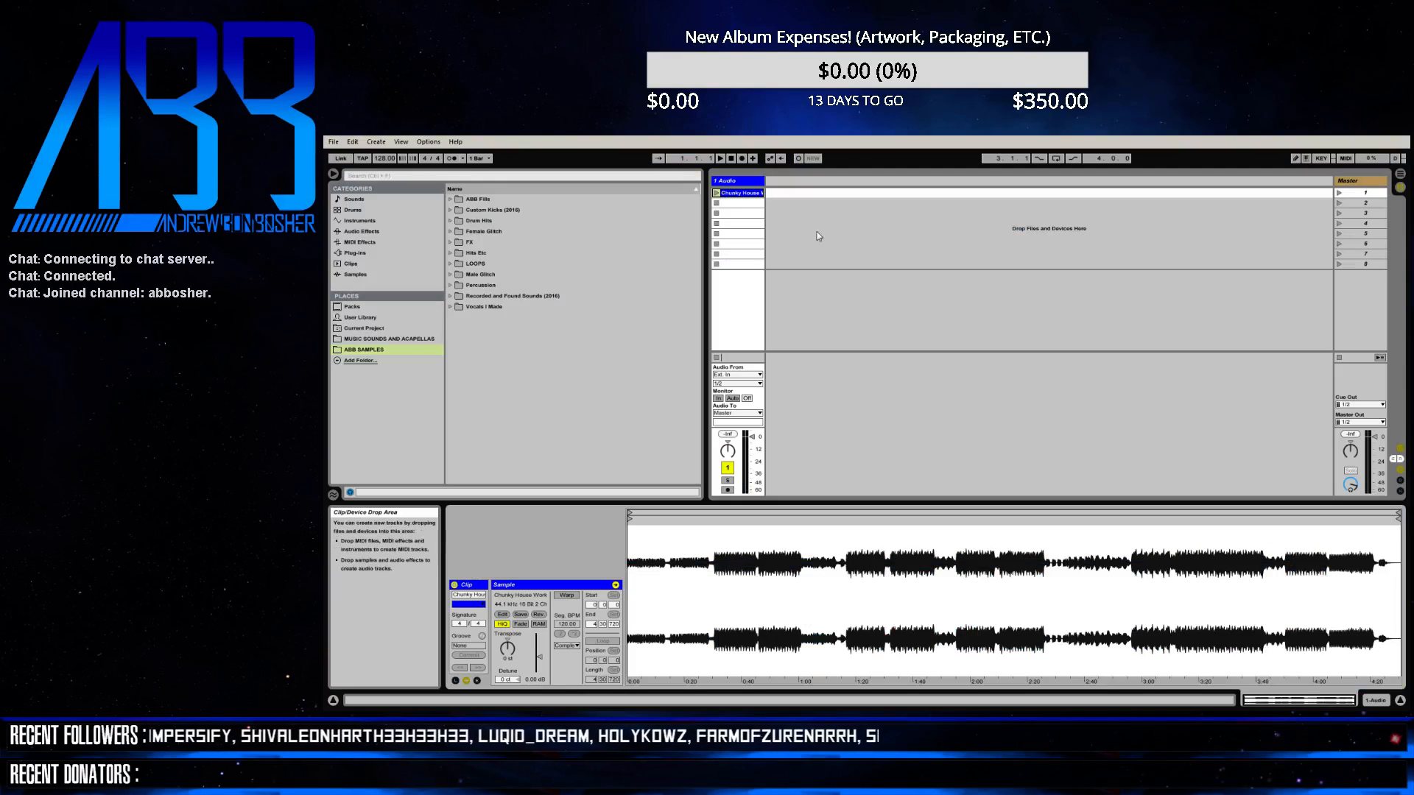
- Place the Chunky House Workout clip at the start of the audio track in the Arrangement
key(Tab)
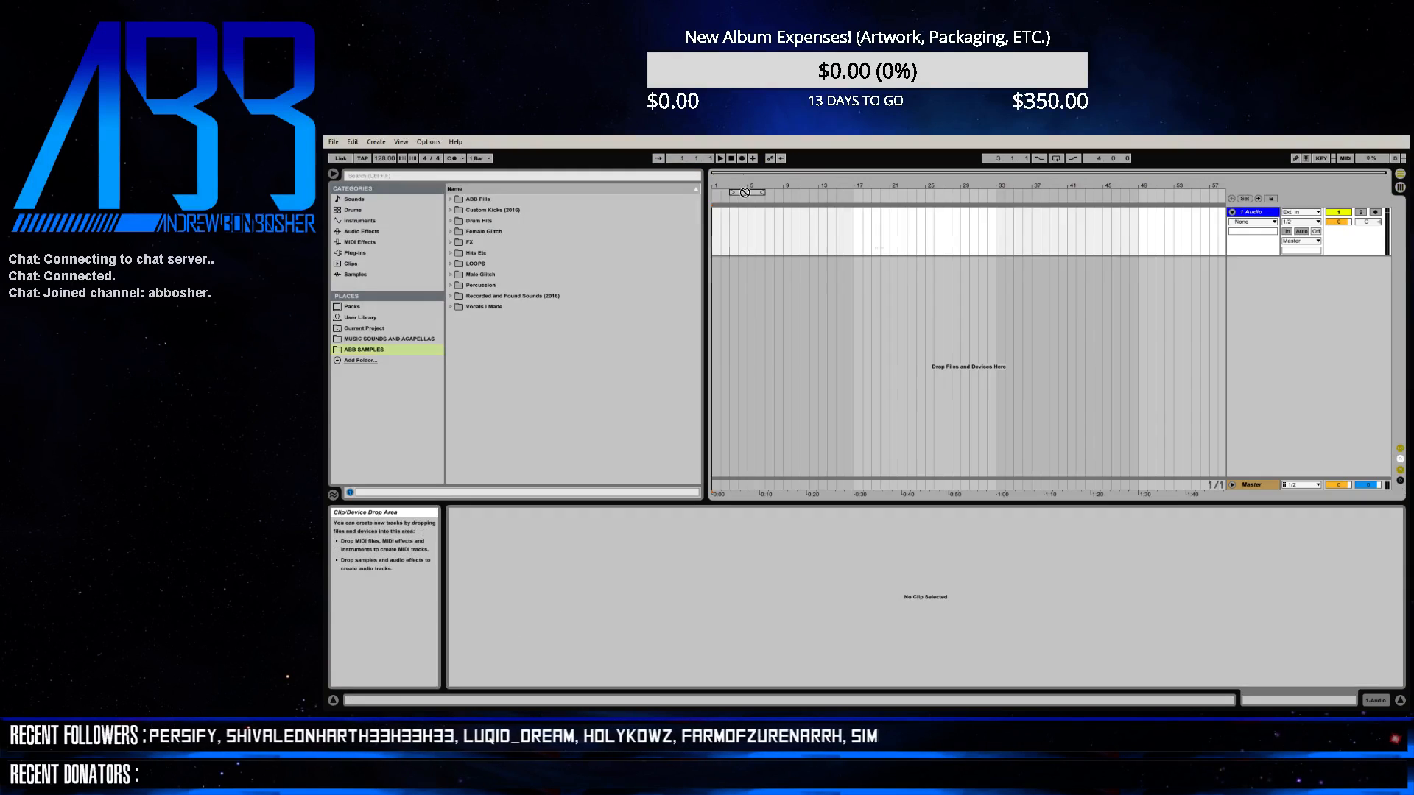
drag(717, 240, 718, 240)
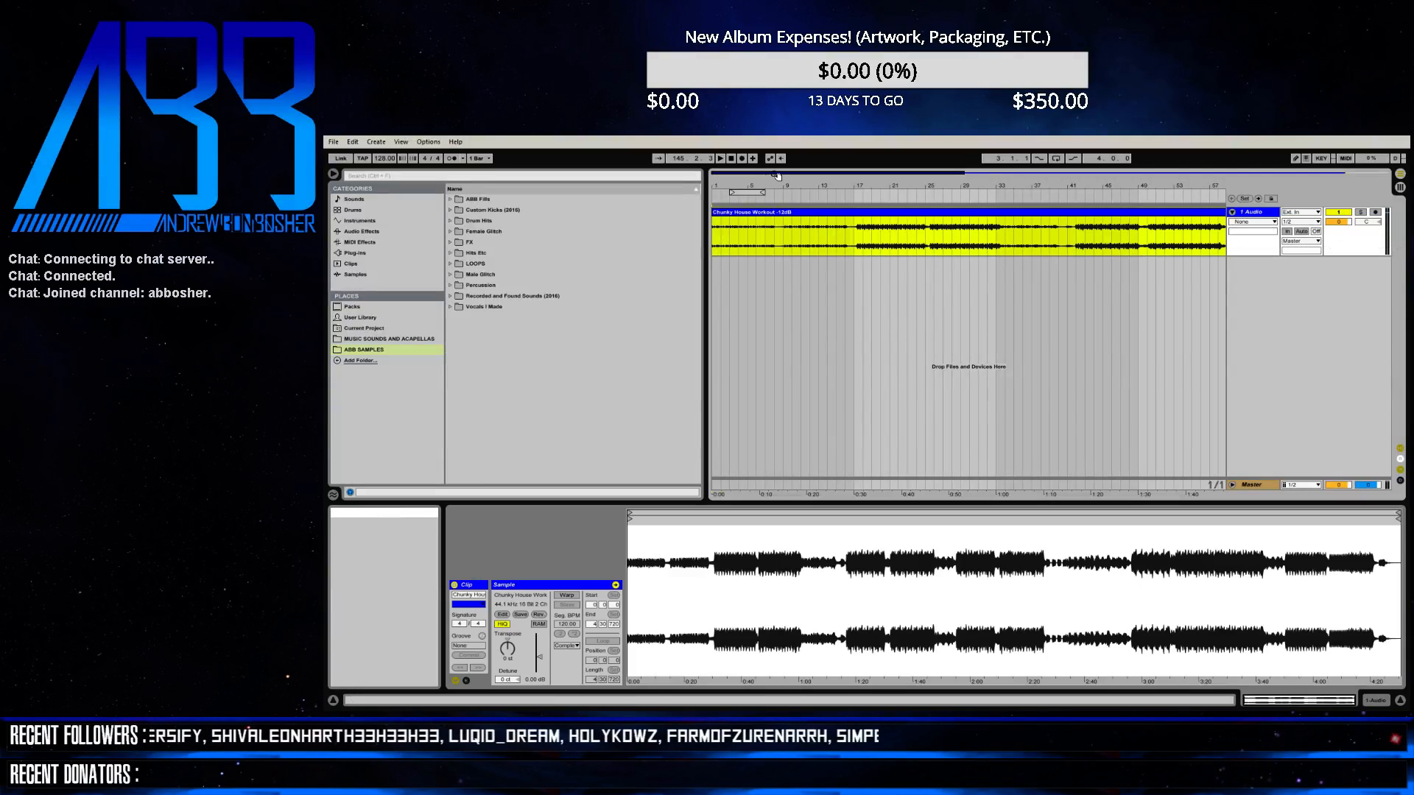
drag(776, 175, 882, 176)
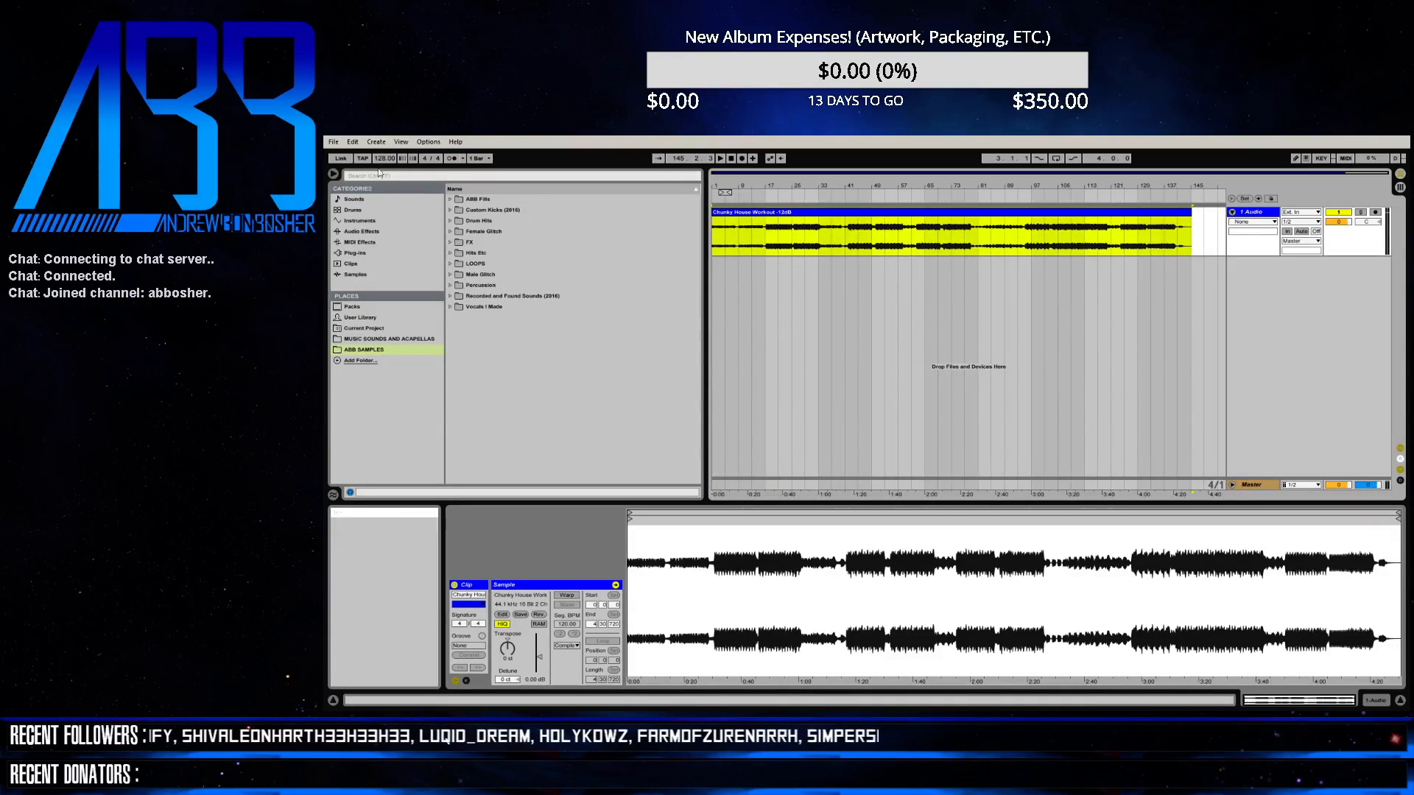
- Set the song tempo to 125 BPM and start a new Live set without saving the changes
drag(385, 158, 385, 170)
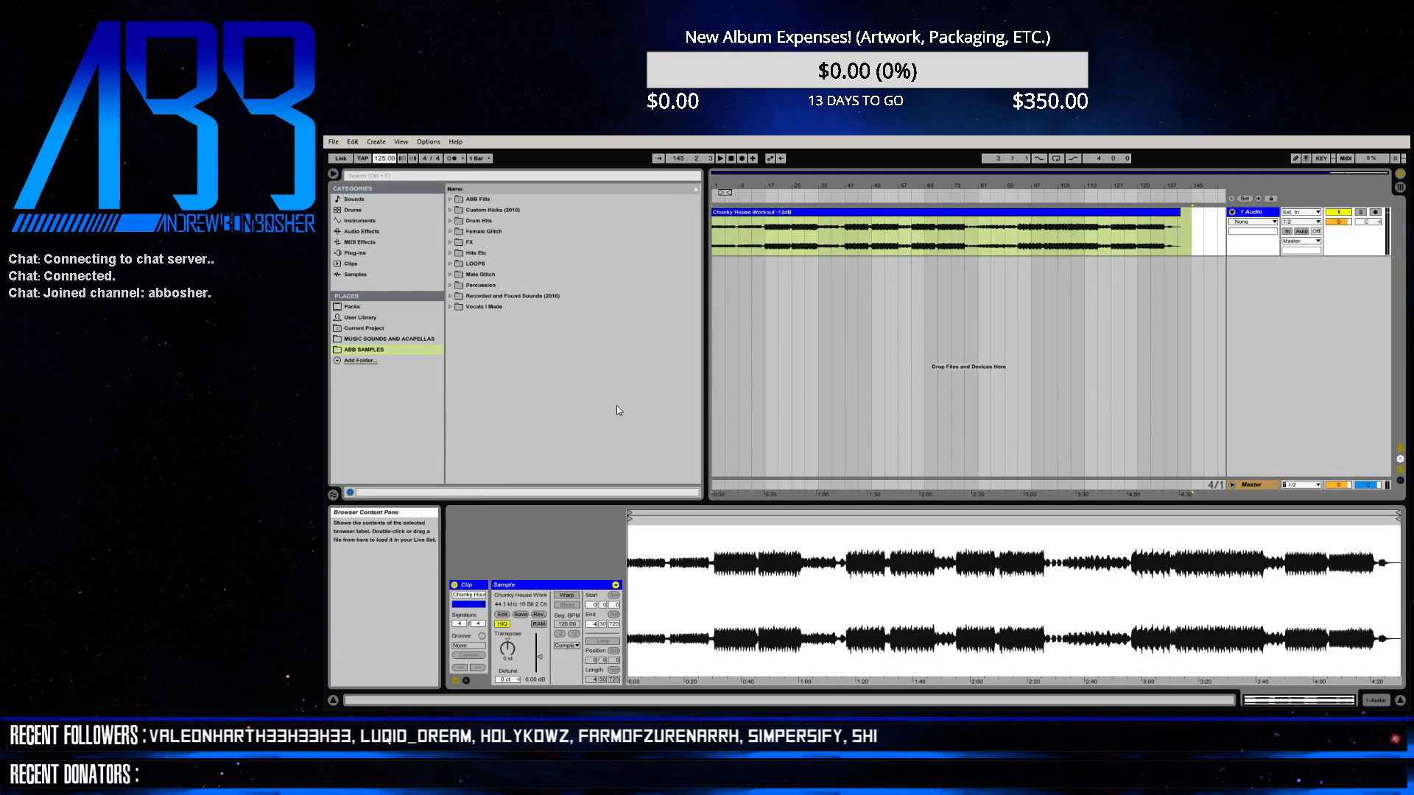
key(ctrl+n)
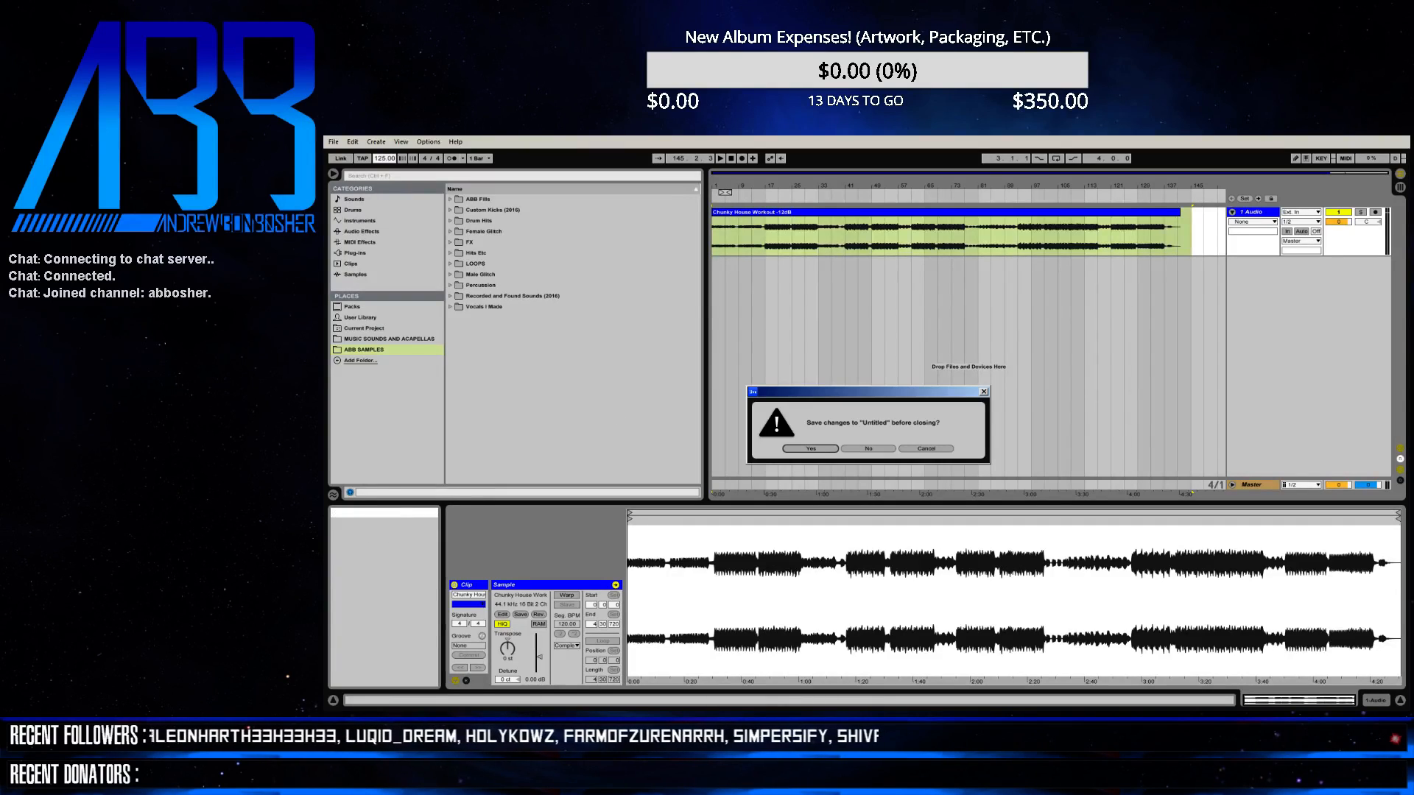
key(n)
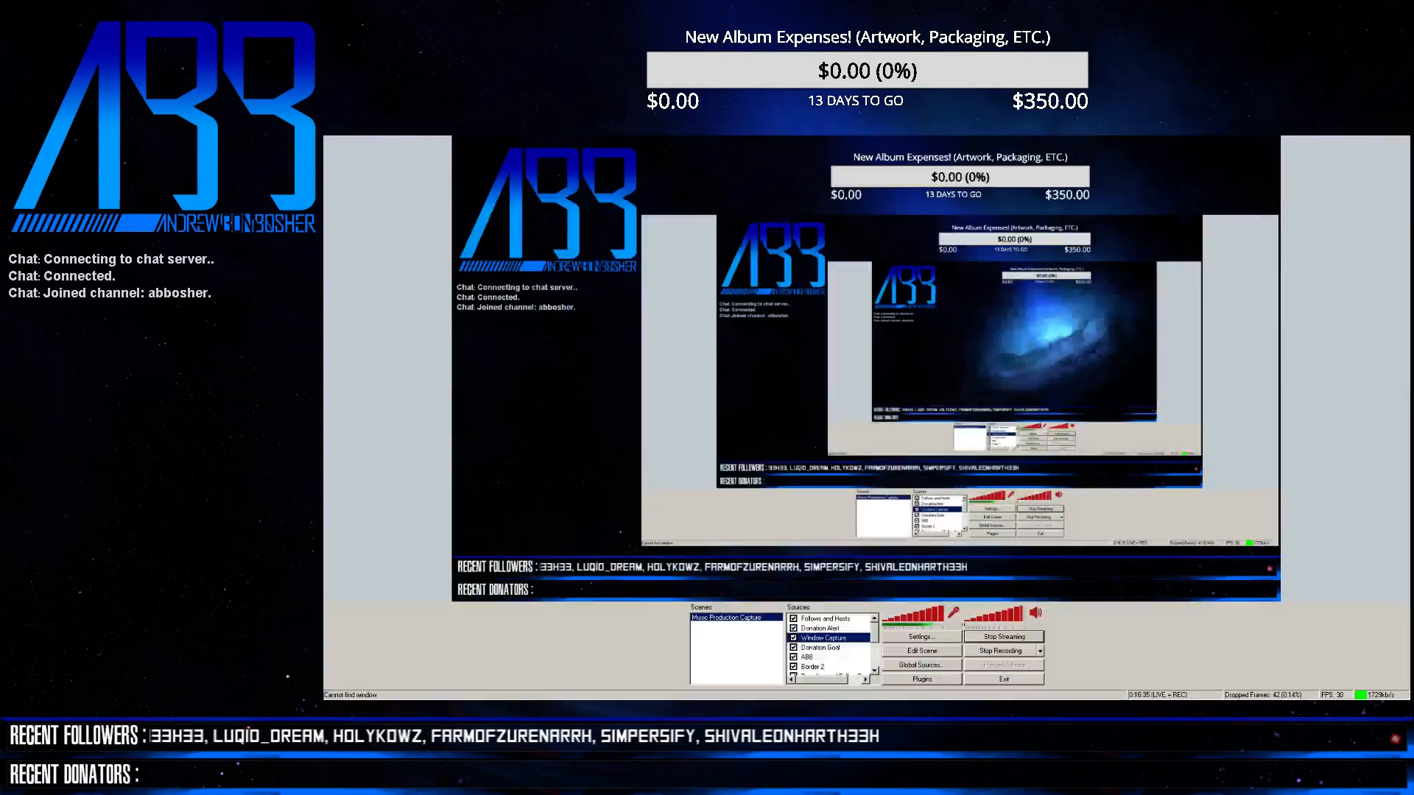
key(alt+Tab)
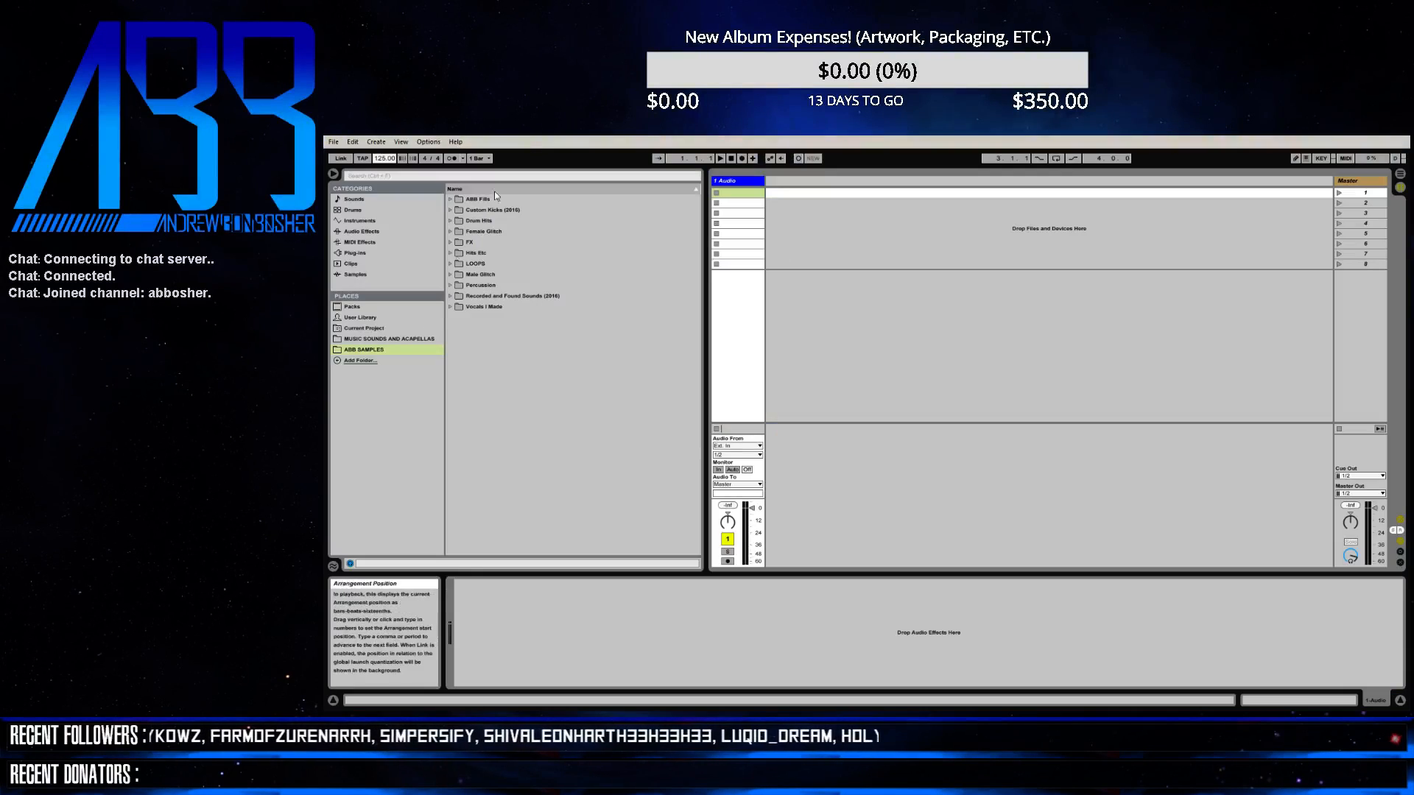
- Search Windows for "chunky", add Chunky House Workout -12dB.wav to the audio track's first clip slot, and show its waveform
key(super)
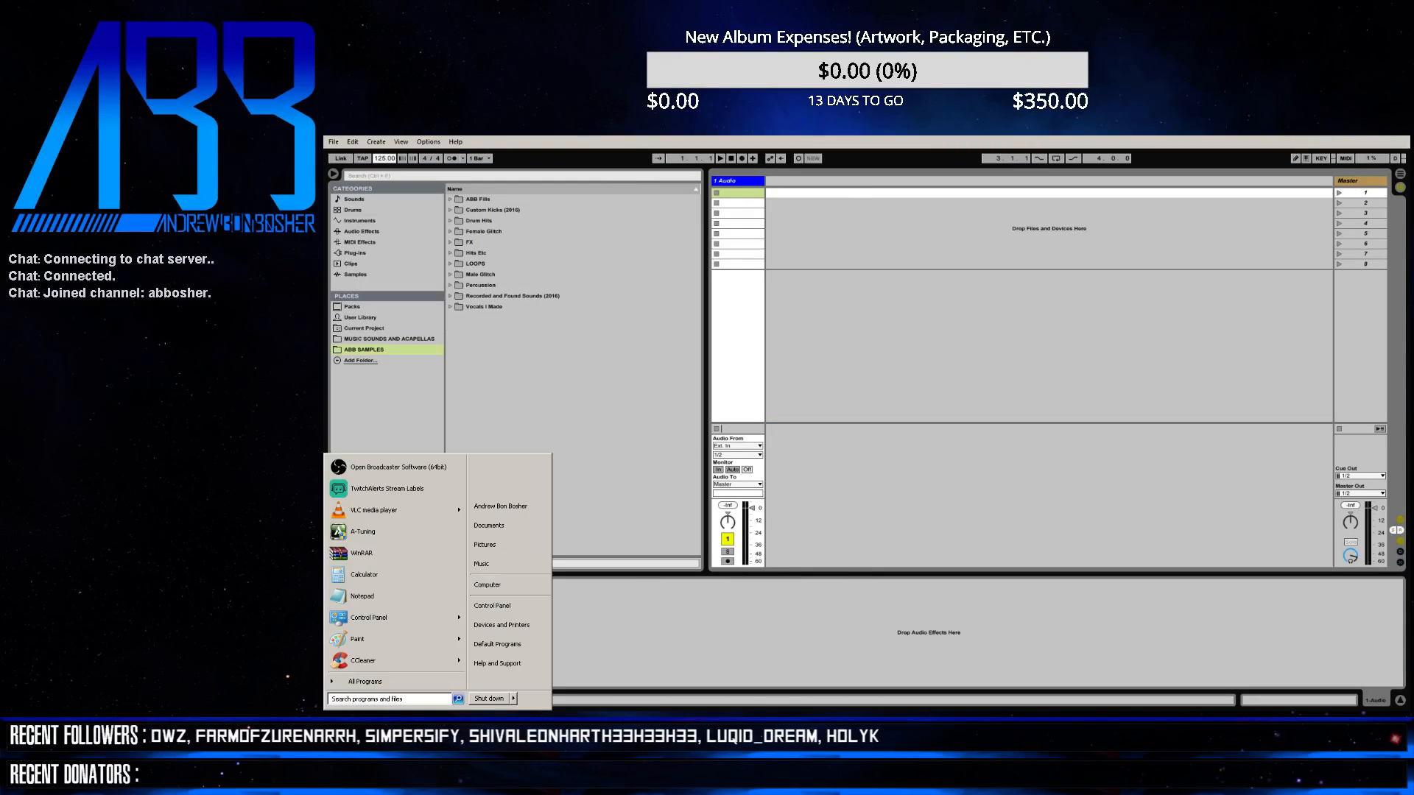
text(chunky)
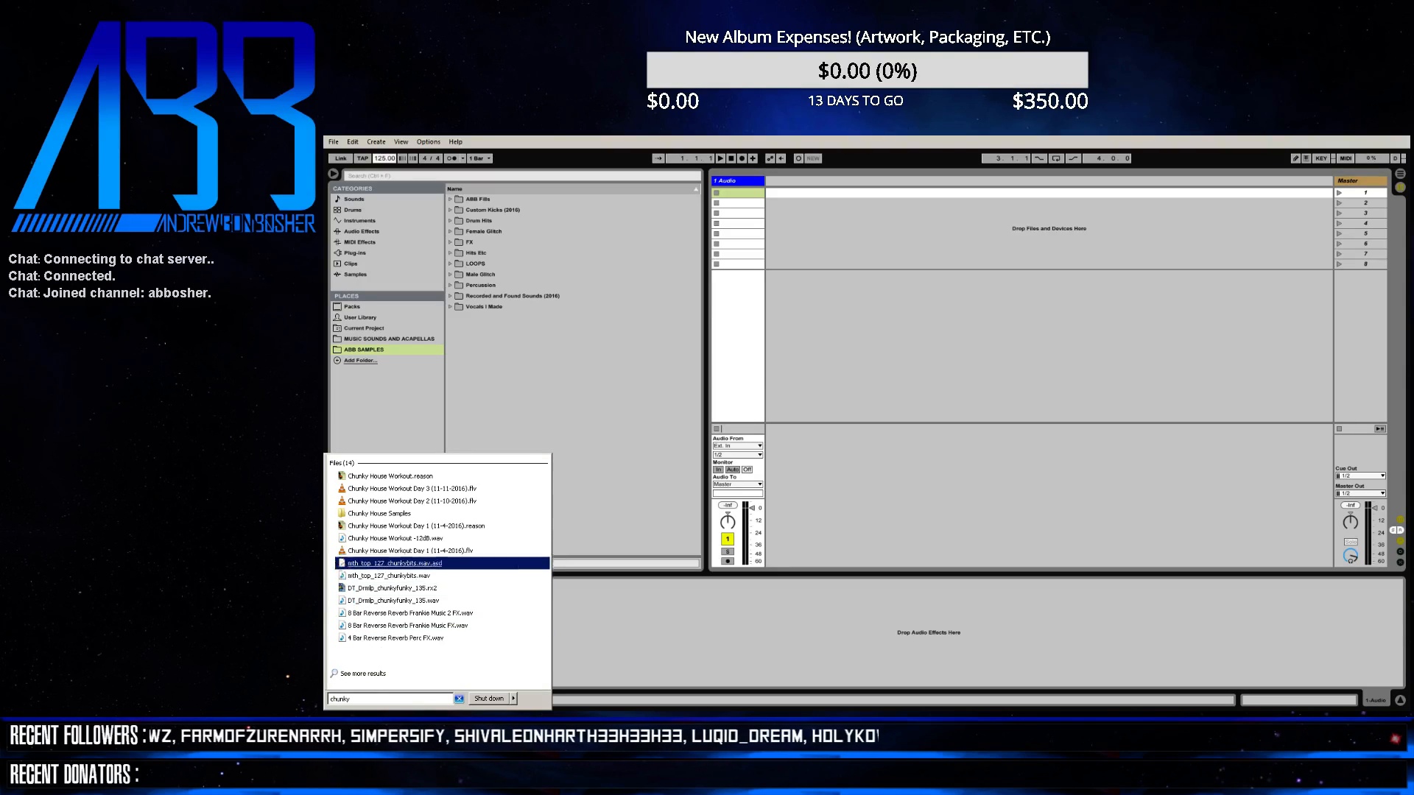
drag(394, 538, 738, 193)
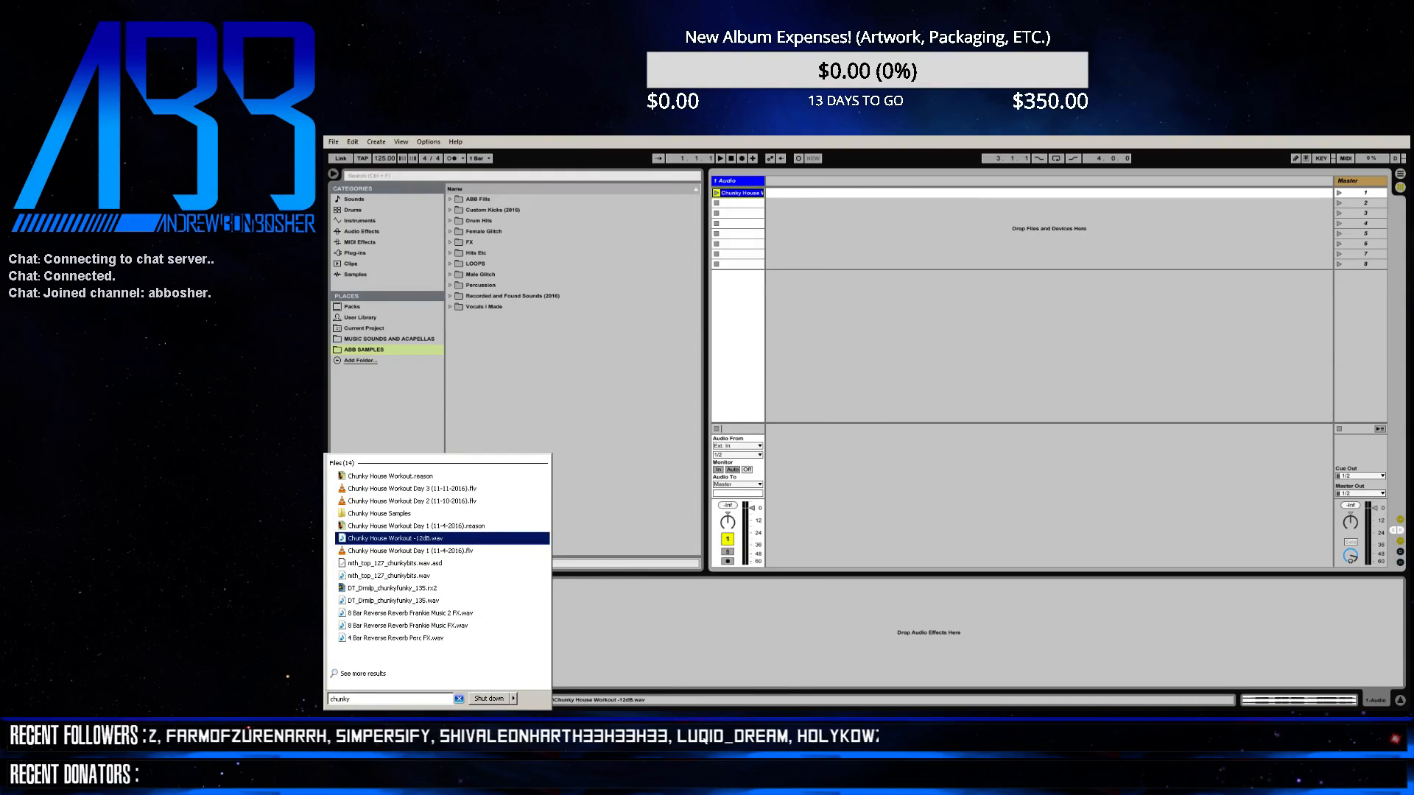
click(740, 194)
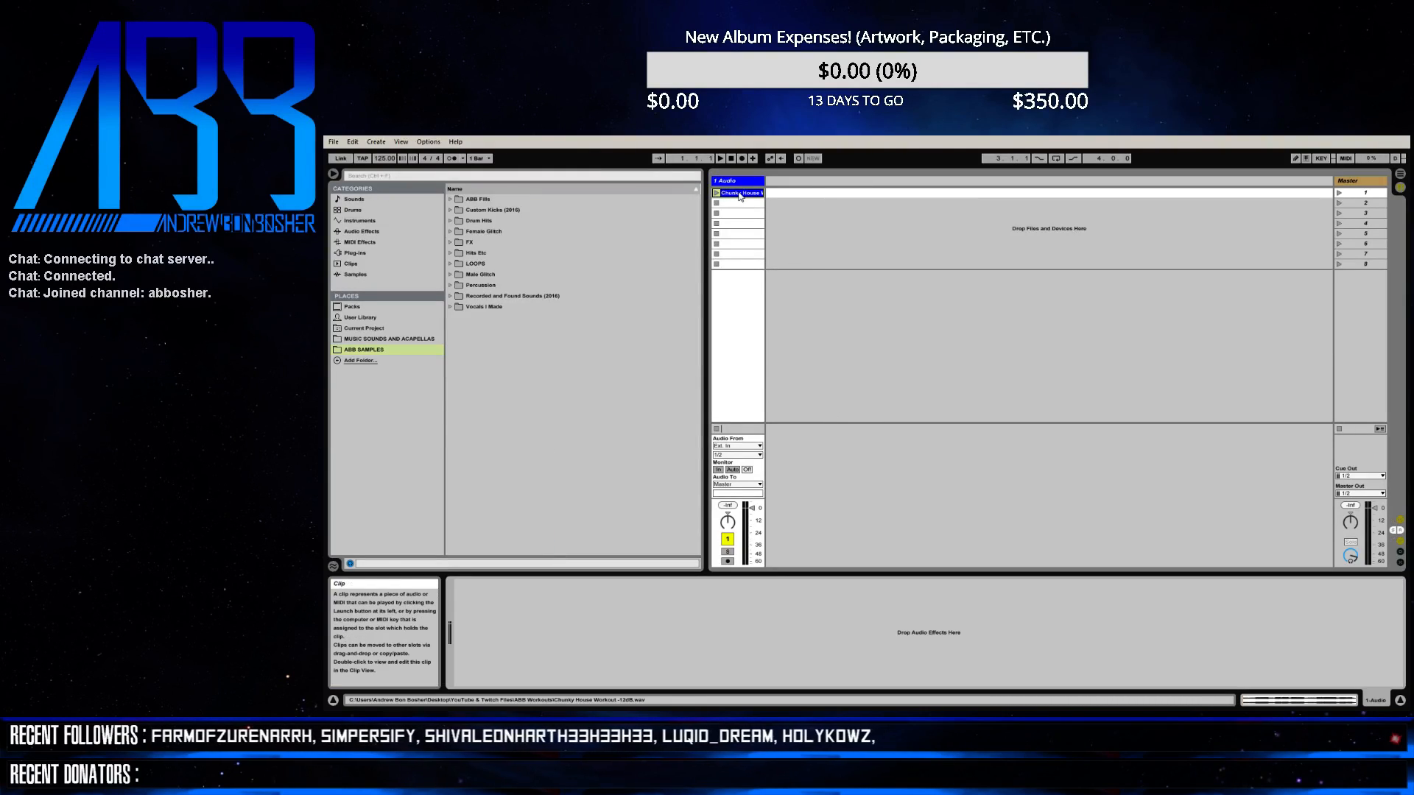
double_click(739, 195)
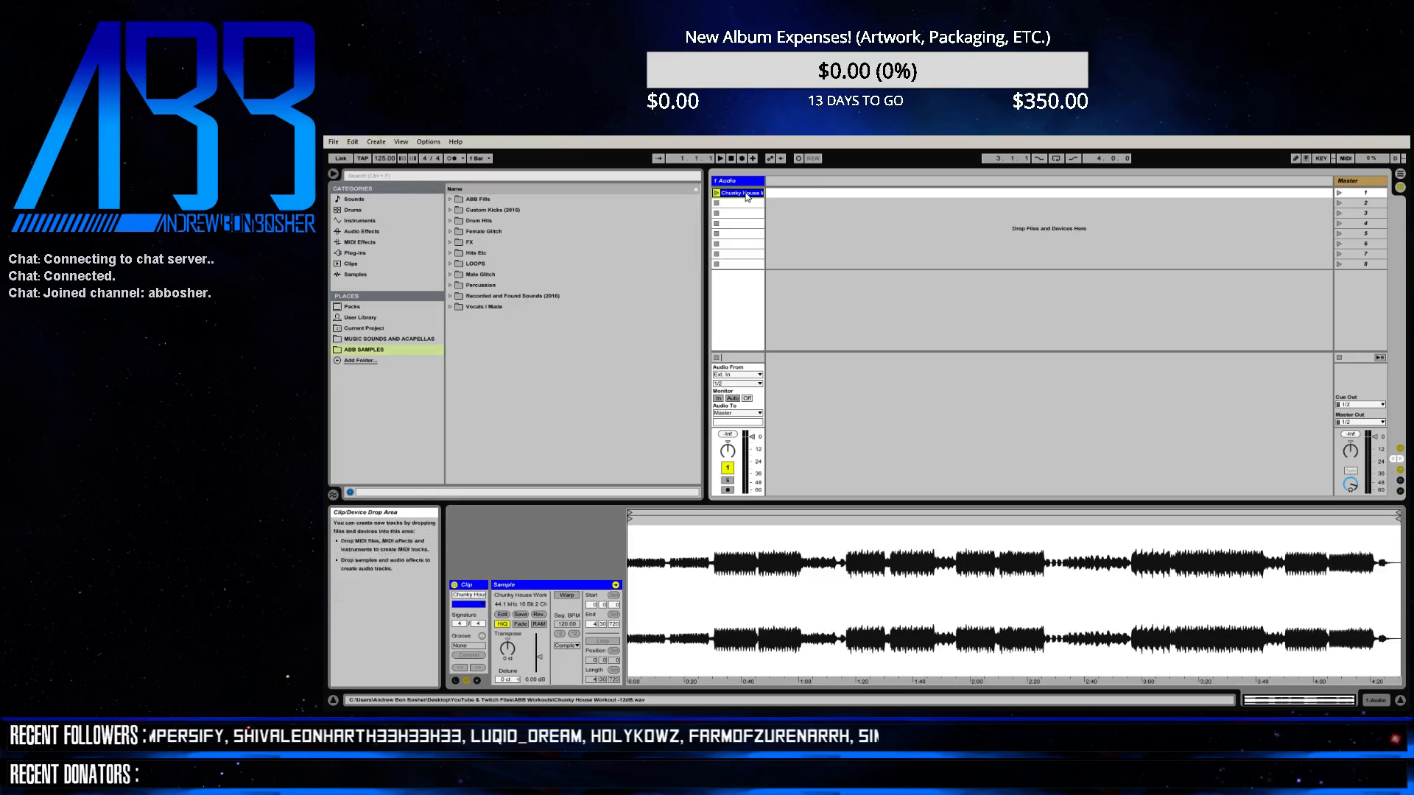
- Move the loaded WAV clip from its session slot to the beginning of the audio track in the Arrangement
key(Tab)
click(724, 227)
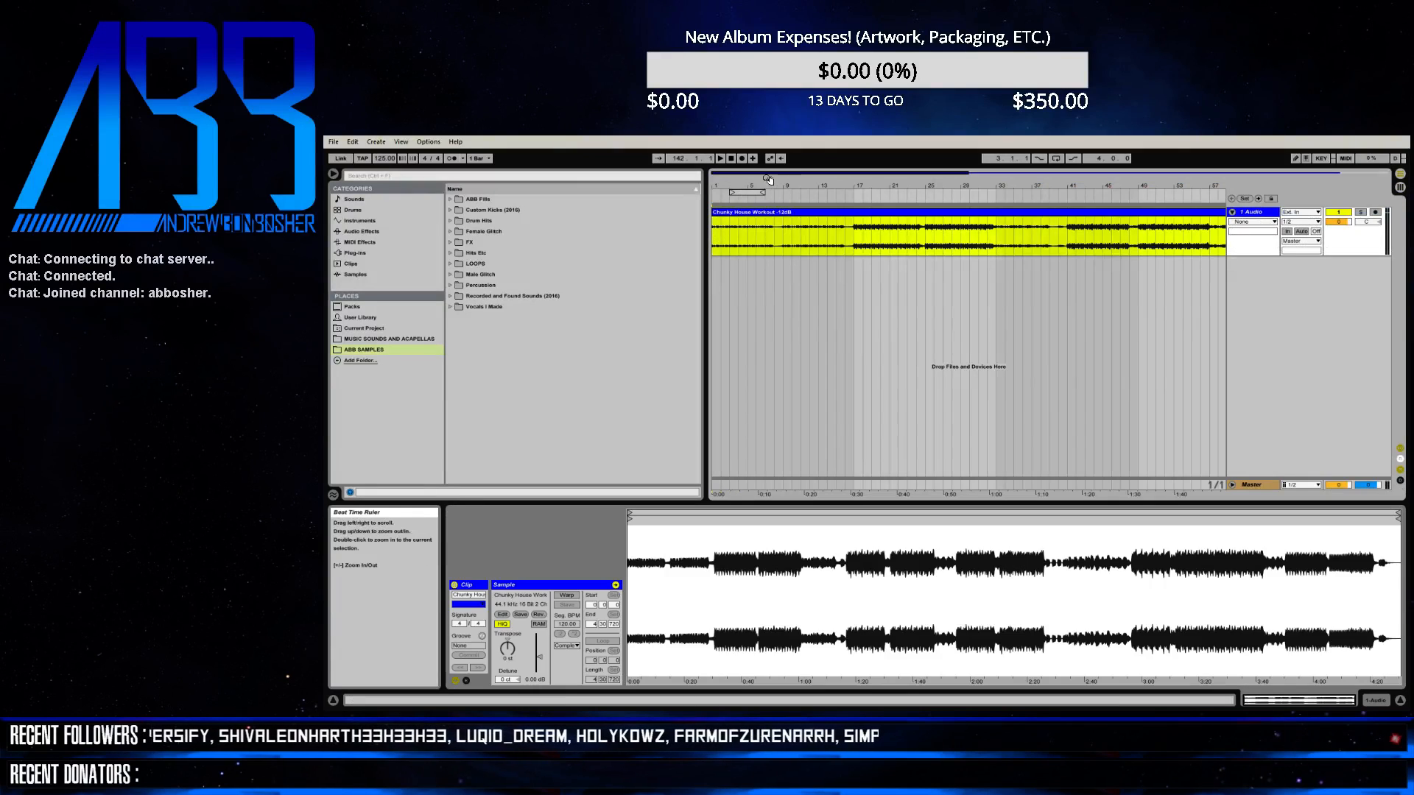
key(z)
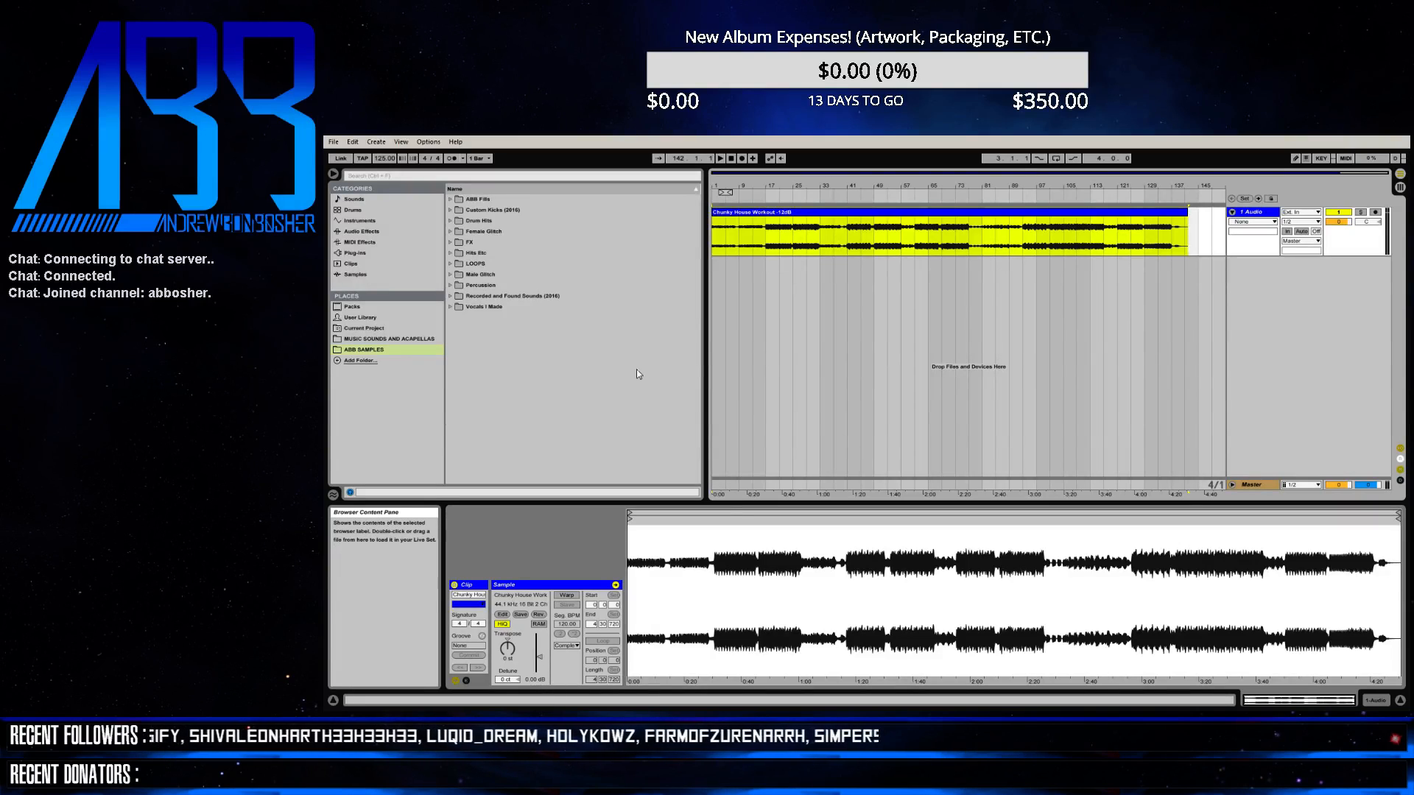
- Unfold the Master track and recolour it, trying blue before settling on a lighter teal-blue
click(1231, 485)
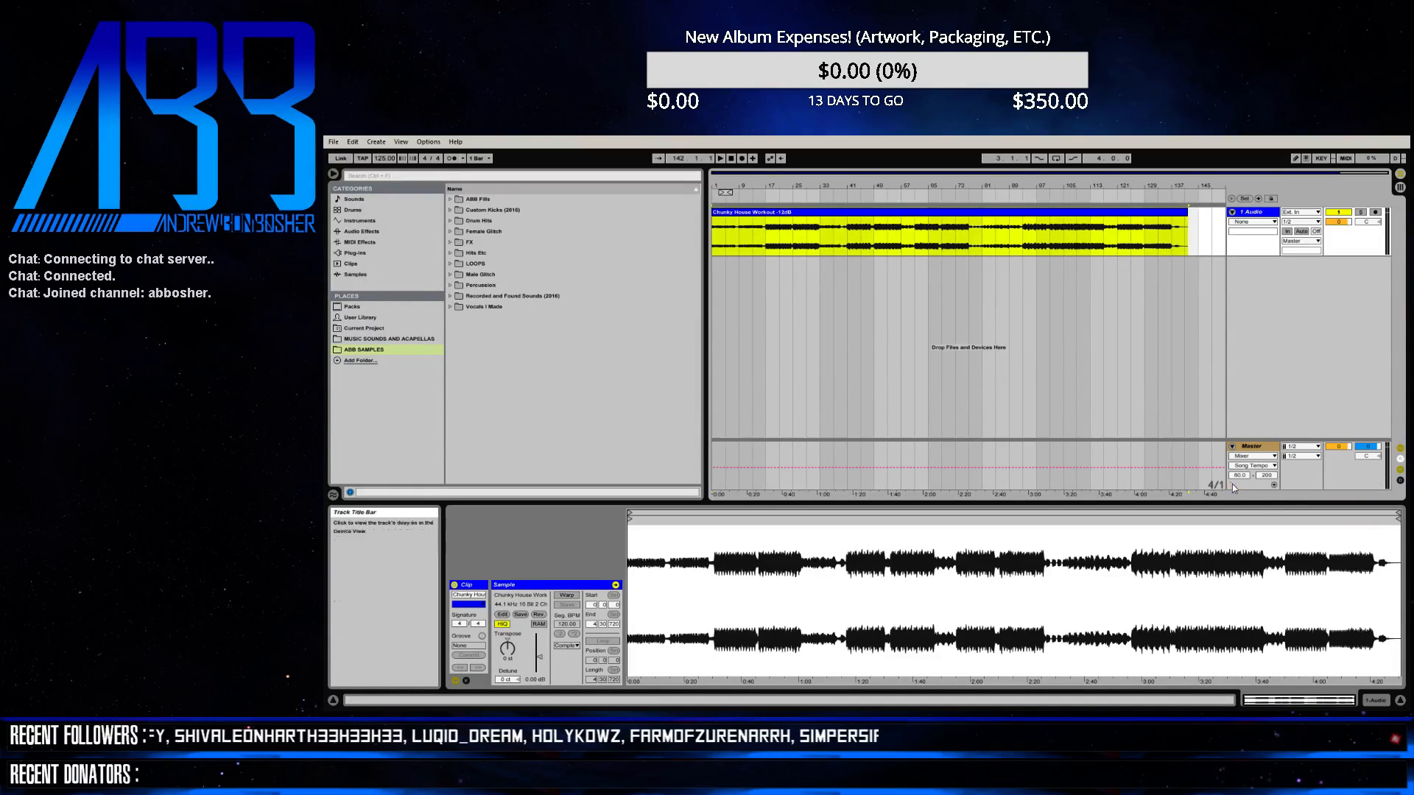
click(1248, 449)
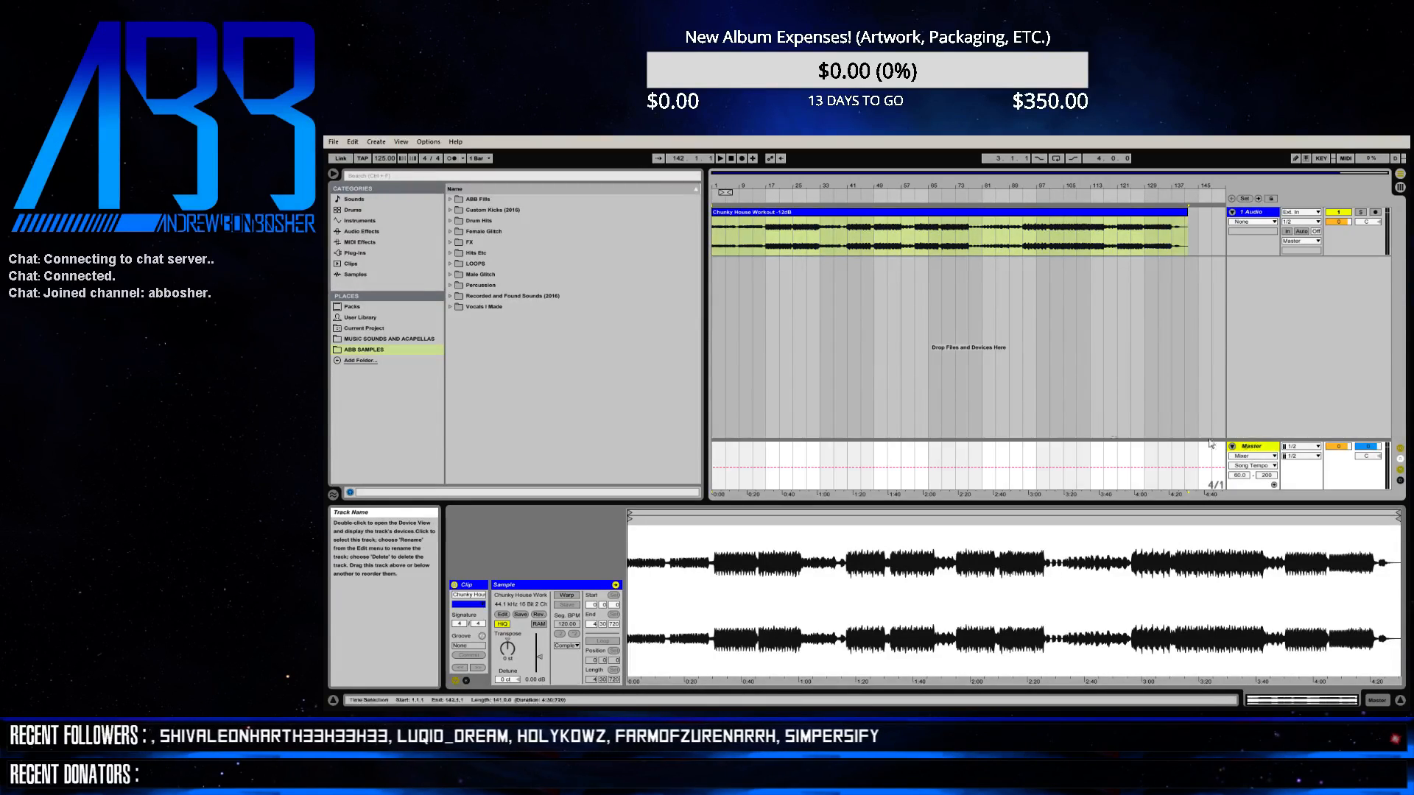
right_click(1248, 451)
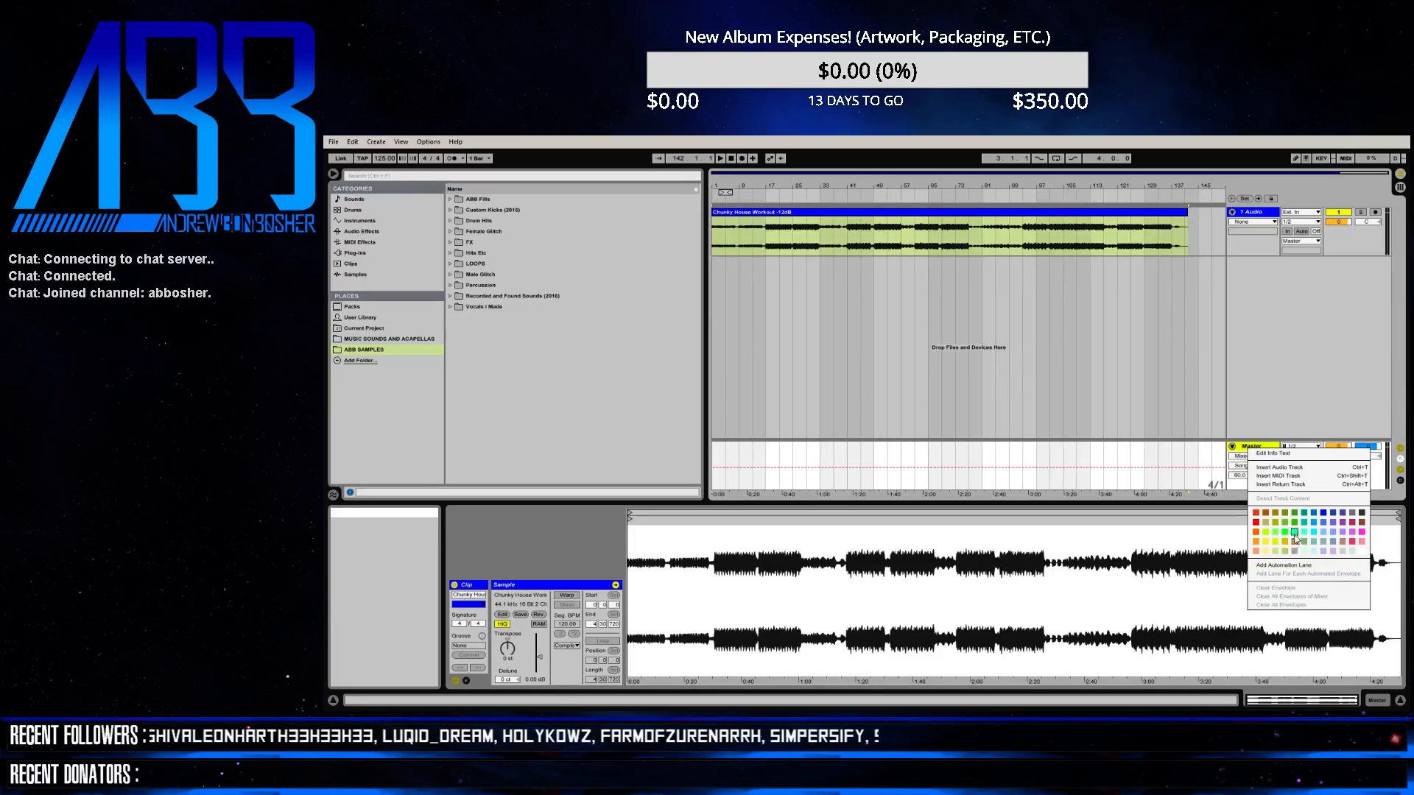
click(1306, 515)
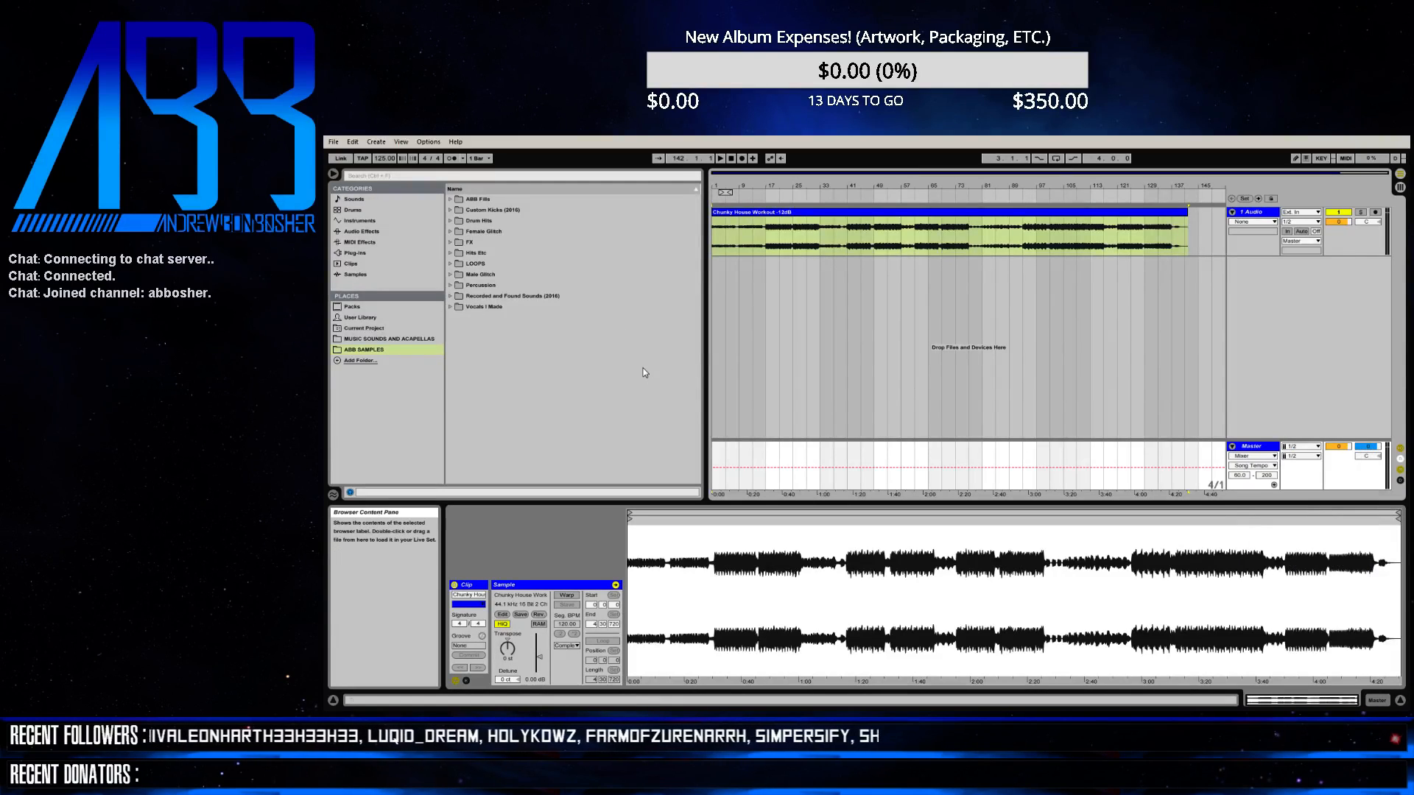
right_click(1251, 449)
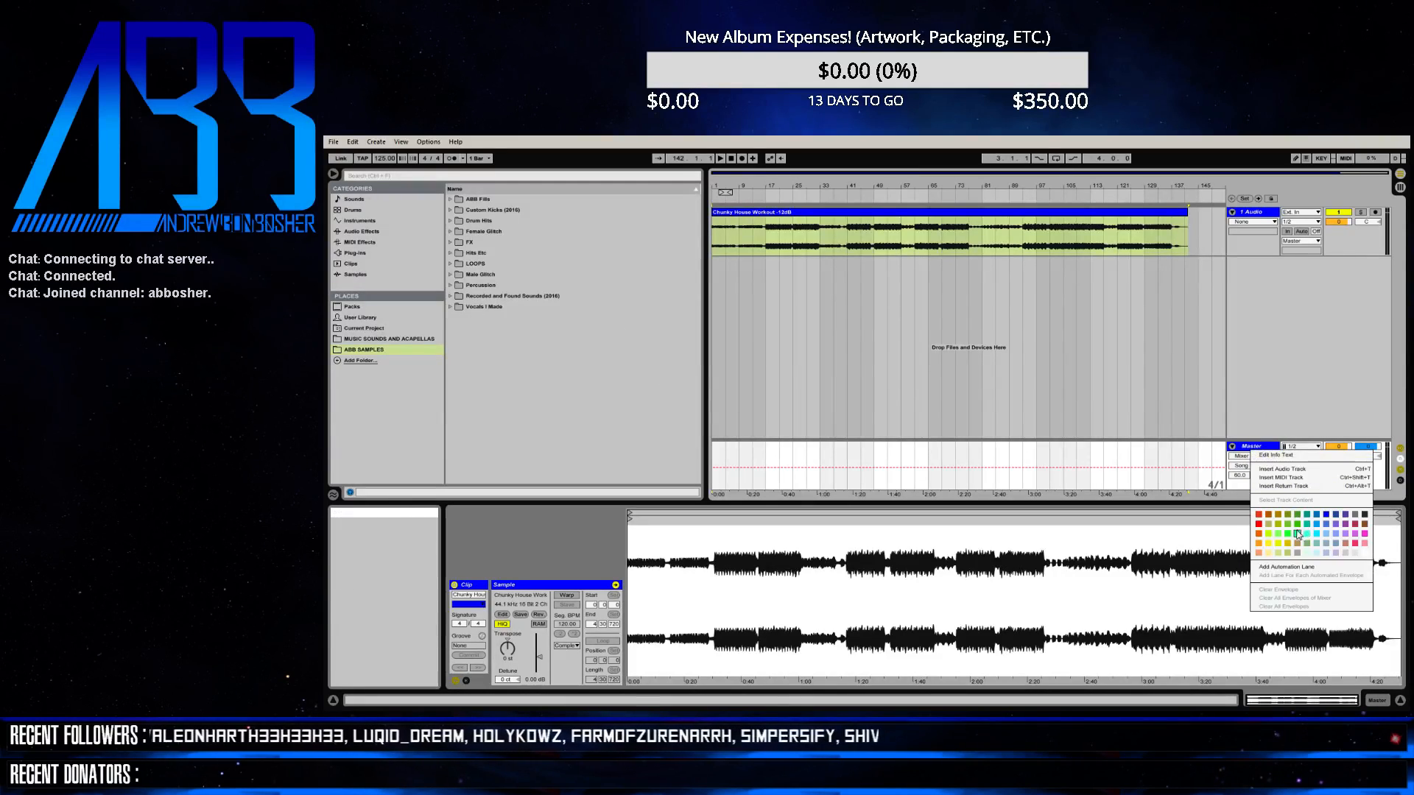
click(1316, 515)
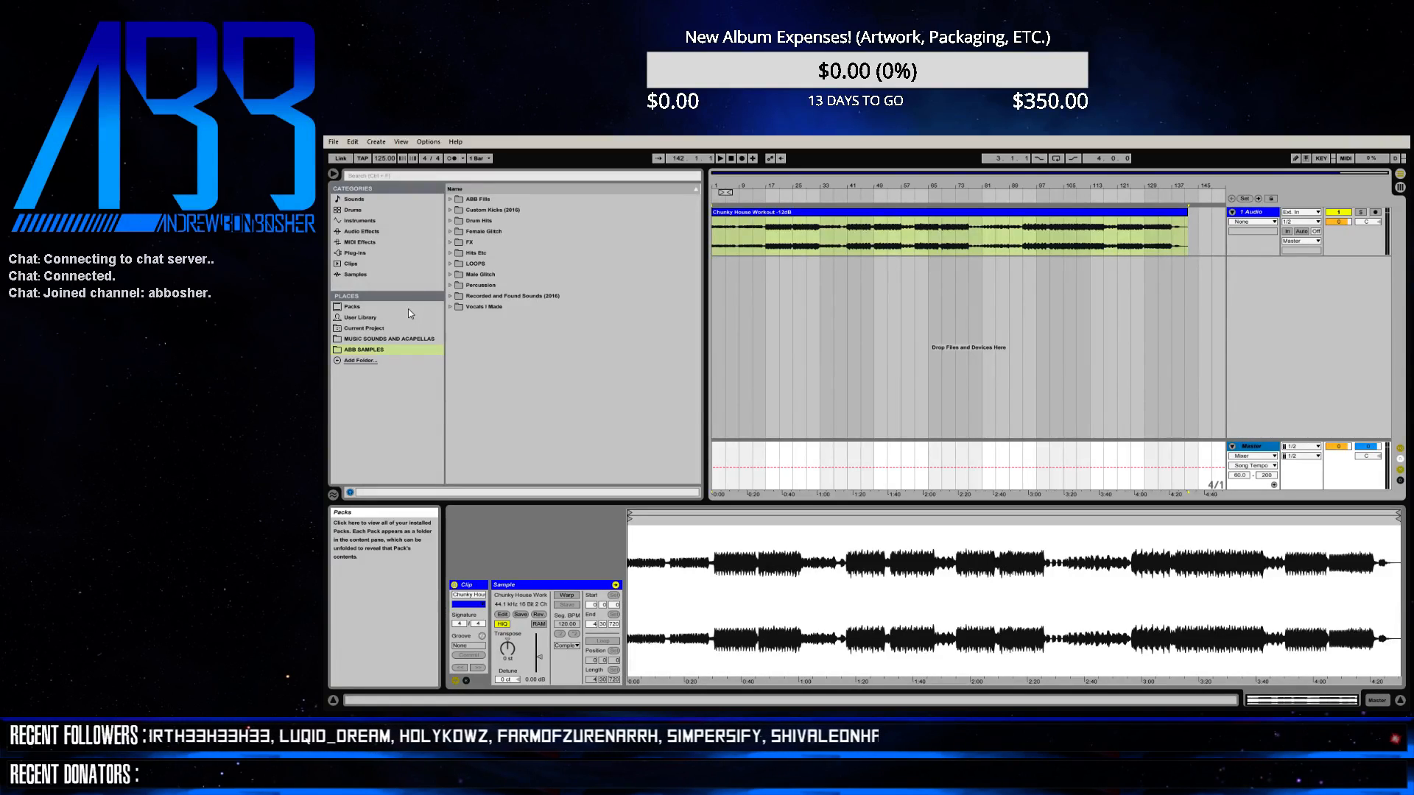
- Load the iZotope Ozone 4 plug-in onto the Master track, dismiss its preset manager and close the plug-in window
click(361, 254)
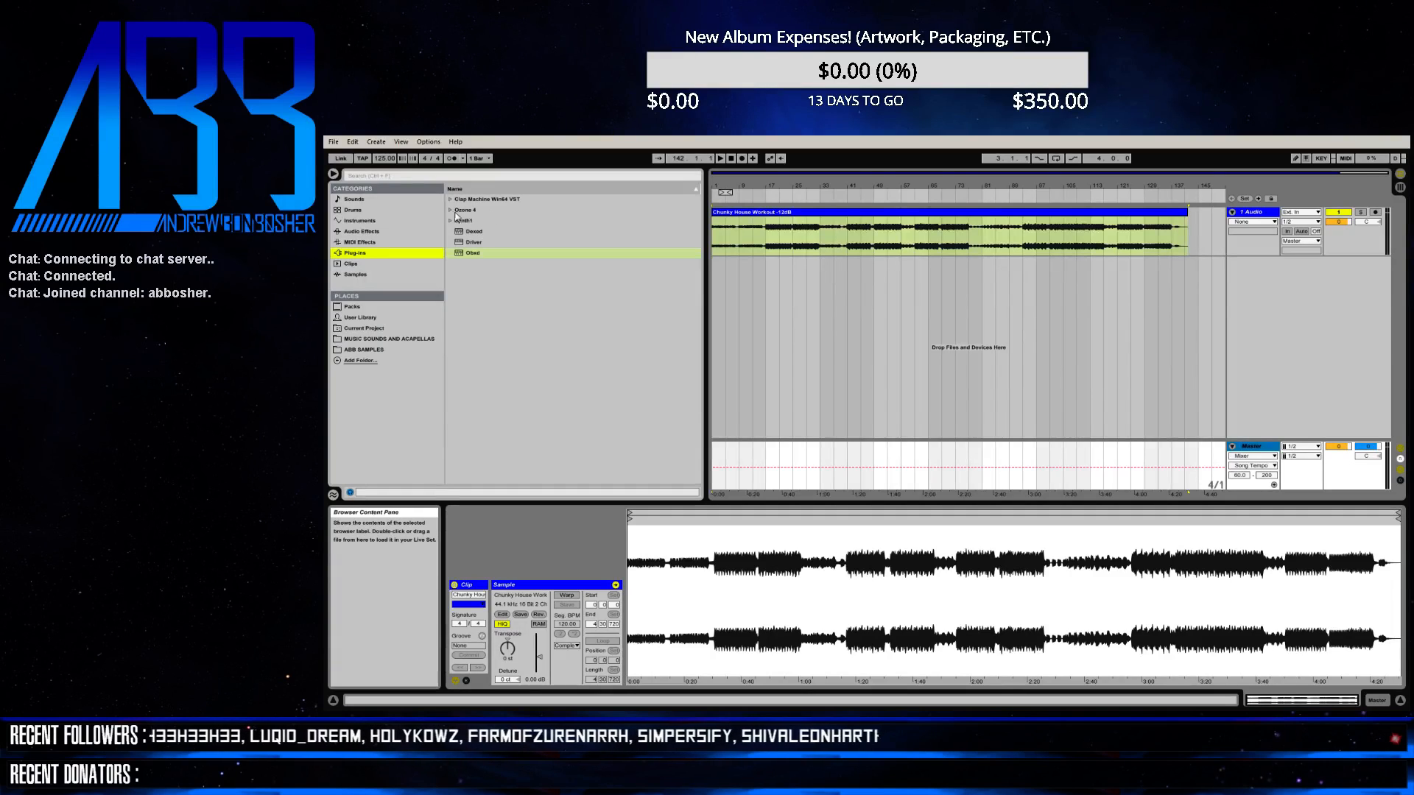
click(453, 211)
click(459, 222)
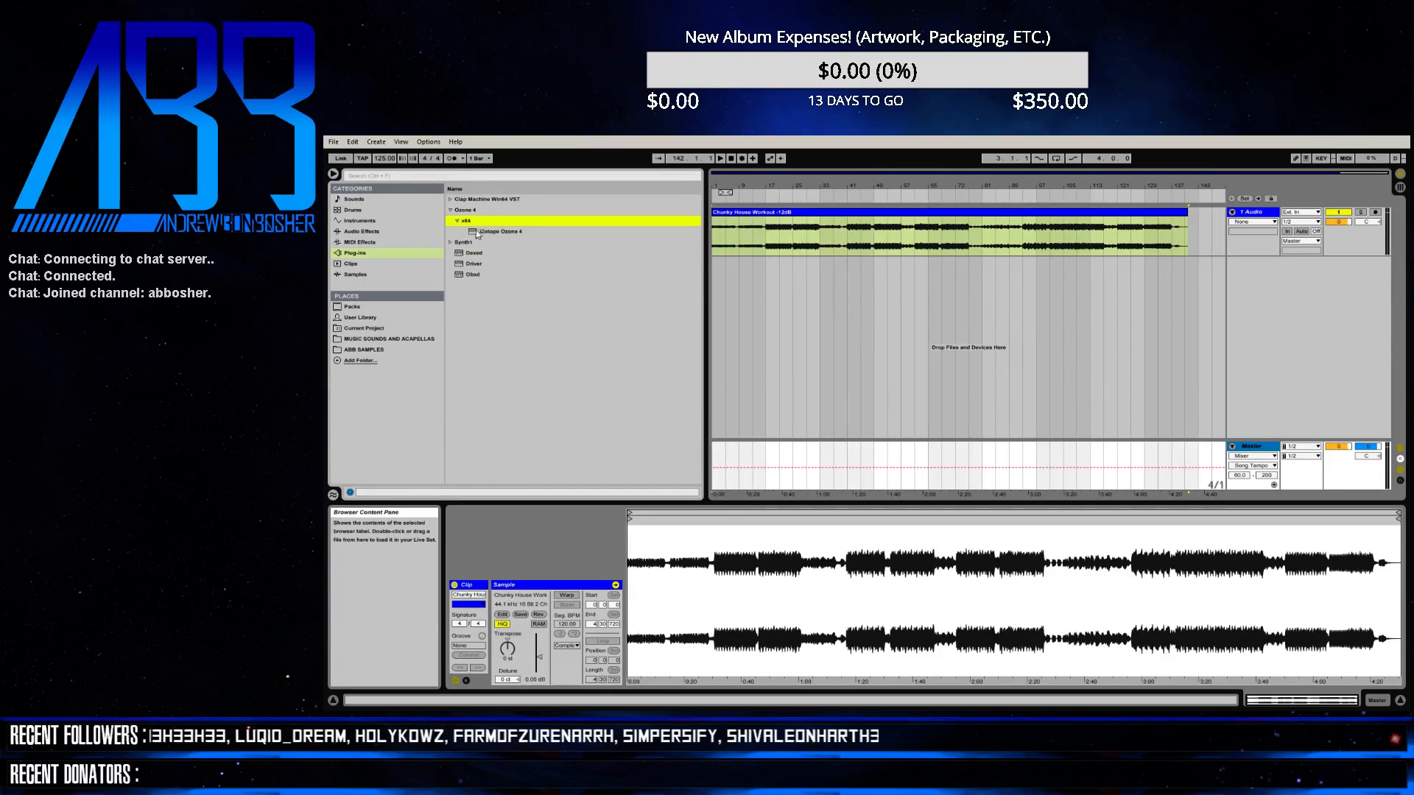
drag(479, 233, 964, 464)
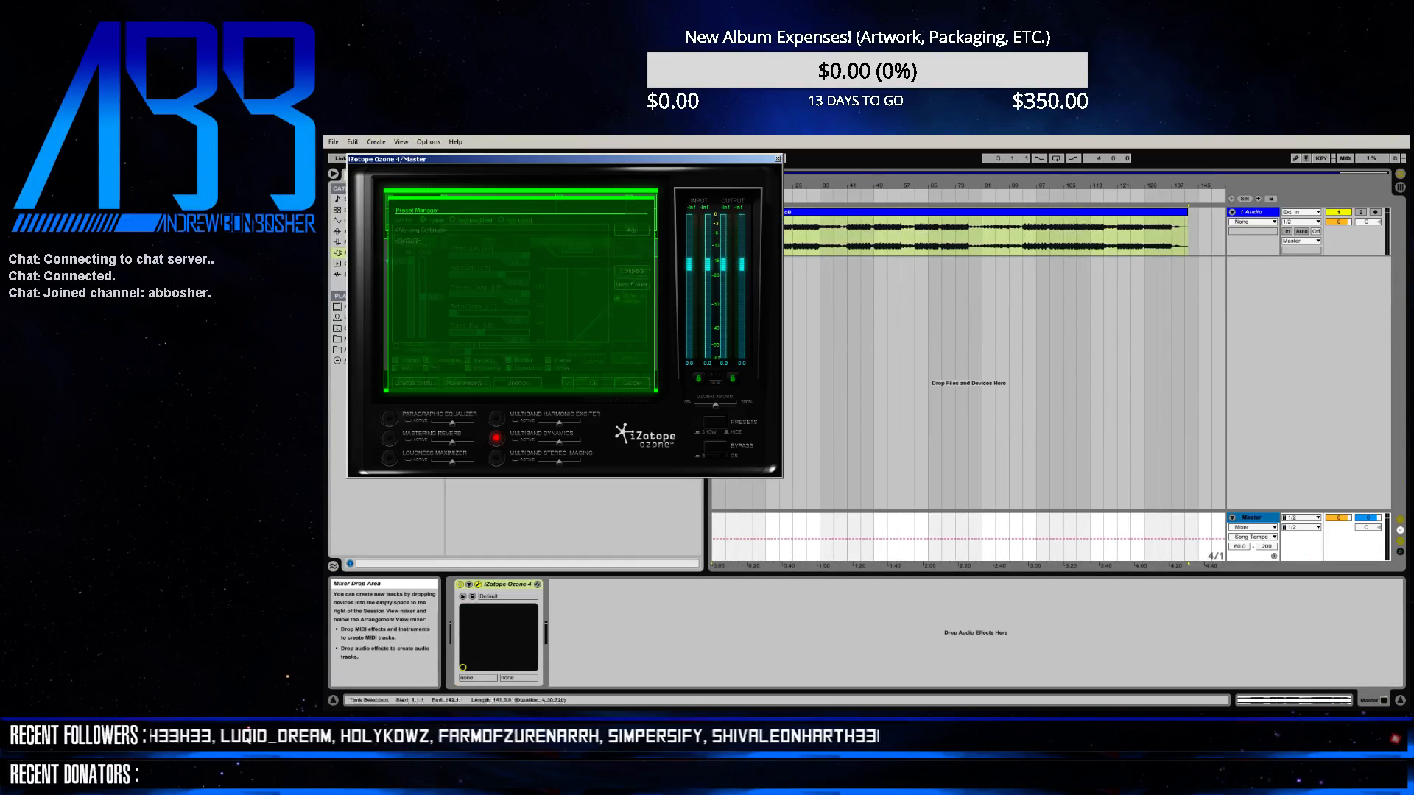
drag(516, 159, 747, 231)
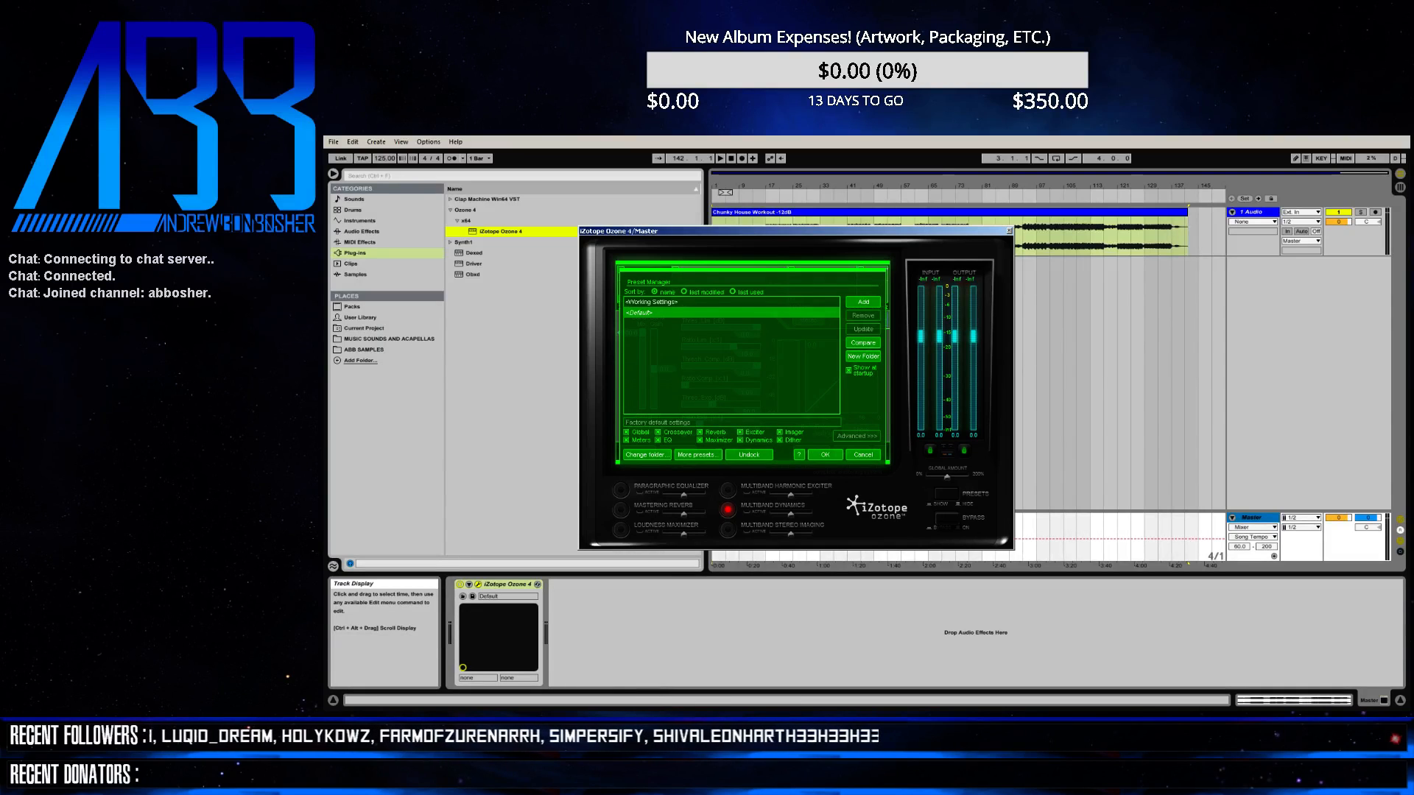
key(Escape)
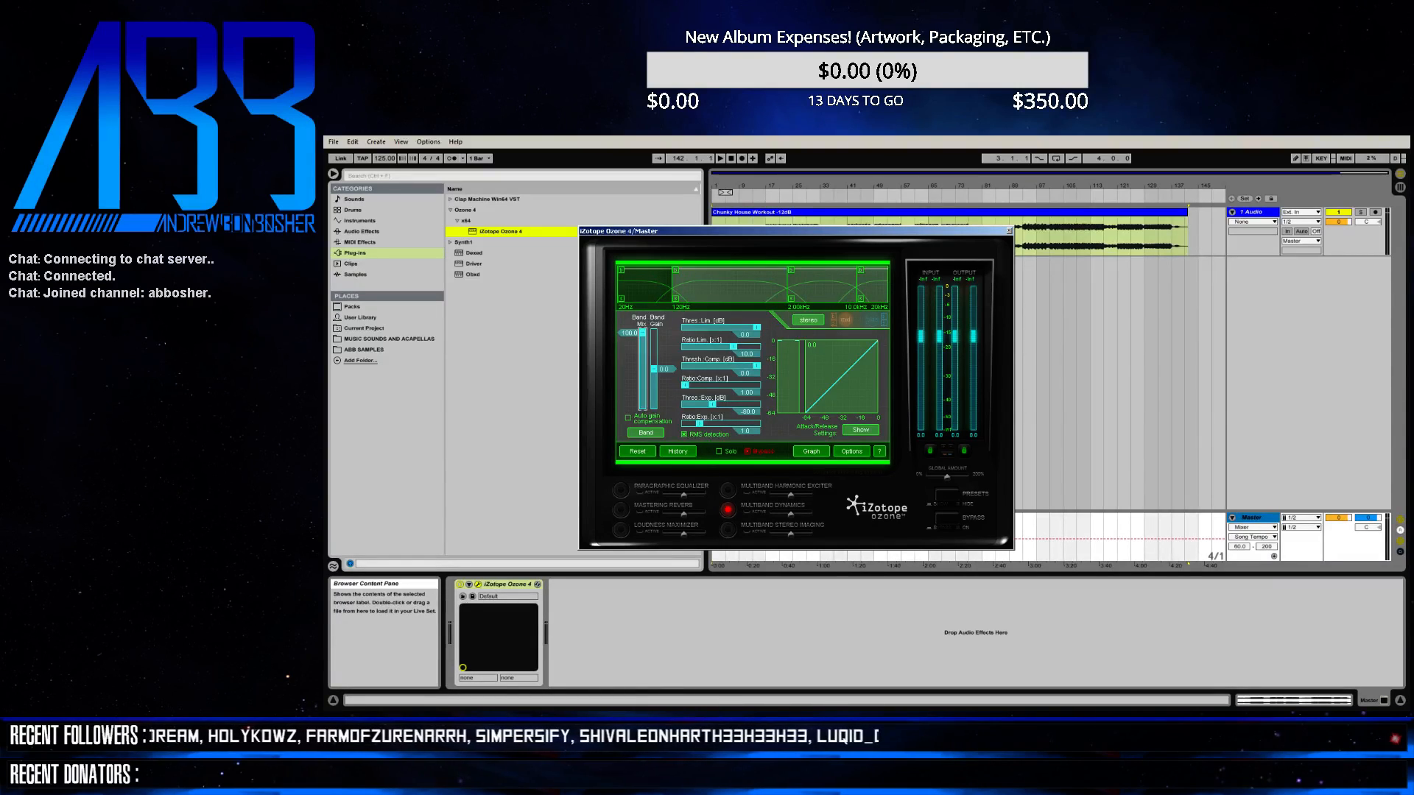
click(1009, 230)
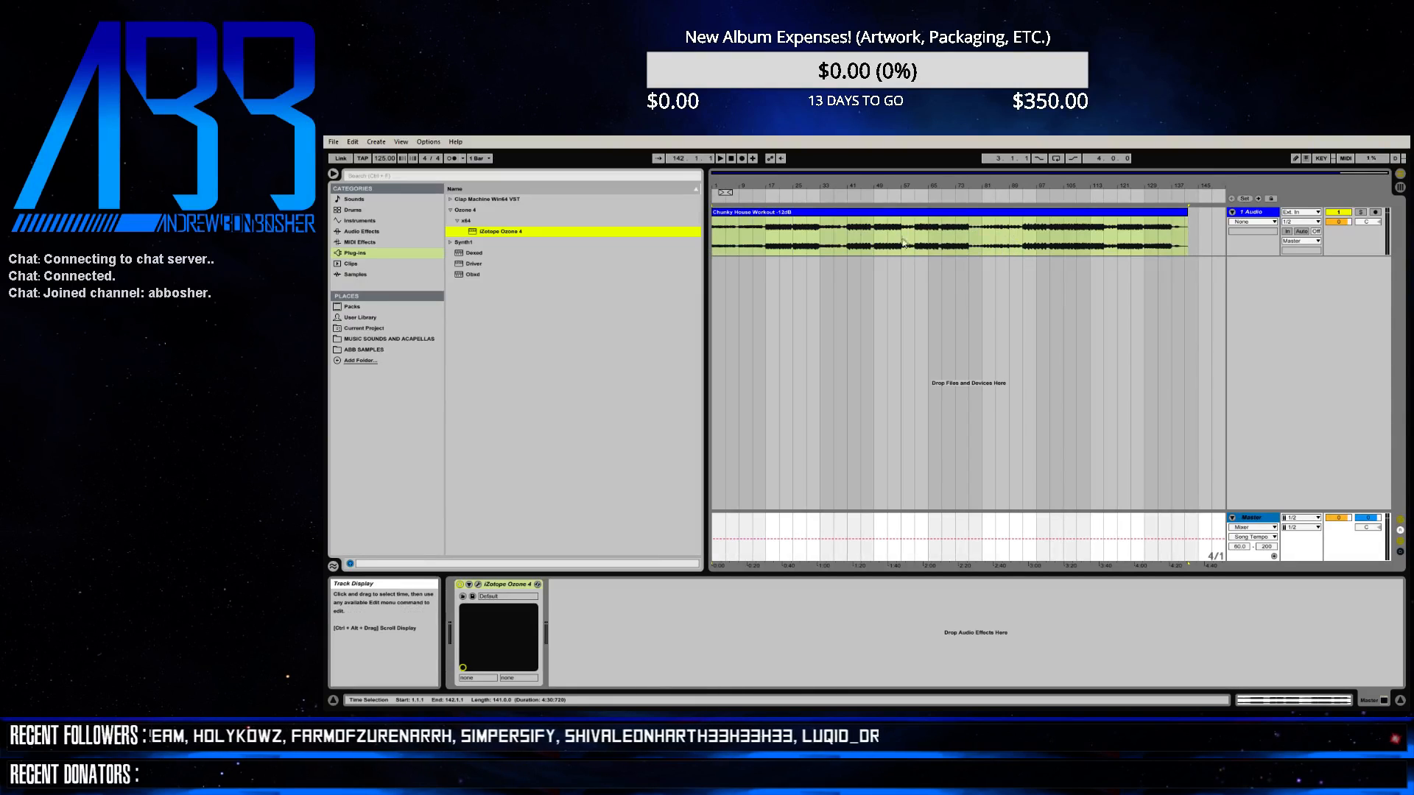
- Play the track and loop the eight-bar section from bar 49 to bar 57, stopping playback once the loop is set
click(871, 194)
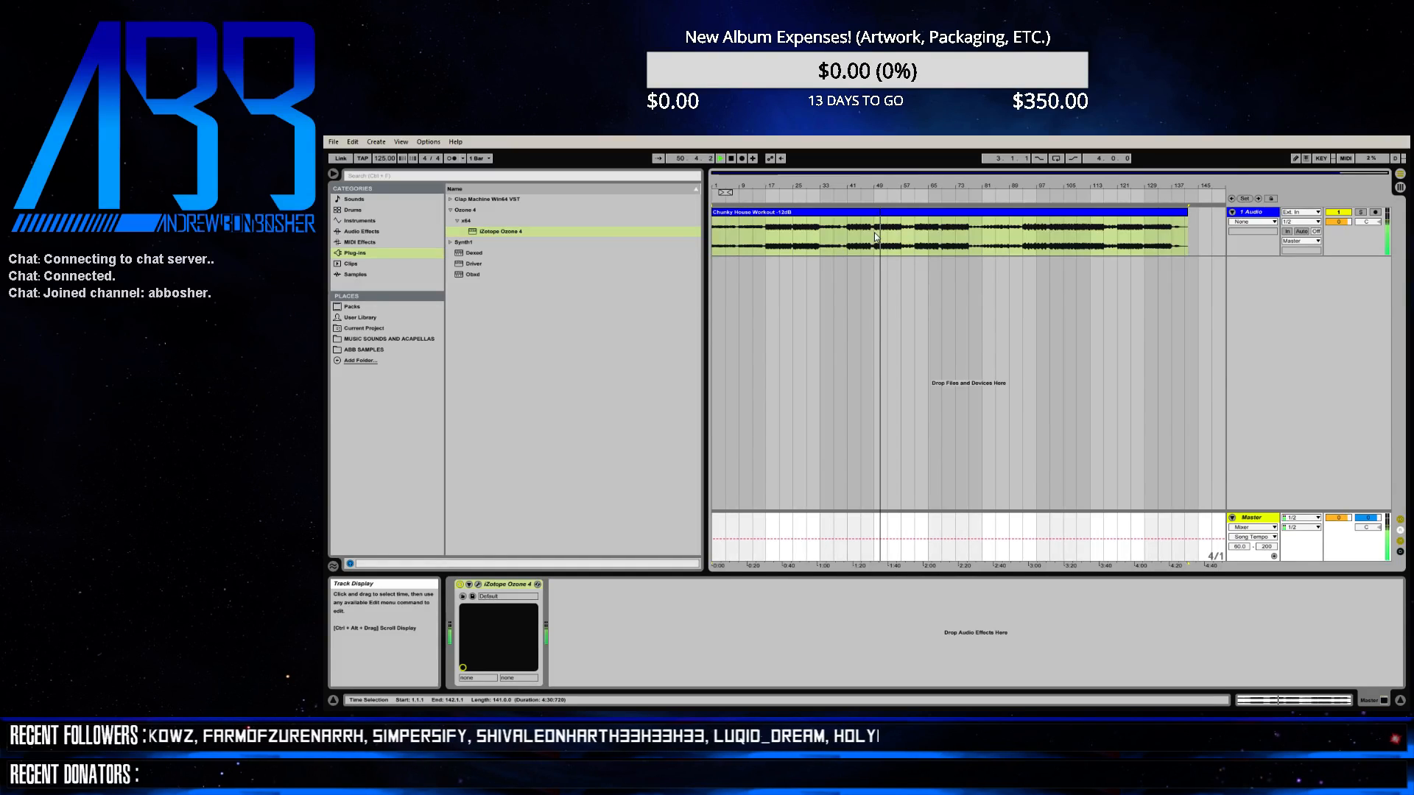
drag(876, 236, 906, 239)
right_click(906, 239)
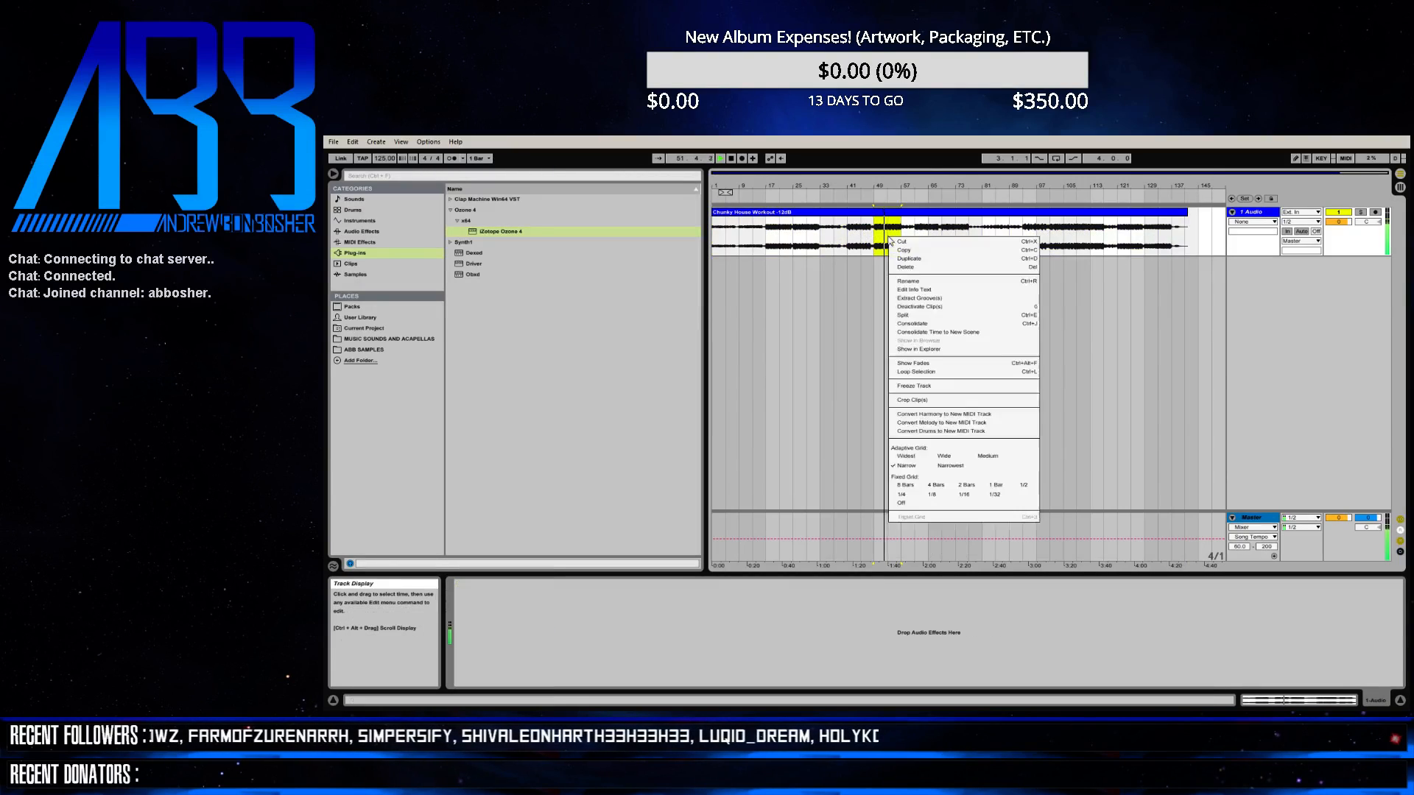
click(947, 378)
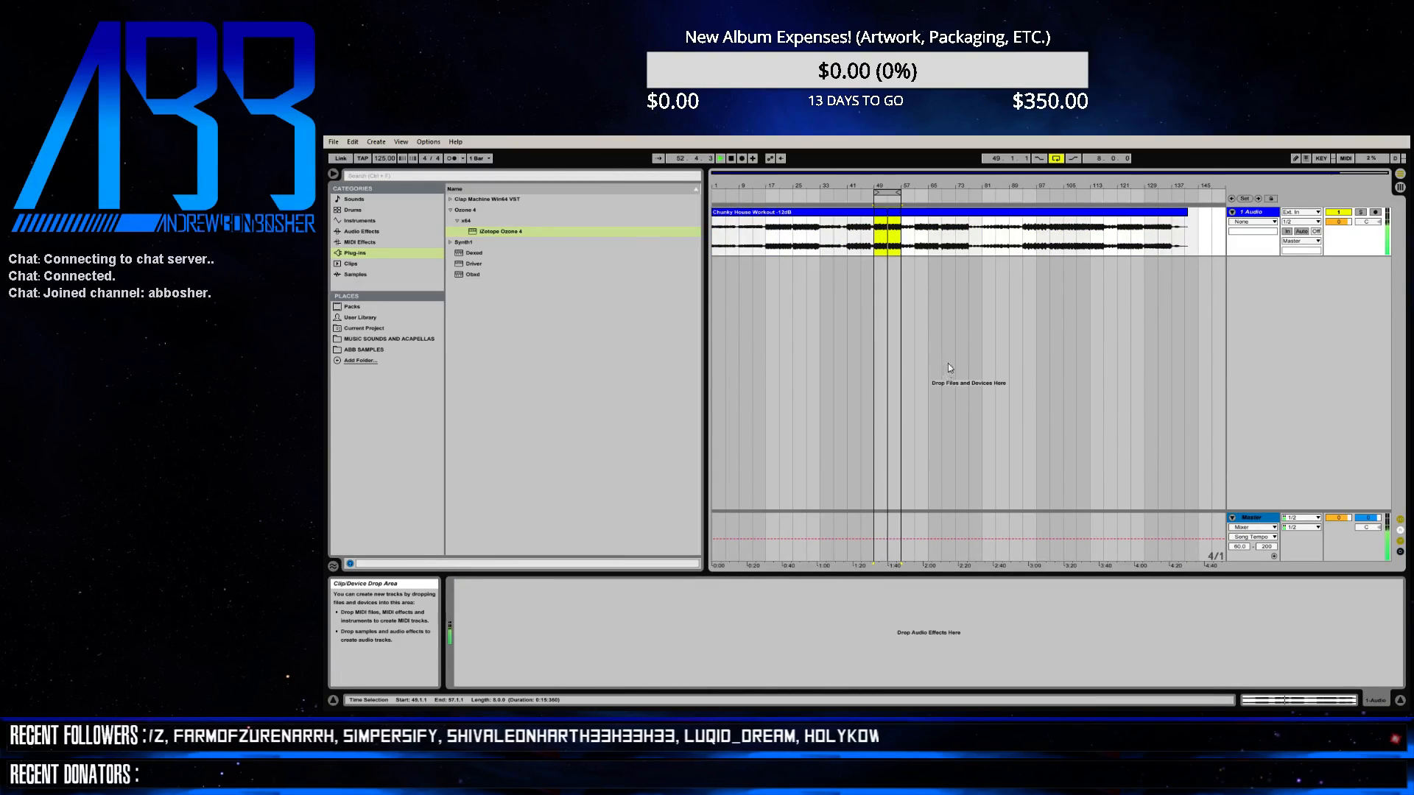
key(space)
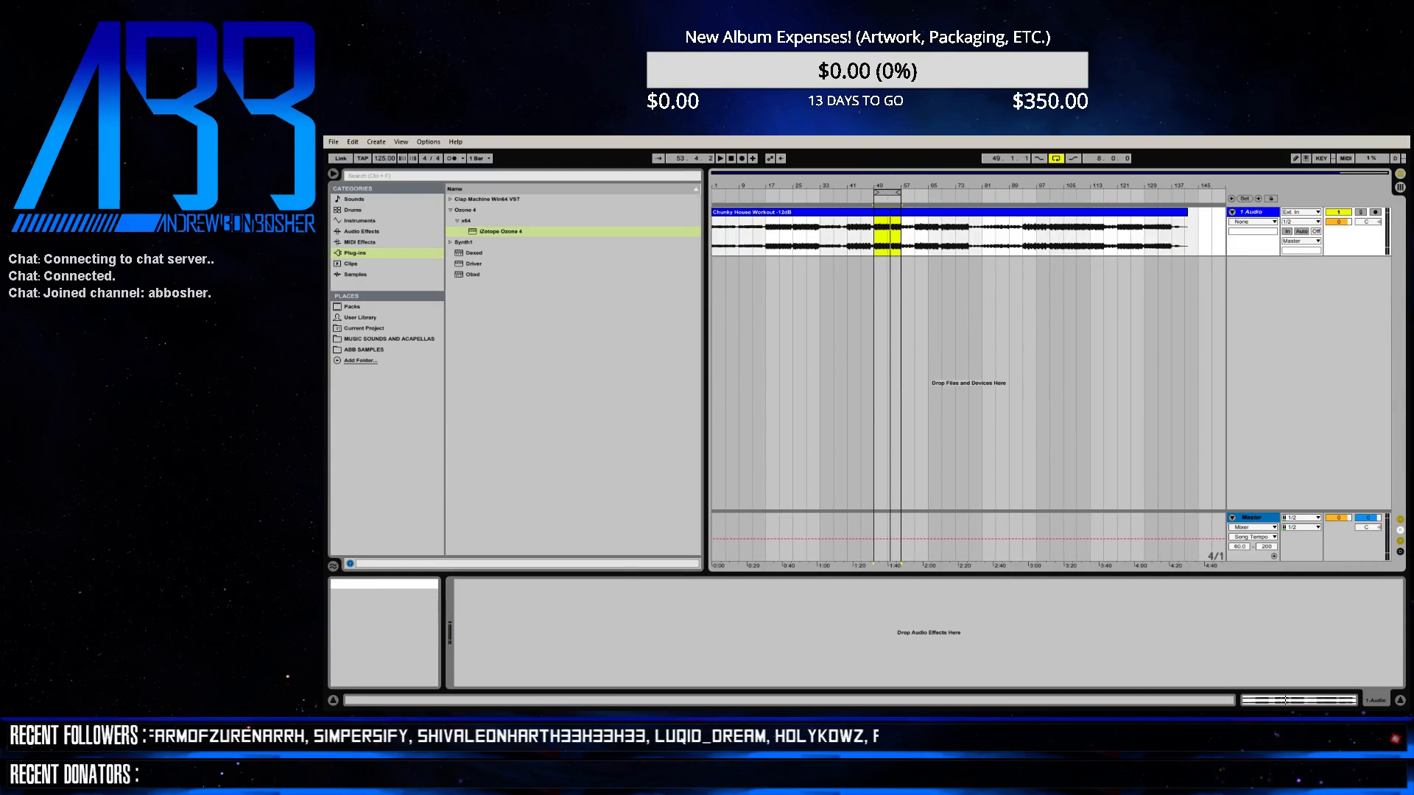
- Check the audio device, sample rate and latency settings in Preferences
click(429, 142)
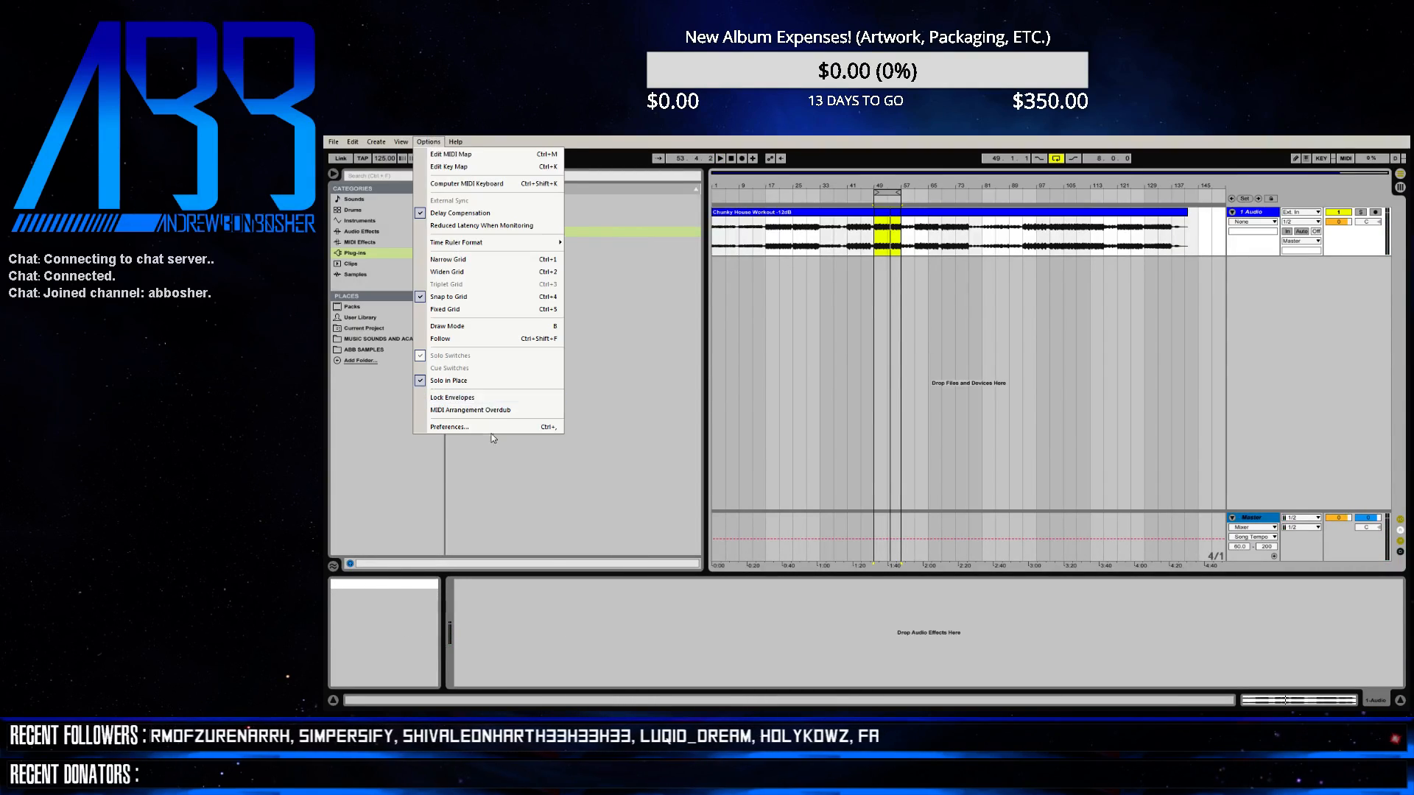
click(449, 427)
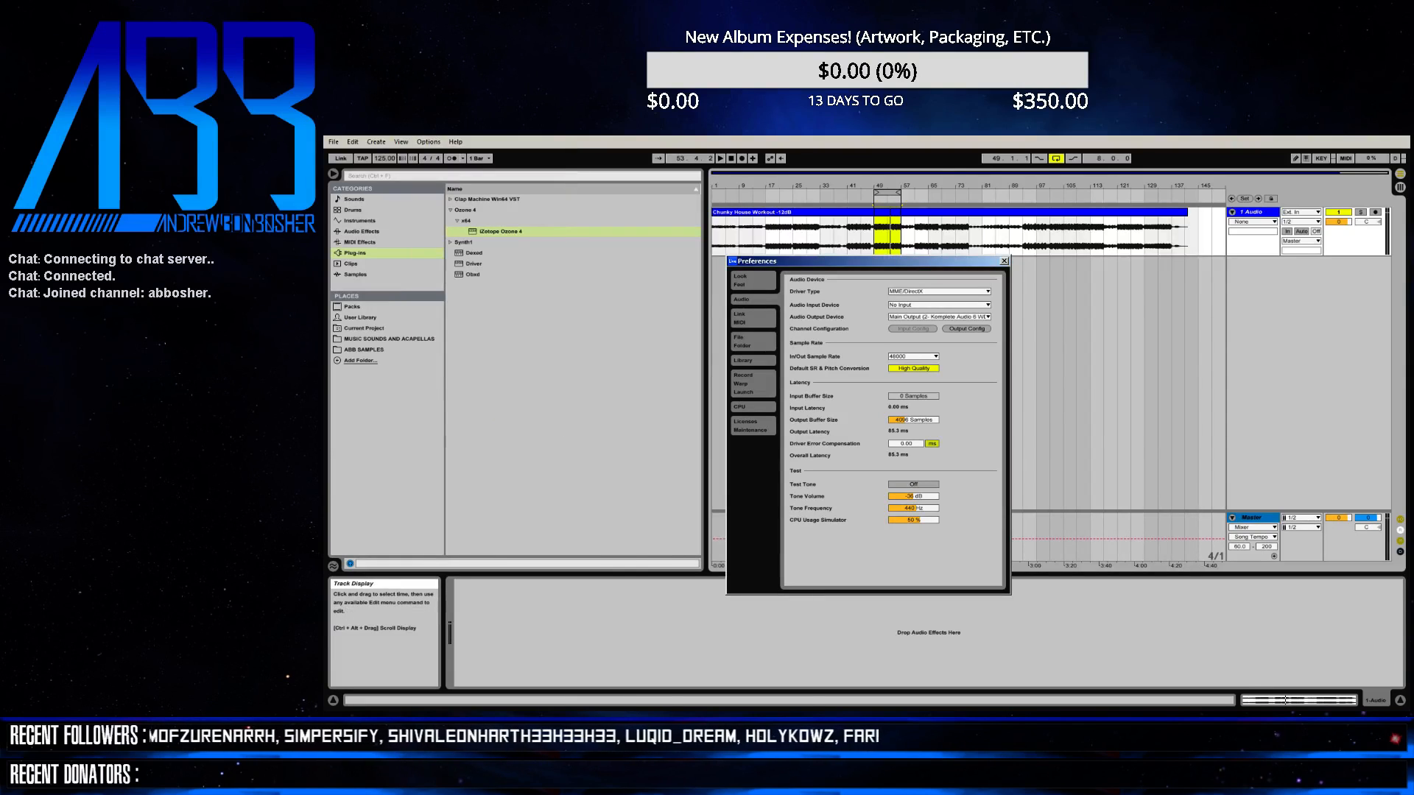
click(1004, 260)
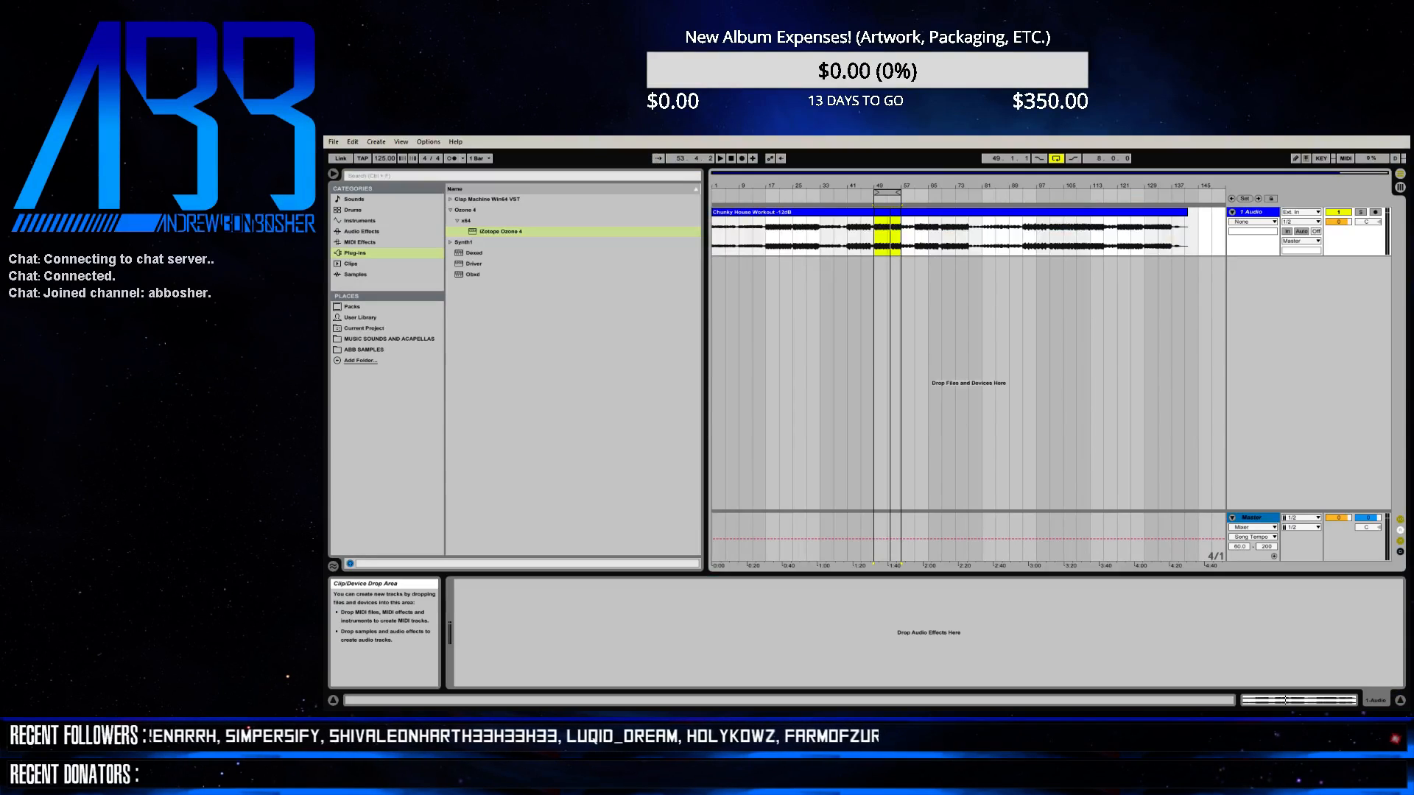
- Reopen Ozone 4 on the Master track and accept the Default preset
click(892, 190)
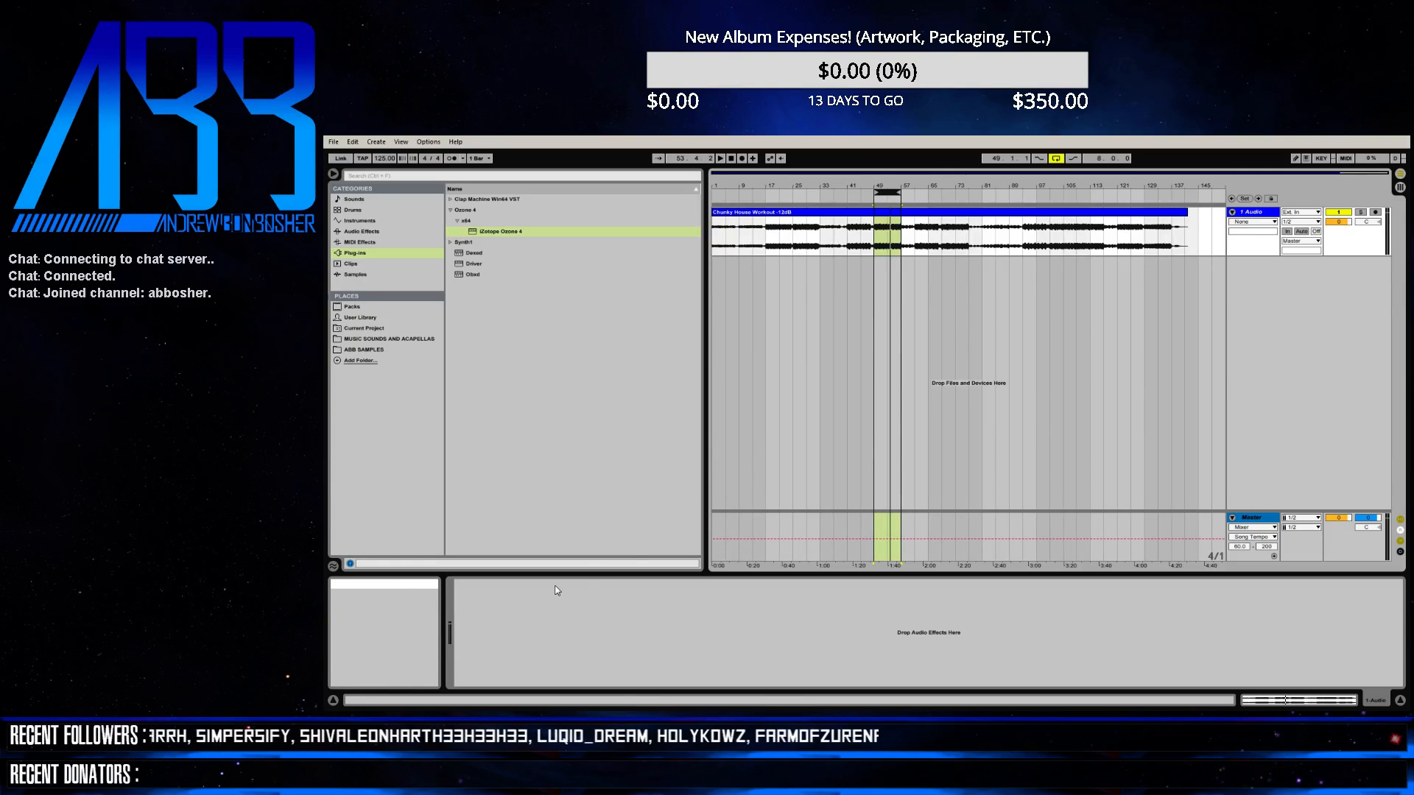
click(1312, 551)
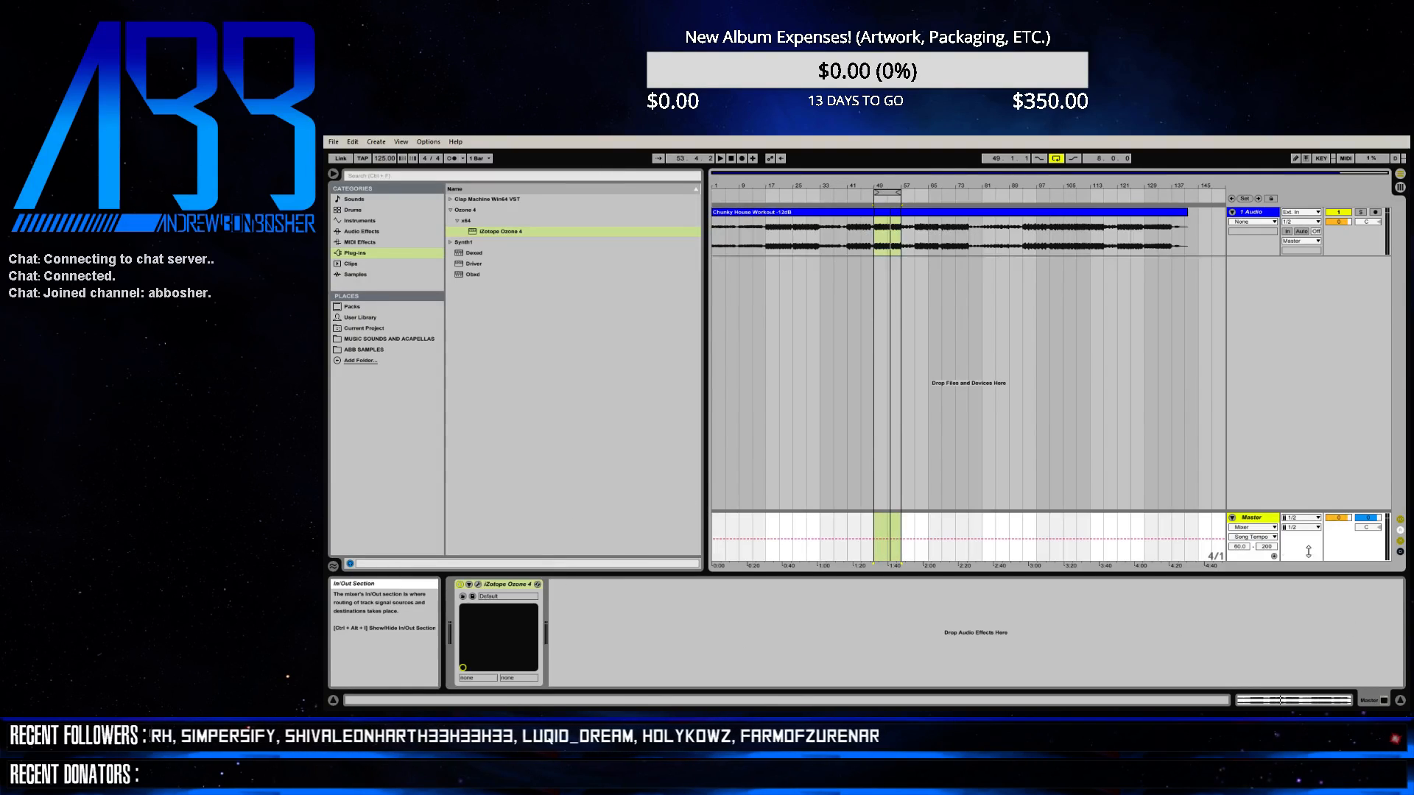
click(538, 583)
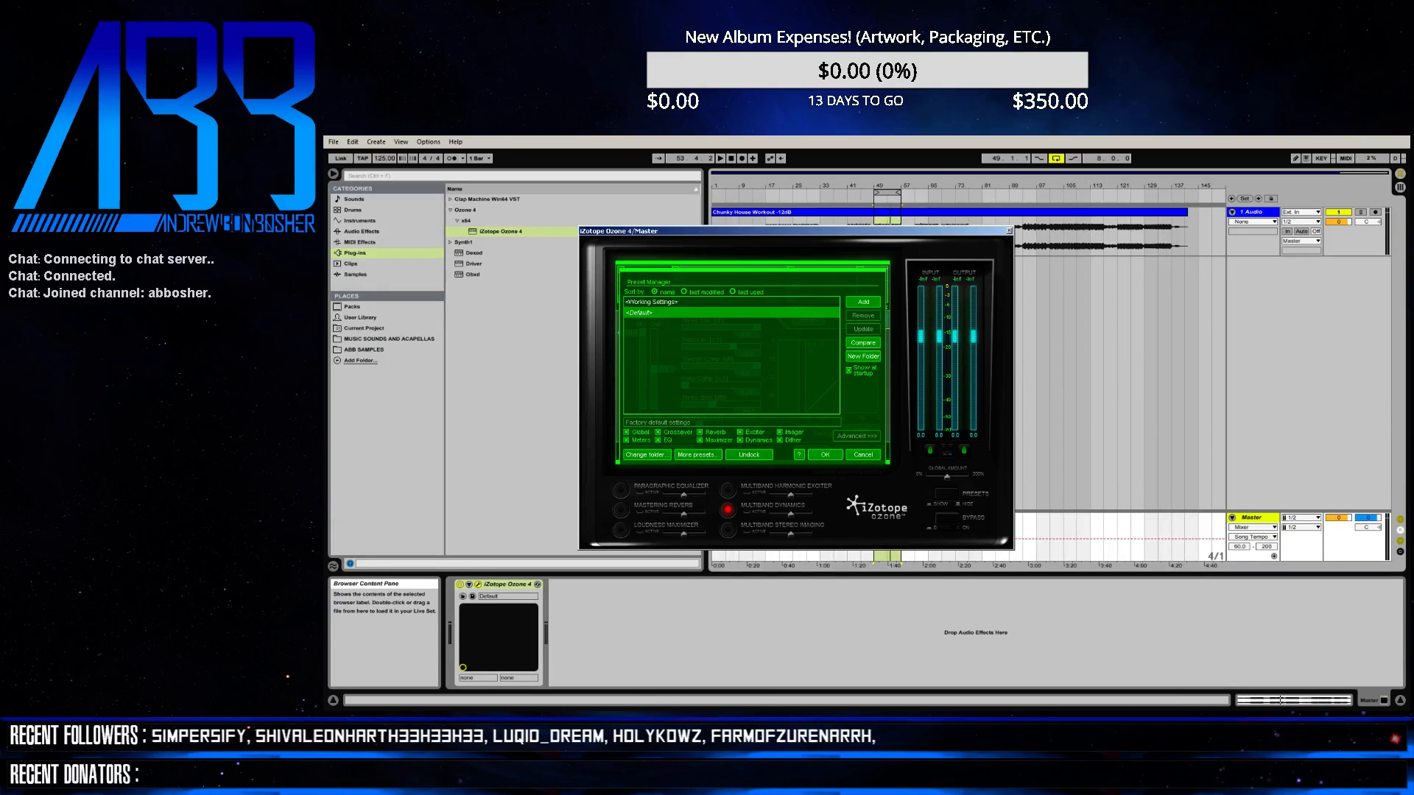
key(Return)
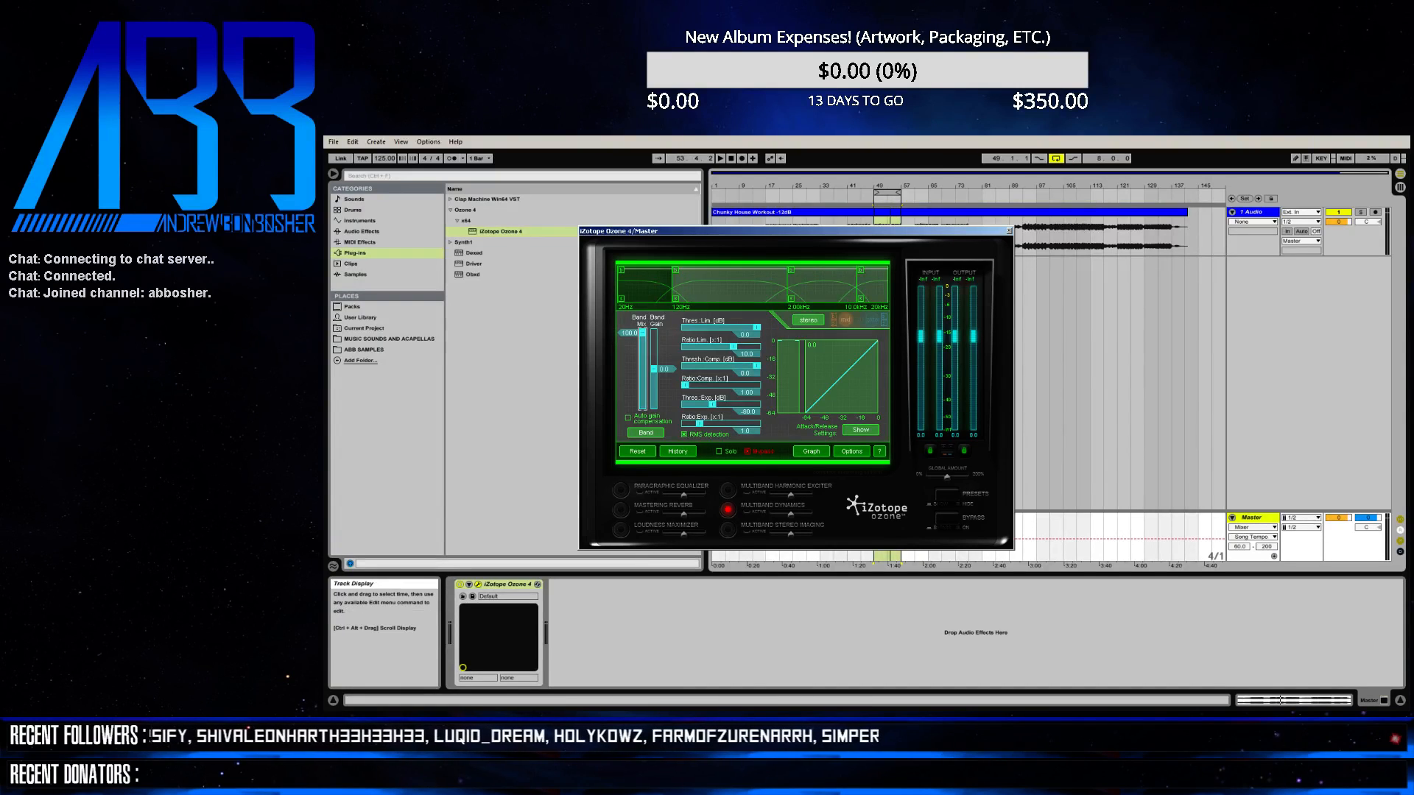
- Set the Loudness Maximizer to Intelligent II, Character 2.3, Margin -0.1 dB, inter-sample clipping prevention on and, during playback, Threshold about -13 dB
click(620, 530)
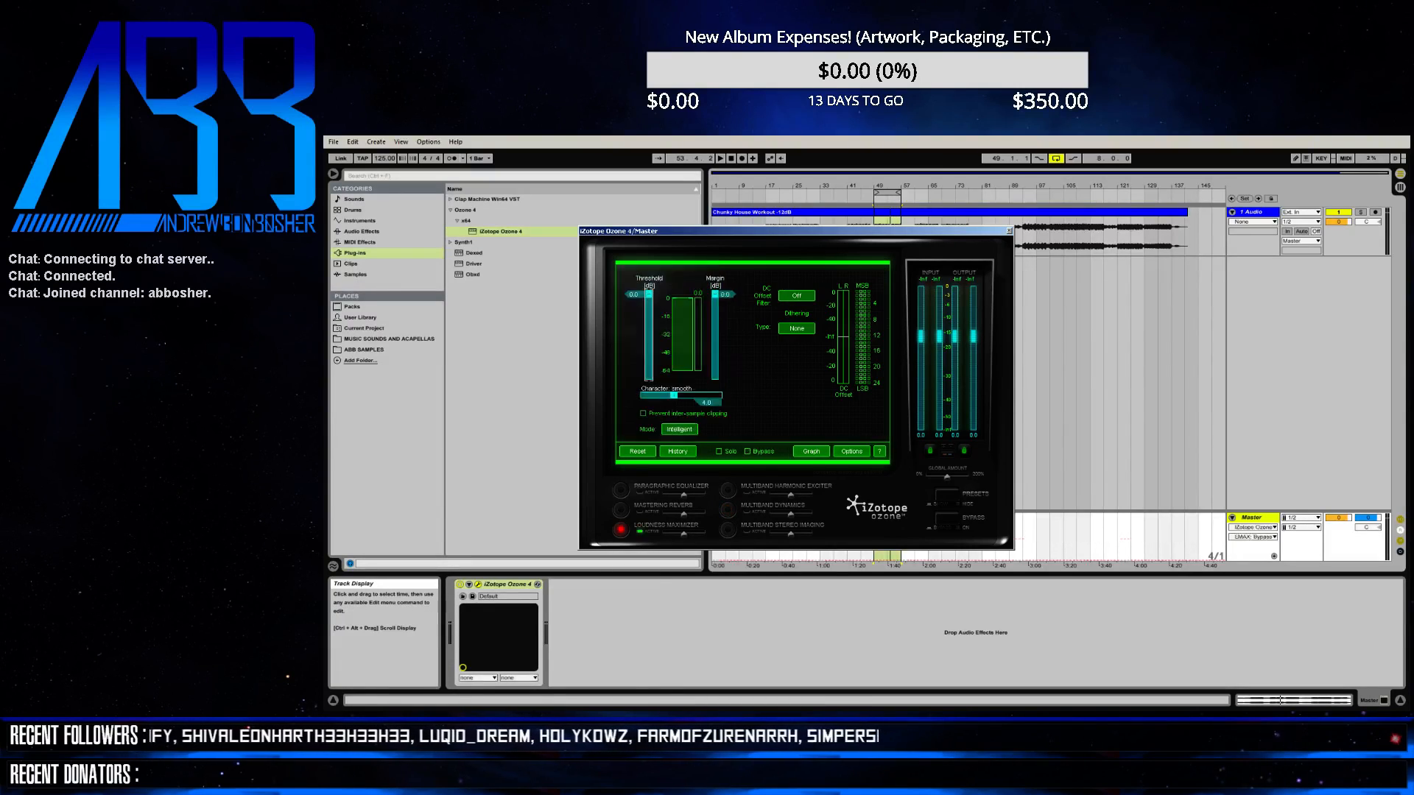
drag(673, 395, 663, 395)
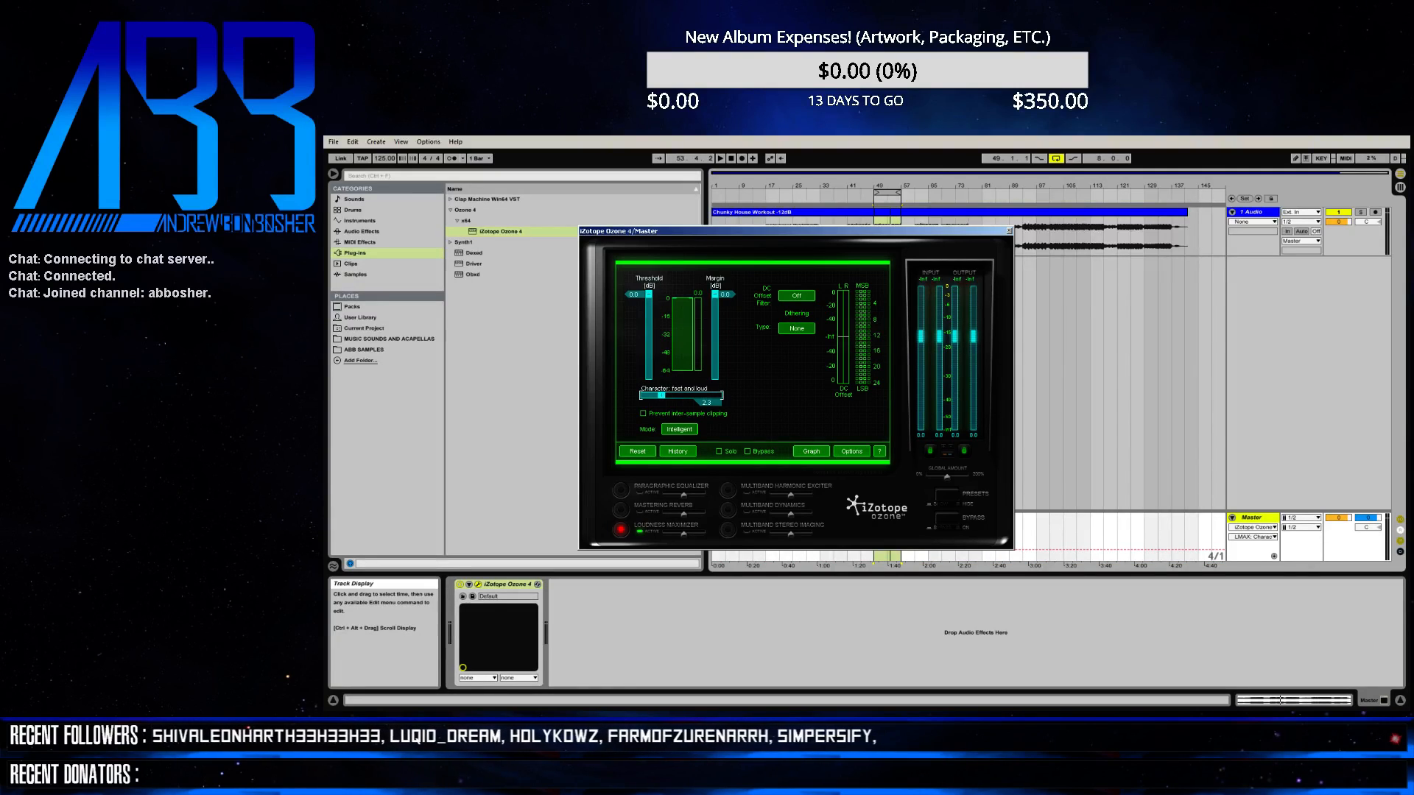
click(679, 429)
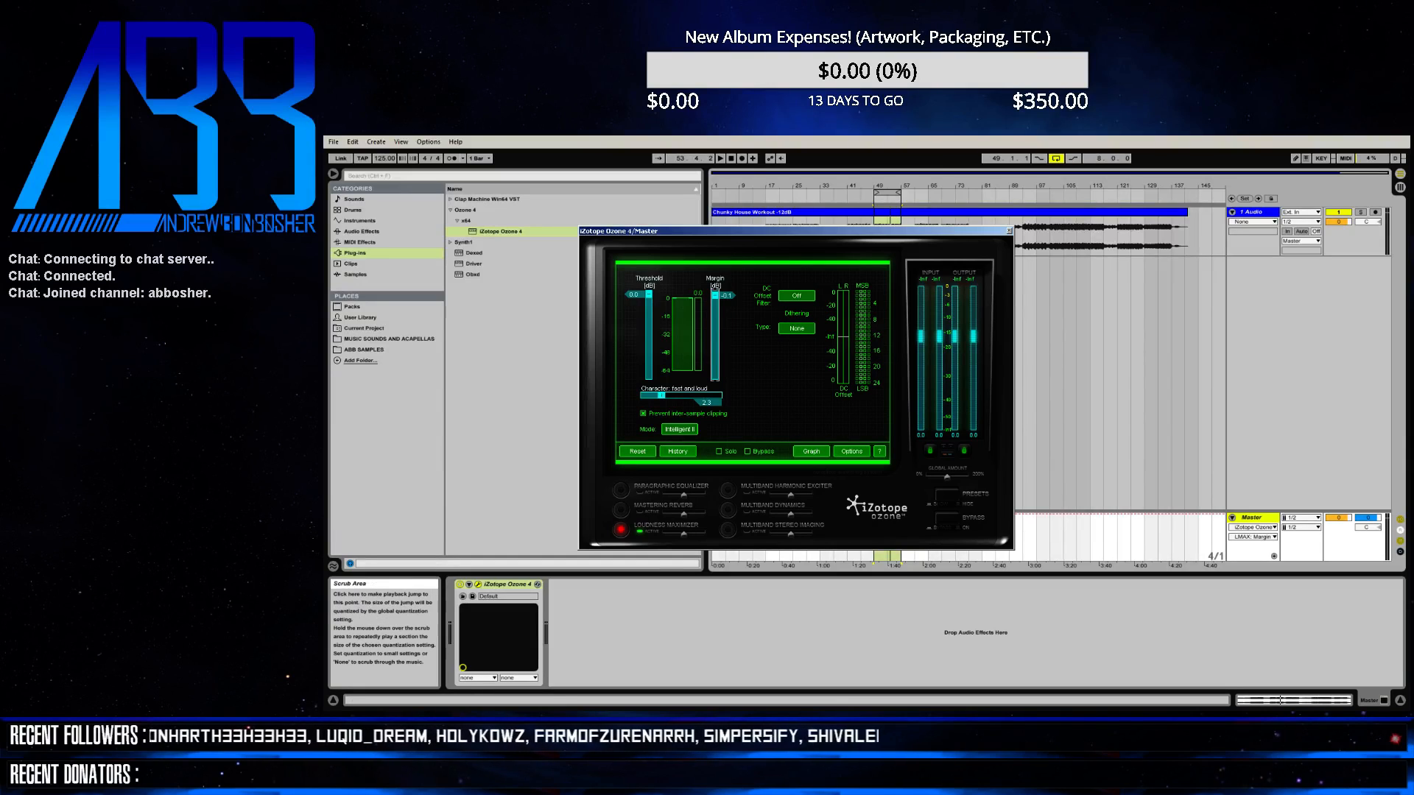
key(space)
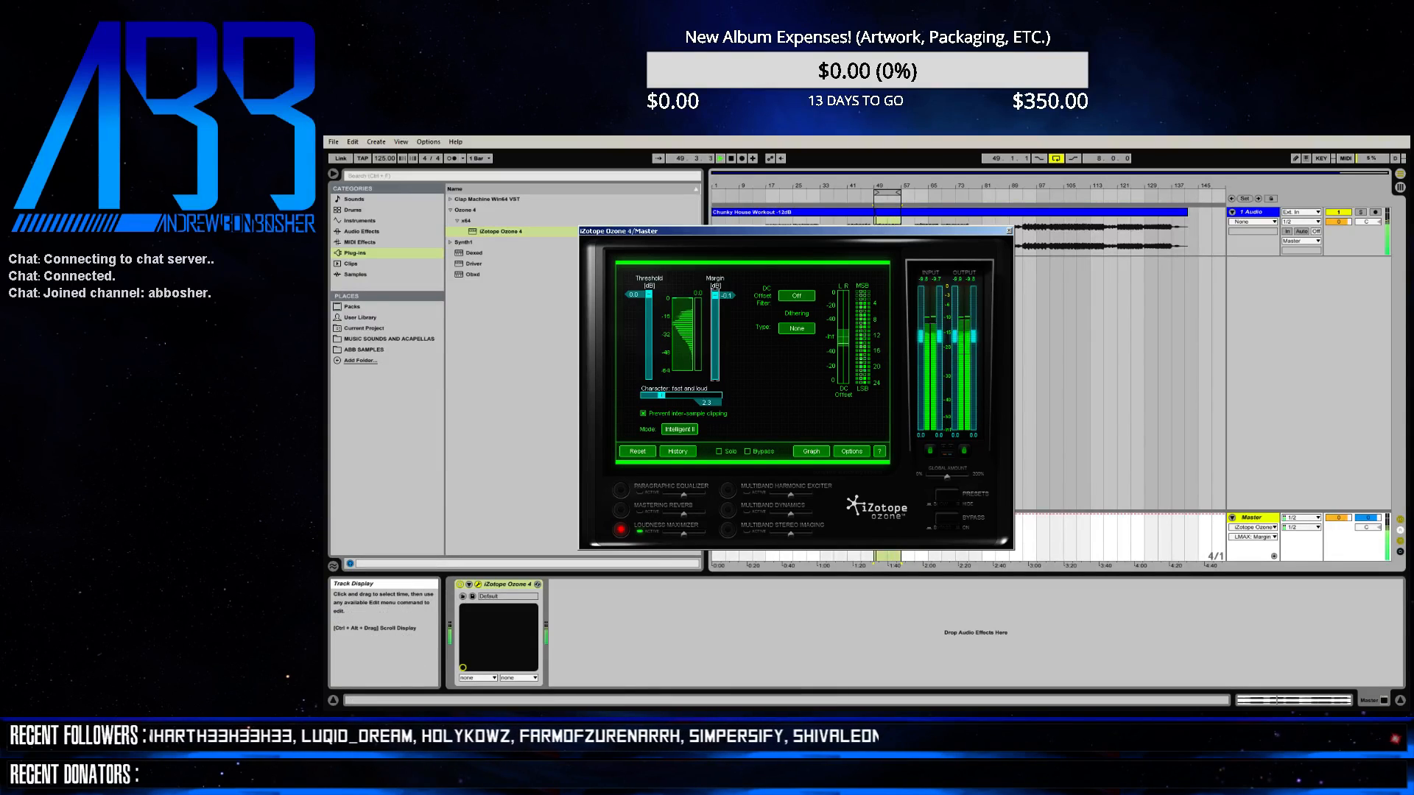
drag(648, 295, 649, 346)
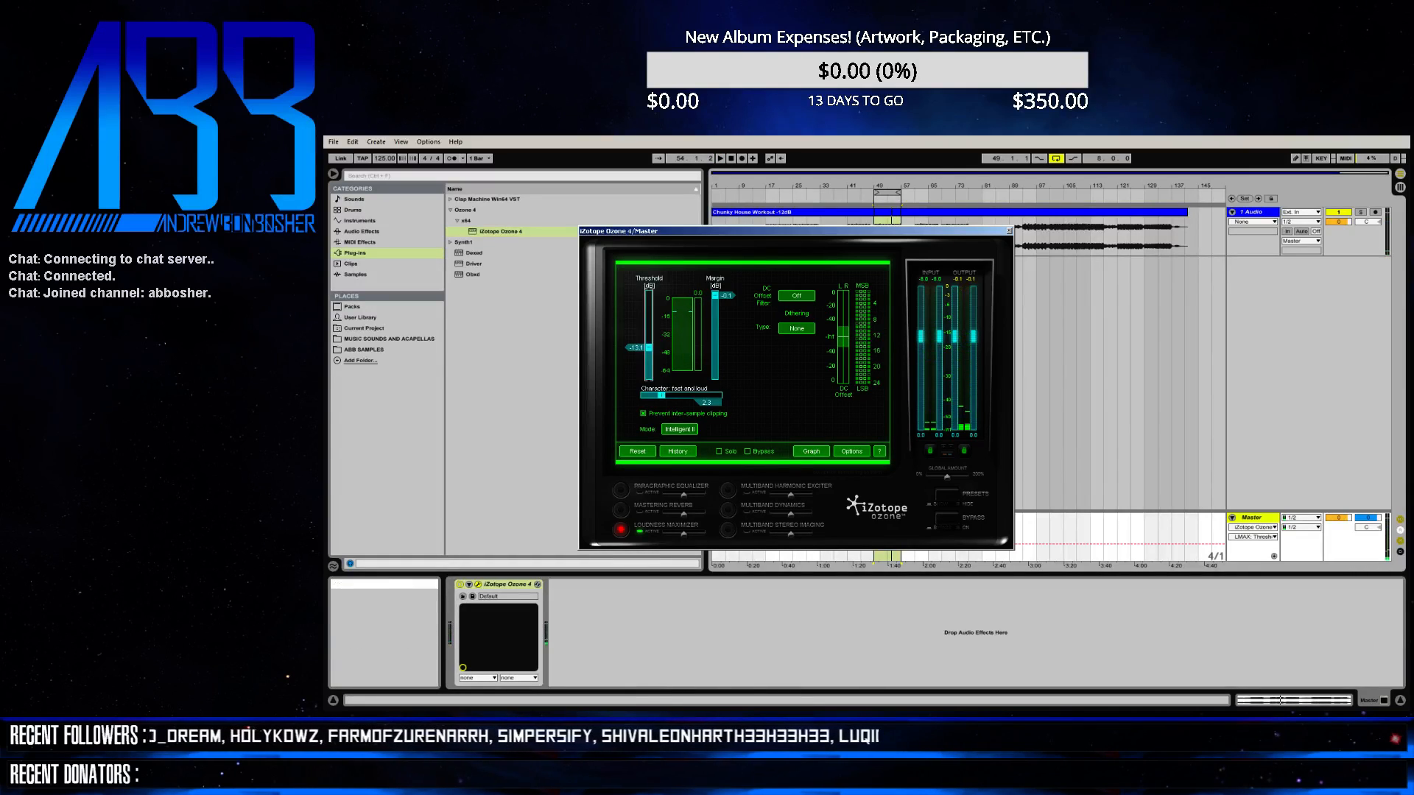
key(alt+Tab)
key(alt+Tab)
key(alt+Tab)
key(alt+Tab)
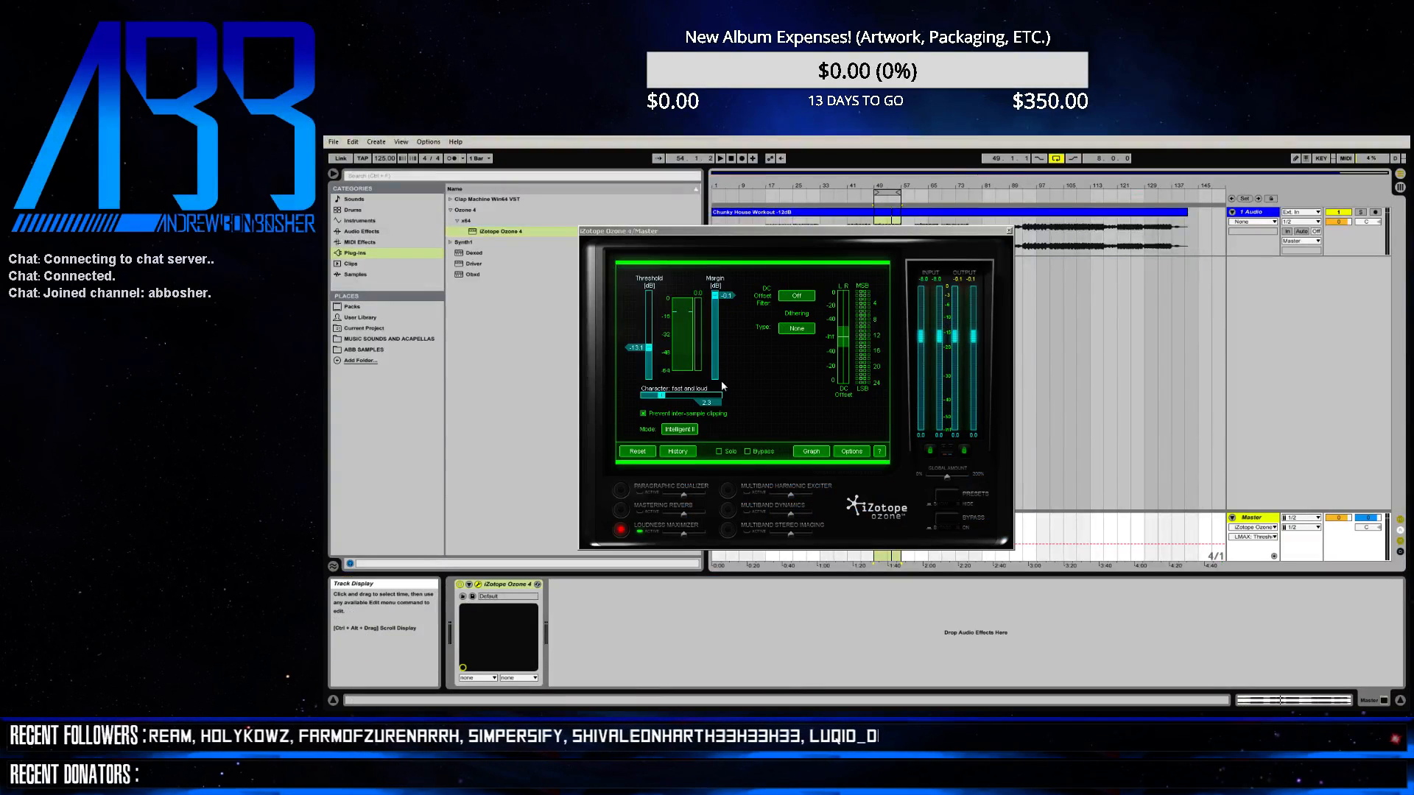
- Take Multiband Dynamics out of bypass during looped playback and raise the crossover frequency between the two lowest bands
click(728, 512)
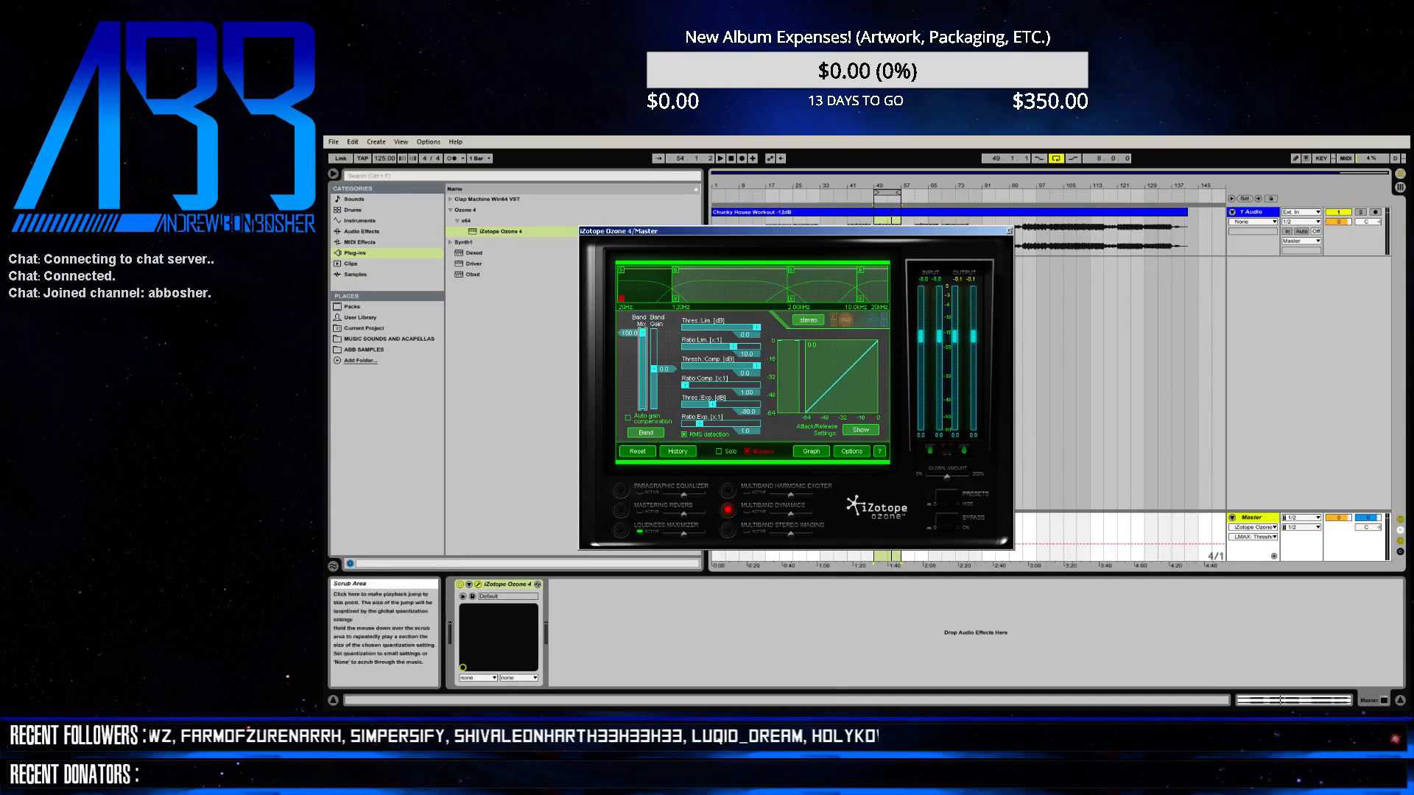
click(720, 159)
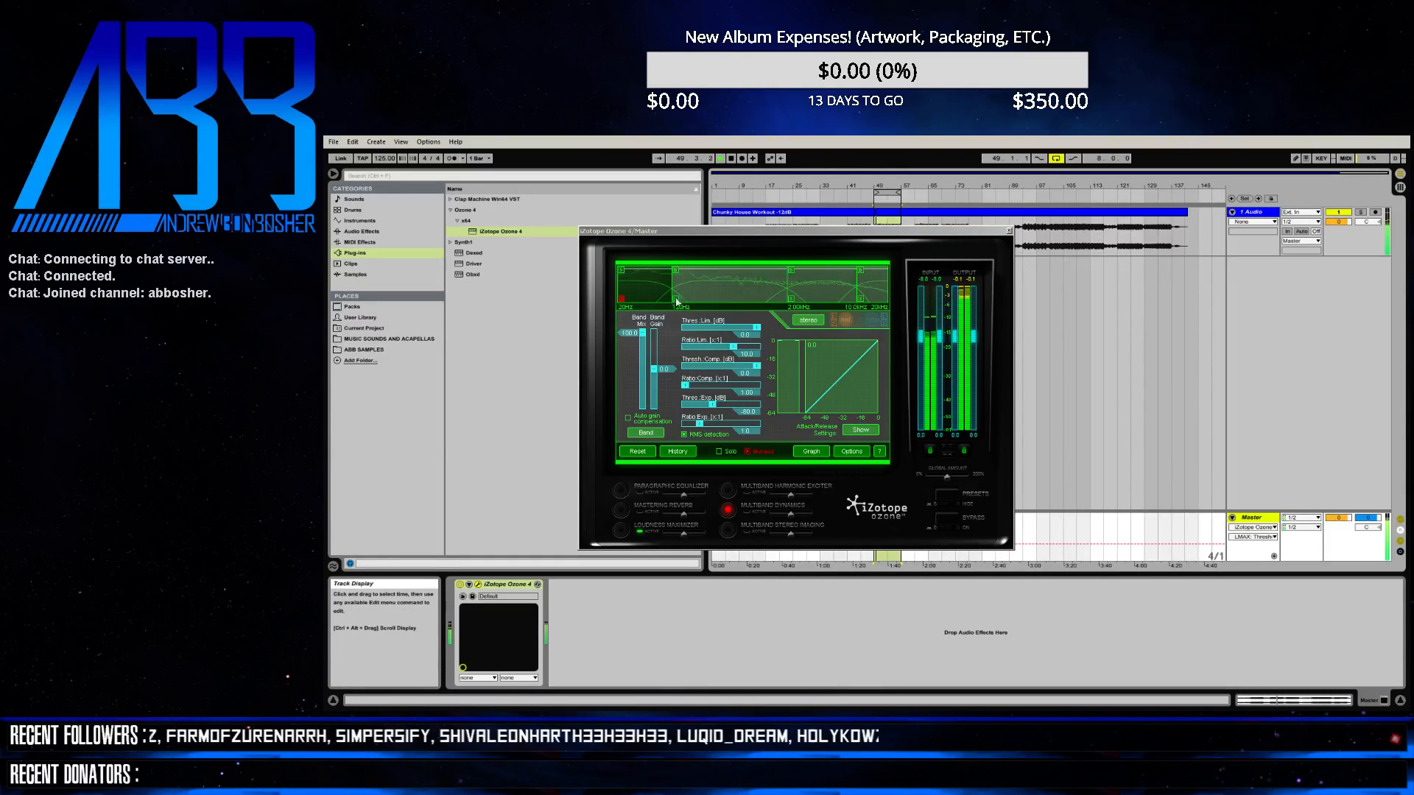
click(621, 301)
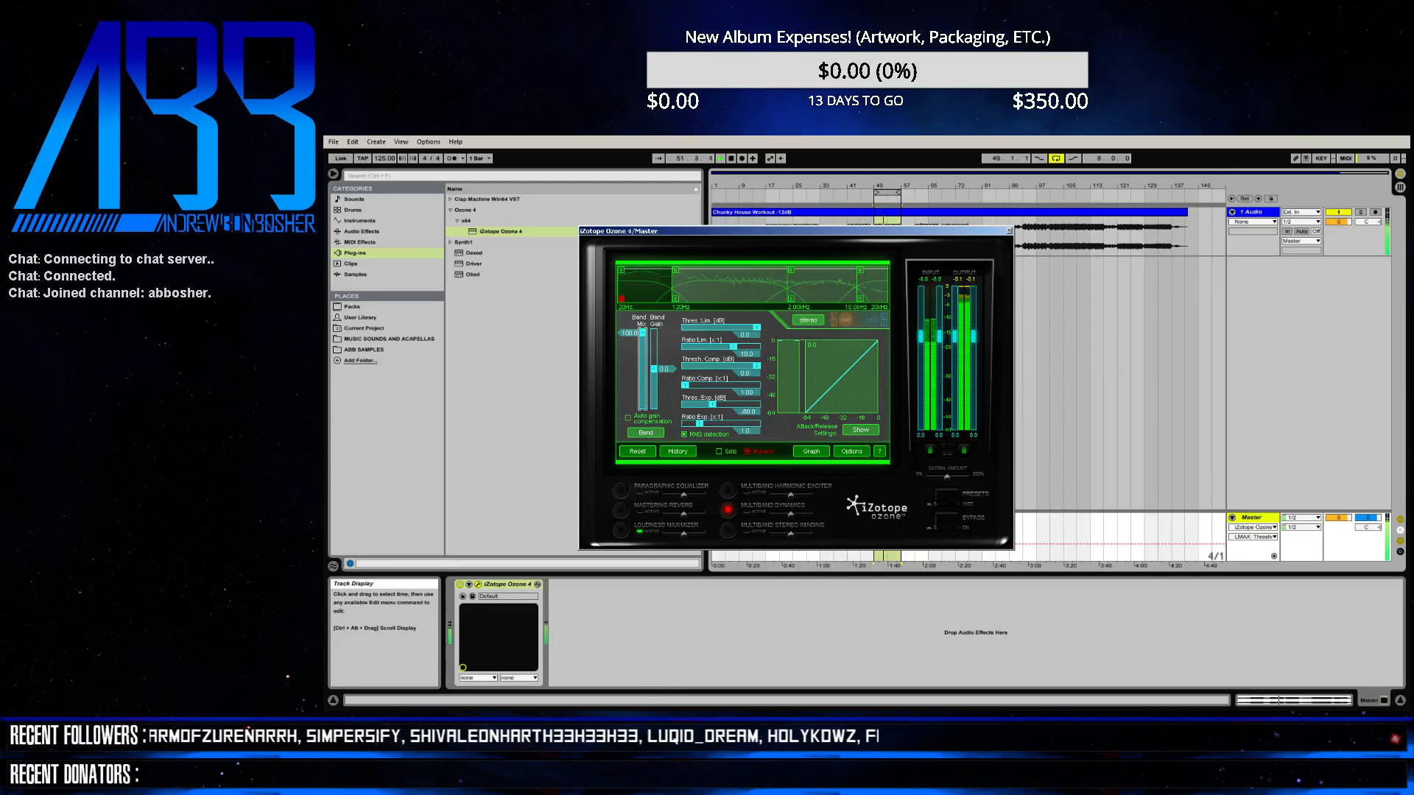
click(748, 451)
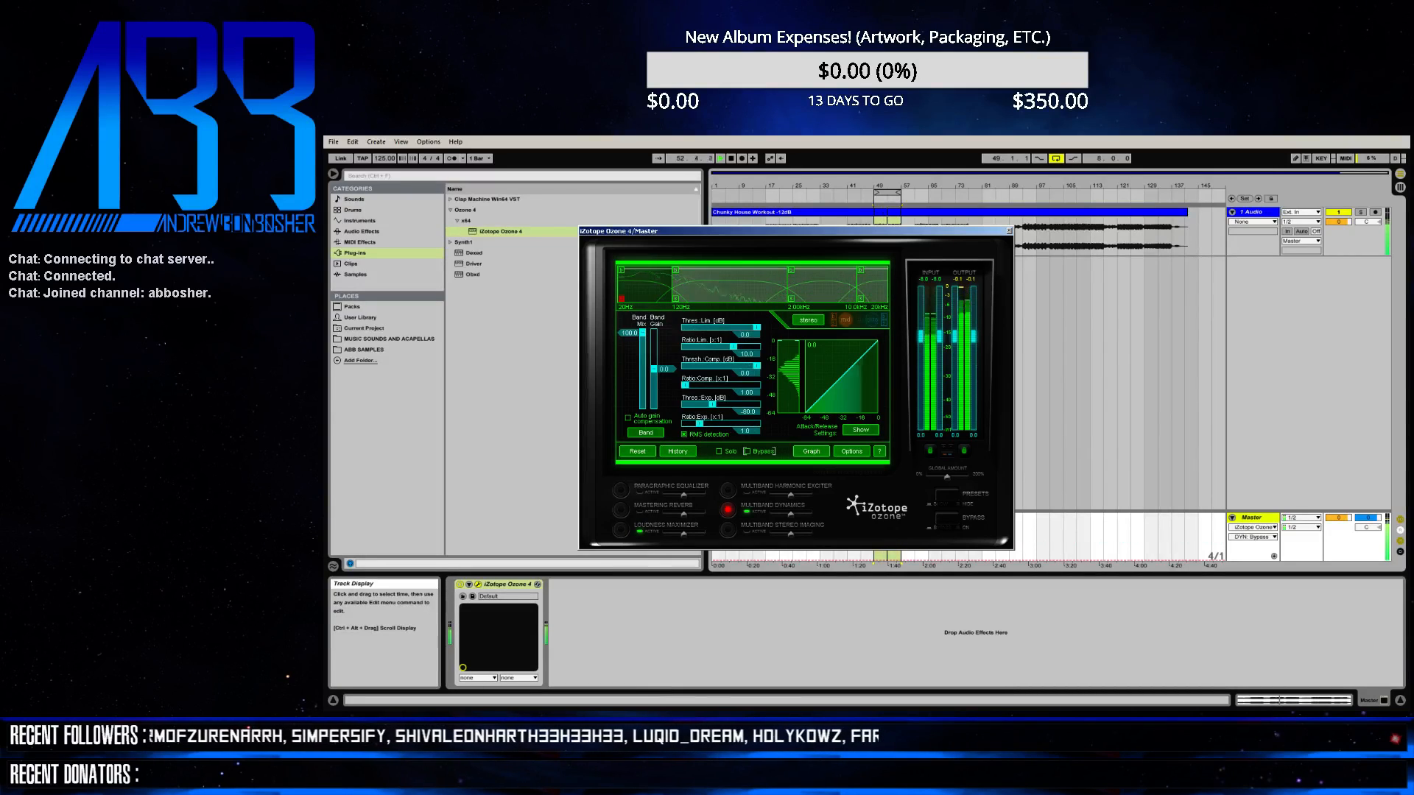
drag(675, 298, 687, 298)
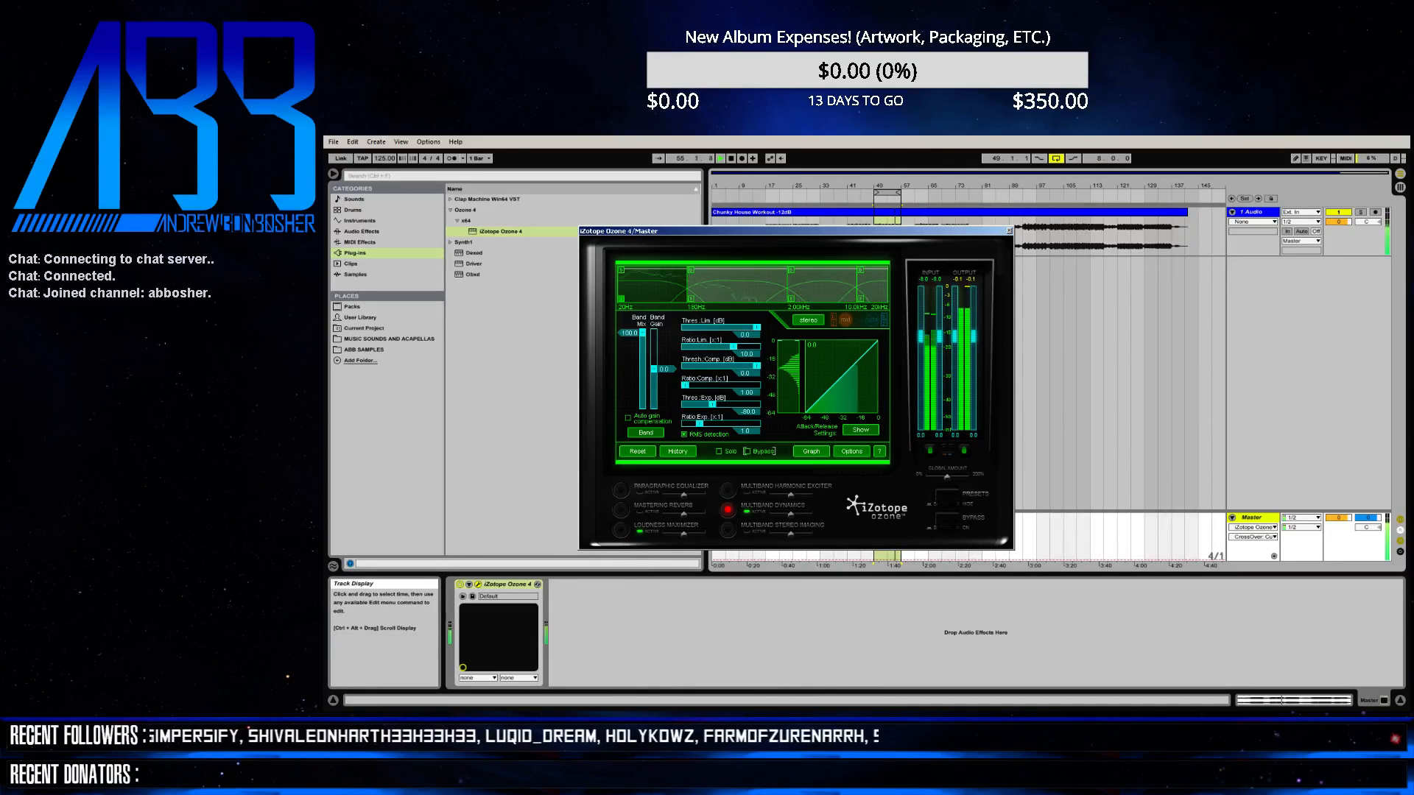
- Set the lowest band's compressor ratio to 1.5
double_click(747, 392)
text(1)
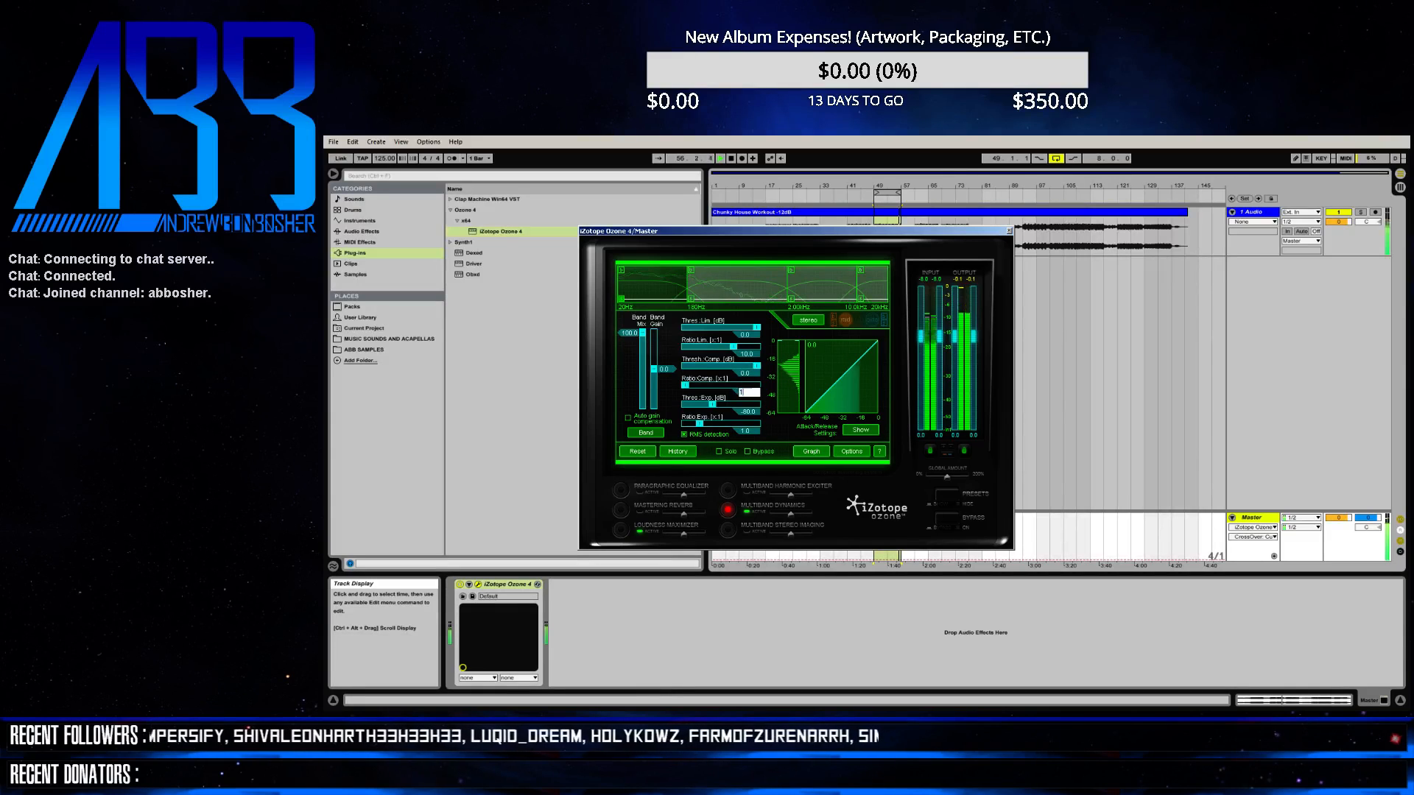
text(.5)
key(Return)
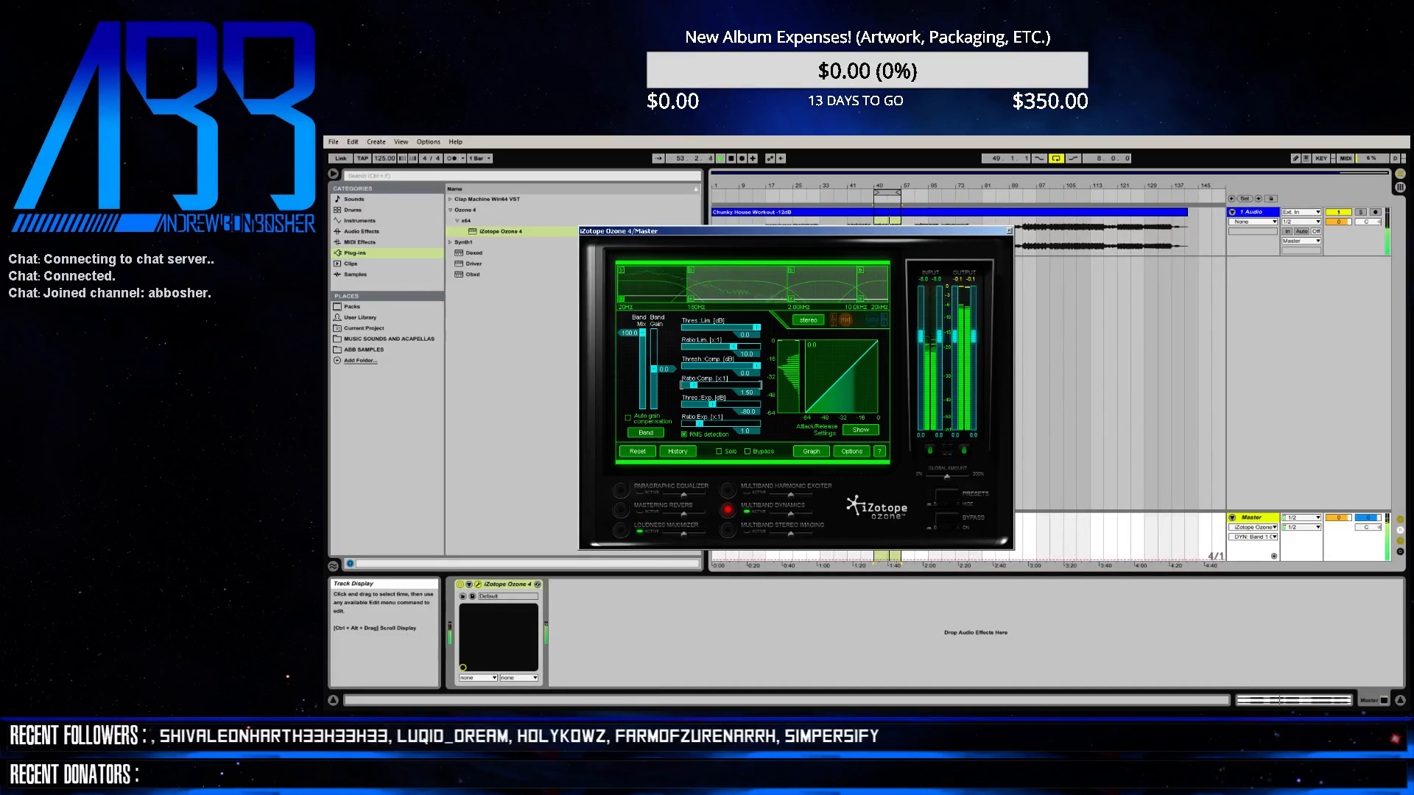
- Set the lowest band's compressor attack to about 212 ms, release to about 200 ms and threshold to about -25 dB
click(861, 430)
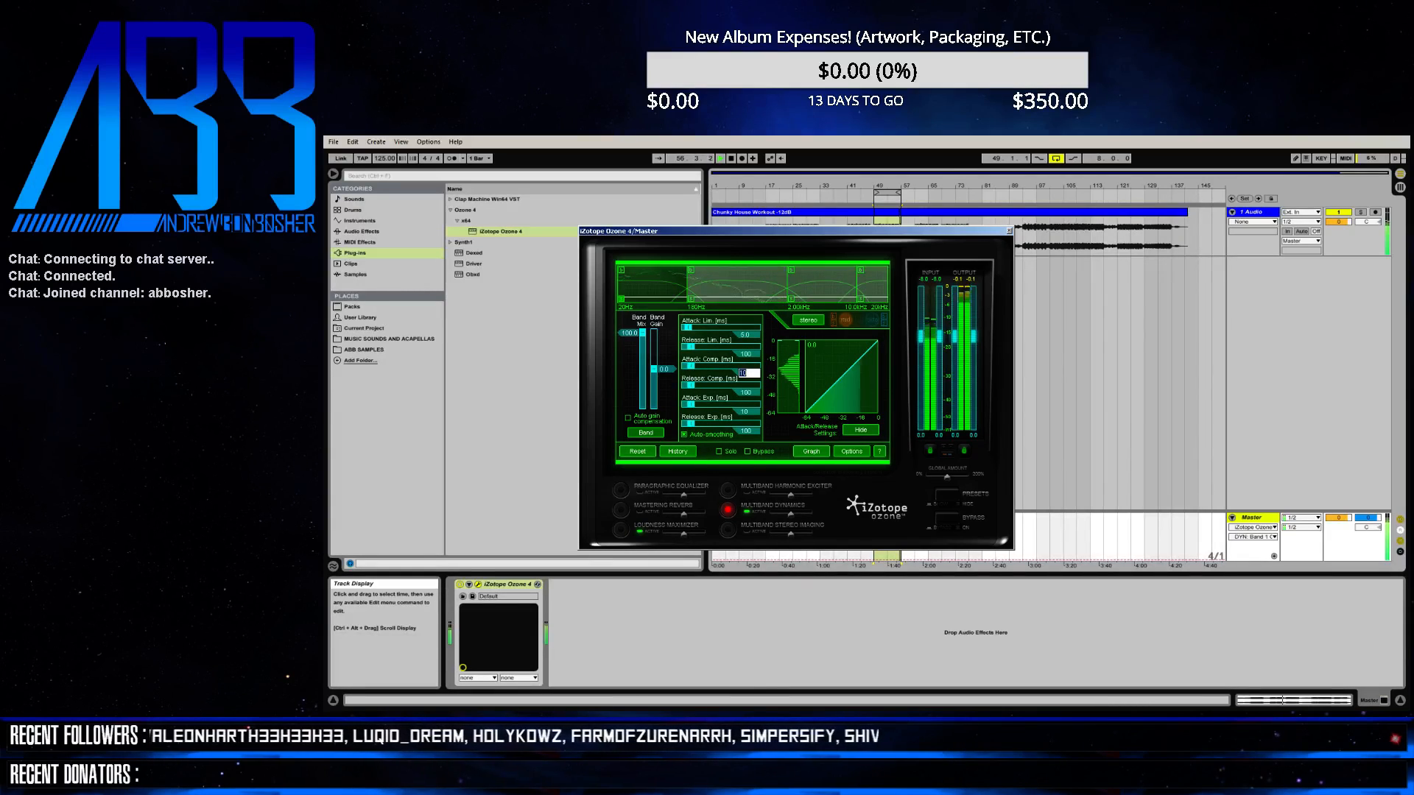
drag(690, 365, 734, 365)
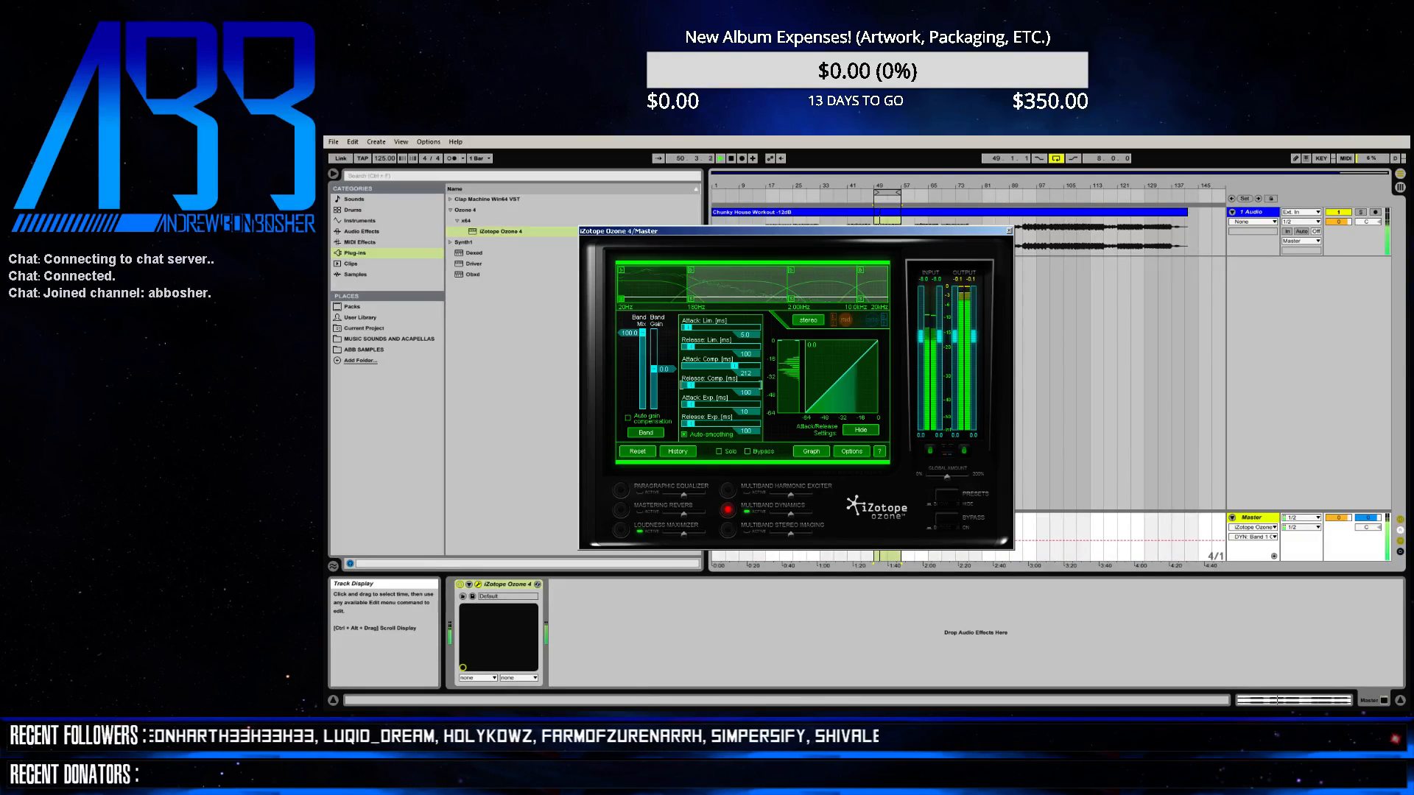
drag(691, 384, 694, 384)
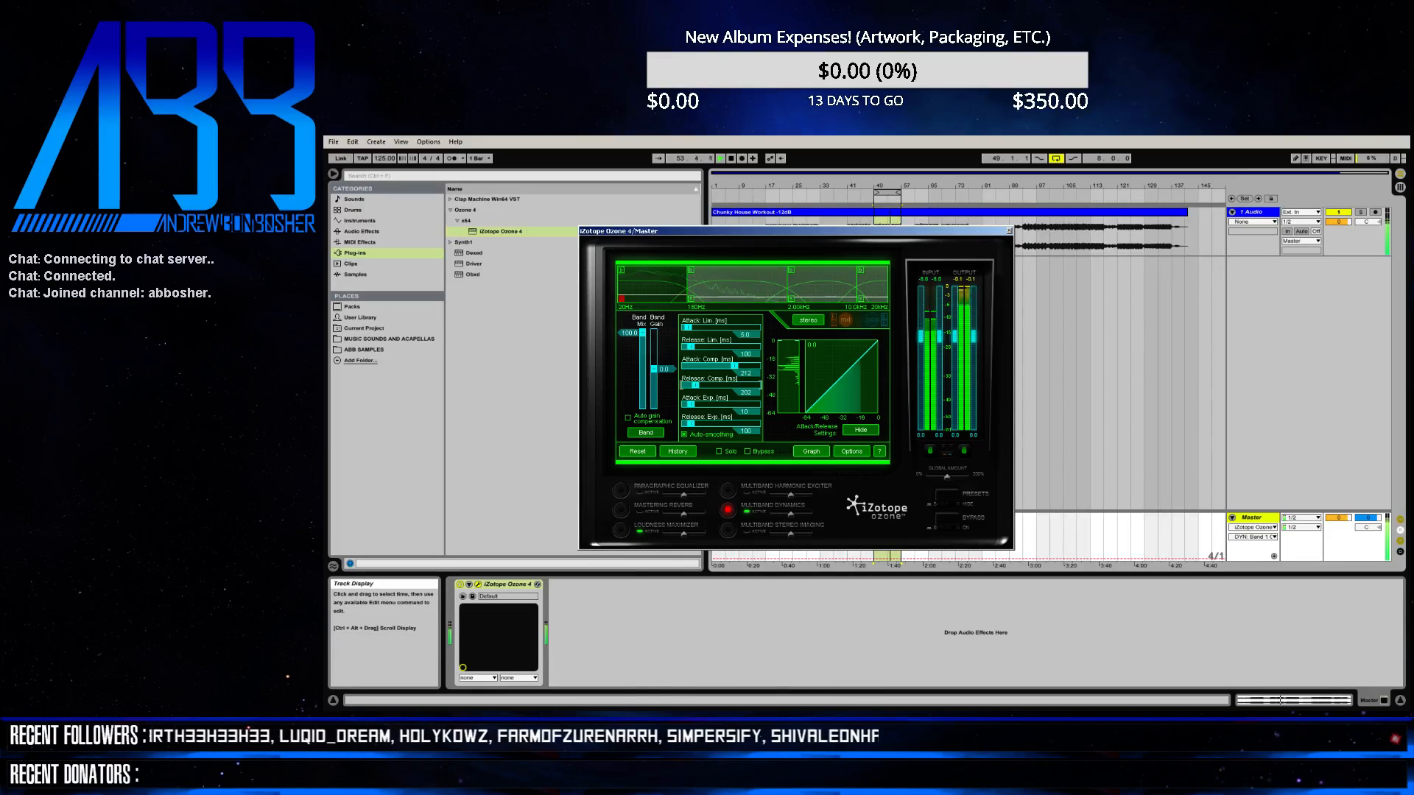
click(860, 430)
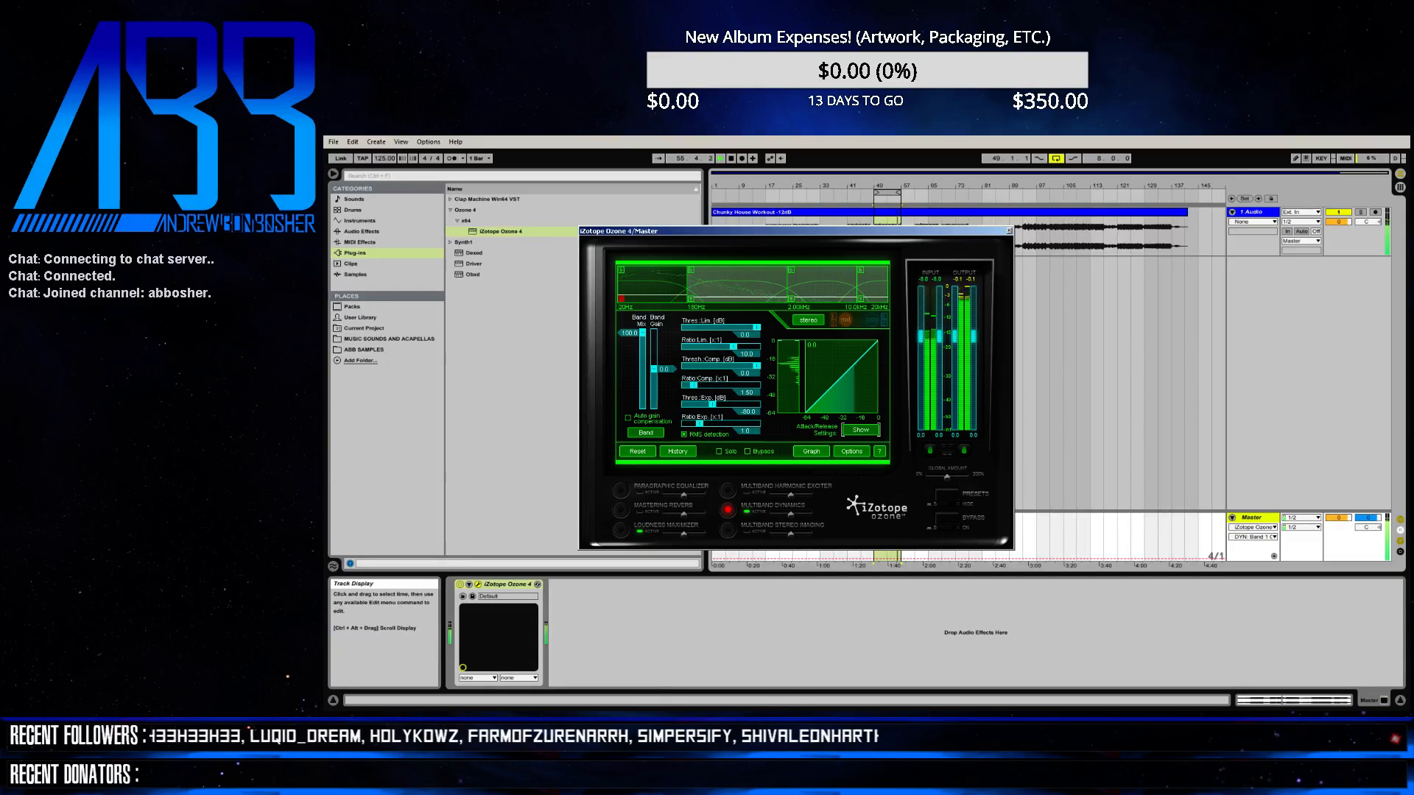
drag(756, 365, 741, 365)
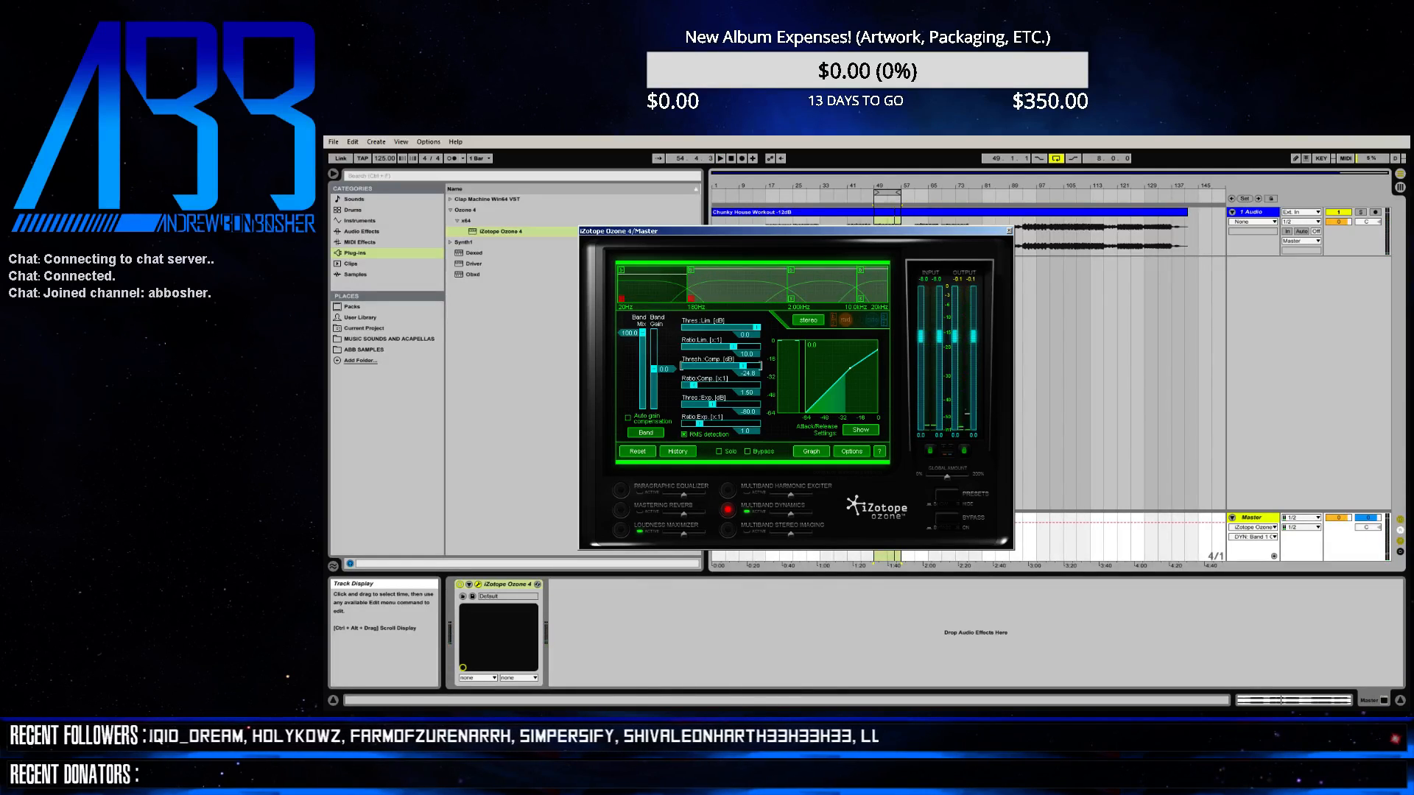
- During looped playback, set the second-lowest band's compressor release to 200 ms, attack to 212 ms and threshold to about -33 dB
key(space)
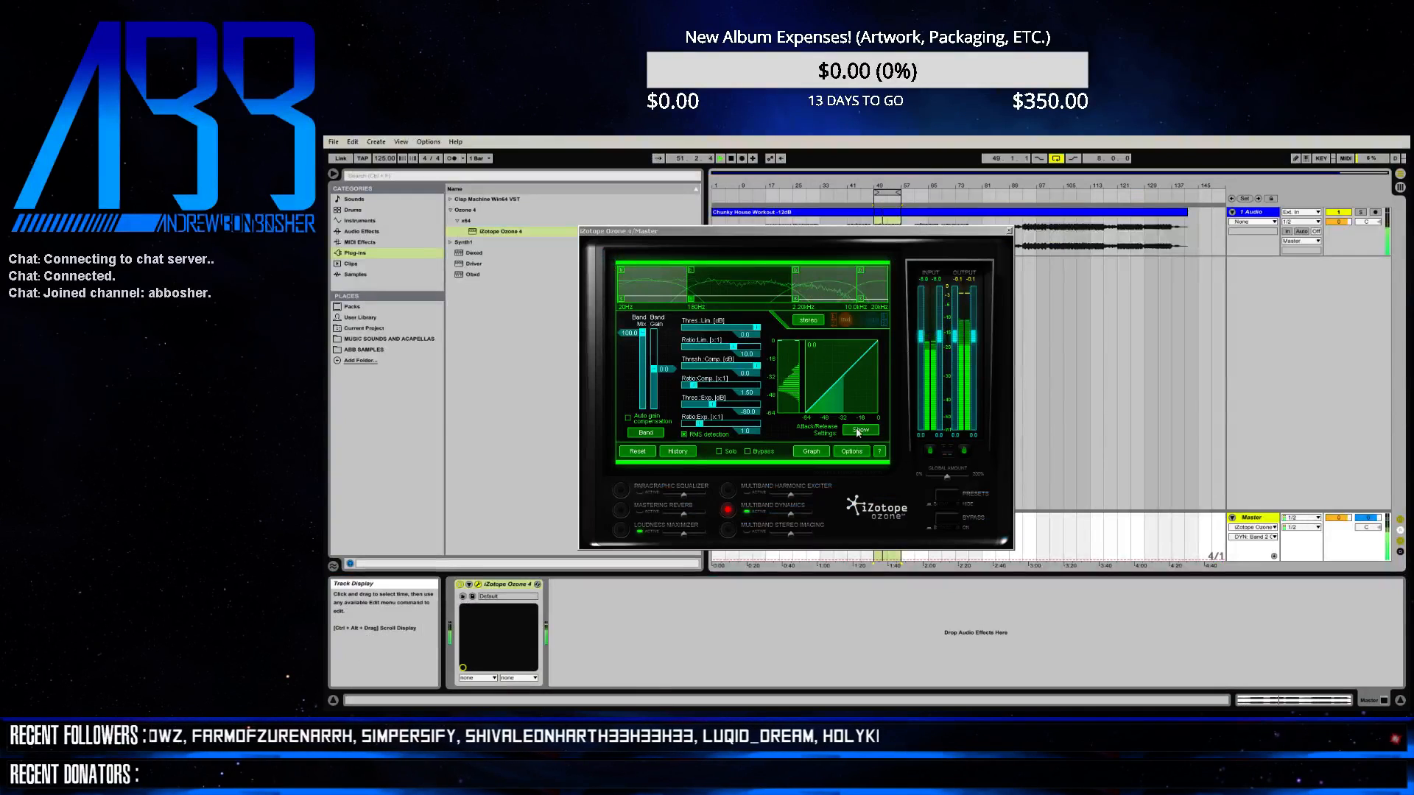
click(859, 430)
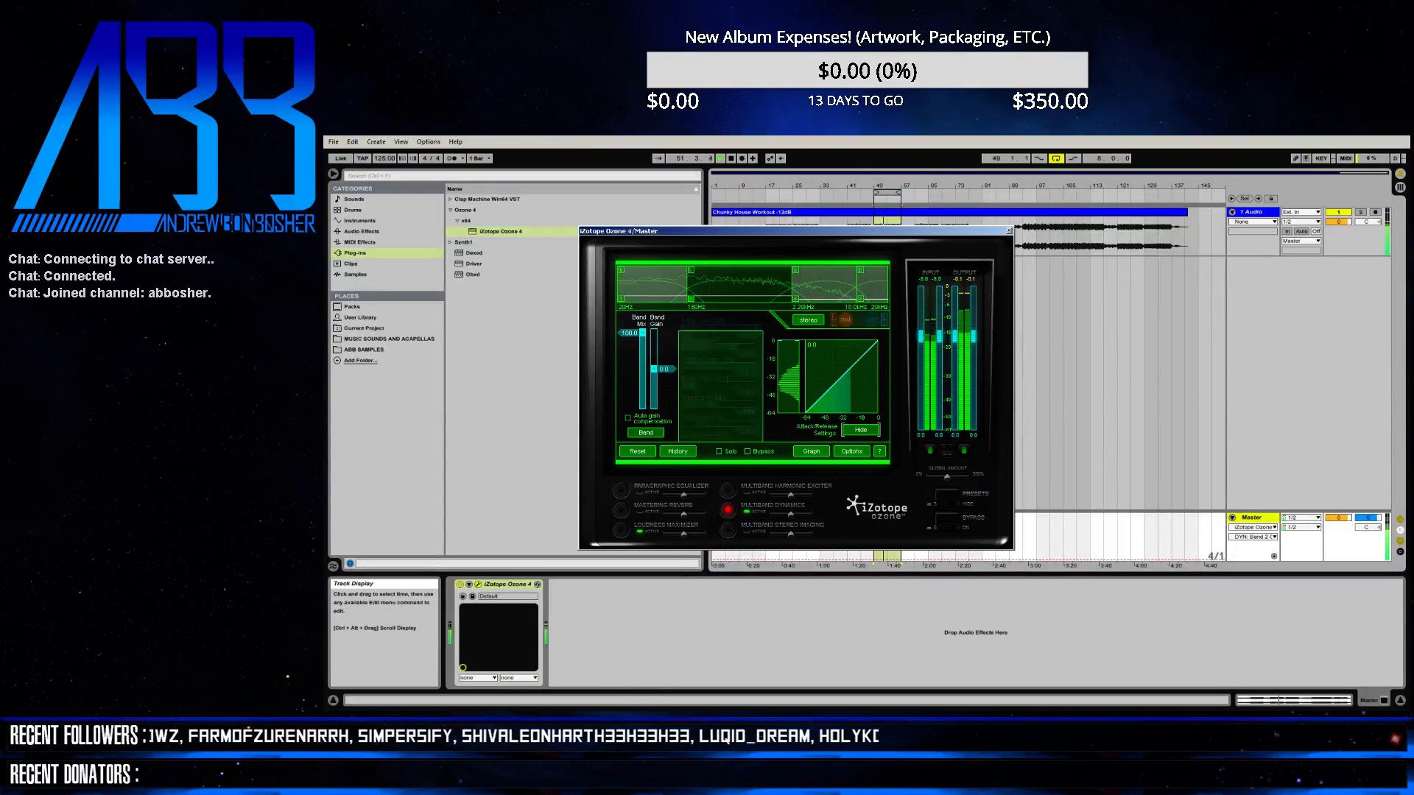
click(746, 391)
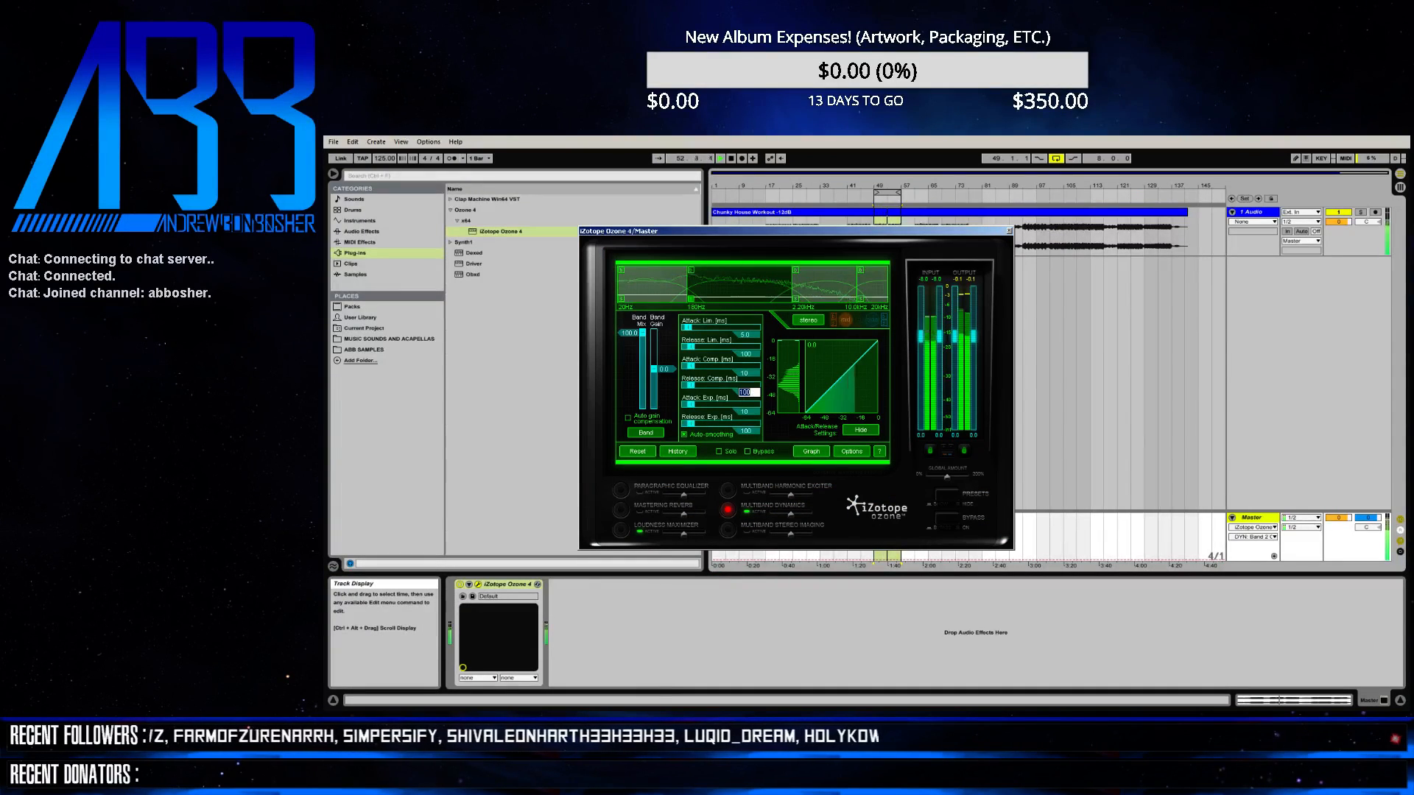
key(Return)
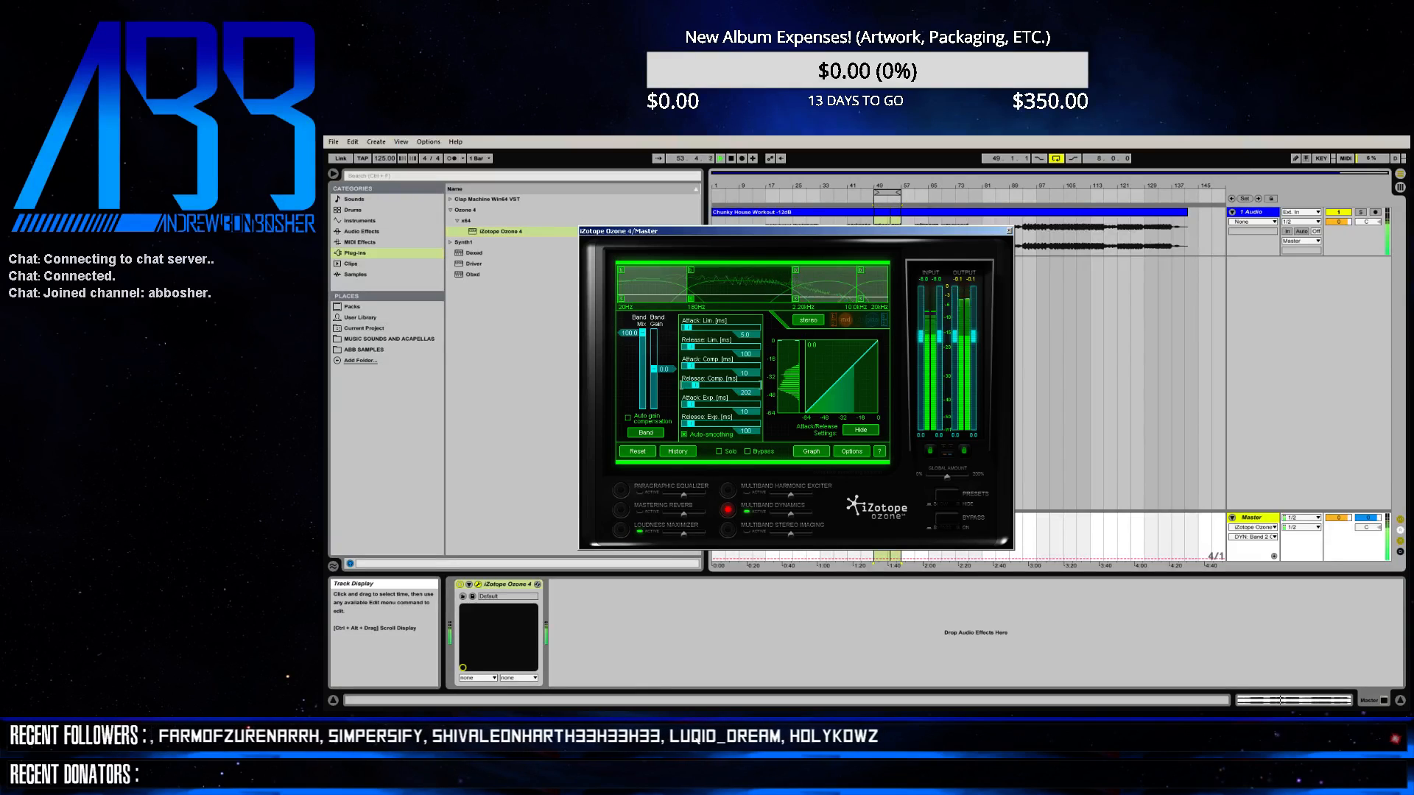
text(212)
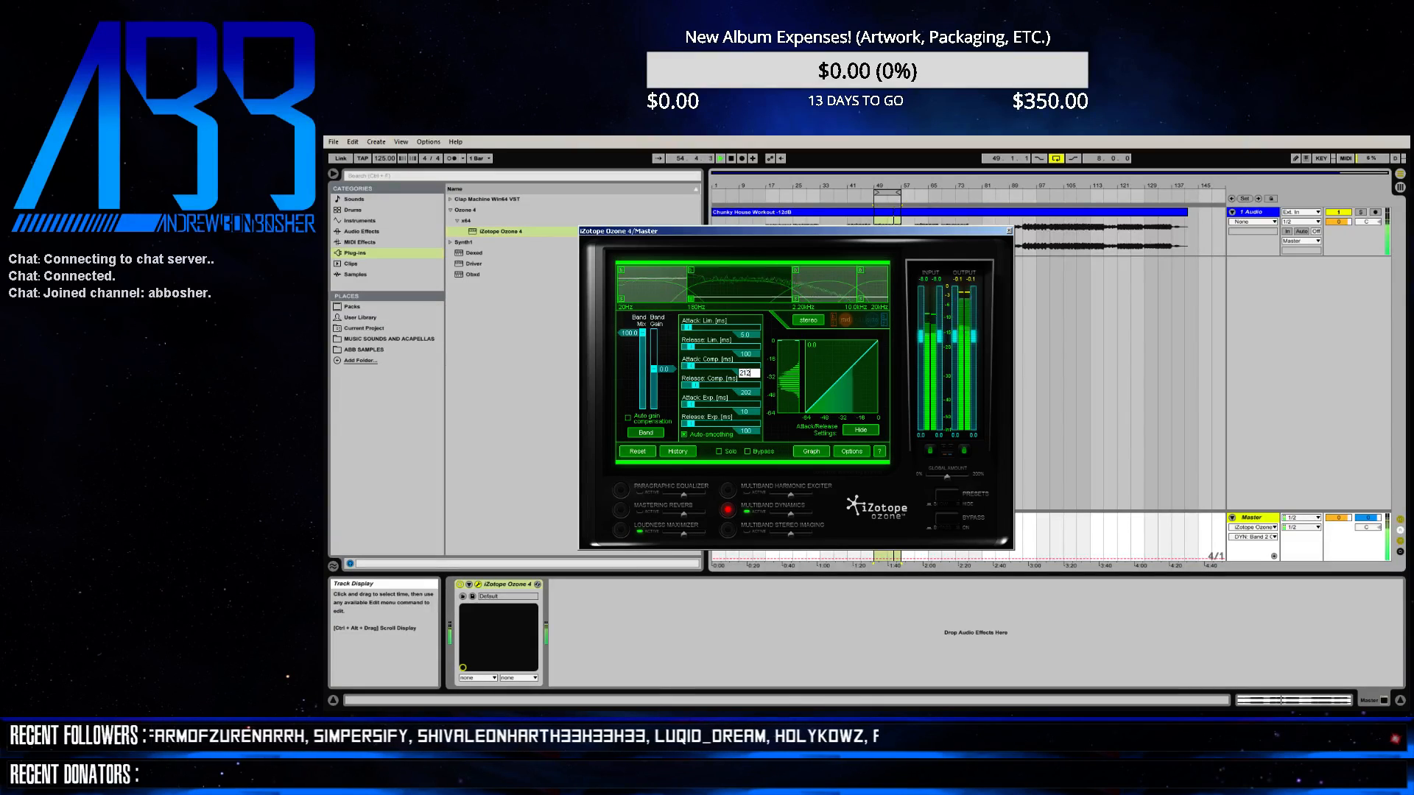
key(Return)
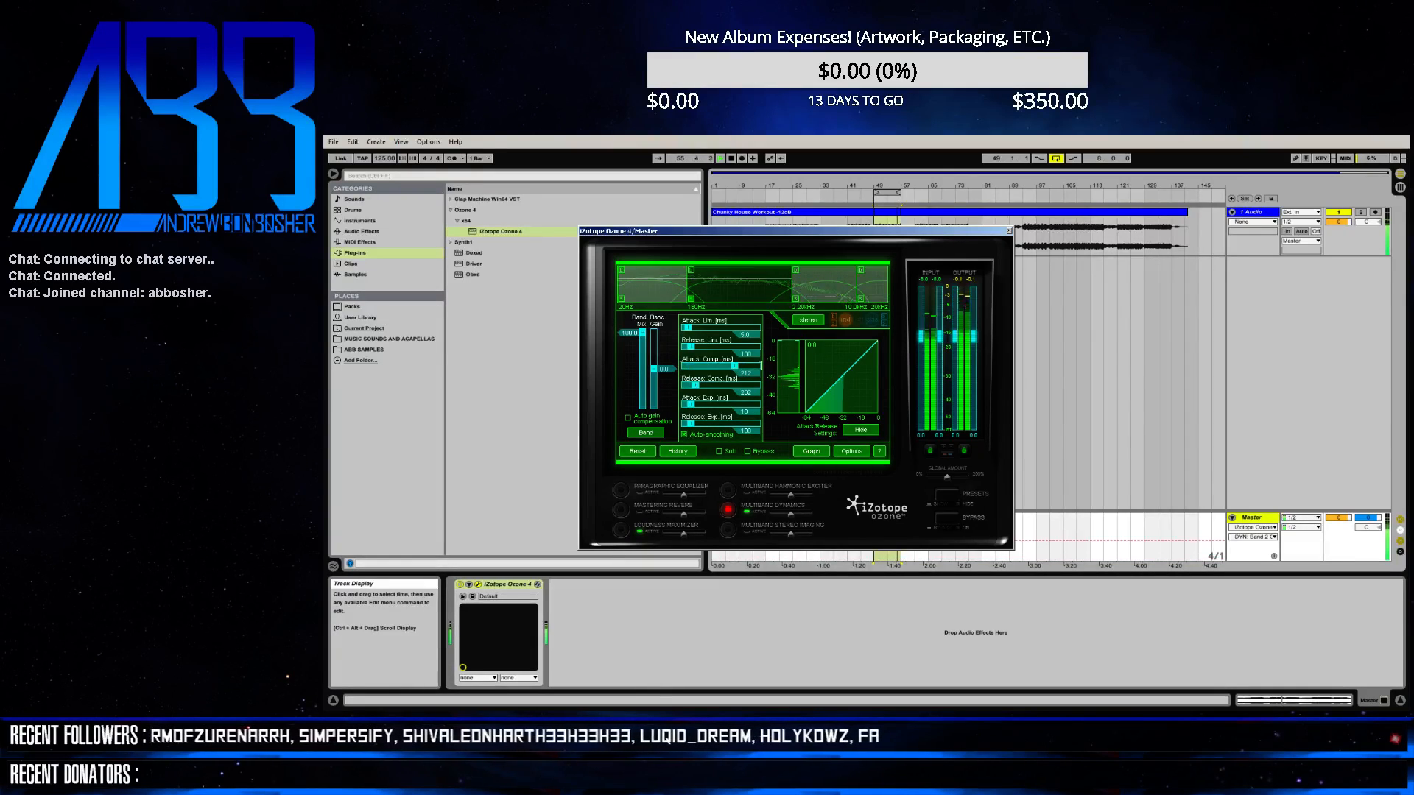
click(860, 429)
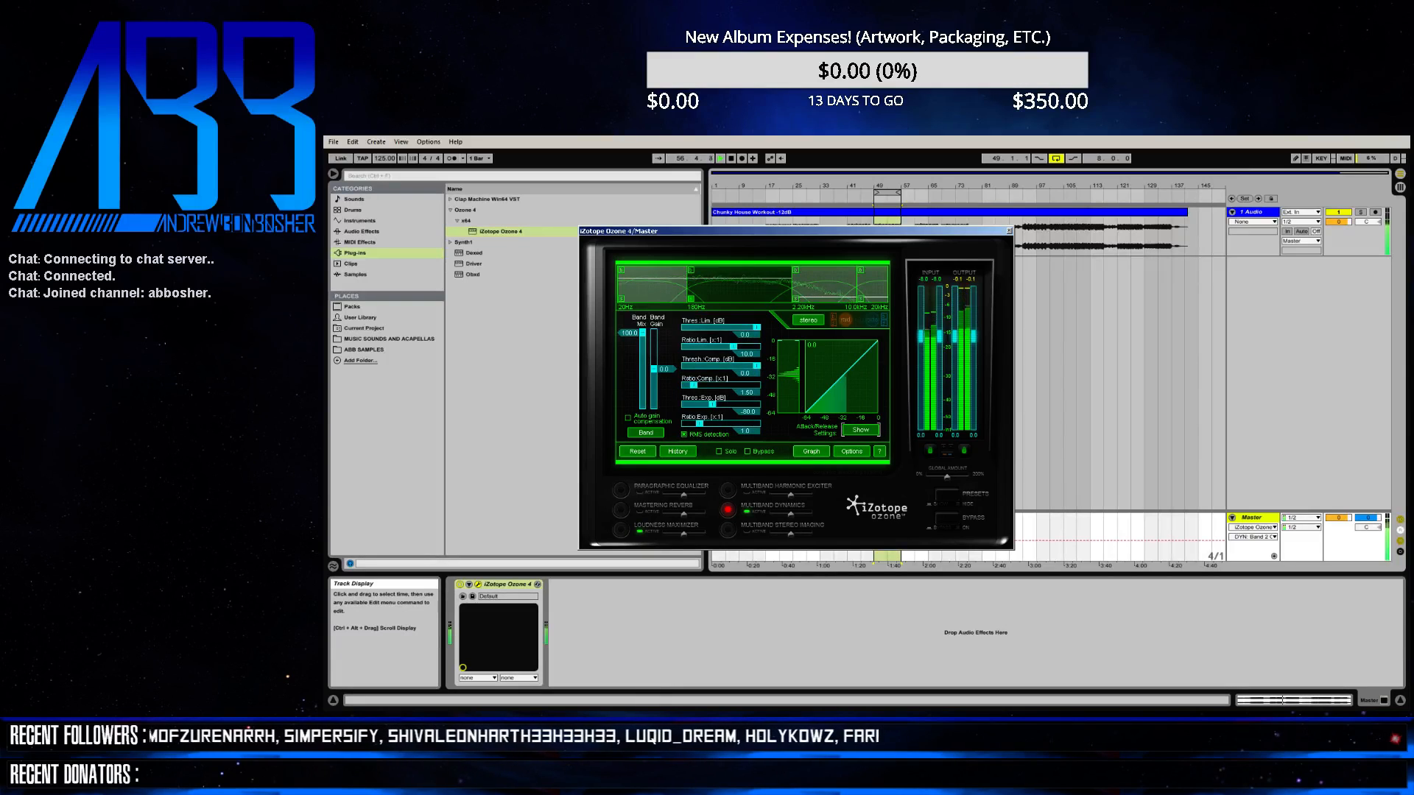
drag(756, 366, 737, 366)
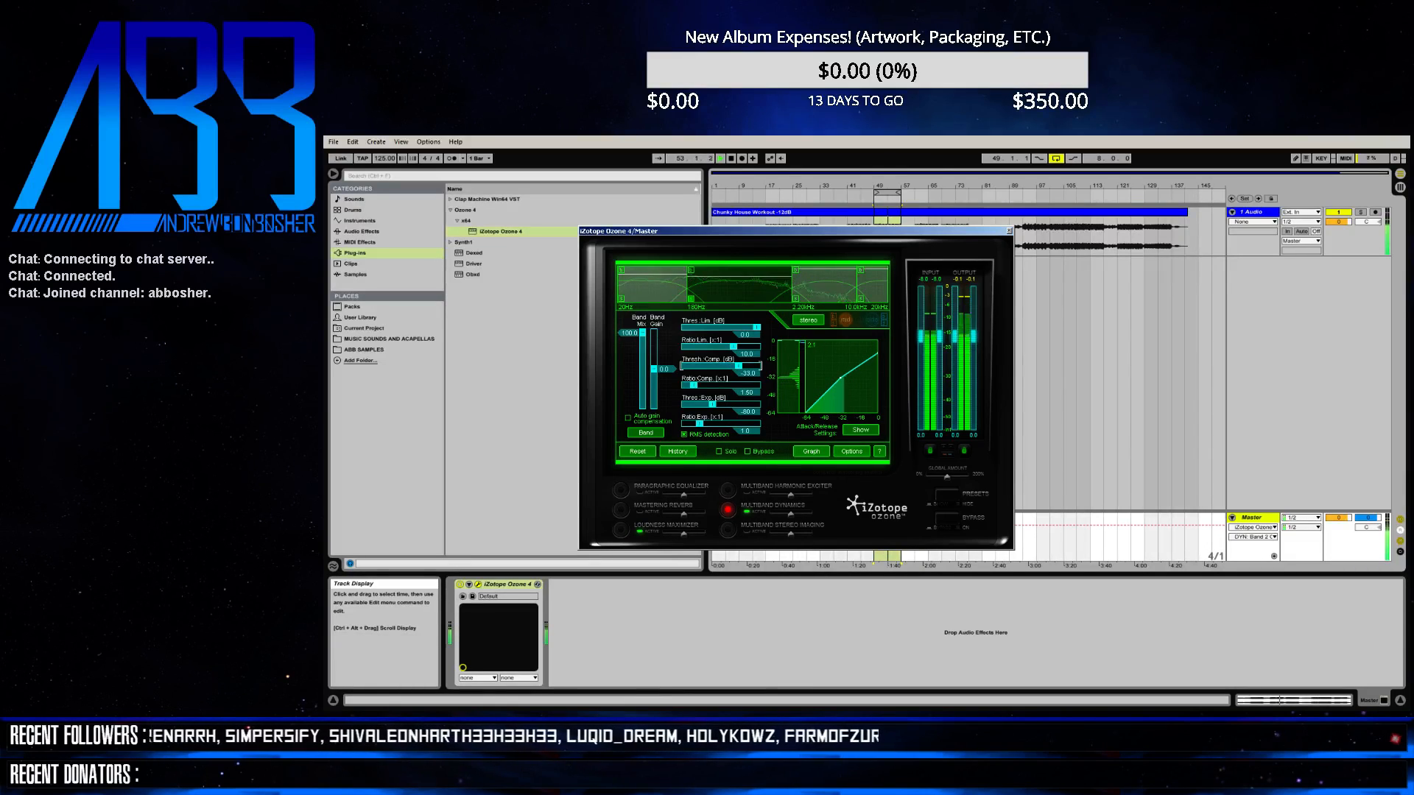
- Lower the second band's compressor threshold to about -36.1 dB and set the third band's compression ratio to 1.5
drag(737, 366, 736, 366)
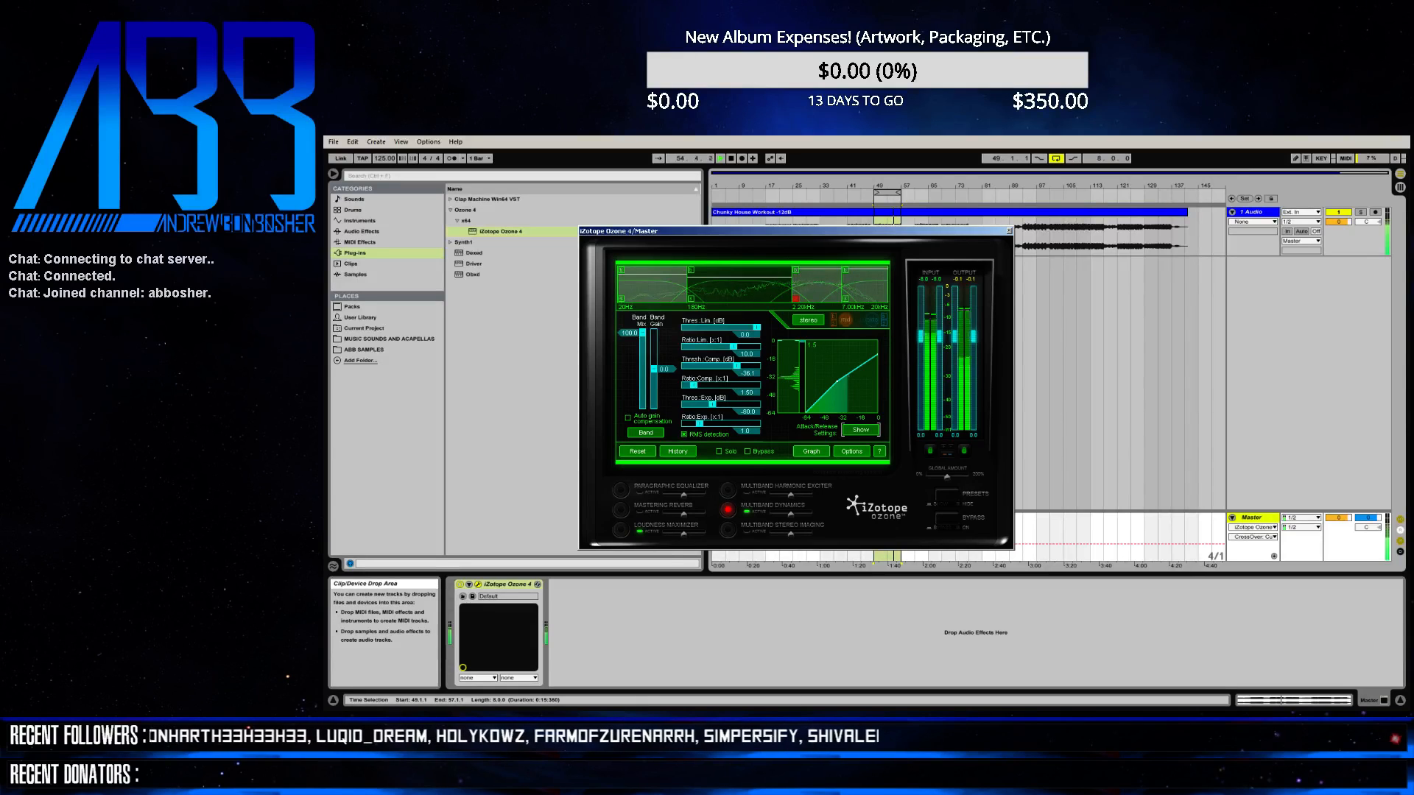
key(ctrl+z)
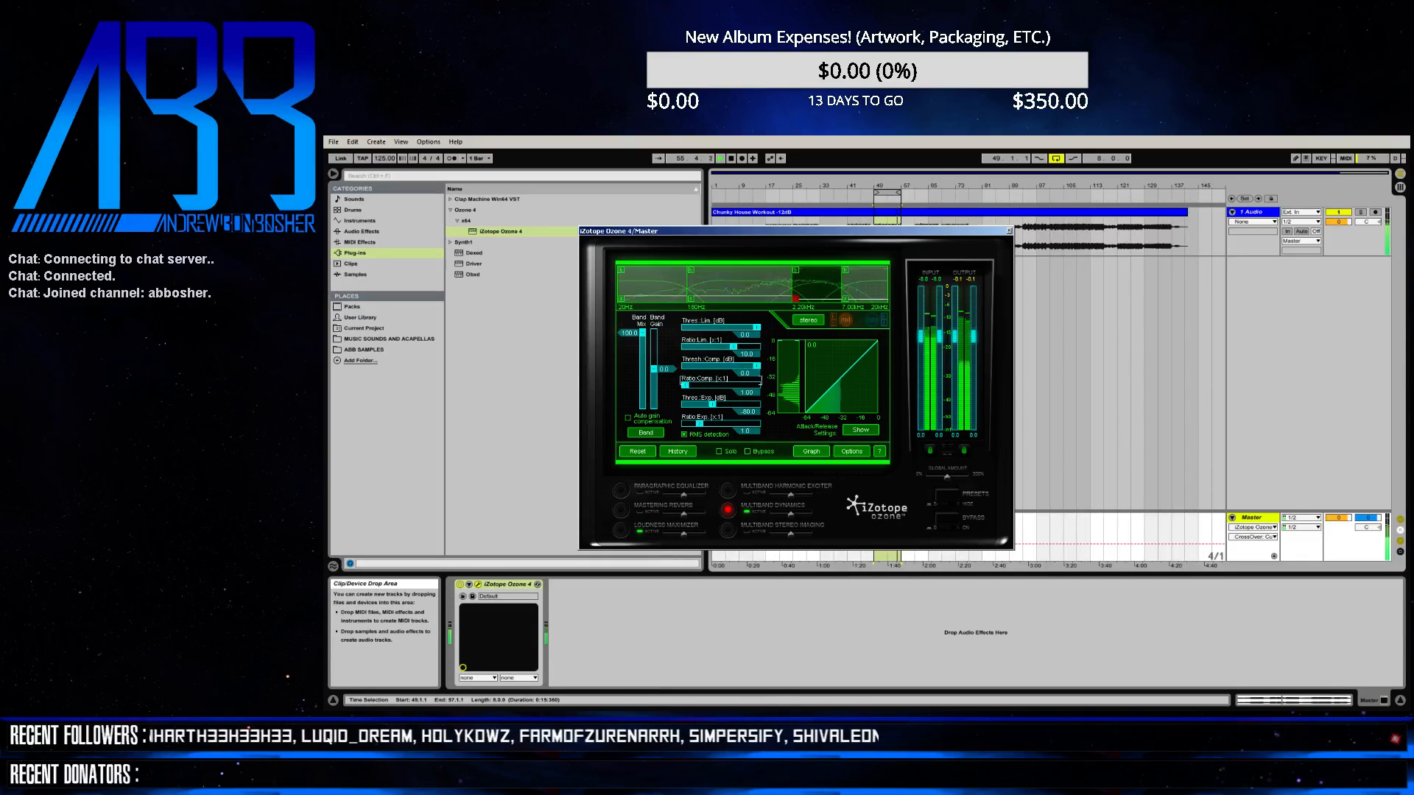
double_click(759, 384)
text(1)
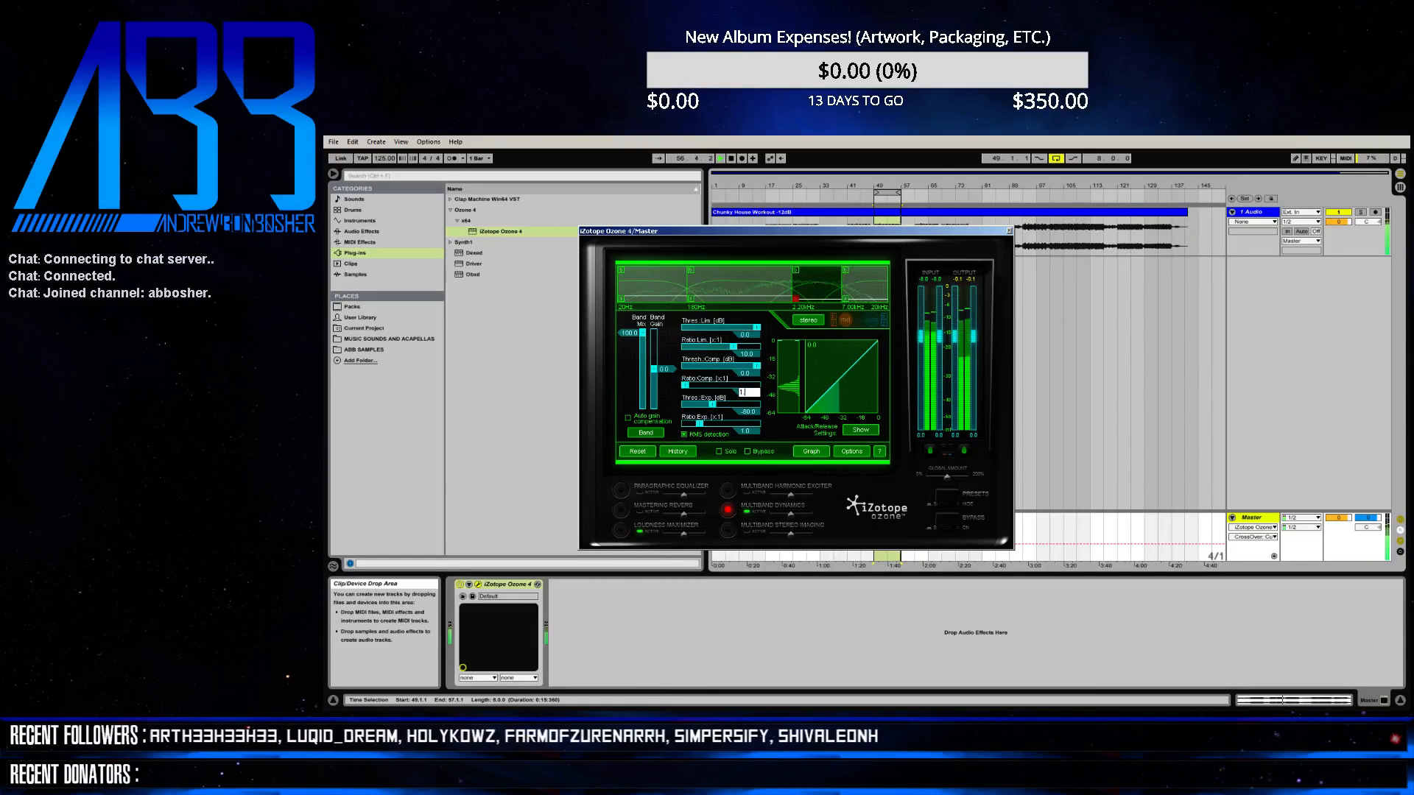
text(.5)
key(Return)
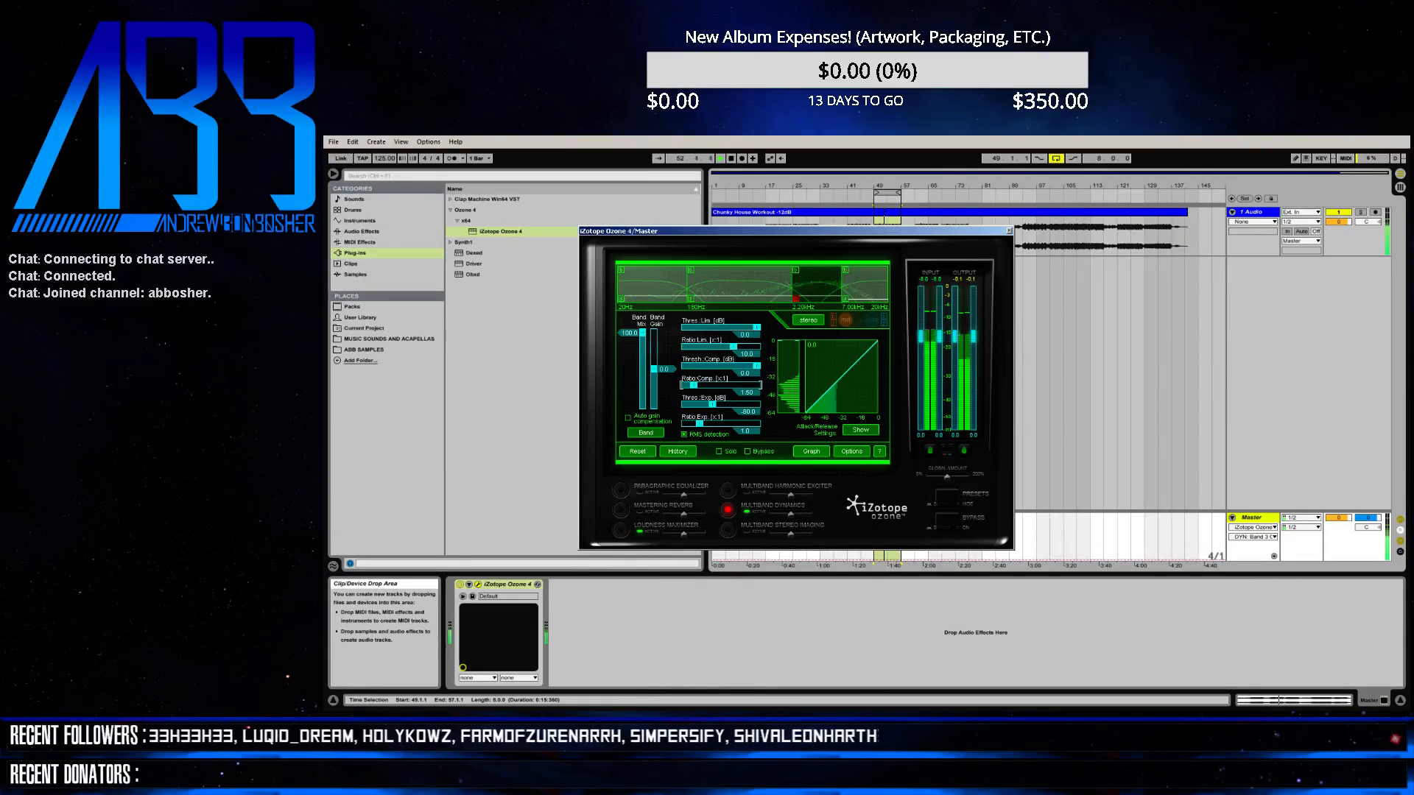
- Set the third band's compressor attack to 212 ms and its compressor release to 202 ms
click(861, 430)
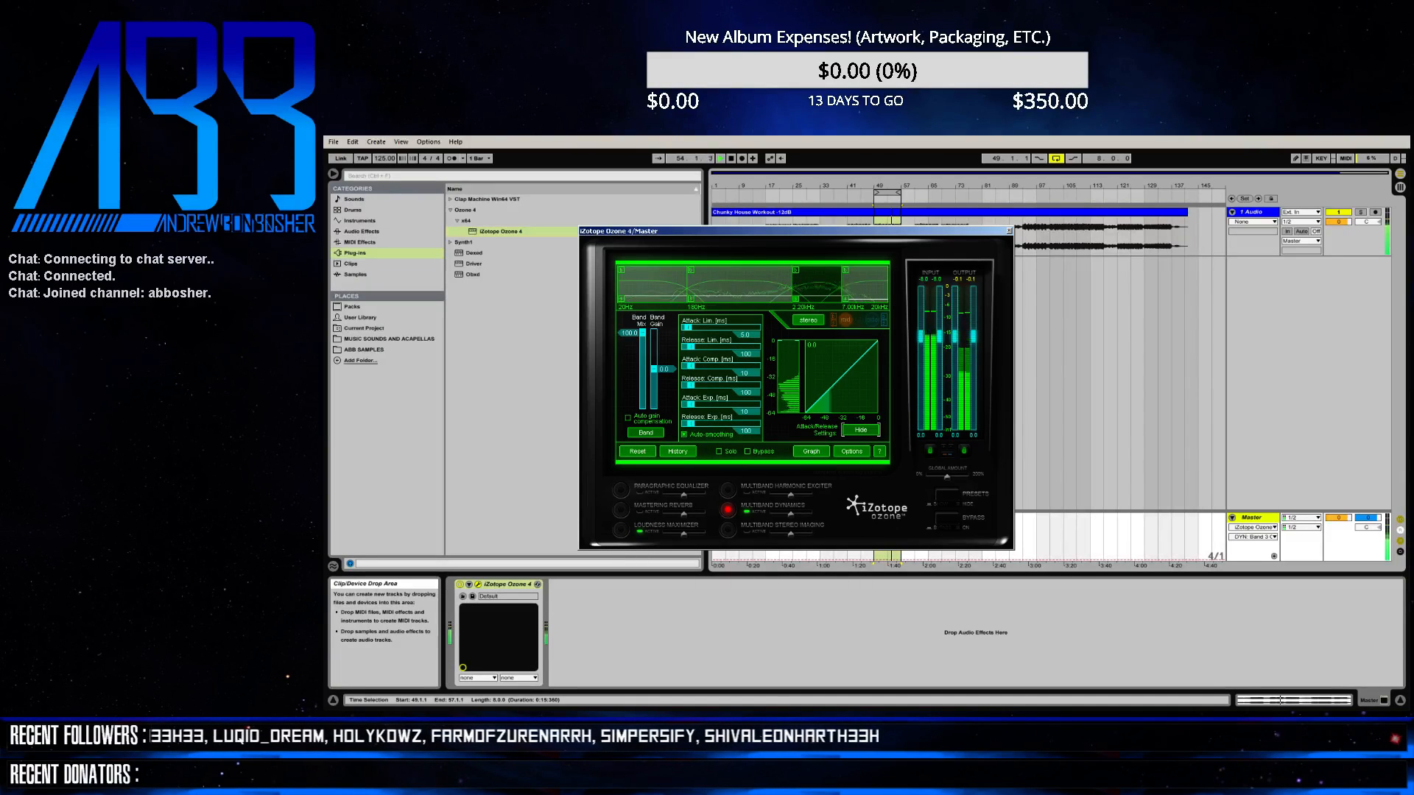
double_click(745, 373)
text(21)
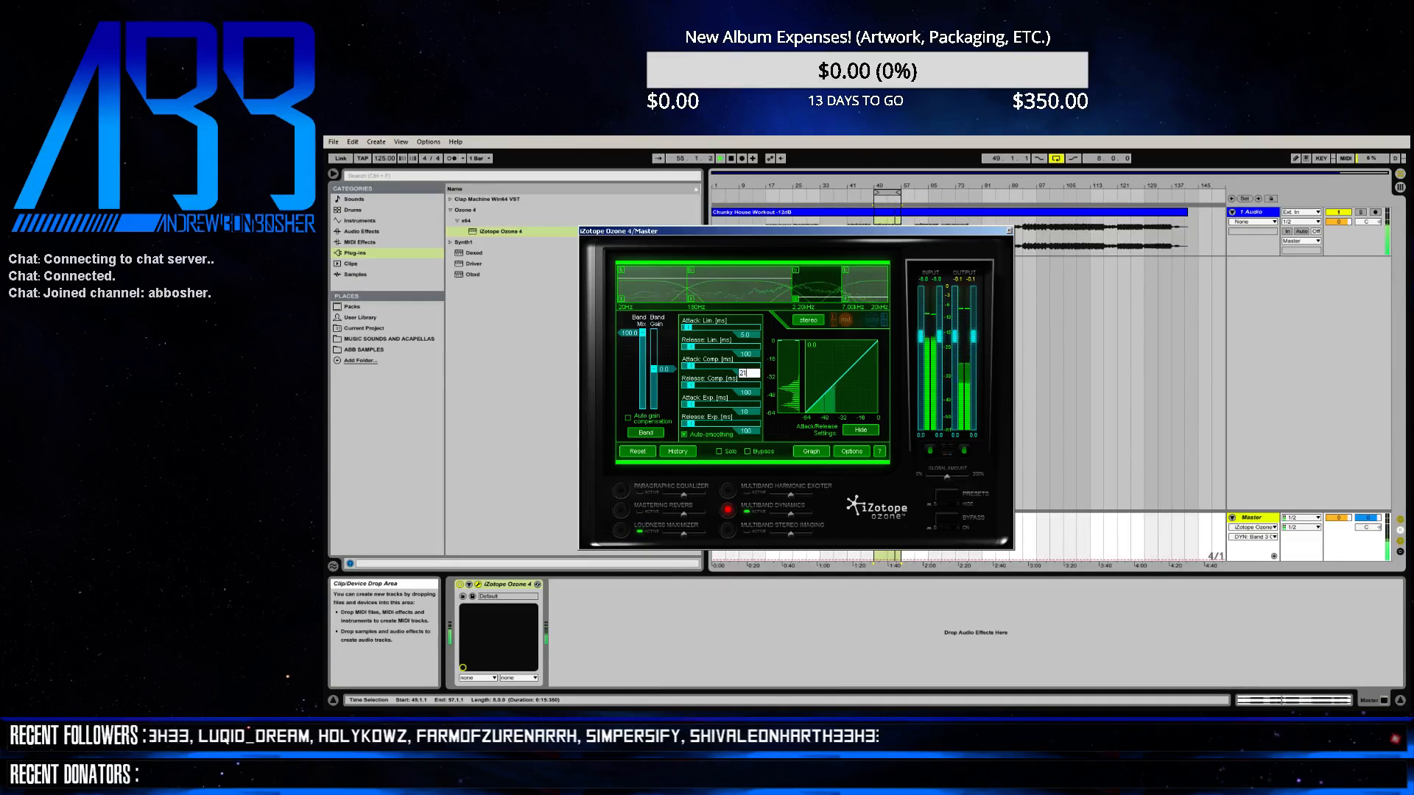
text(2)
key(Return)
double_click(745, 392)
text(202)
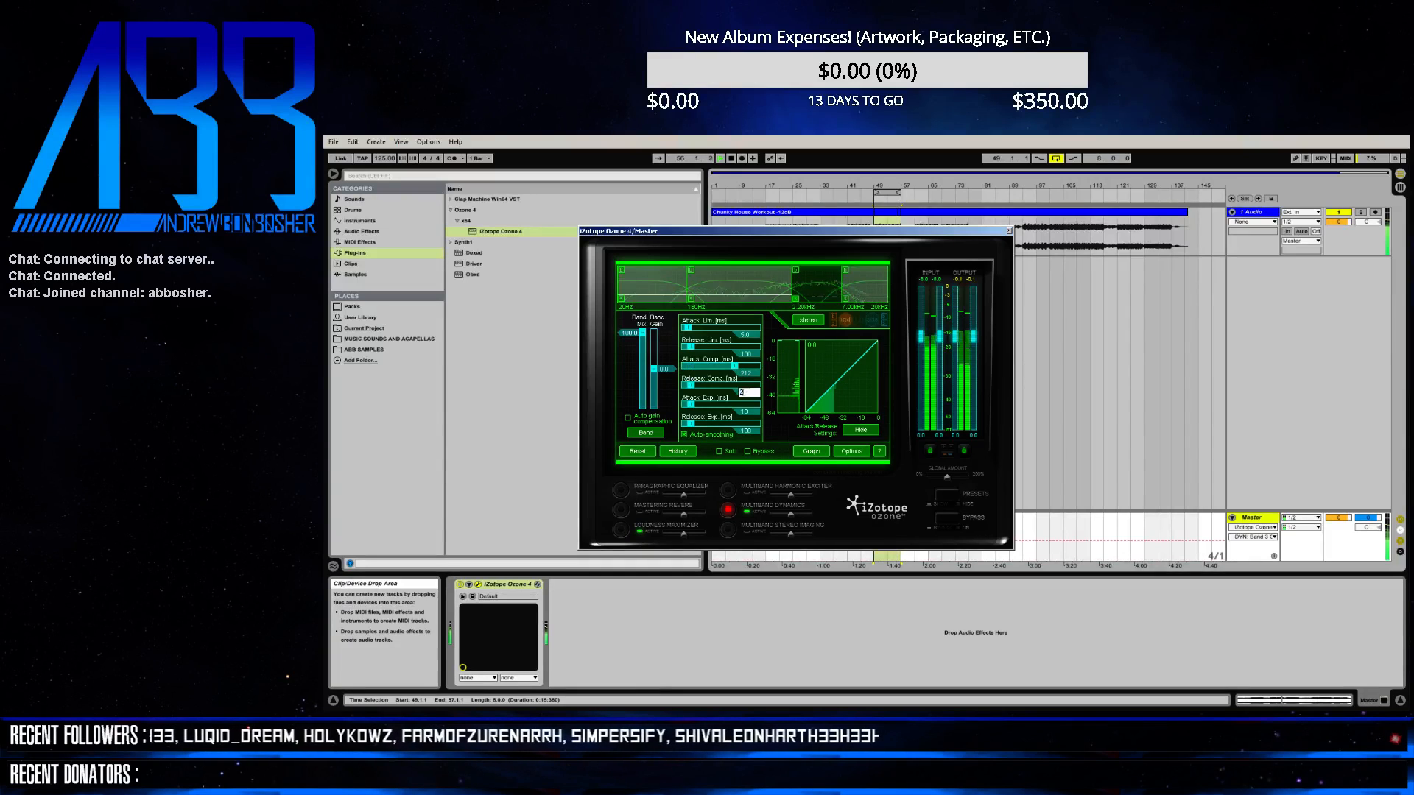
key(Return)
click(861, 430)
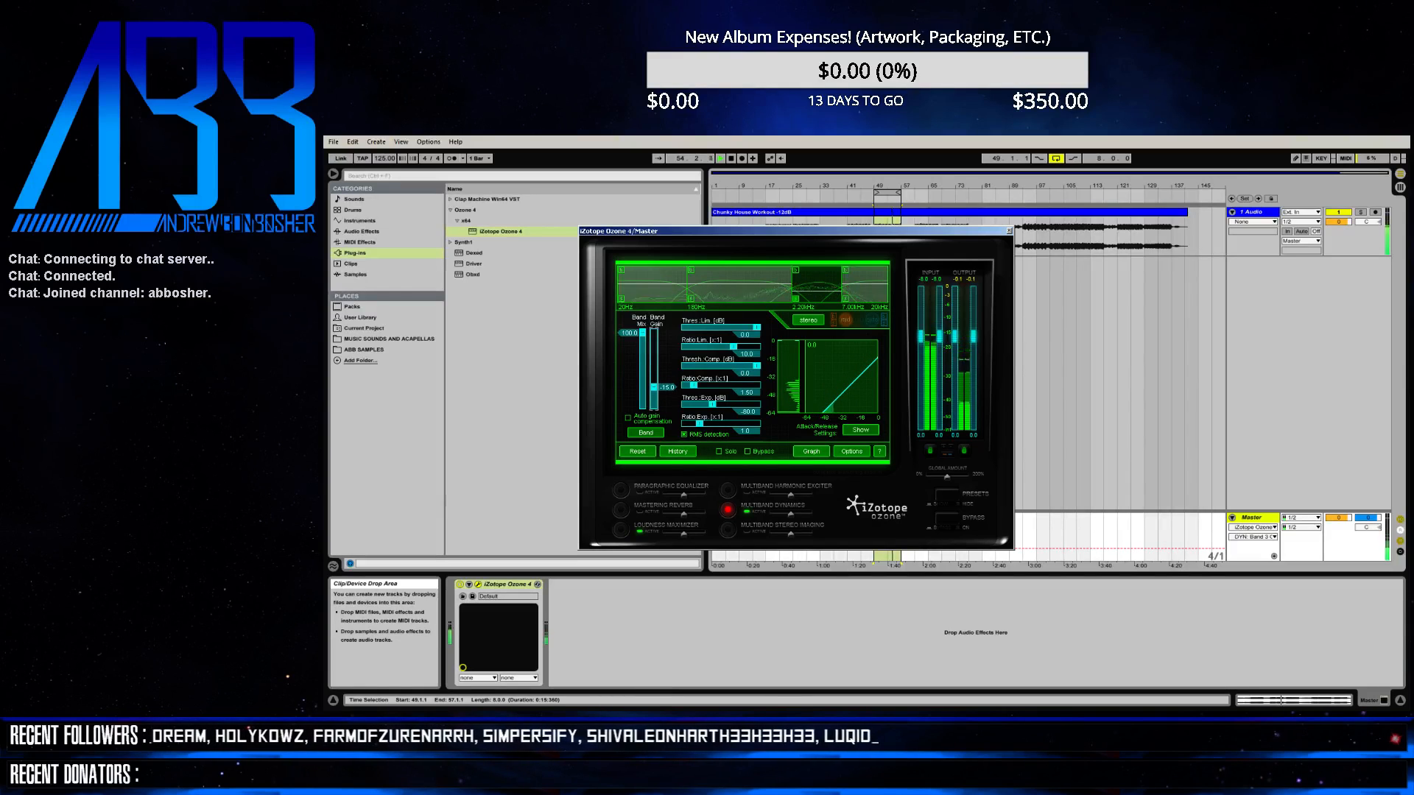
- Reset the third band's gain to 0 and set its compressor threshold to about -47 dB
double_click(665, 385)
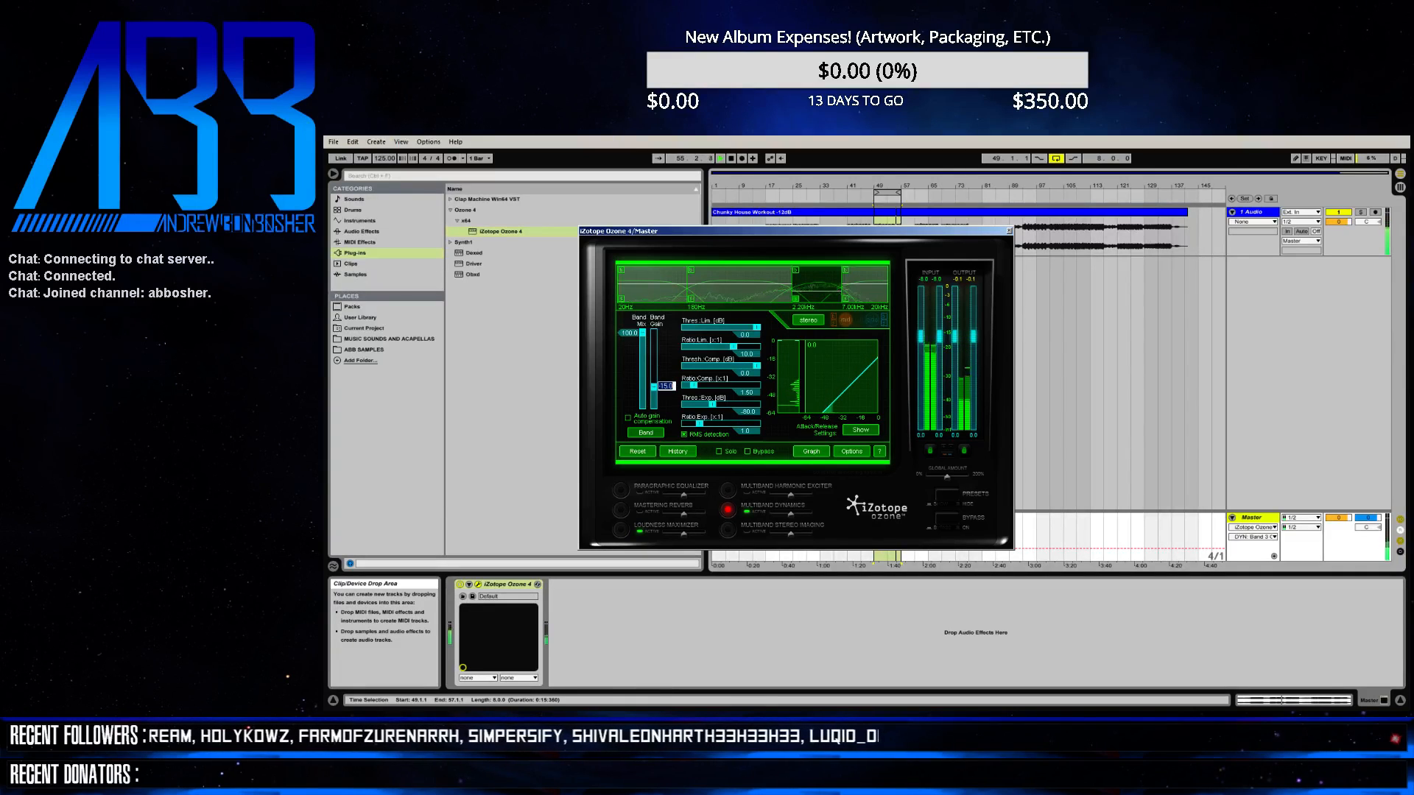
text(0)
key(Return)
drag(756, 366, 734, 366)
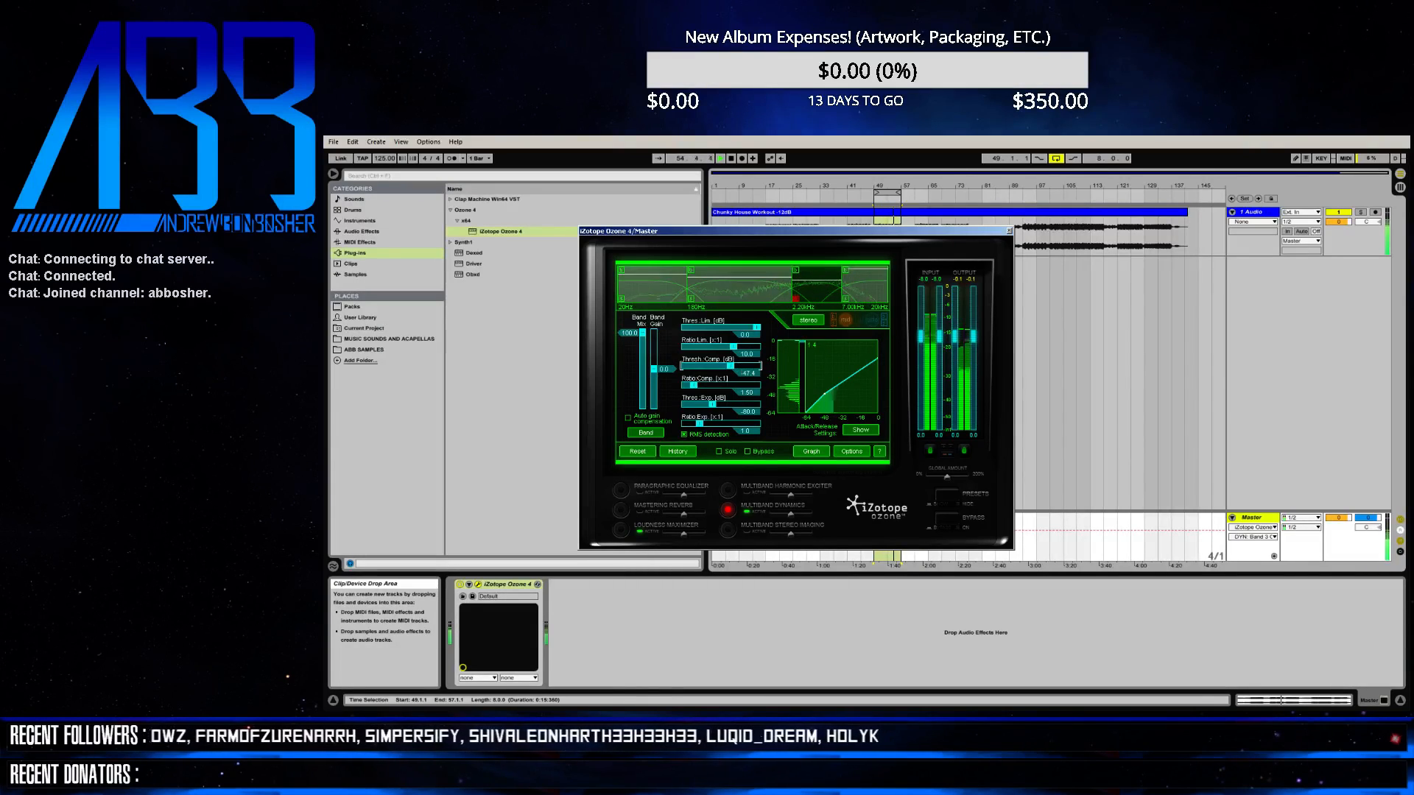
text(-47)
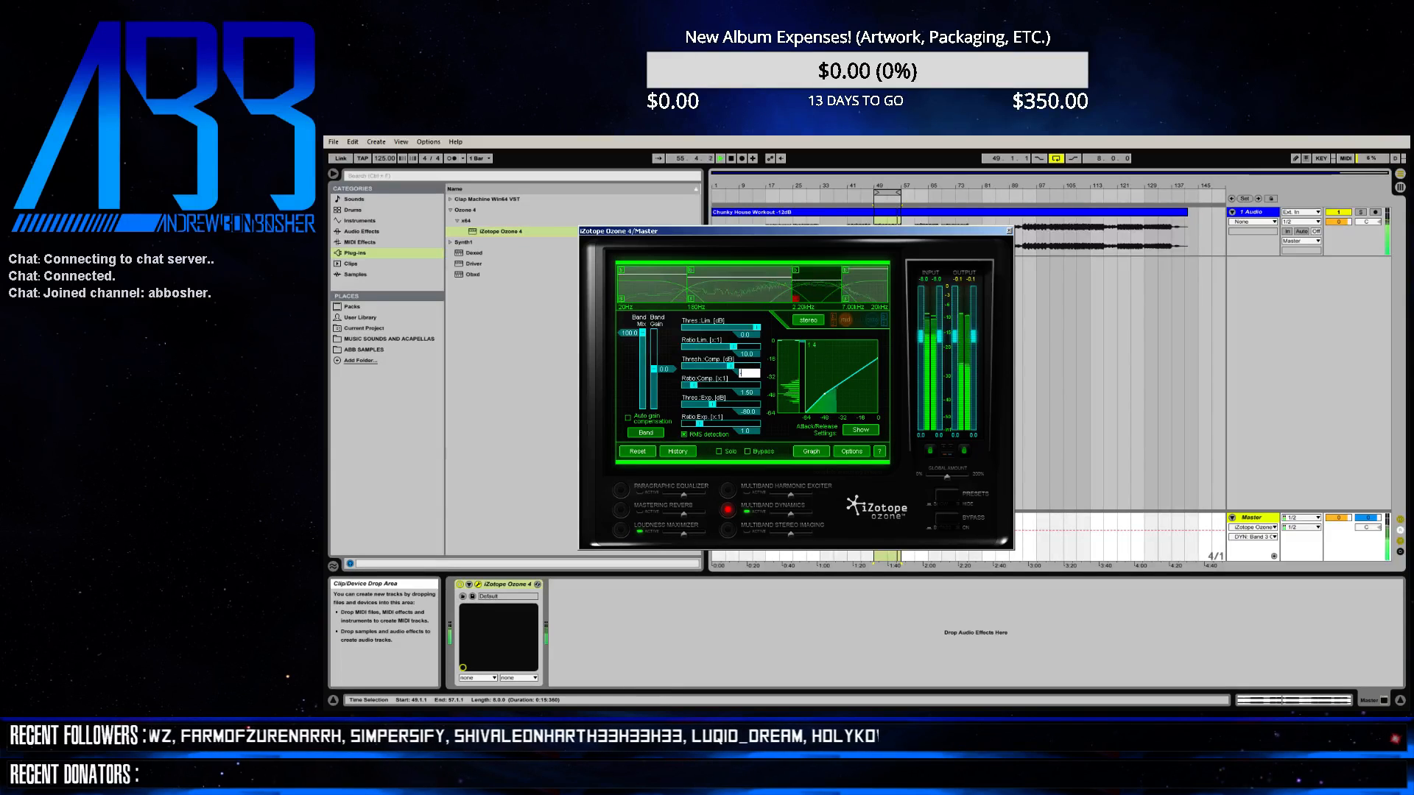
text(.3)
key(Return)
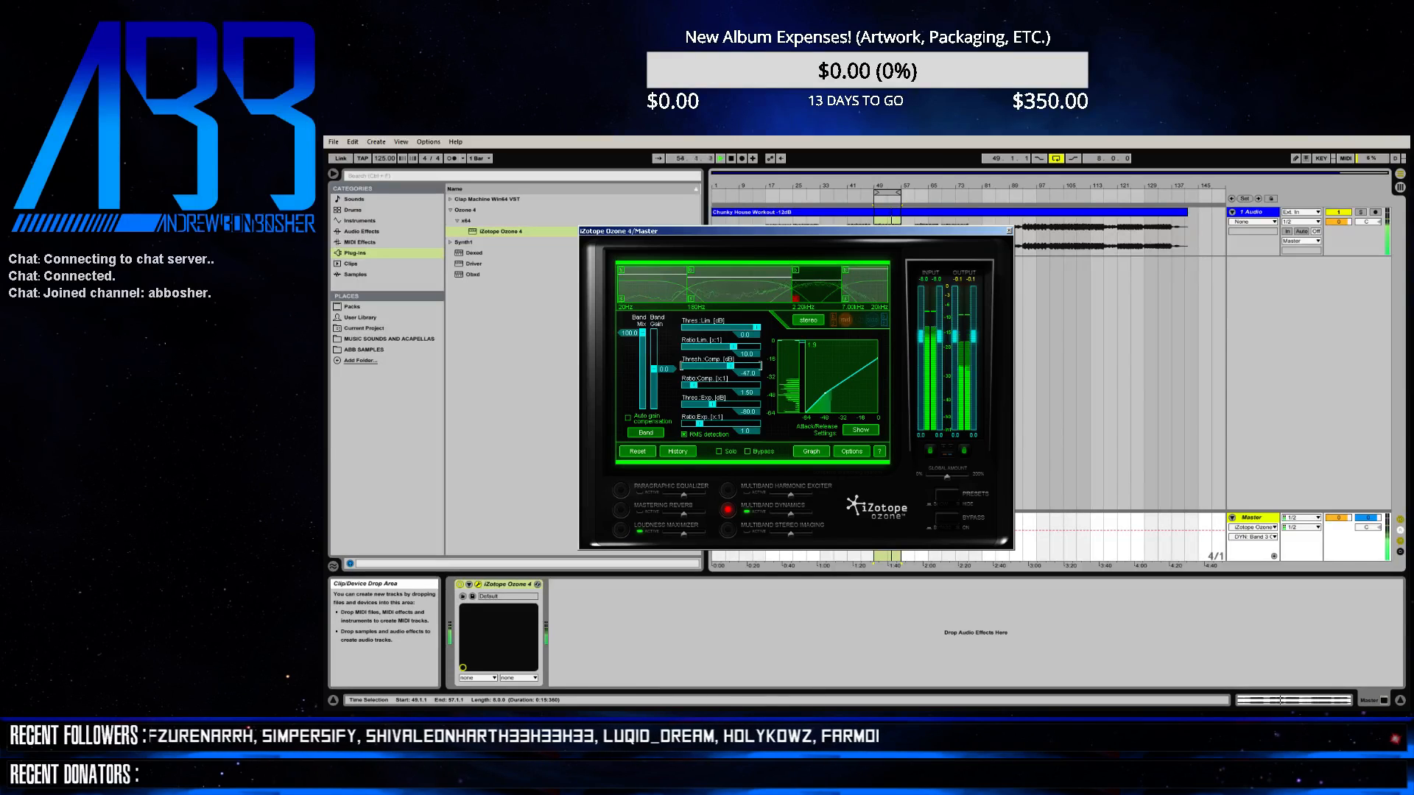
- Set the compression ratio of the fourth, highest-frequency band to 1.5
click(864, 287)
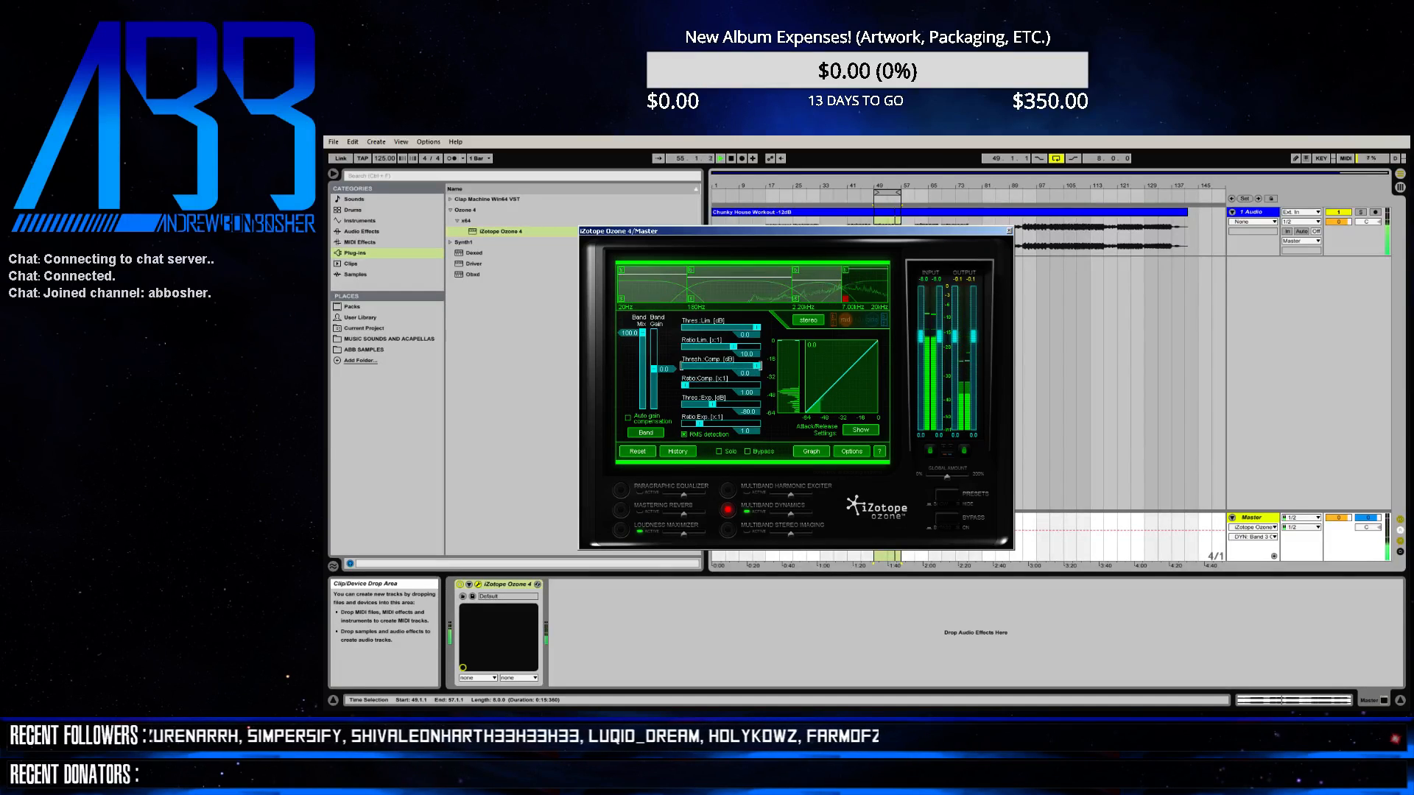
click(746, 393)
text(1.5)
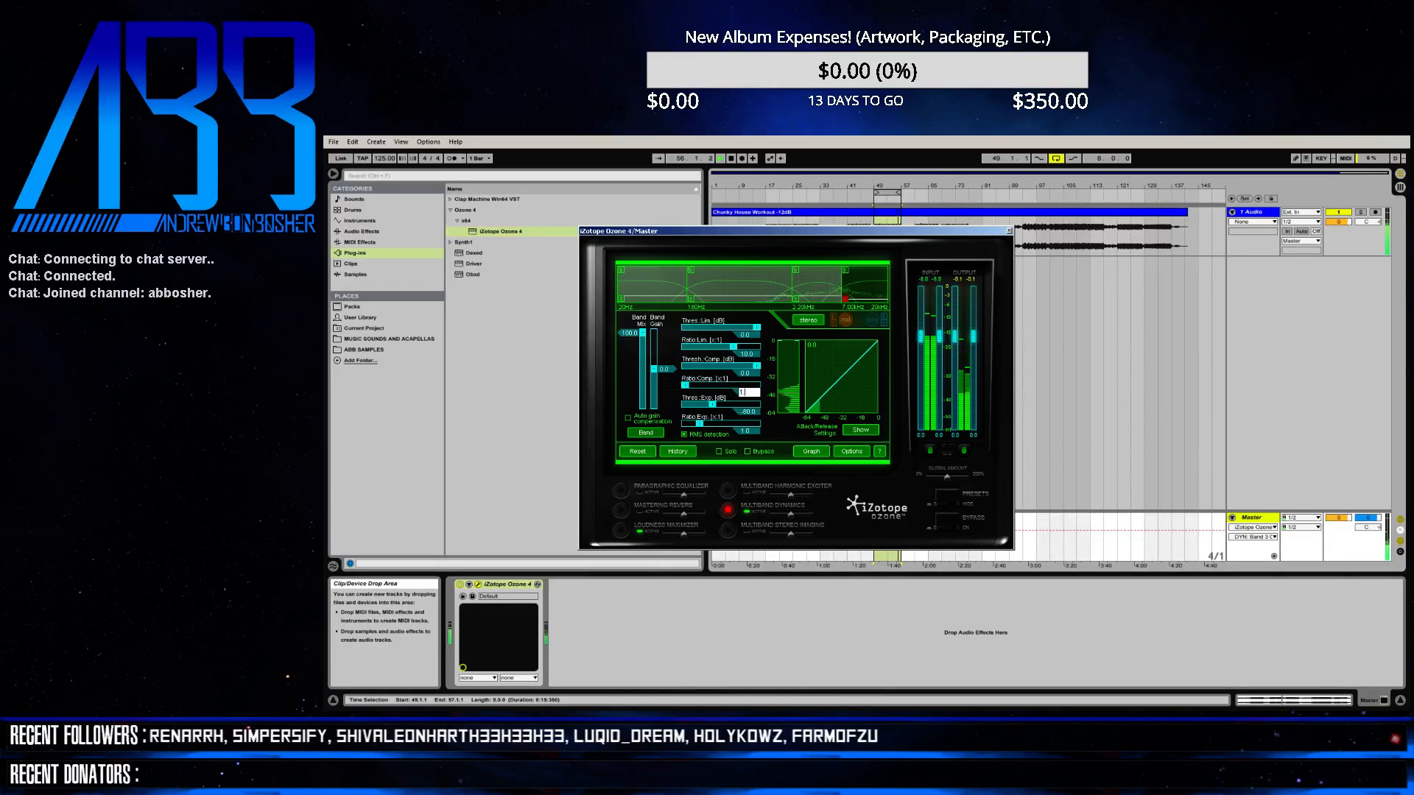
key(Return)
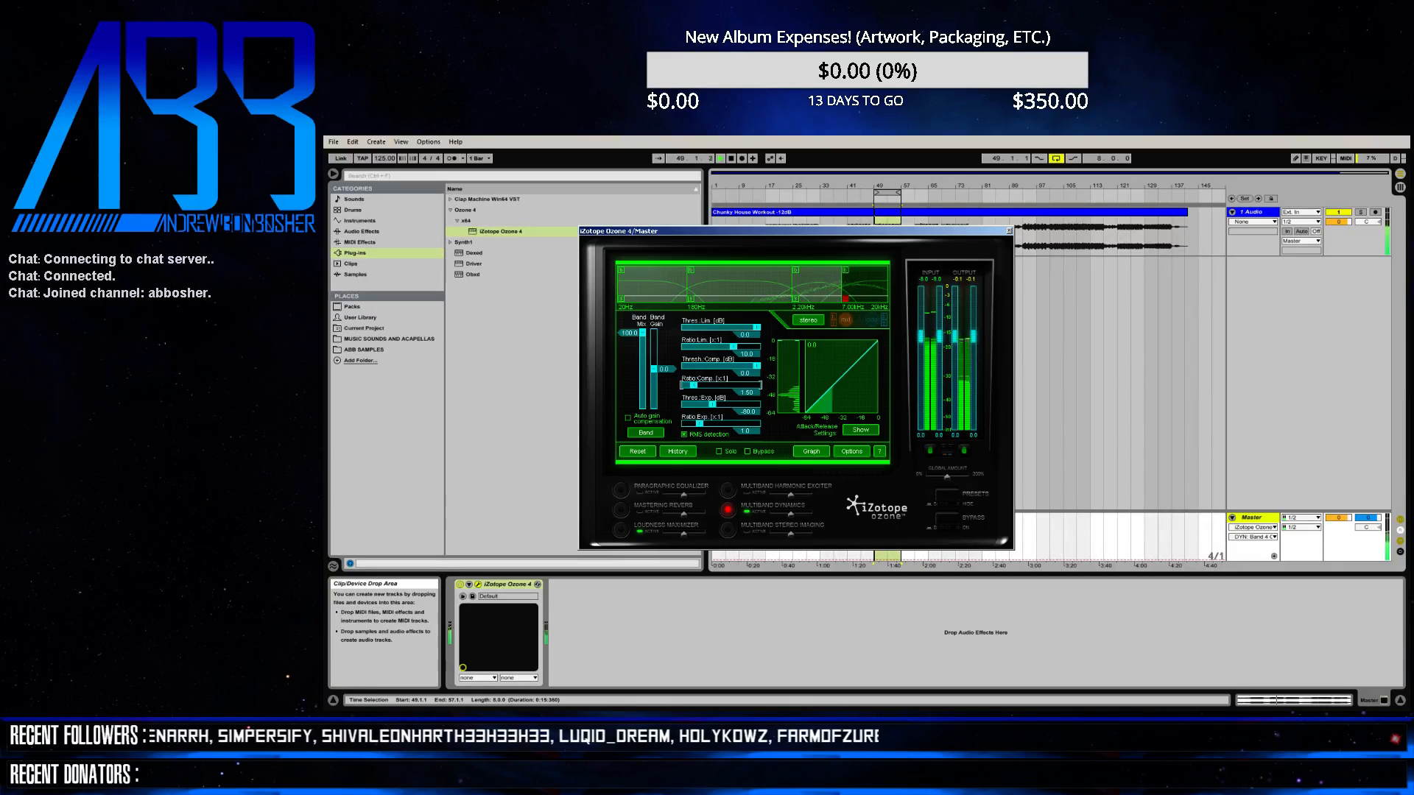
- Set the fourth band's compressor attack to 212 ms and its compressor release to 202 ms
click(860, 430)
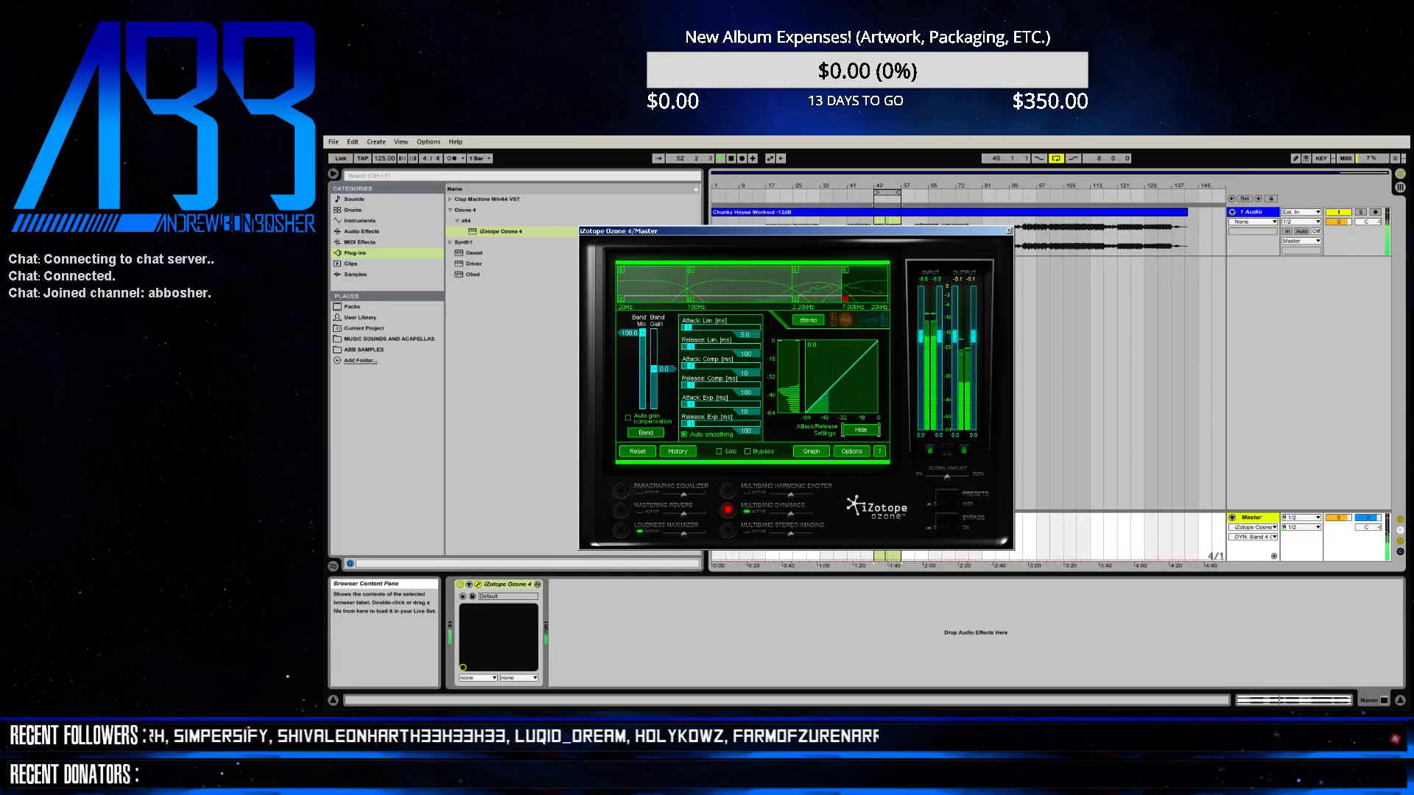
double_click(746, 373)
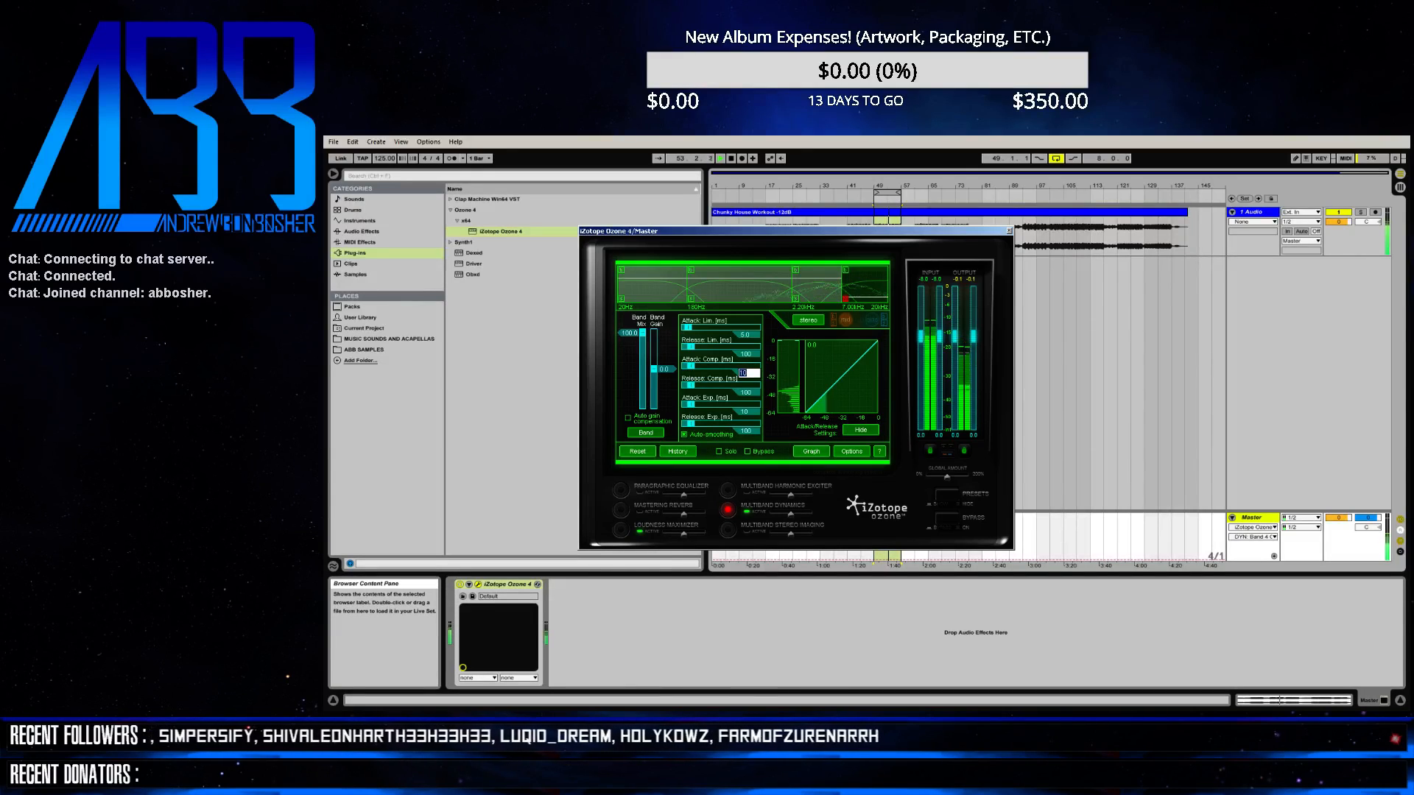
text(212)
key(Return)
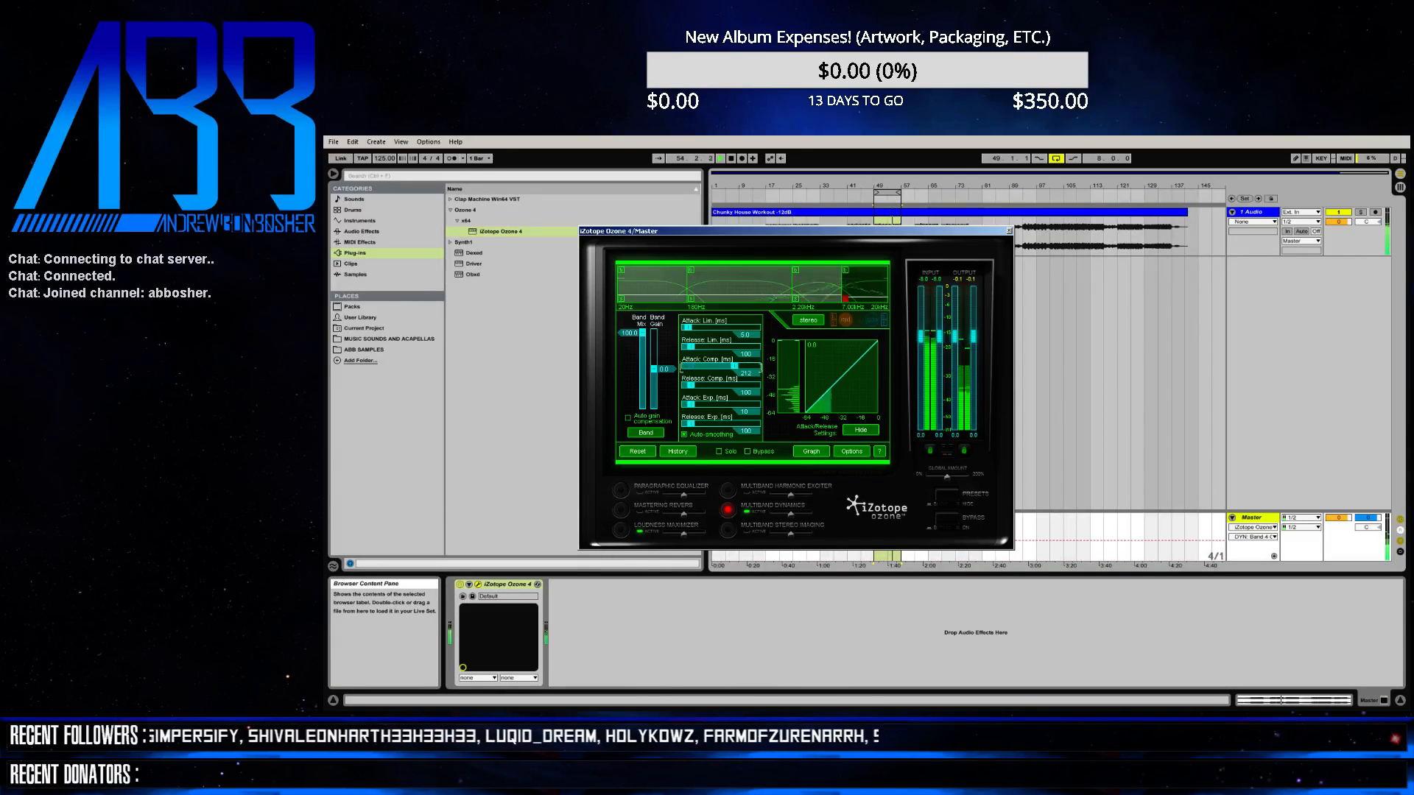
double_click(746, 393)
text(202)
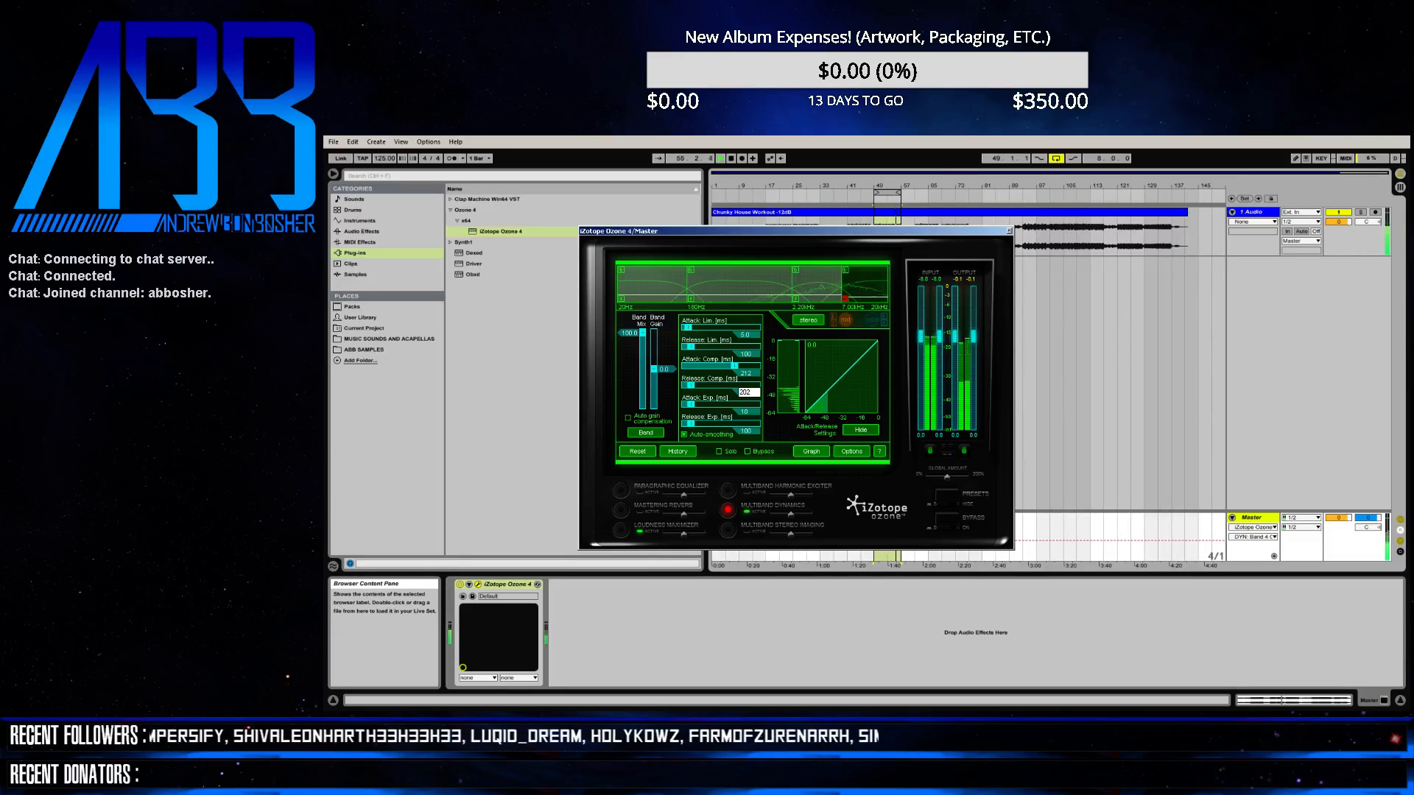
key(Return)
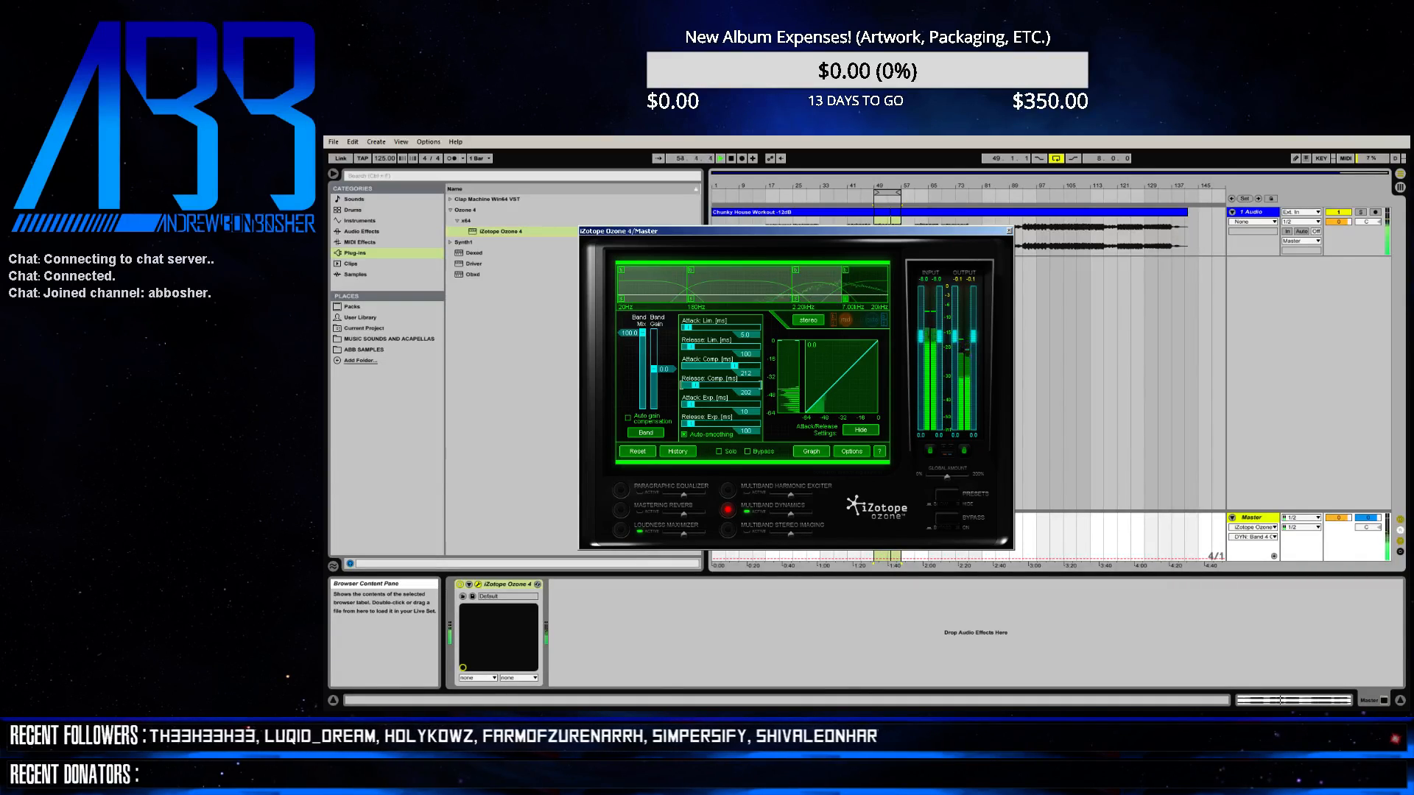
click(860, 429)
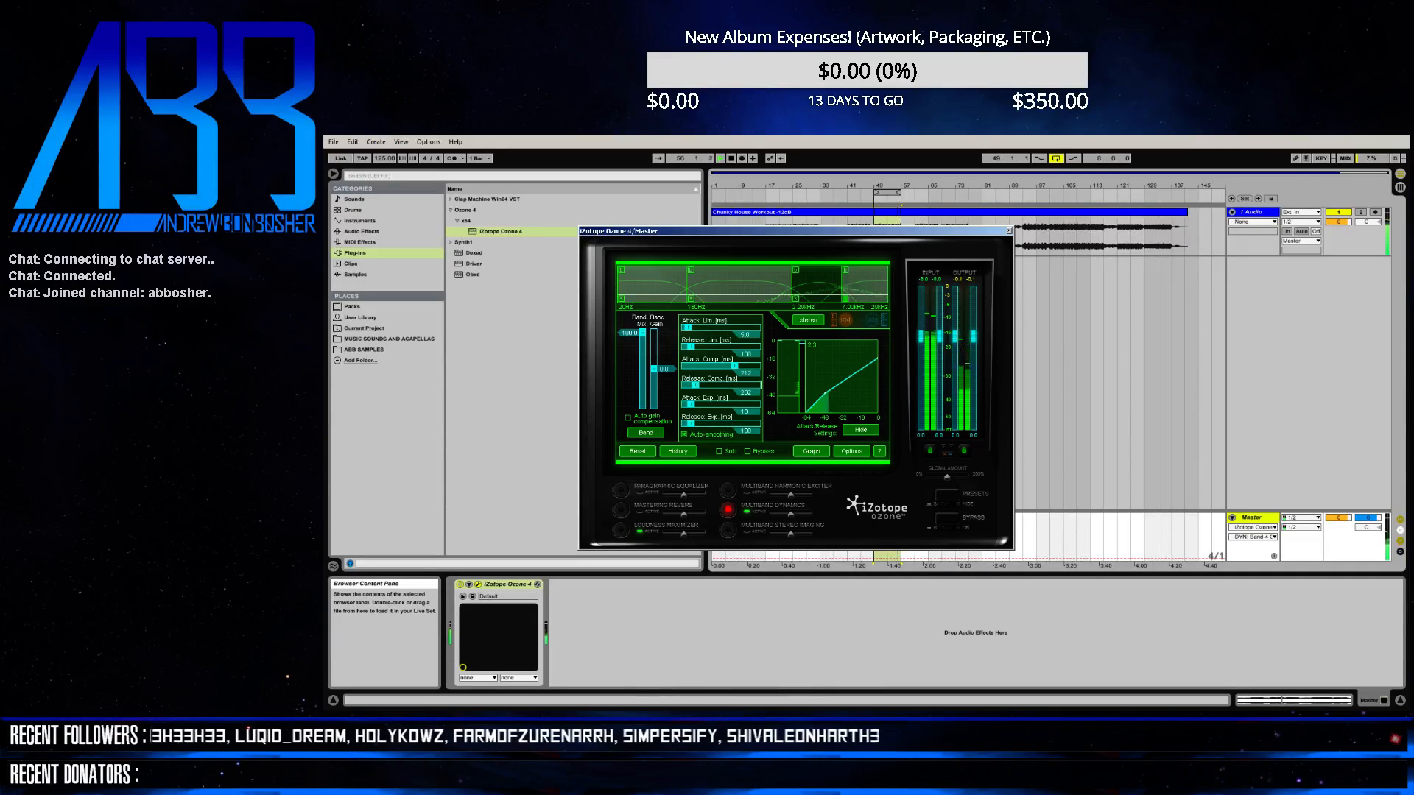
click(861, 430)
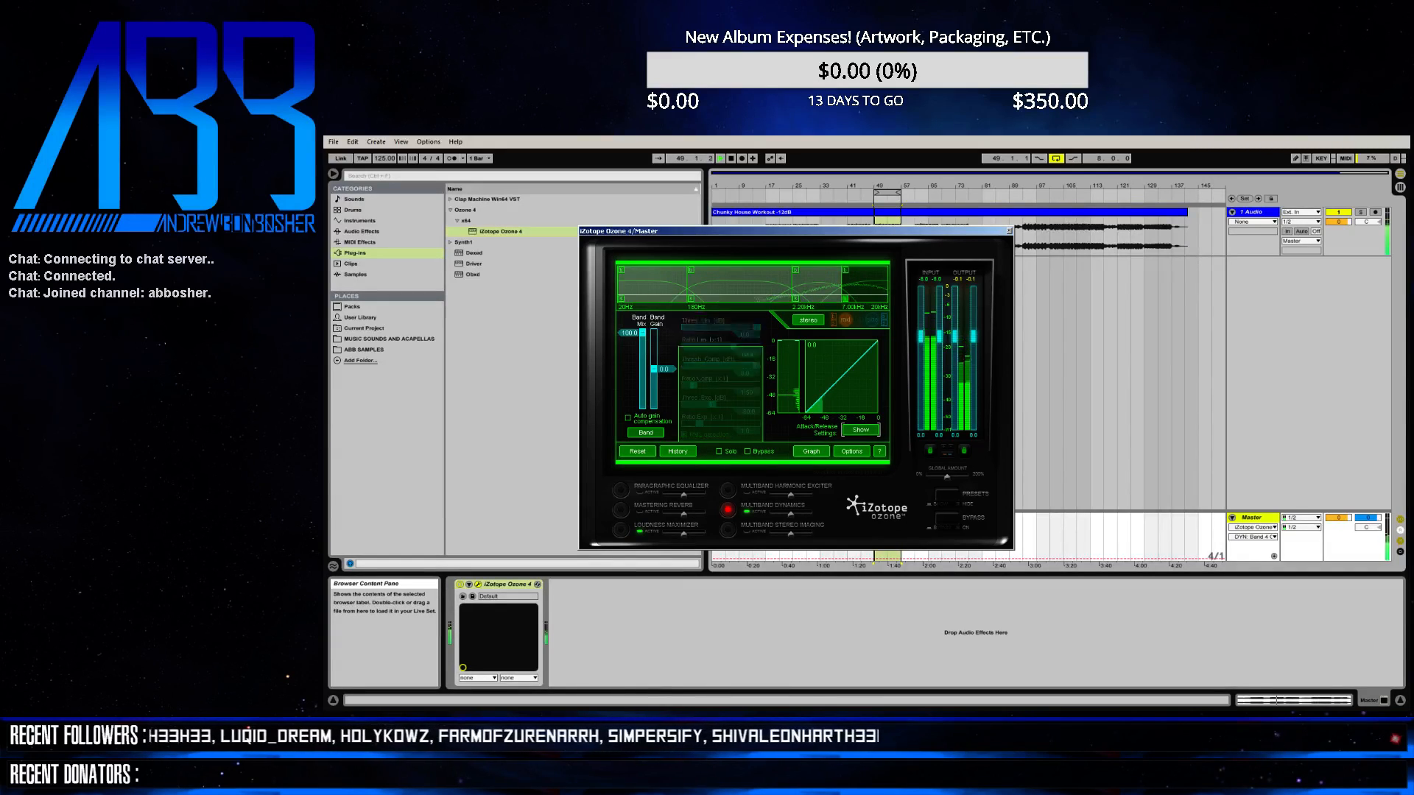
- Set the fourth band's compressor threshold to about -51.9 dB
click(818, 286)
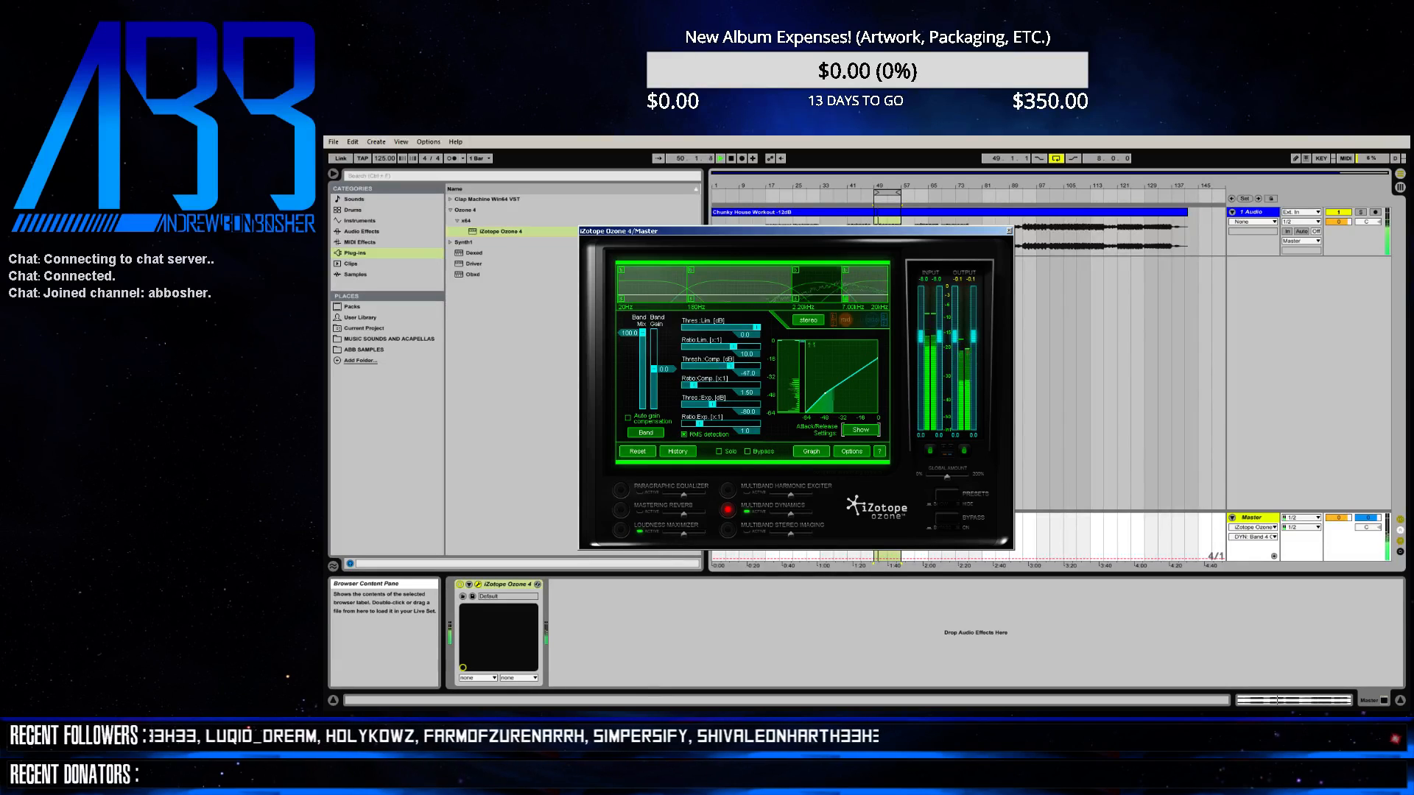
click(740, 286)
click(652, 286)
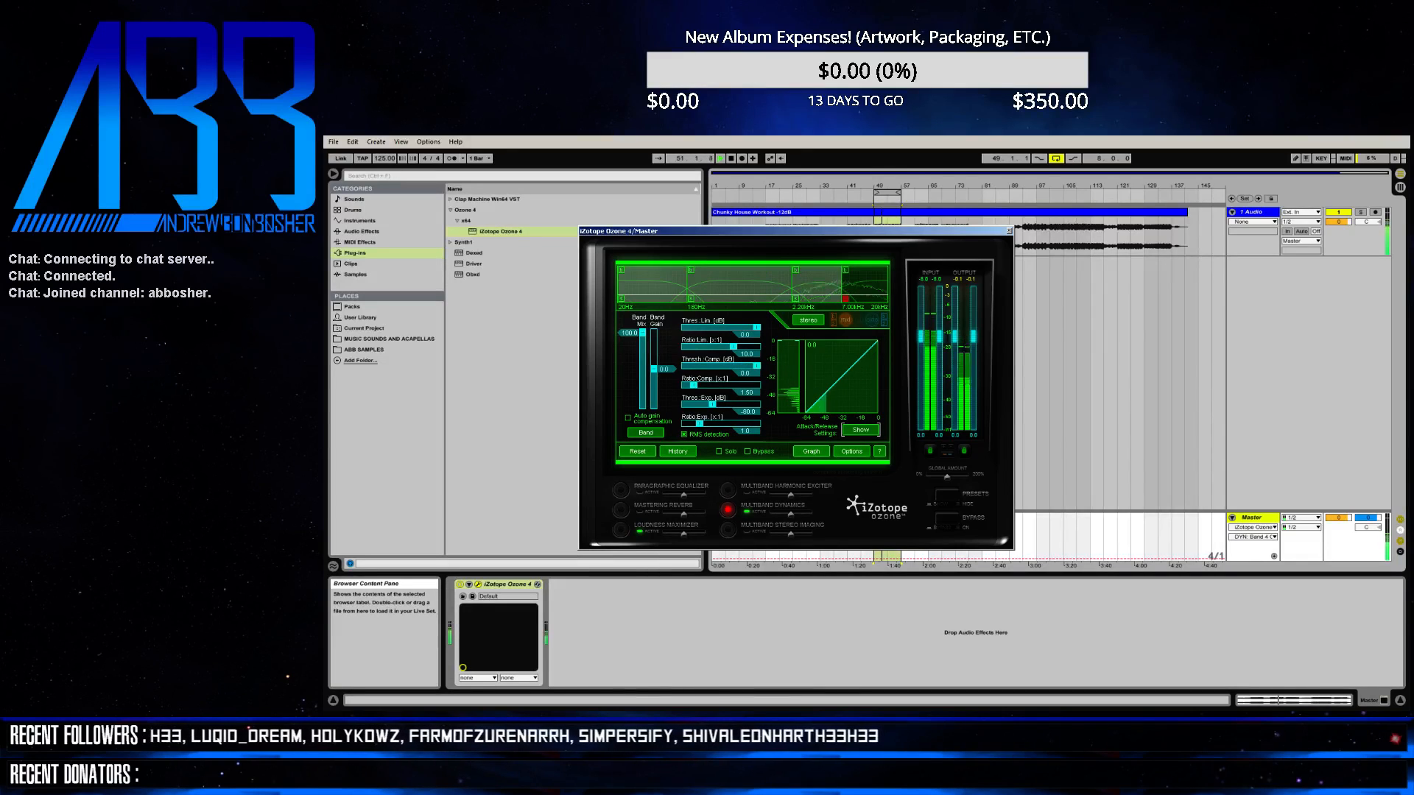
drag(756, 366, 731, 366)
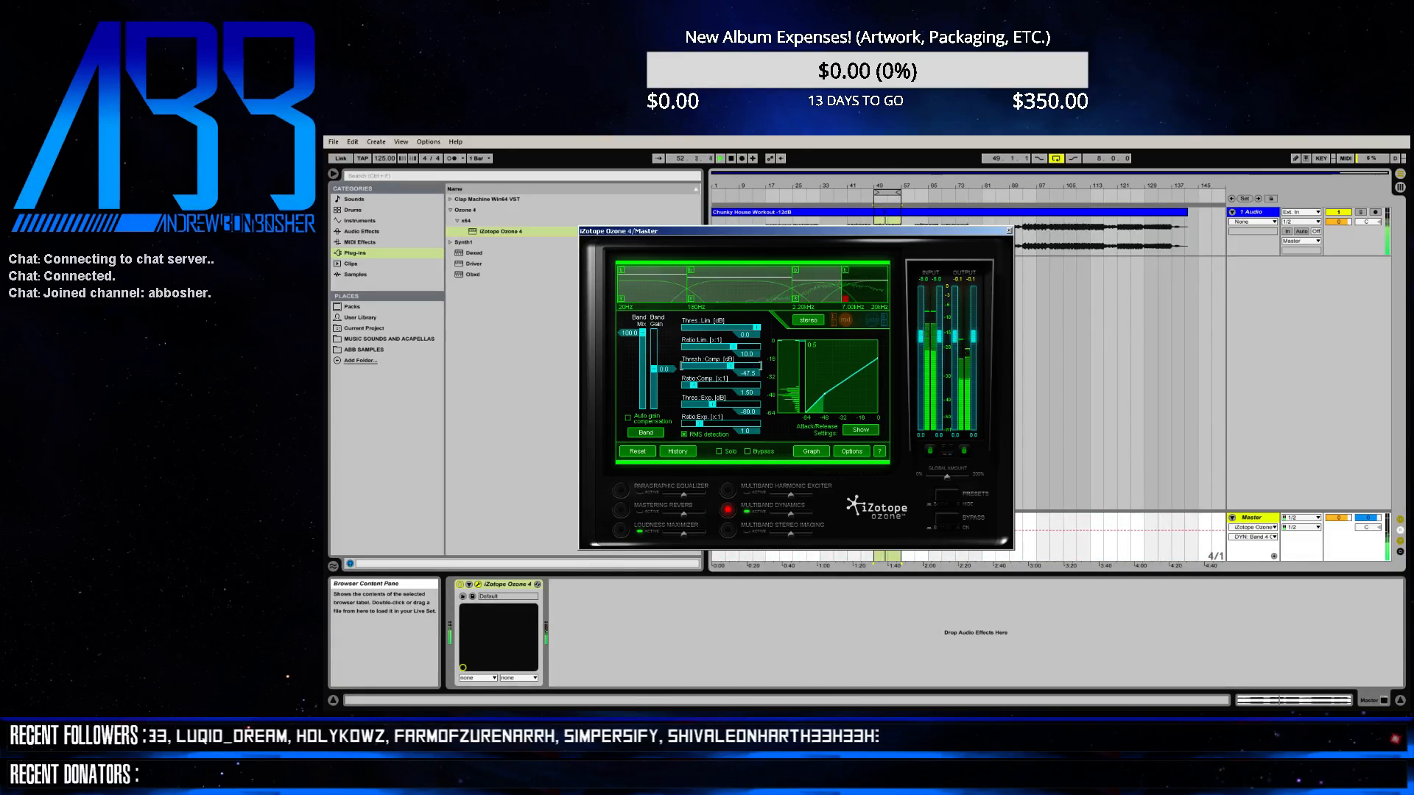
click(746, 373)
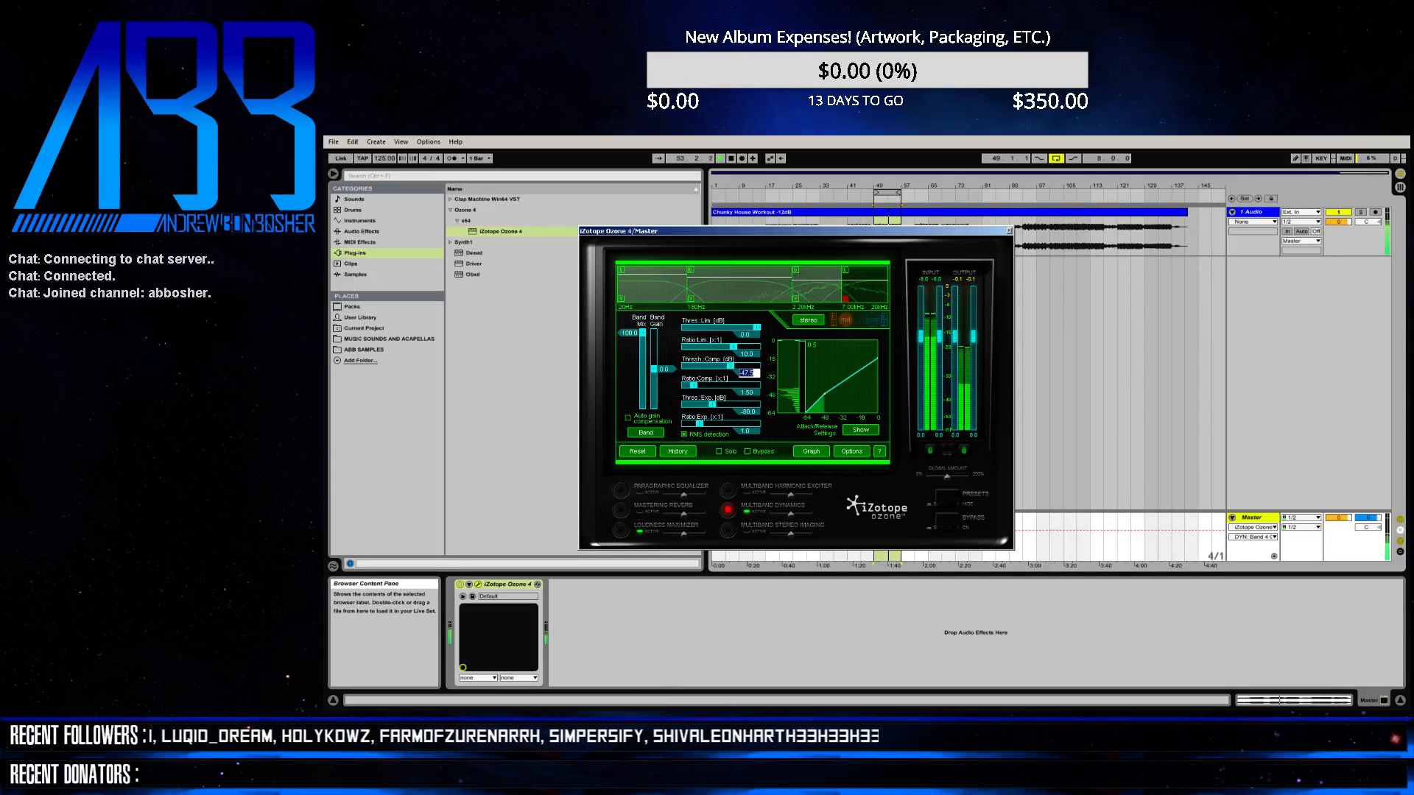
key(BackSpace)
text(-4)
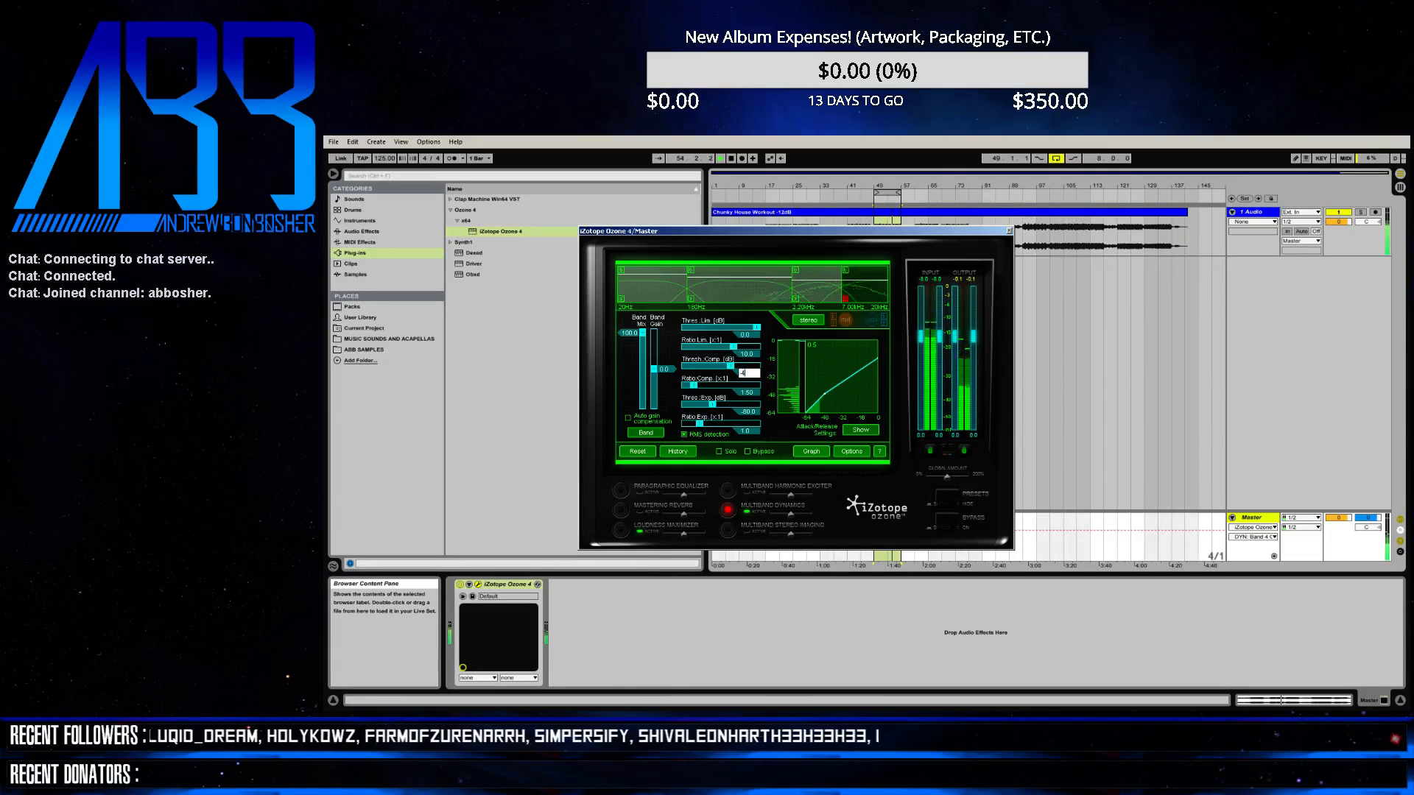
text(8)
key(Return)
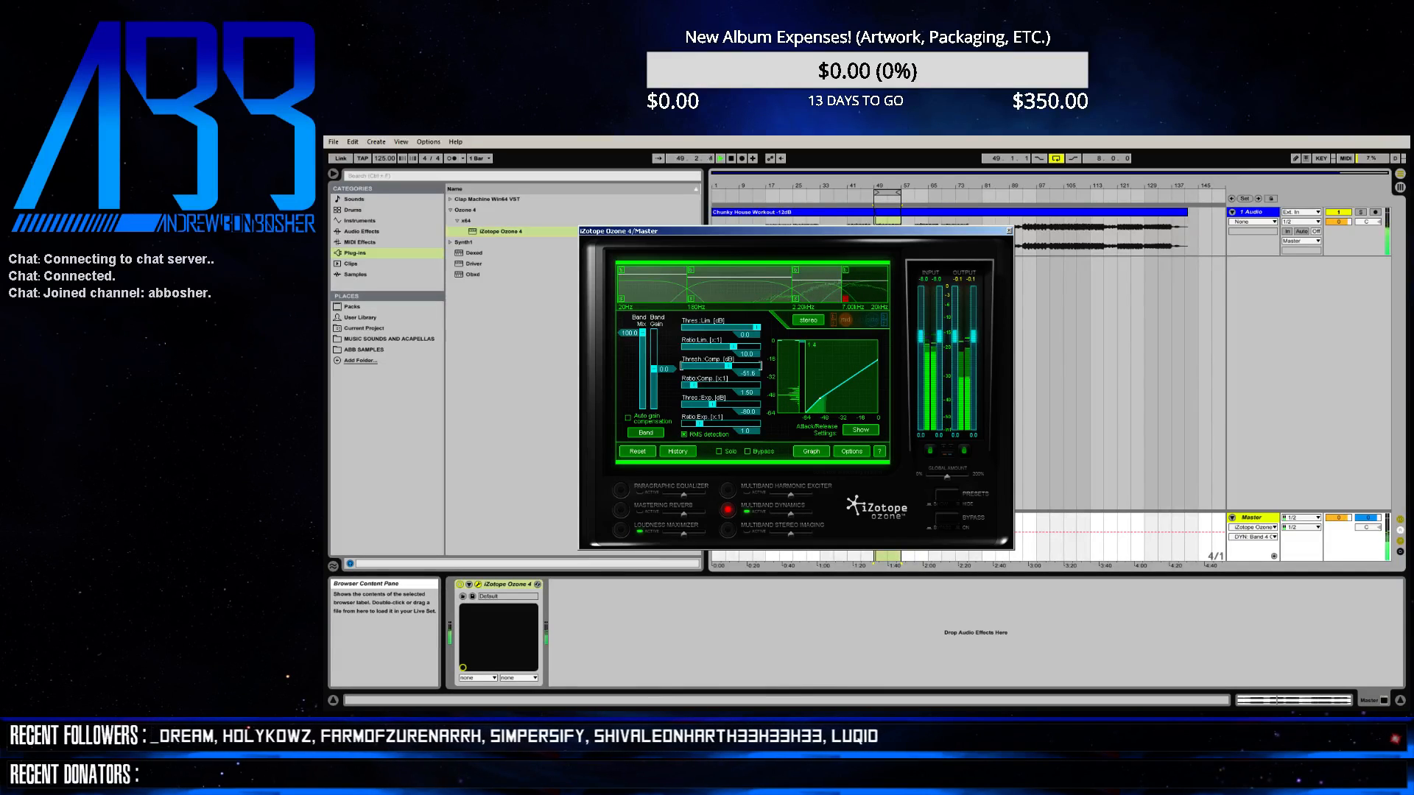
double_click(749, 374)
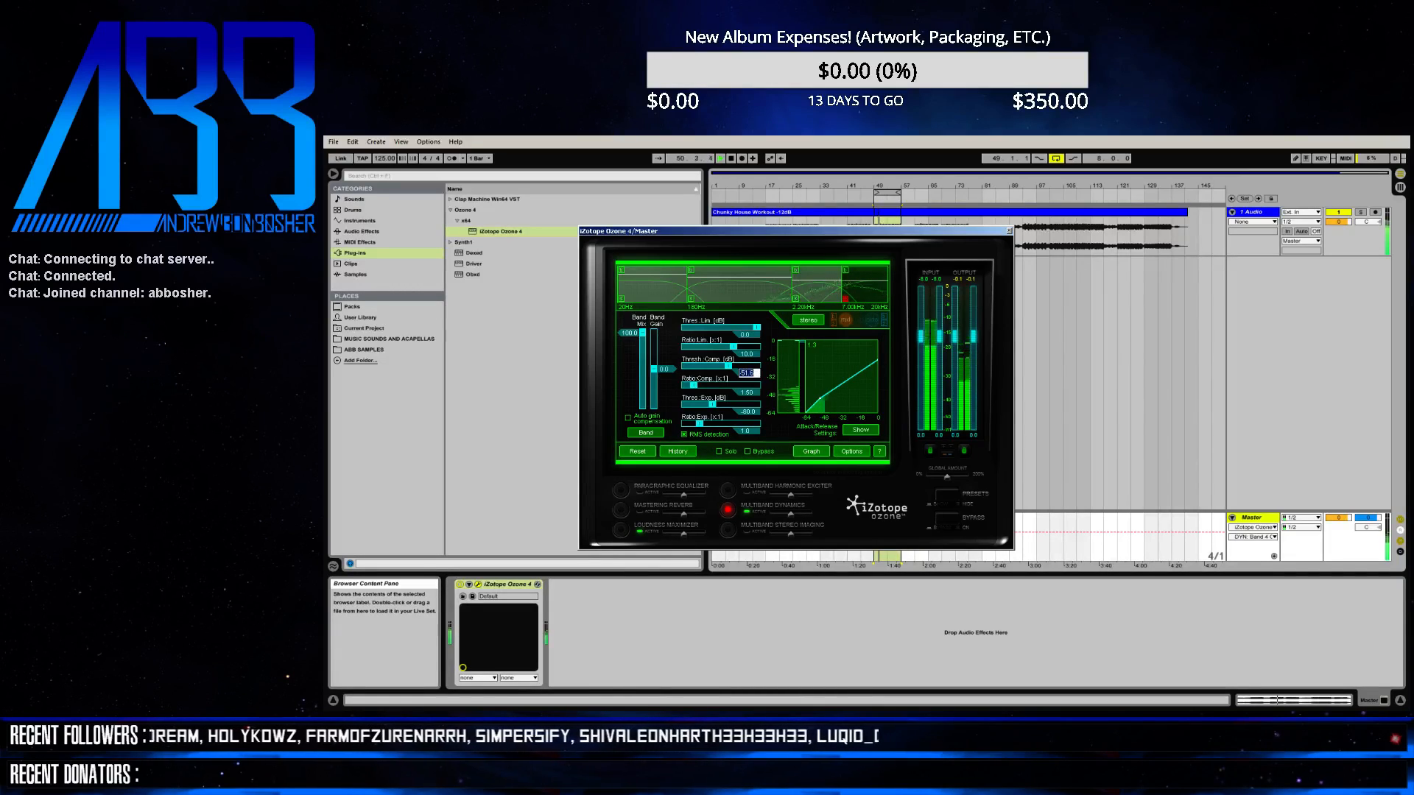
text(-51.4)
key(Return)
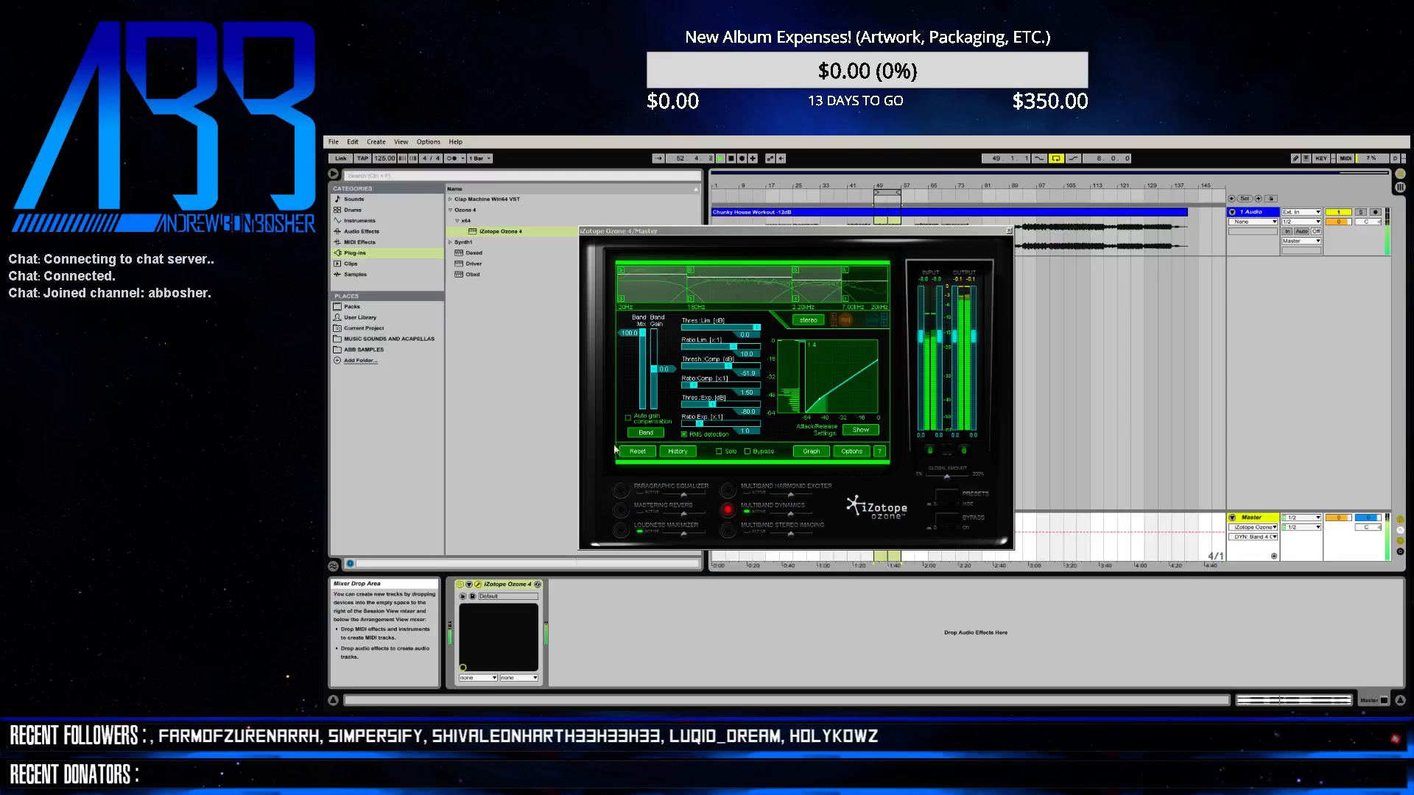
- Raise the first band's gain to about 1.4 dB and slightly raise the second band's gain
drag(728, 365, 744, 366)
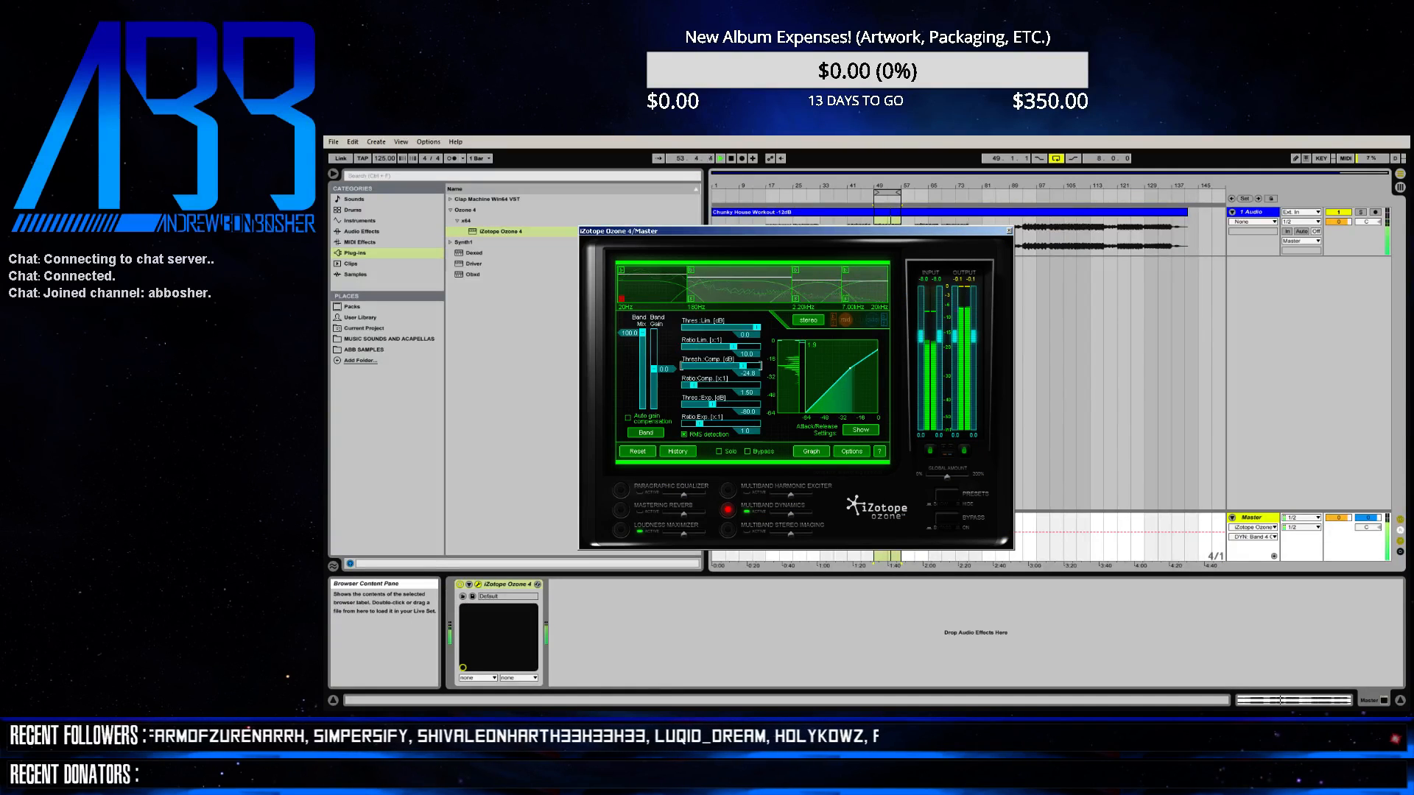
drag(653, 369, 653, 366)
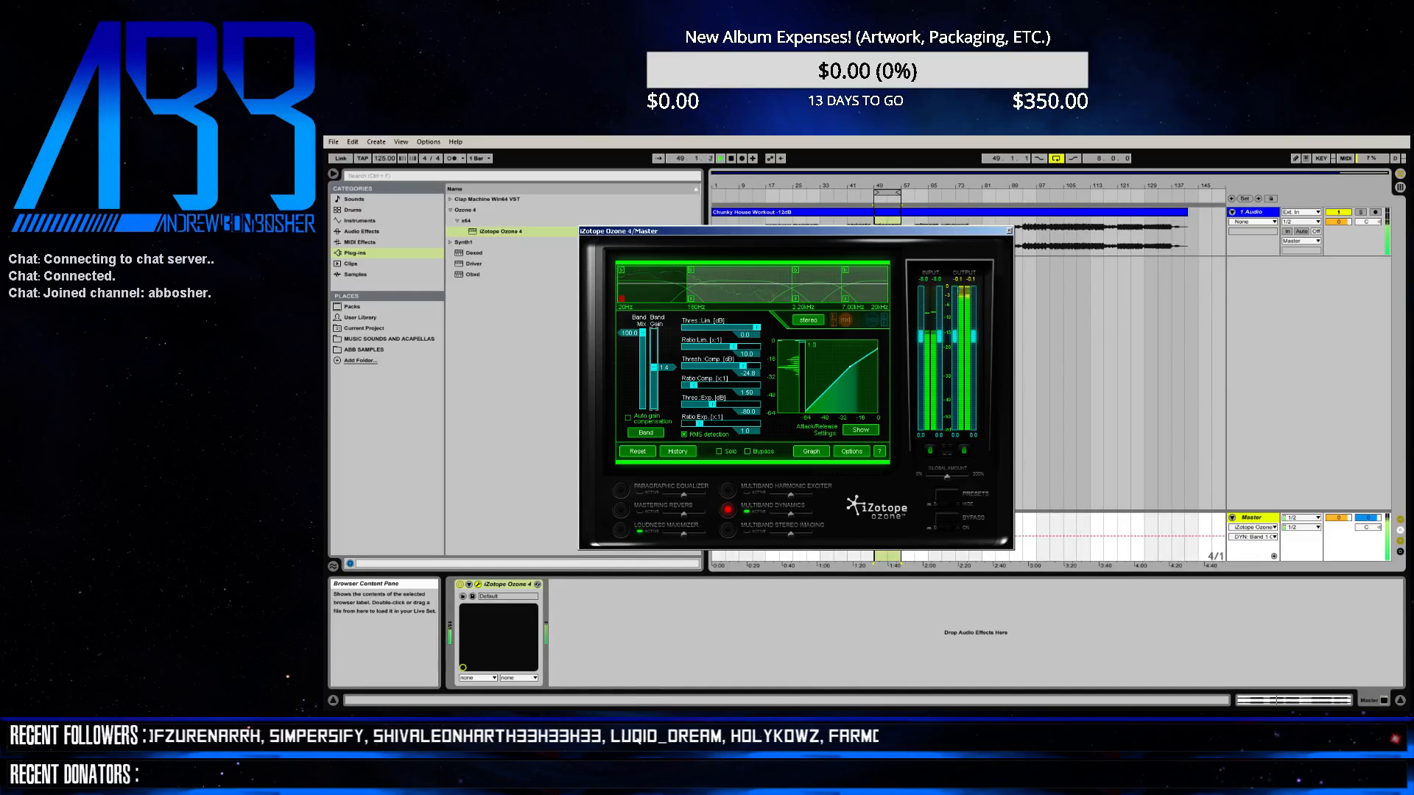
click(621, 299)
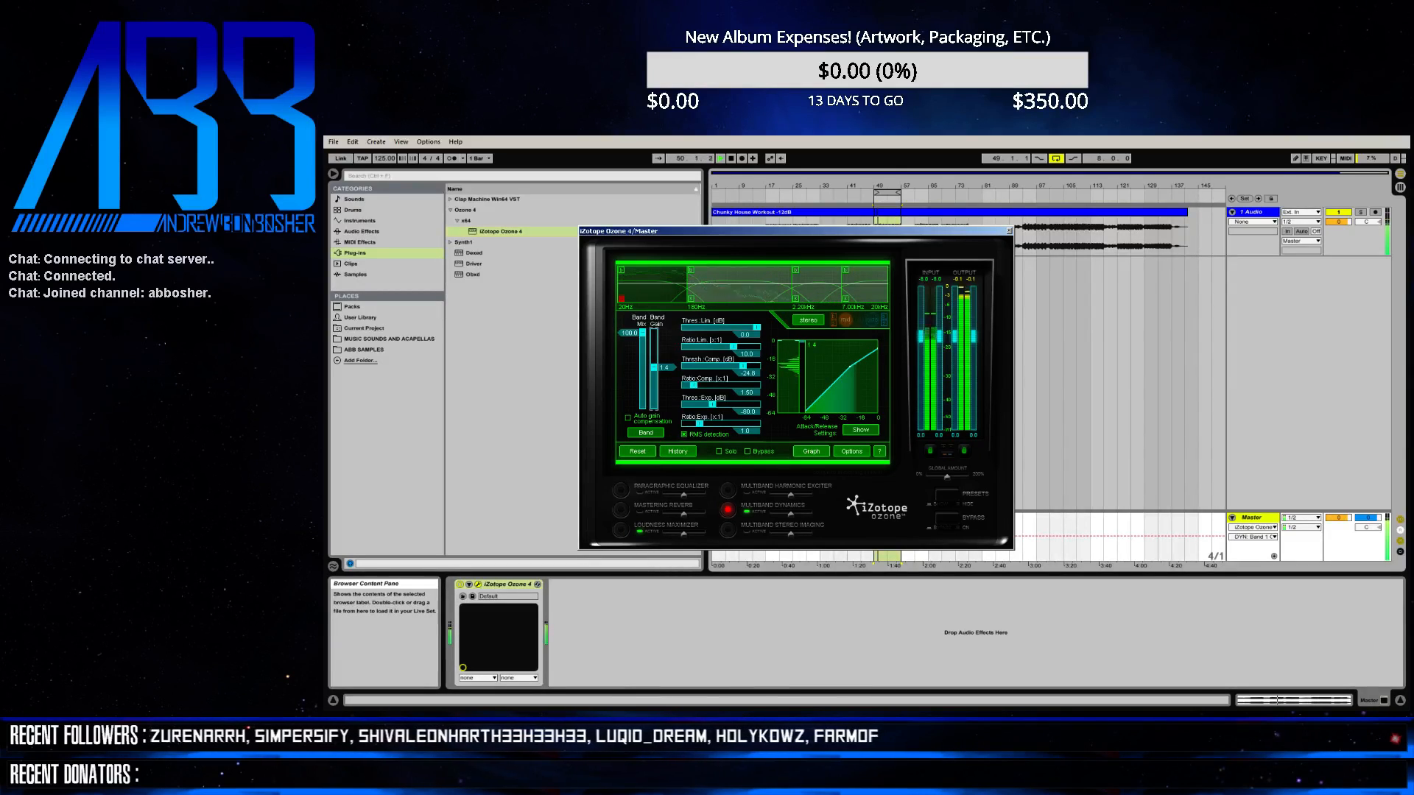
click(738, 286)
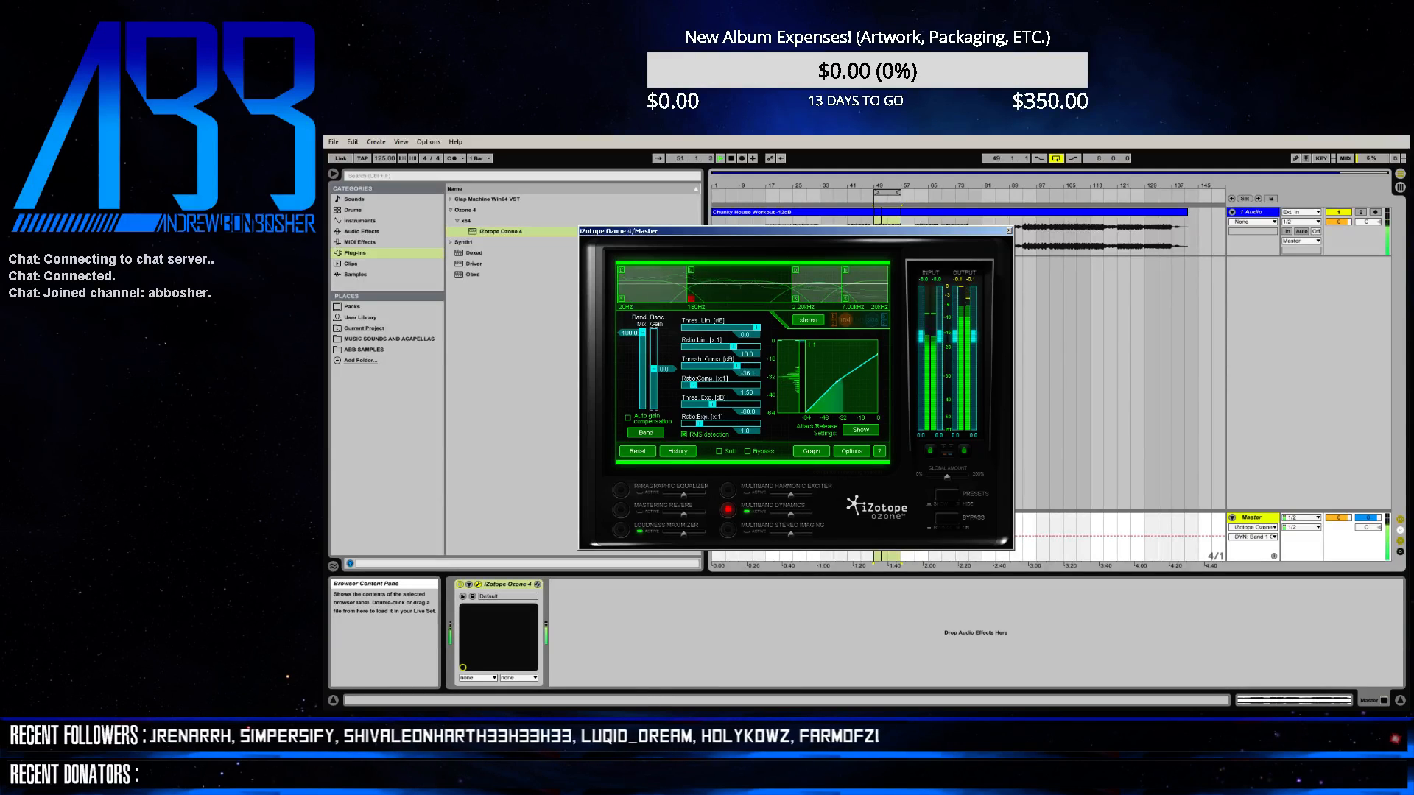
mouse_move(653, 369)
mouse_down()
mouse_move(653, 395)
mouse_move(653, 366)
mouse_up()
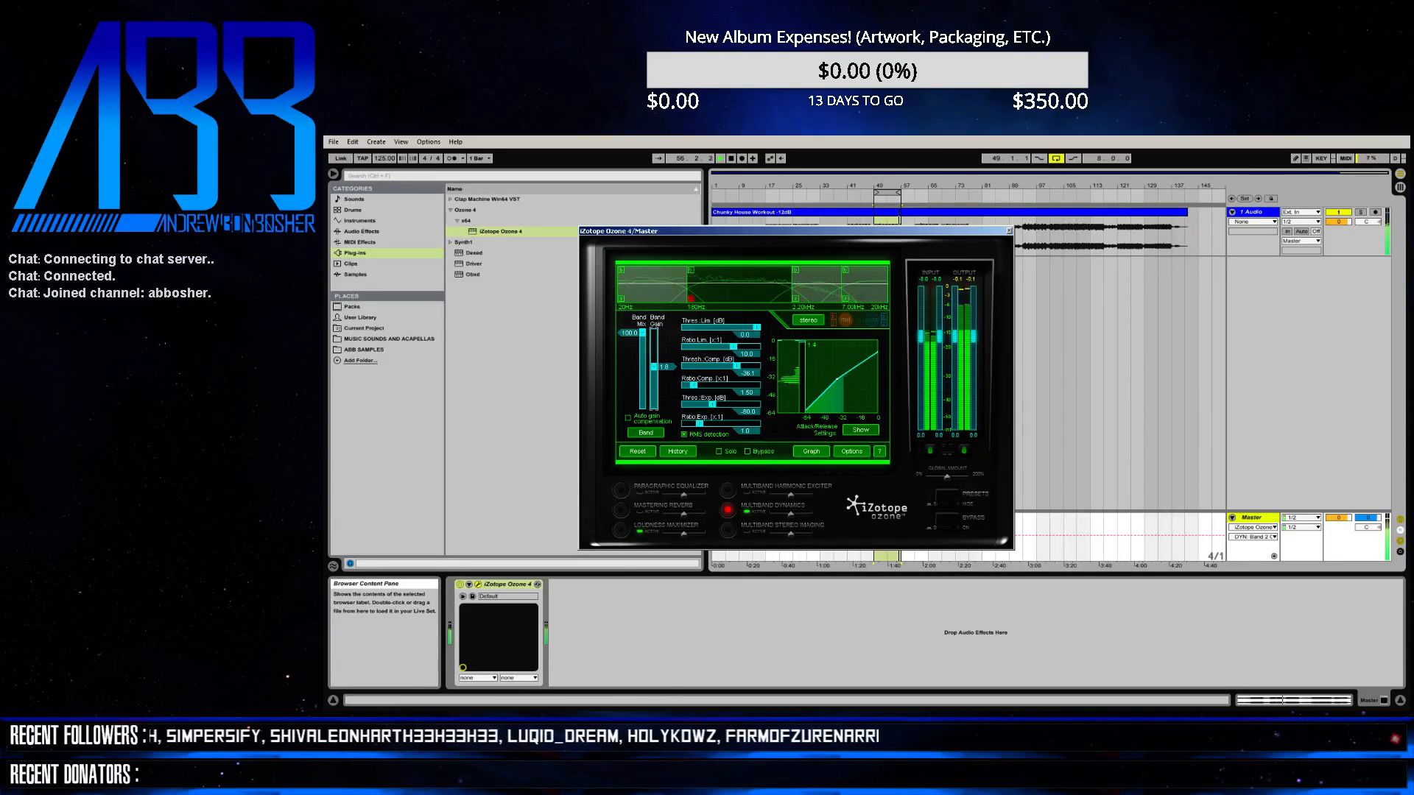
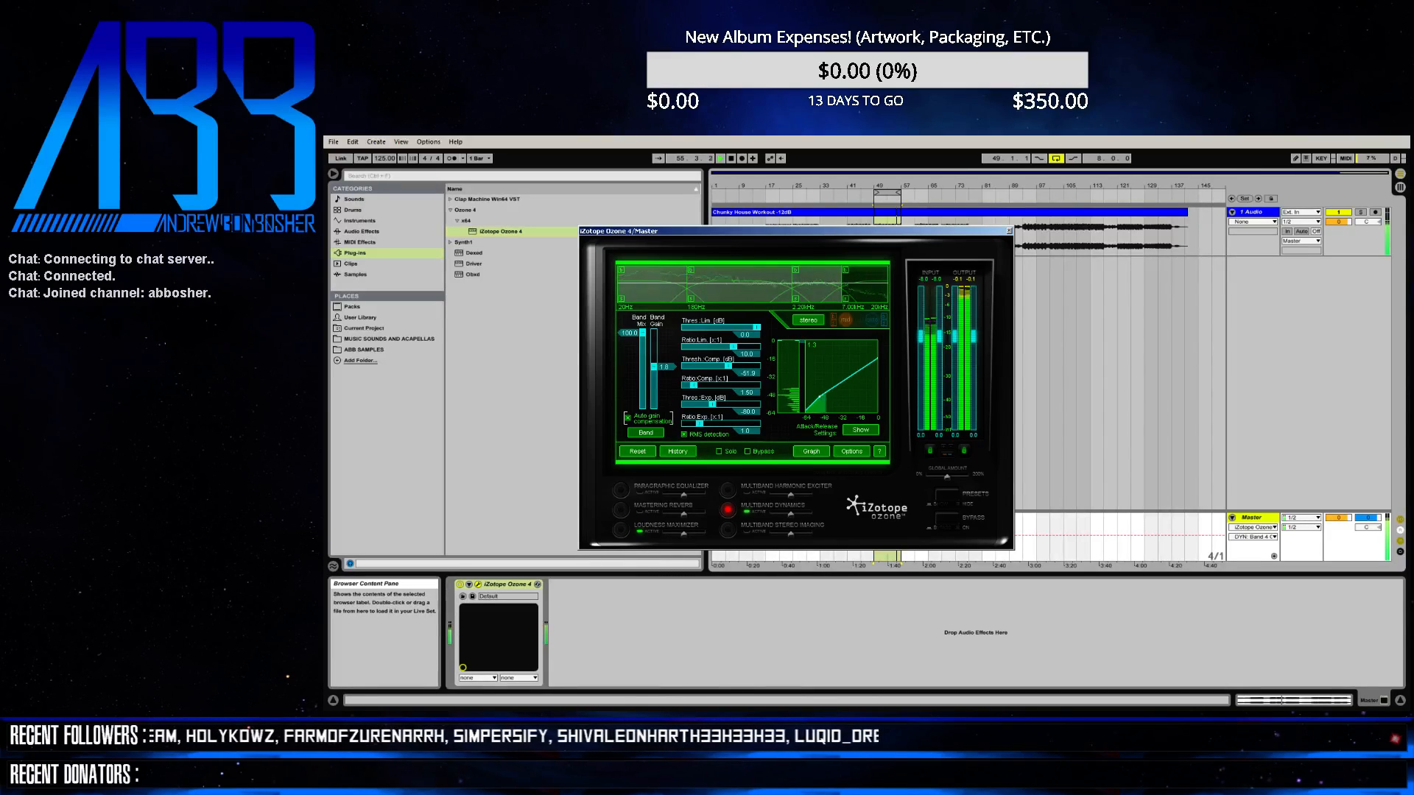
click(646, 432)
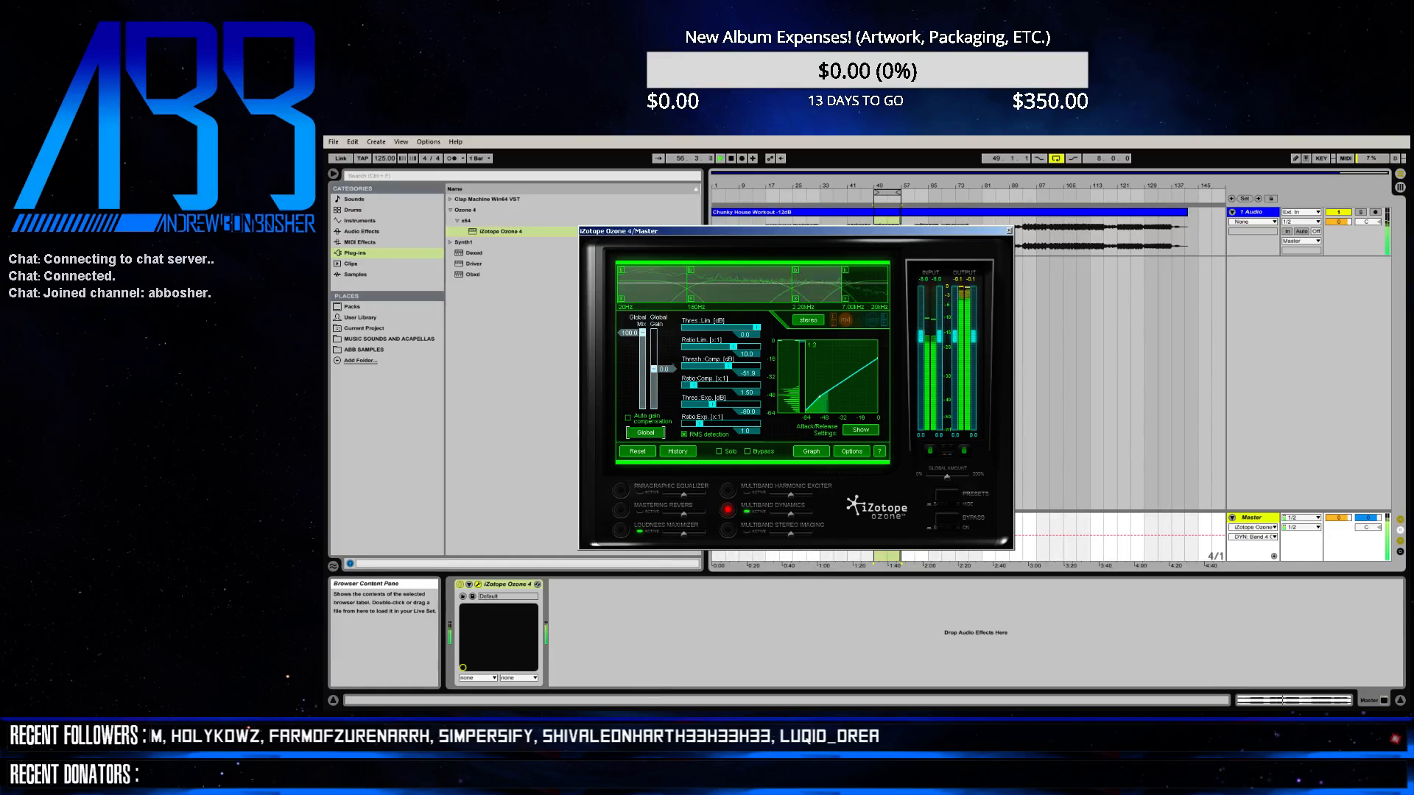
click(646, 432)
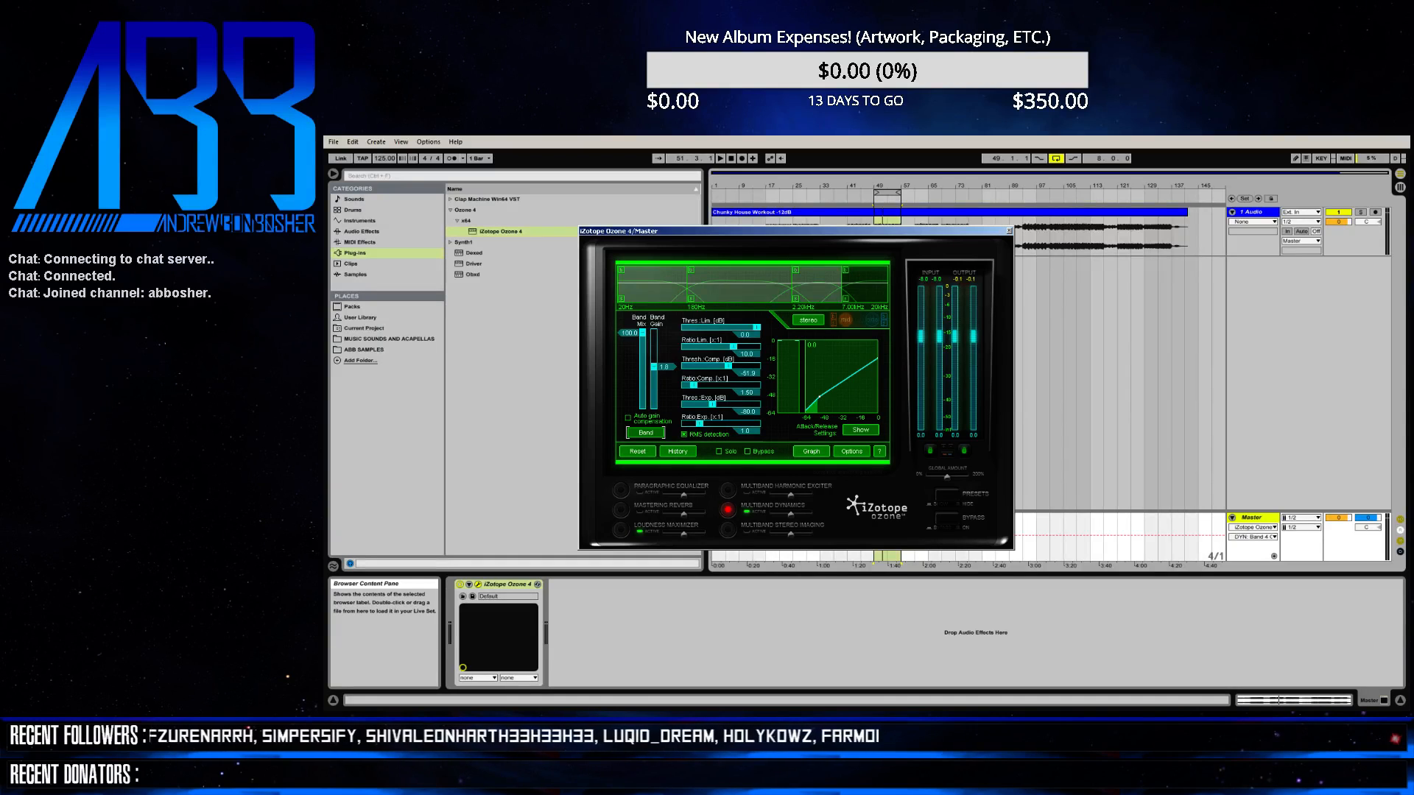
key(super)
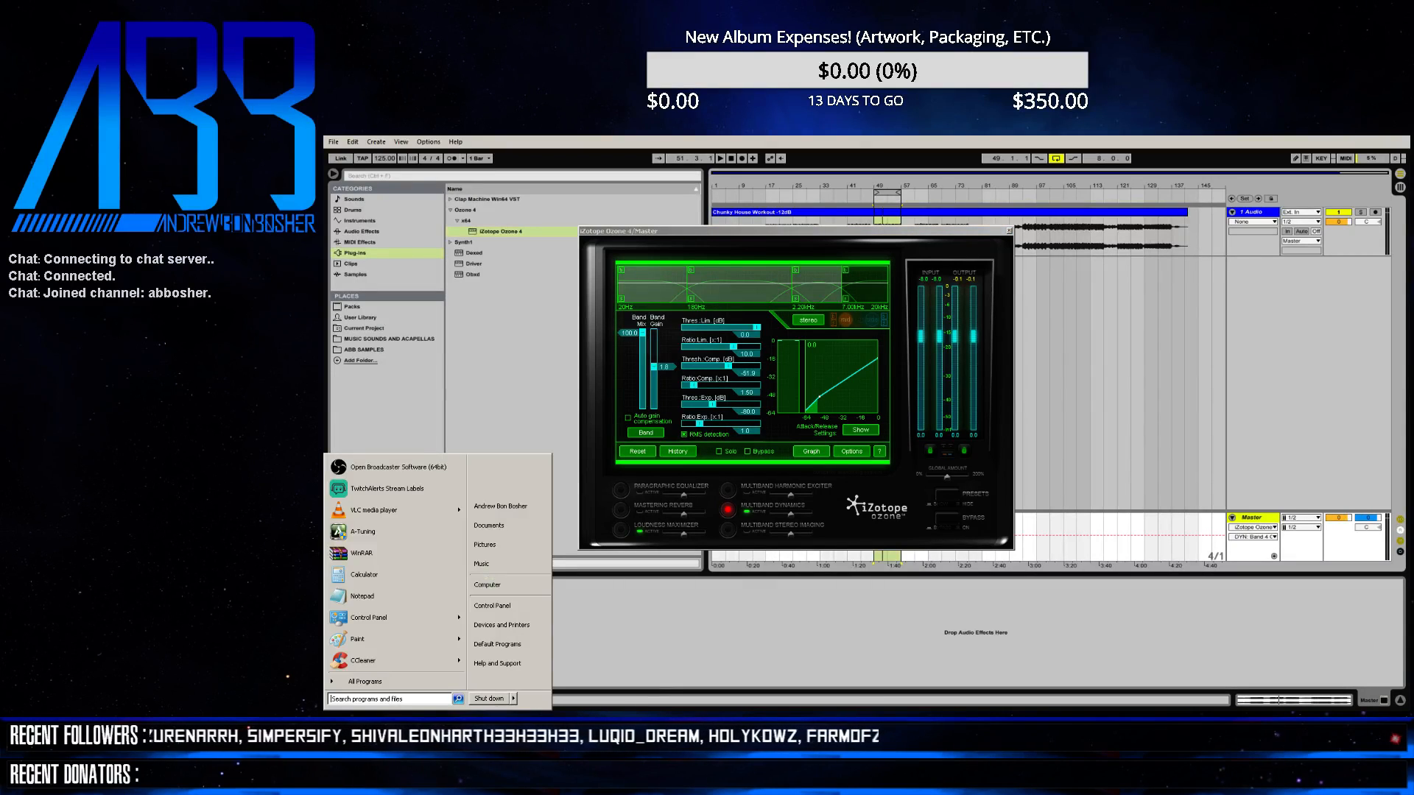
click(669, 652)
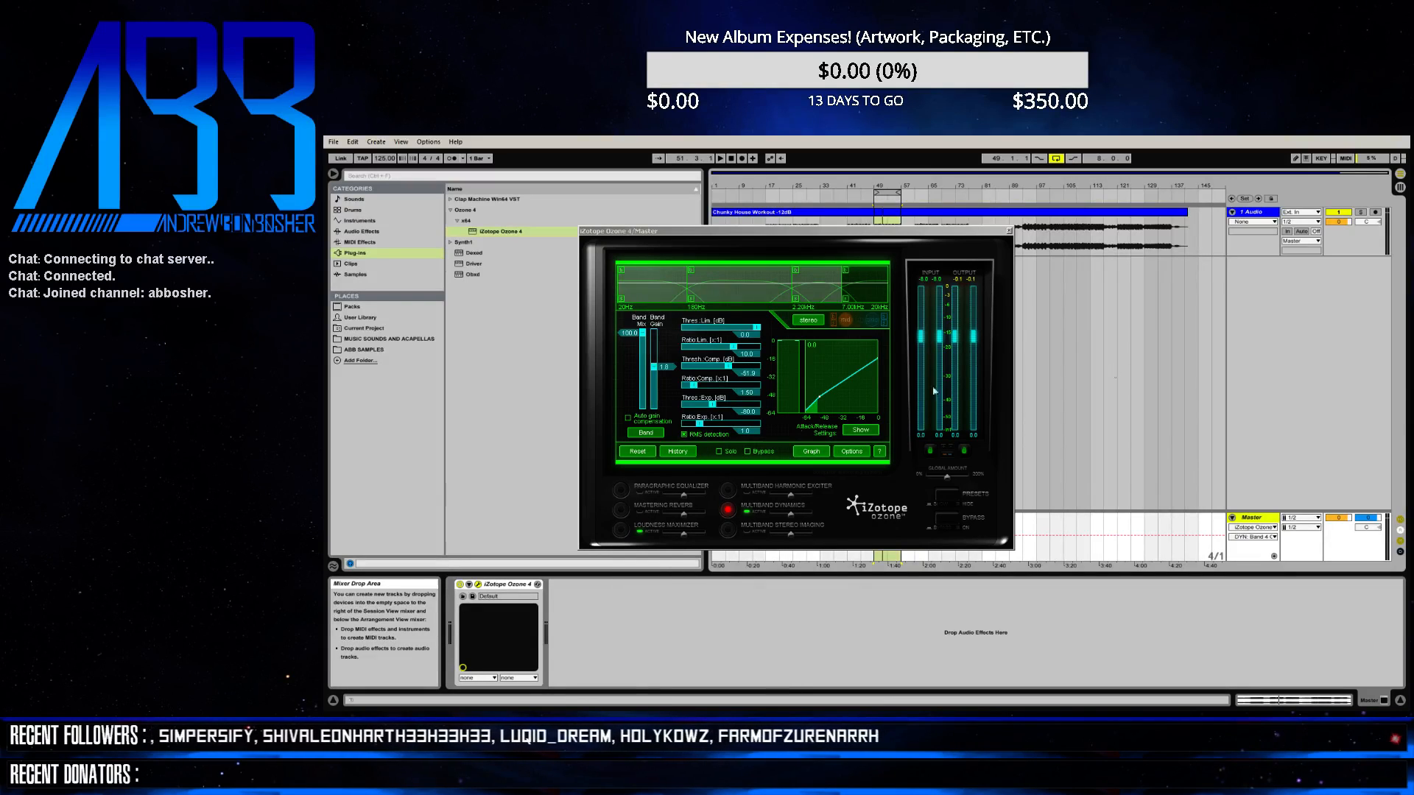
- Search the computer for "machines" and place 7378682_Machines_Original_Mix.mp3 on a second audio track, starting at the beginning of the arrangement
key(super)
text(machines)
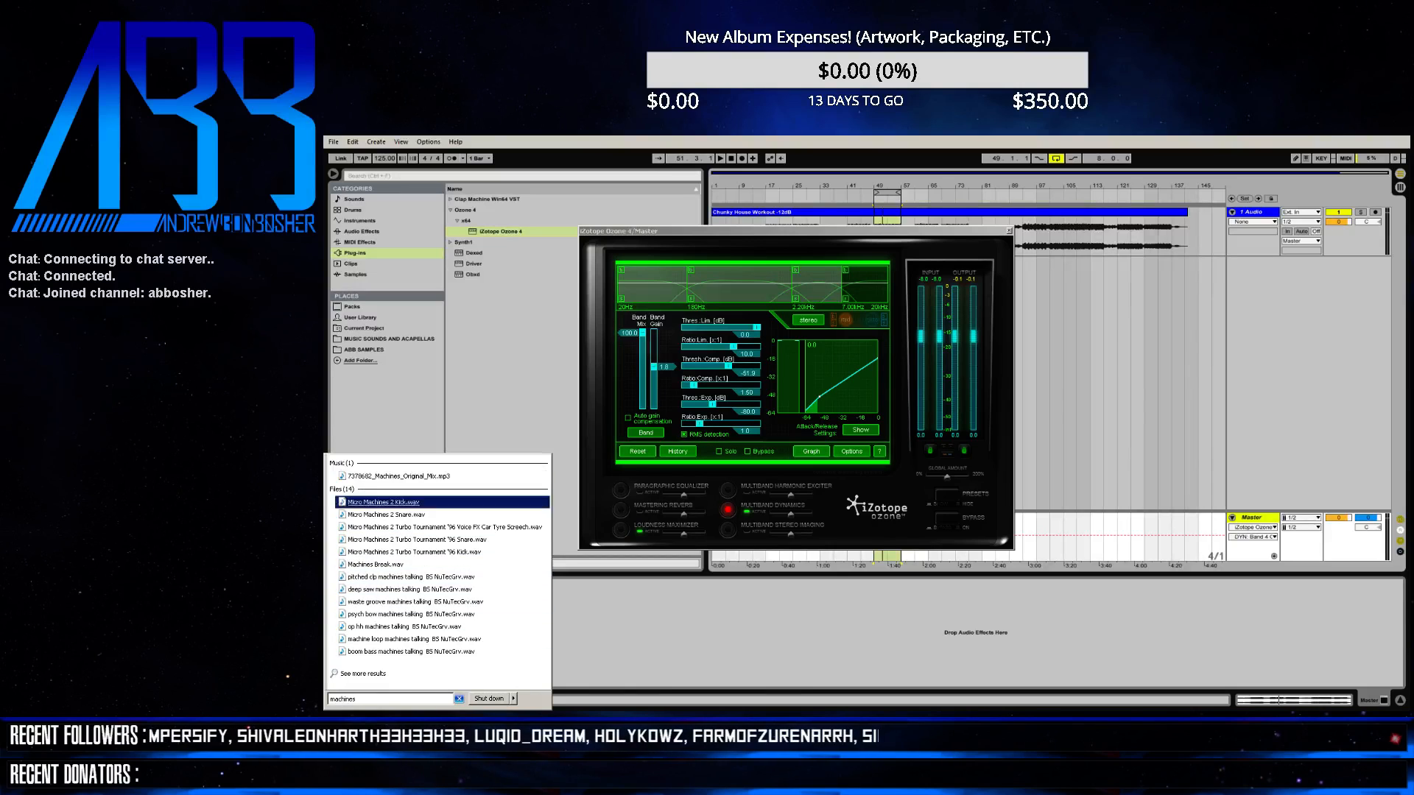
key(Up)
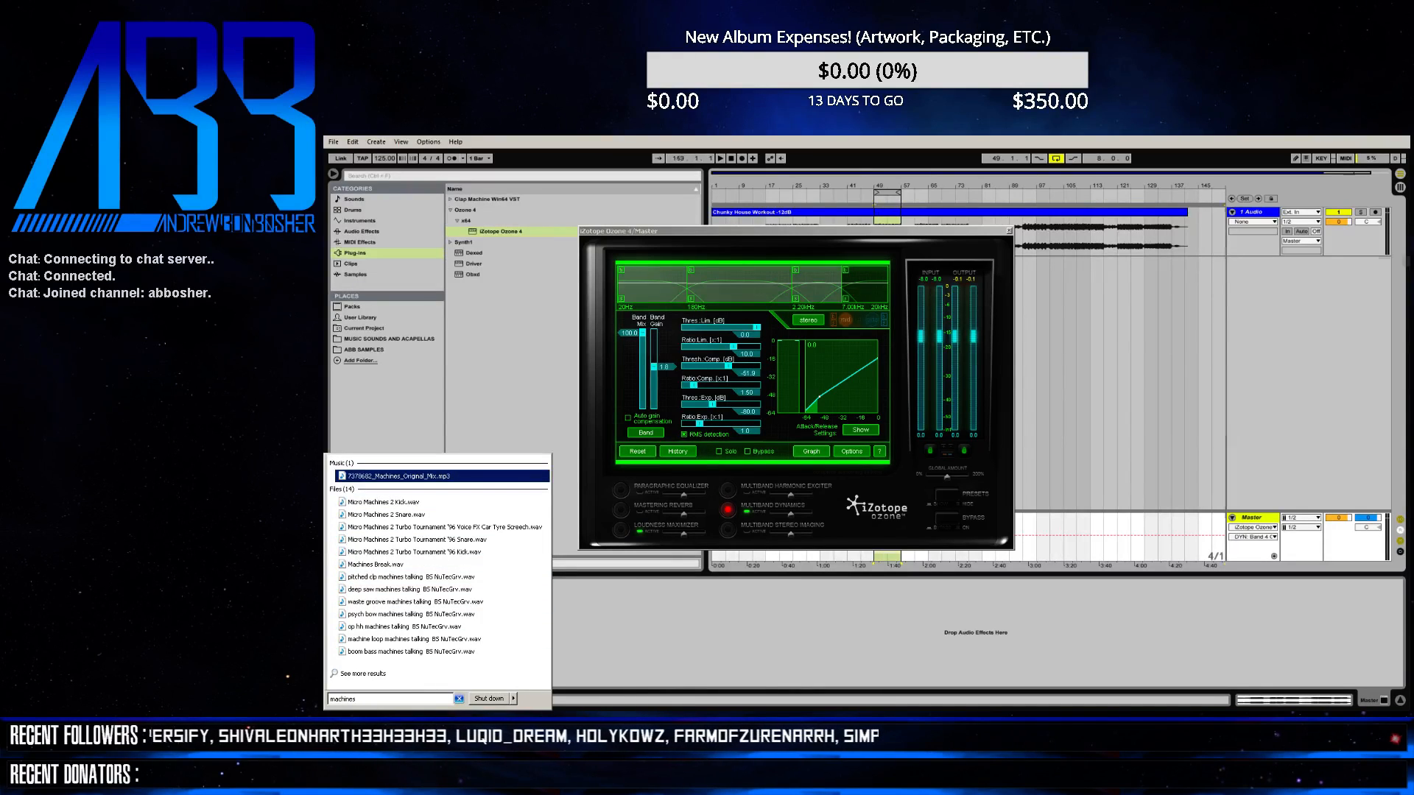
drag(442, 476, 1130, 261)
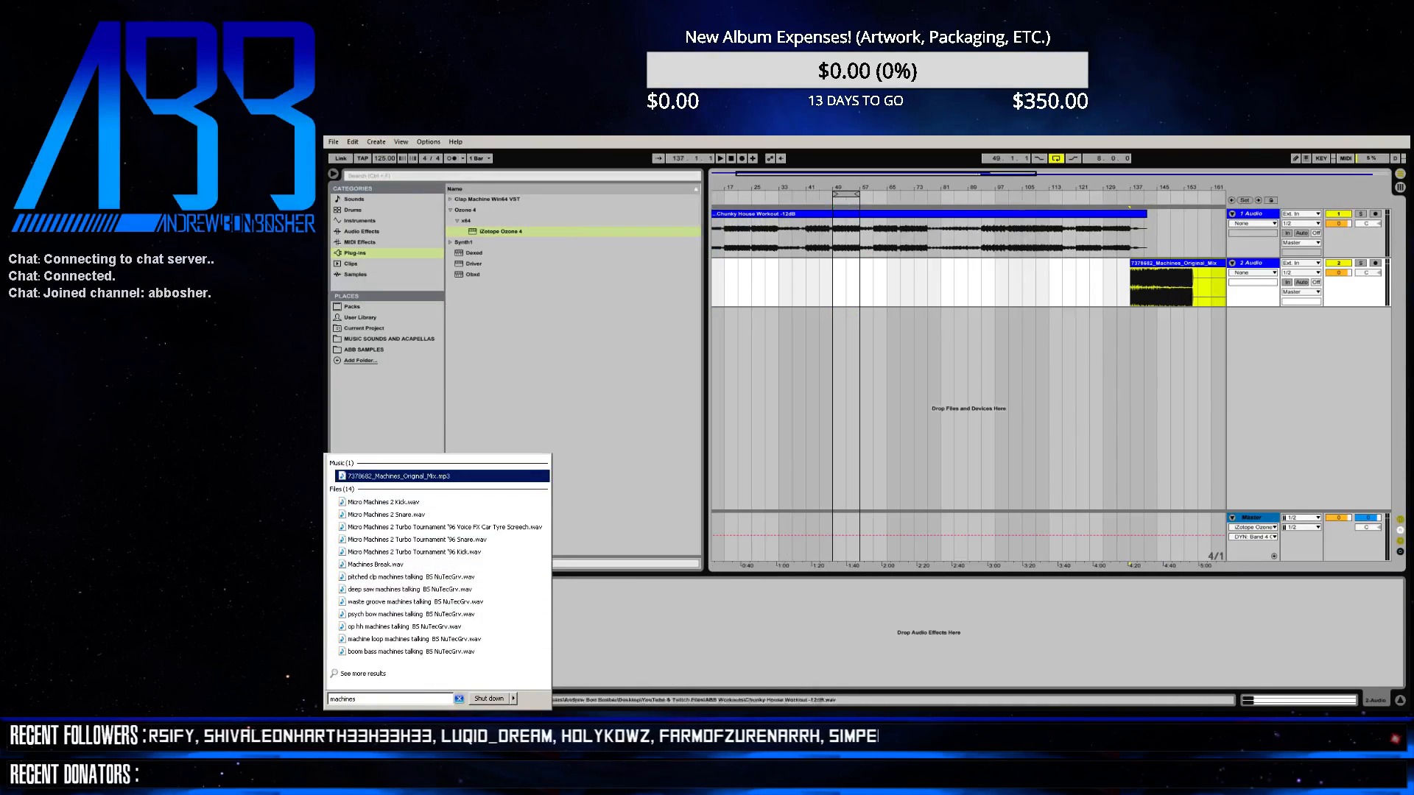
click(824, 439)
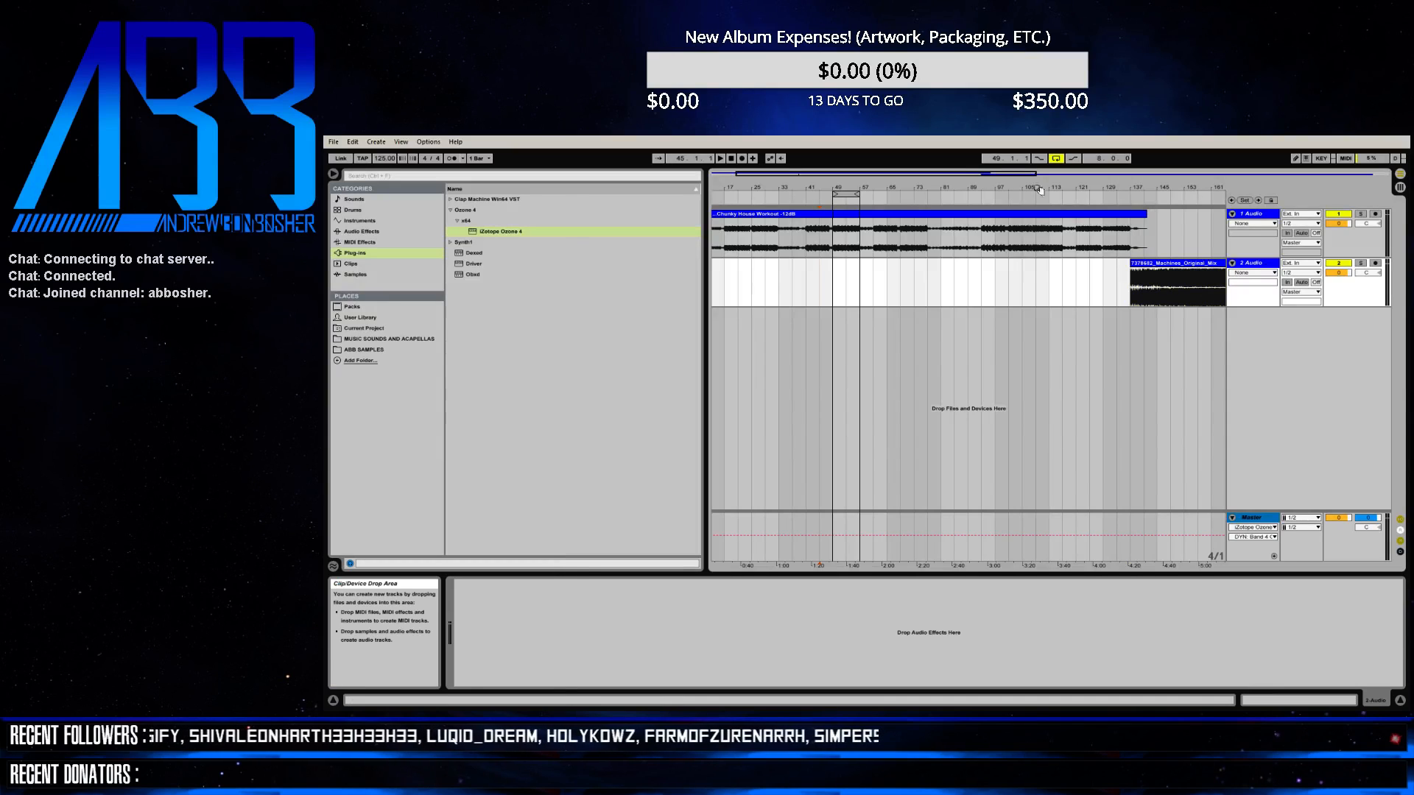
double_click(915, 174)
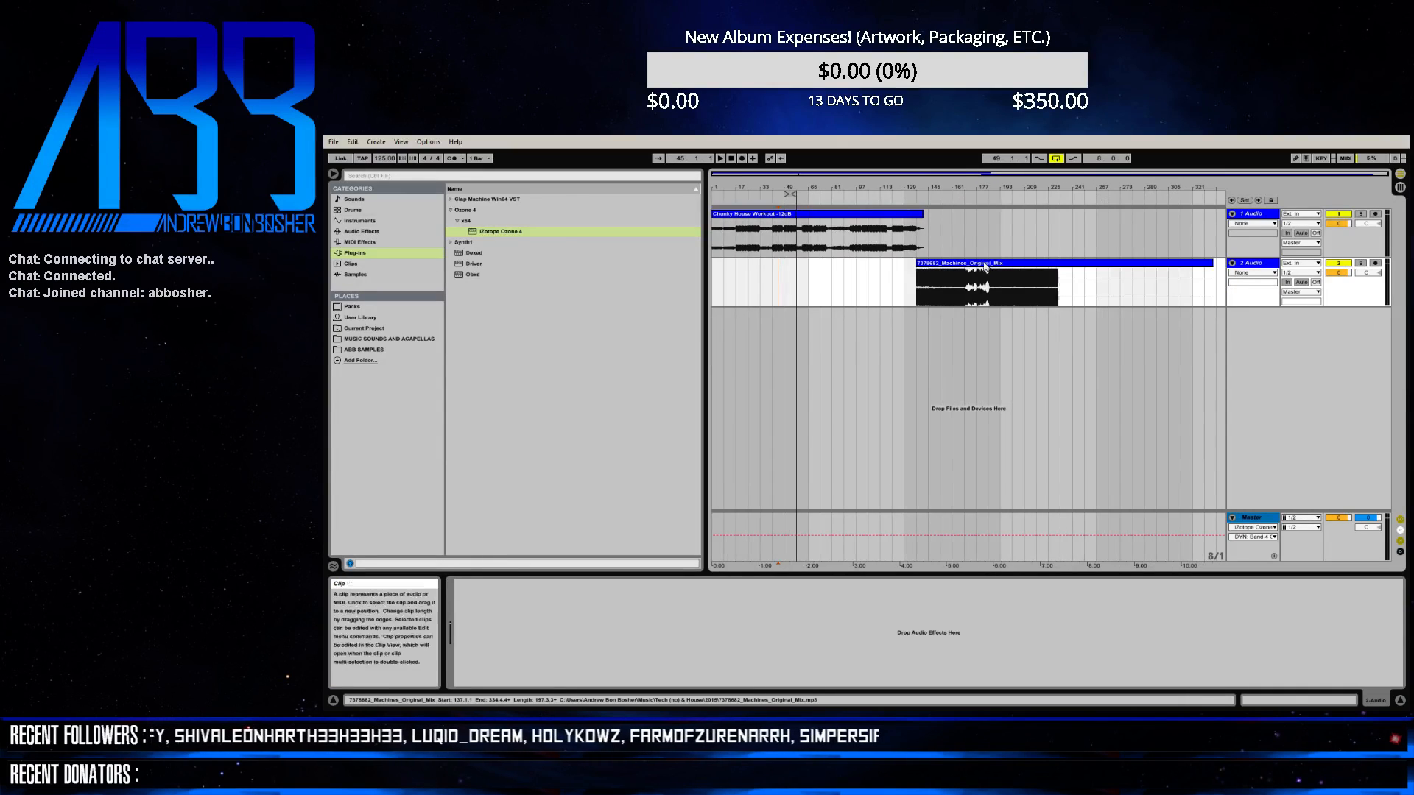
drag(1105, 288, 899, 287)
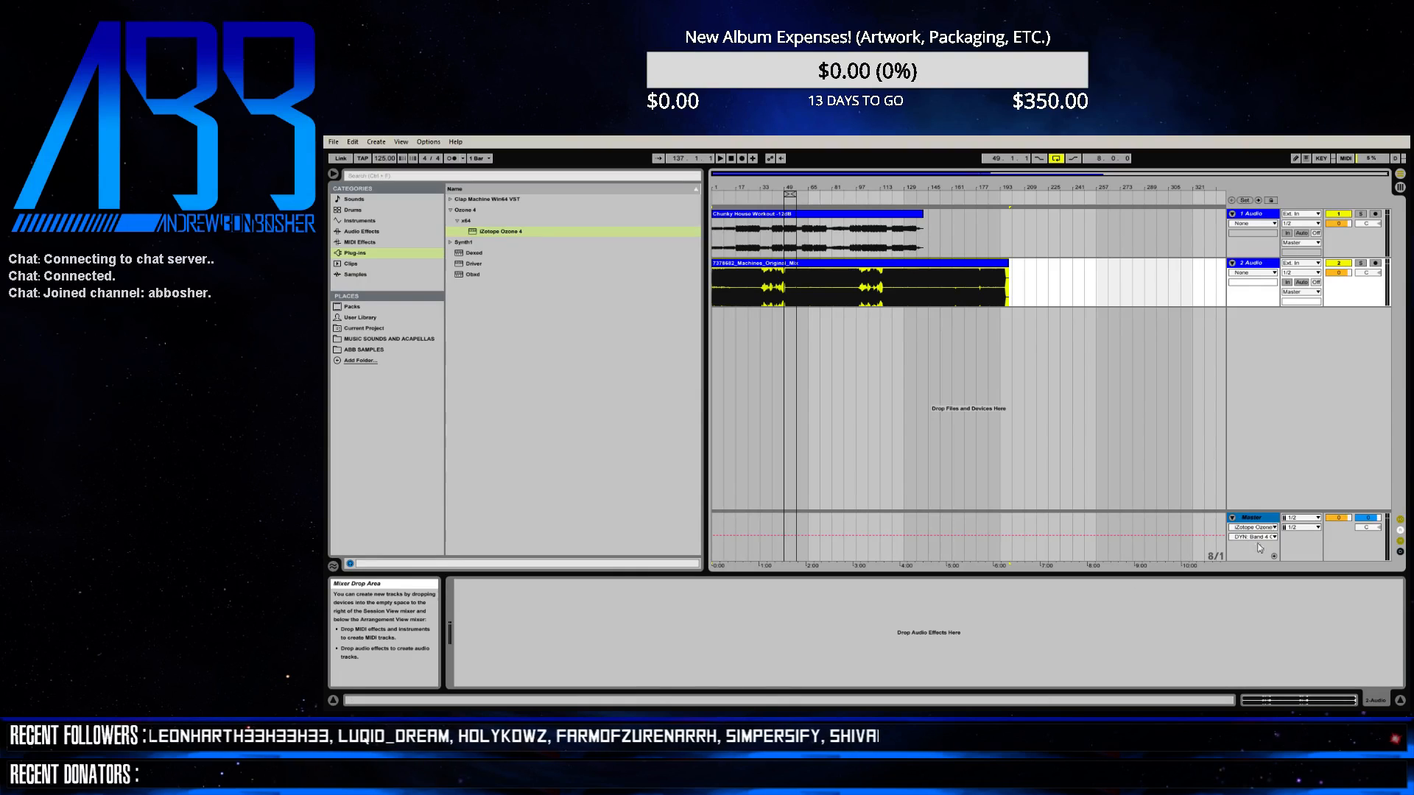
- Show the paragraphic equalizer of Ozone on the master channel and set its type to Matching
click(1252, 523)
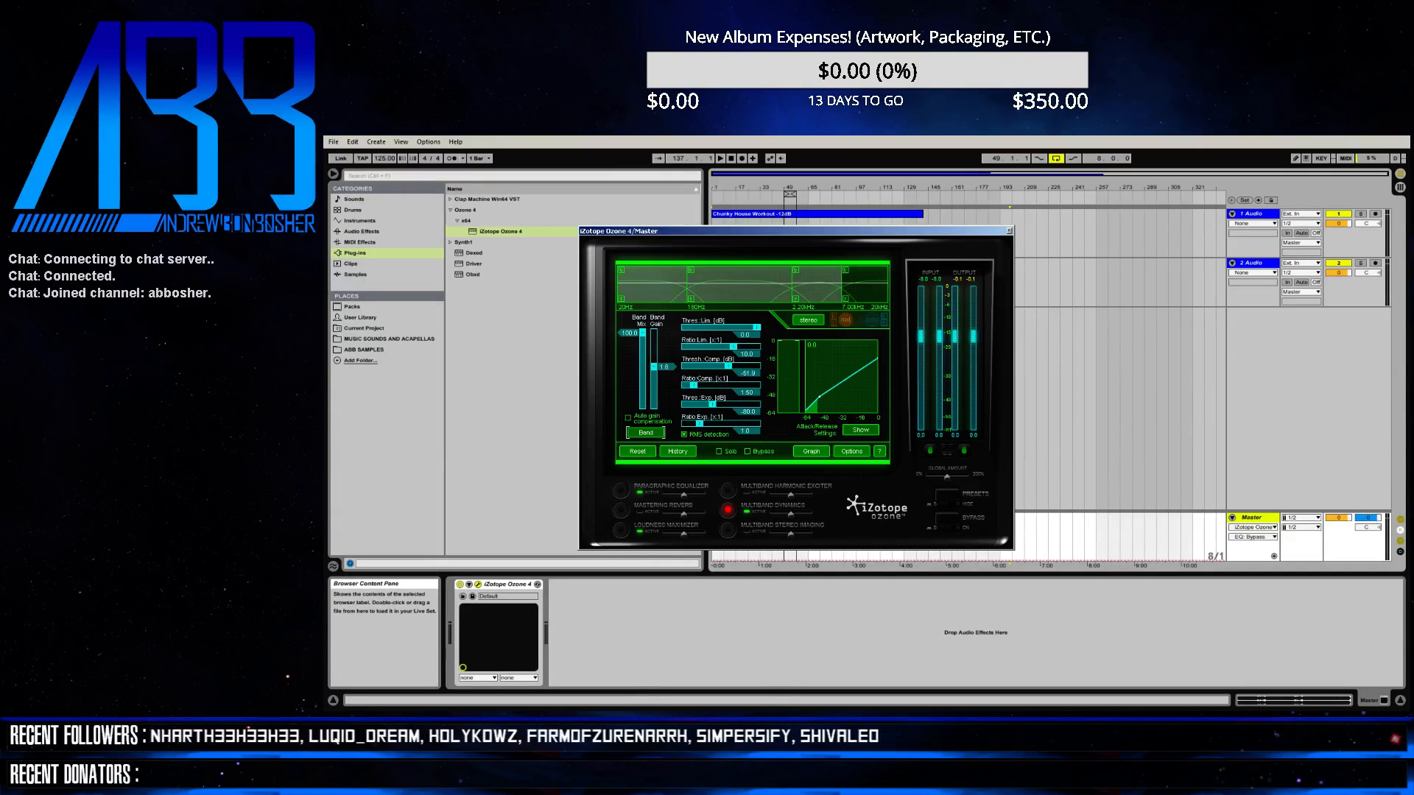
click(621, 490)
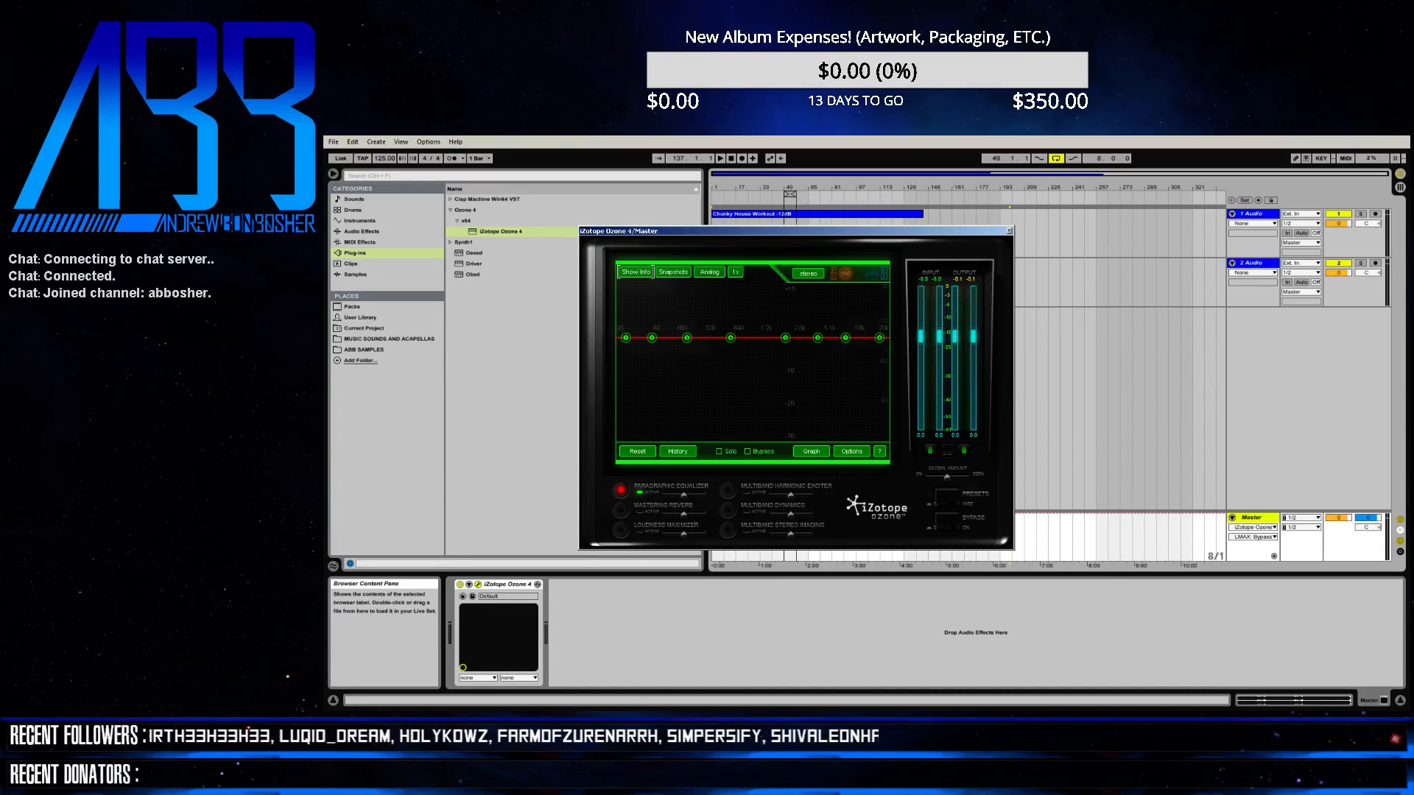
click(709, 272)
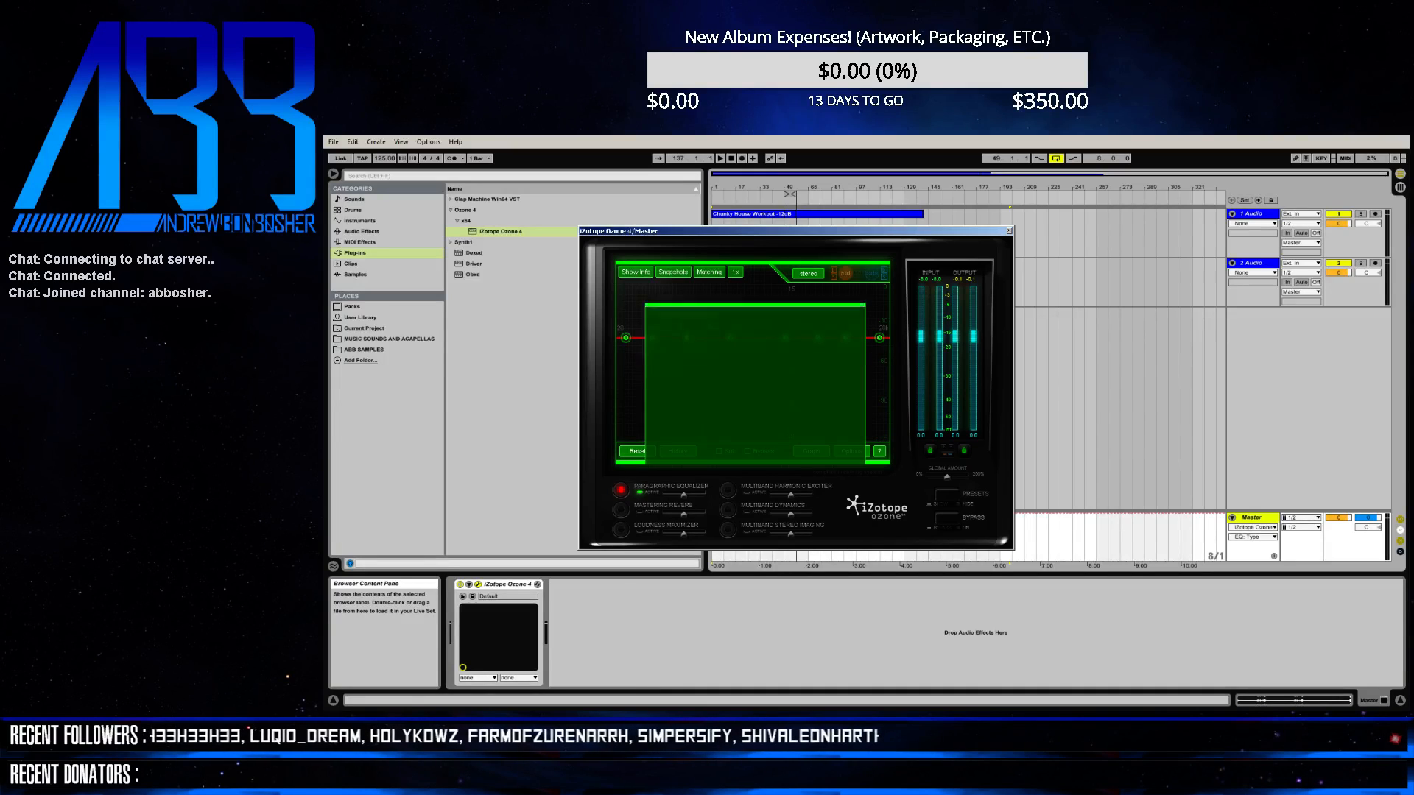
- Set the spectrum average time to 10 secs in the Ozone options
click(851, 450)
click(817, 455)
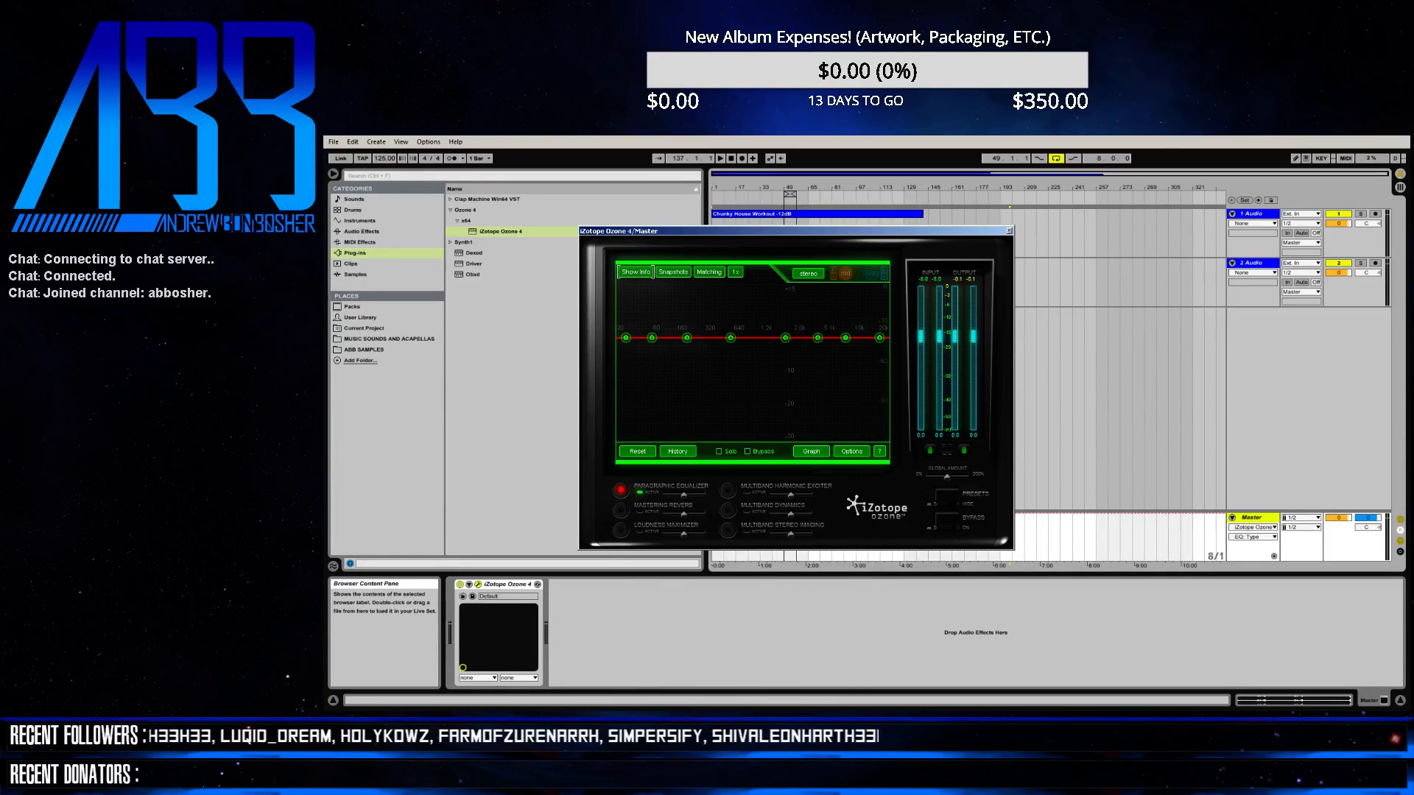
click(852, 451)
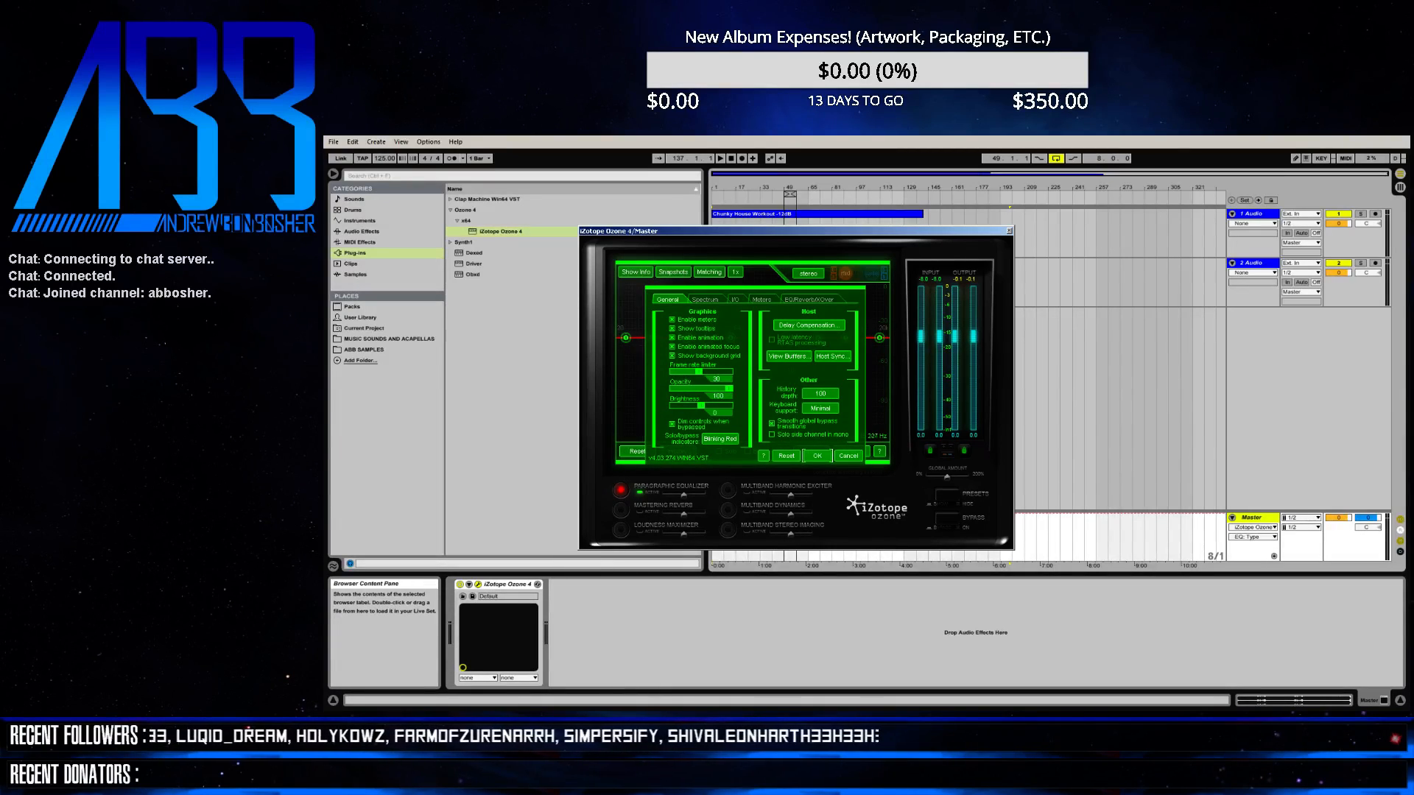
click(705, 299)
click(817, 336)
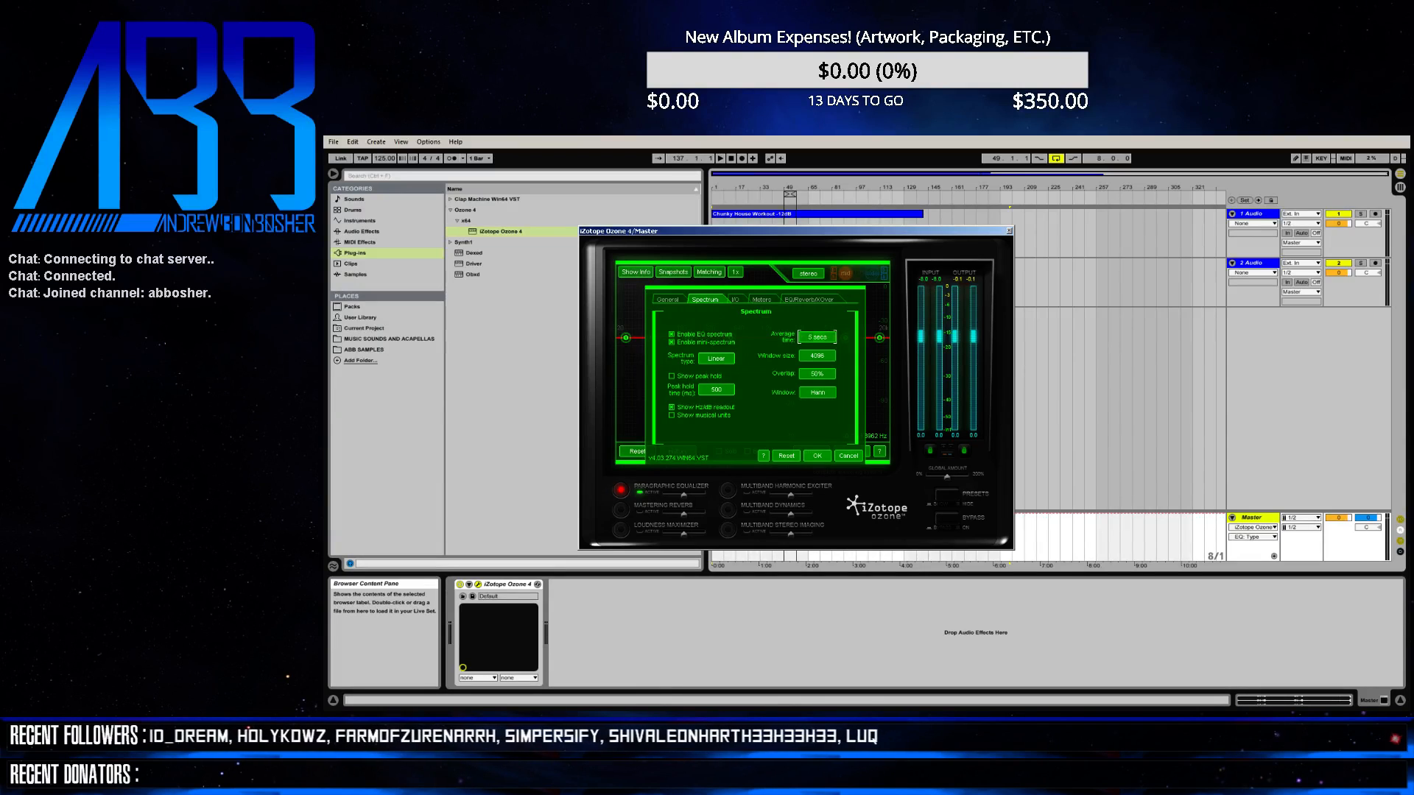
click(817, 337)
- Review the I/O, meters, EQ/reverb/crossover, general and spectrum options of Ozone and accept the options
click(736, 299)
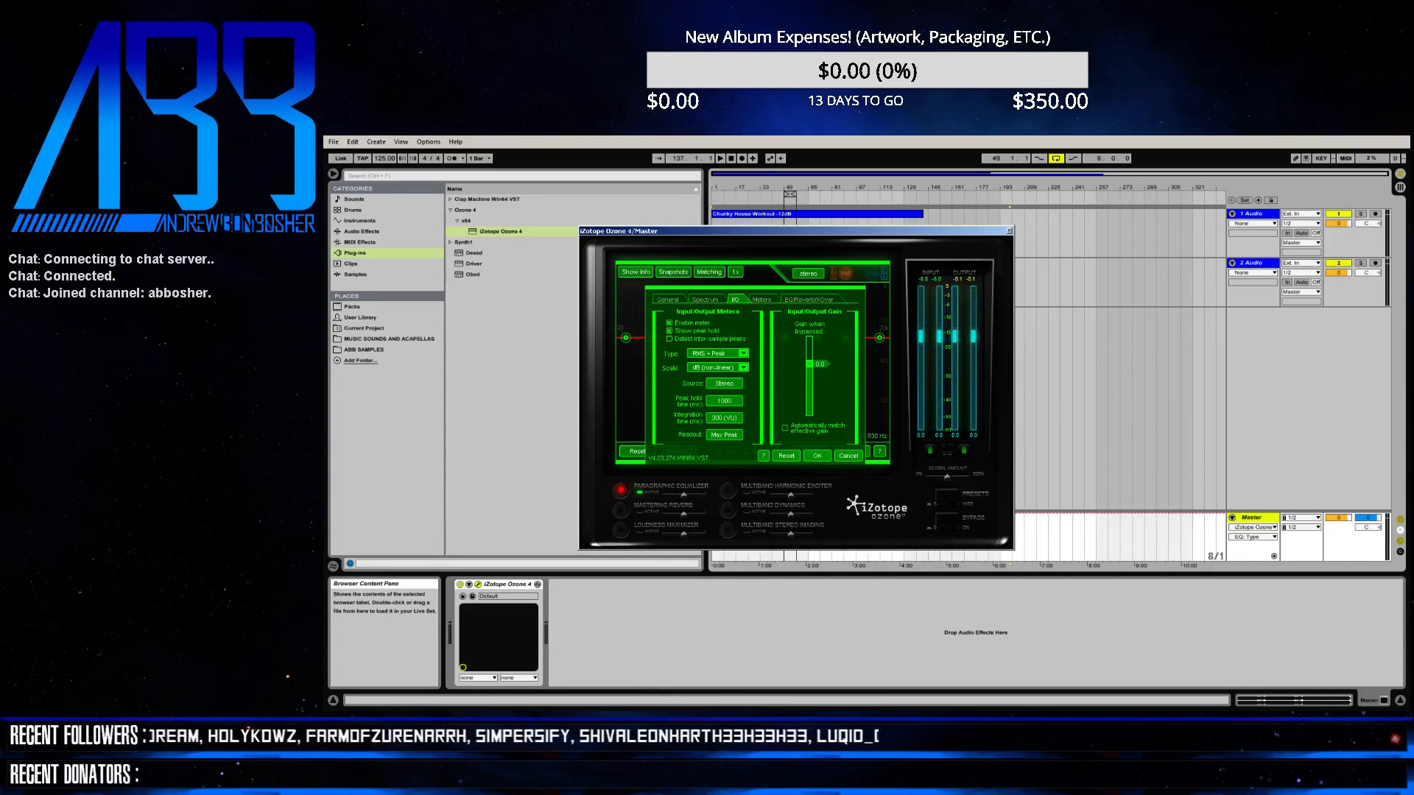
click(761, 300)
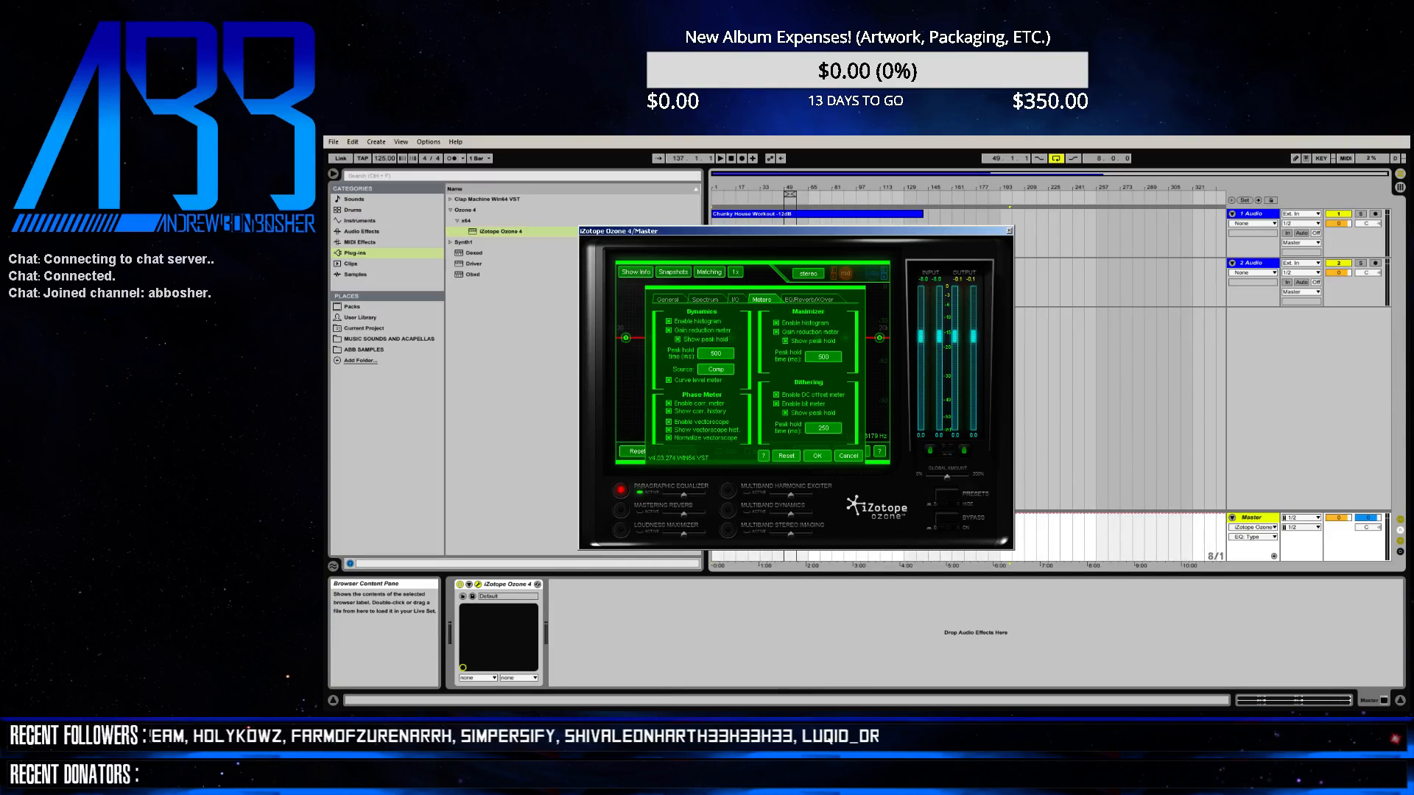
click(808, 300)
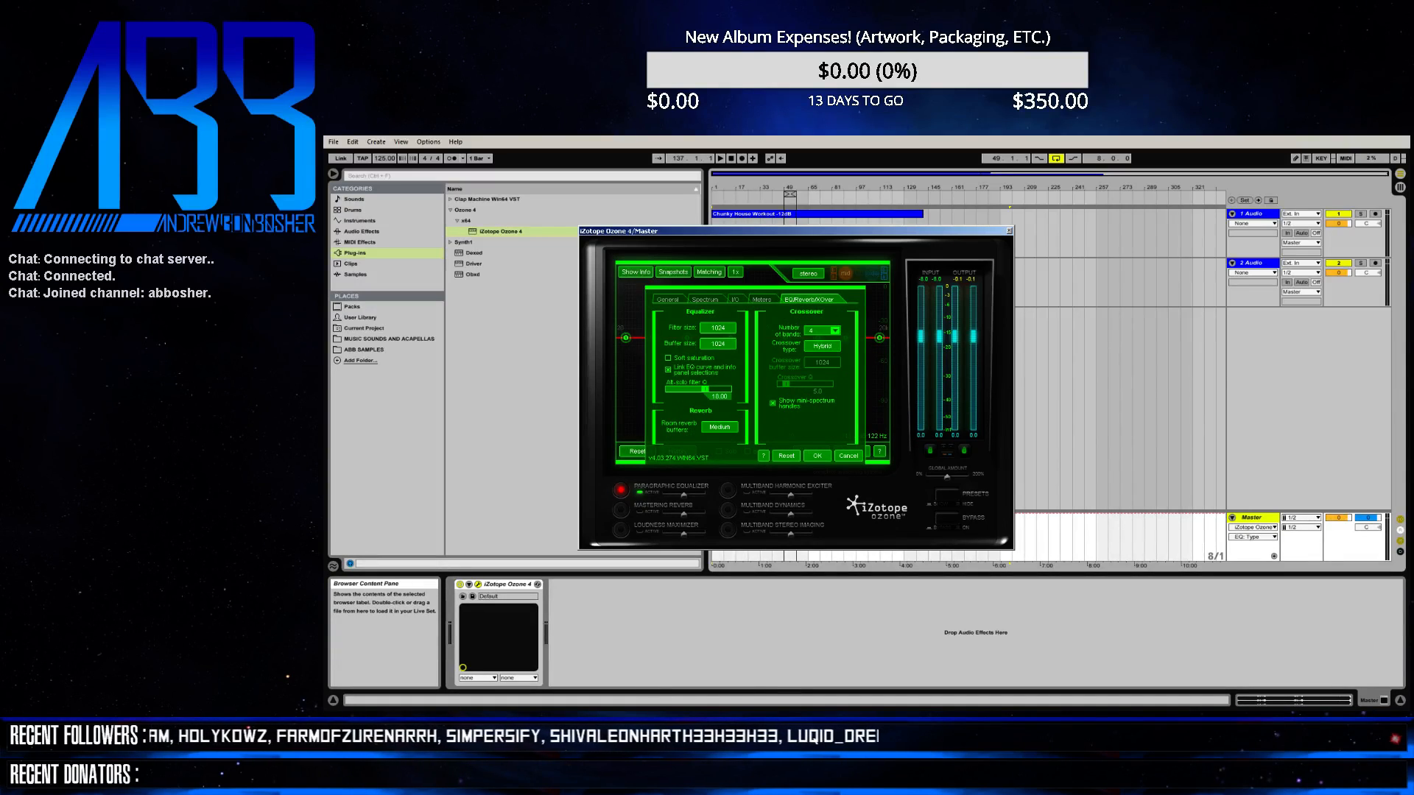
click(705, 300)
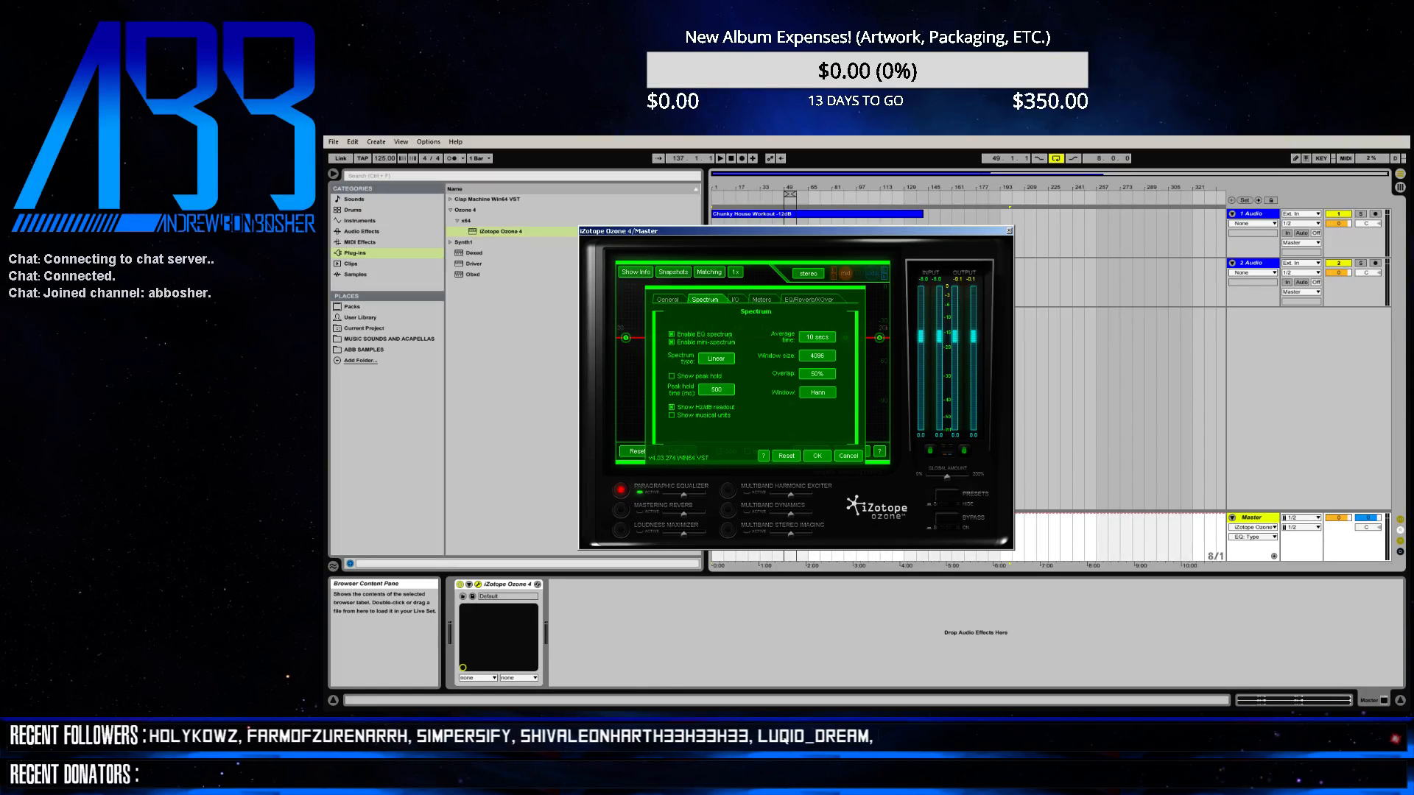
click(667, 300)
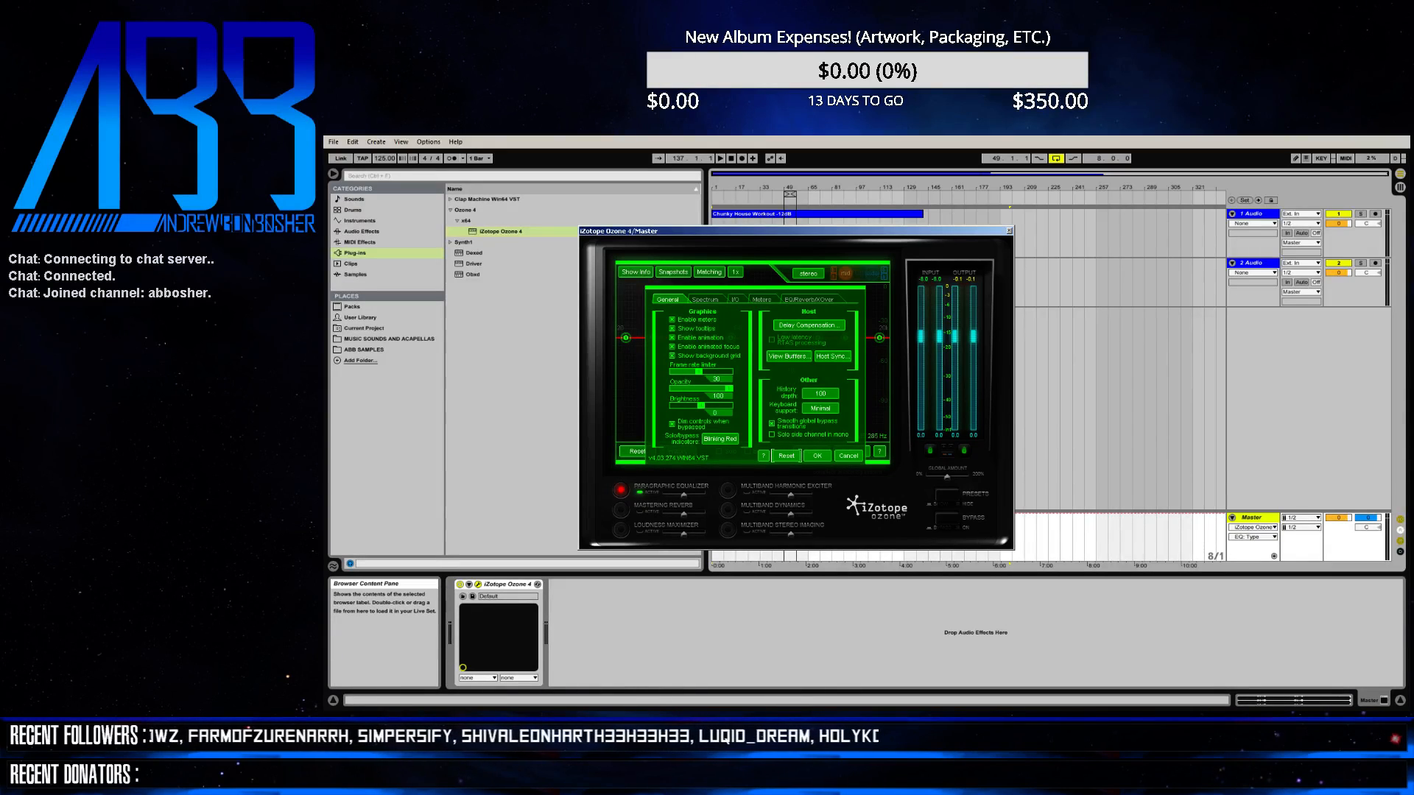
click(705, 300)
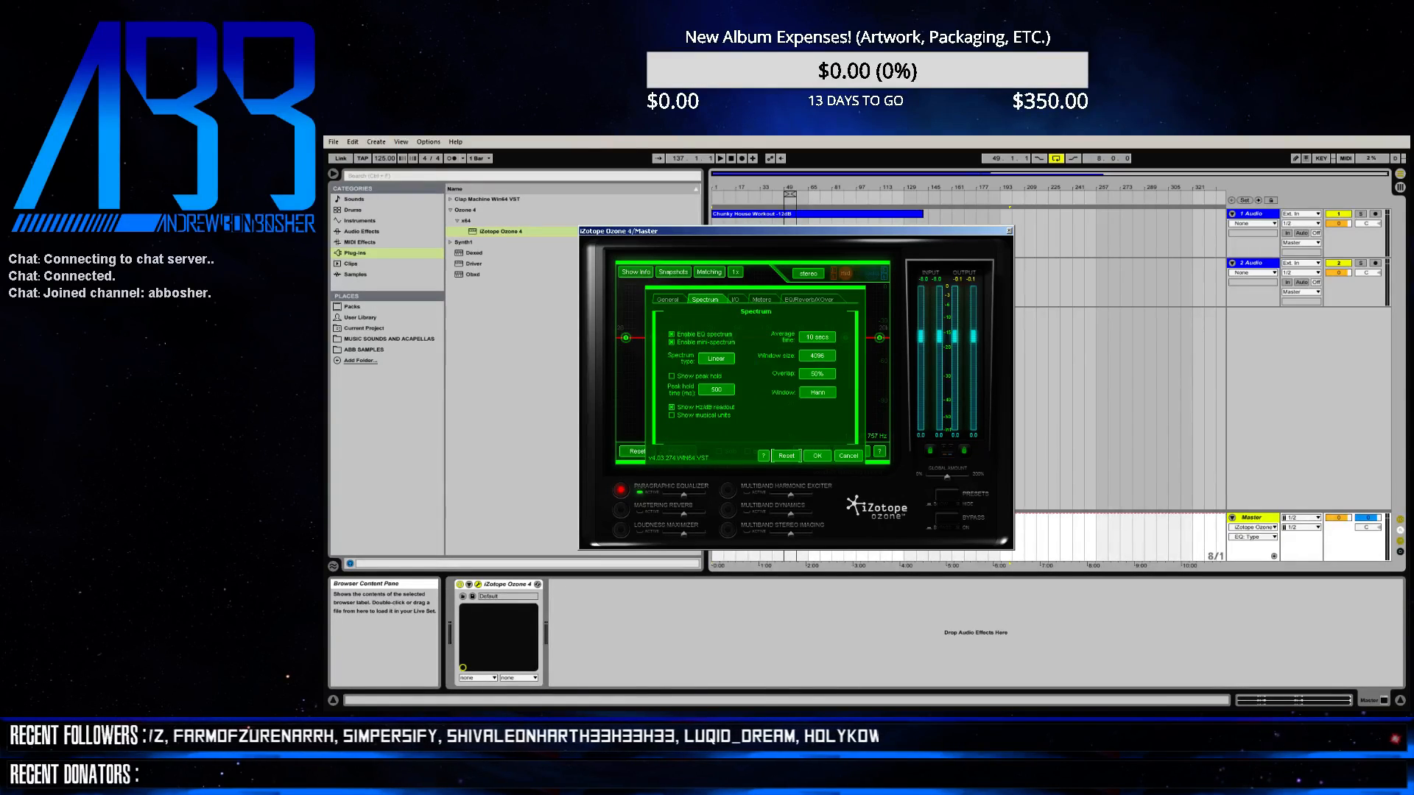
click(735, 300)
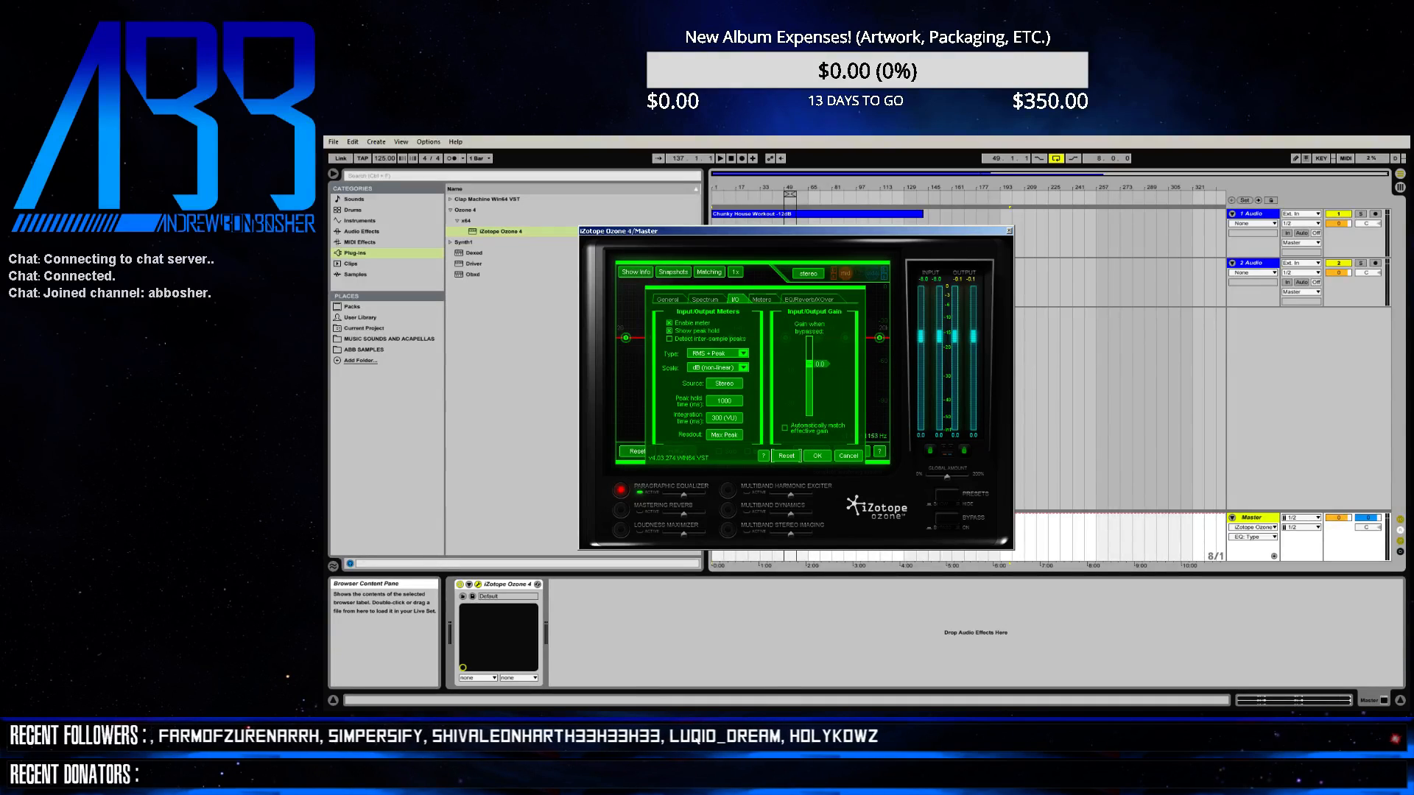
click(762, 300)
click(808, 299)
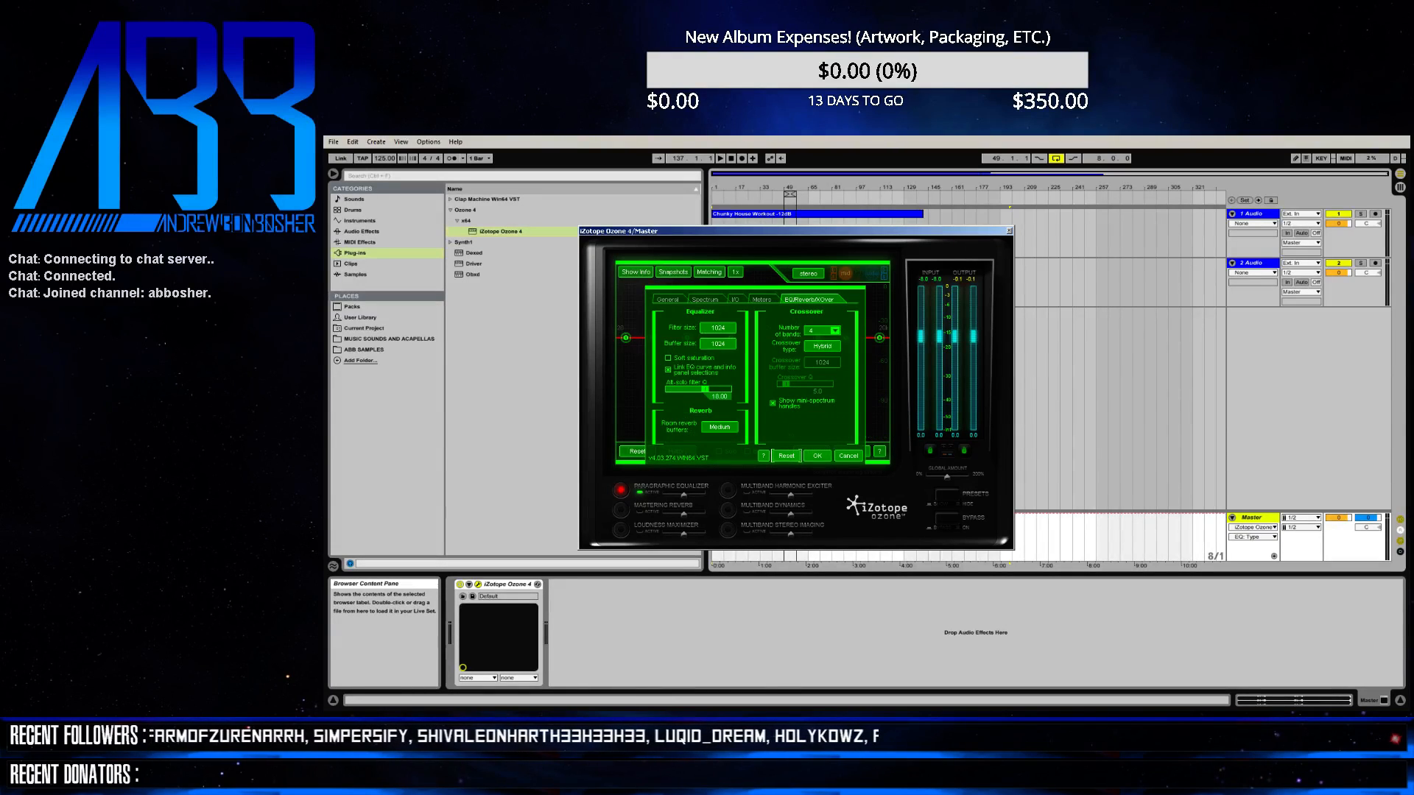
click(762, 299)
click(735, 299)
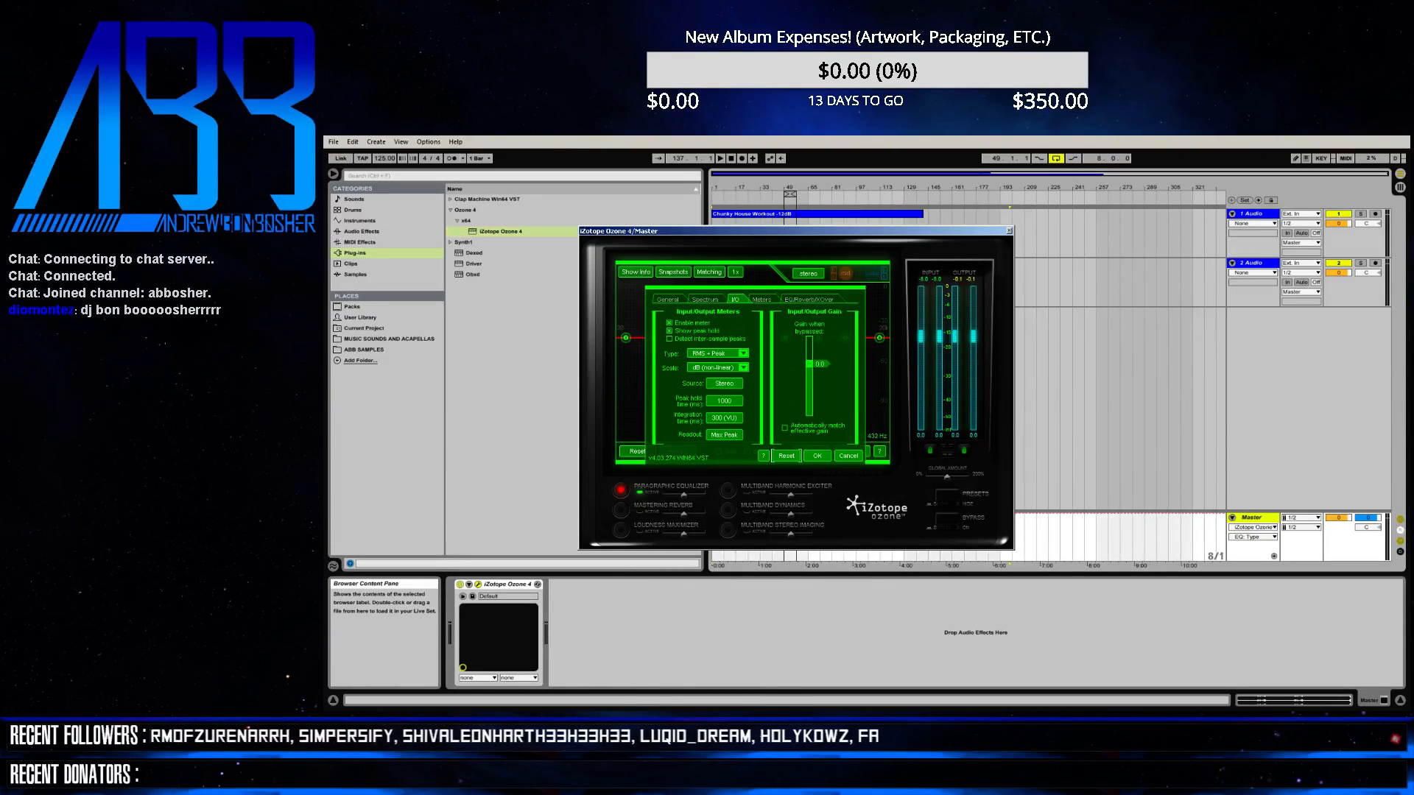
click(707, 300)
click(817, 456)
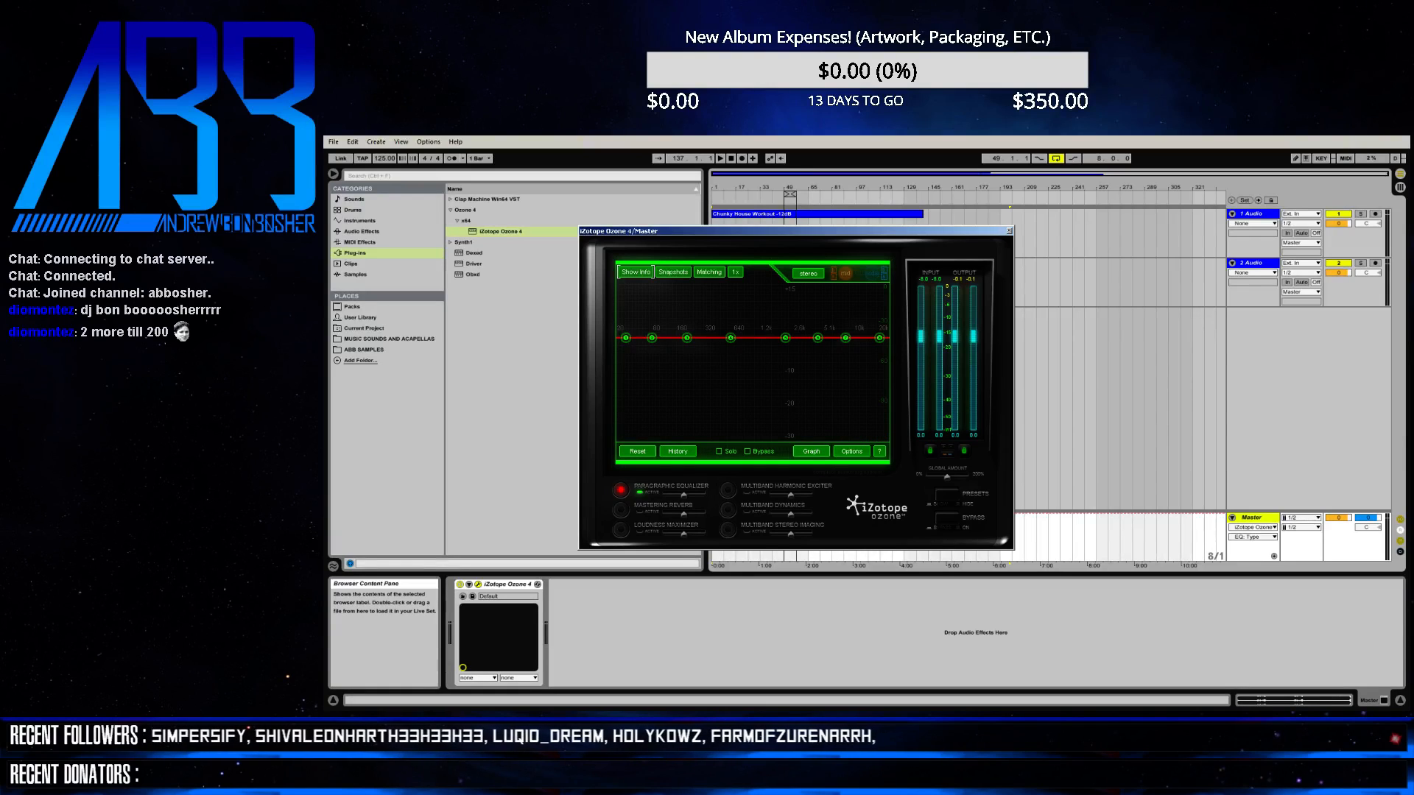
- Move the Ozone window below the tracks, extend the arrangement loop to 40 bars and play from the loop's start
drag(736, 230, 776, 308)
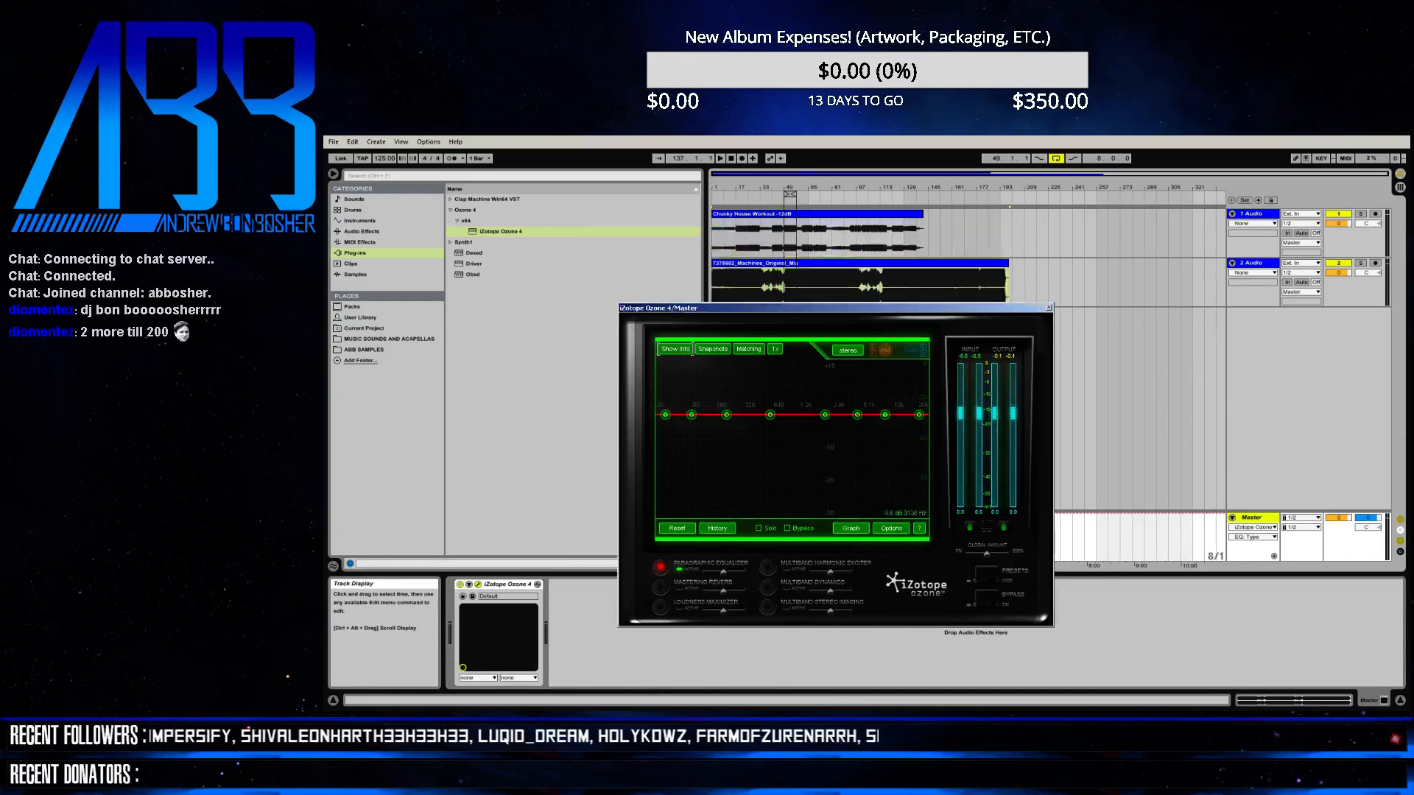
drag(795, 195, 841, 196)
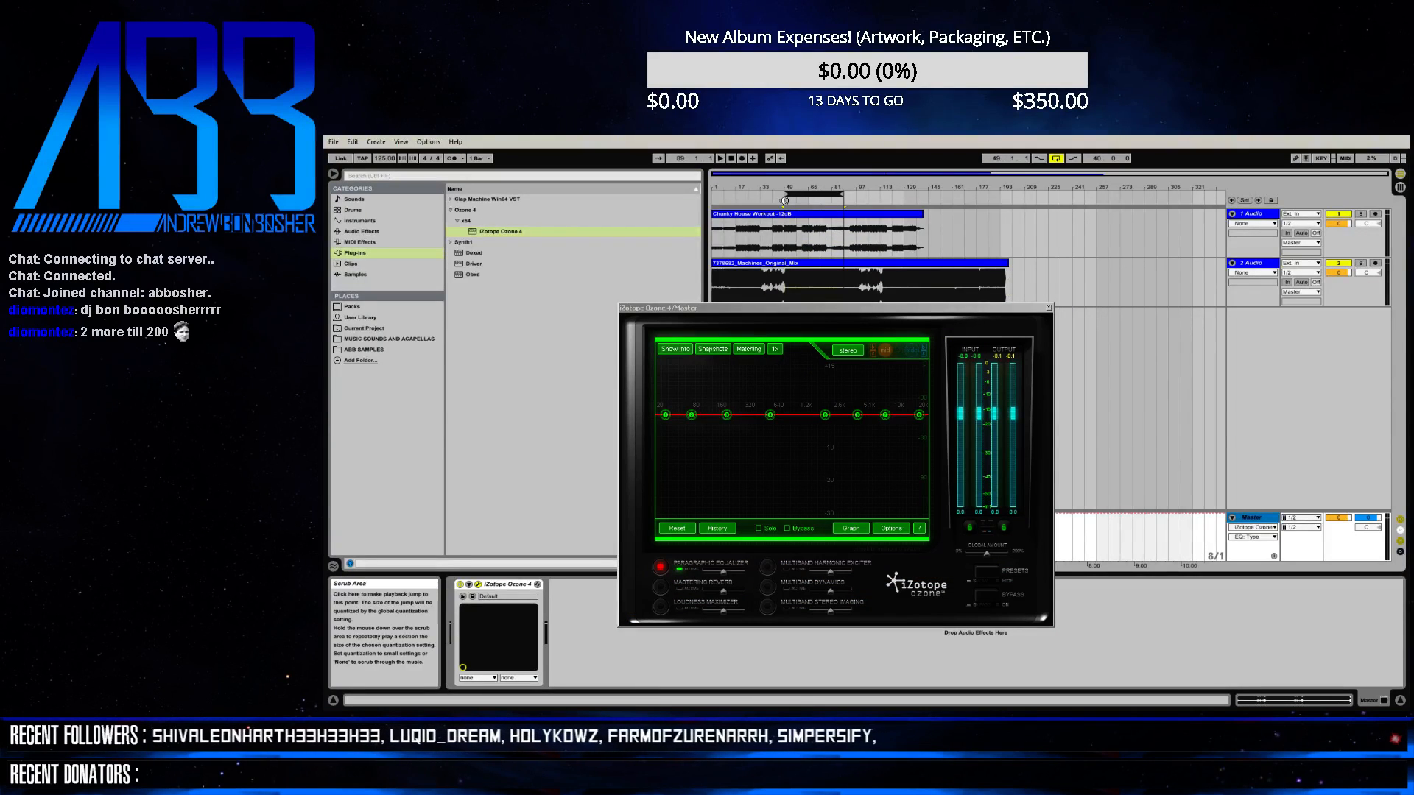
click(785, 201)
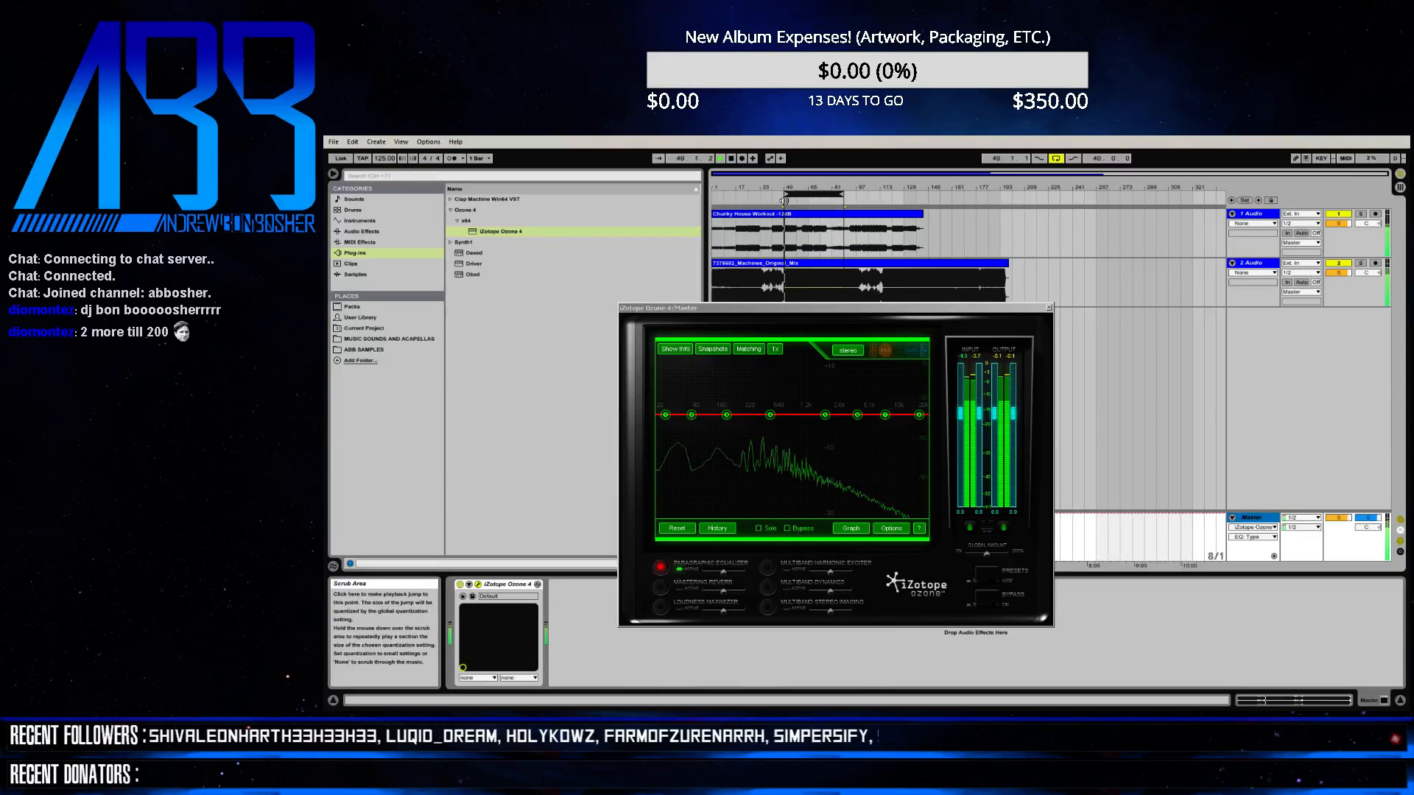
- Mute the first audio track and capture the Machines reference track's spectrum in snapshot C of the Ozone equalizer
click(1338, 215)
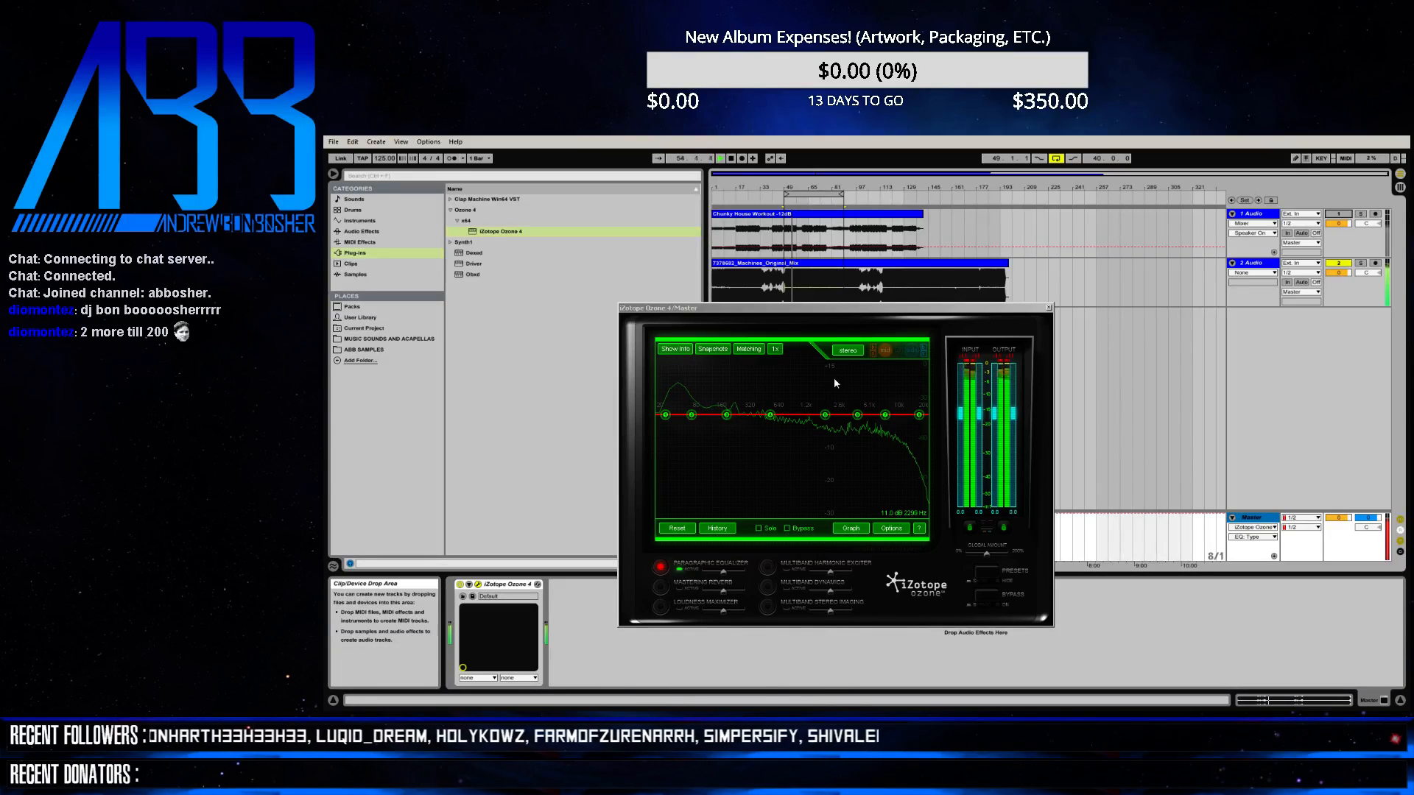
click(822, 267)
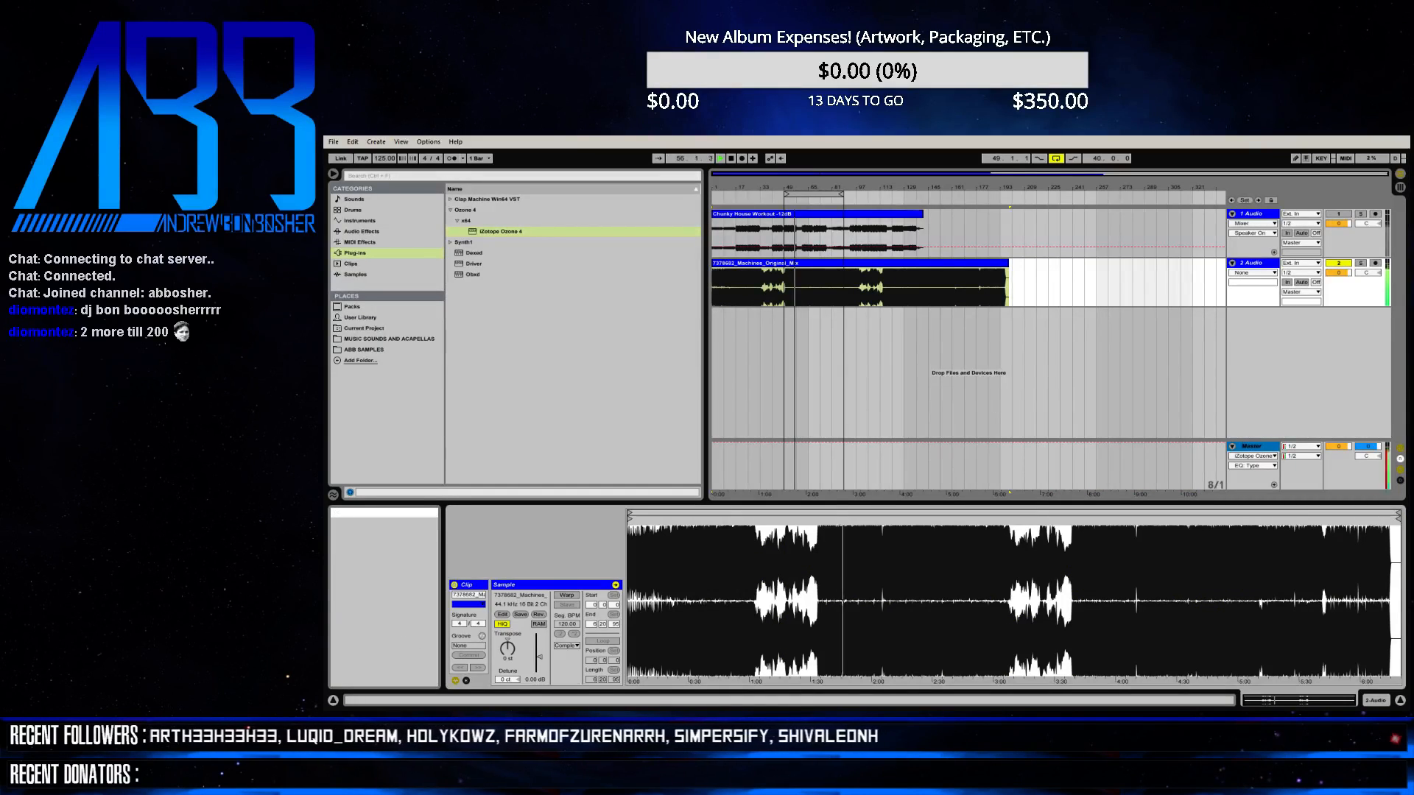
click(1252, 446)
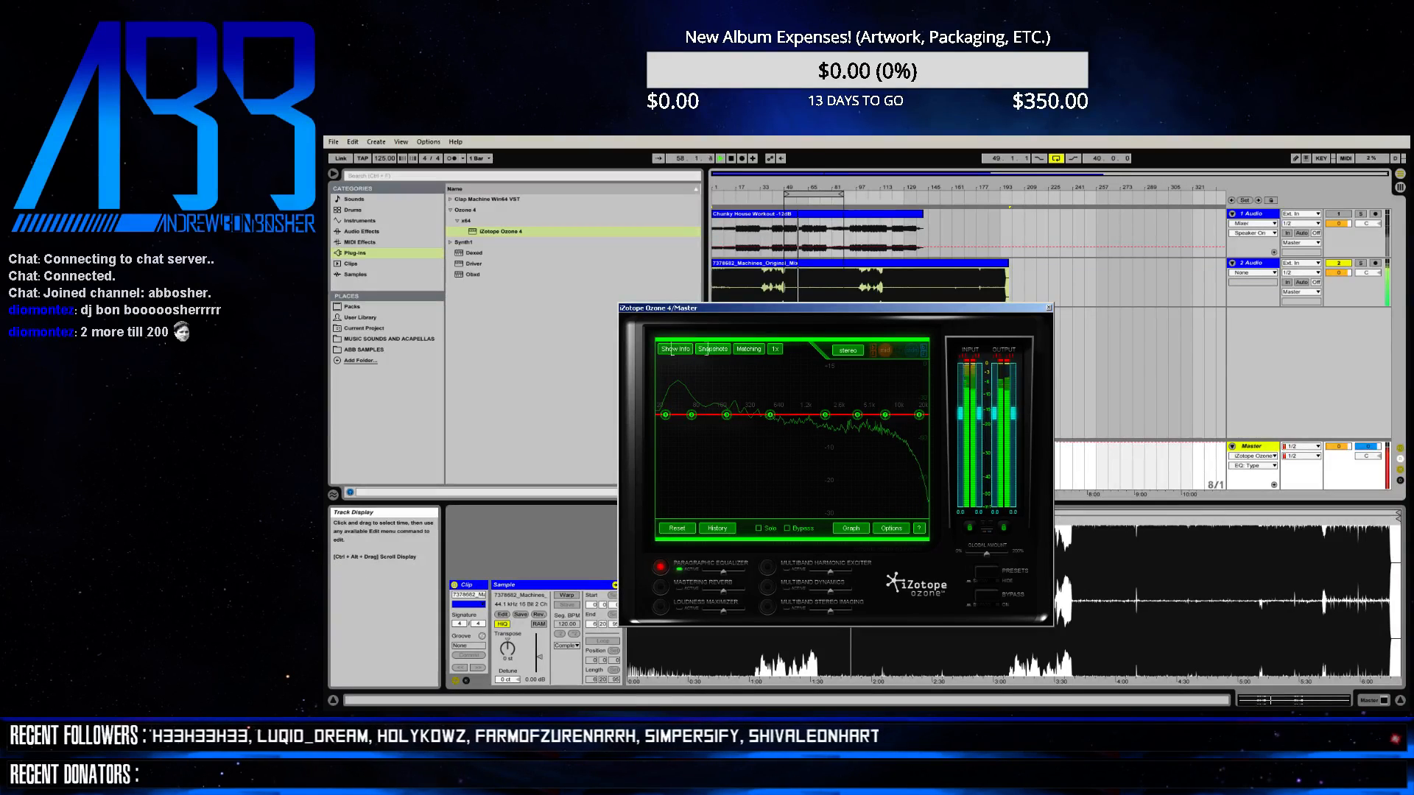
click(748, 349)
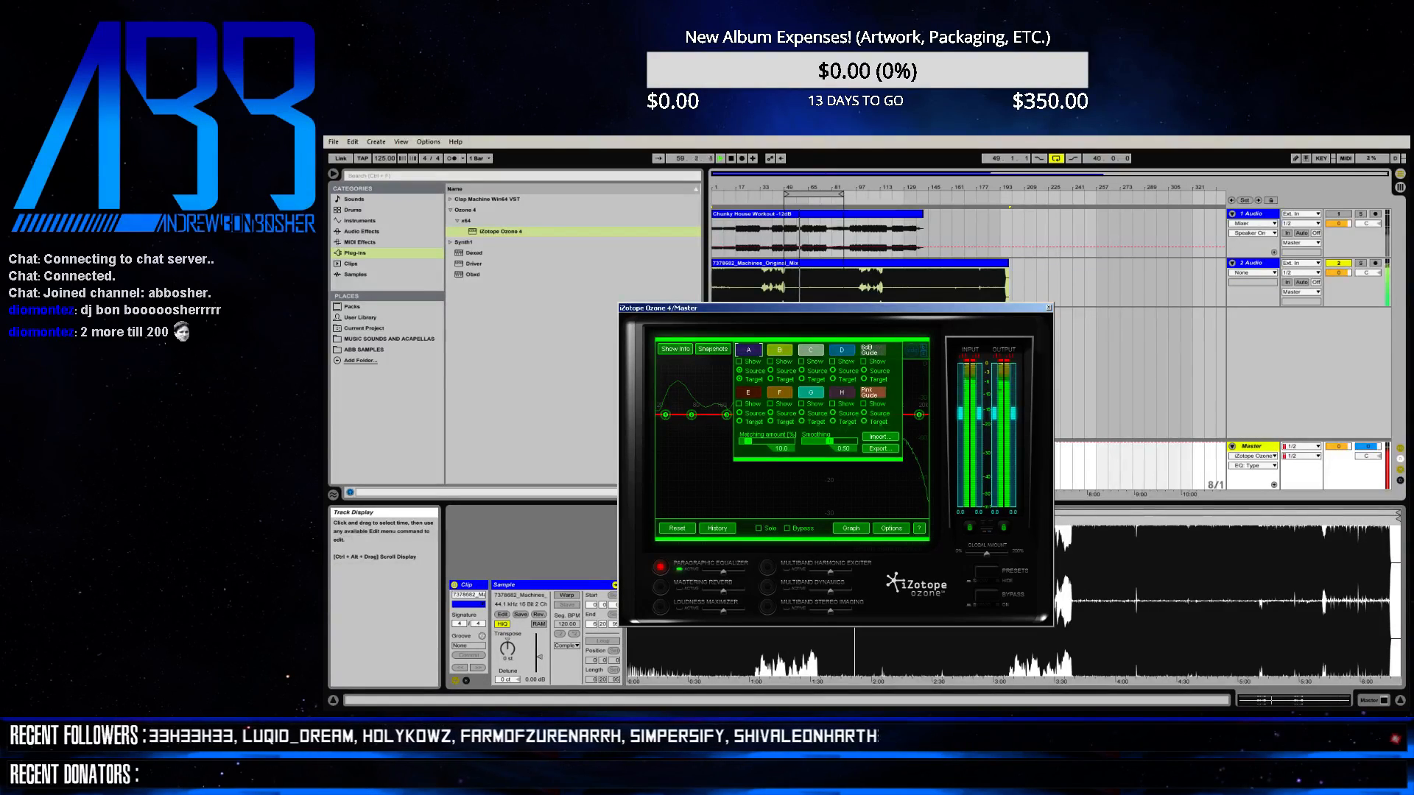
click(809, 349)
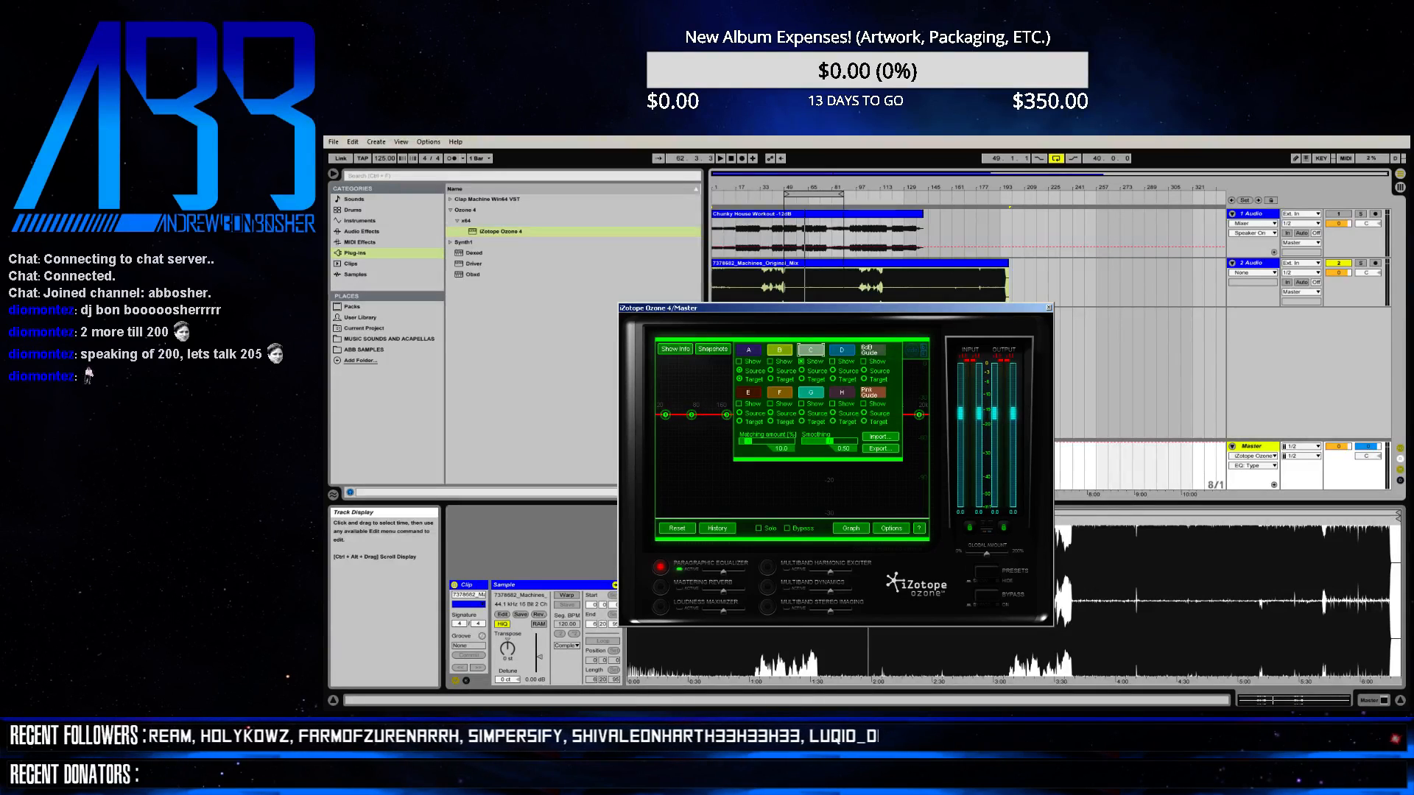
- Hide snapshot A, play the Machines reference track inside the loop, and show its spectrum in snapshot C of the equalizer
click(748, 350)
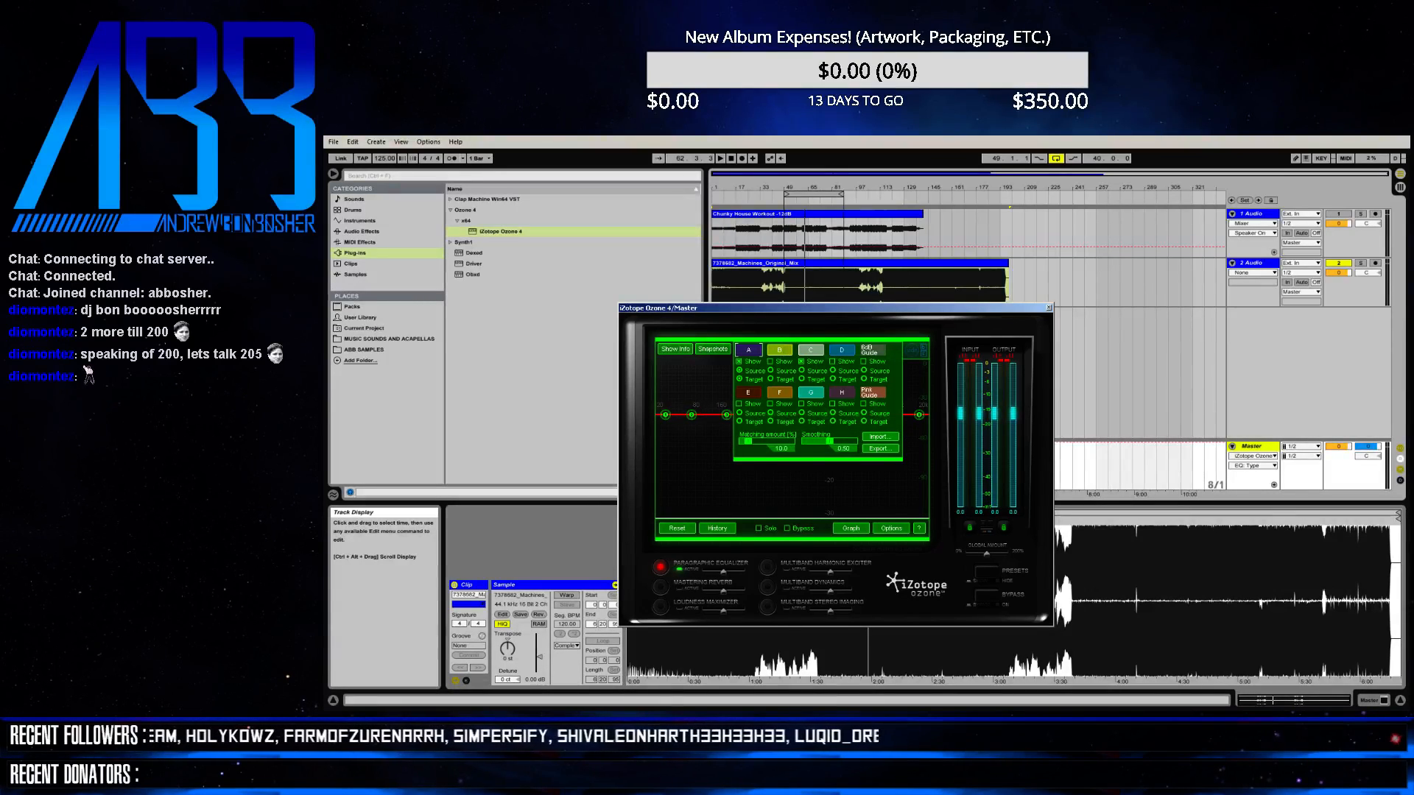
click(739, 362)
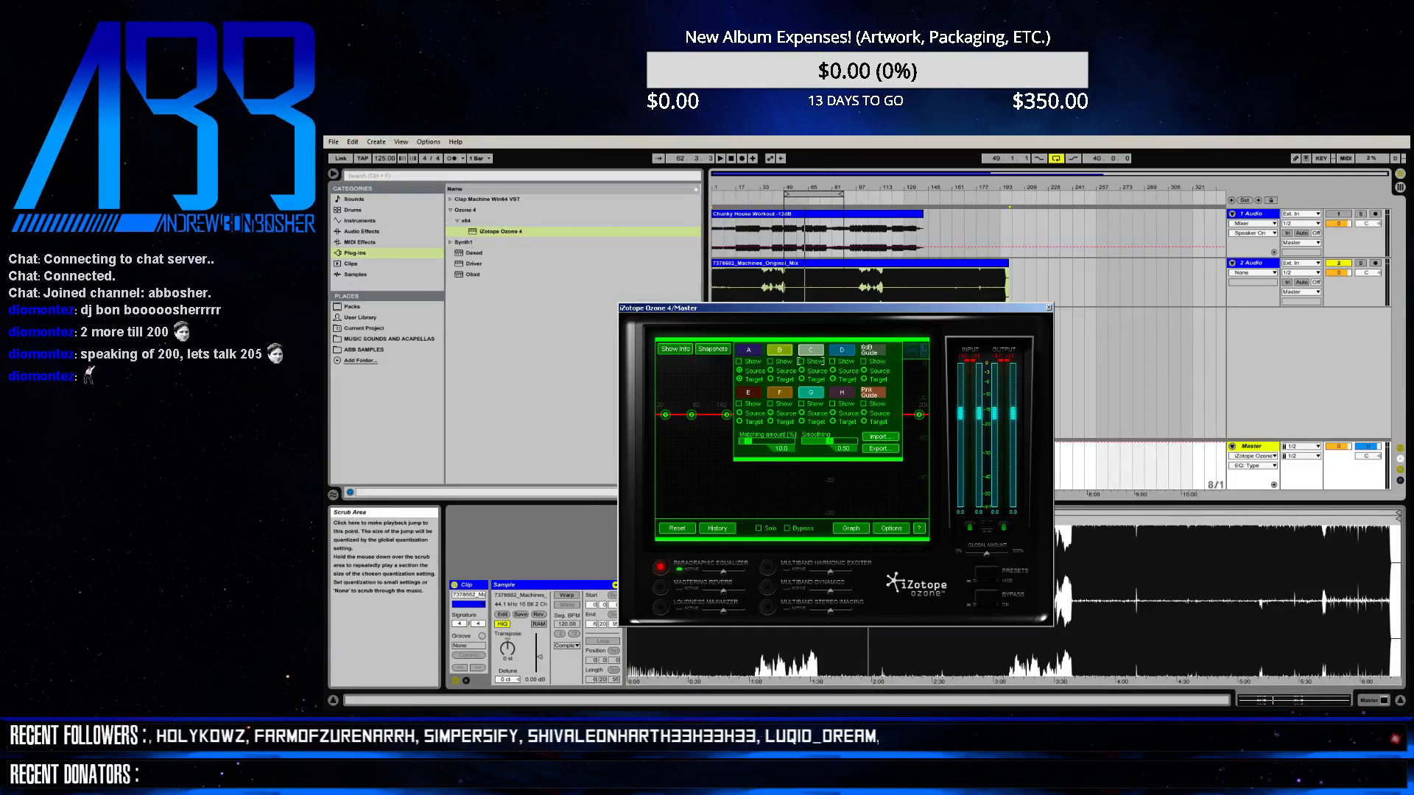
click(799, 200)
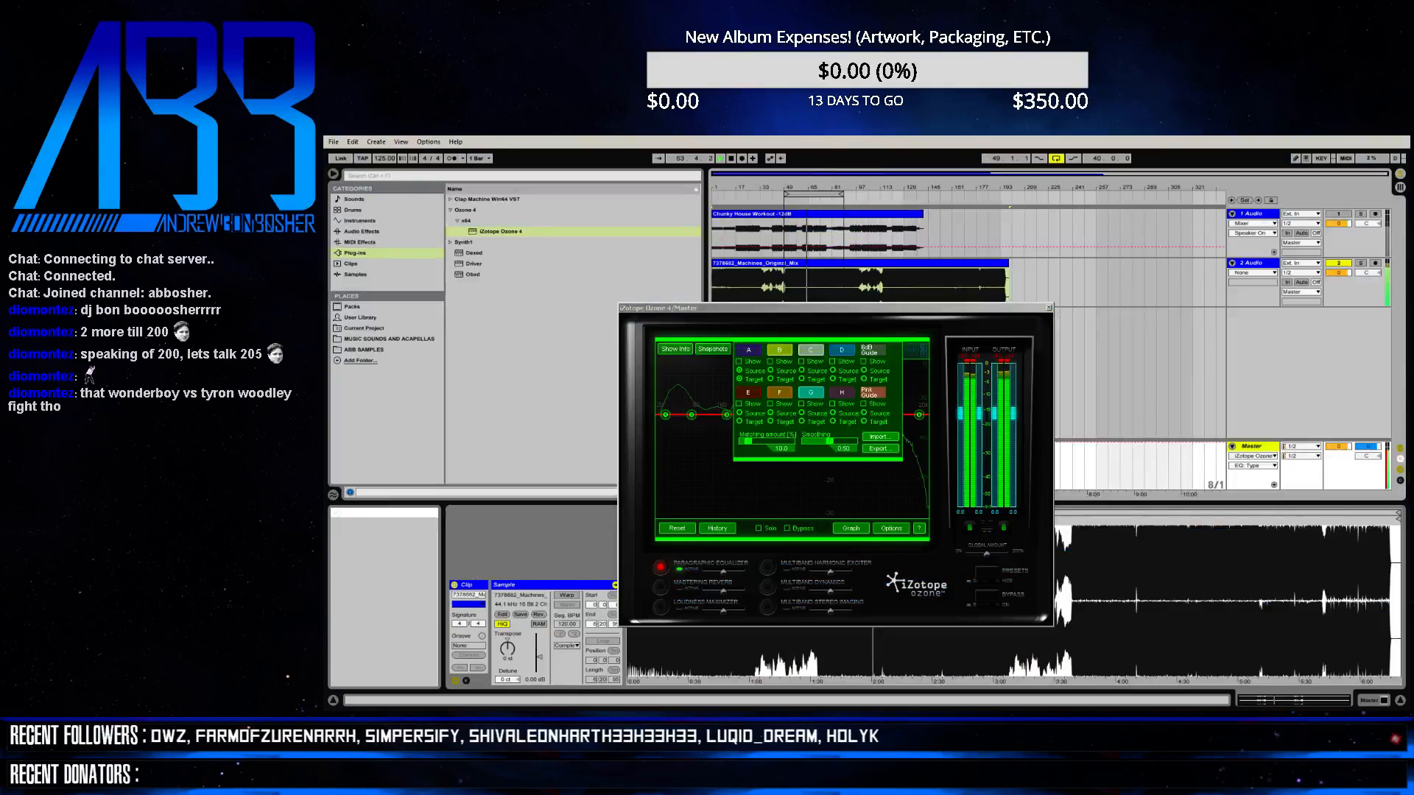
key(alt+Tab)
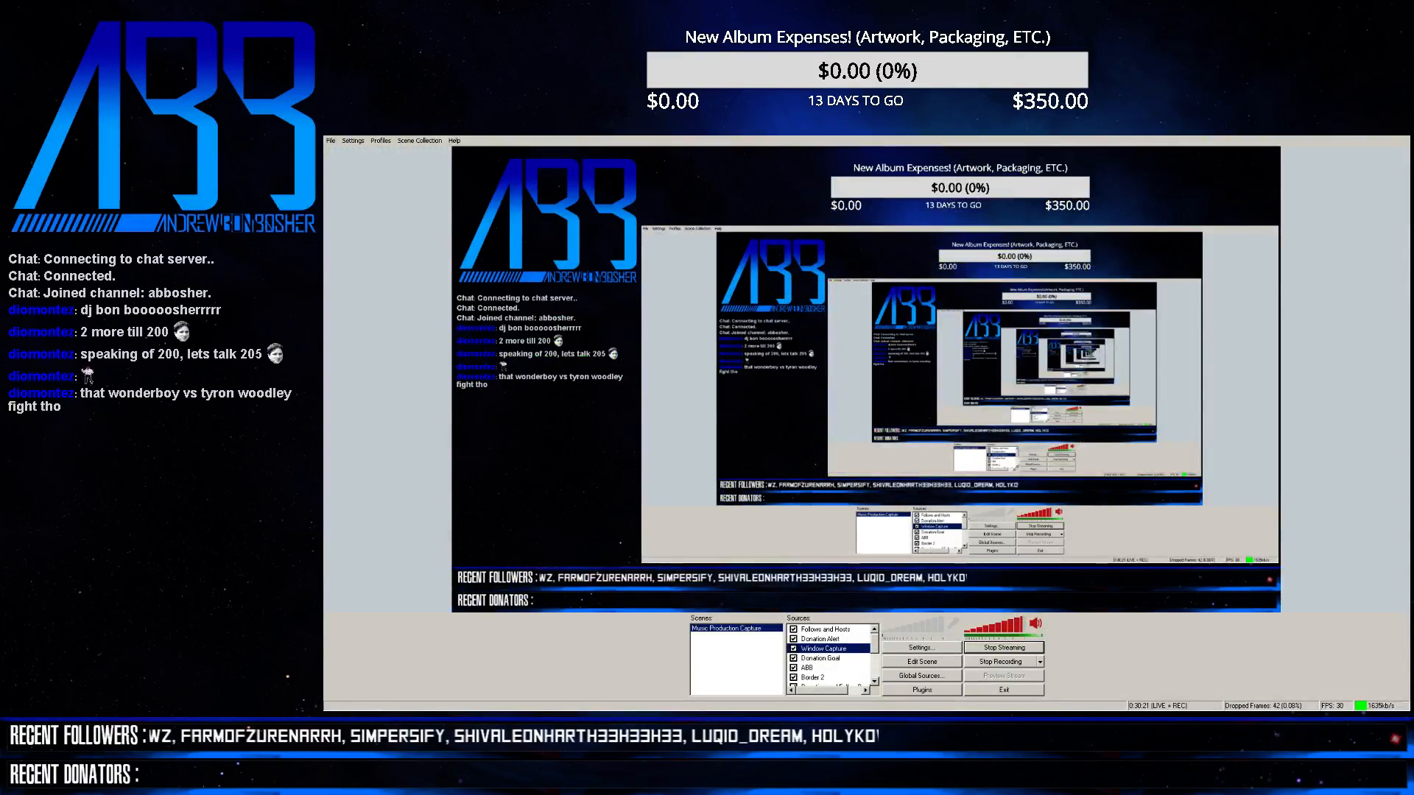
key(alt+Tab)
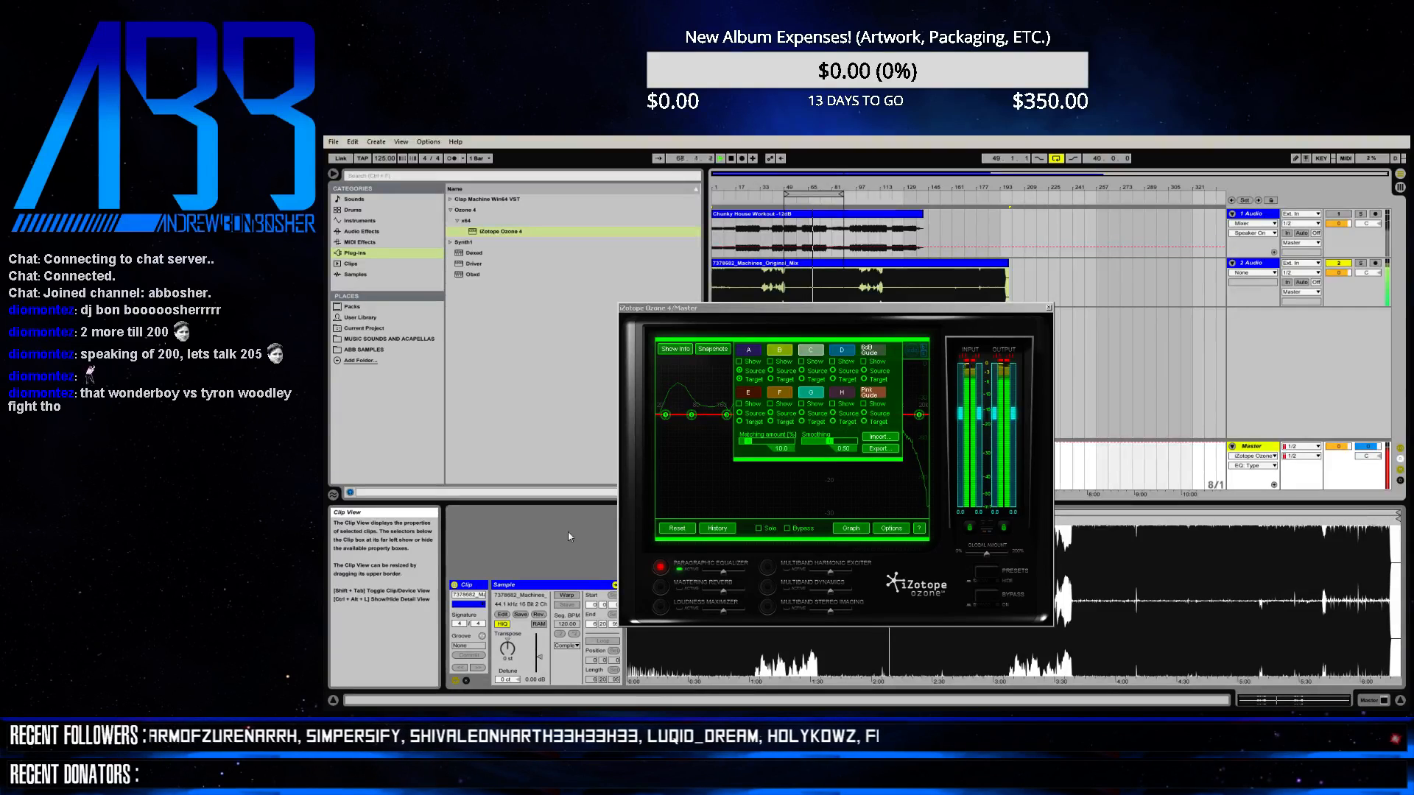
click(802, 361)
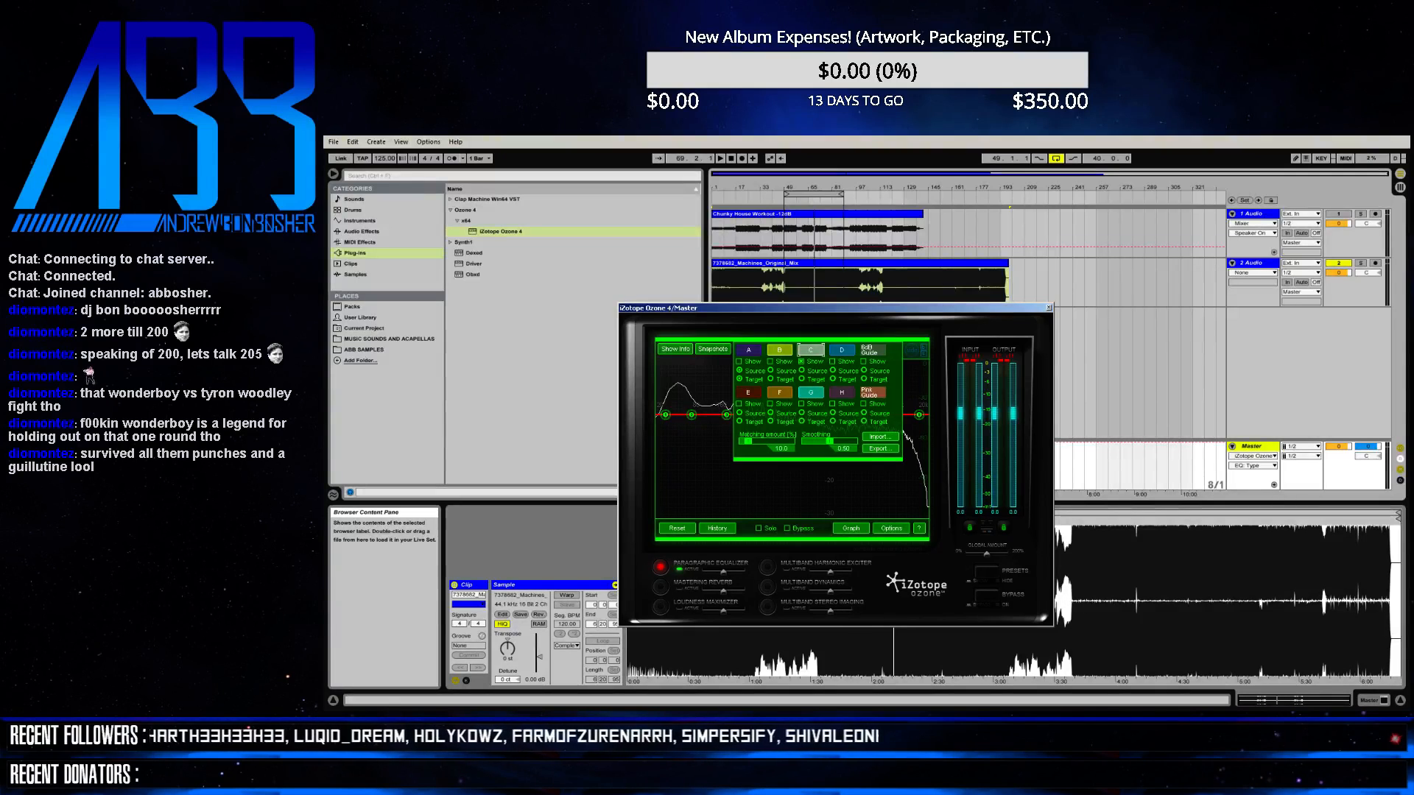
drag(795, 308, 932, 253)
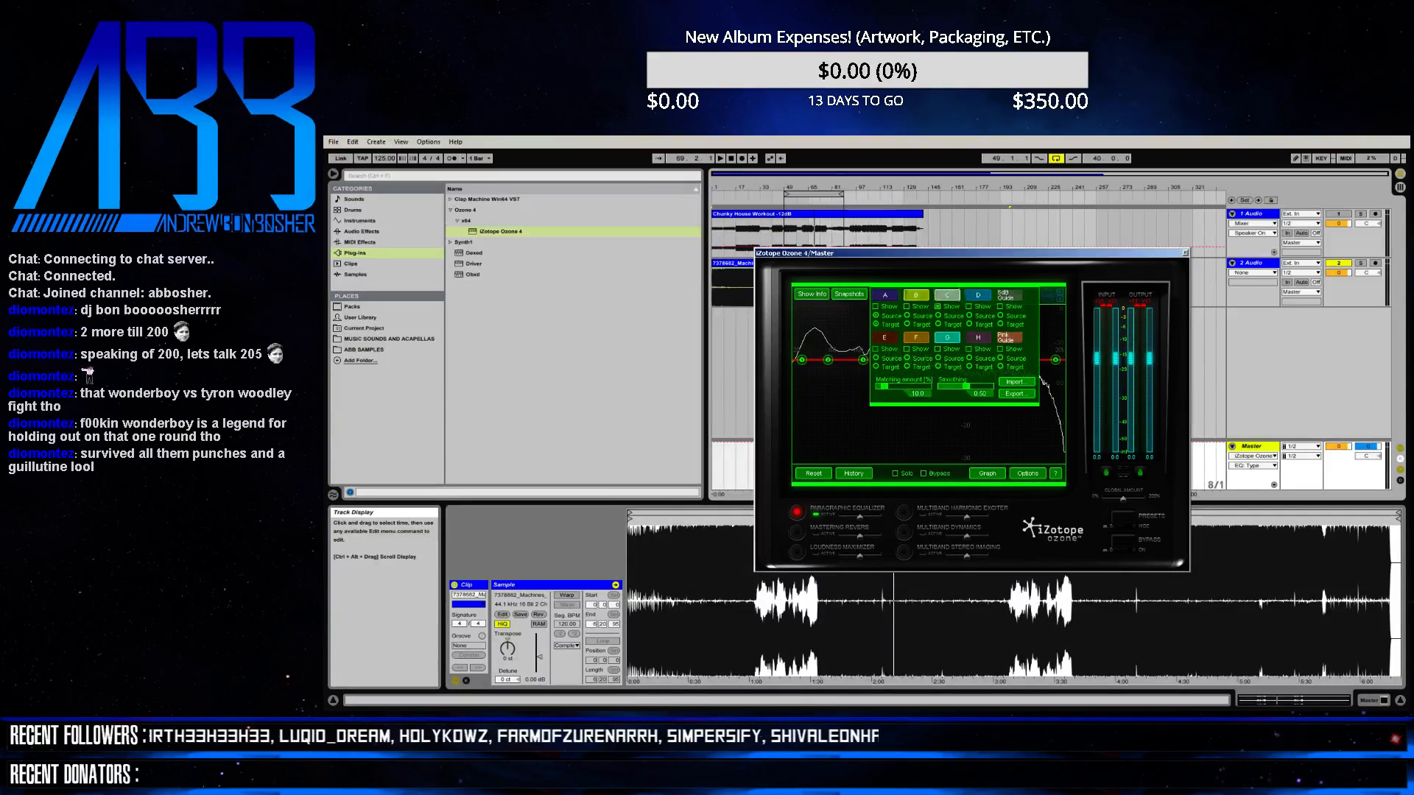
click(811, 294)
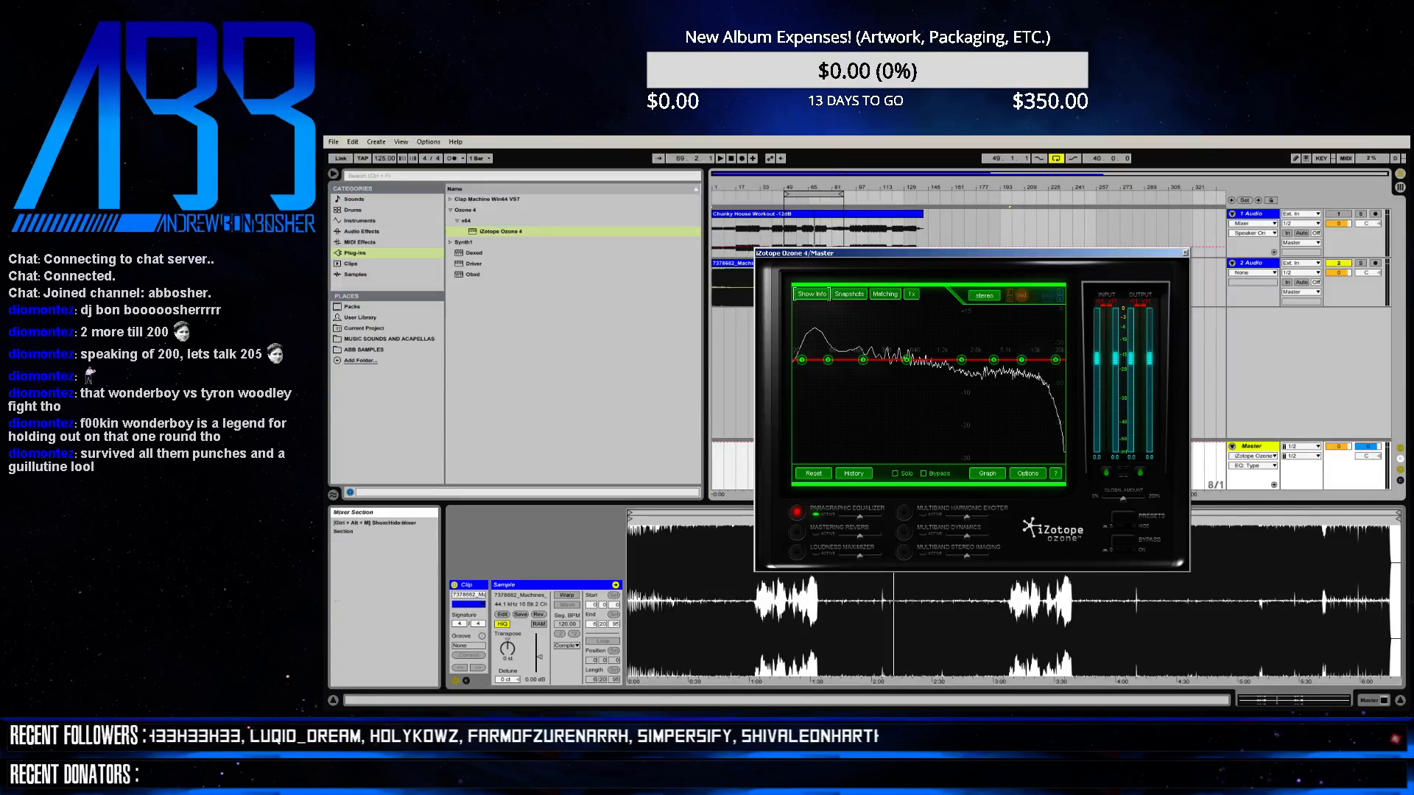
- Mute the Machines track, unmute the Chunky House Workout track, and enable Ozone's Loudness Maximizer and Multiband Dynamics modules
click(1338, 262)
click(1338, 214)
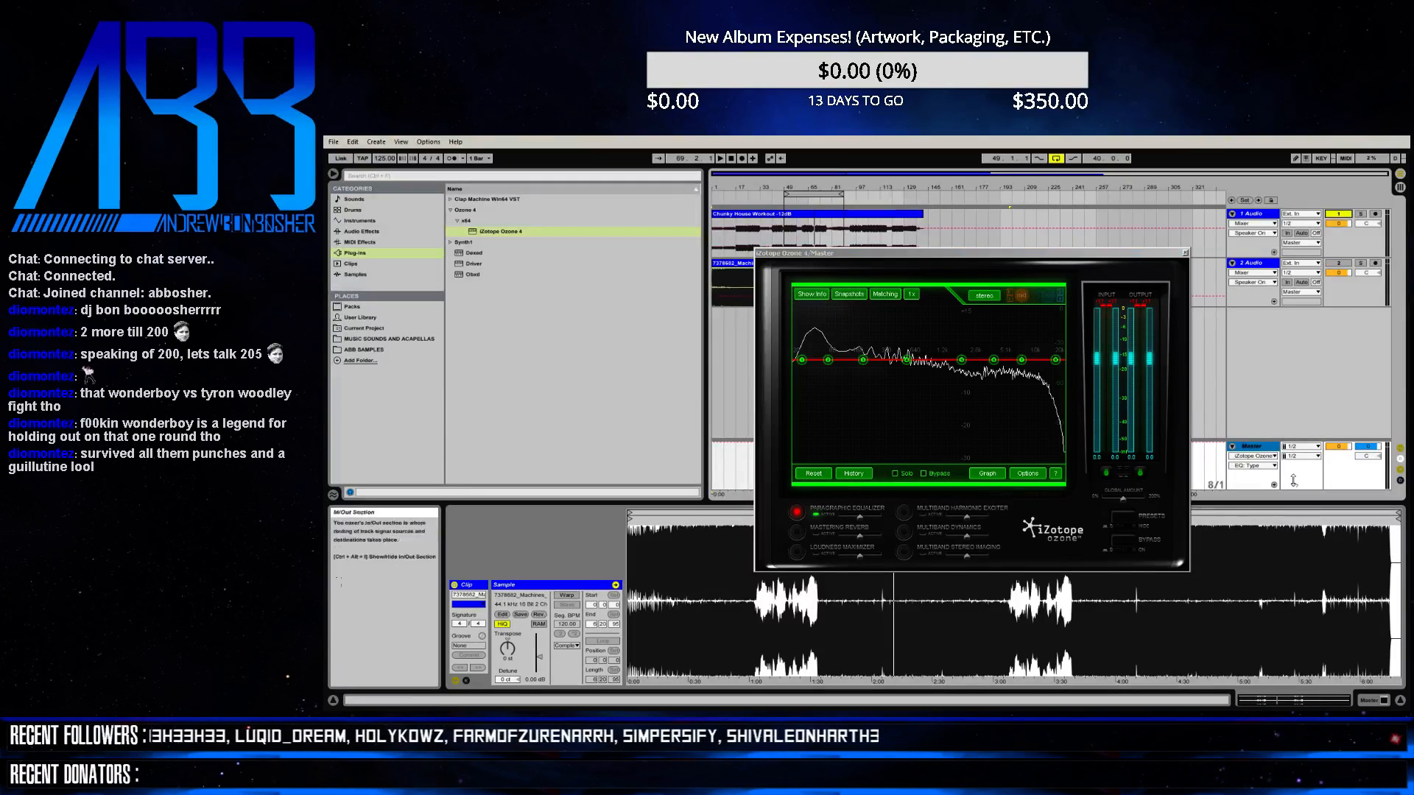
click(817, 554)
click(922, 534)
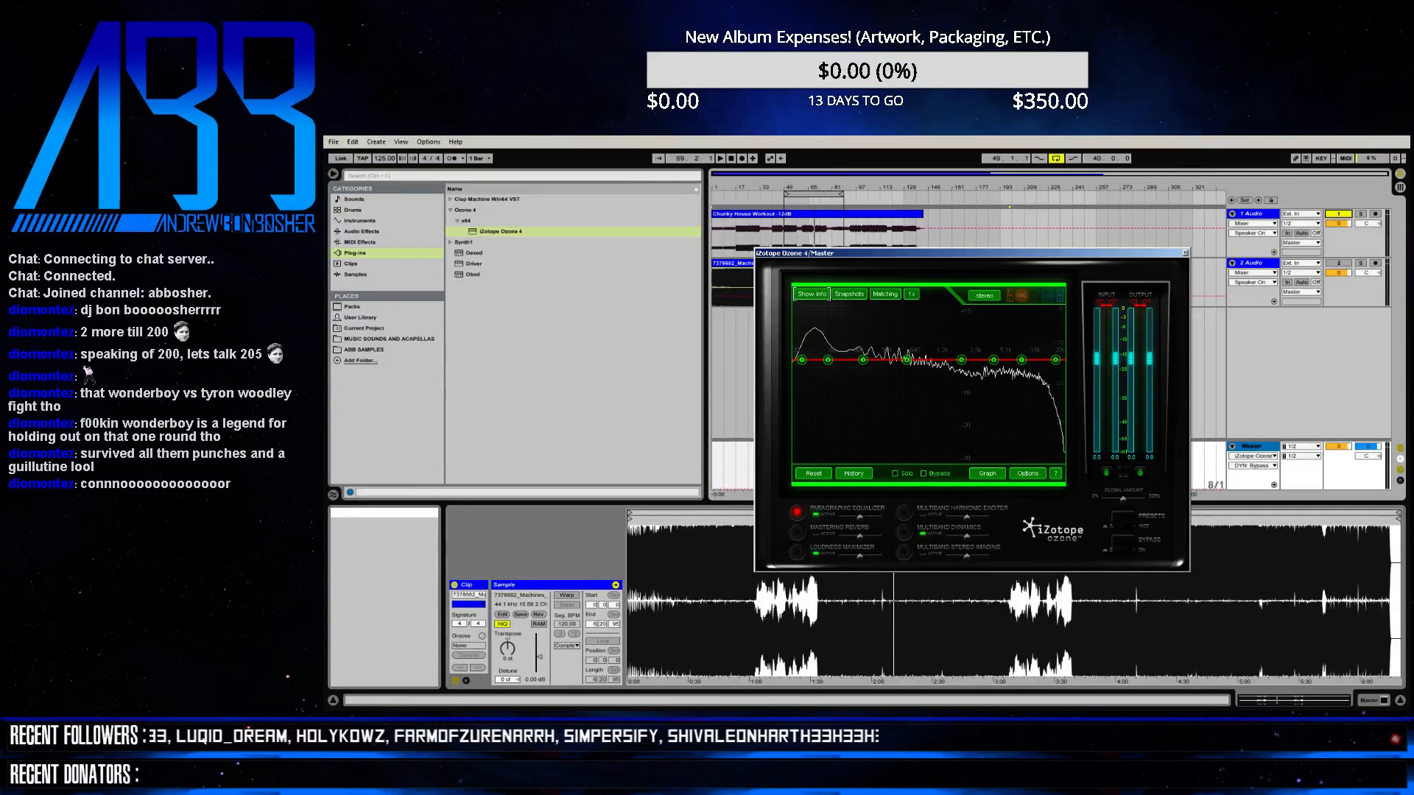
- Play the house track from the loop's start and shorten the arrangement loop to 8 bars
click(785, 199)
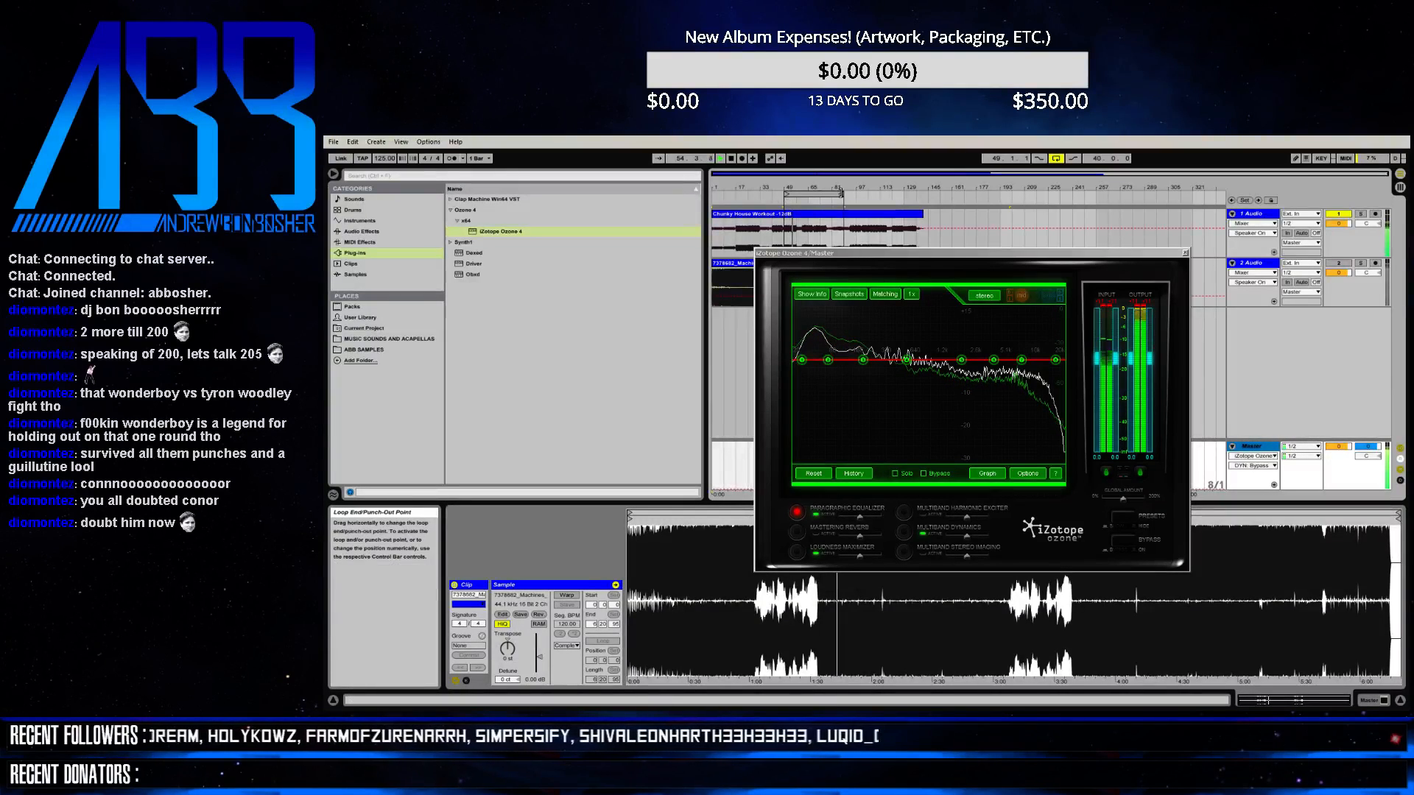
drag(847, 194, 801, 193)
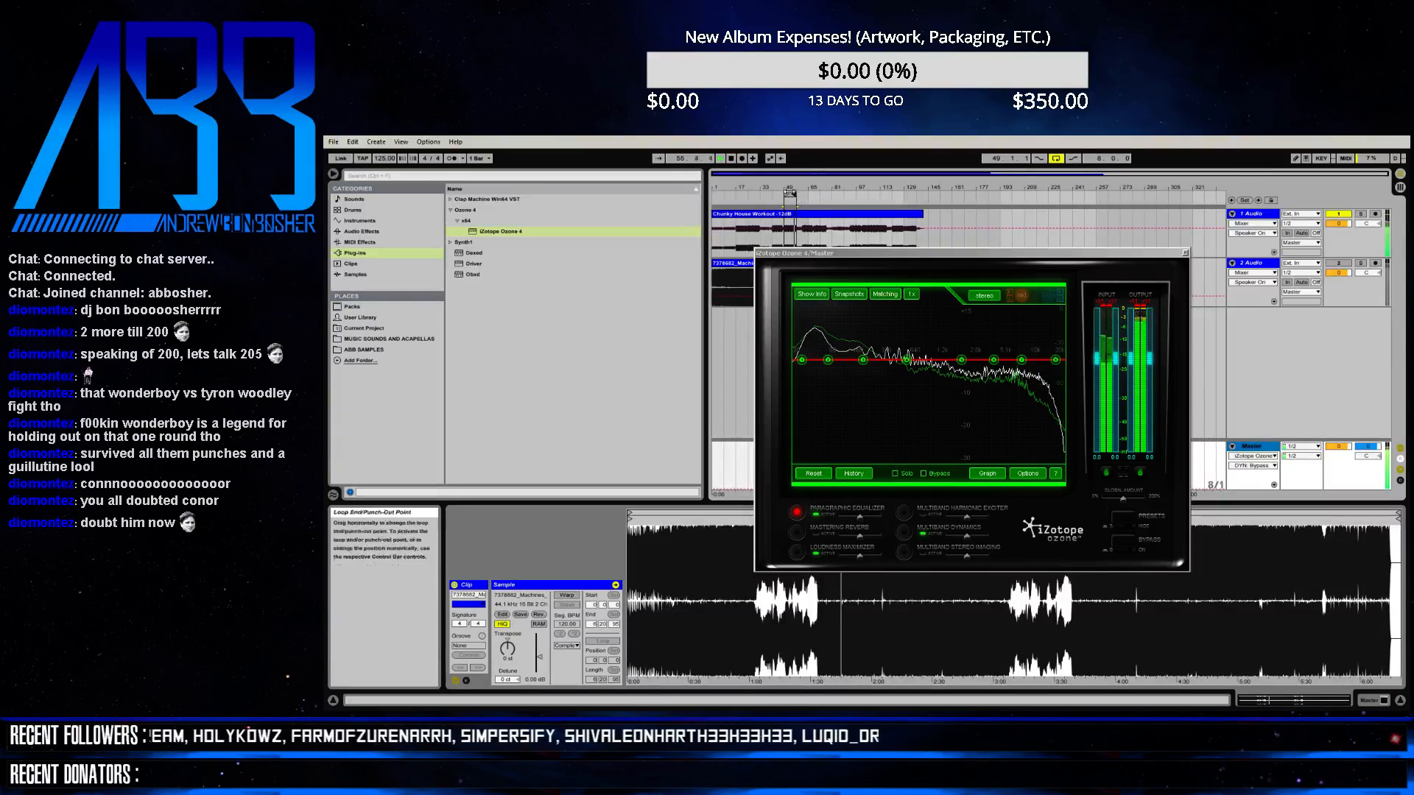
click(789, 195)
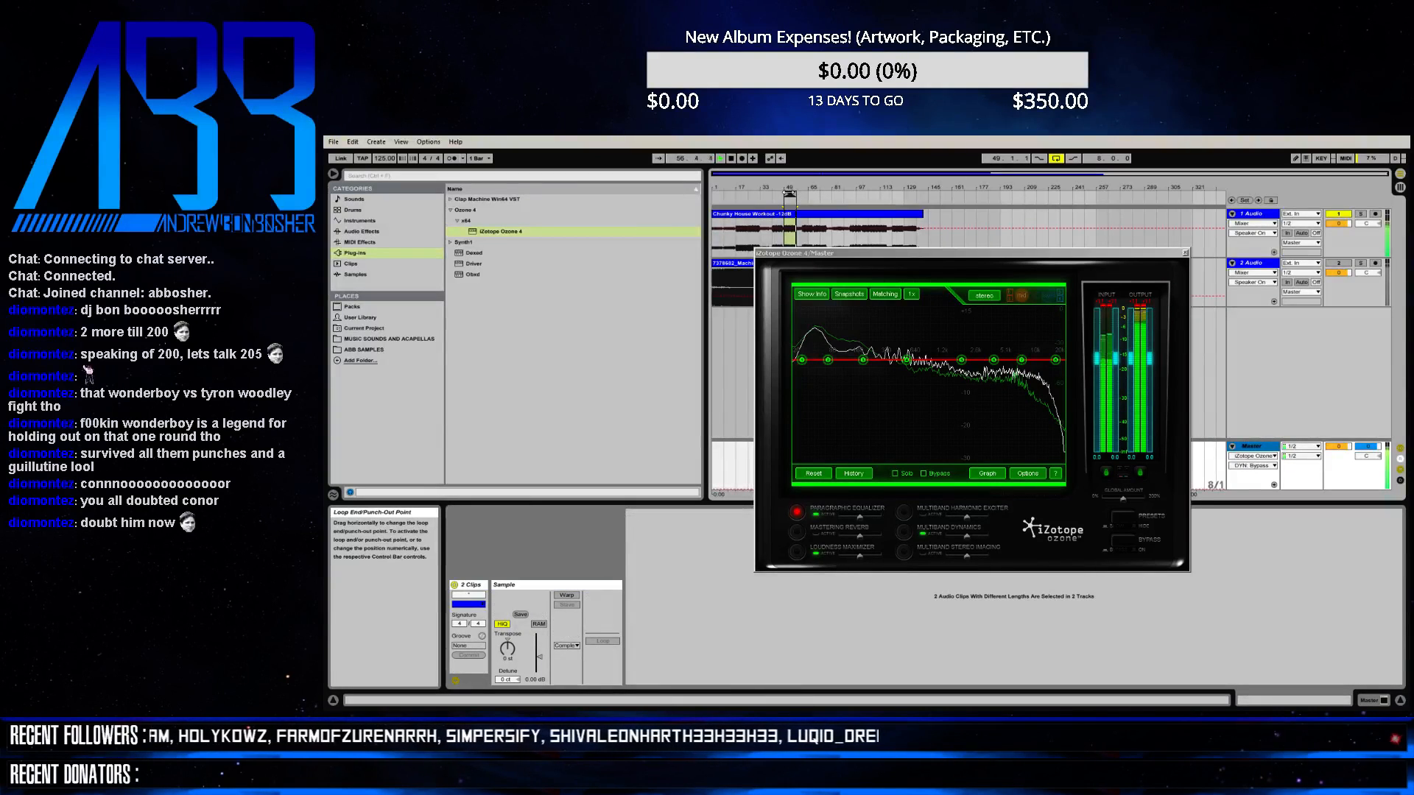
- Fine-tune the threshold and character of the Loudness Maximizer while the house track plays
click(902, 531)
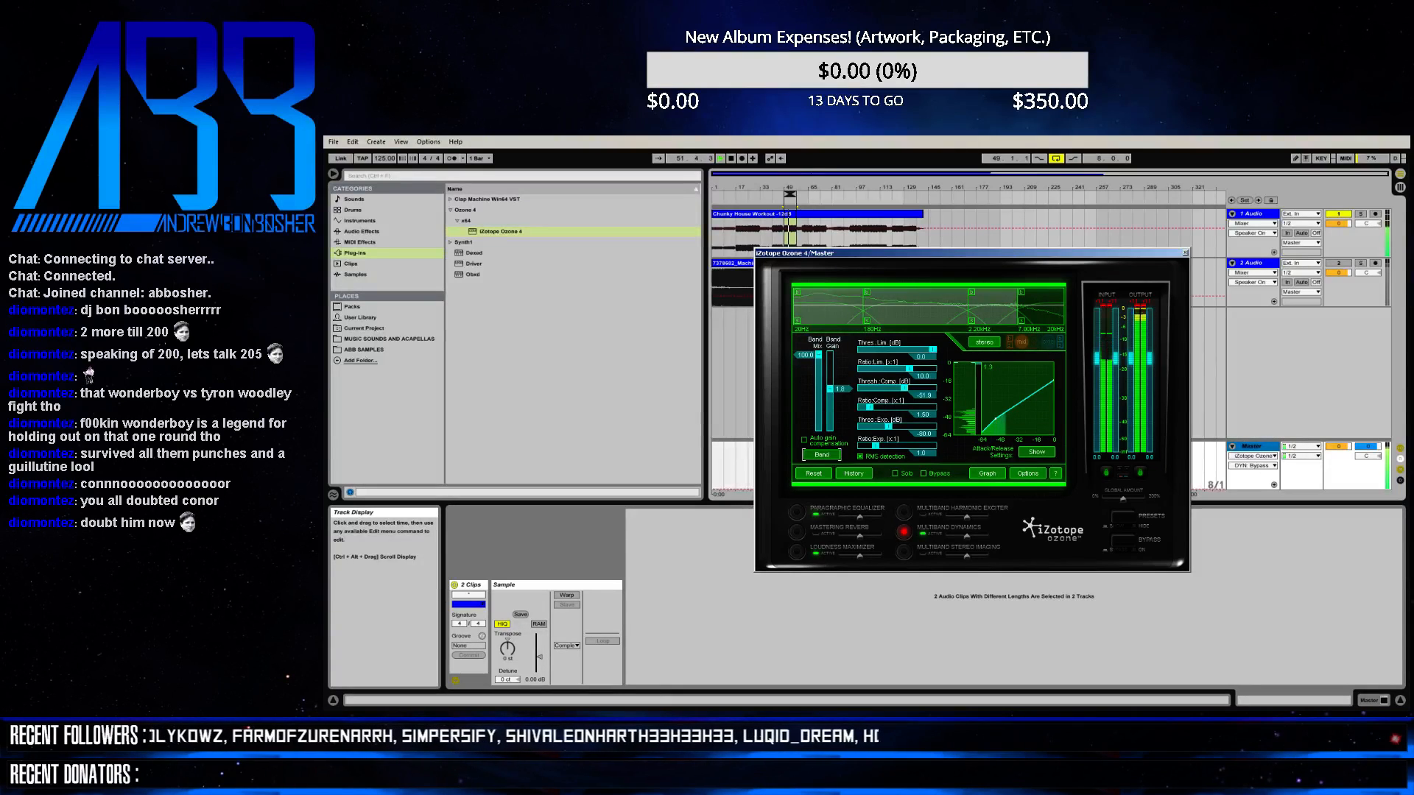
click(796, 551)
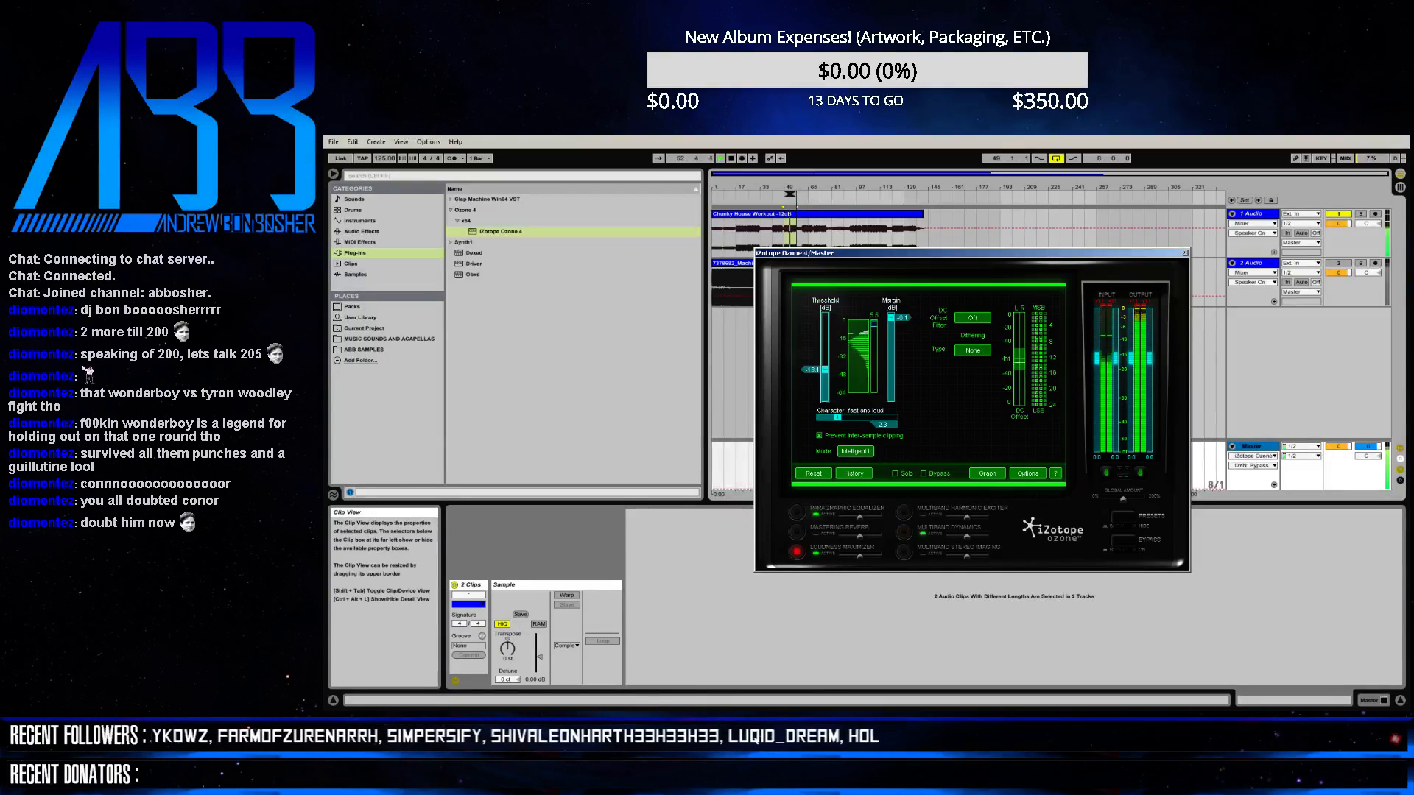
drag(824, 370, 824, 373)
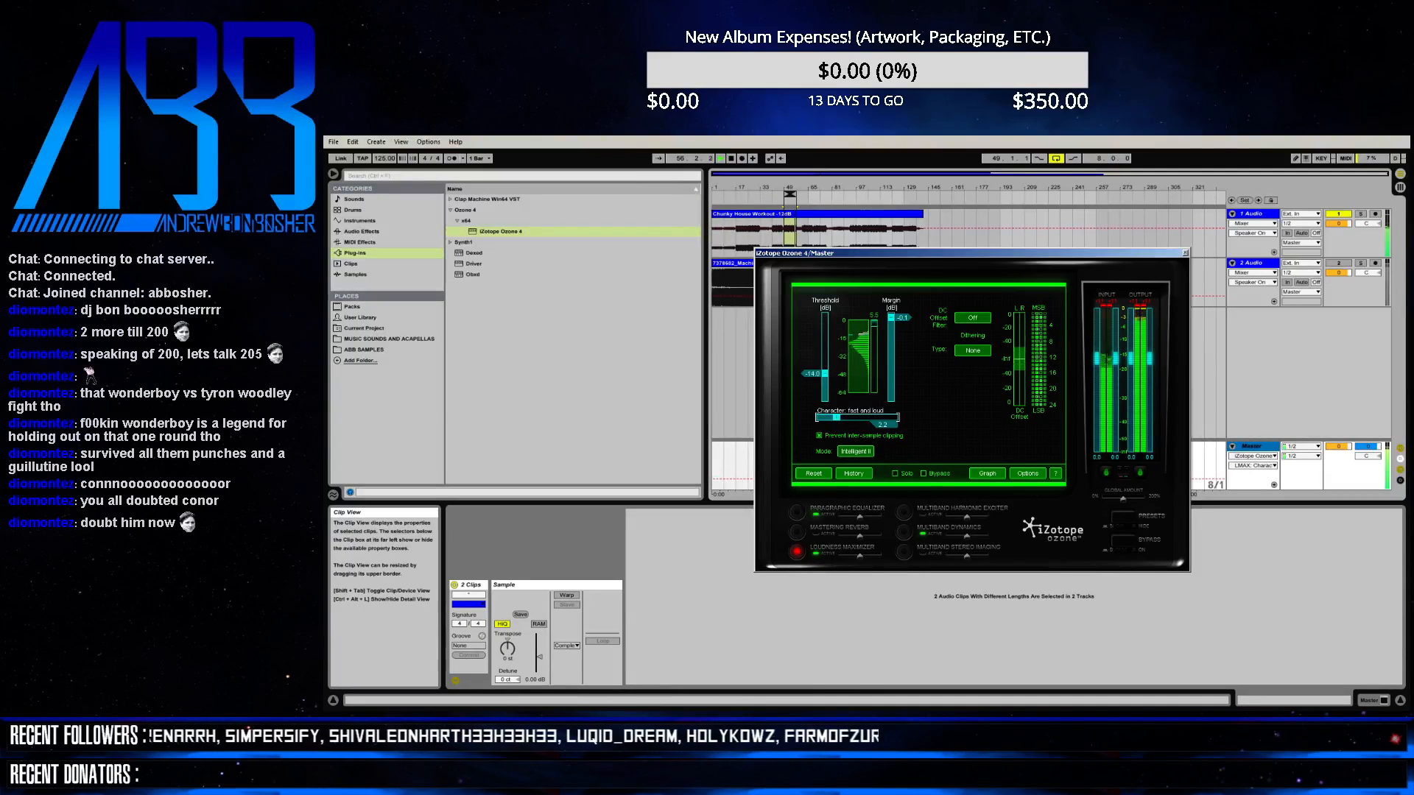
key(alt+Tab)
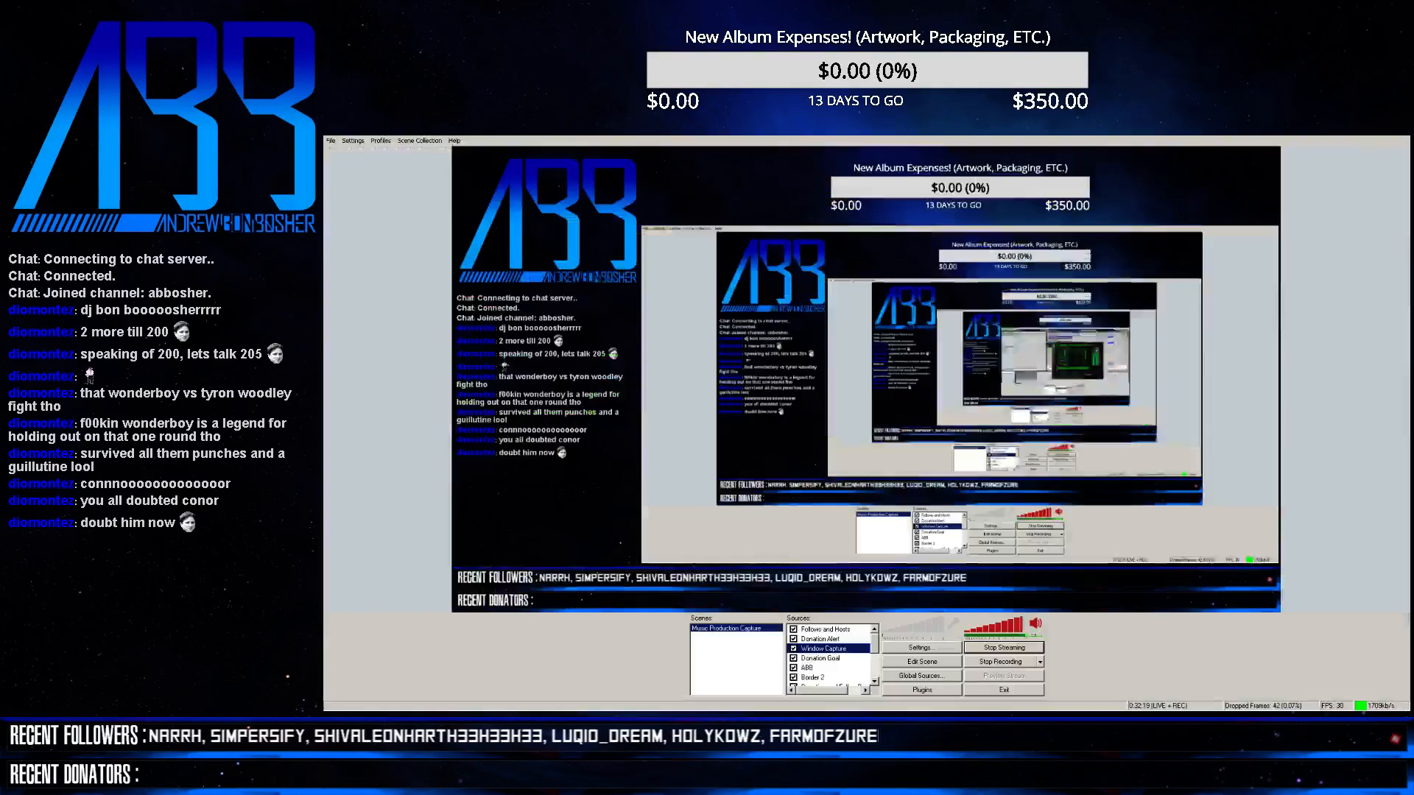
key(alt+Tab)
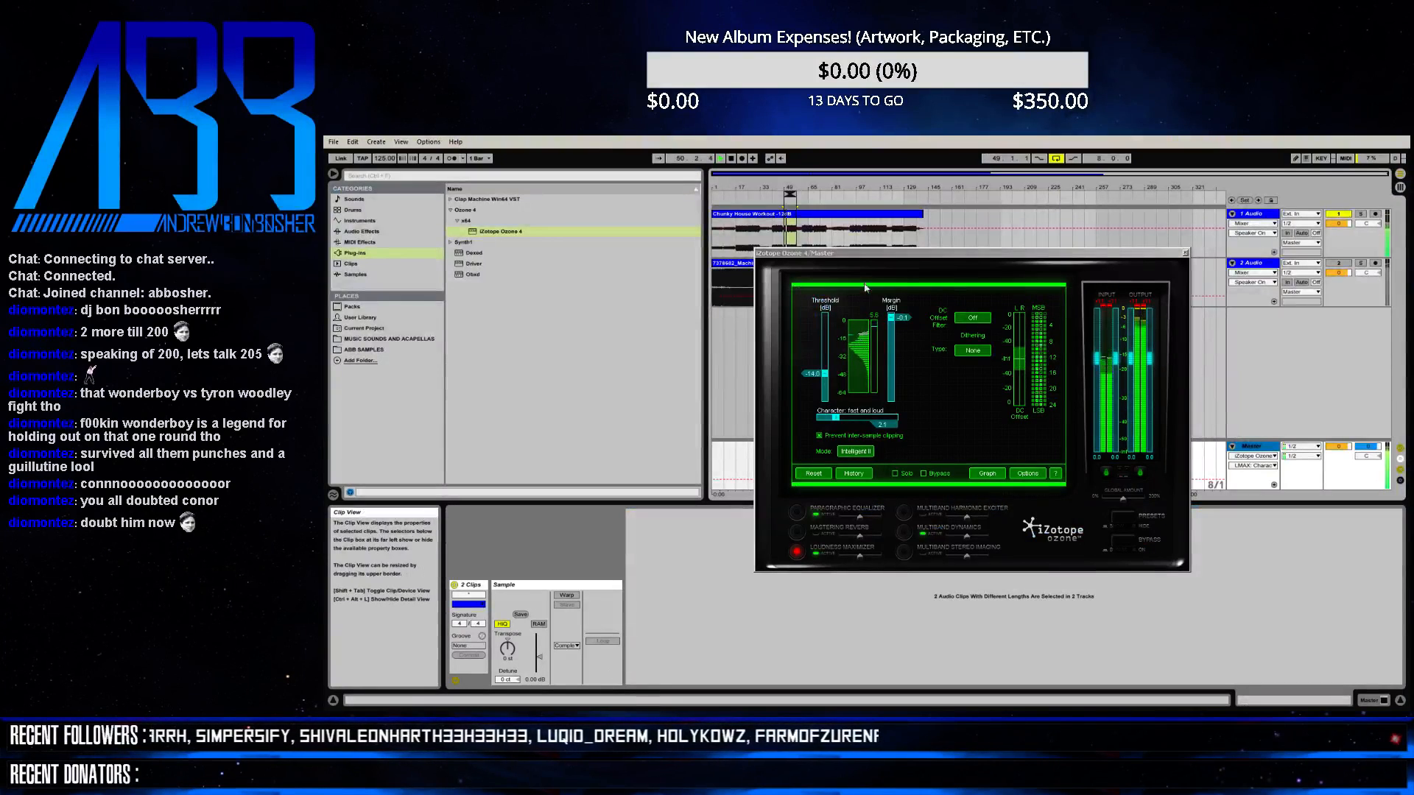
drag(827, 363, 828, 363)
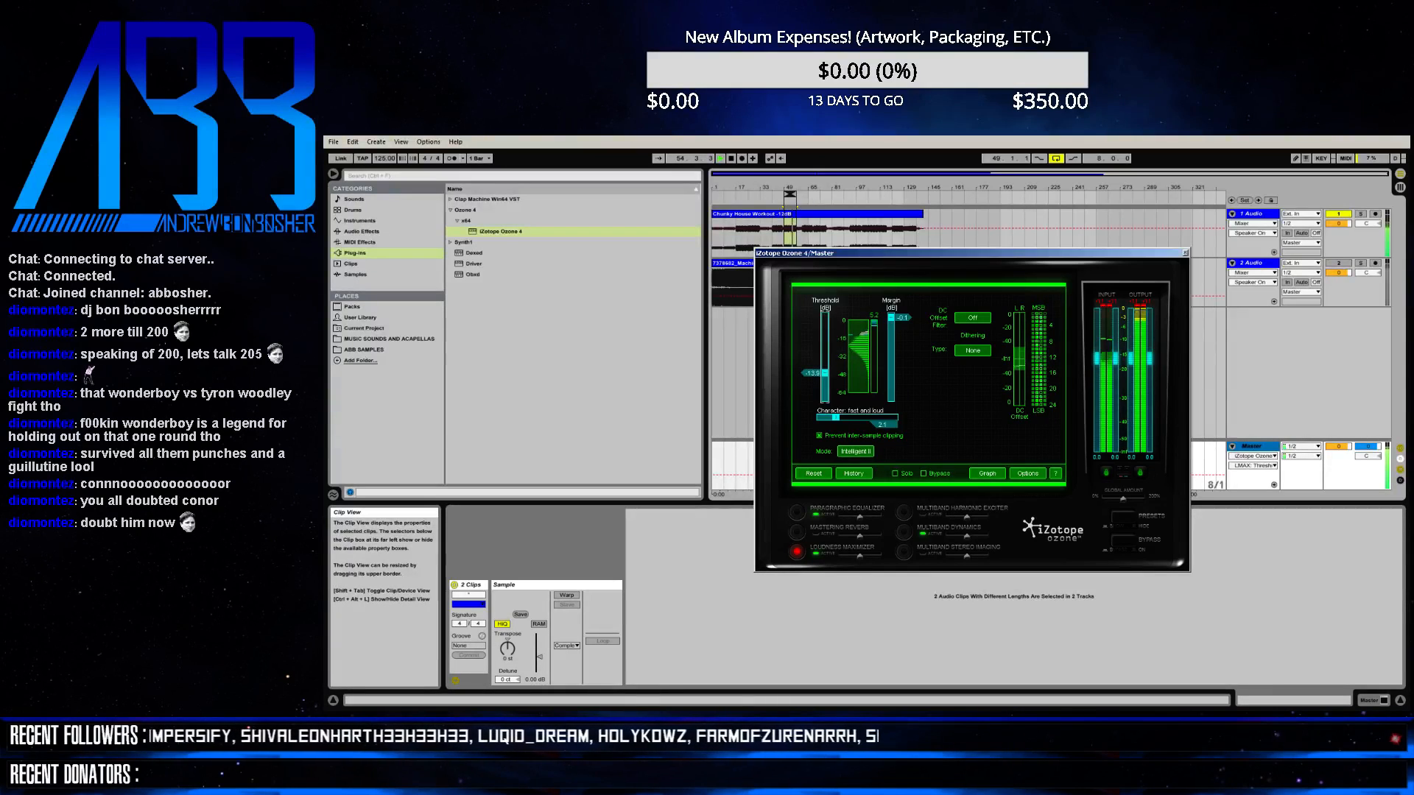
- Raise the band gains in Multiband Dynamics to about 2 dB, going through the frequency bands
click(903, 531)
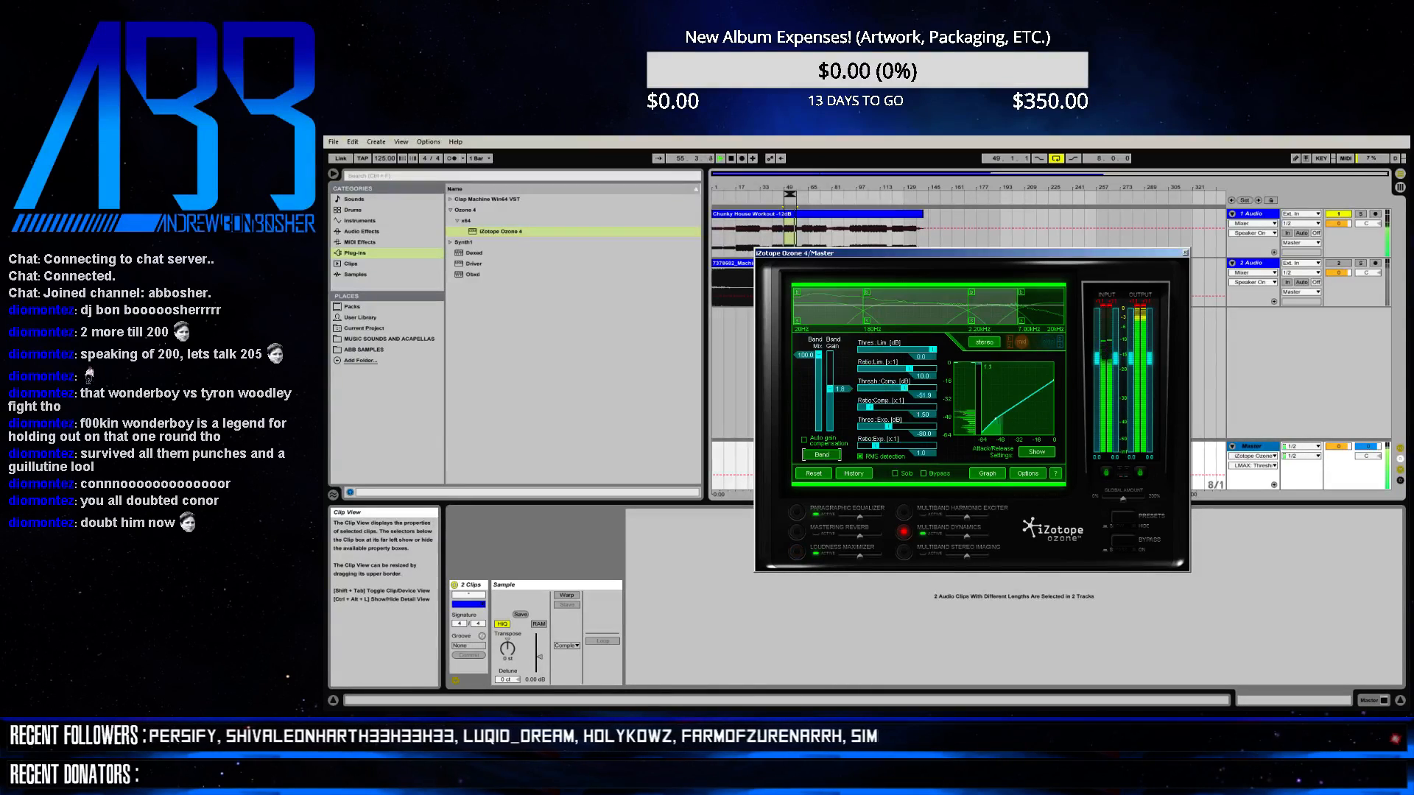
drag(904, 388, 830, 385)
click(916, 305)
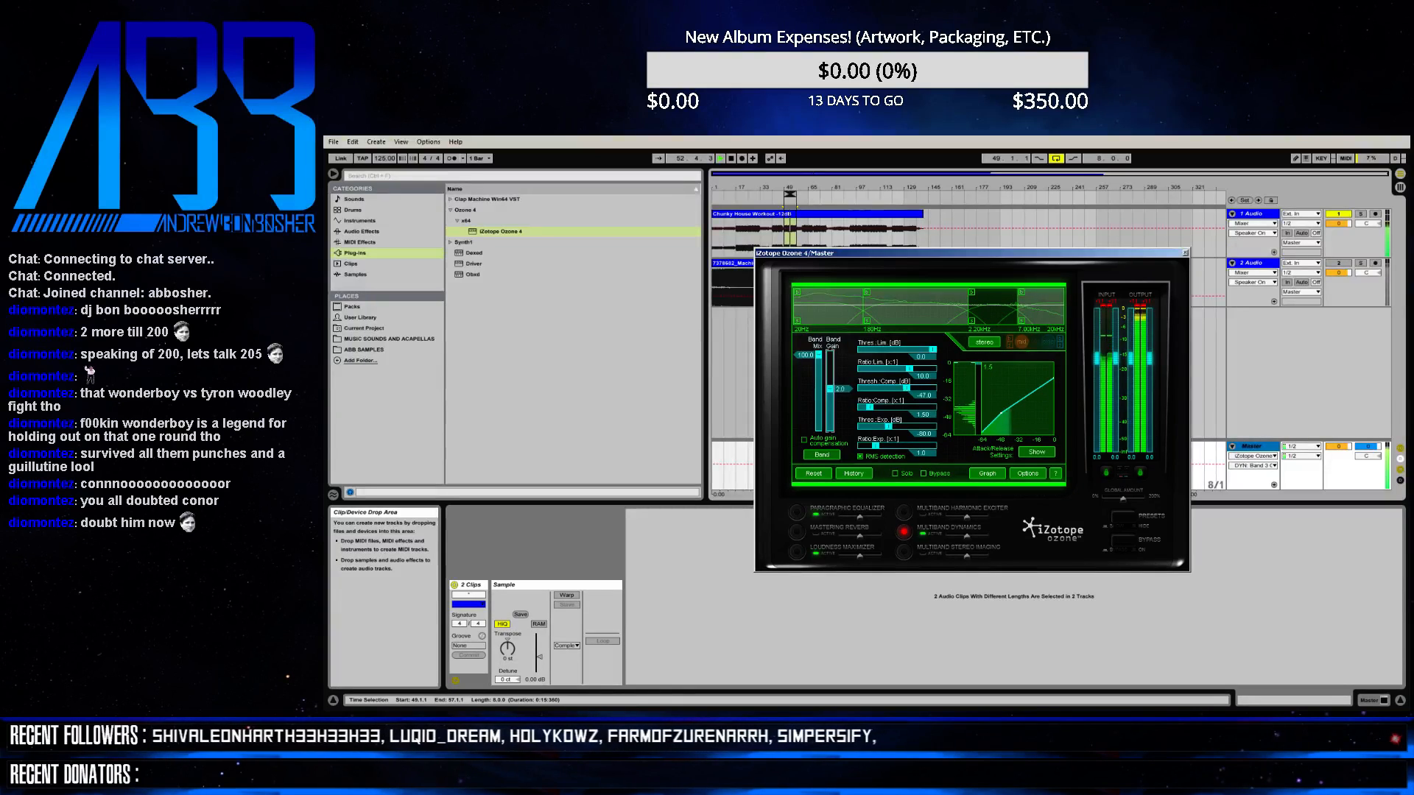
click(1042, 306)
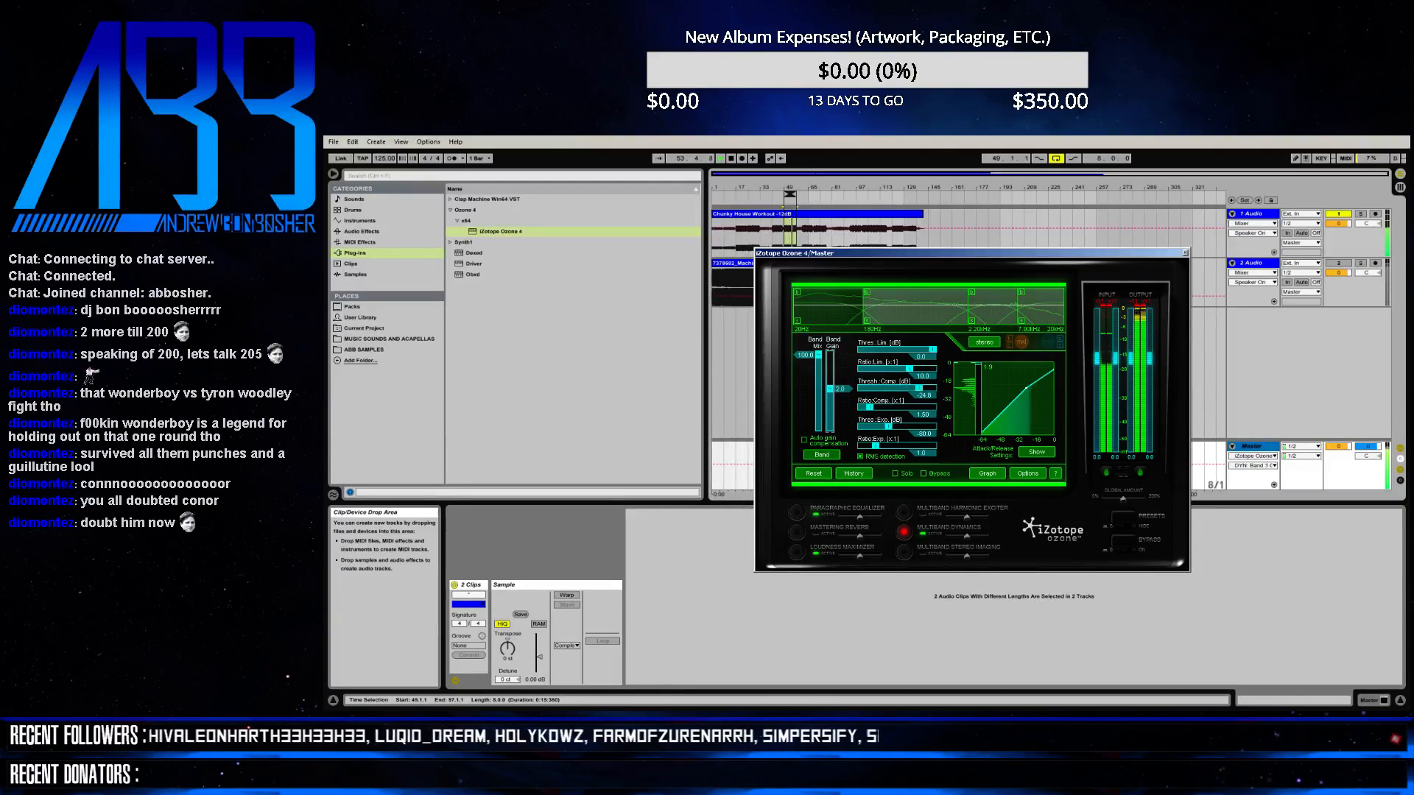
click(828, 306)
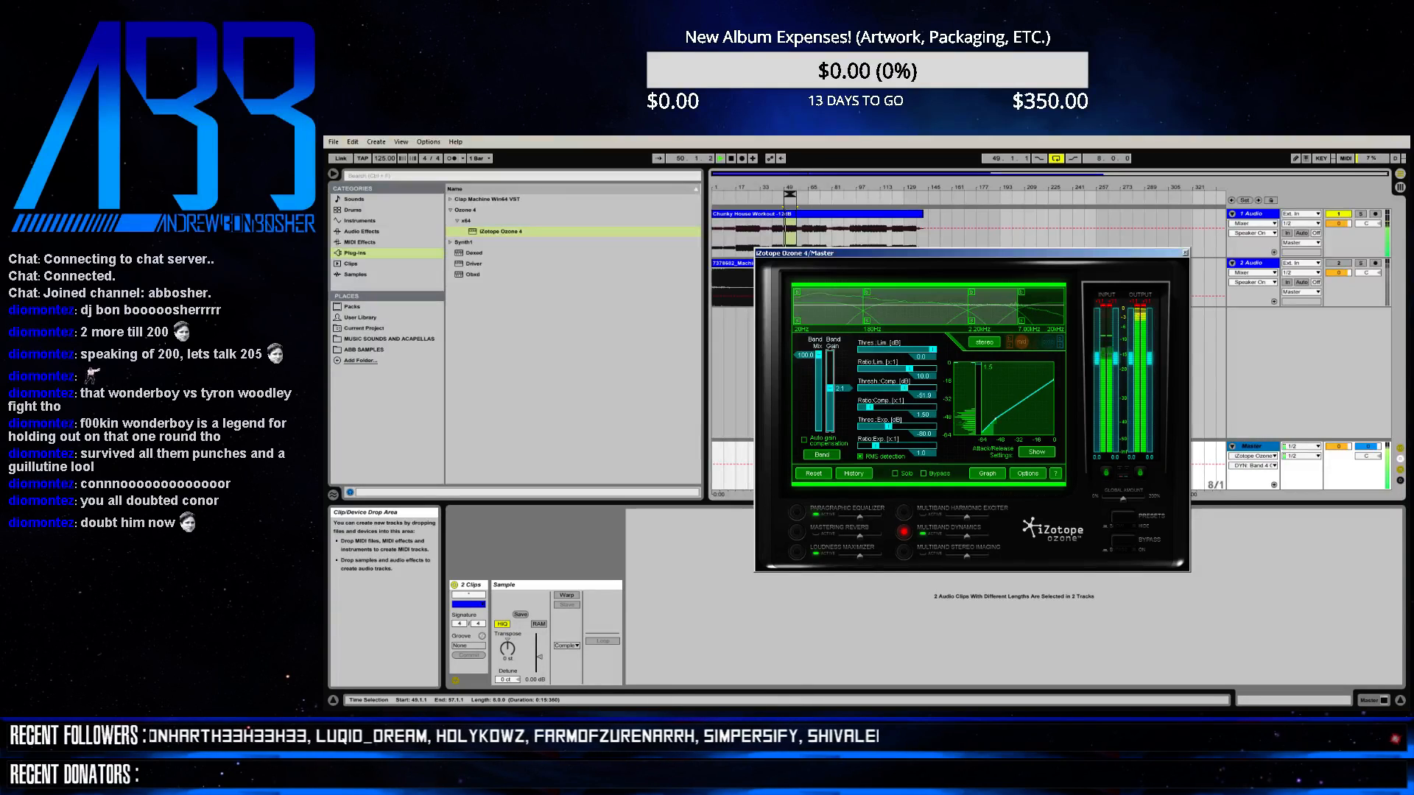
- Capture the house track's spectrum in snapshot A and match it to the reference in snapshot C of the Paragraphic Equalizer
click(796, 512)
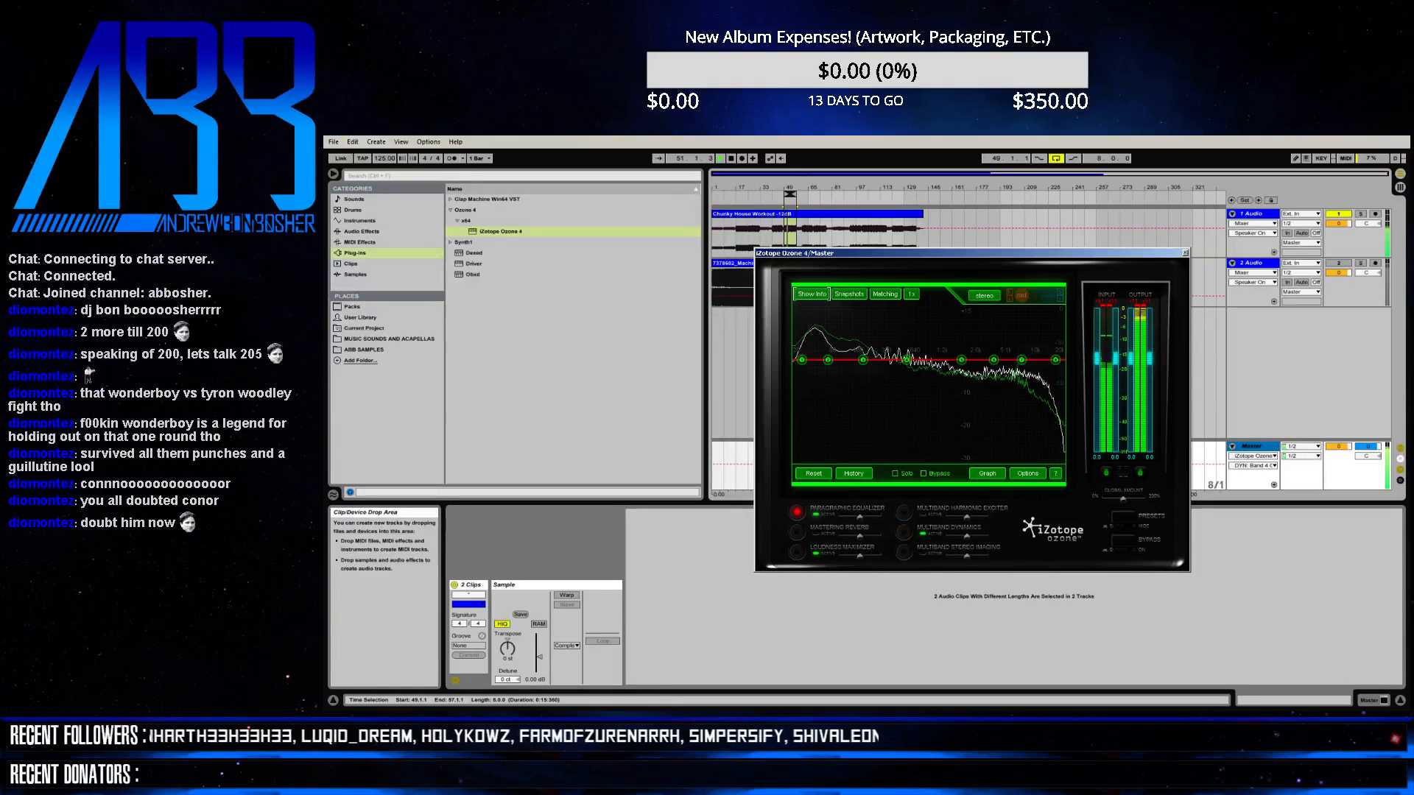
click(884, 294)
click(875, 306)
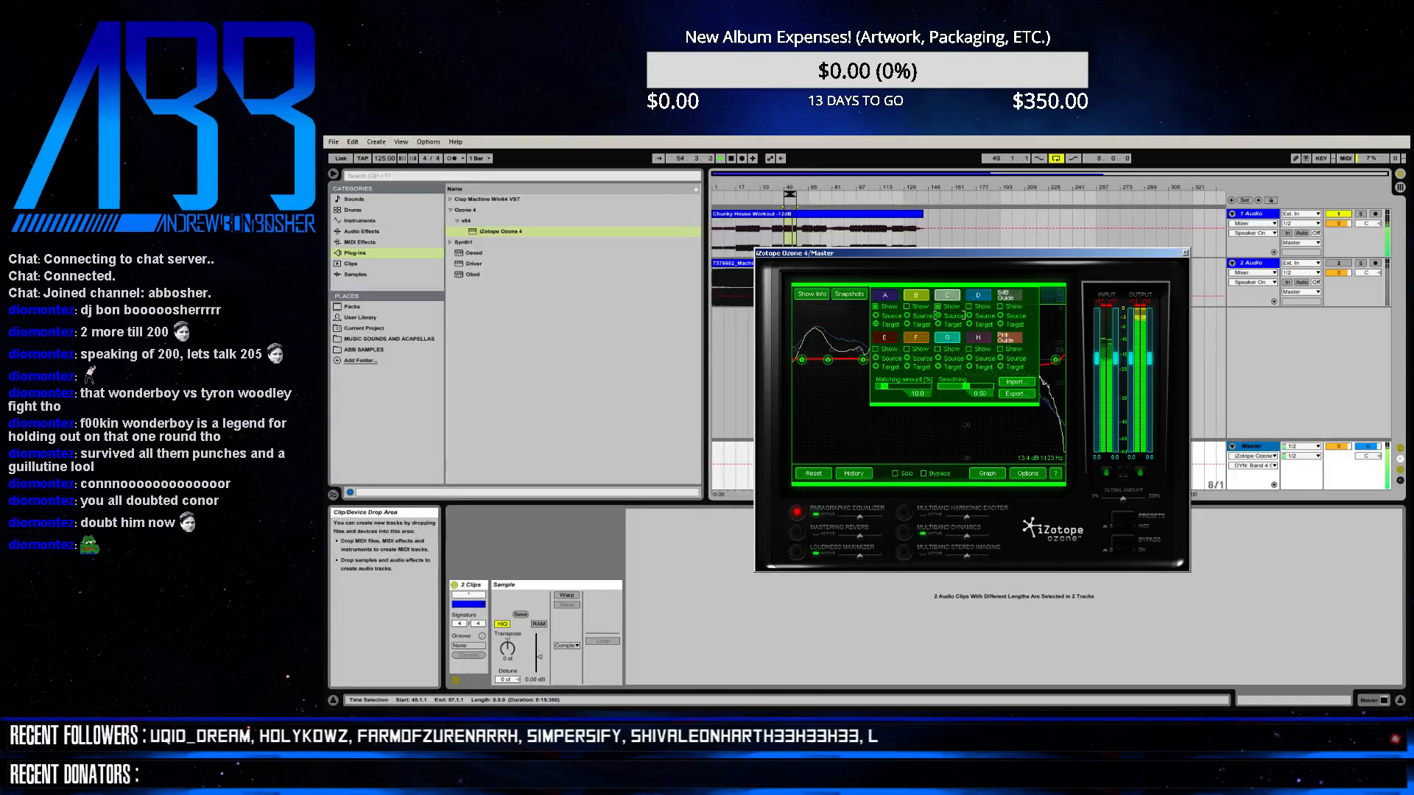
click(811, 294)
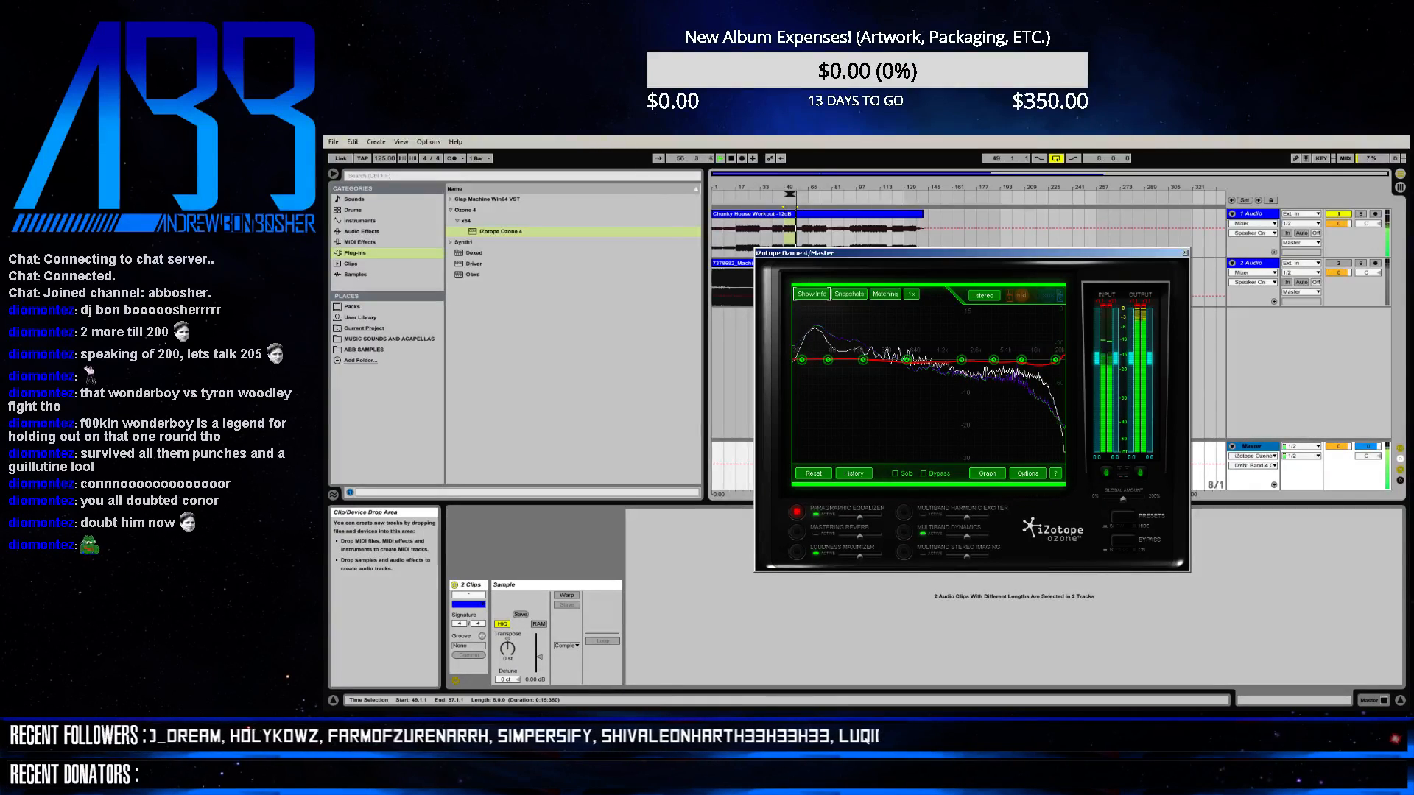
- Raise the matching amount of the equalizer's snapshot match slightly and close the snapshot settings
click(885, 294)
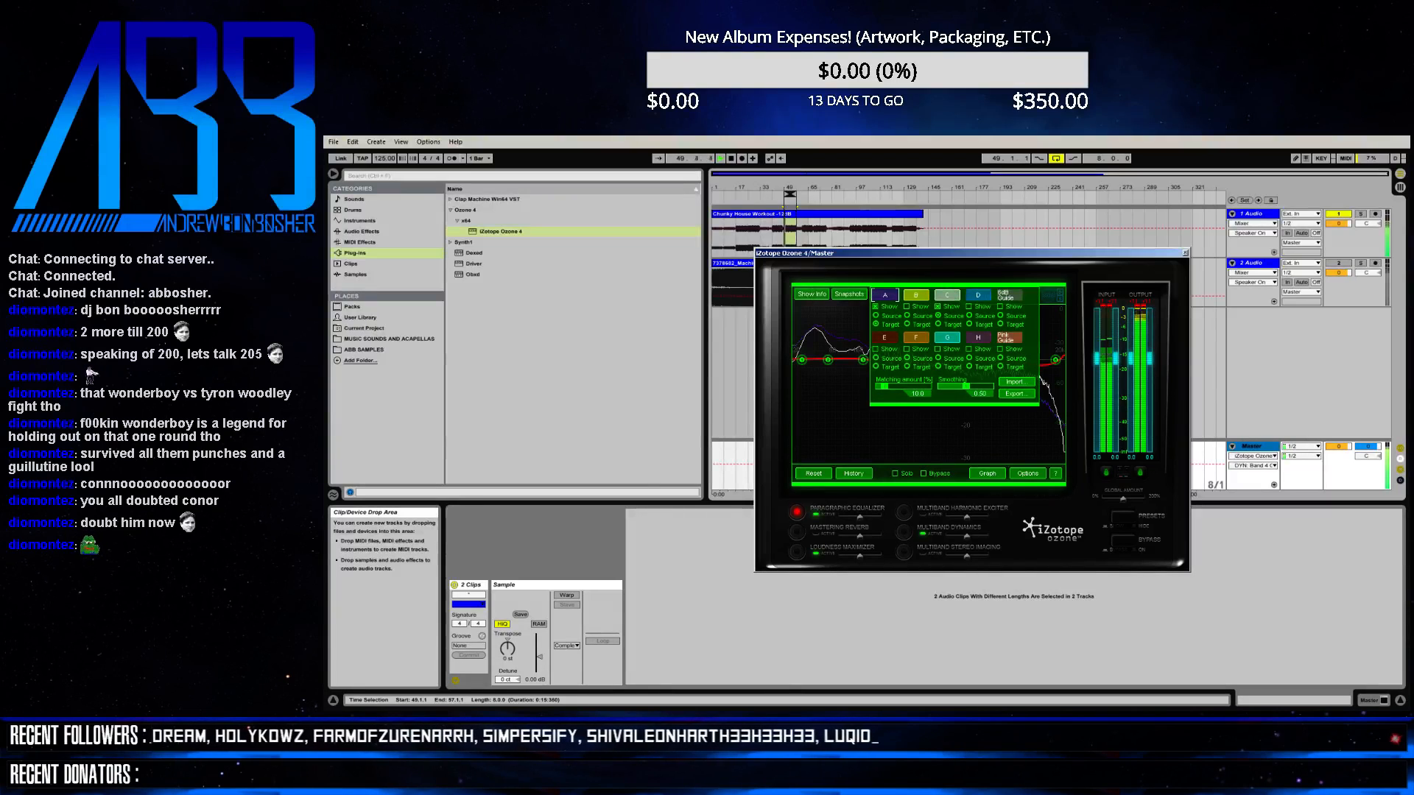
click(812, 294)
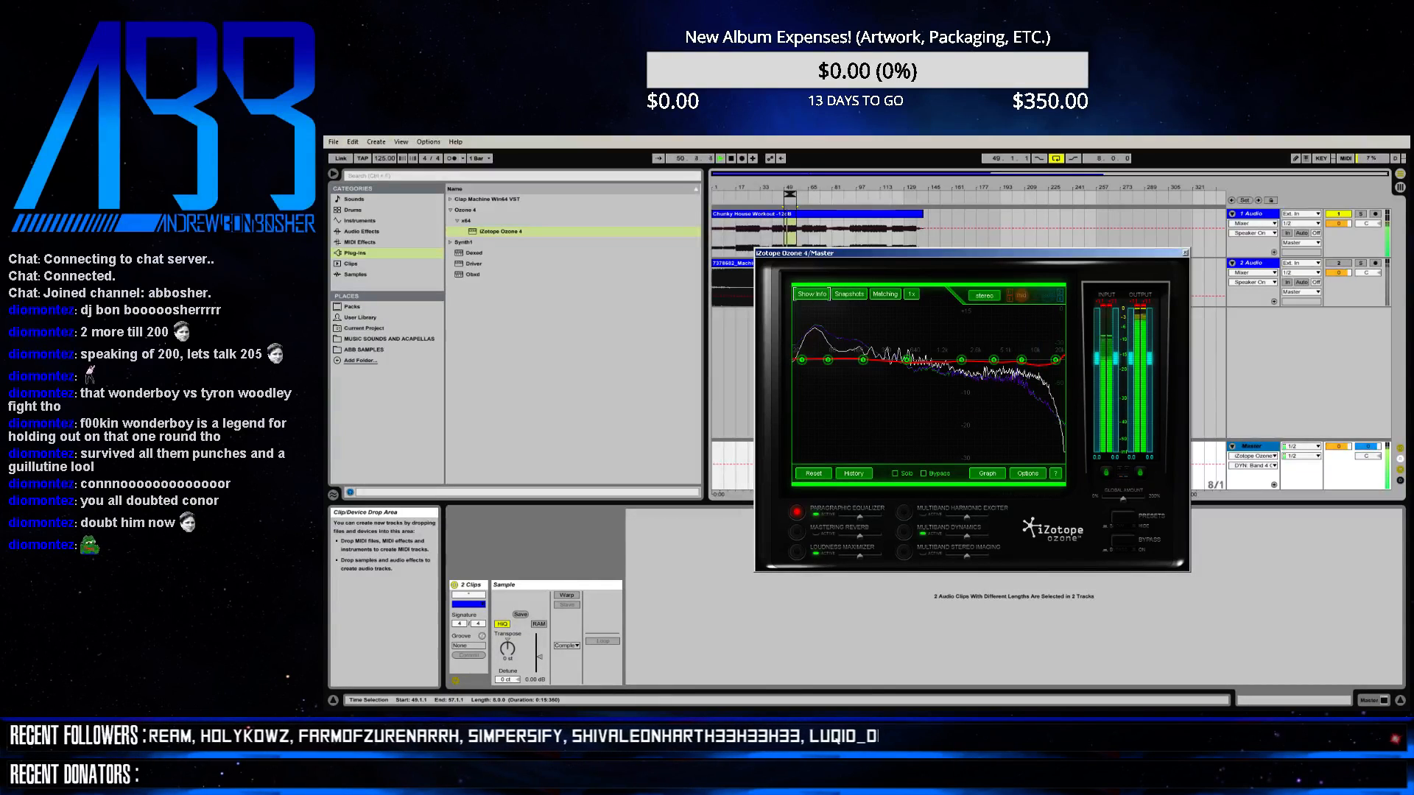
click(885, 293)
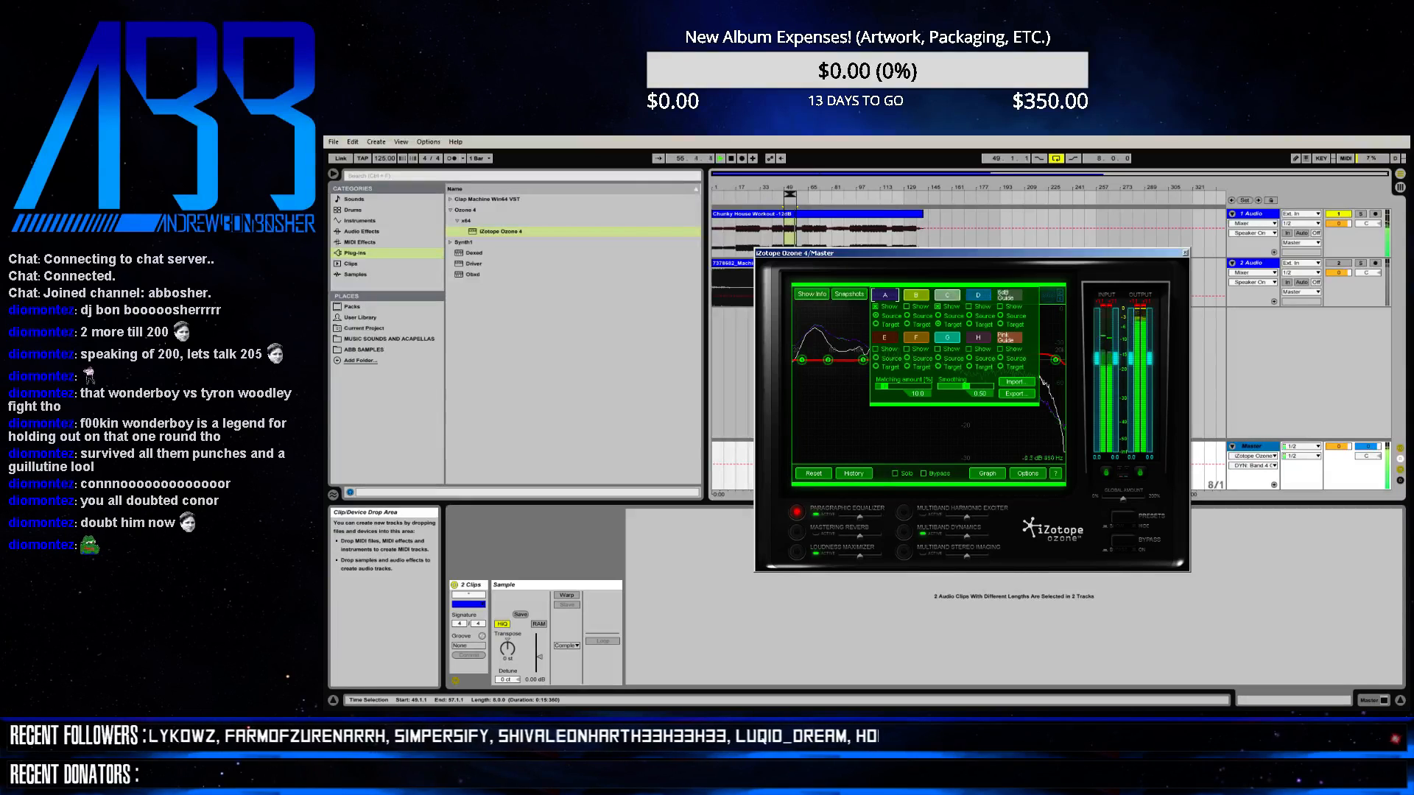
drag(893, 387, 886, 386)
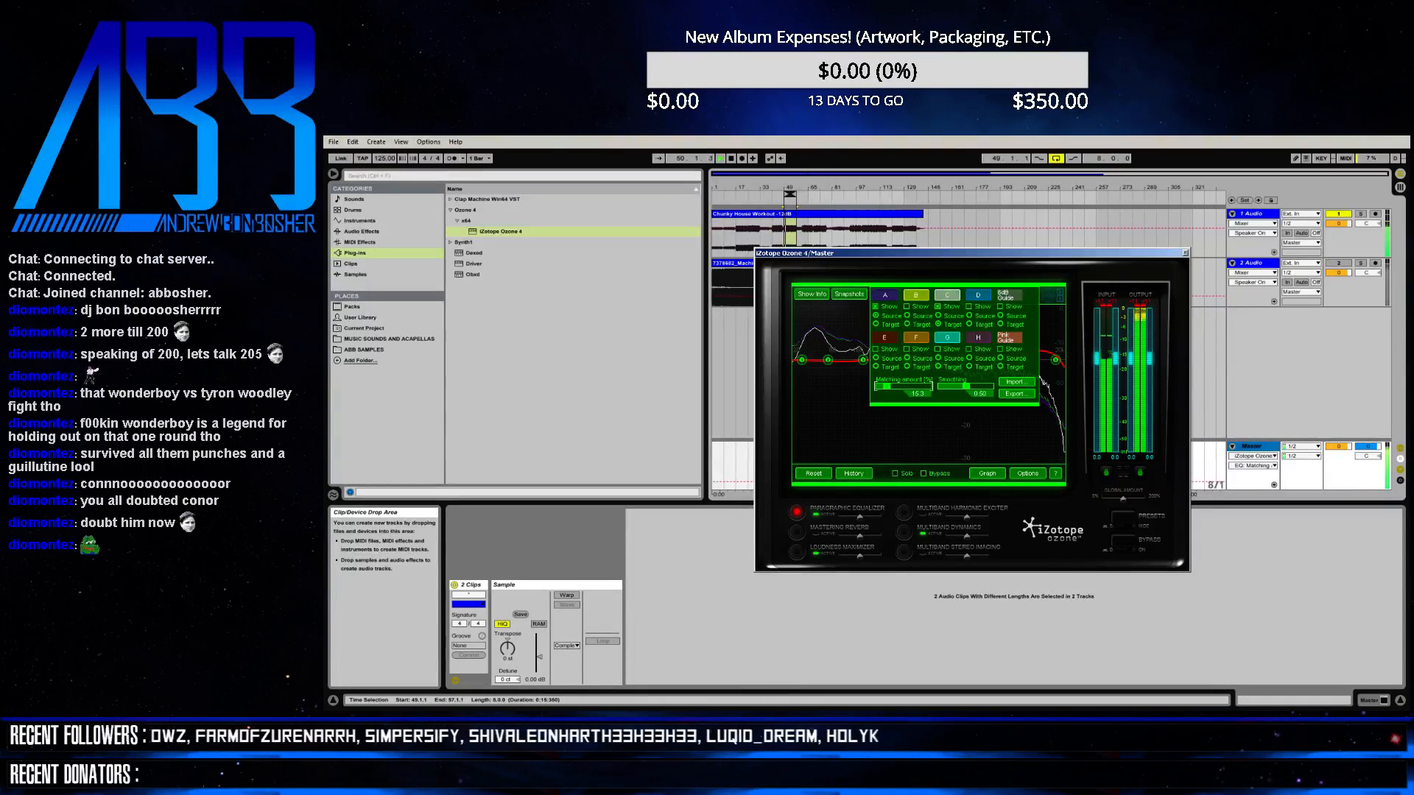
key(Escape)
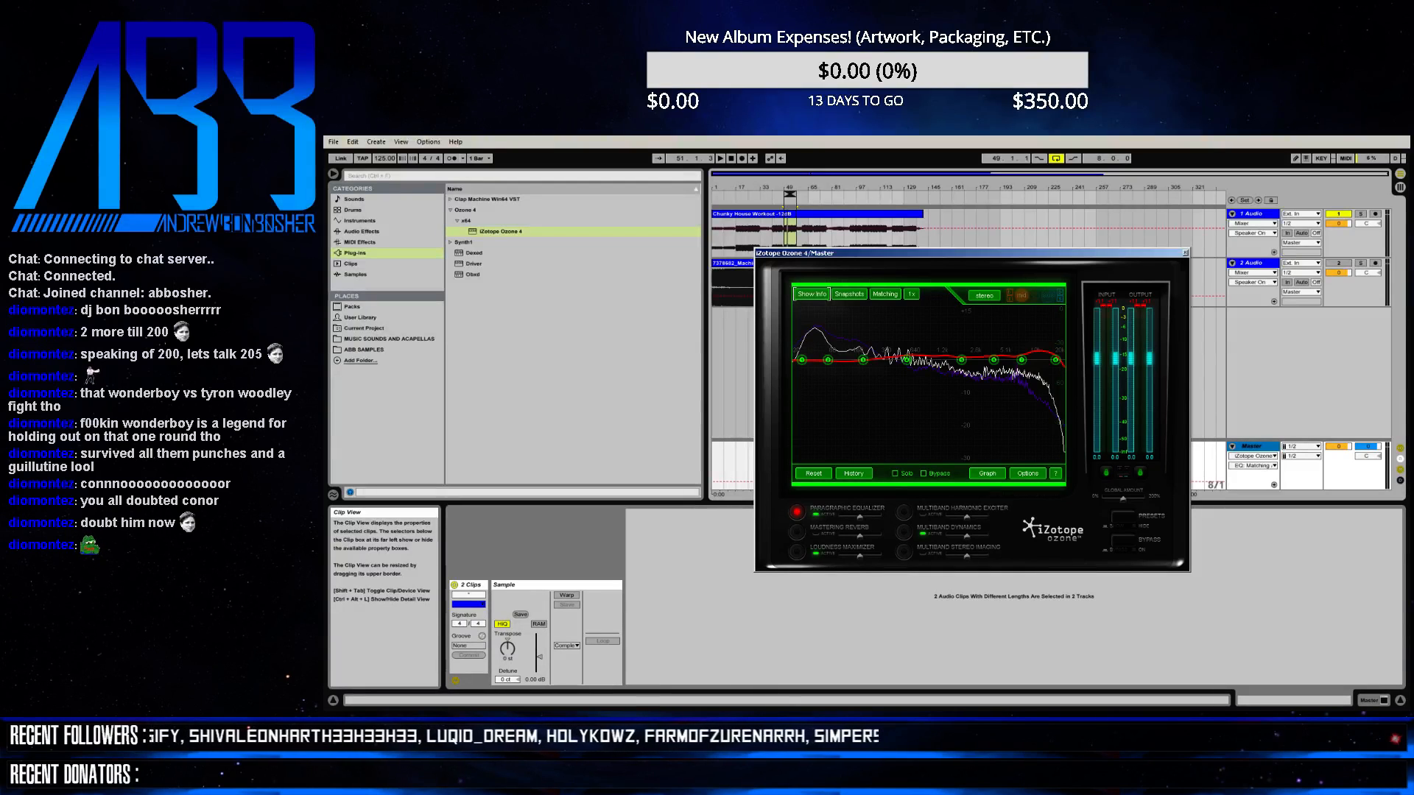
- Open Ozone's Multiband Stereo Imaging module and turn off its bypass
key(alt+Tab)
key(alt+Tab)
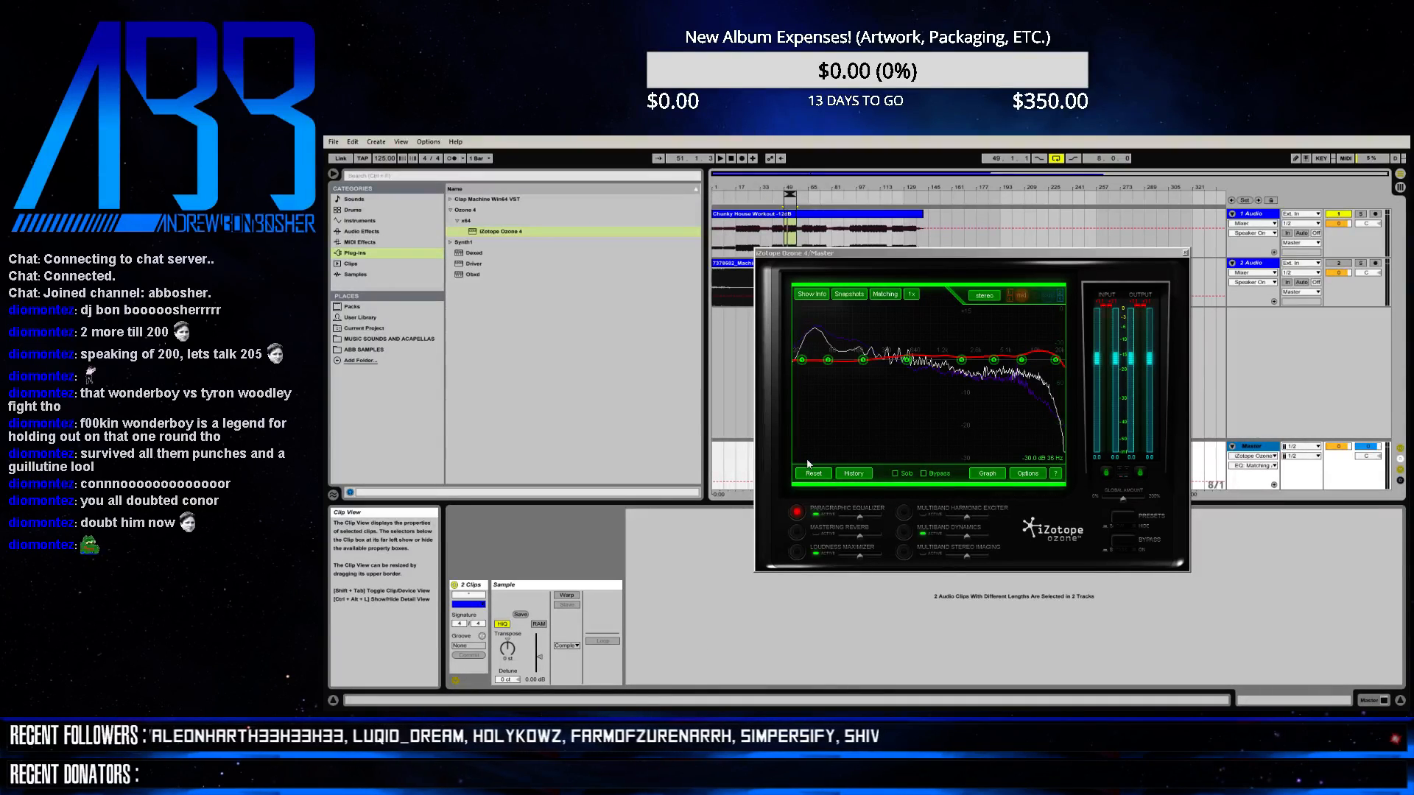
click(904, 550)
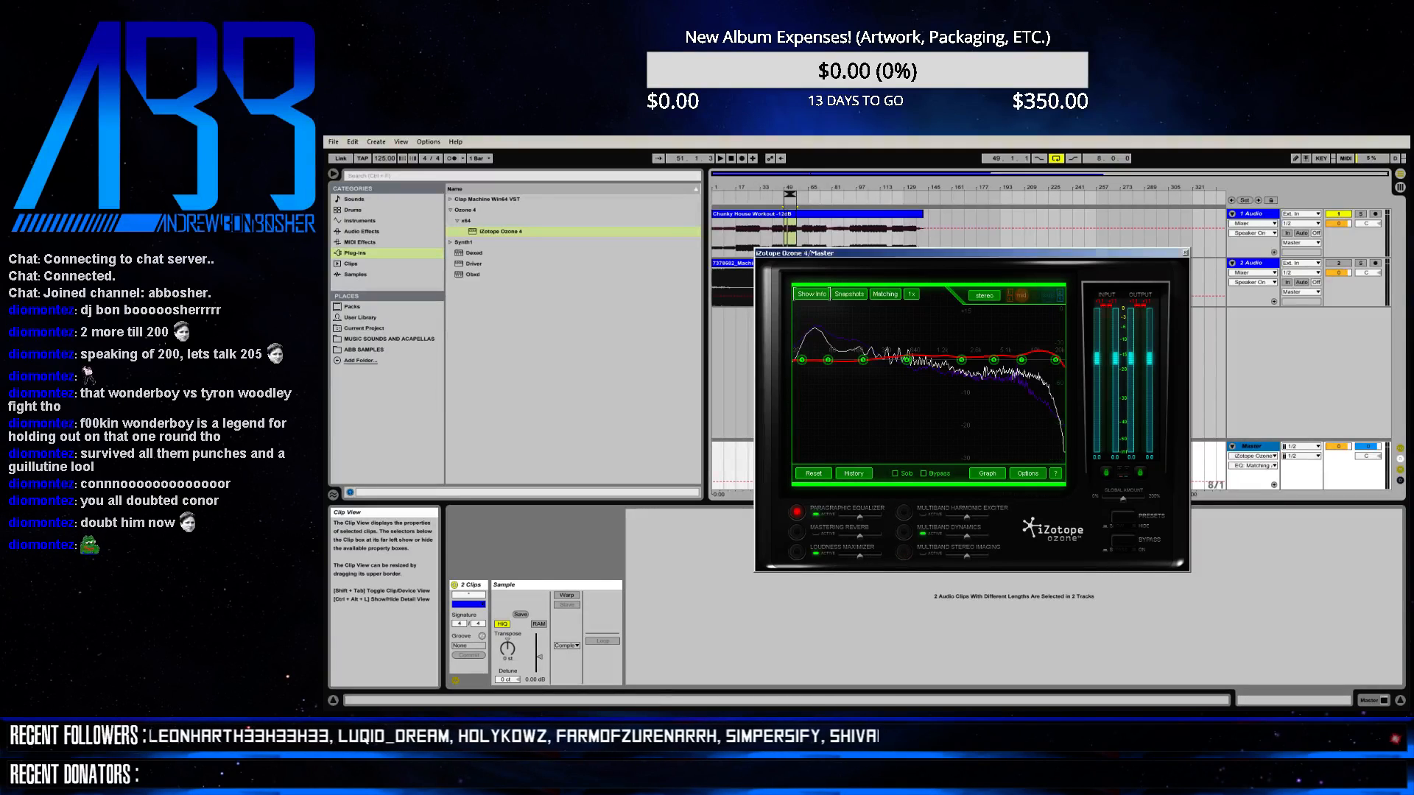
click(904, 550)
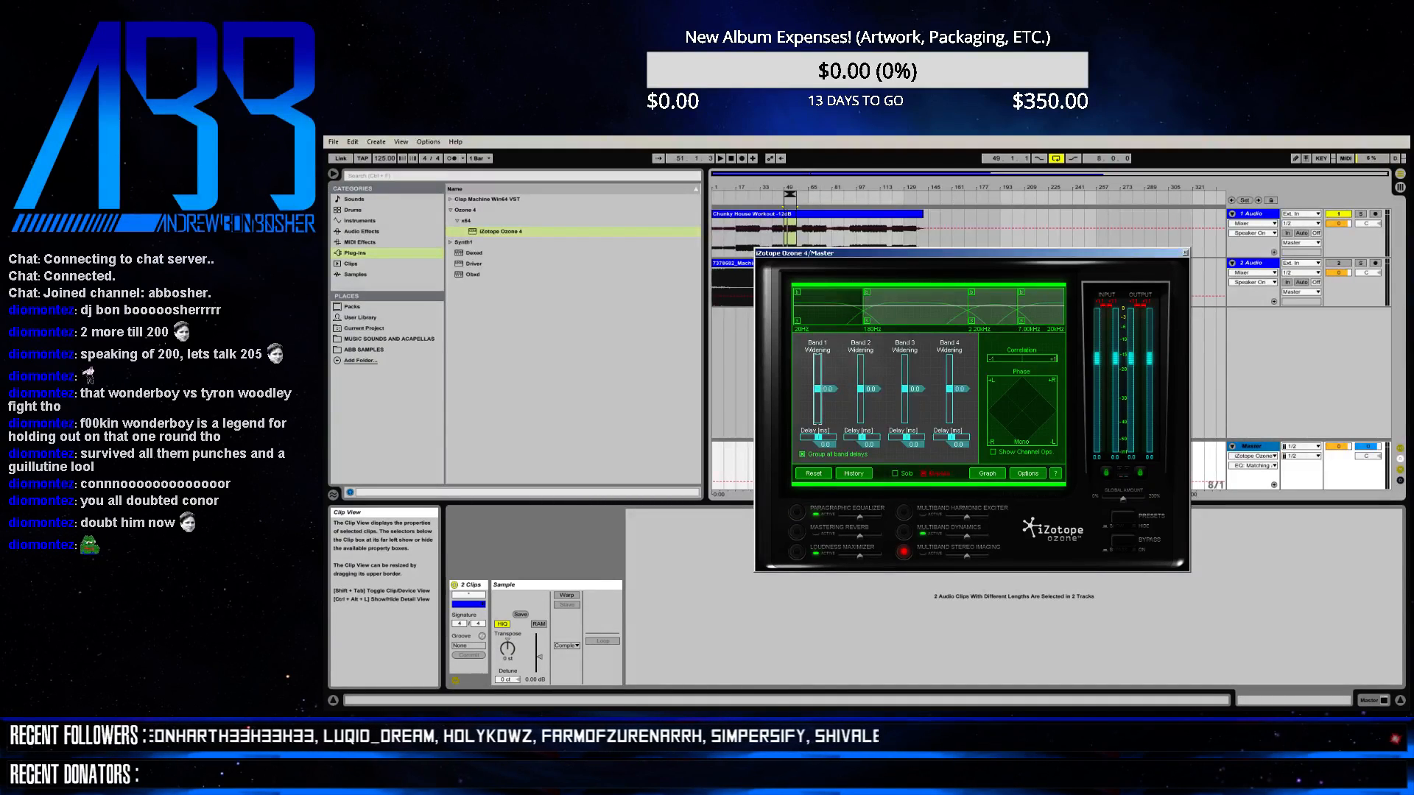
click(936, 474)
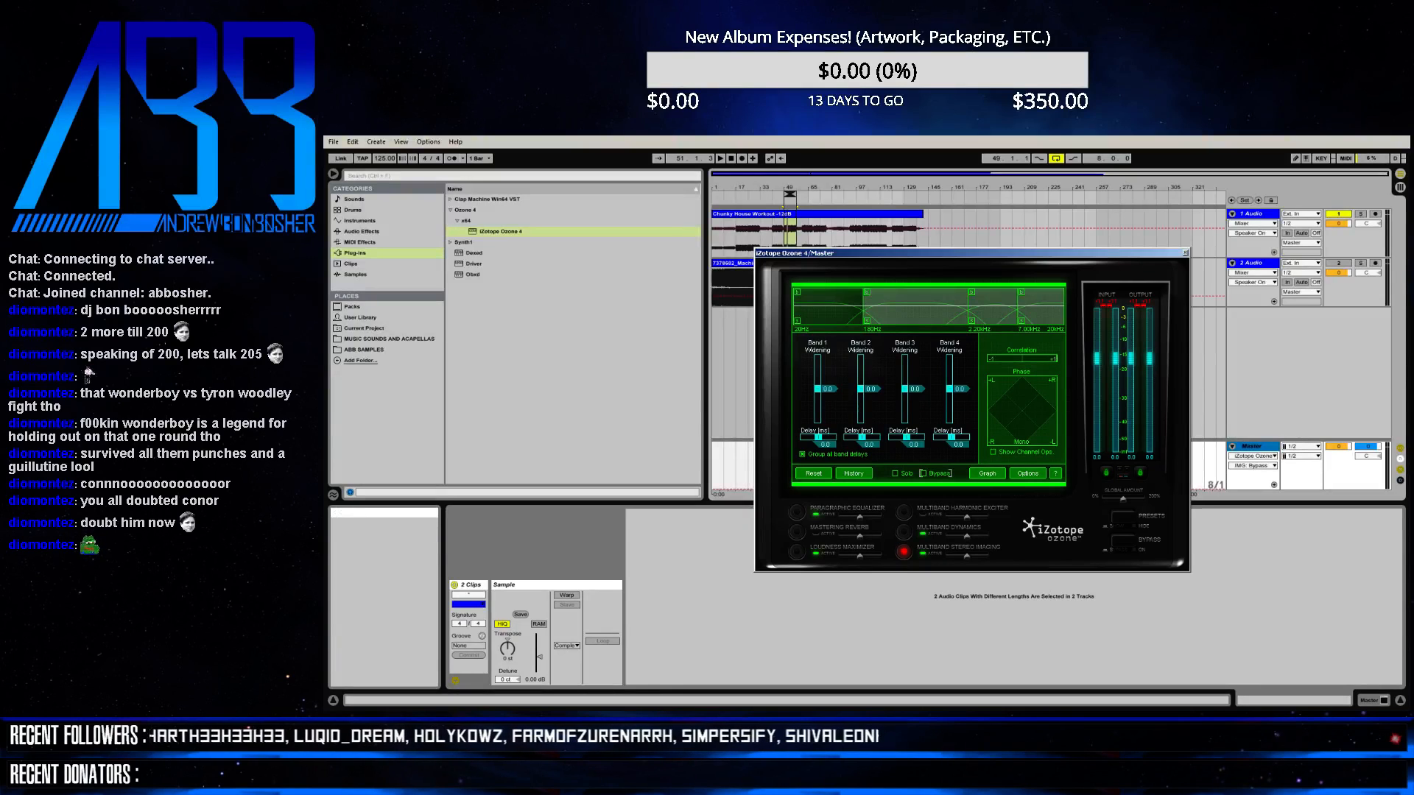
- Play the house track and set the stereo widening to 0.1 for Band 3 and 0.2 for Band 4
key(space)
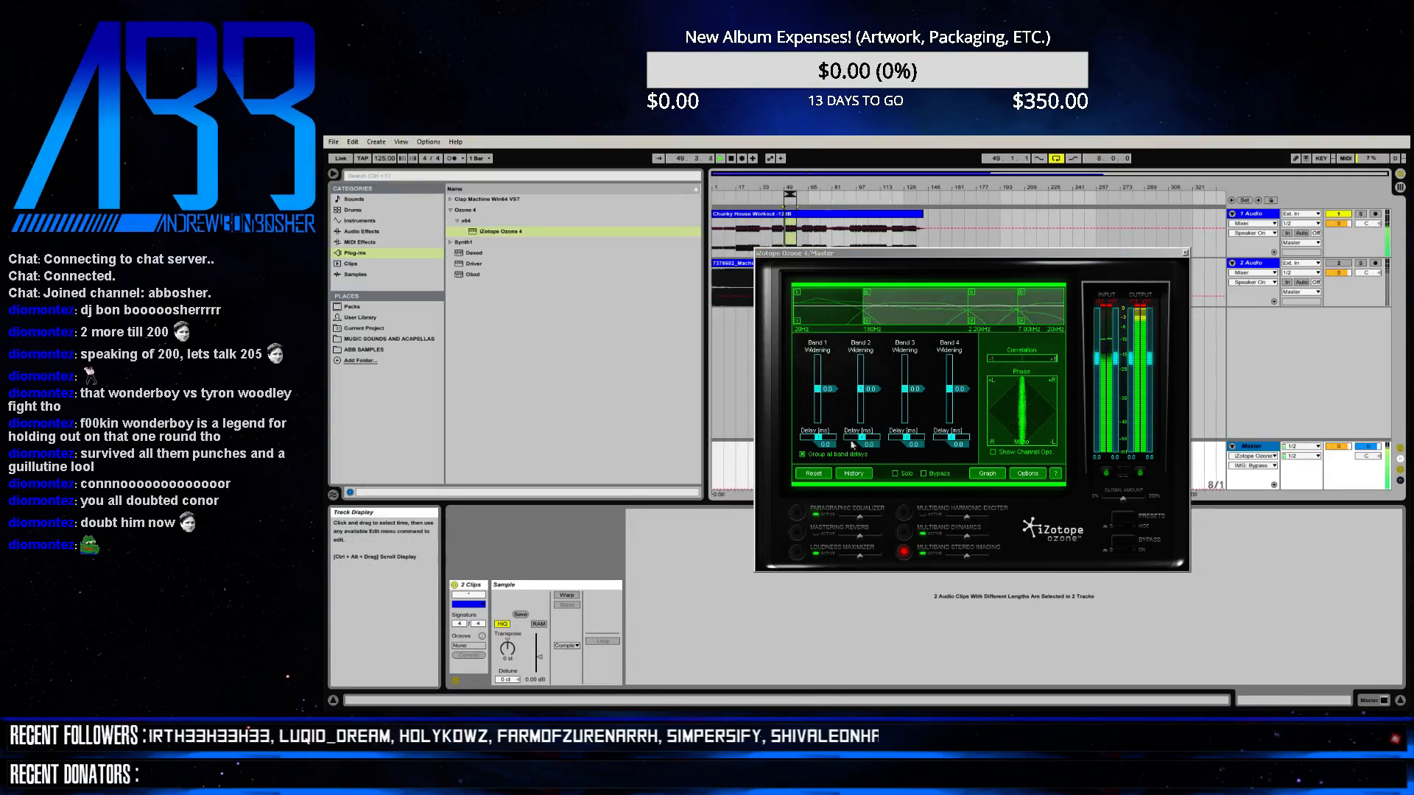
drag(949, 389, 905, 386)
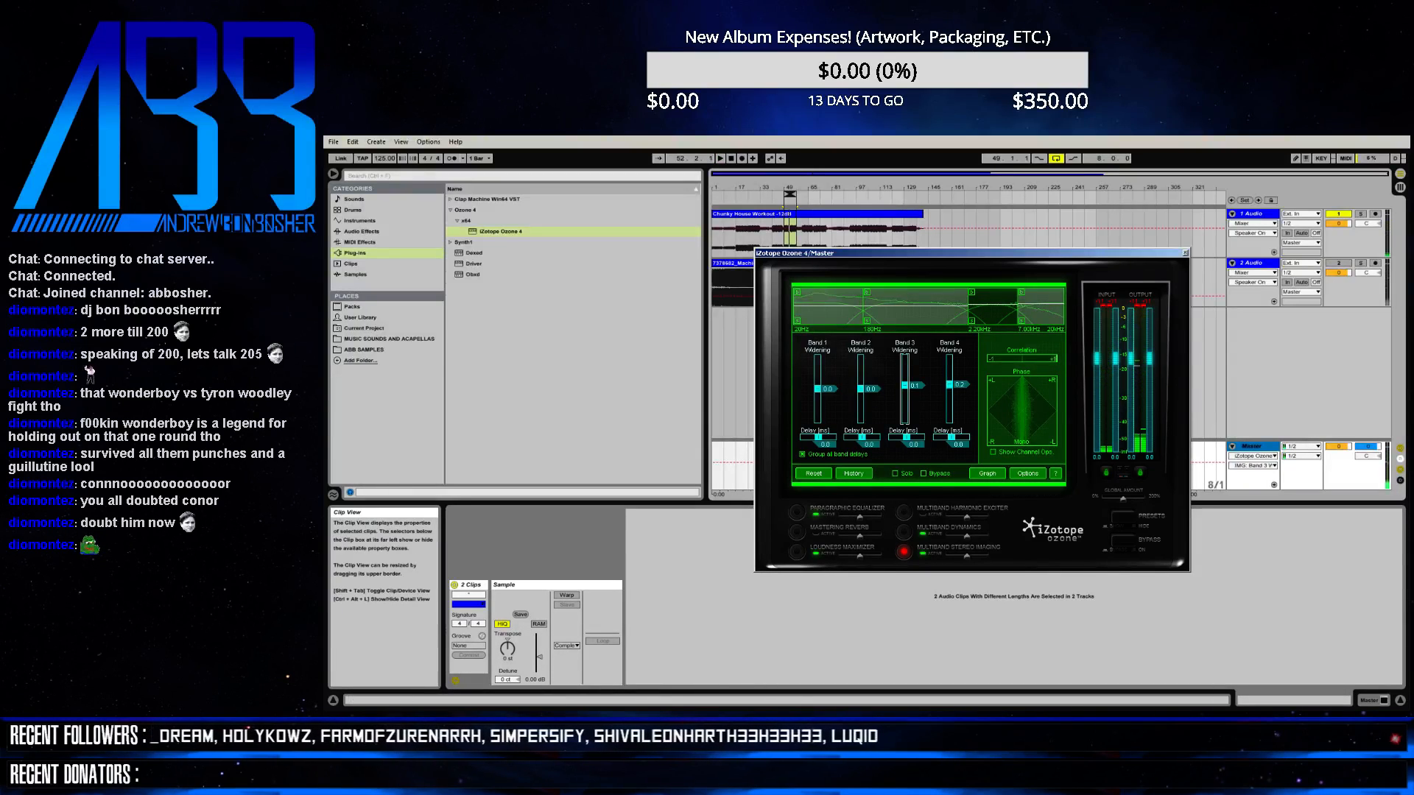
key(alt+Tab)
key(alt+Tab)
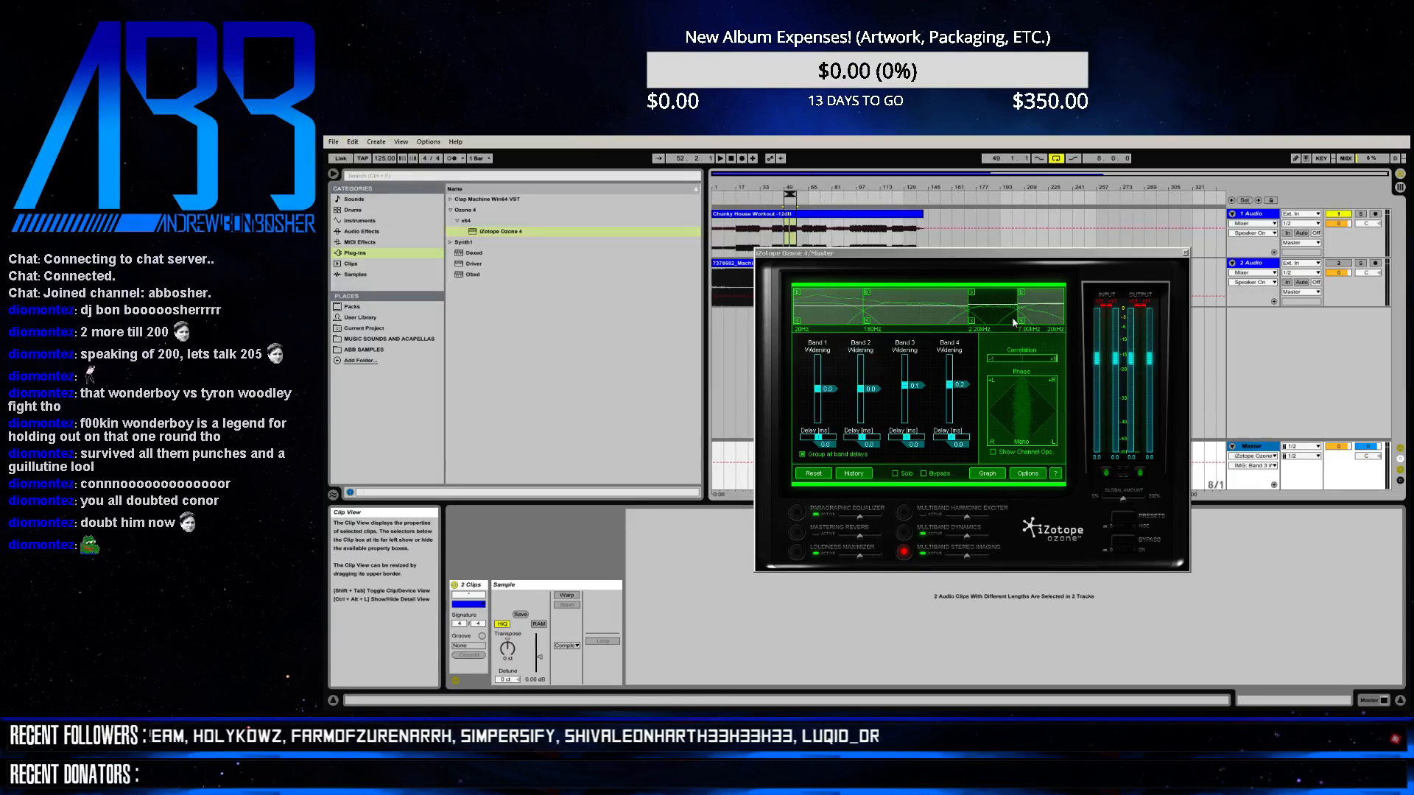
click(1051, 322)
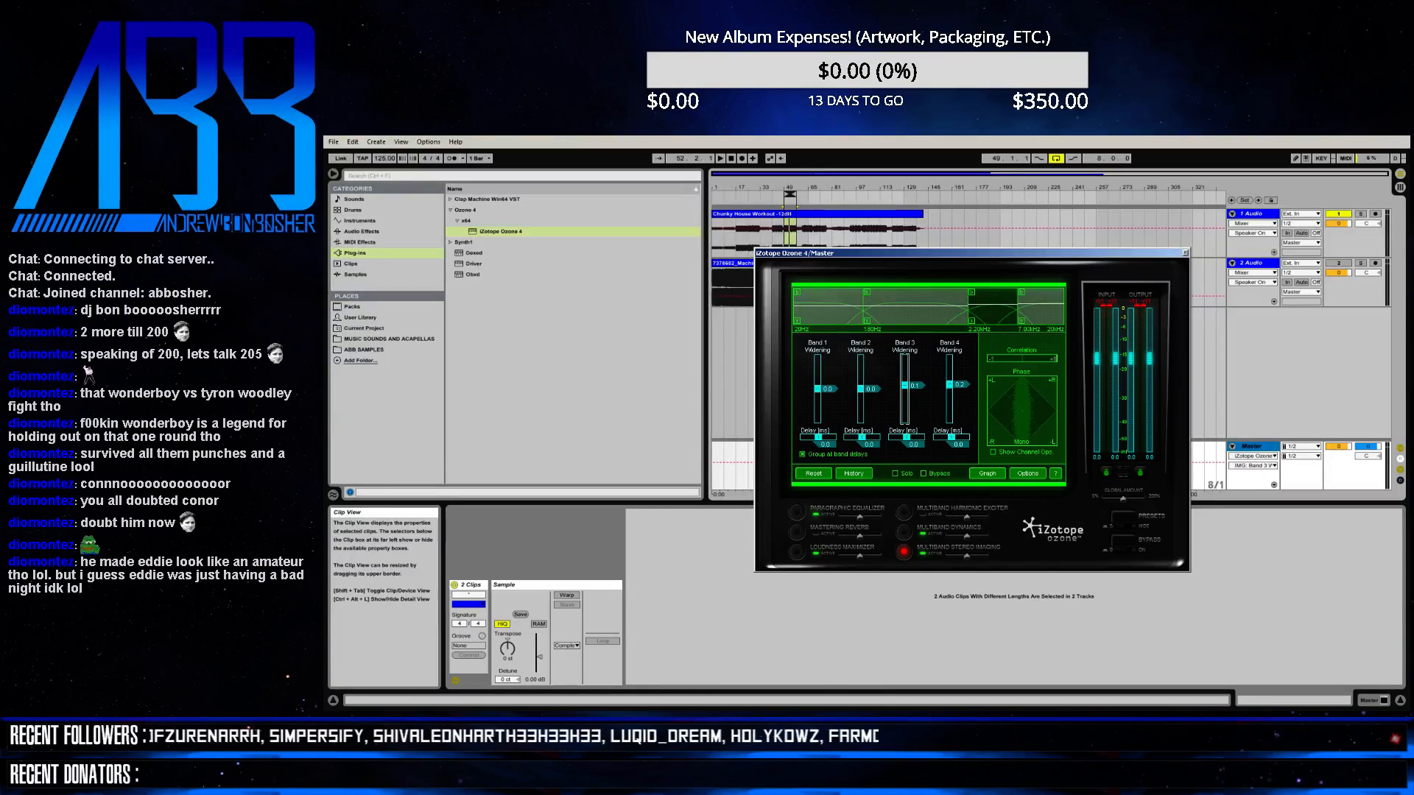
click(986, 474)
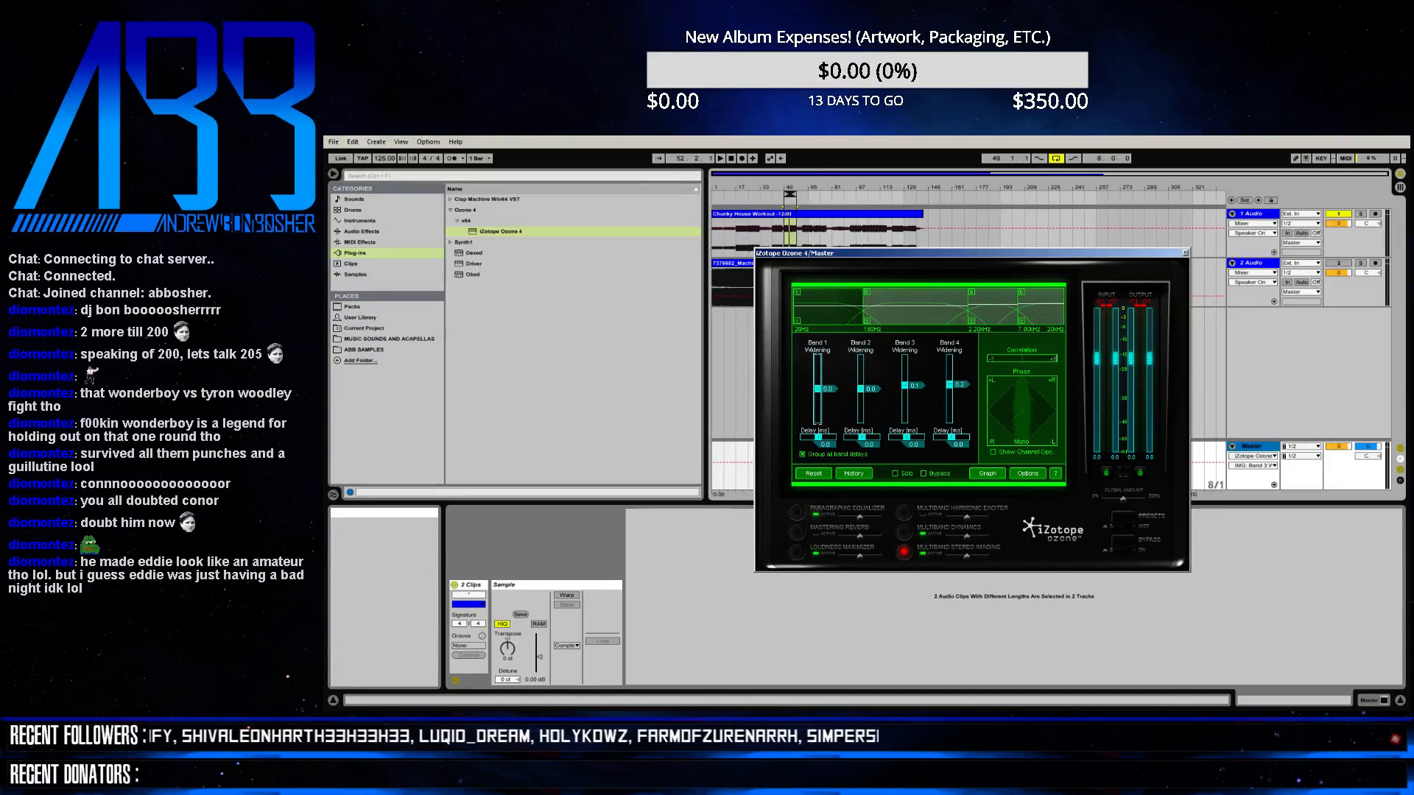
- Stretch the arrangement loop over the whole house track and delete the reference track 2 Audio
drag(705, 367, 672, 370)
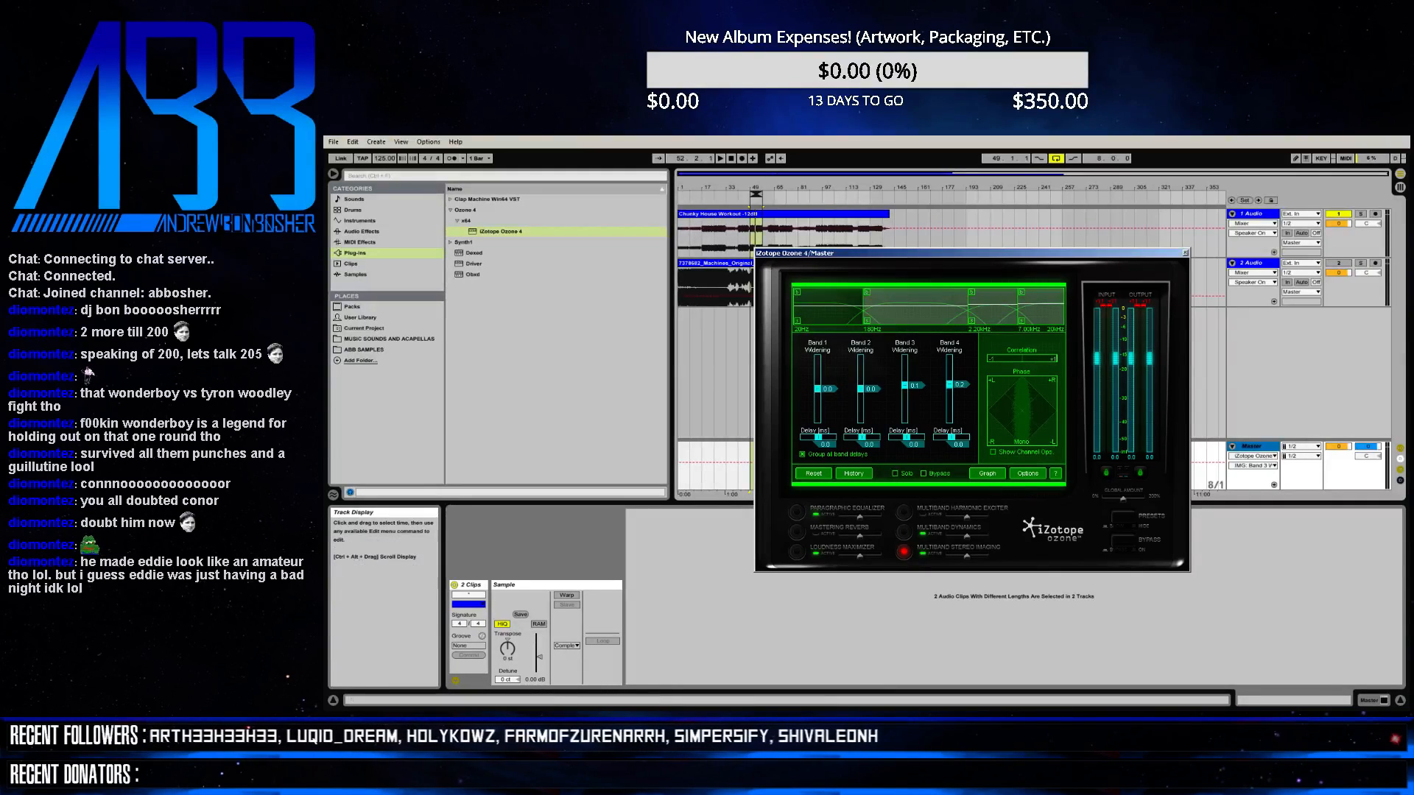
mouse_move(755, 195)
mouse_down()
mouse_move(681, 195)
mouse_move(892, 195)
mouse_up()
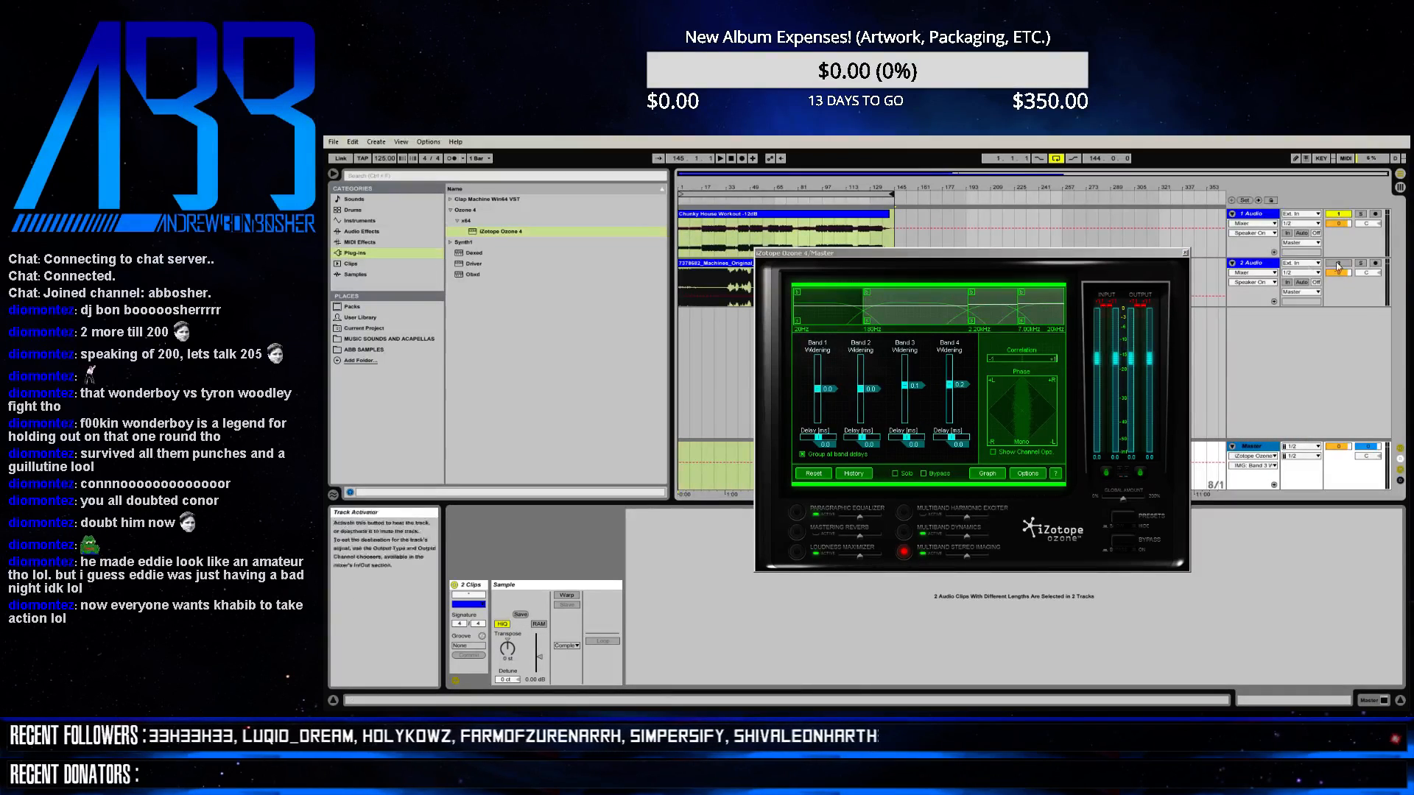
click(1259, 267)
right_click(1259, 267)
click(1275, 299)
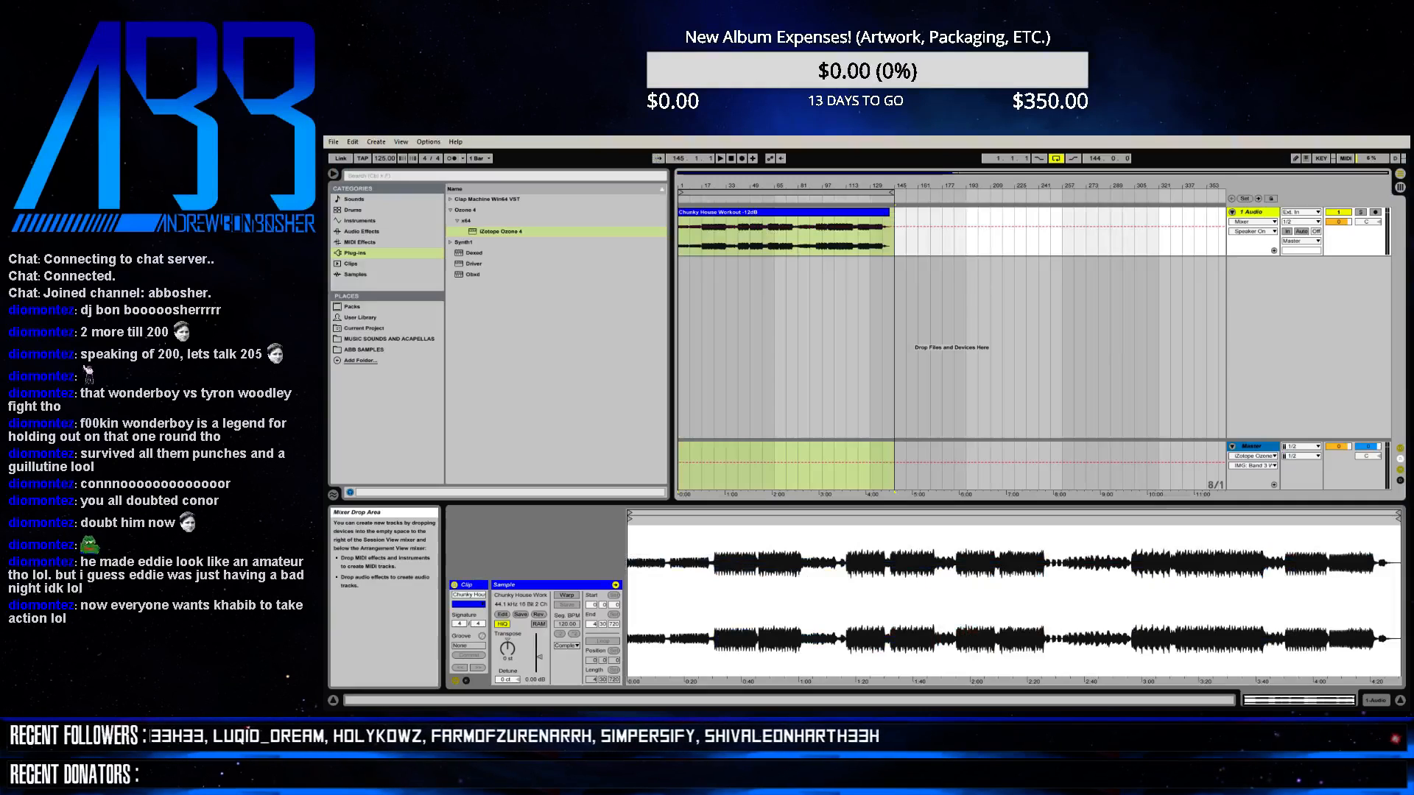
click(1400, 175)
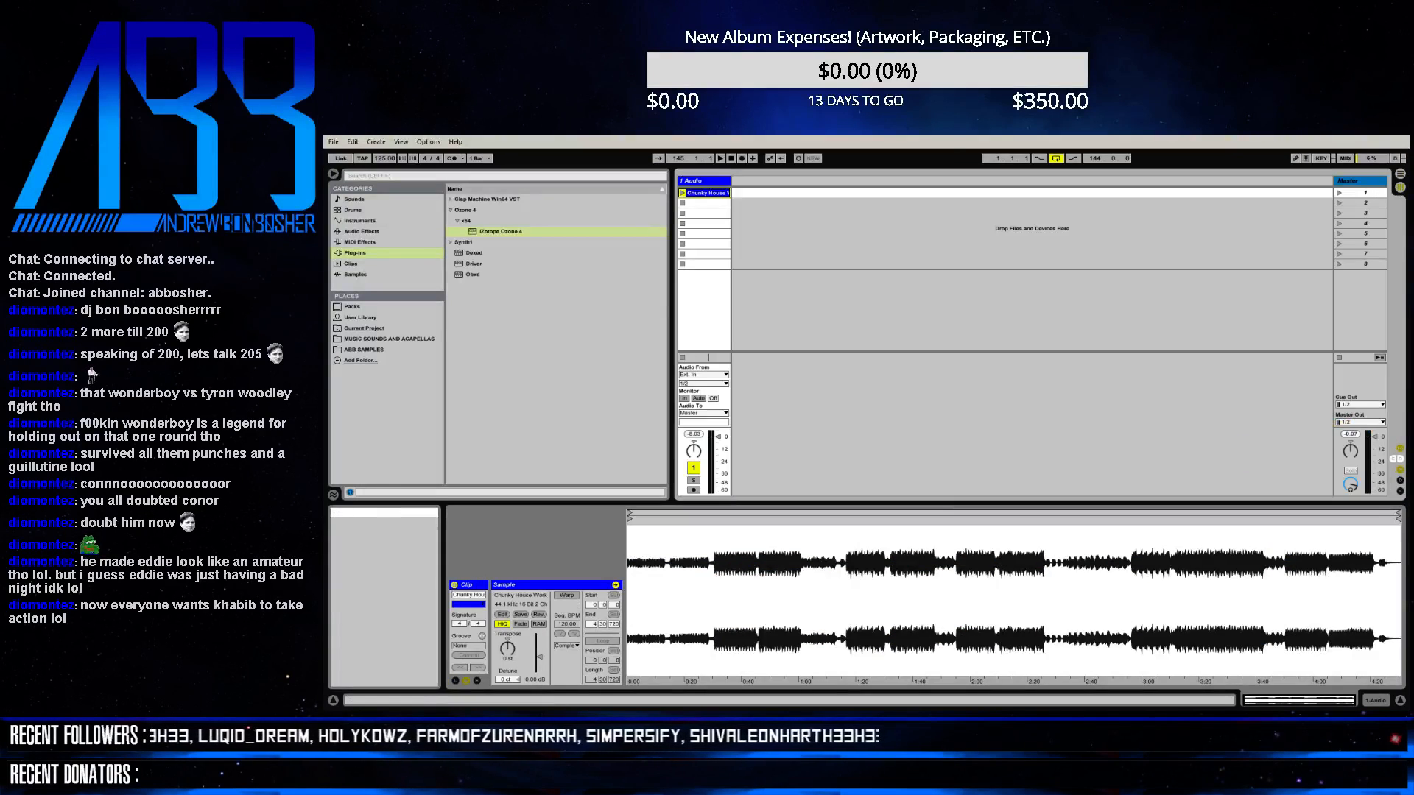
click(1402, 178)
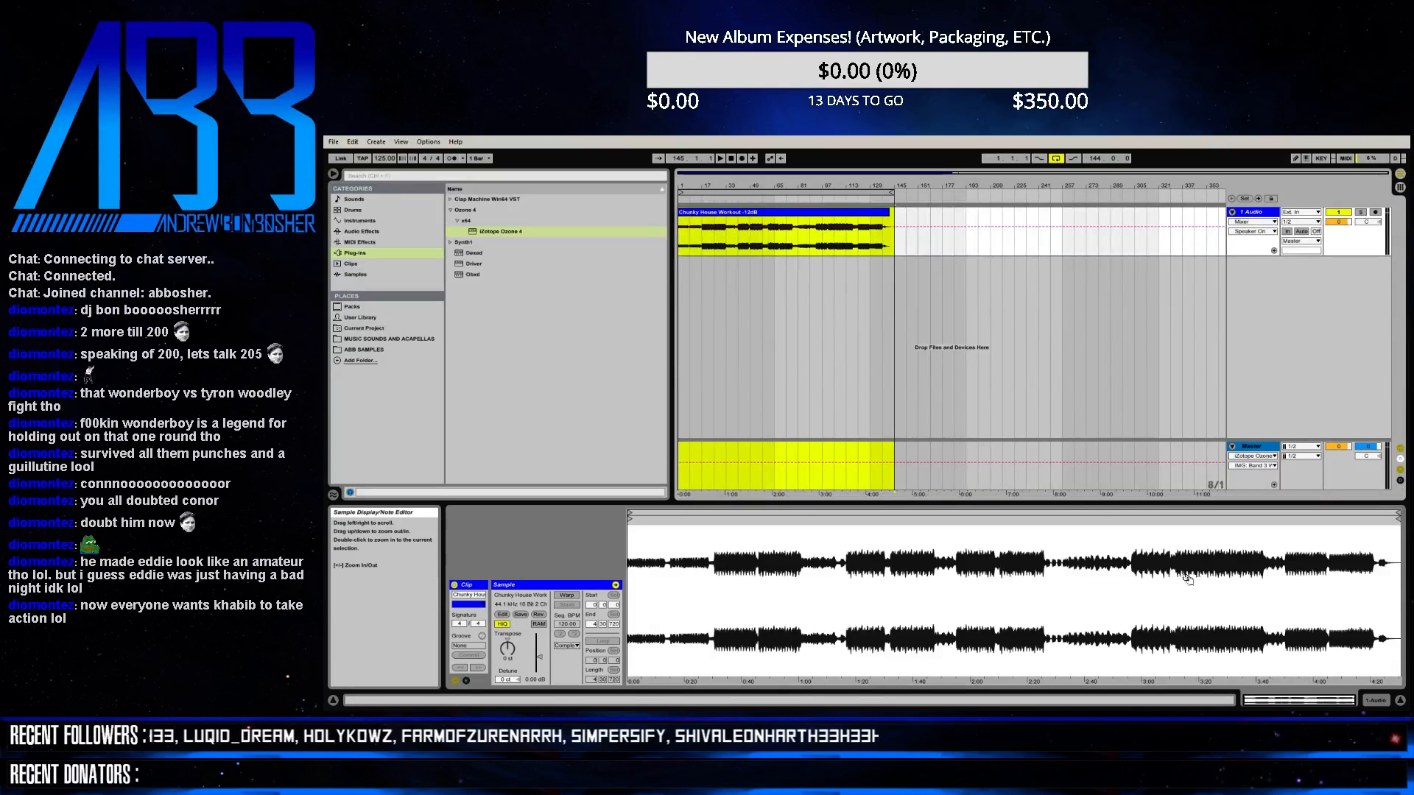
- Reopen Ozone on the master, review the Paragraphic Equalizer and Multiband Stereo Imaging modules, and move the plug-in window clear of the clip
click(1249, 480)
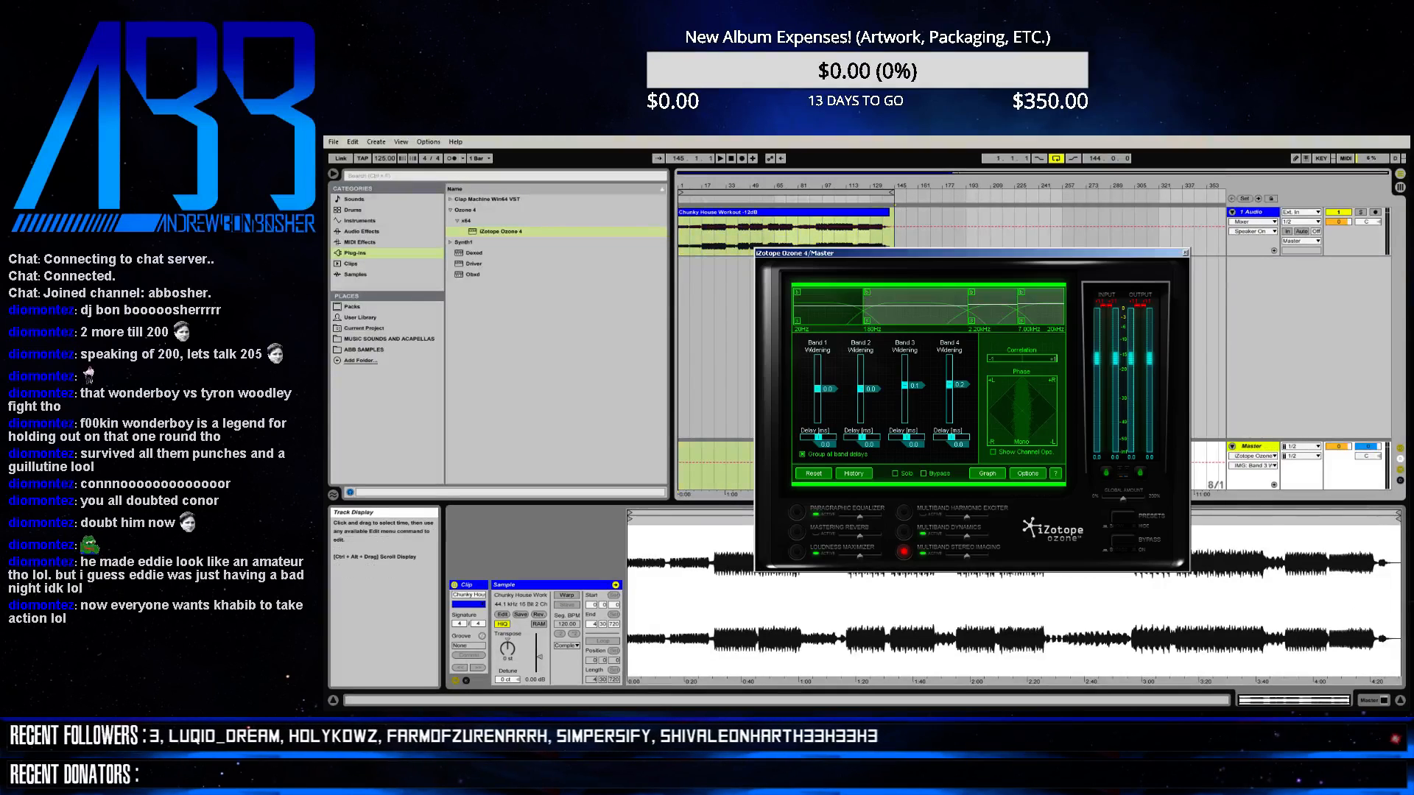
click(796, 511)
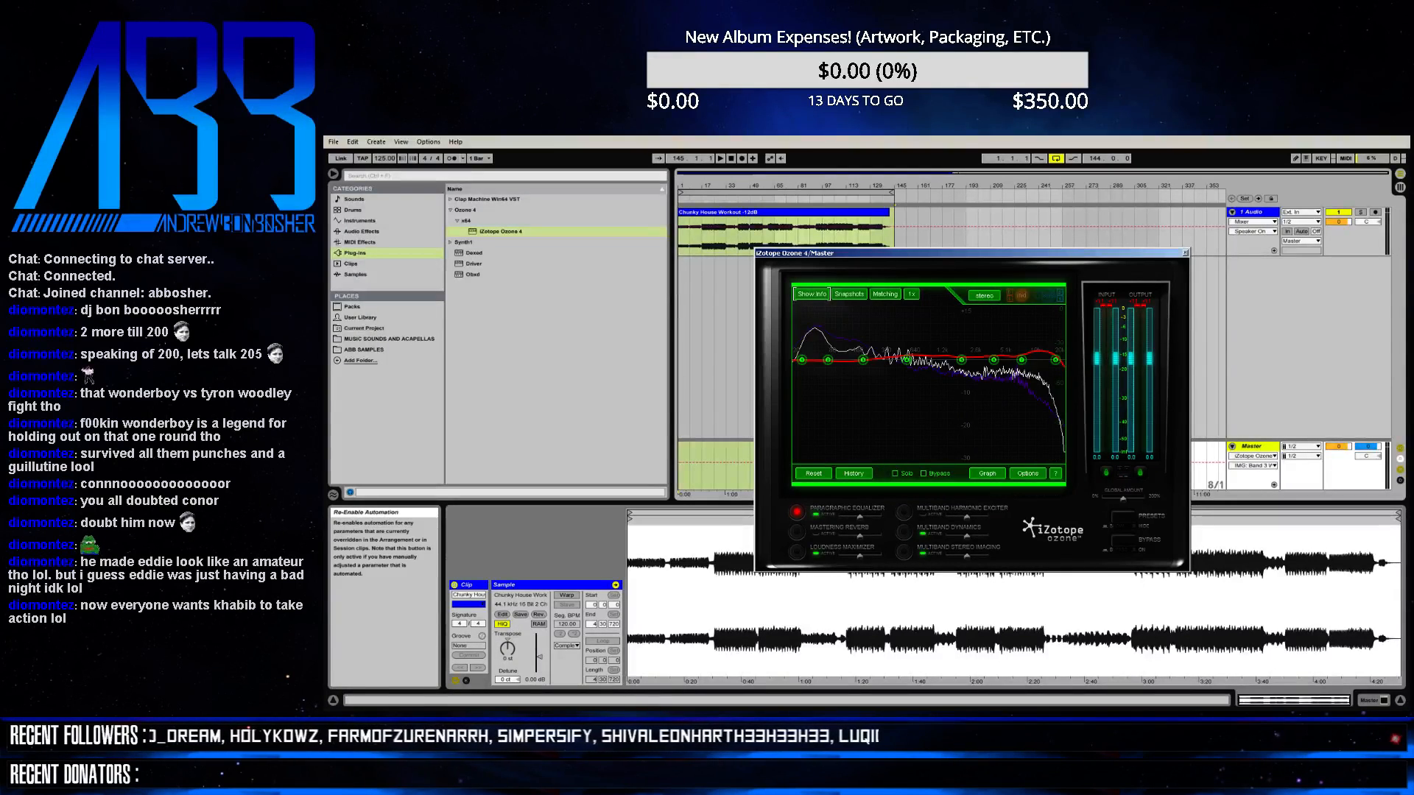
key(space)
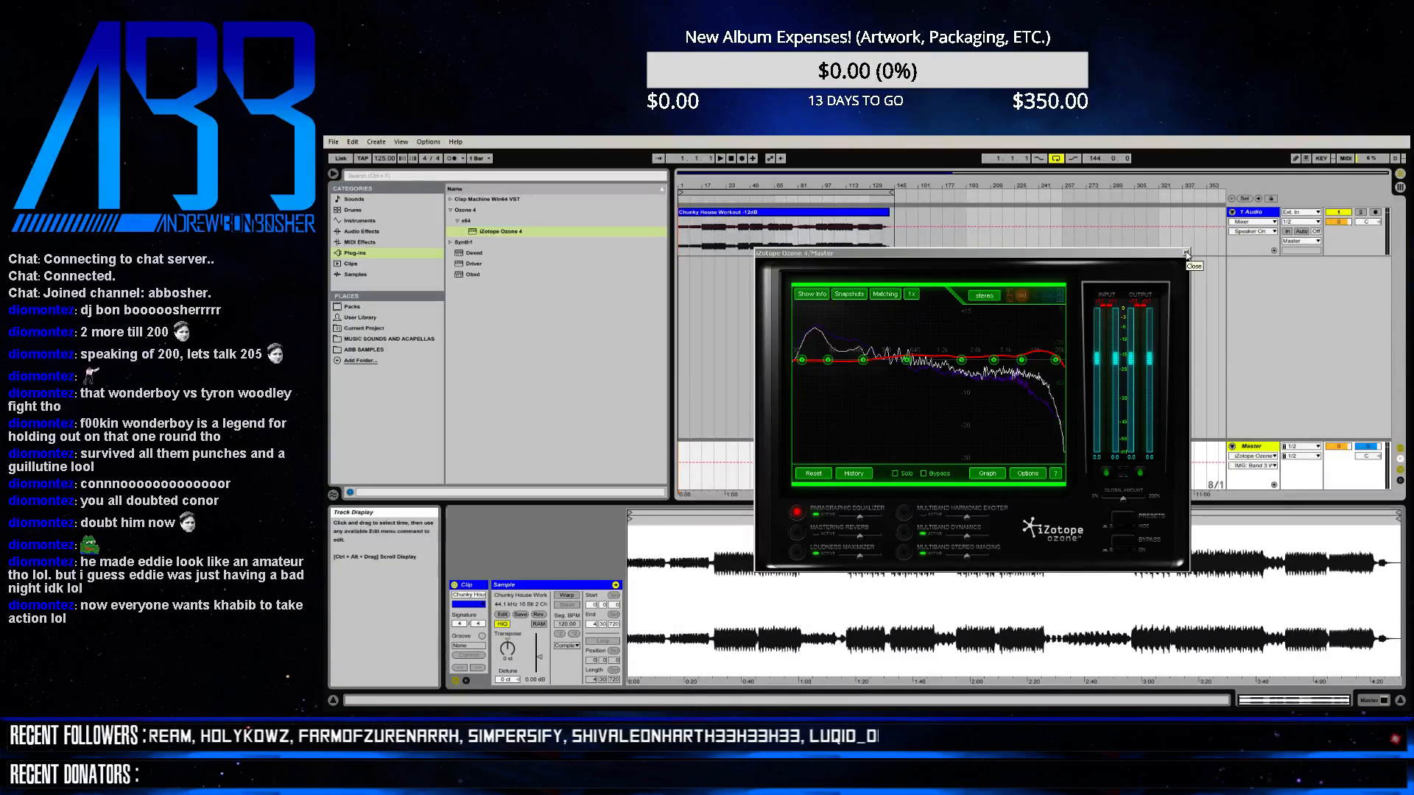
click(903, 551)
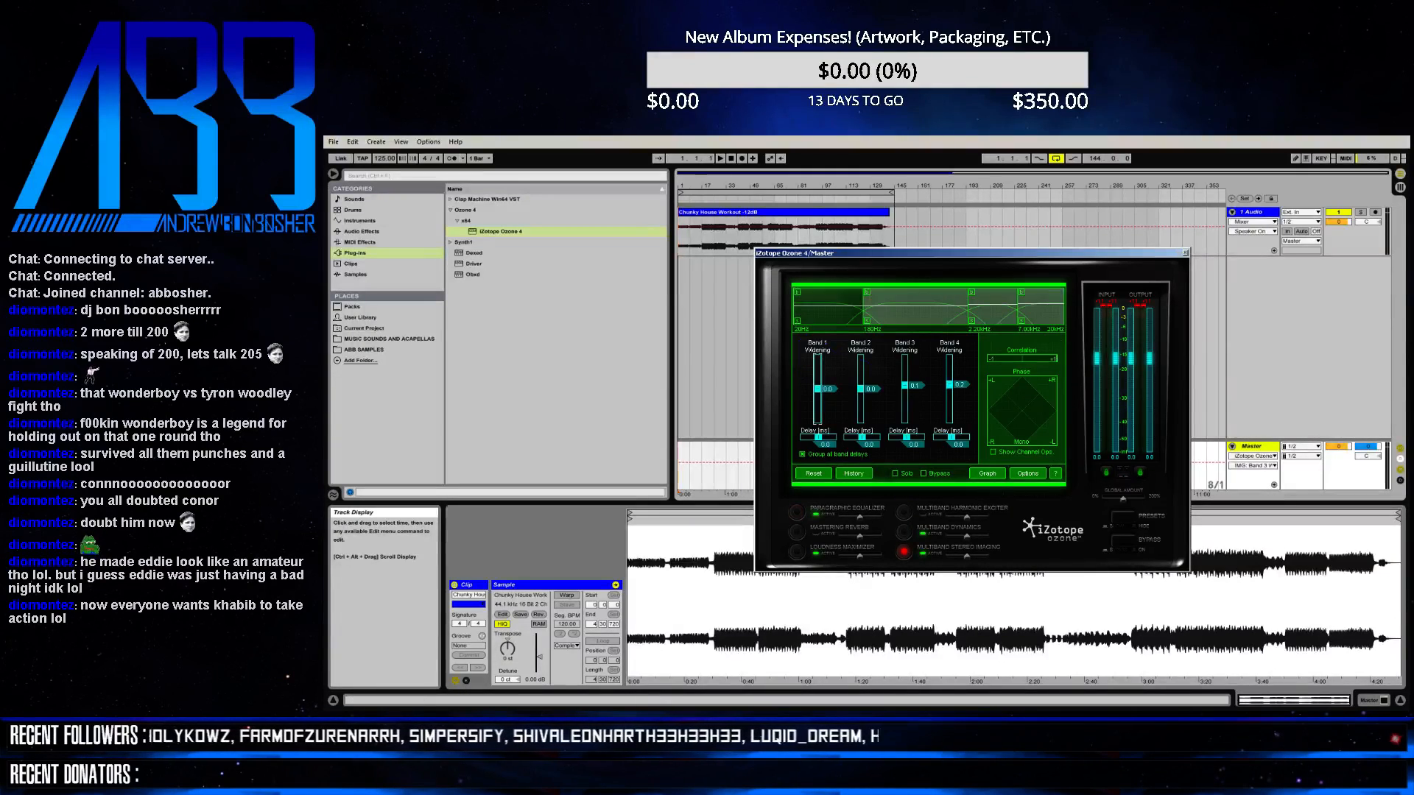
drag(810, 253, 998, 155)
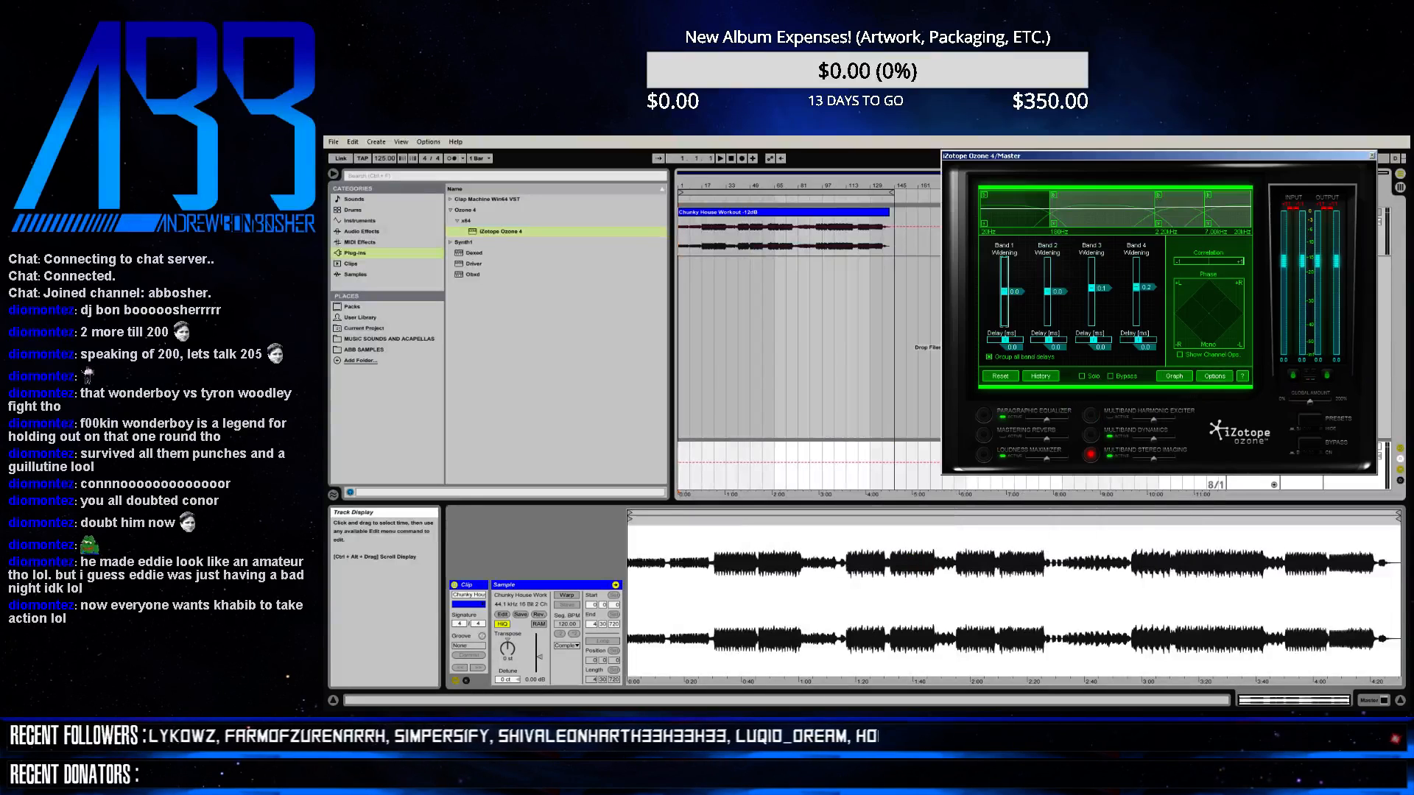
- Play the mastered house track from start to end, enlarge the clip detail area and hide the Ozone window
key(Home)
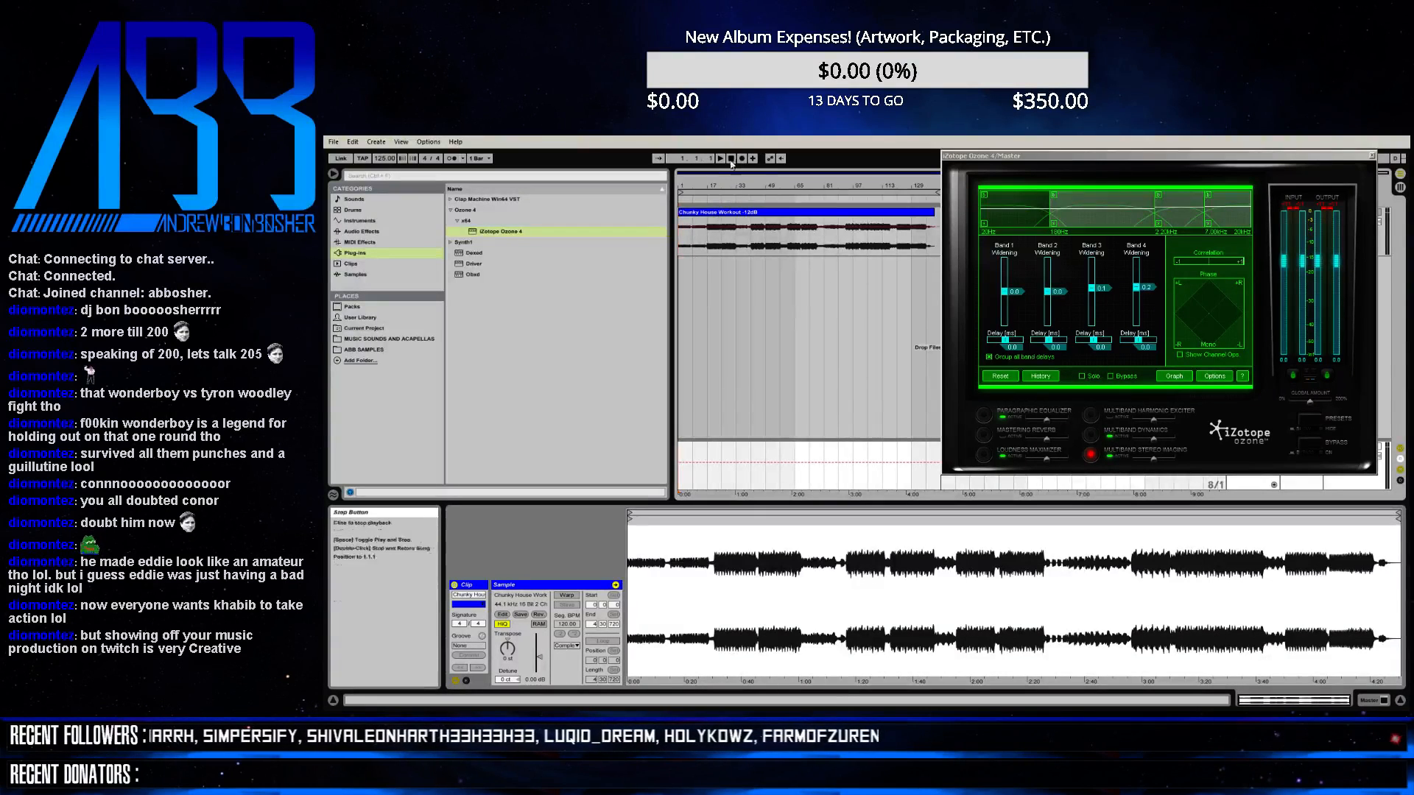
key(space)
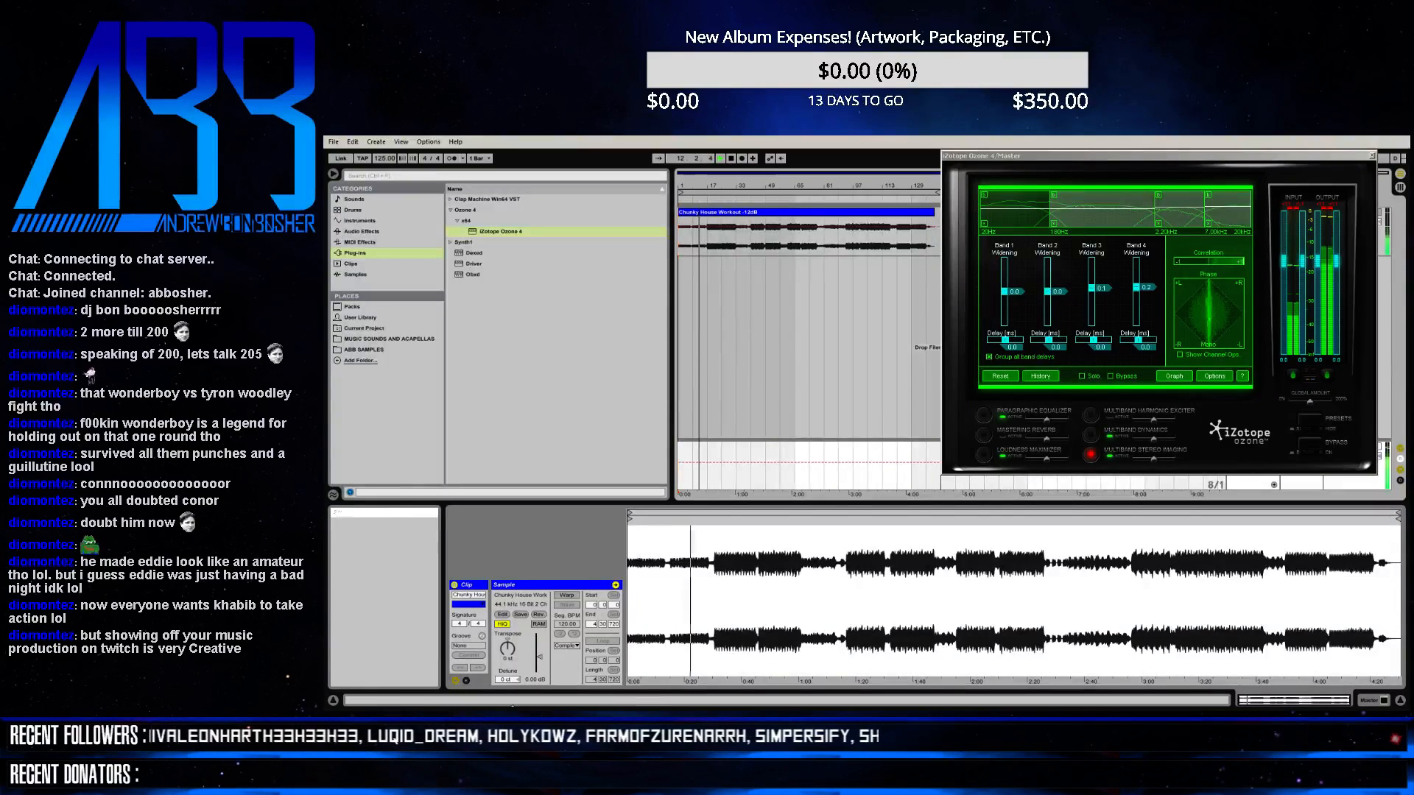
click(514, 725)
click(514, 724)
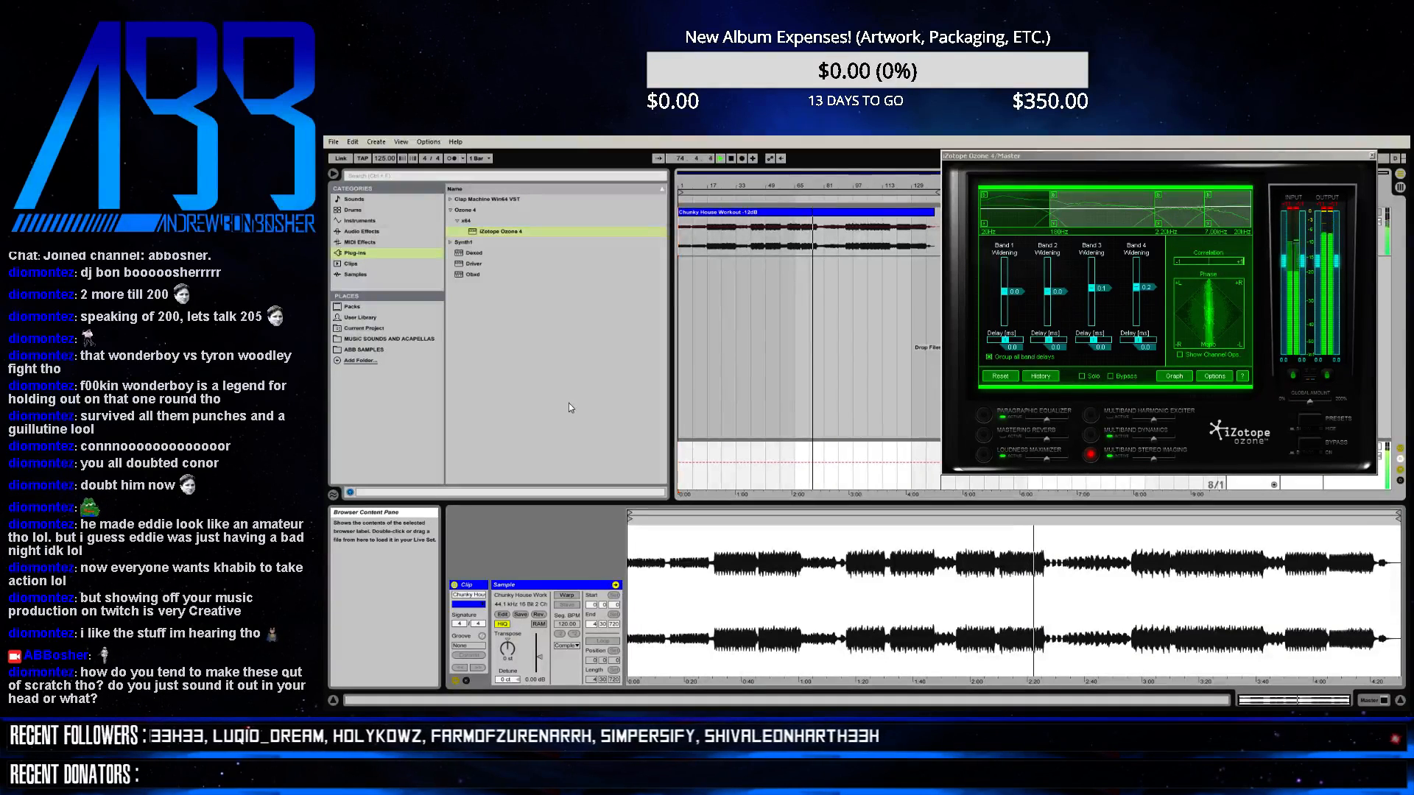
drag(825, 511, 811, 469)
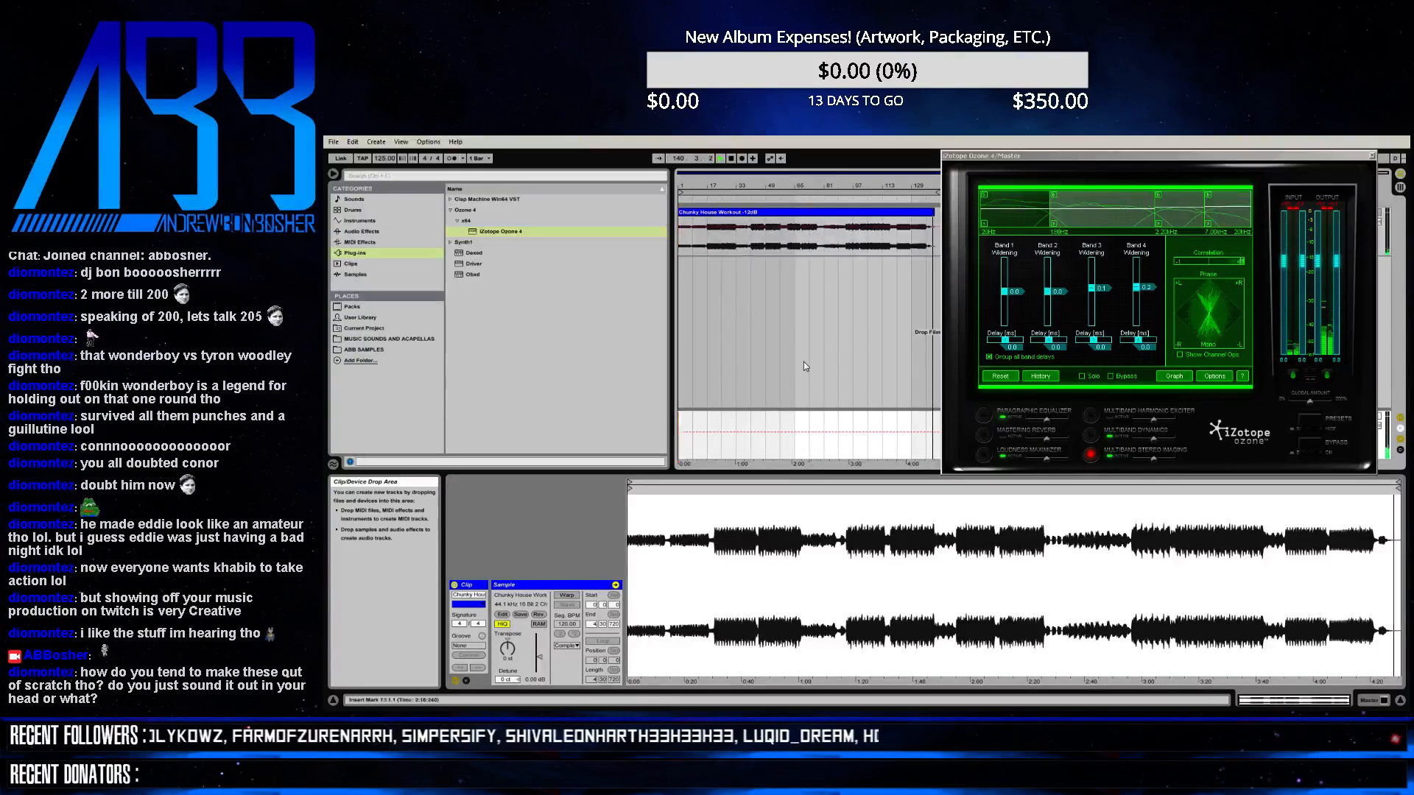
key(ctrl+alt+p)
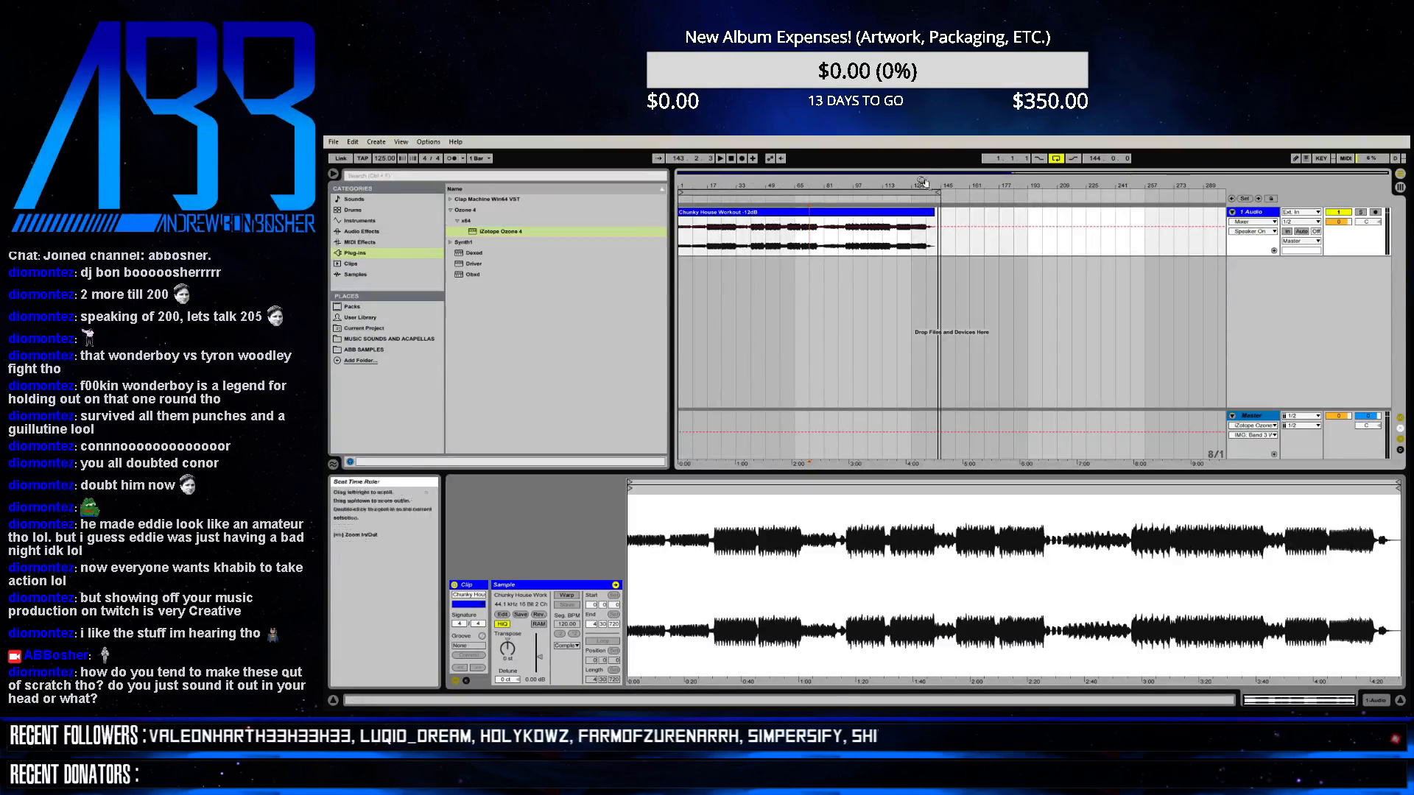
- Widen the arrangement area with the whole house track in view and switch off the arrangement loop
mouse_move(949, 173)
mouse_down()
mouse_move(949, 240)
mouse_move(950, 184)
mouse_up()
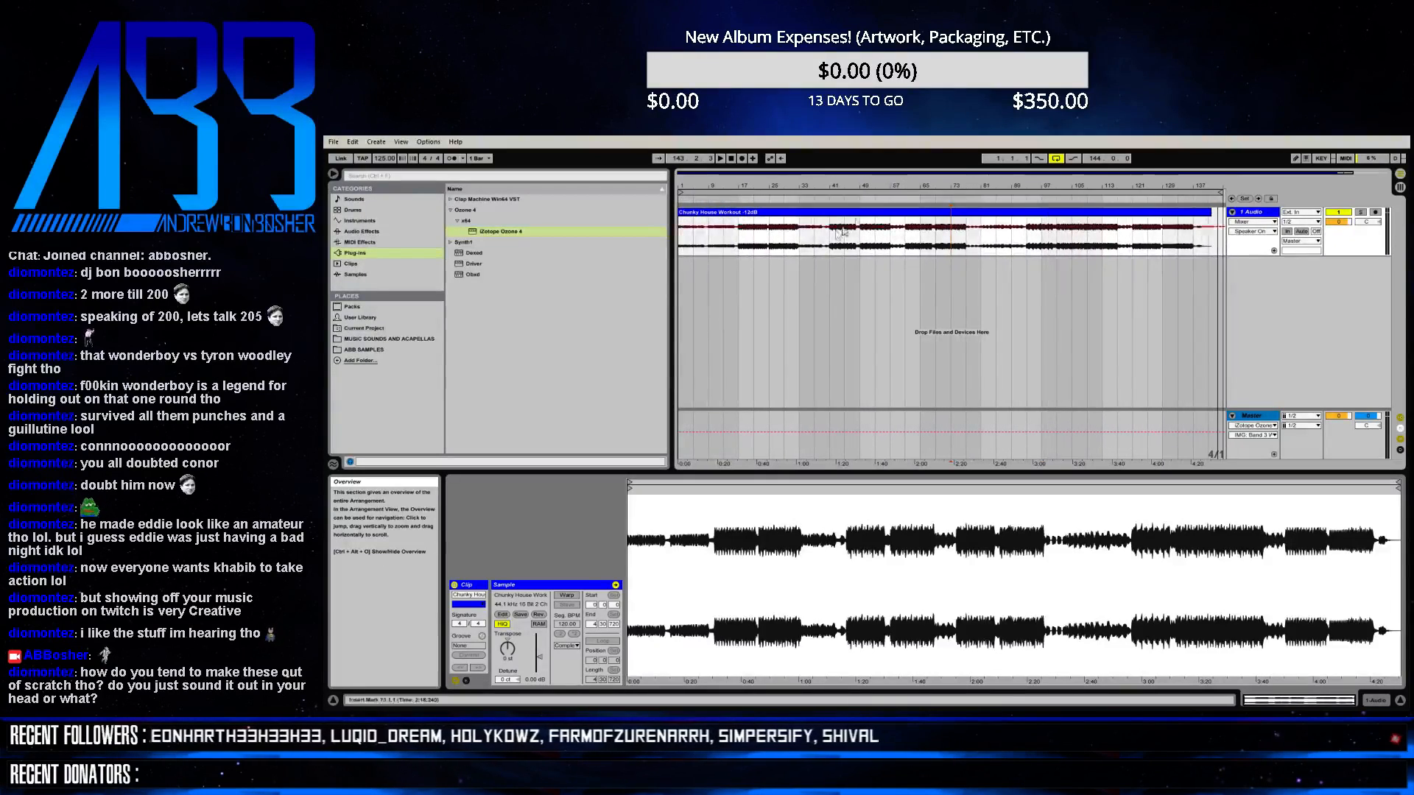
drag(671, 302, 587, 304)
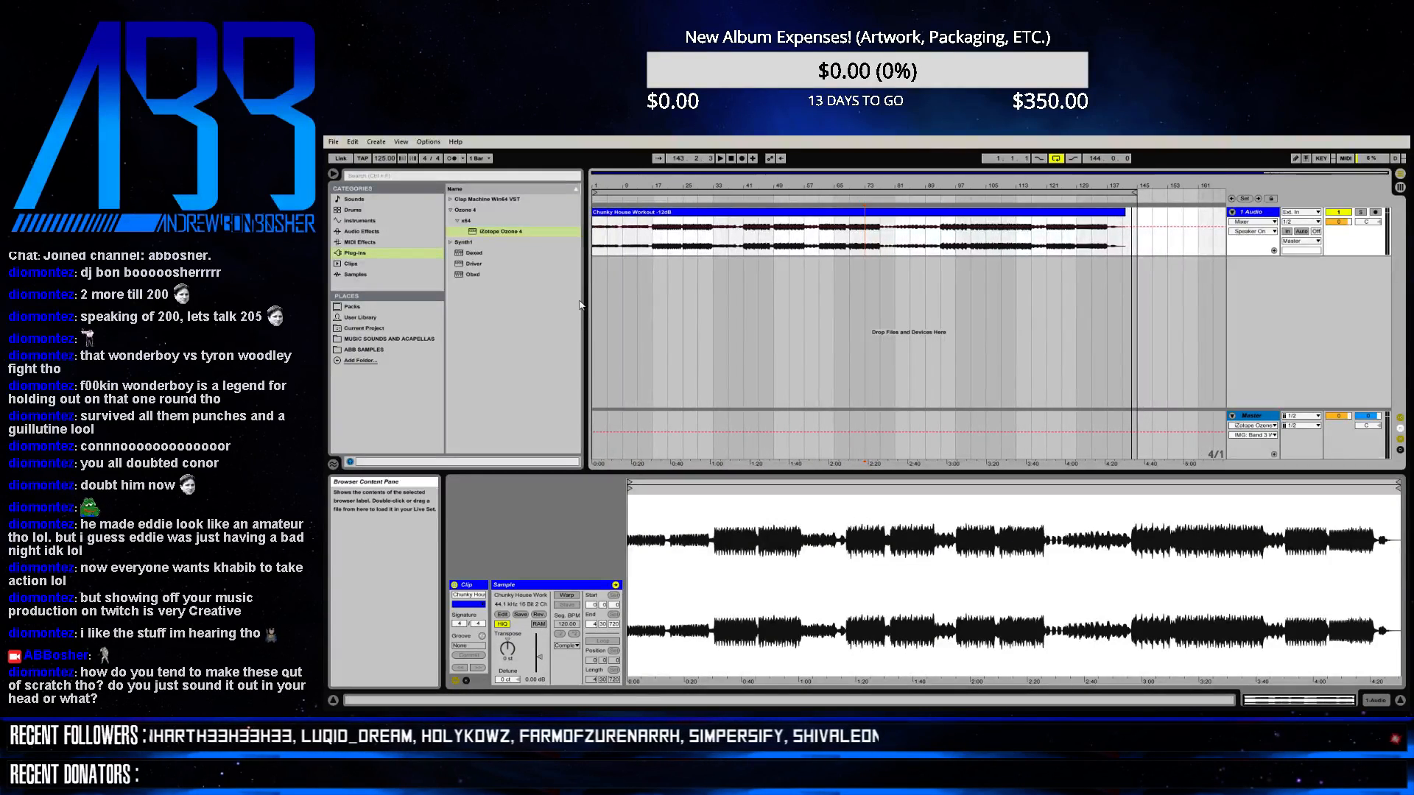
mouse_move(1135, 193)
mouse_down()
mouse_move(1121, 195)
mouse_move(1134, 195)
mouse_up()
click(1056, 158)
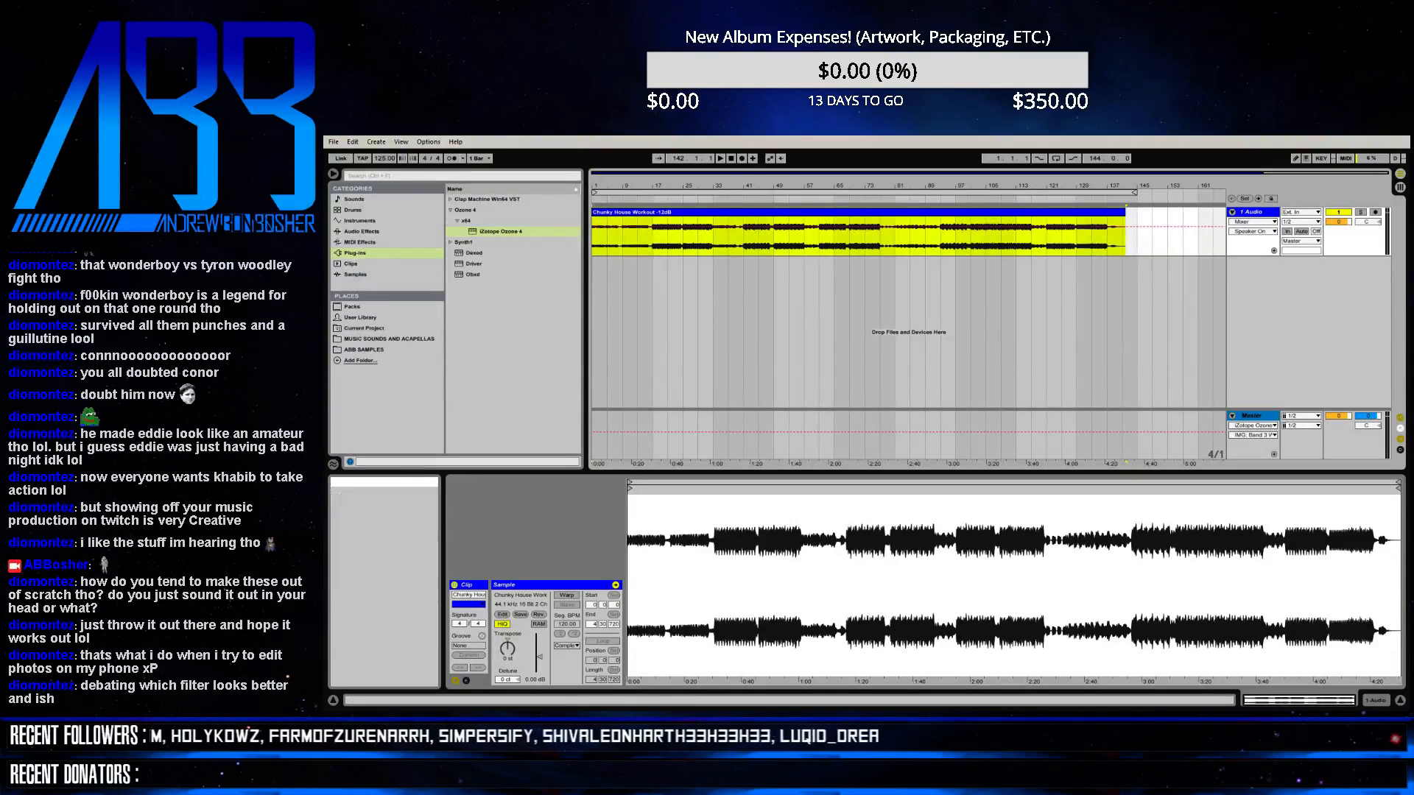
- Start saving the Live Set under the new name Chunky House Workout Master
click(333, 142)
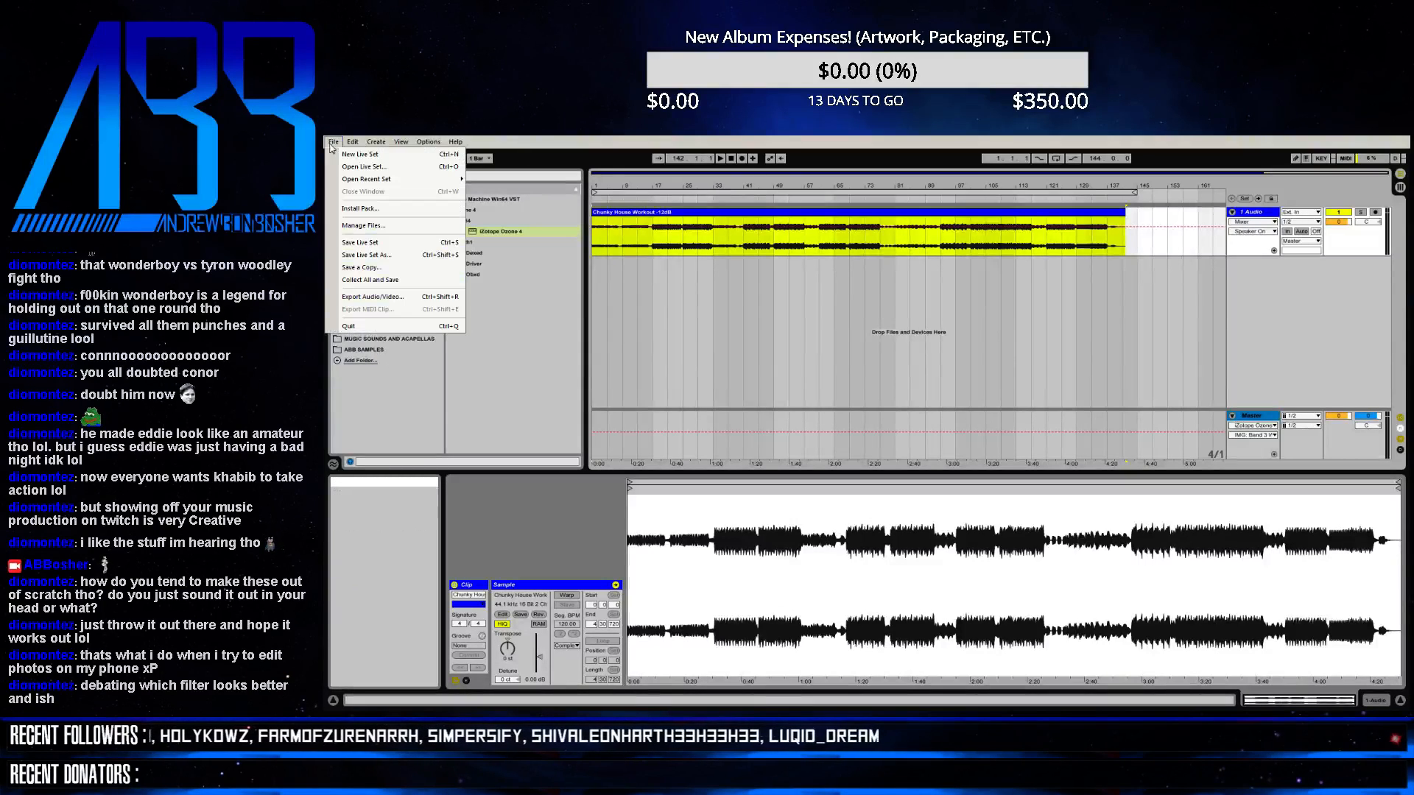
click(364, 254)
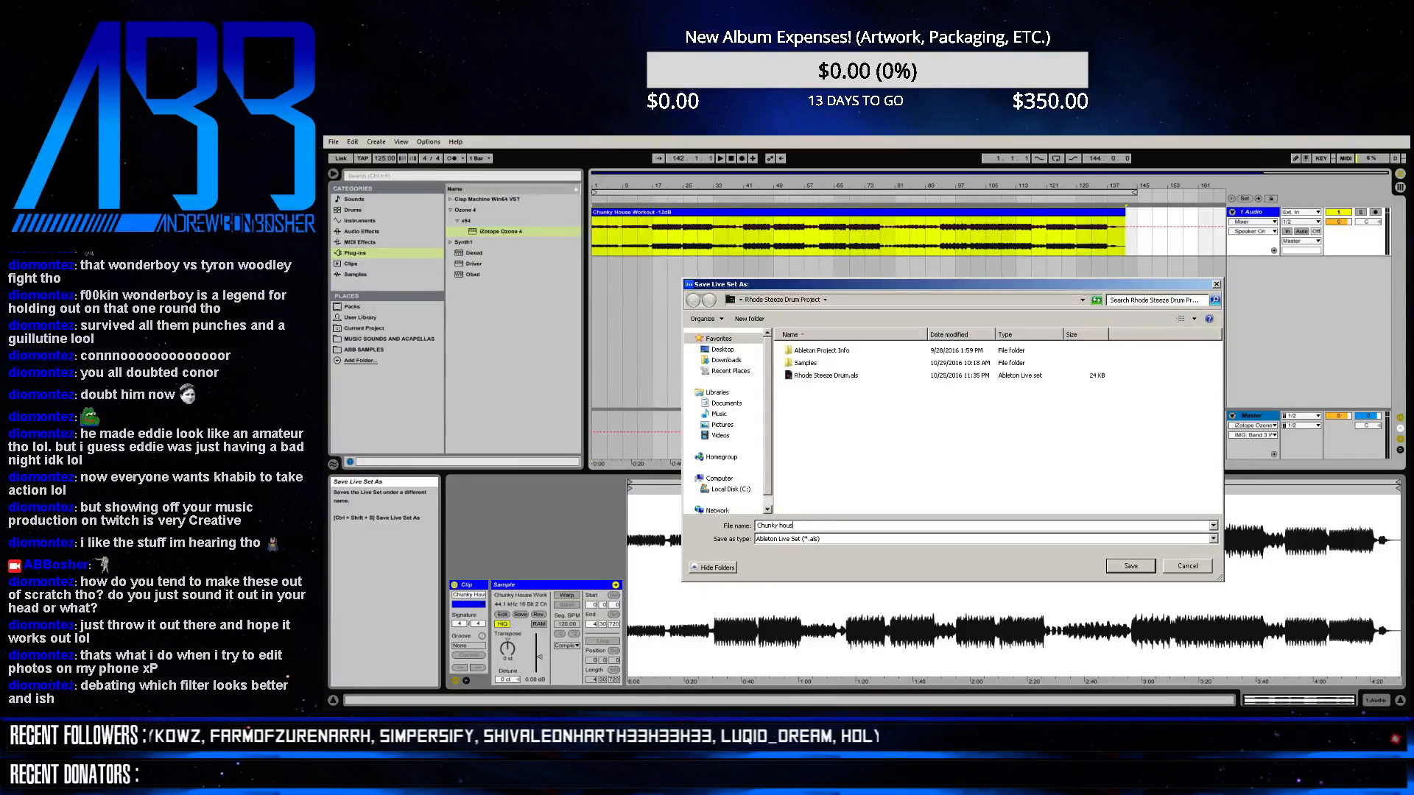
key(BackSpace)
key(BackSpace)
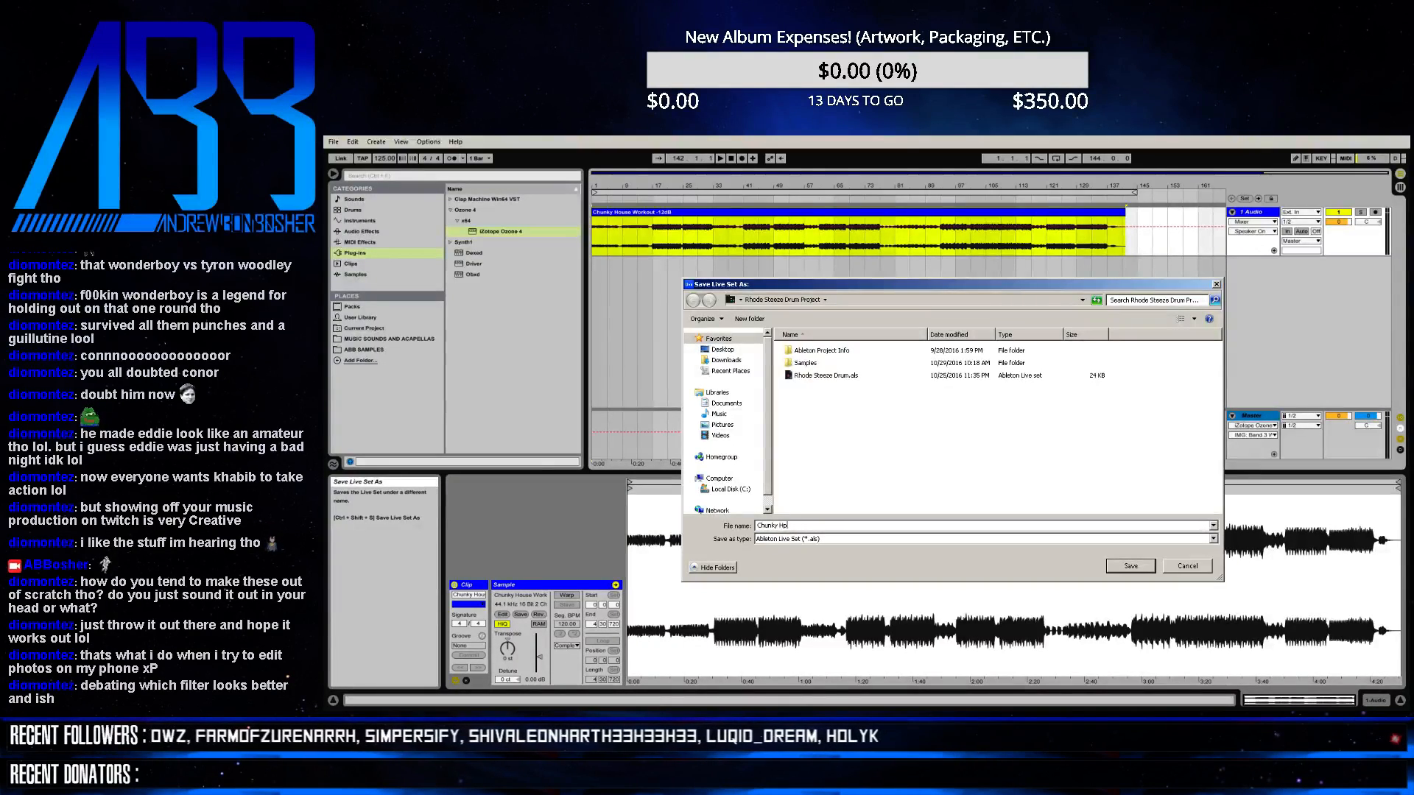
text(use Workout)
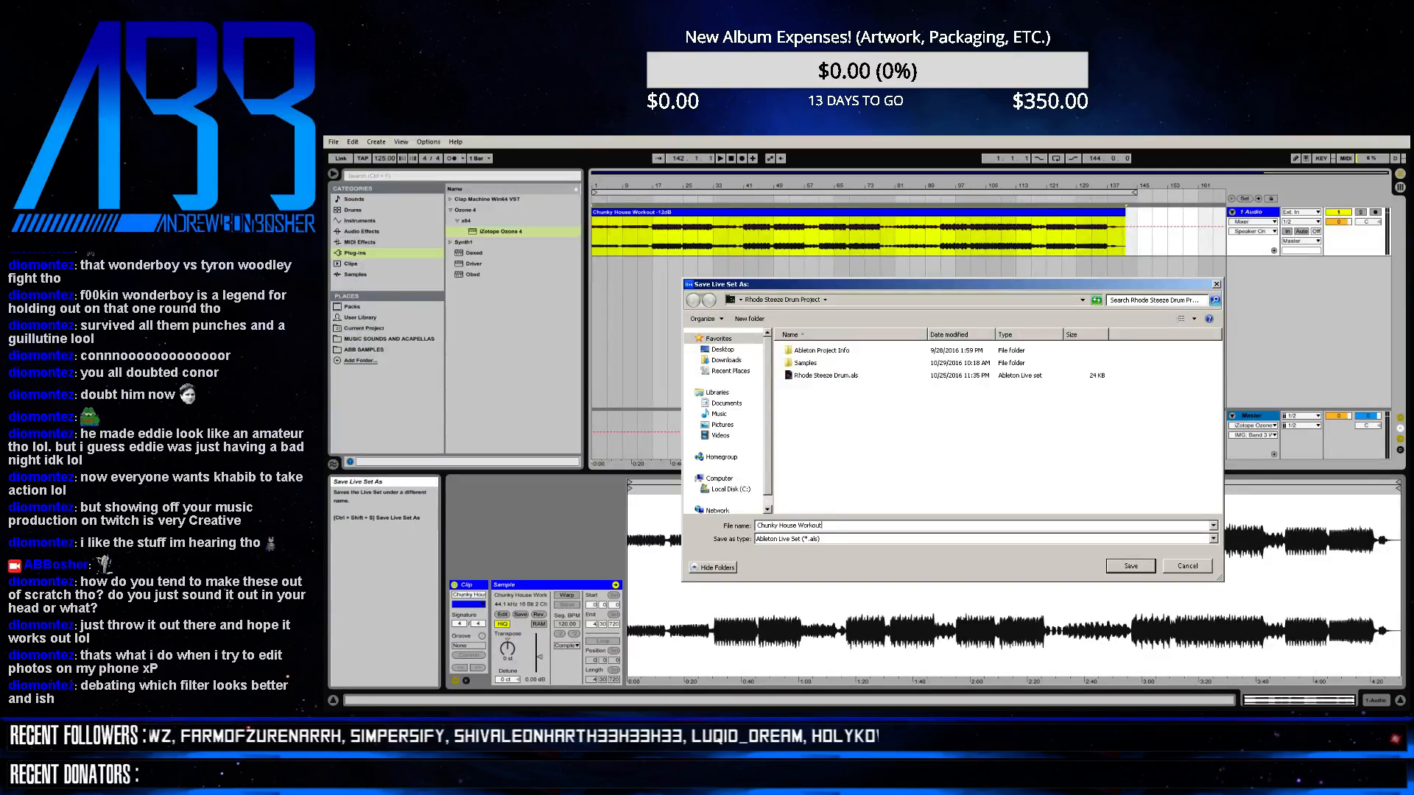
text(Master)
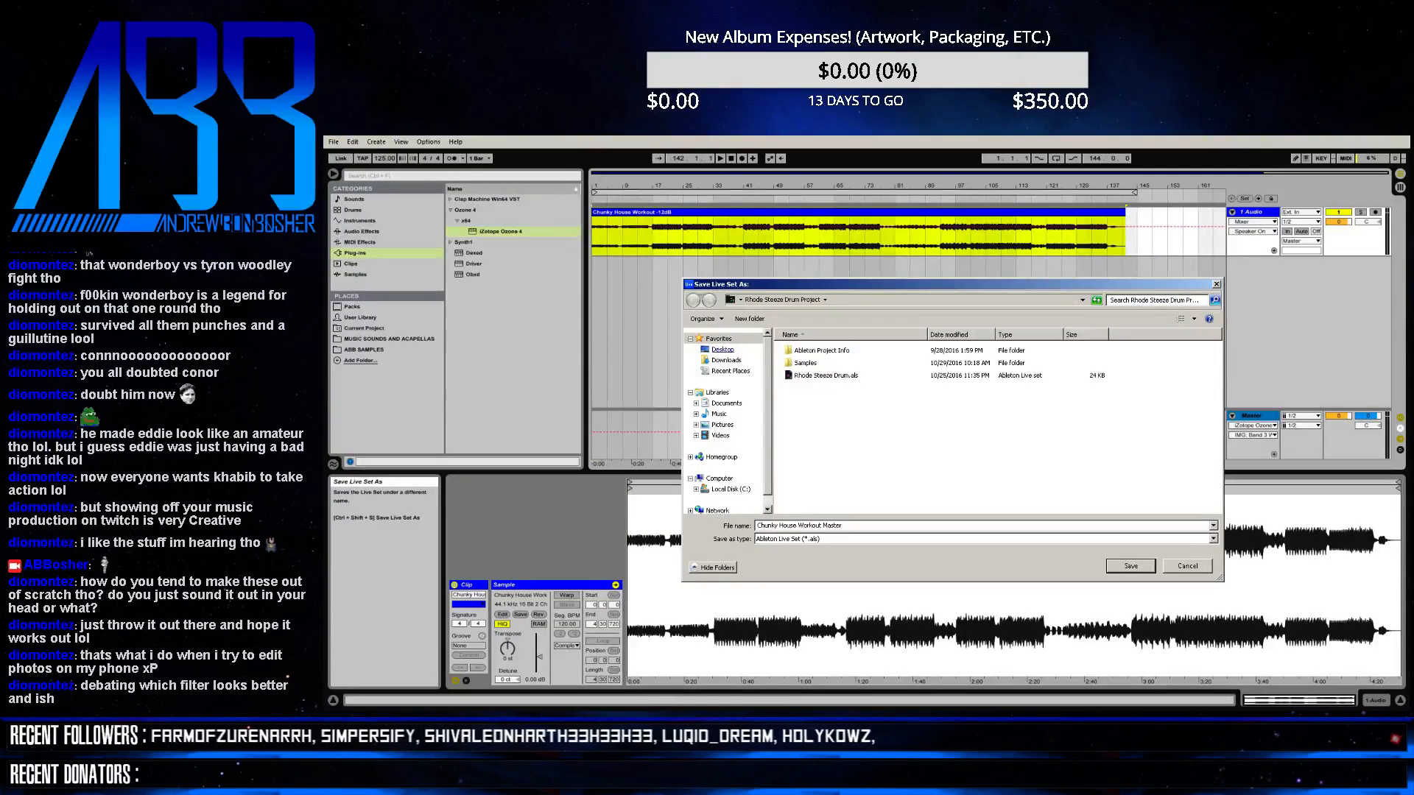
- Save the set in the desktop's YouTube & Twitch Files > ABB Workouts folder and return the playback position to the start
click(723, 350)
click(832, 378)
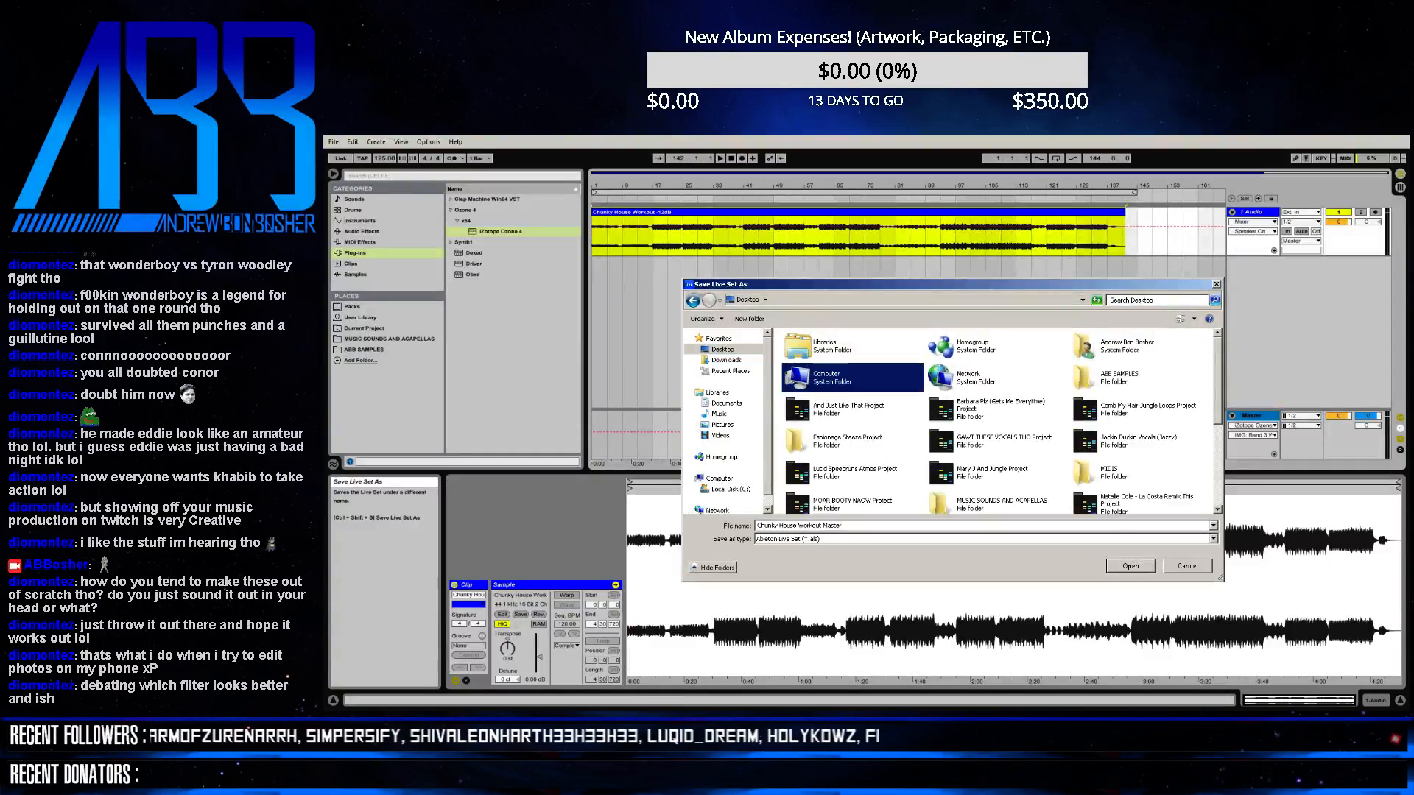
key(y)
key(Return)
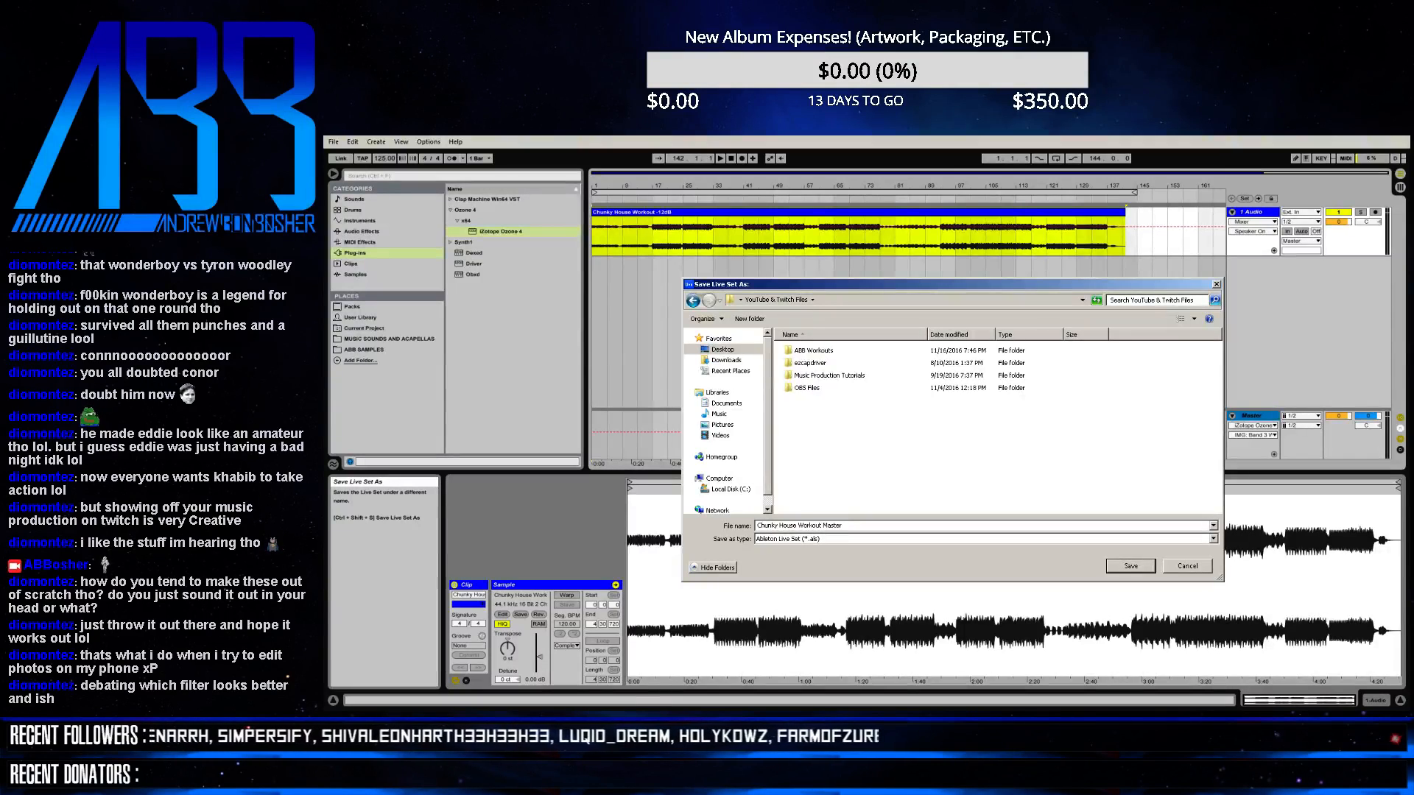
double_click(807, 388)
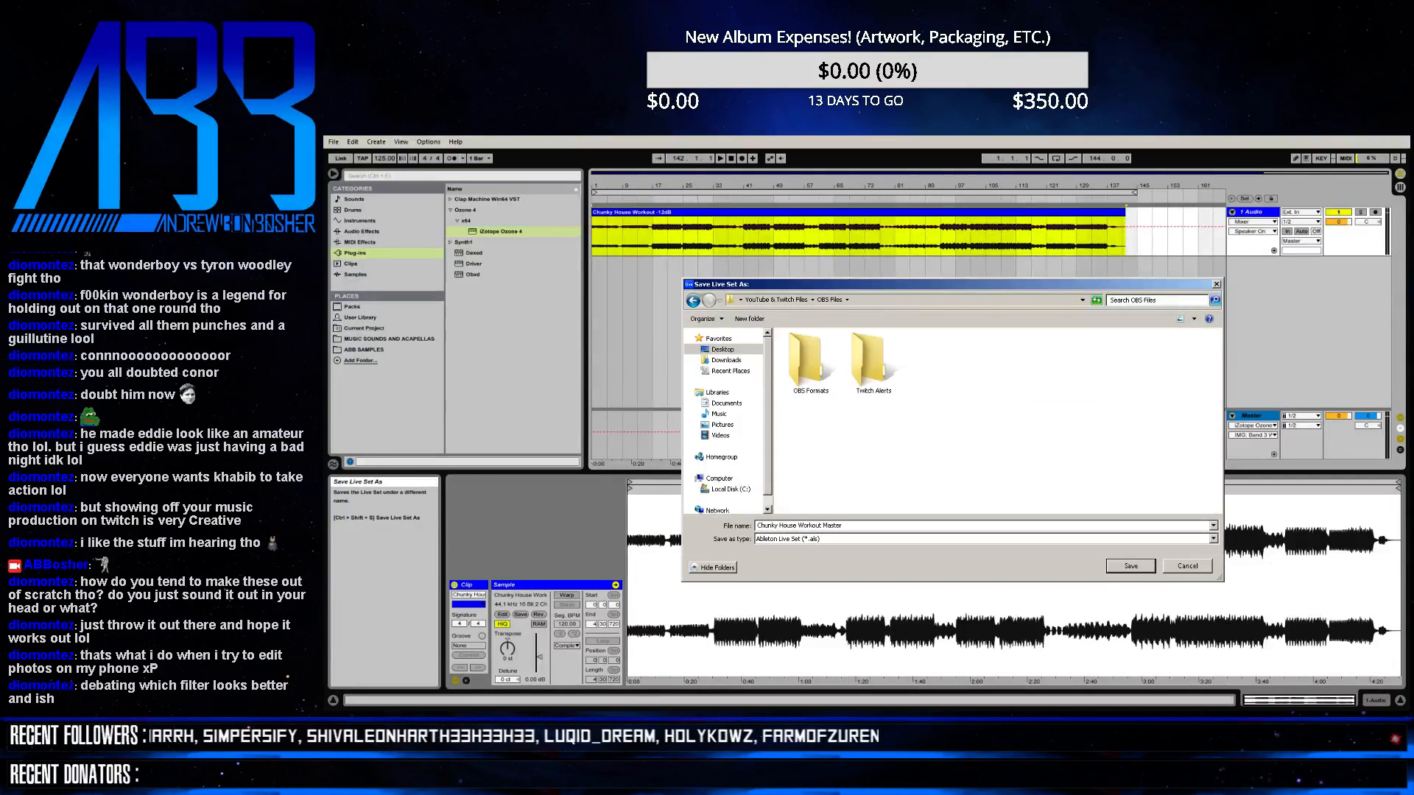
click(693, 301)
double_click(811, 351)
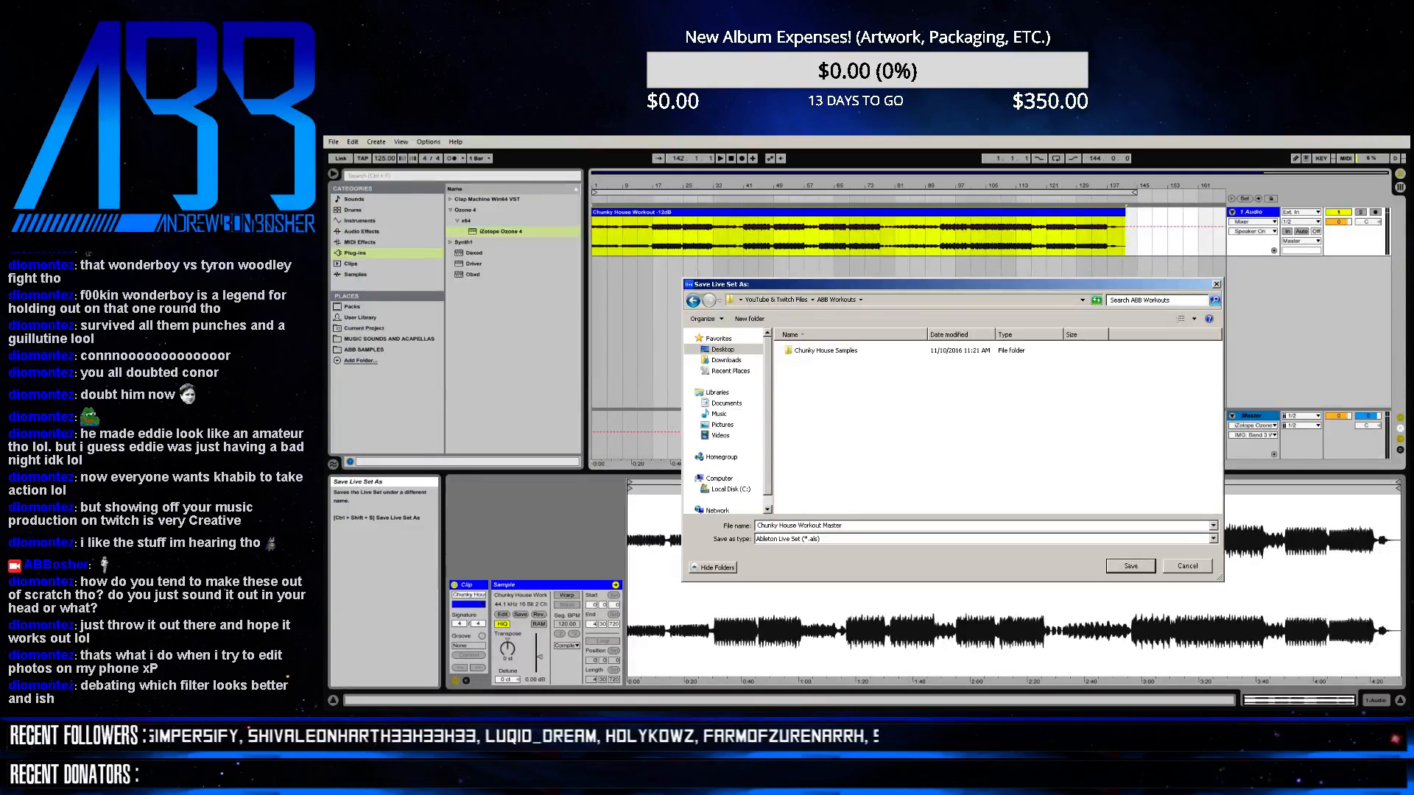
key(Return)
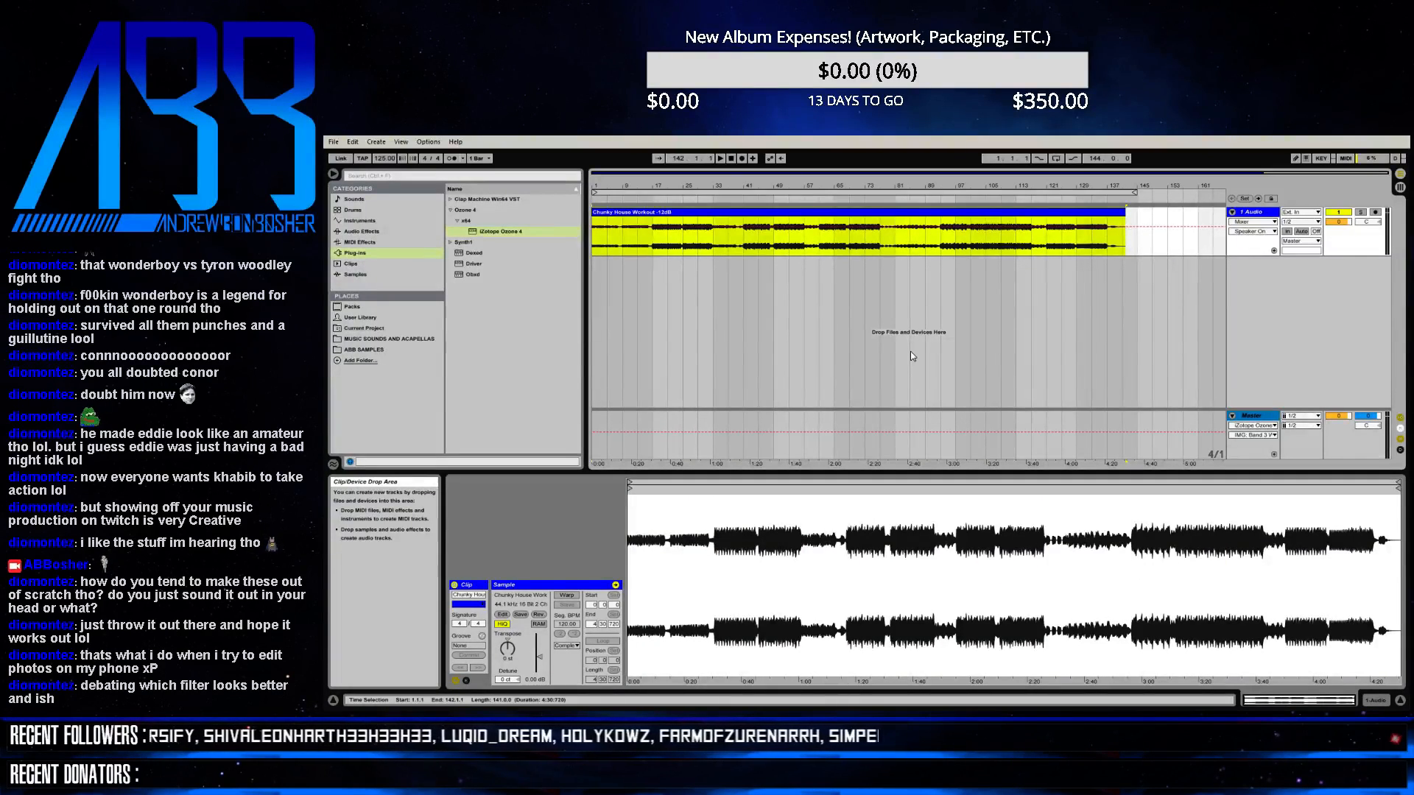
click(720, 298)
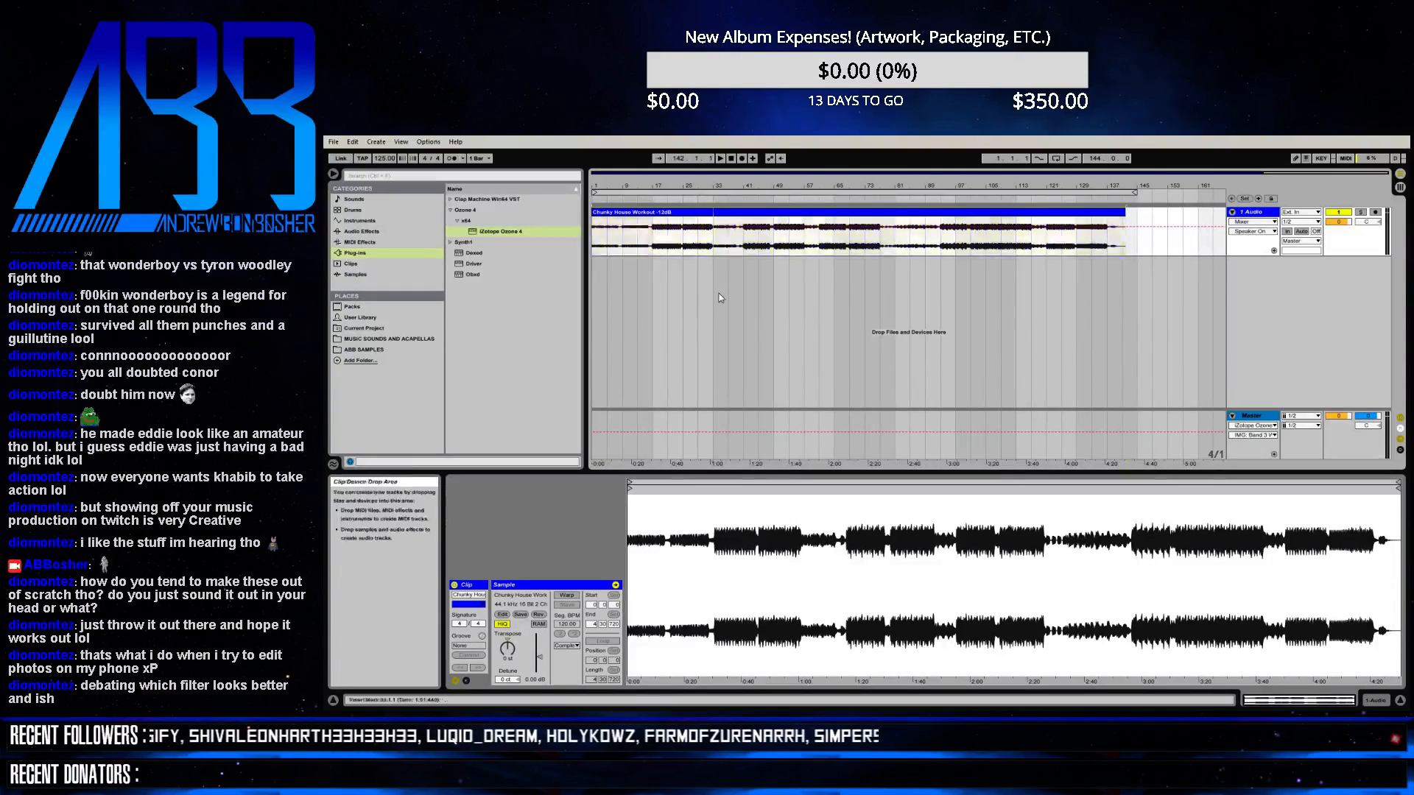
click(731, 159)
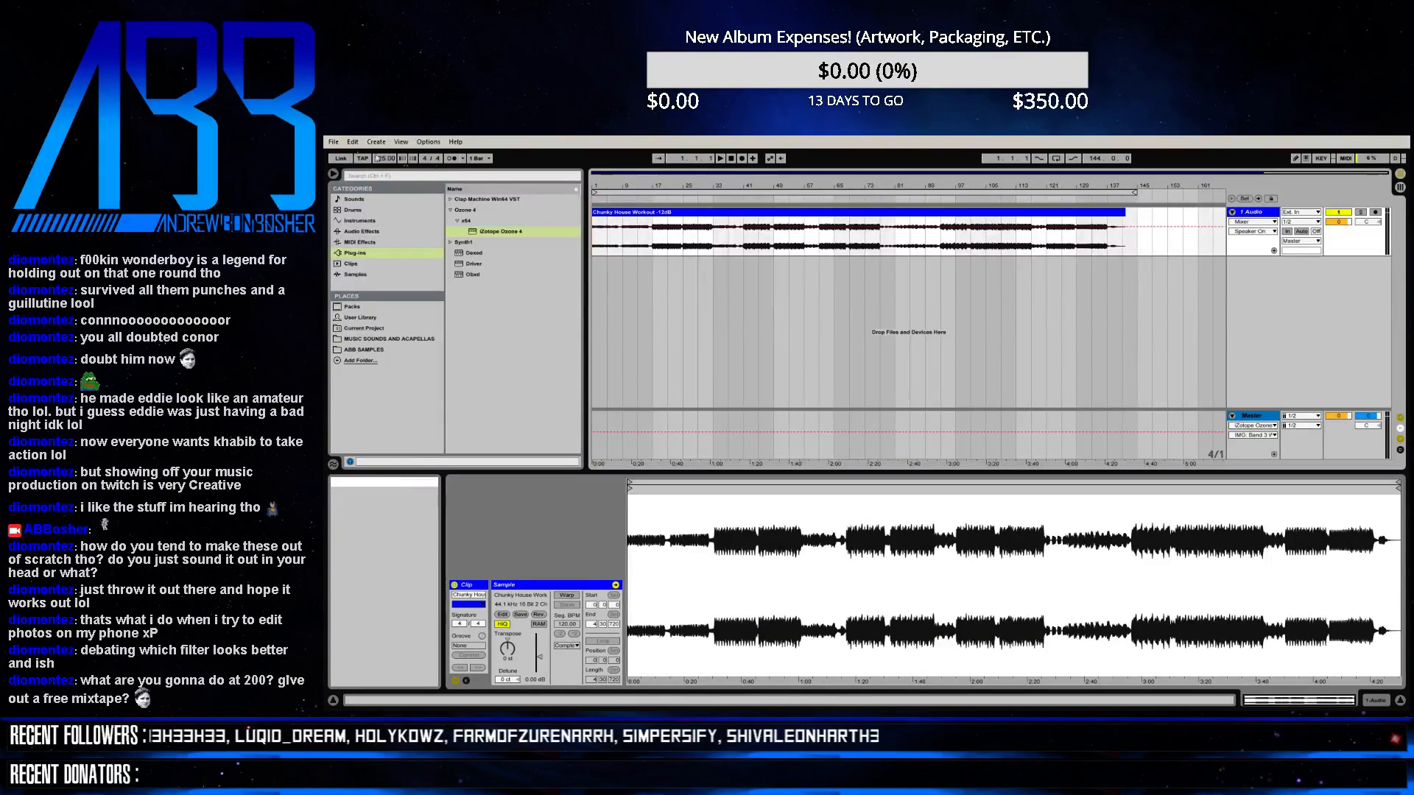
click(336, 142)
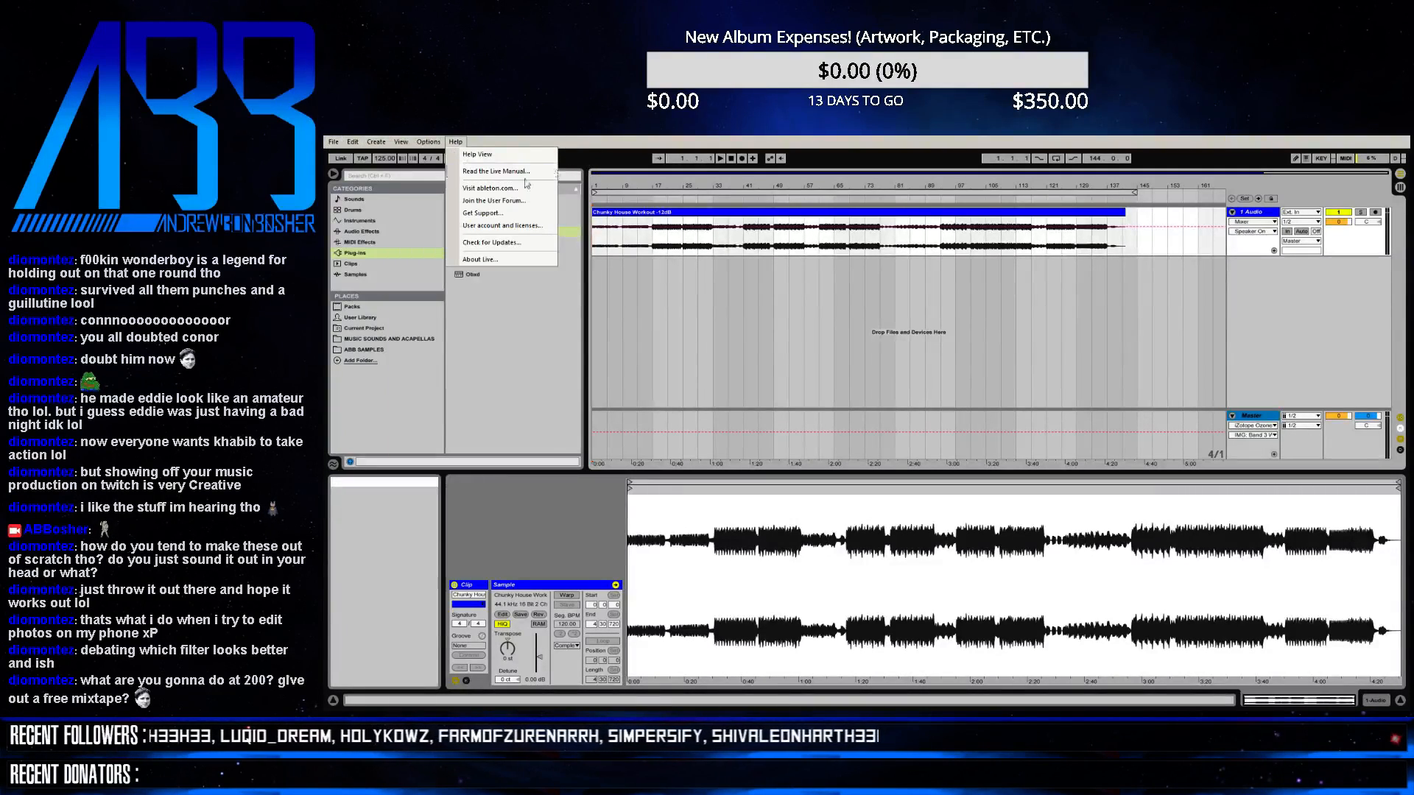
click(372, 297)
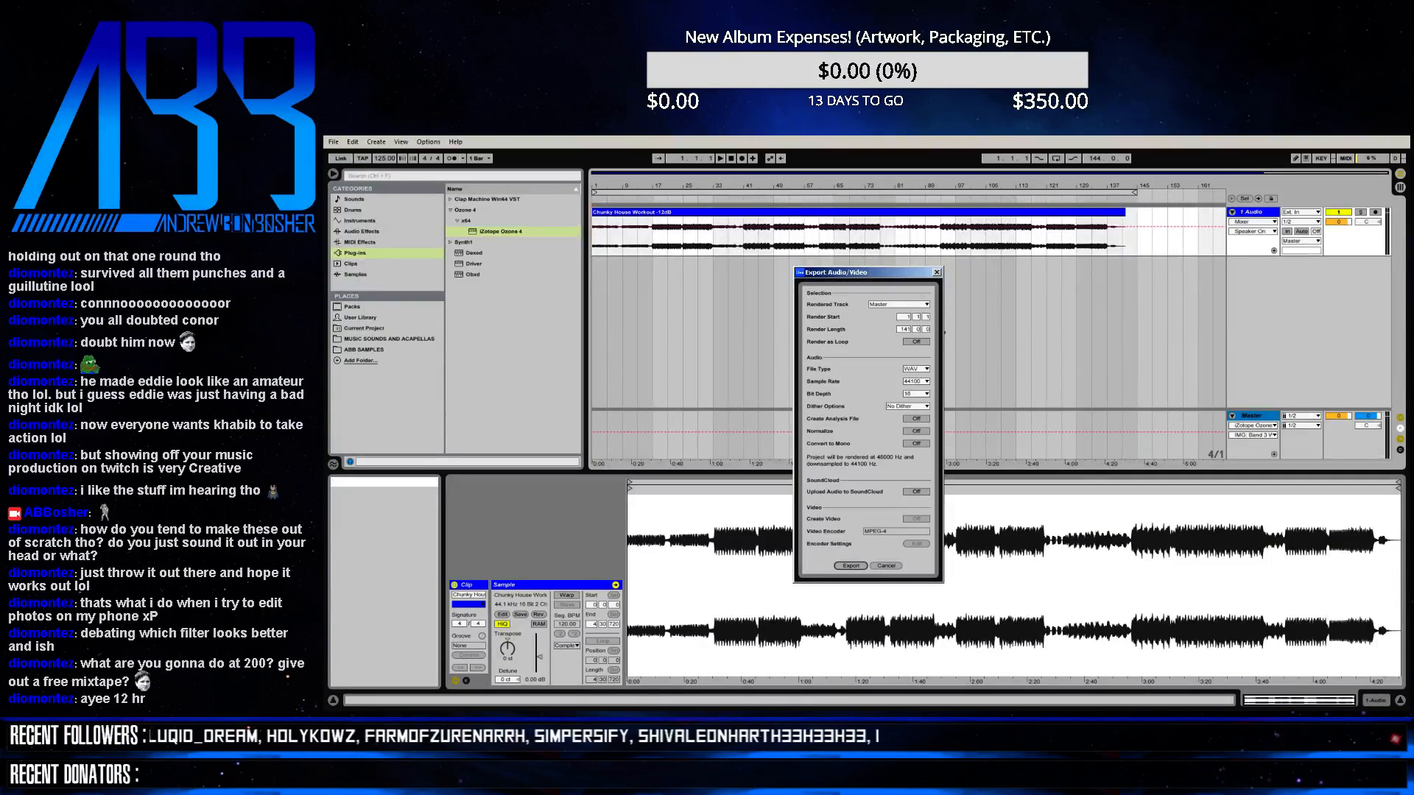
click(885, 566)
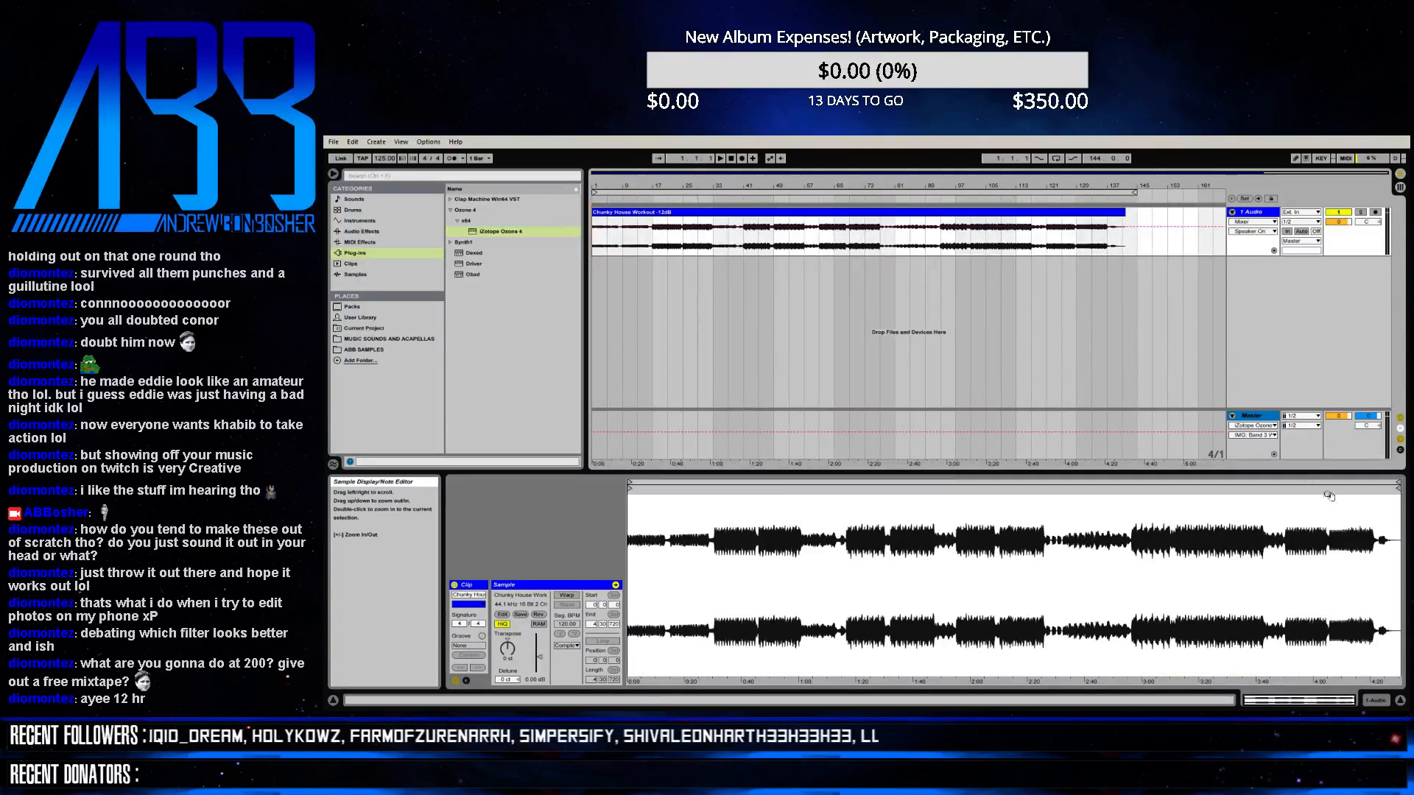
- Select the master track, start exporting the song as a WAV file and go to the ABB Workouts folder as destination
click(1252, 416)
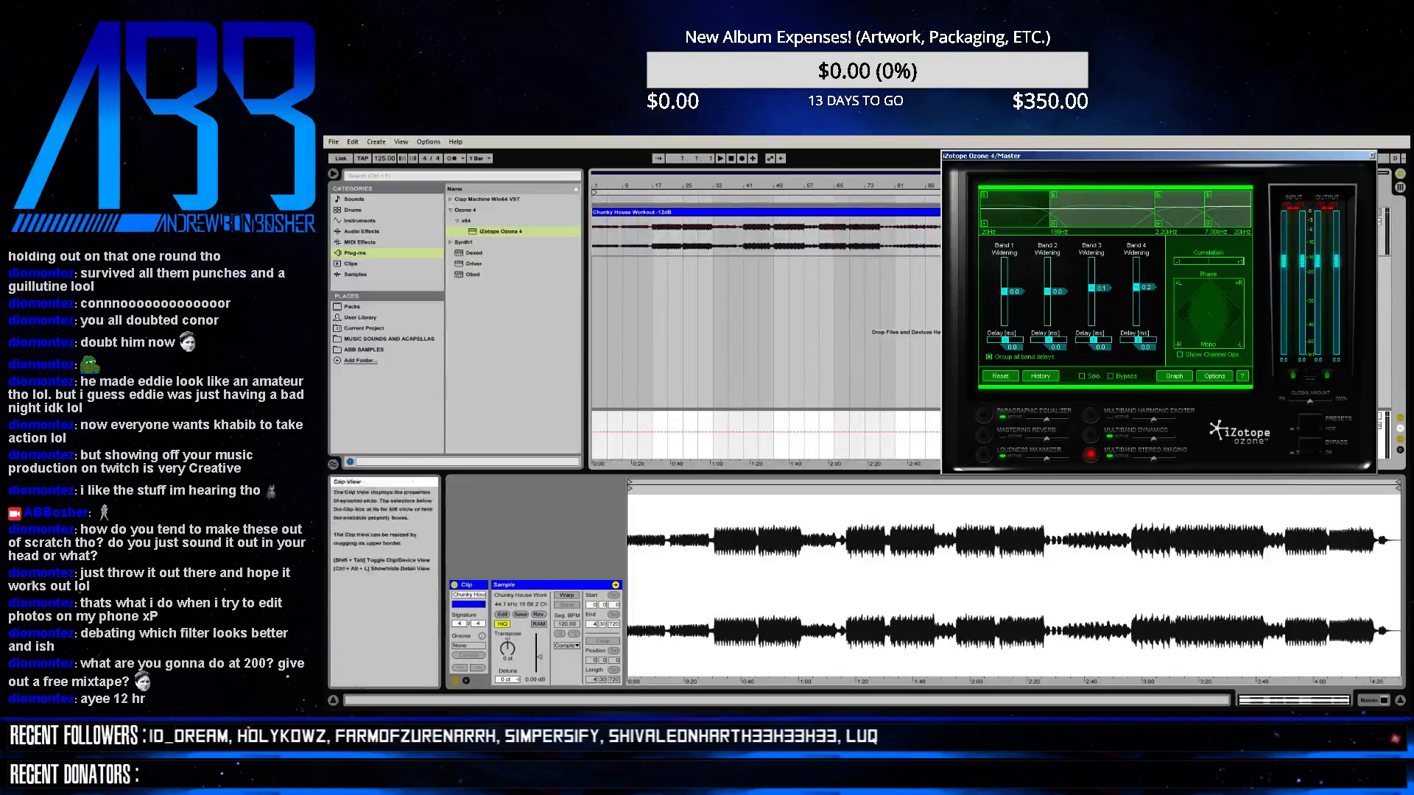
click(333, 141)
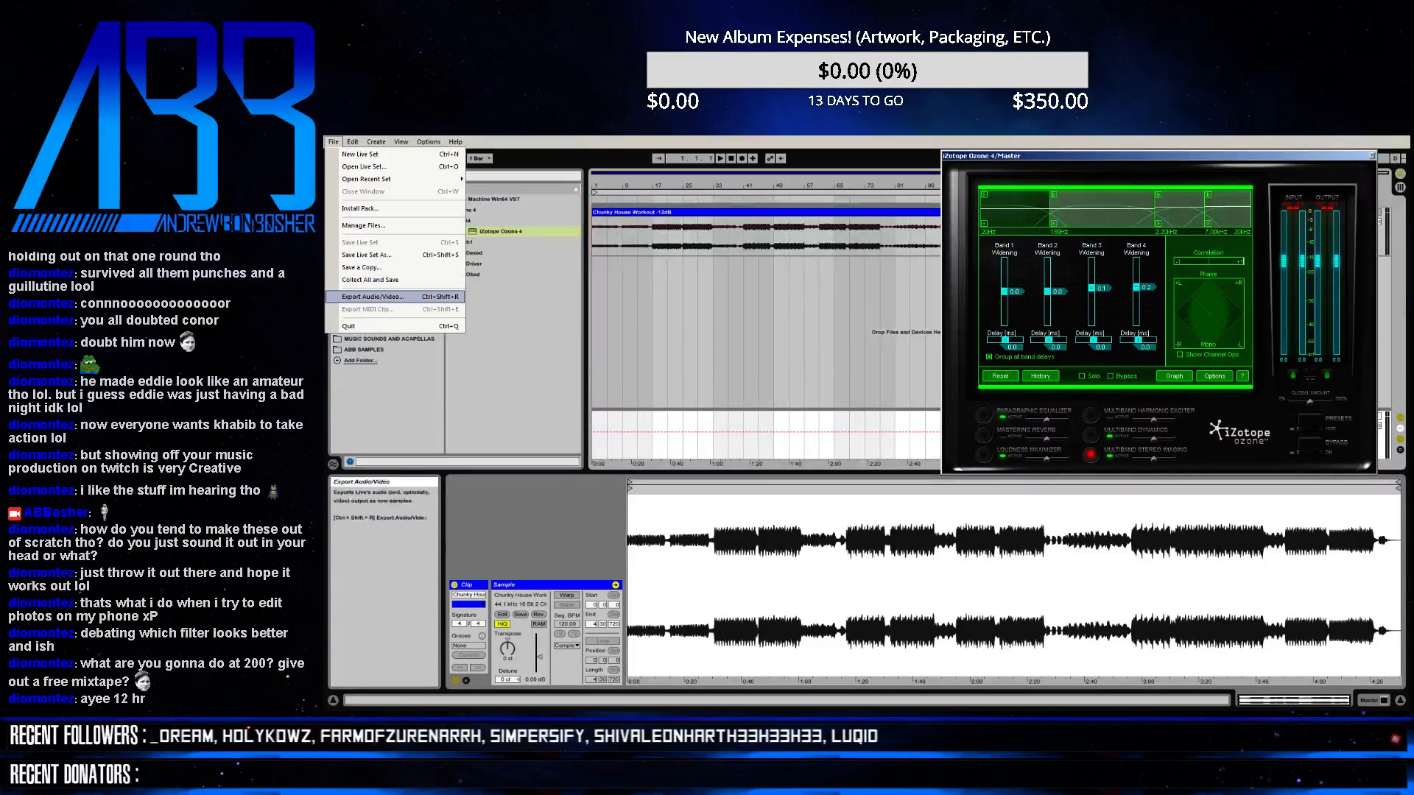
click(372, 296)
key(Return)
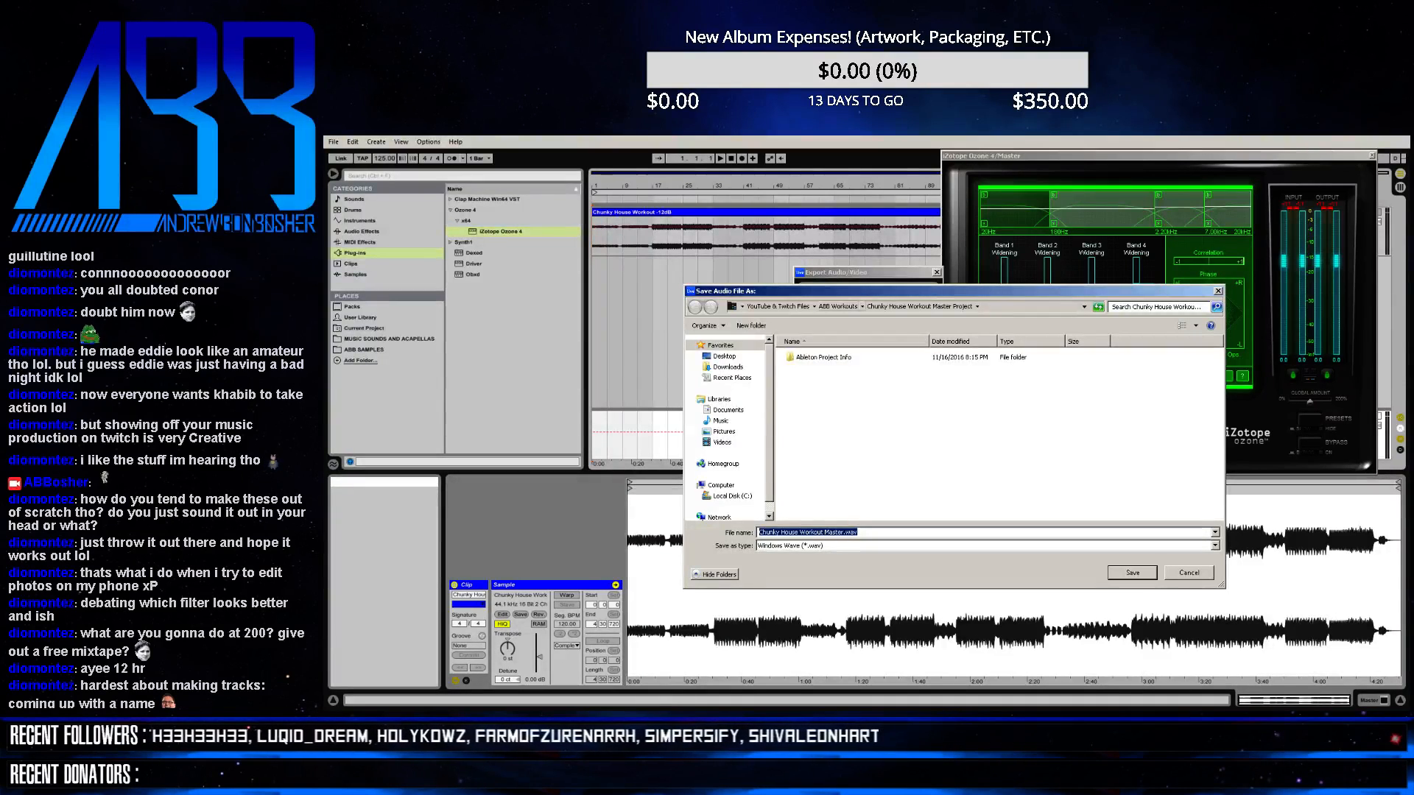
key(alt+Up)
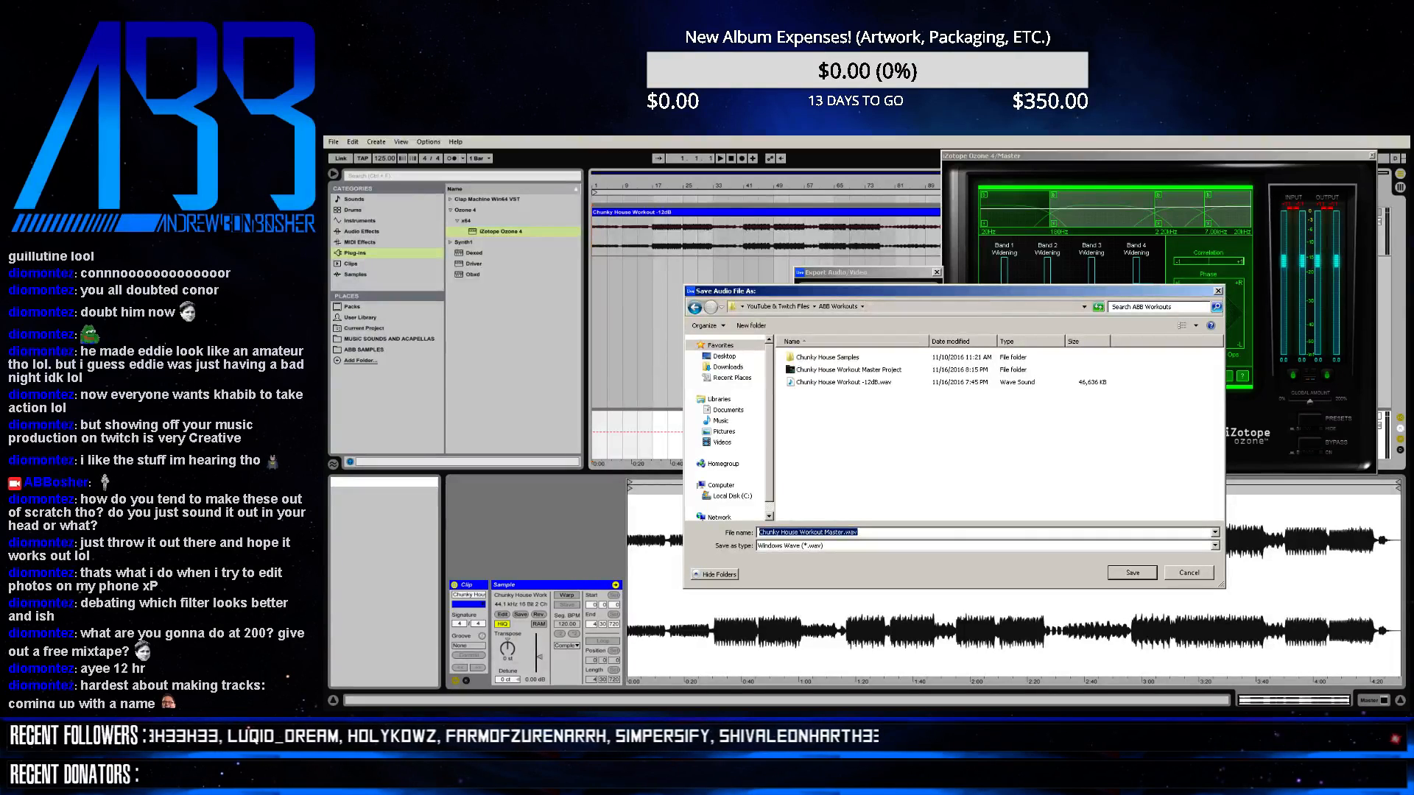
text(Andrew Bon Boisbge)
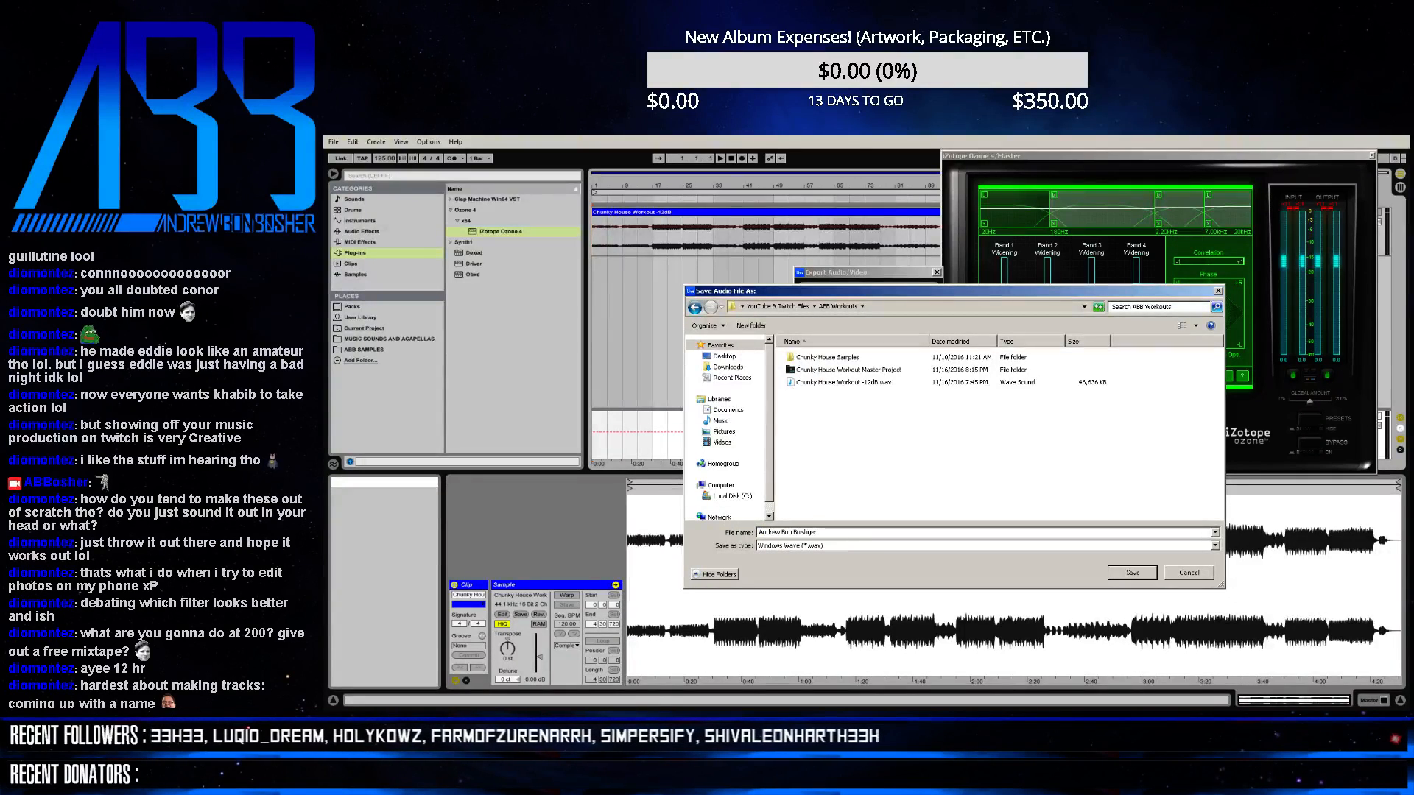
key(BackSpace)
key(BackSpace)
key(BackSpace)
text(sher -)
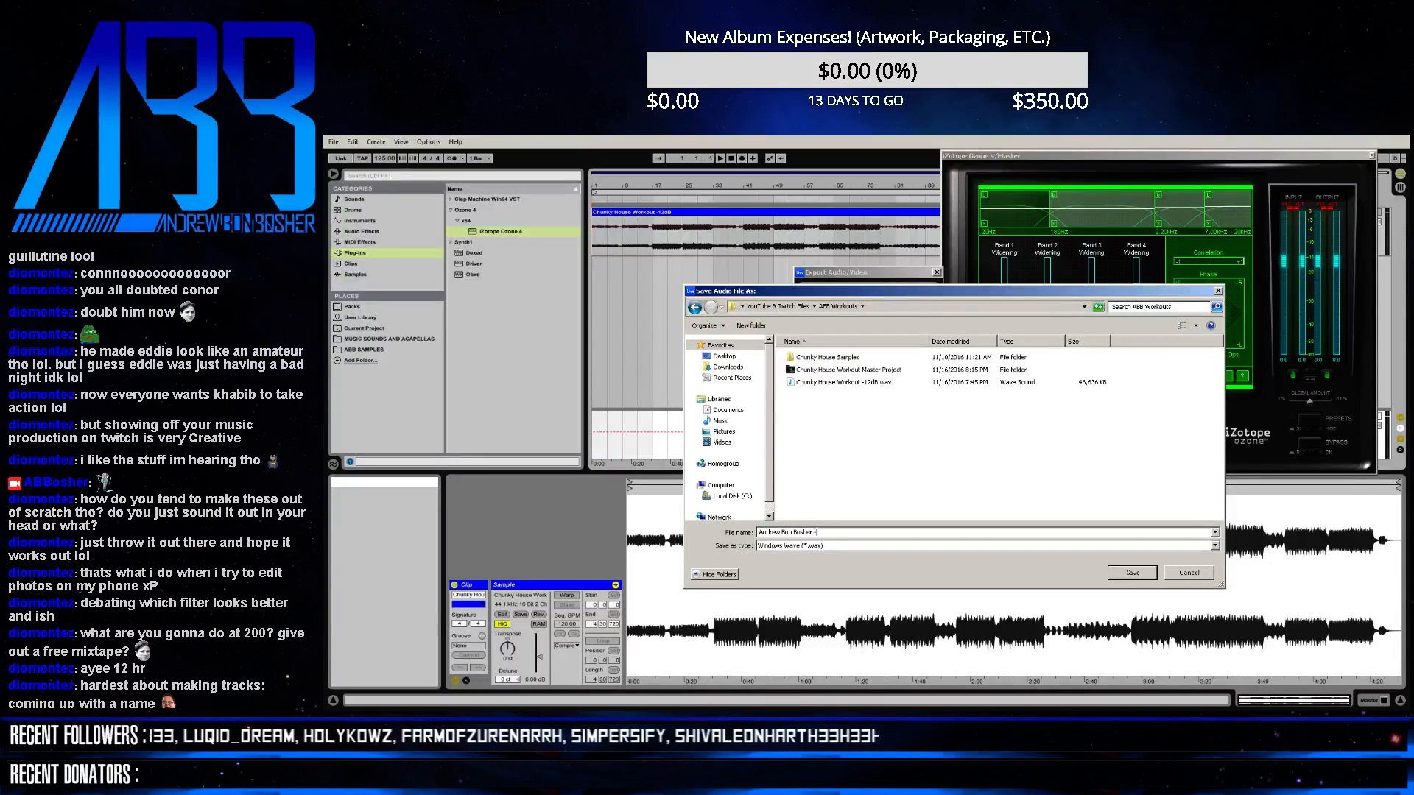
key(BackSpace)
key(BackSpace)
key(BackSpace)
key(BackSpace)
key(BackSpace)
key(BackSpace)
key(BackSpace)
key(BackSpace)
key(BackSpace)
key(BackSpace)
key(BackSpace)
key(BackSpace)
key(BackSpace)
key(BackSpace)
key(BackSpace)
key(BackSpace)
key(BackSpace)
key(BackSpace)
key(BackSpace)
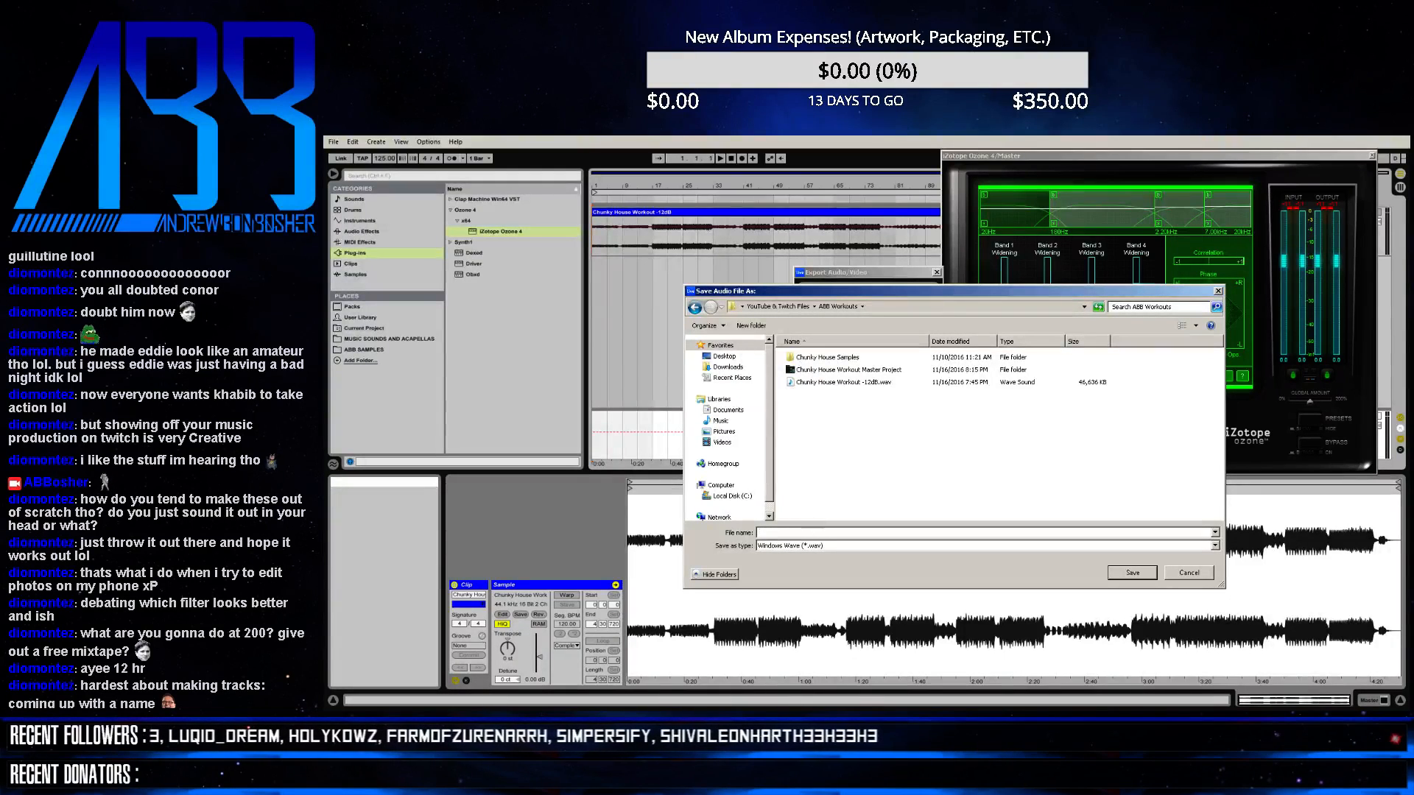
- Name the exported file with the artist's name followed by "- Knuckles' Design (Original Mix)" and render it as a WAV file
text(Andrew Bon Bosher)
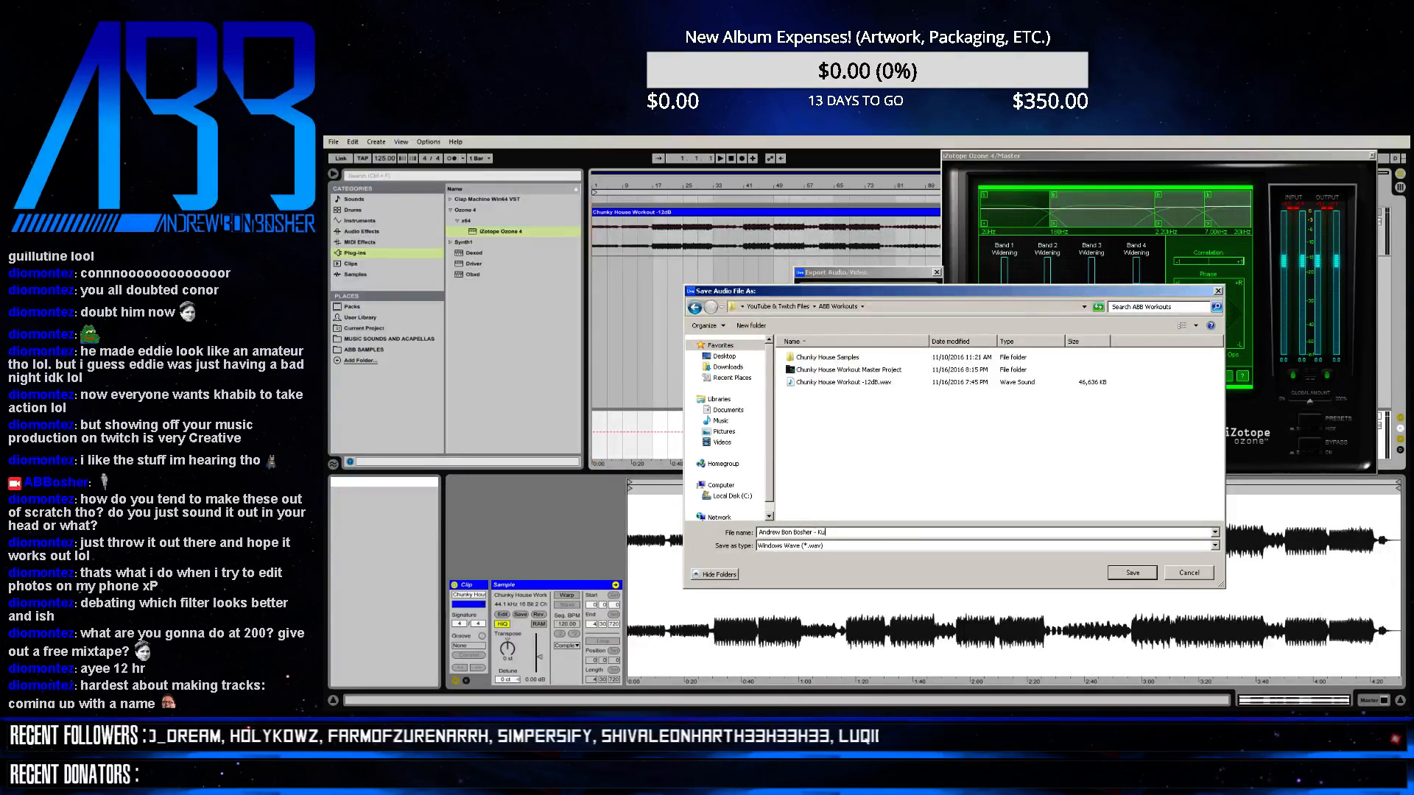
text(- Ku)
key(BackSpace)
text(nuc)
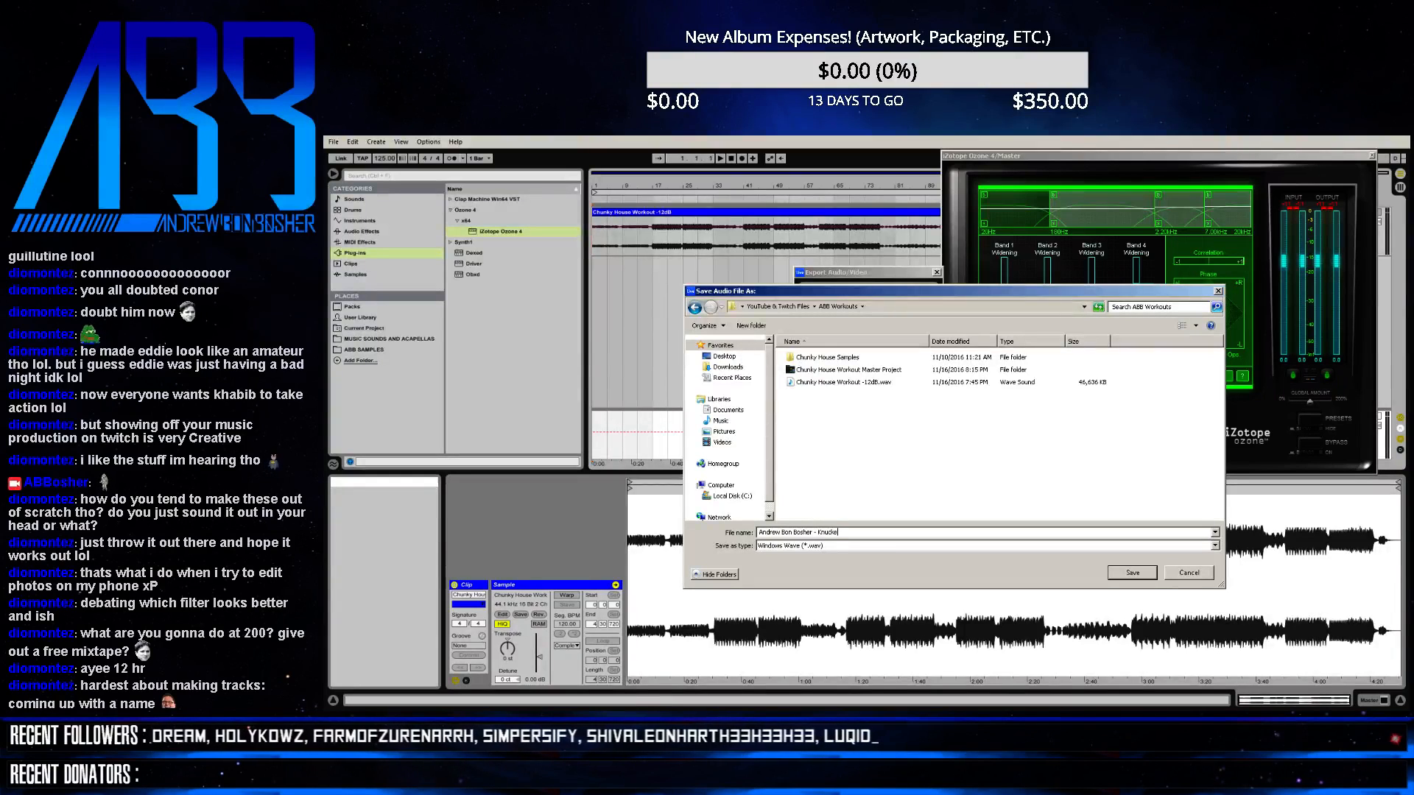
text(ke)
key(BackSpace)
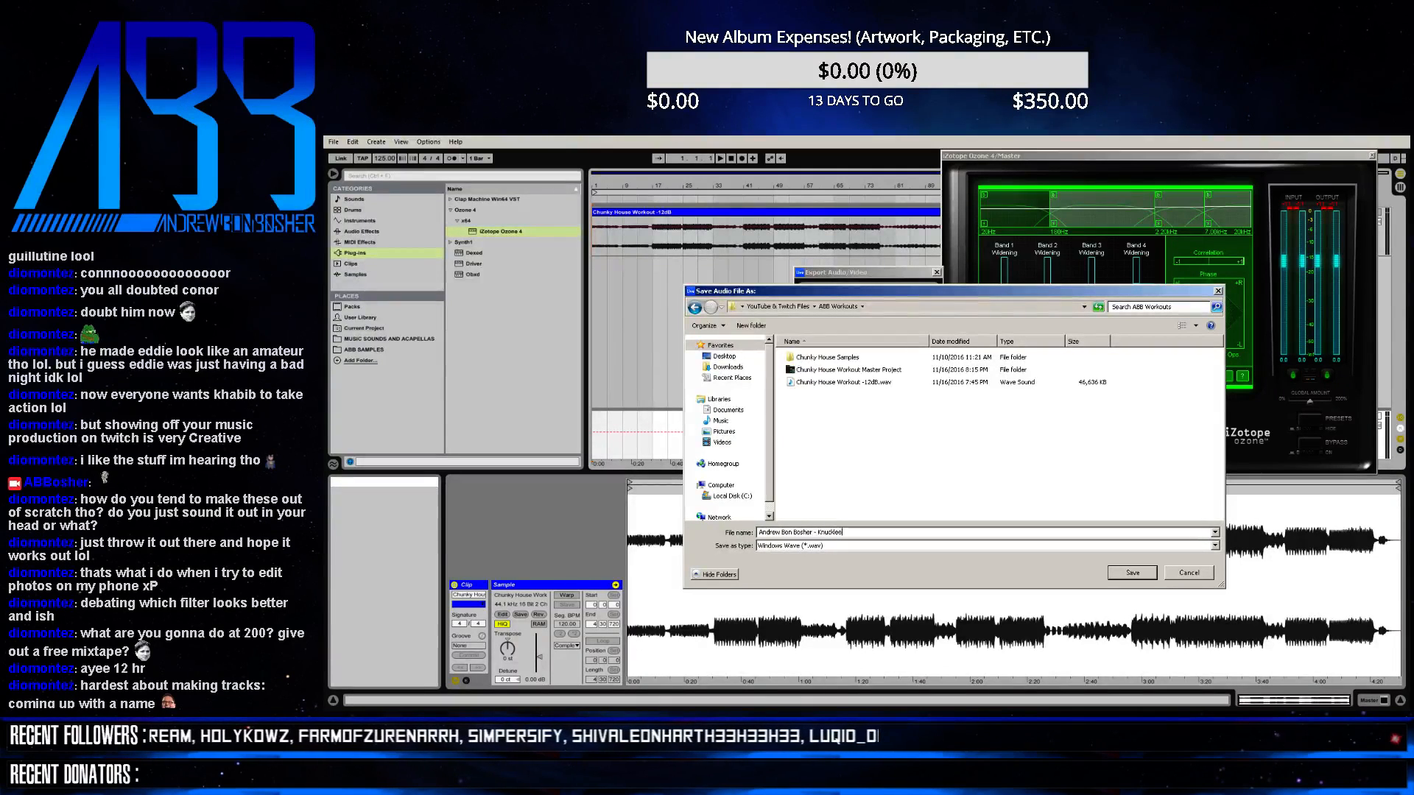
text(les' )
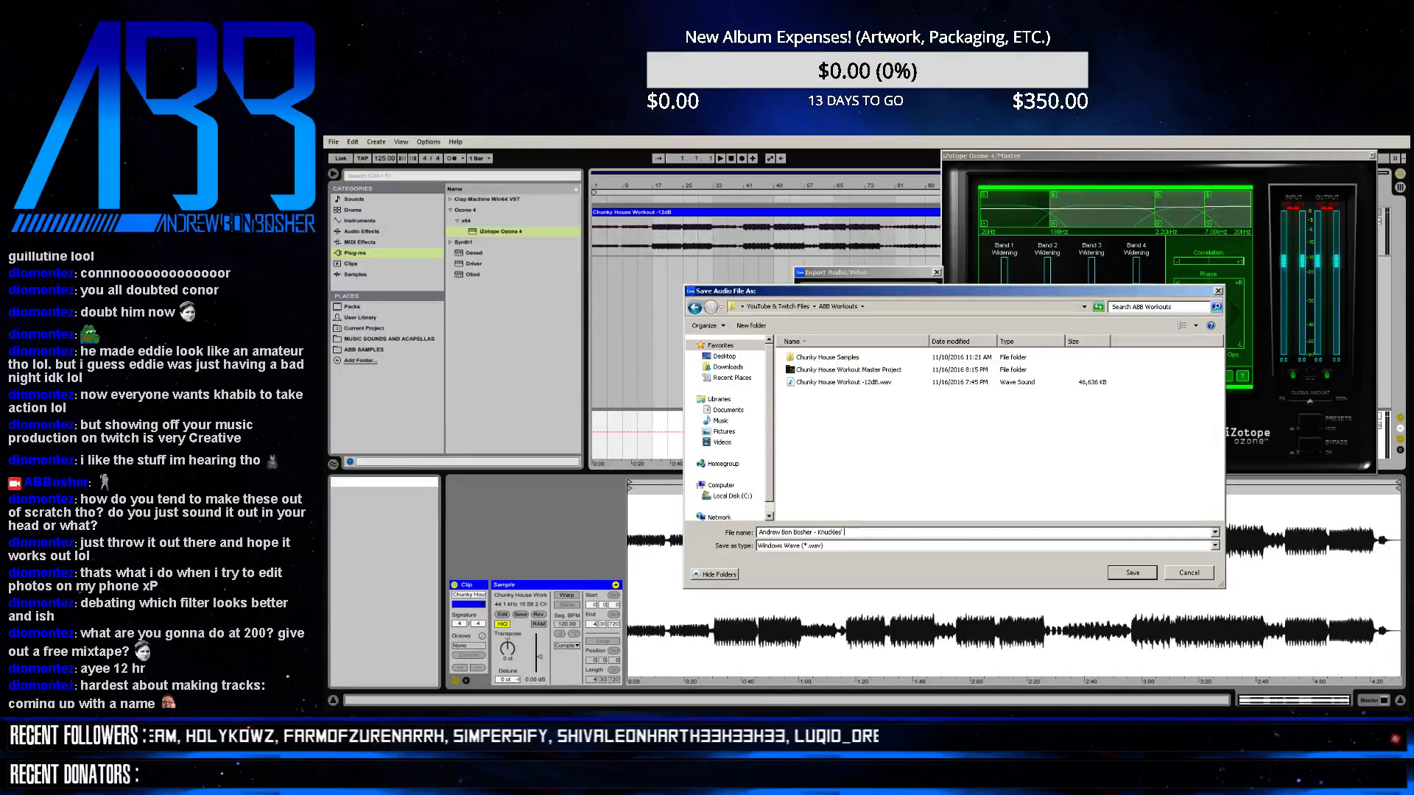
text(Design ()
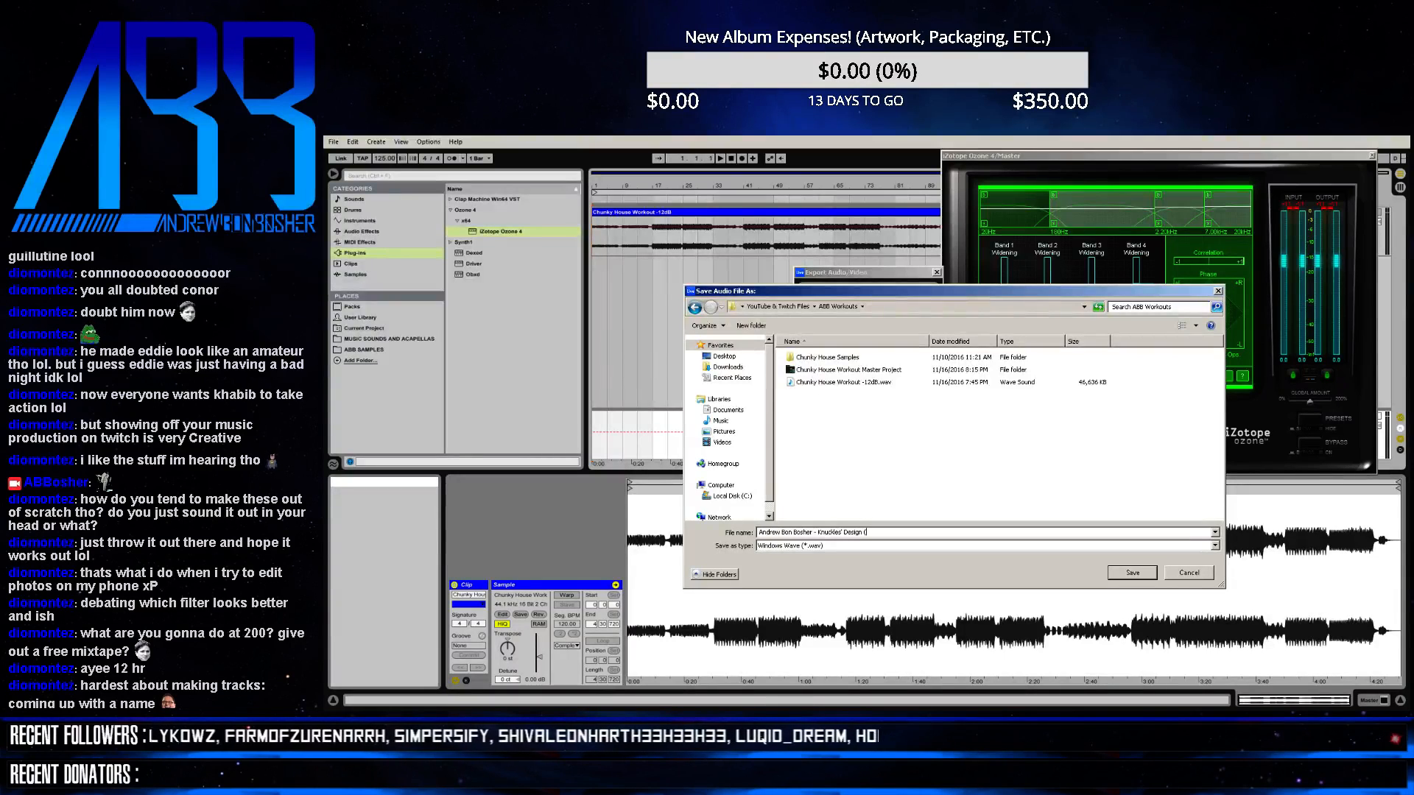
text(ginal Mix))
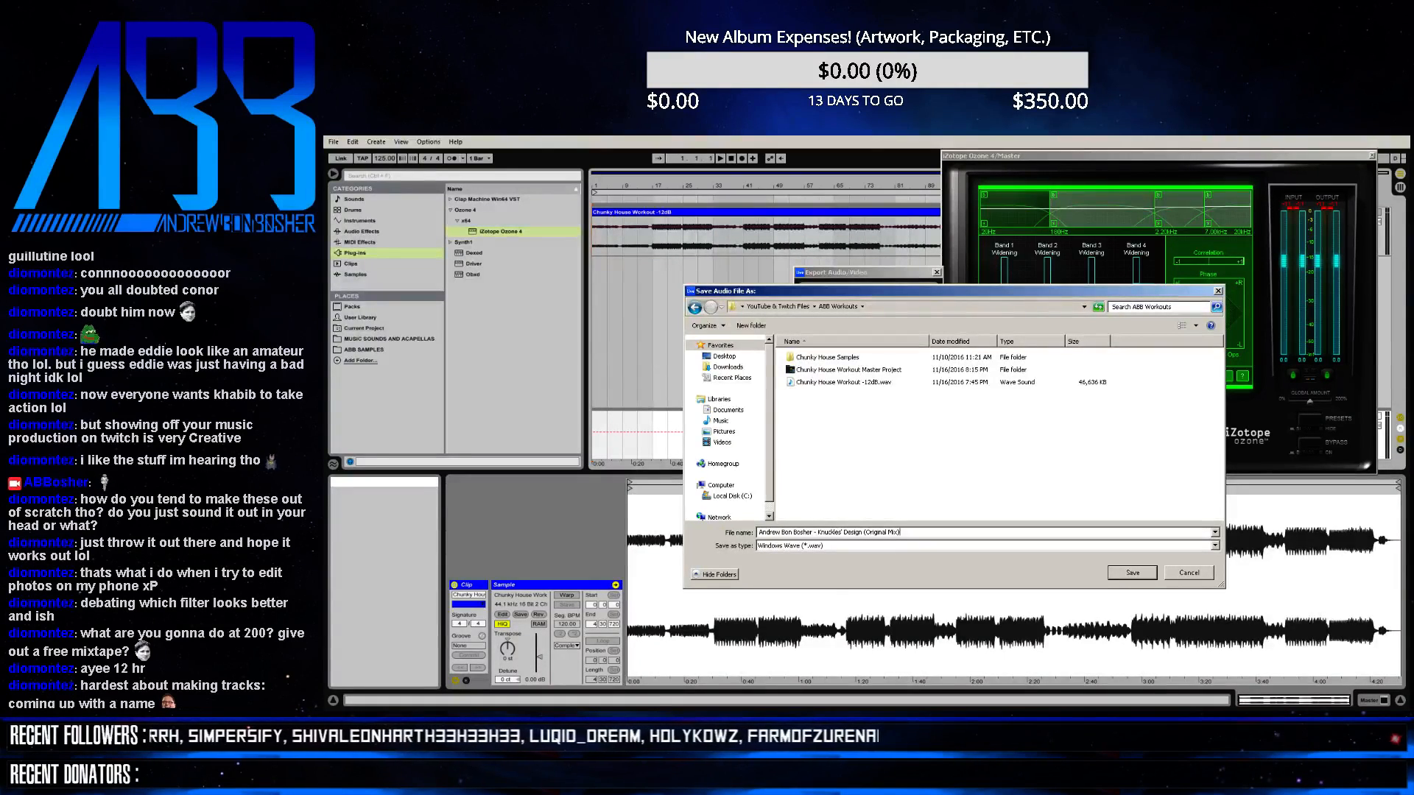
key(Return)
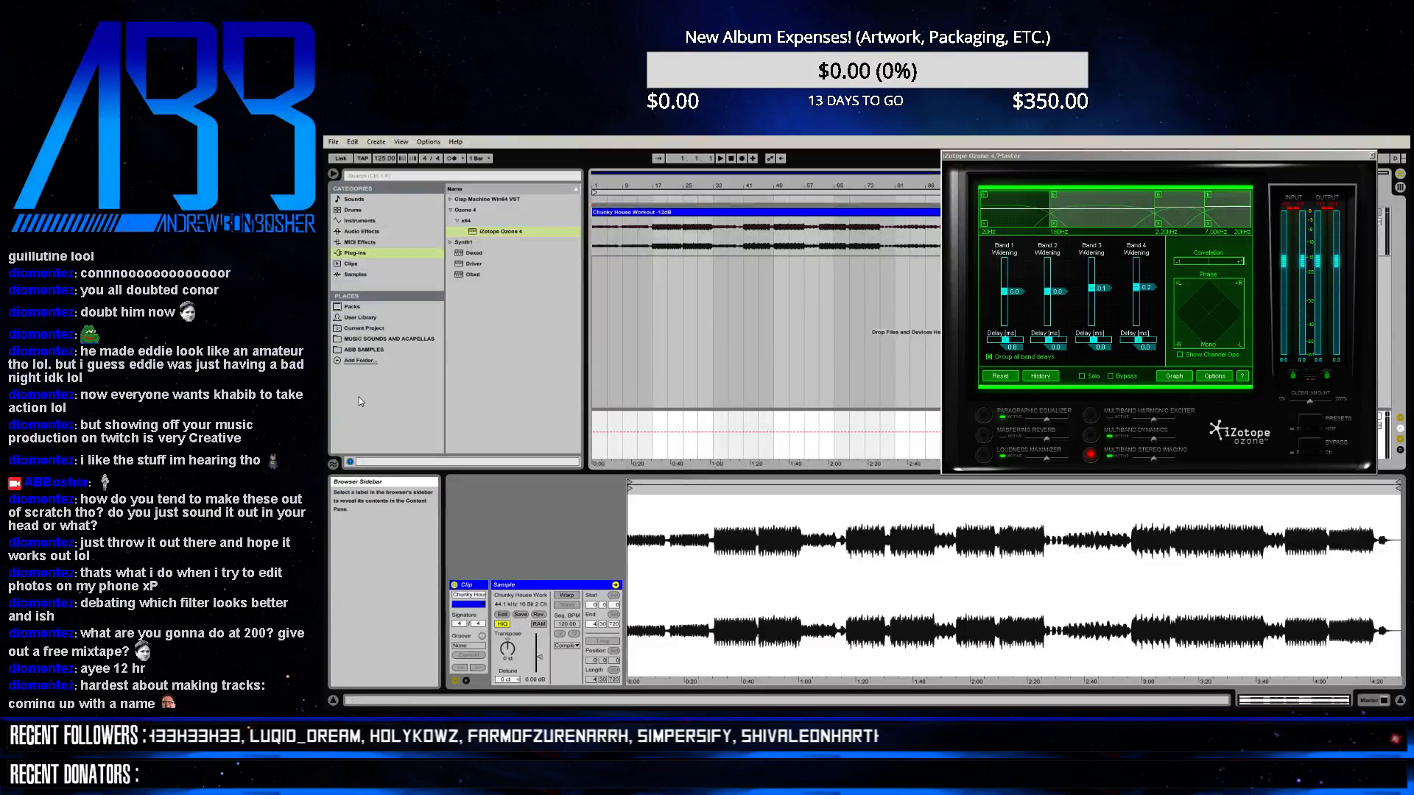
- Create a new Live Set and delete its MIDI track
click(334, 142)
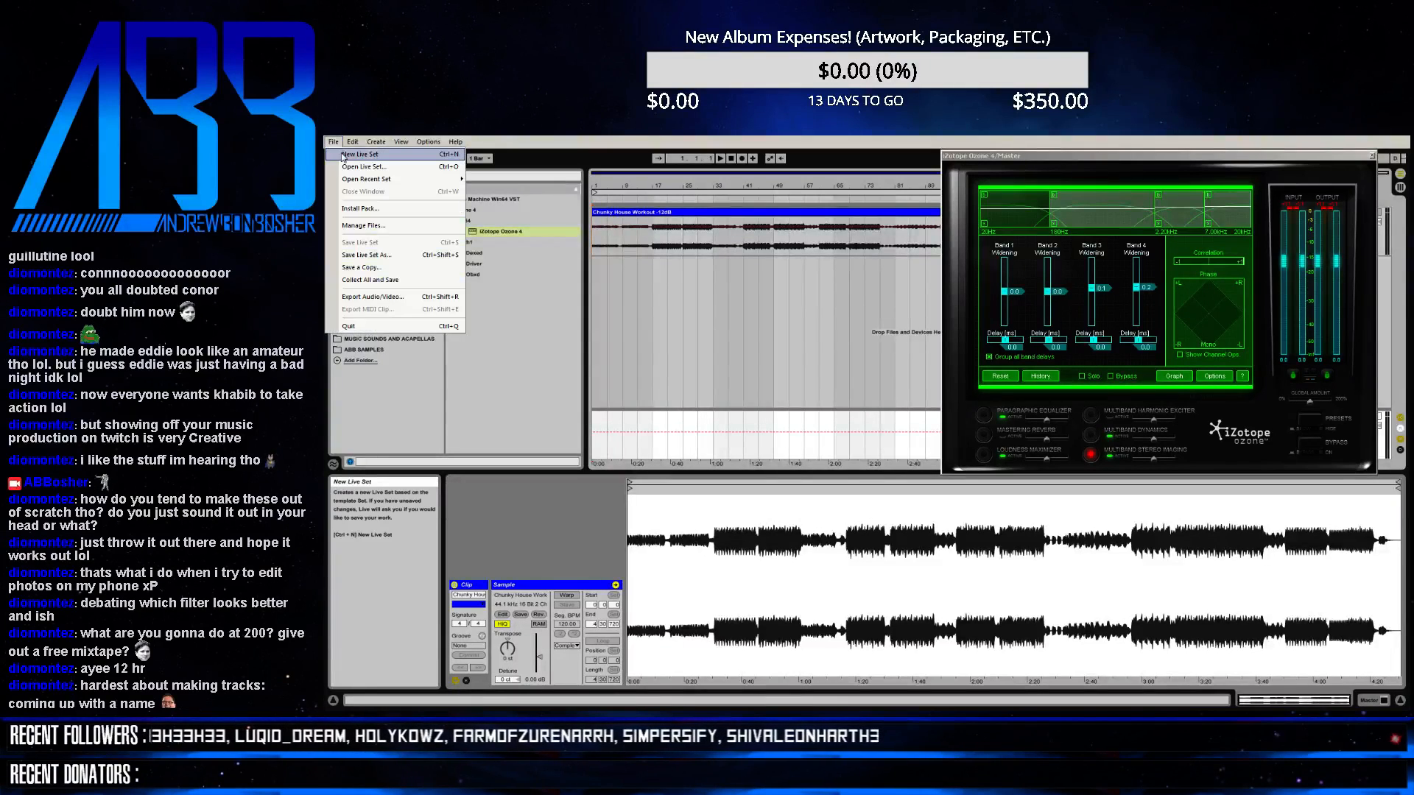
click(343, 155)
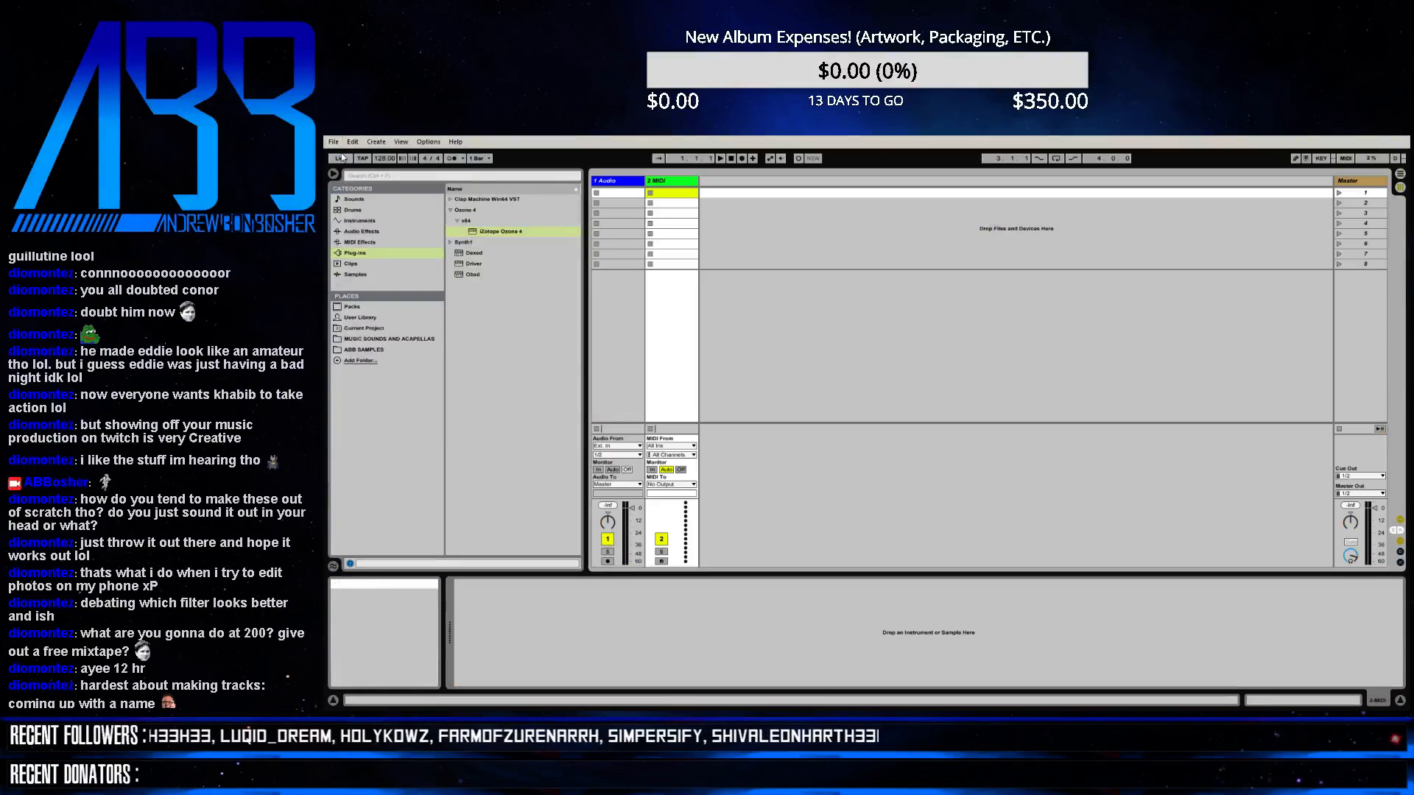
right_click(660, 181)
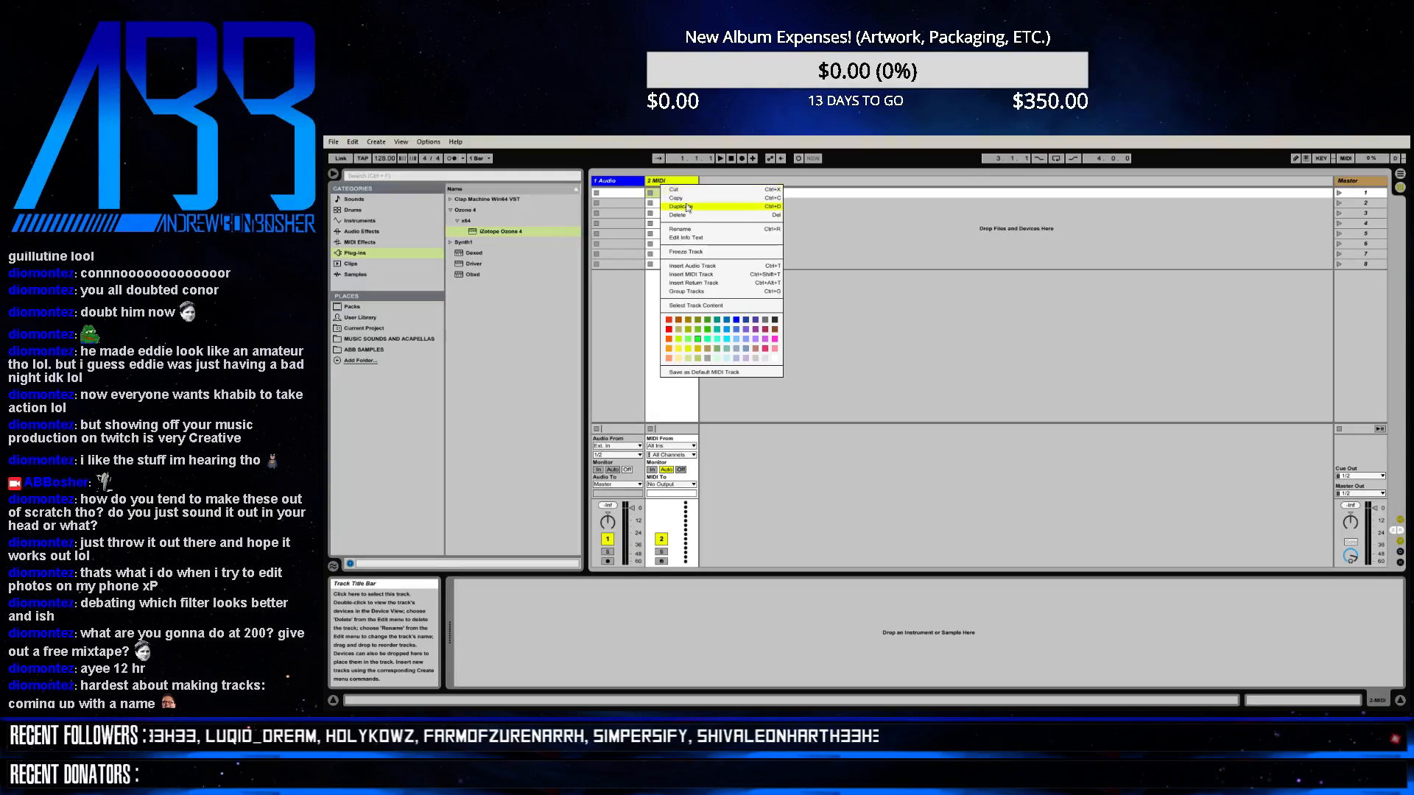
click(690, 217)
key(alt+Tab)
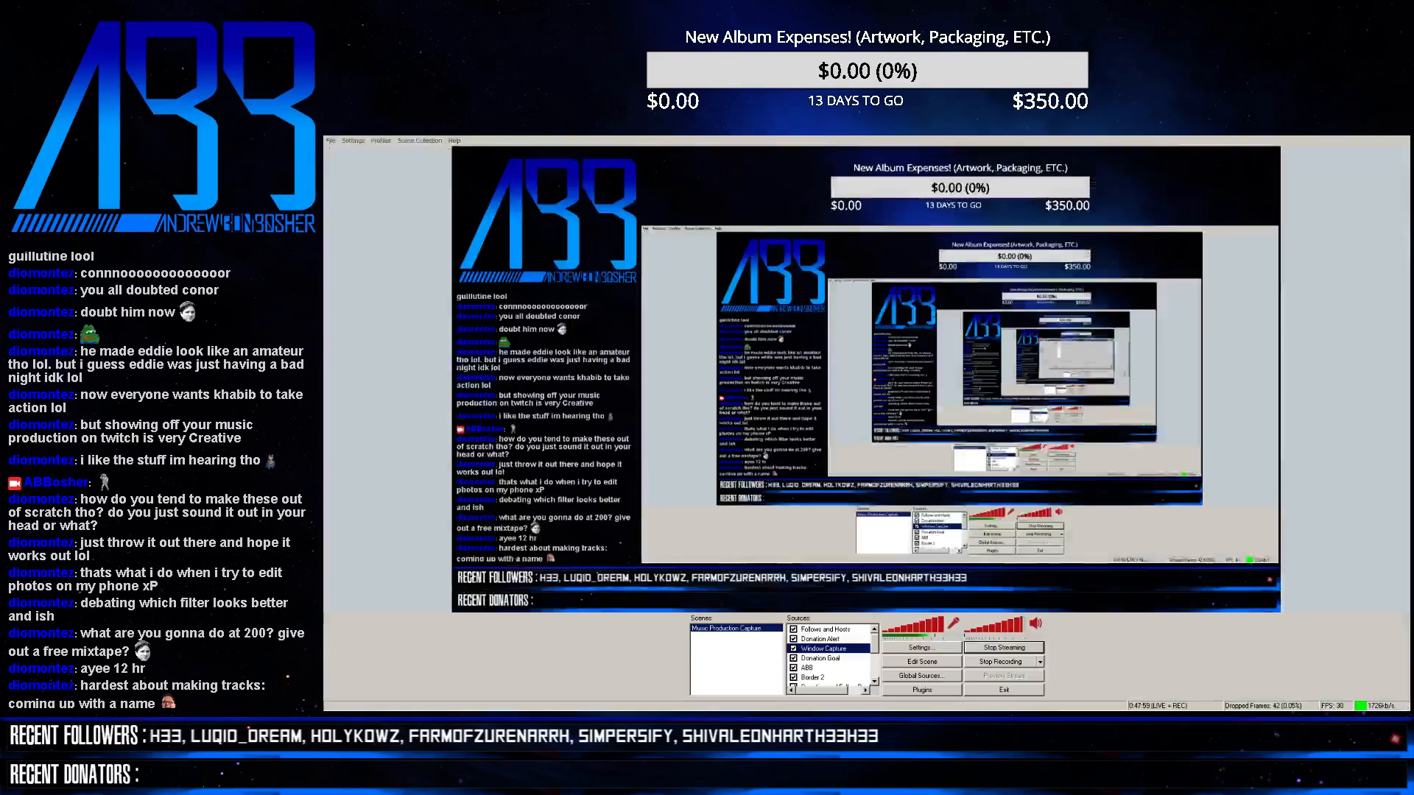
key(alt+Tab)
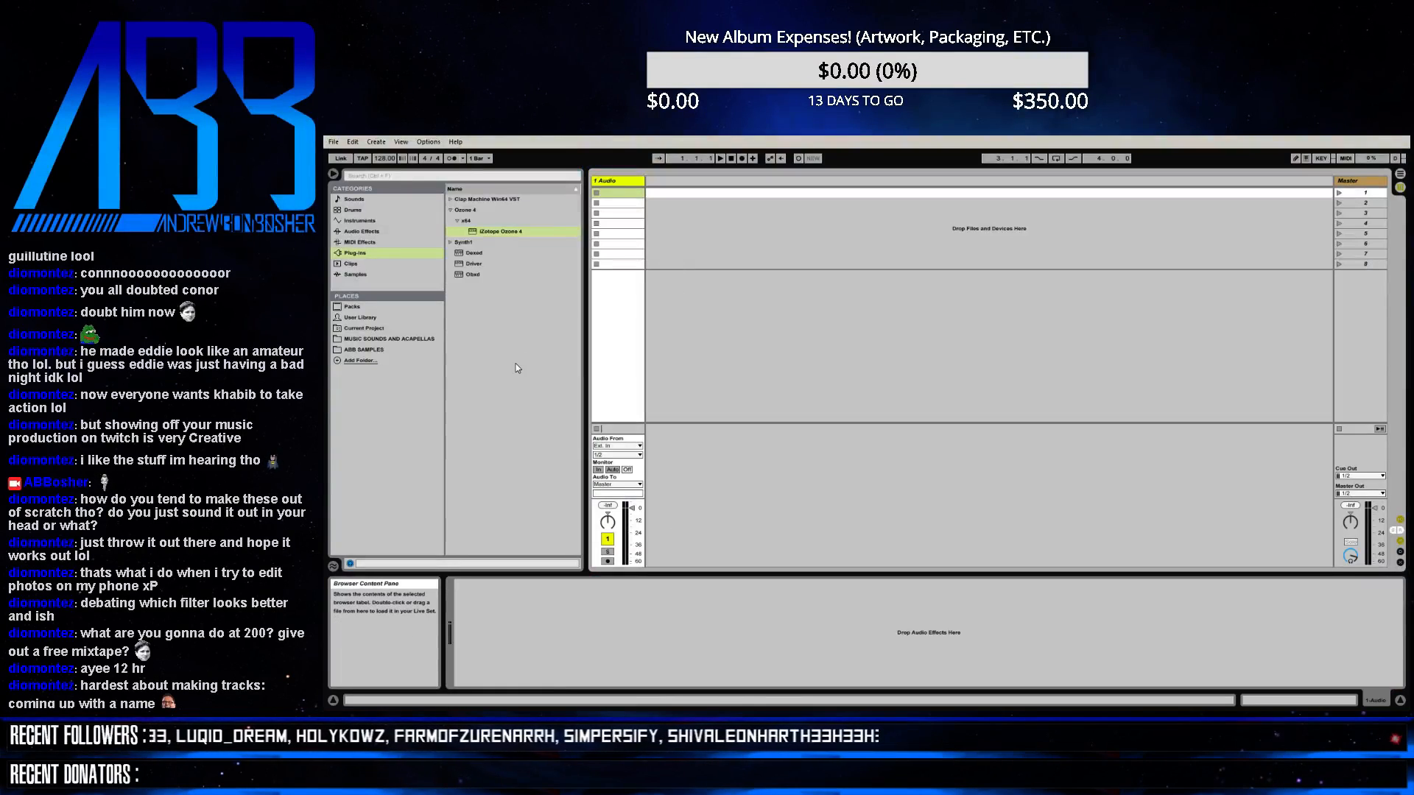
- Search the computer for "knuckles' design" and dismiss the search
key(super)
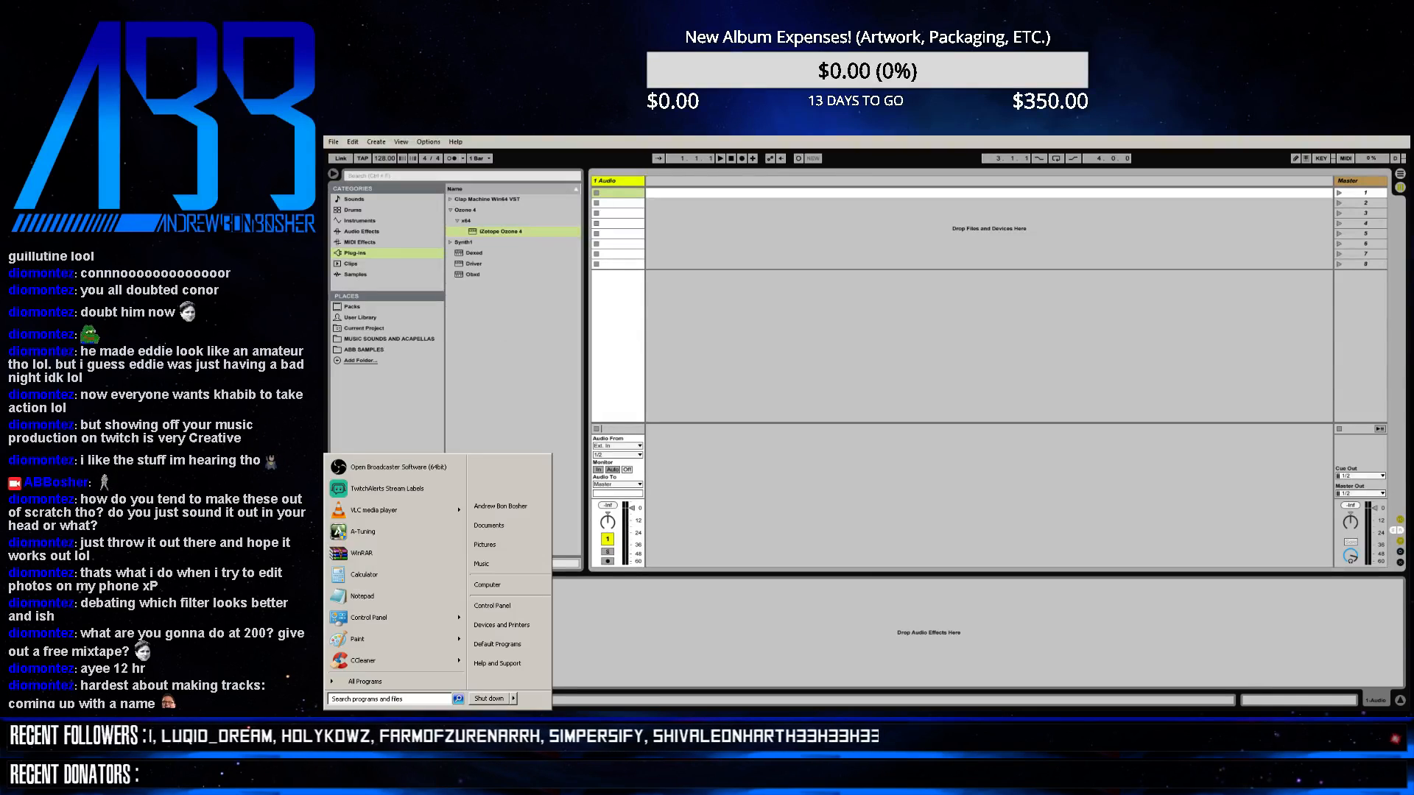
text(knuckle)
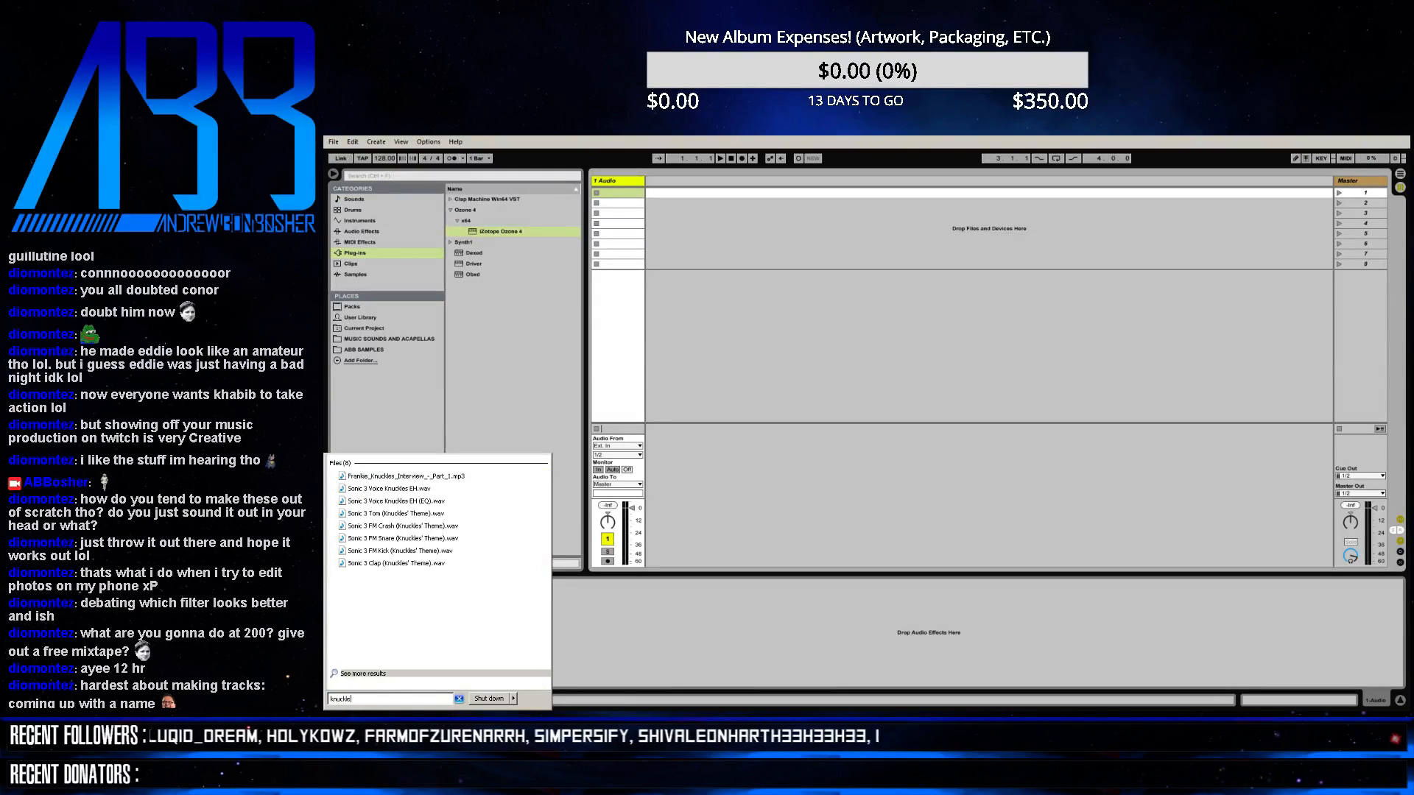
text(s)
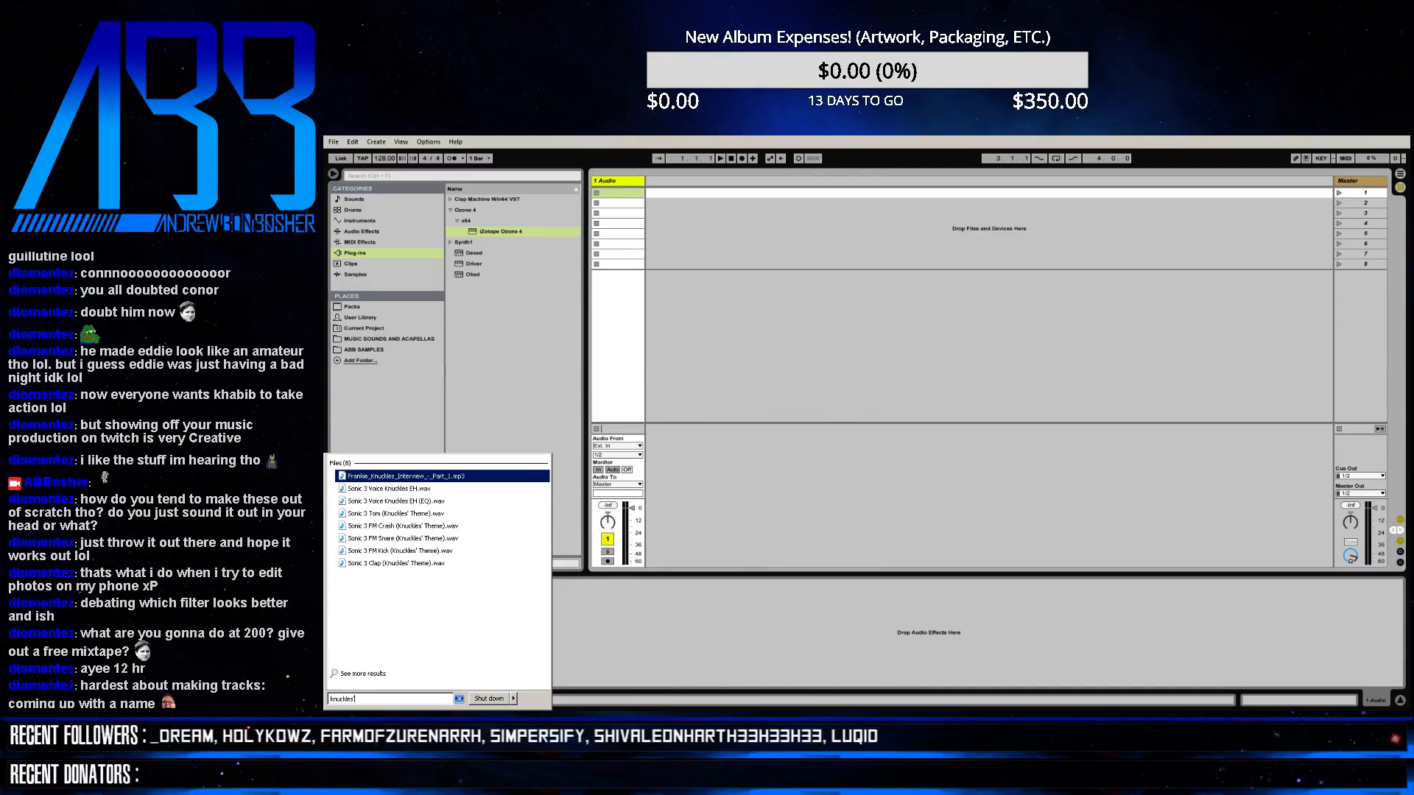
text(' de)
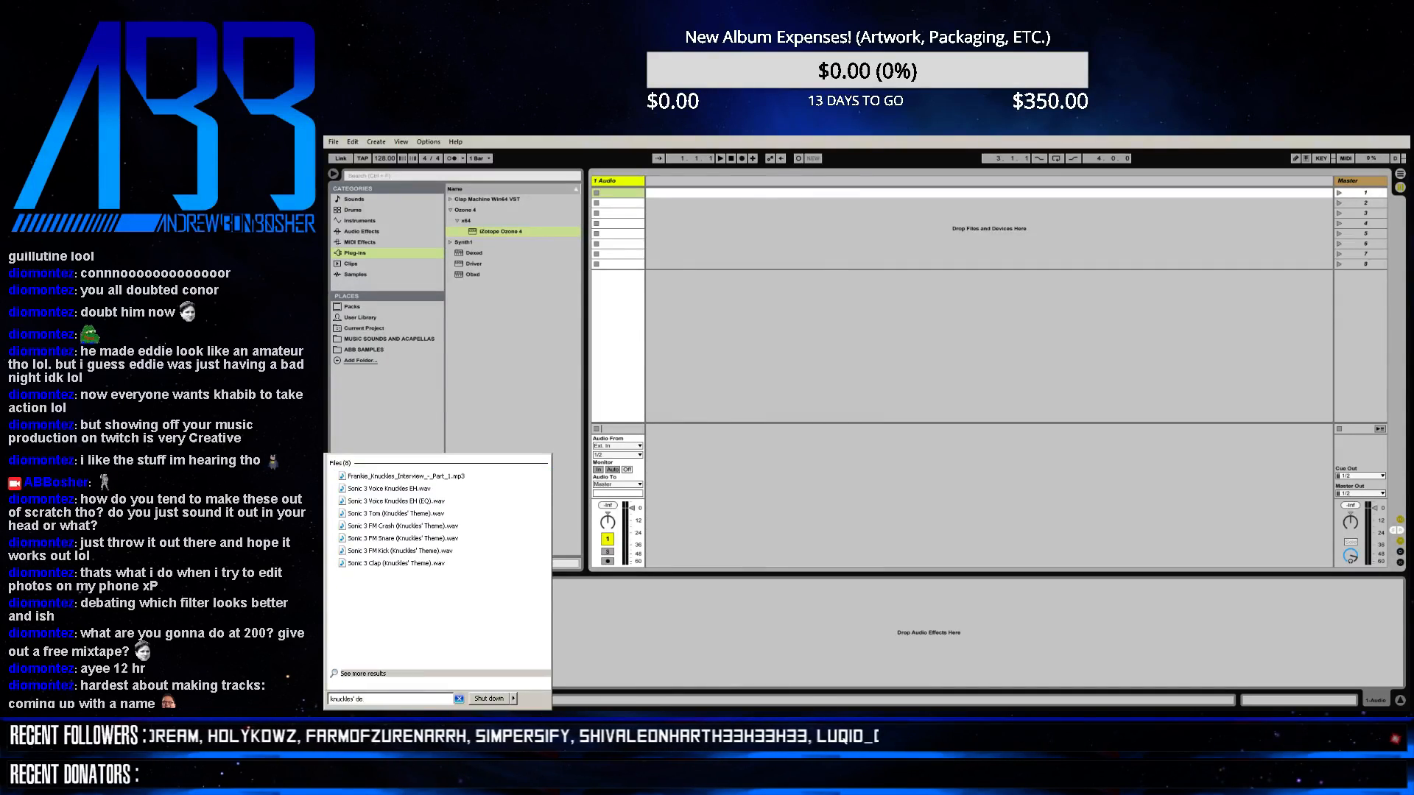
text(sign)
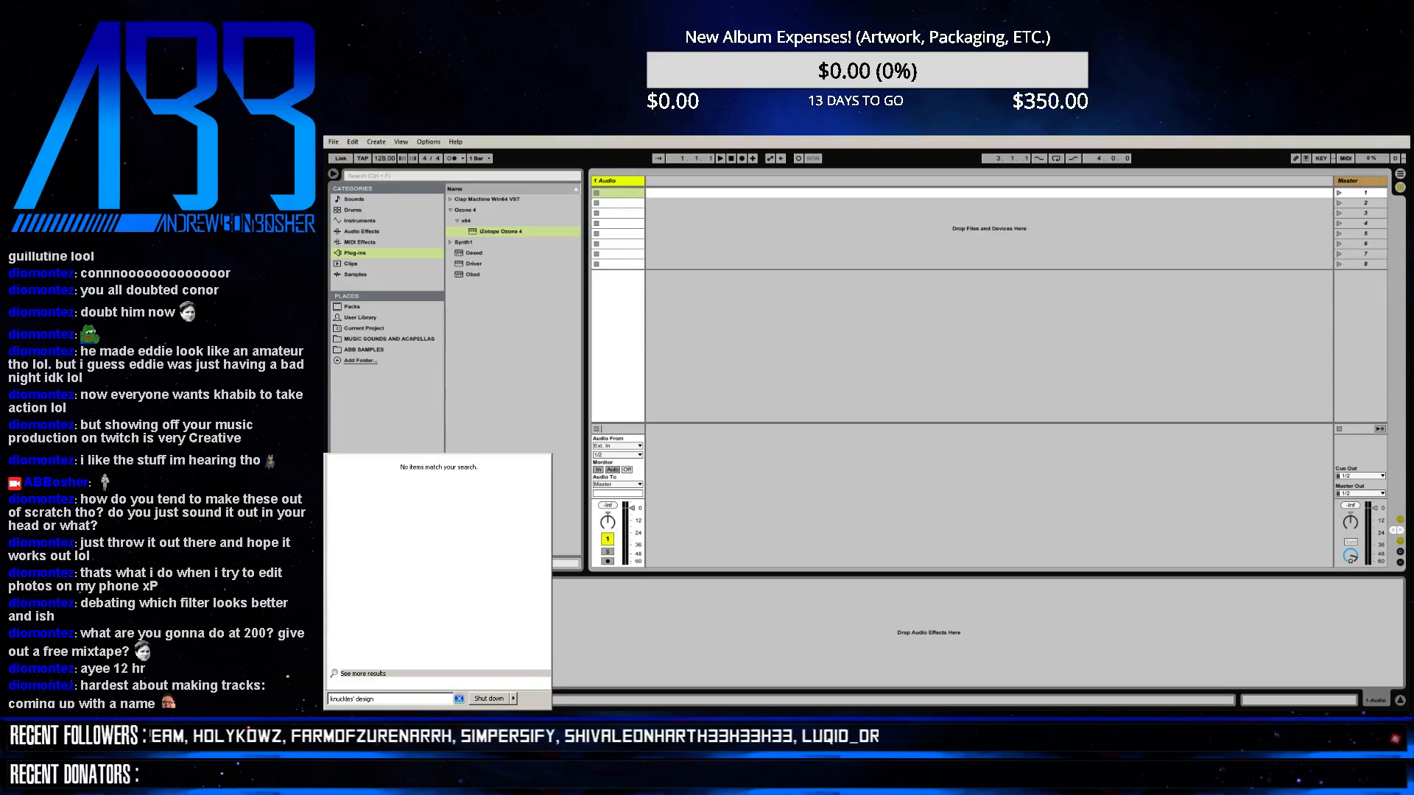
key(Escape)
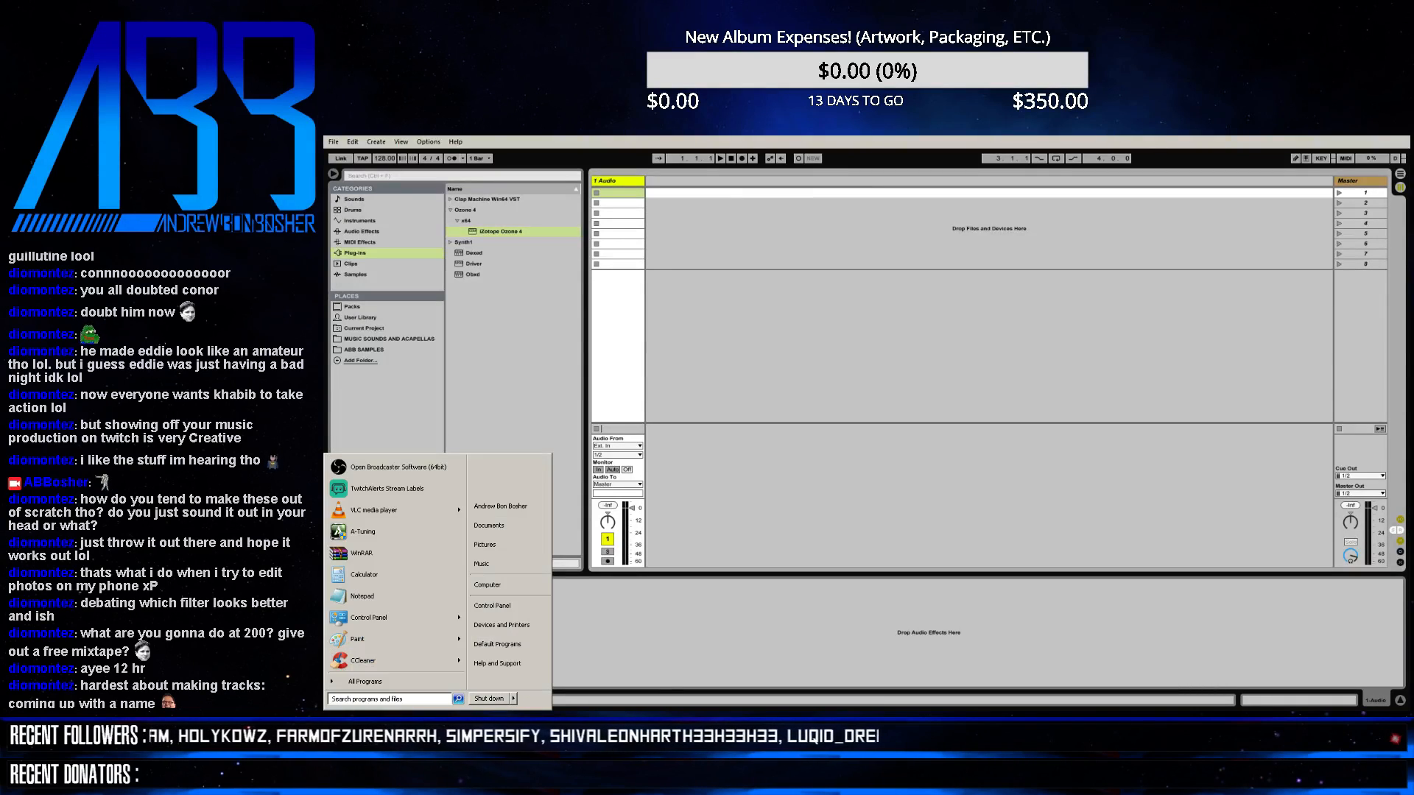
key(super)
- Find the YouTube & Twitch Files folder by searching for "youtube", open ABB Workouts inside it and snap the window to the screen's right half
key(super)
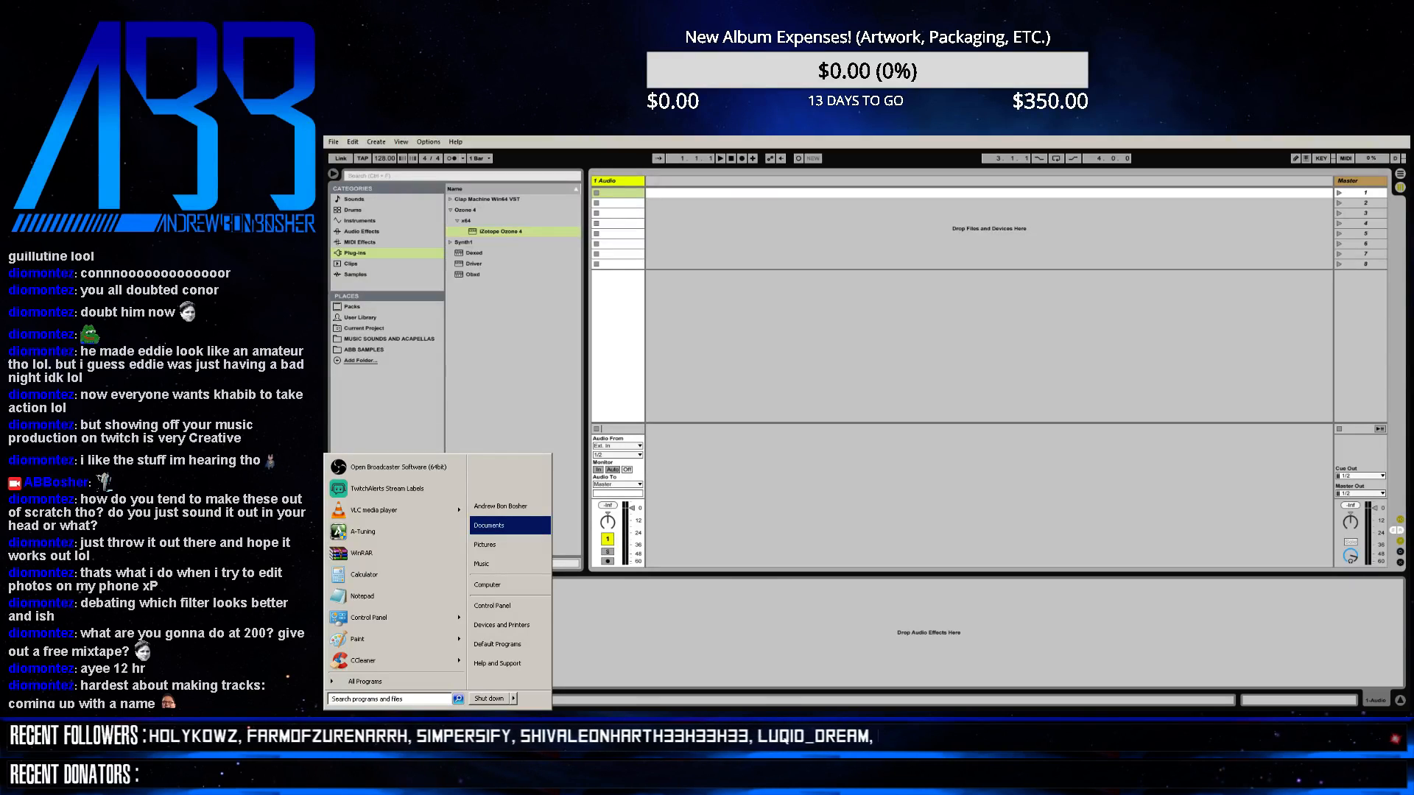
text(youtub)
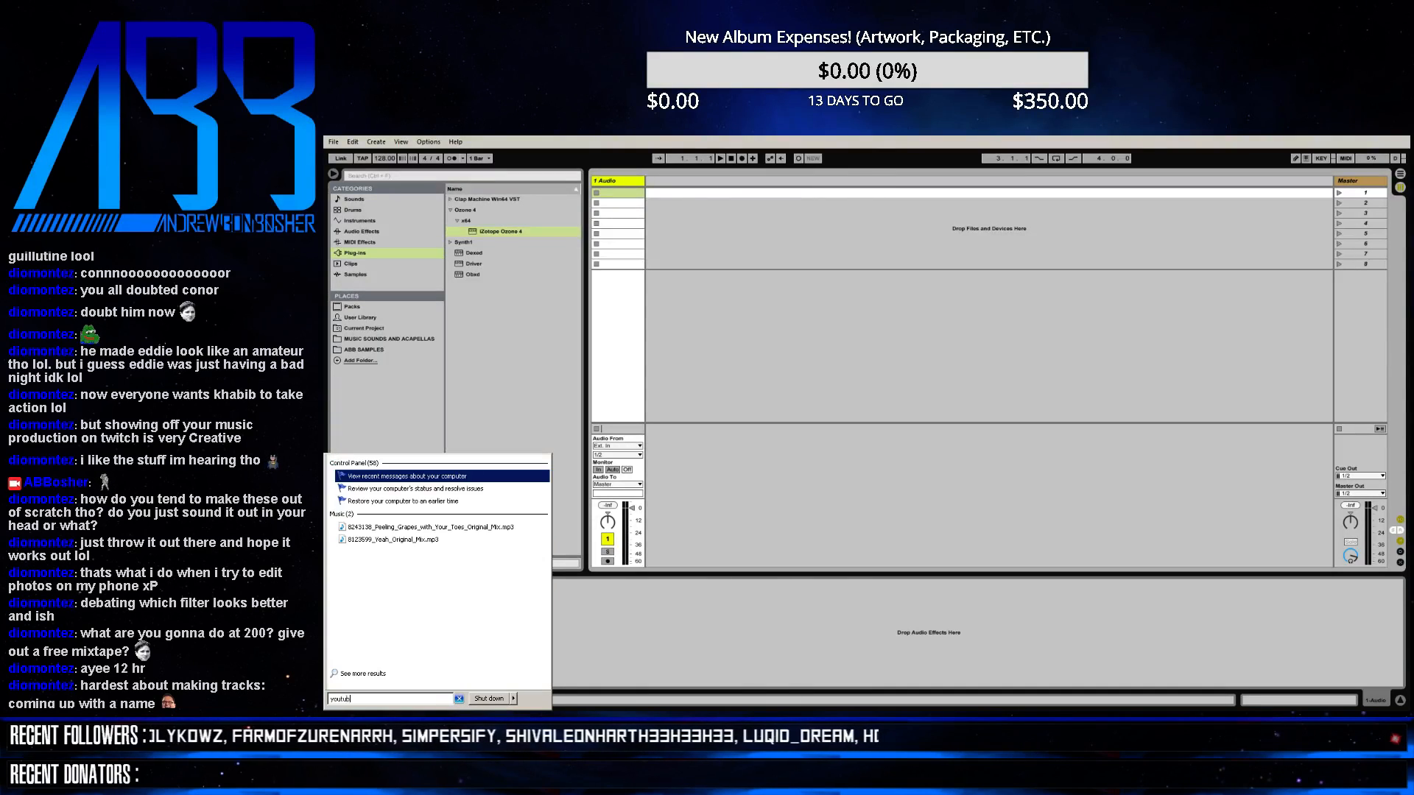
text(e)
key(Return)
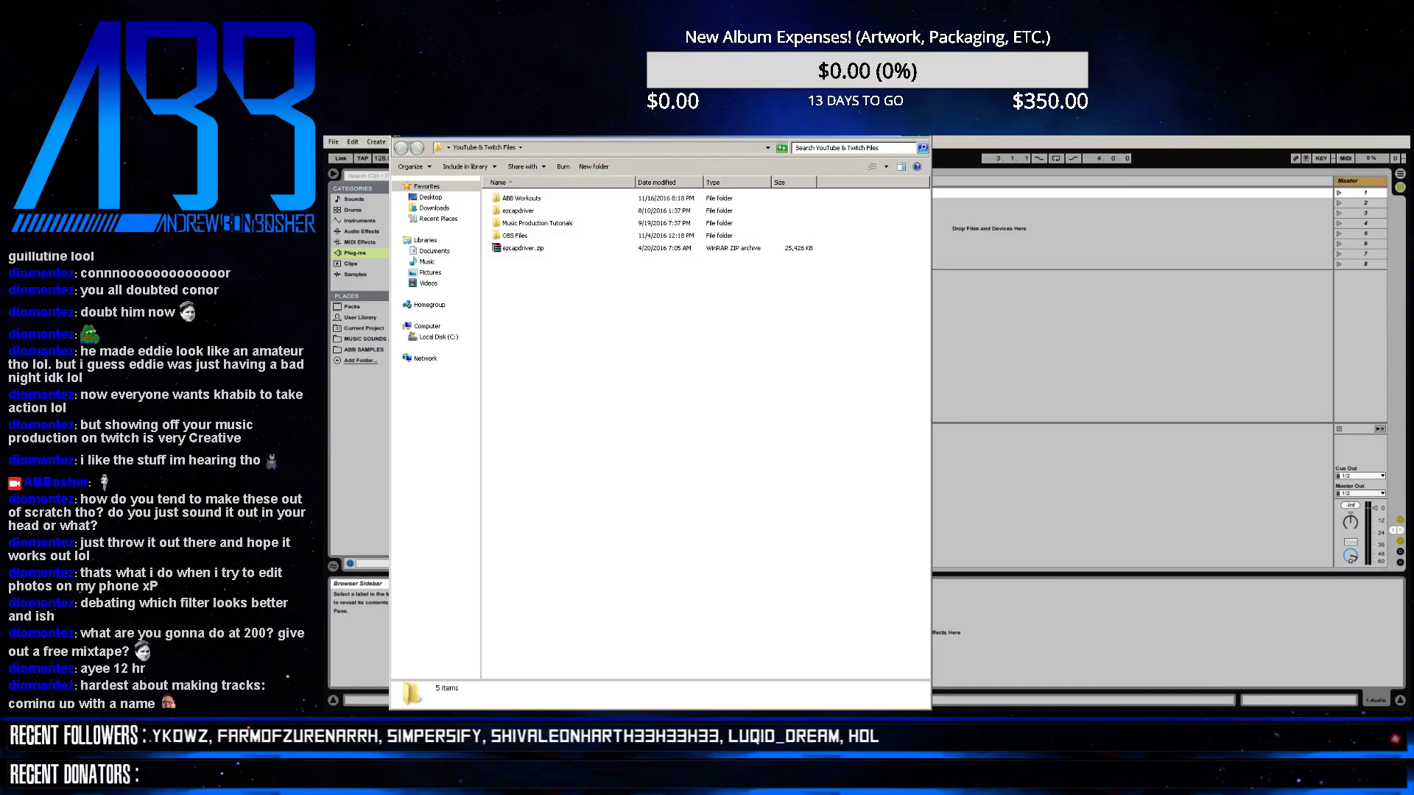
double_click(522, 198)
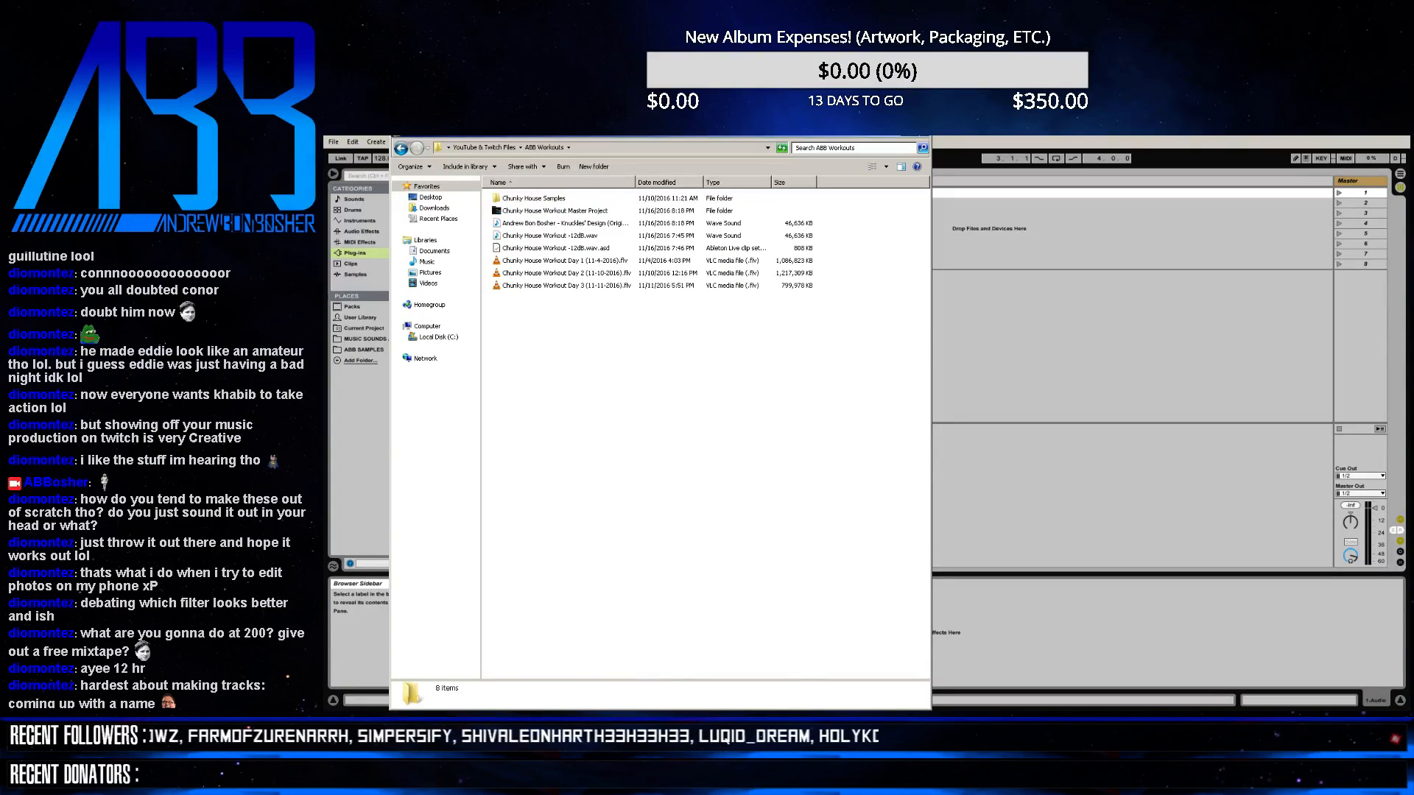
key(super+Right)
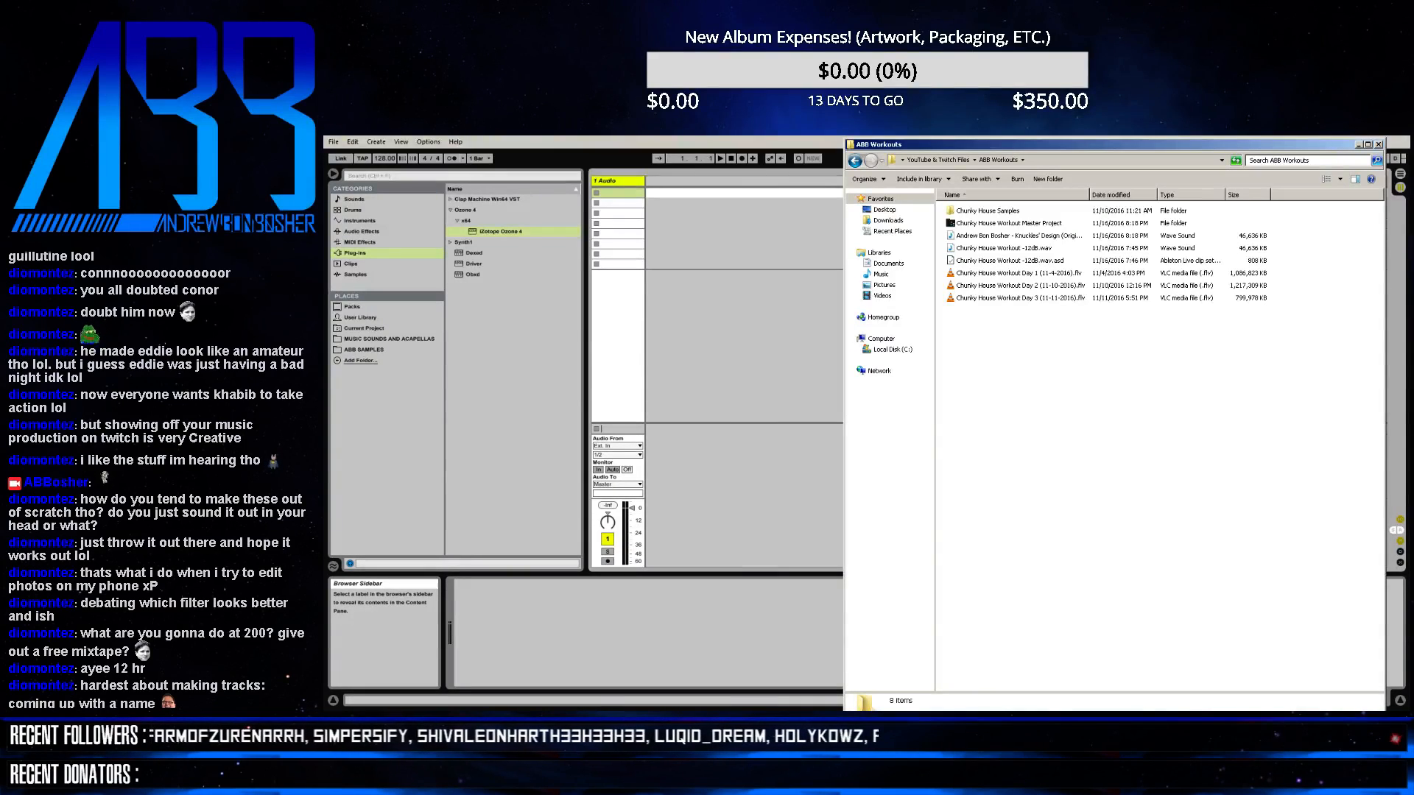
- Create a folder named "Chunky House Workout" inside ABB Workouts and close the folder window
right_click(983, 322)
mouse_move(1023, 424)
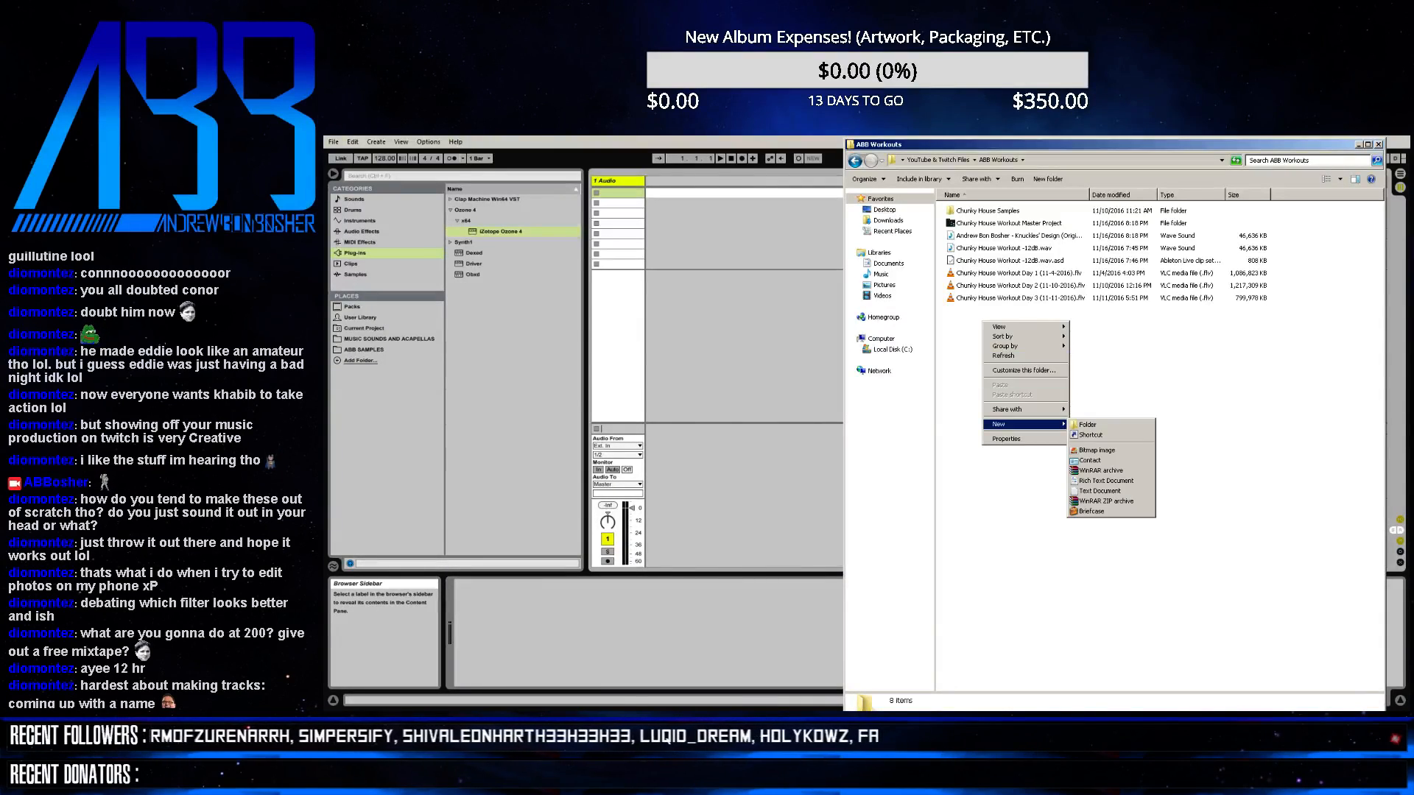
click(1088, 425)
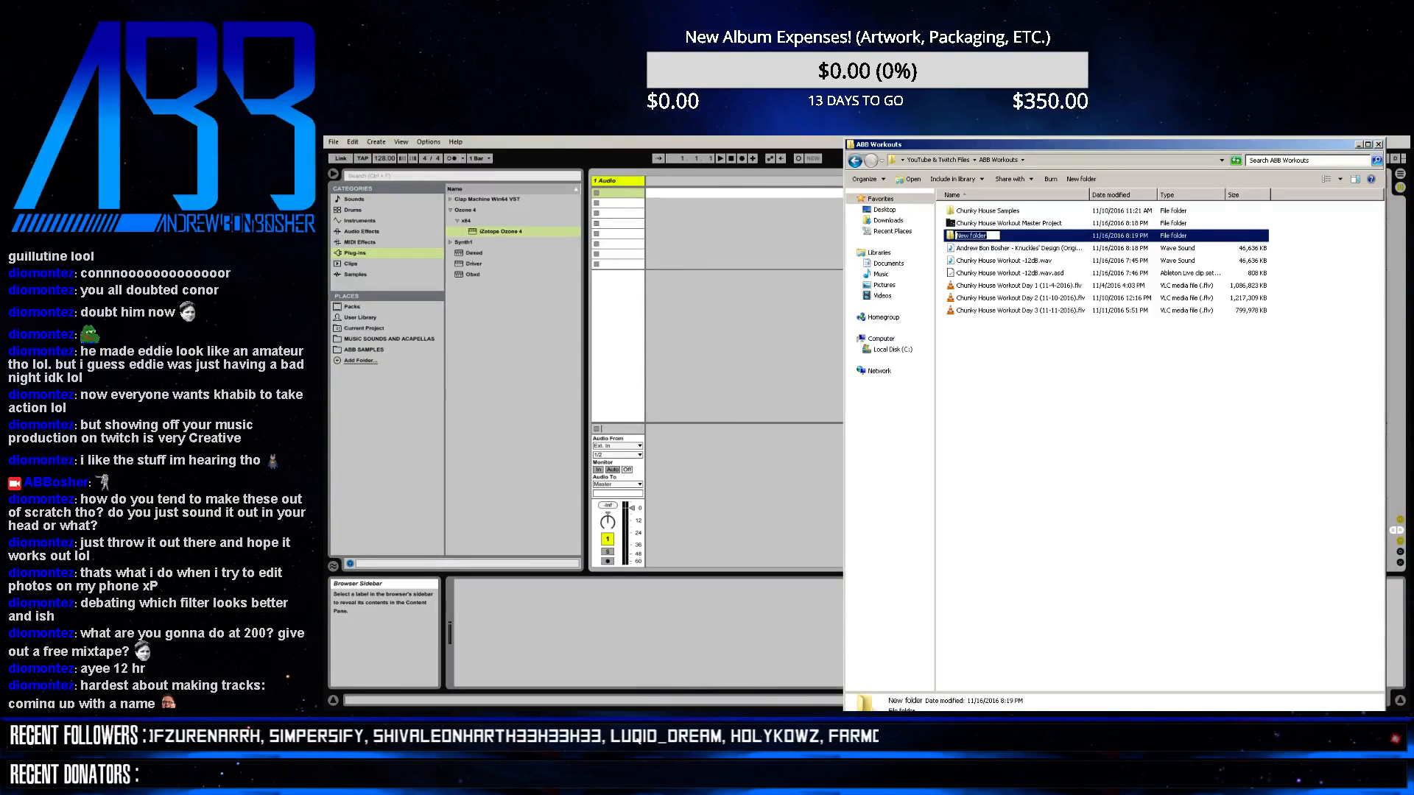
text(Chunky )
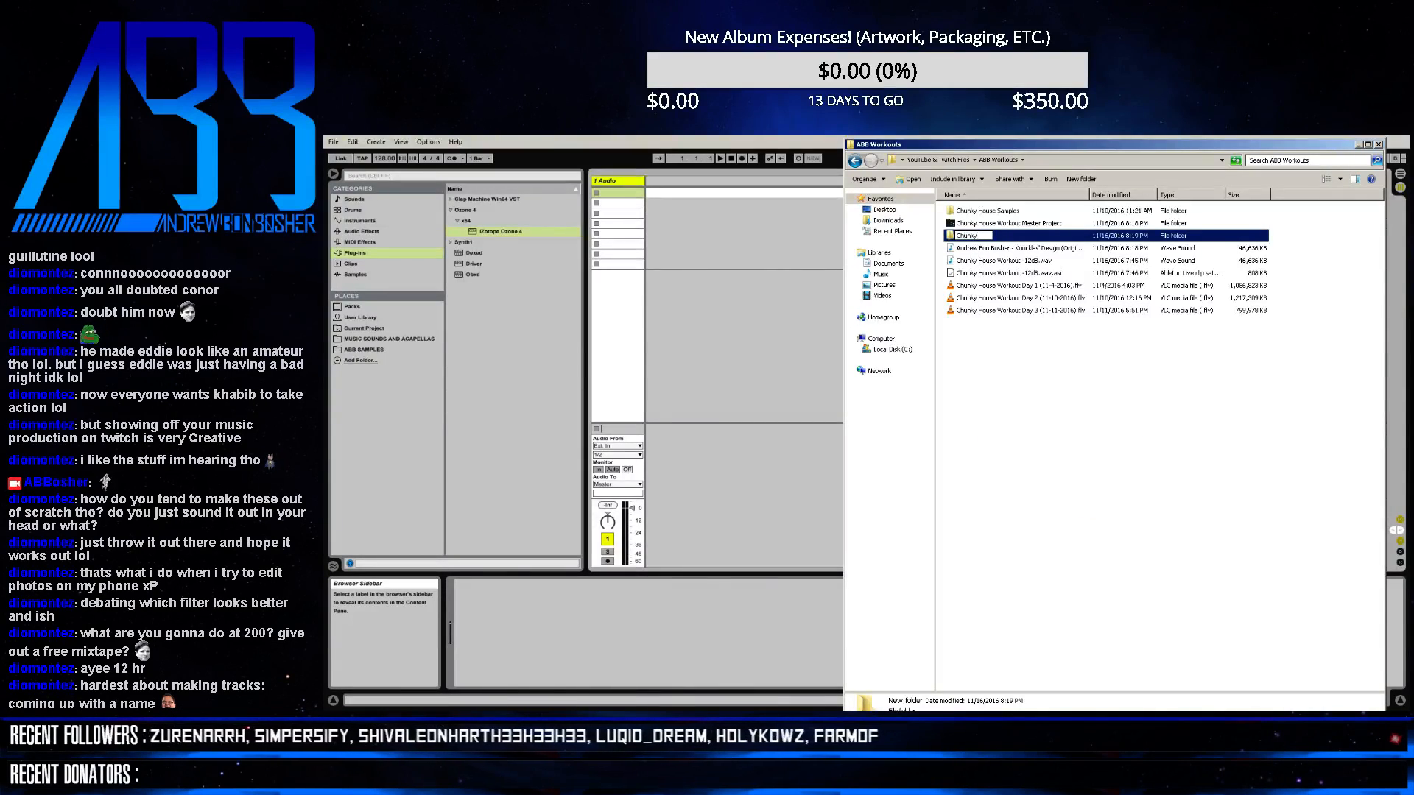
text(hous)
key(BackSpace)
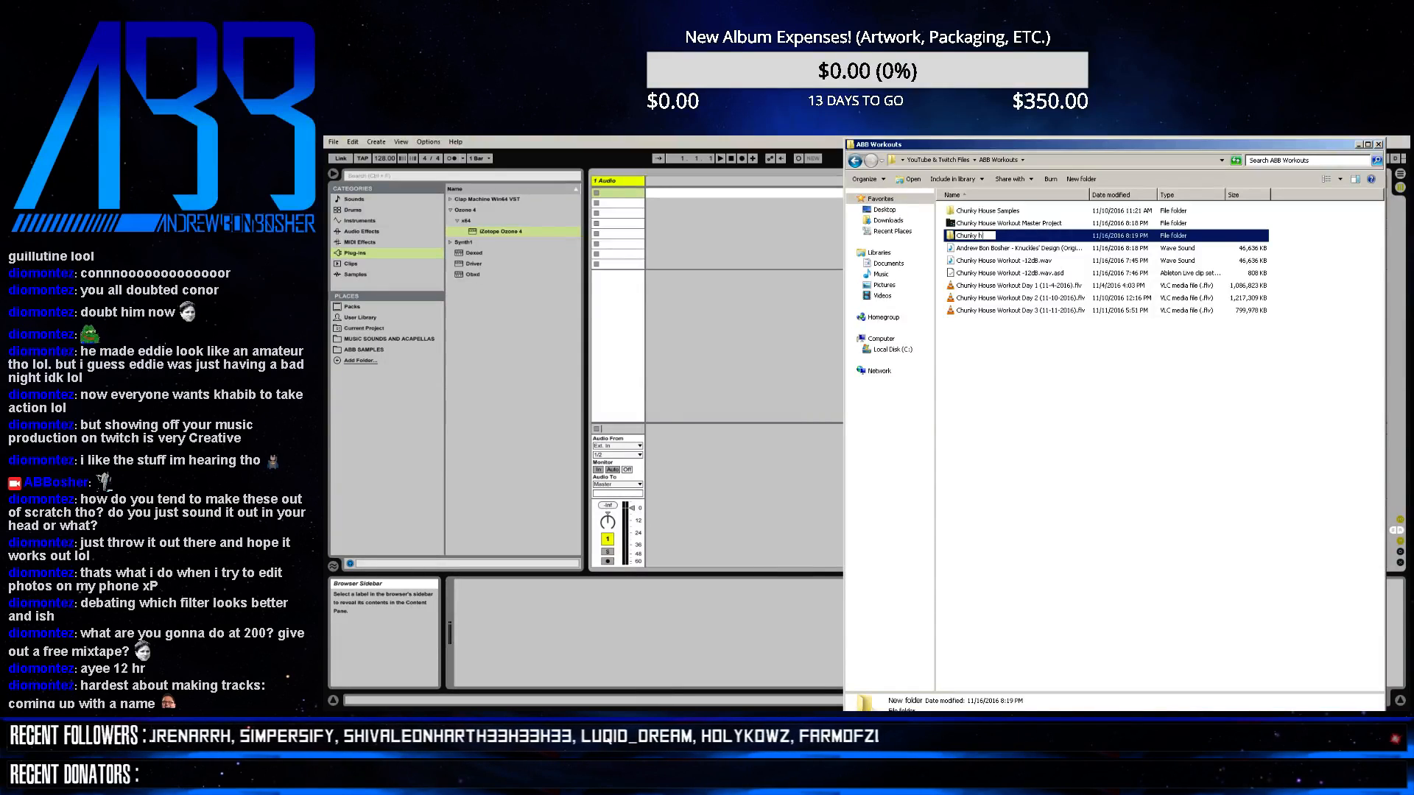
text(House Workout)
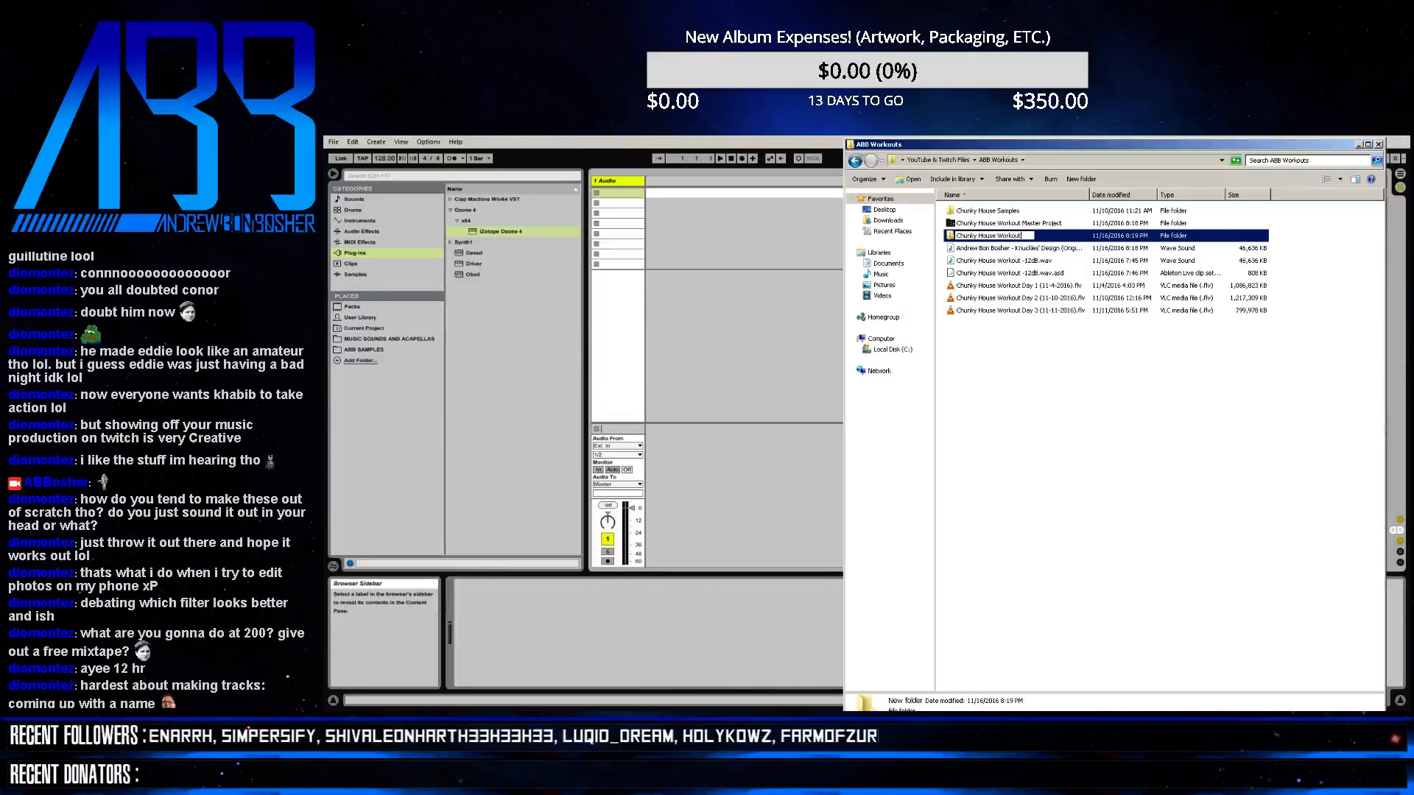
key(Return)
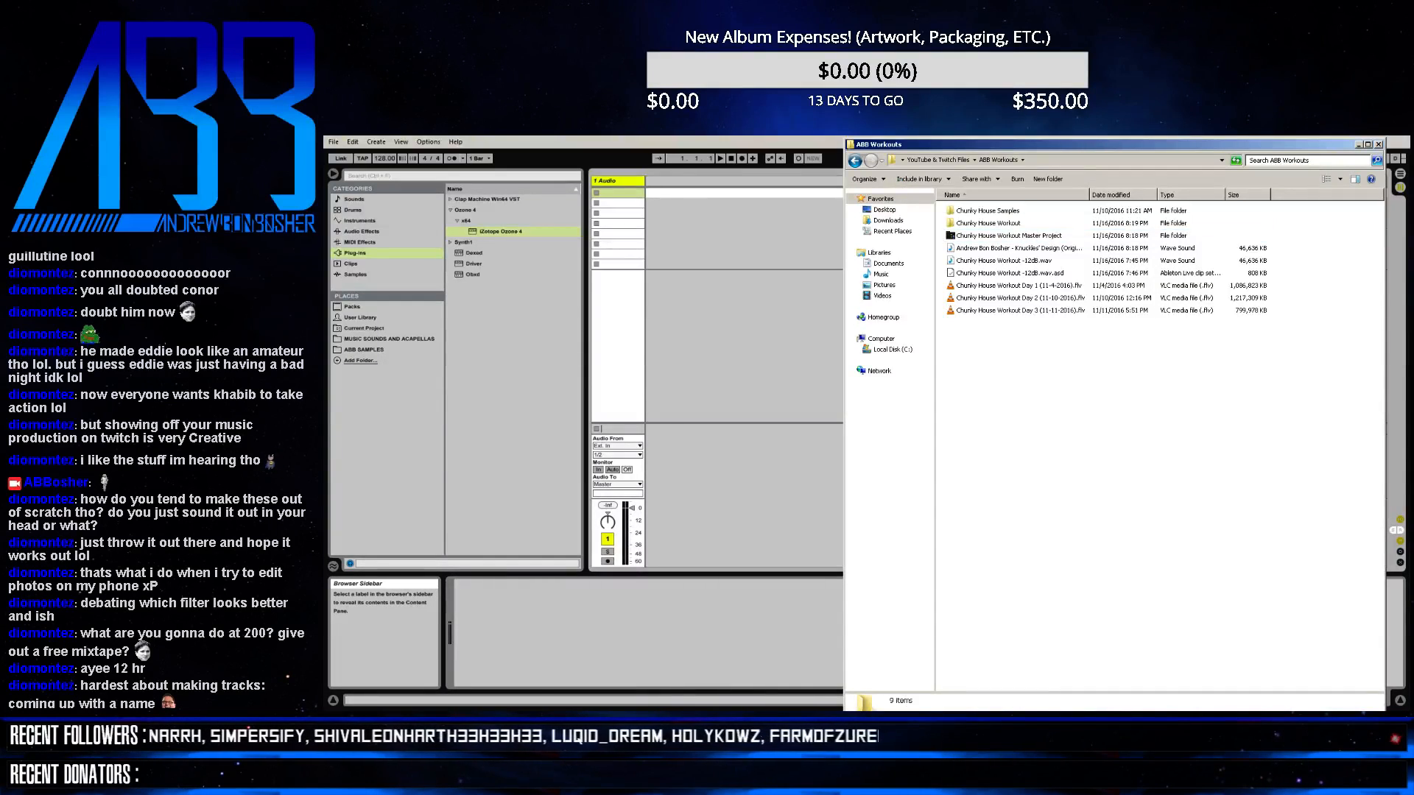
click(1379, 144)
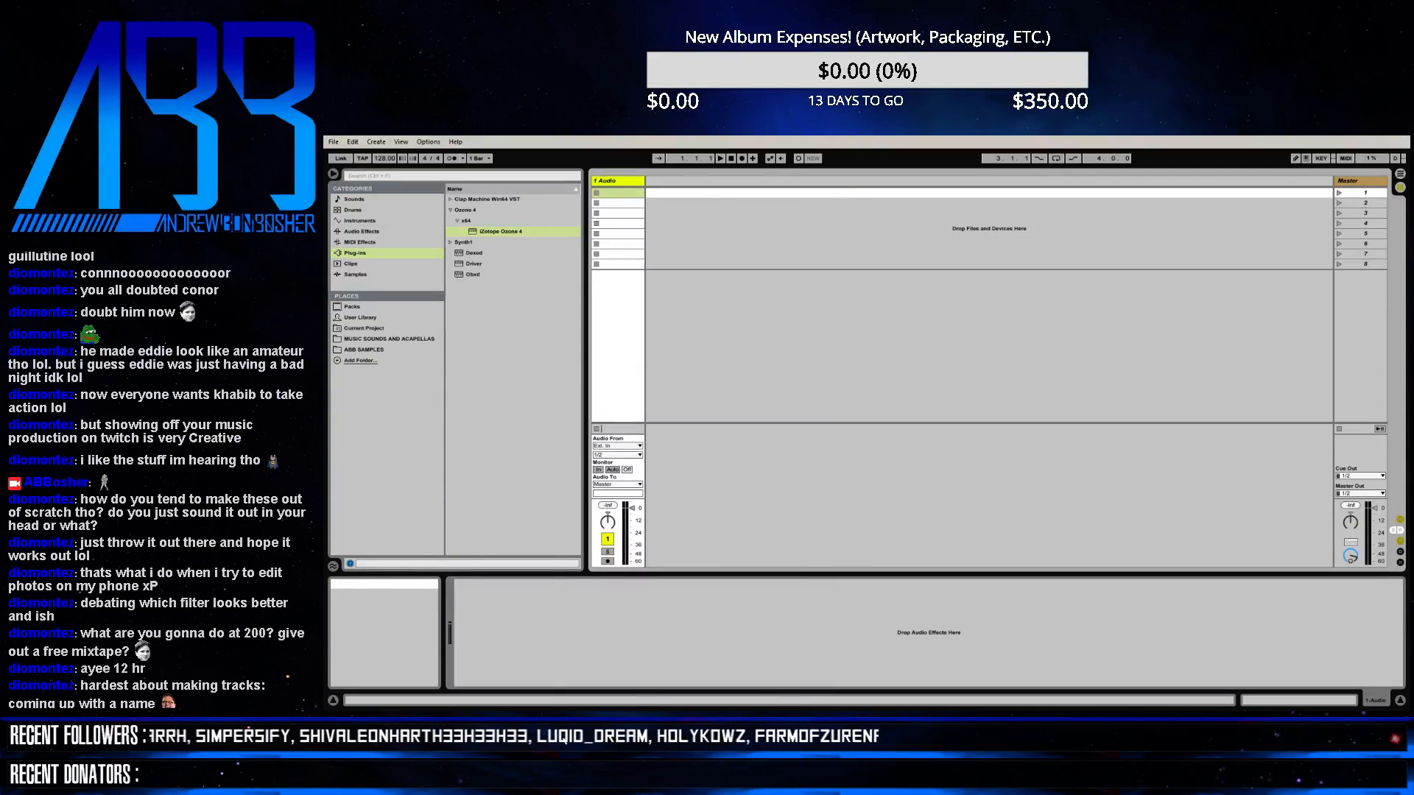
- Search the computer for "chunky" and look through the results up to Chunky House Workout Master.als
key(super)
text(chunky)
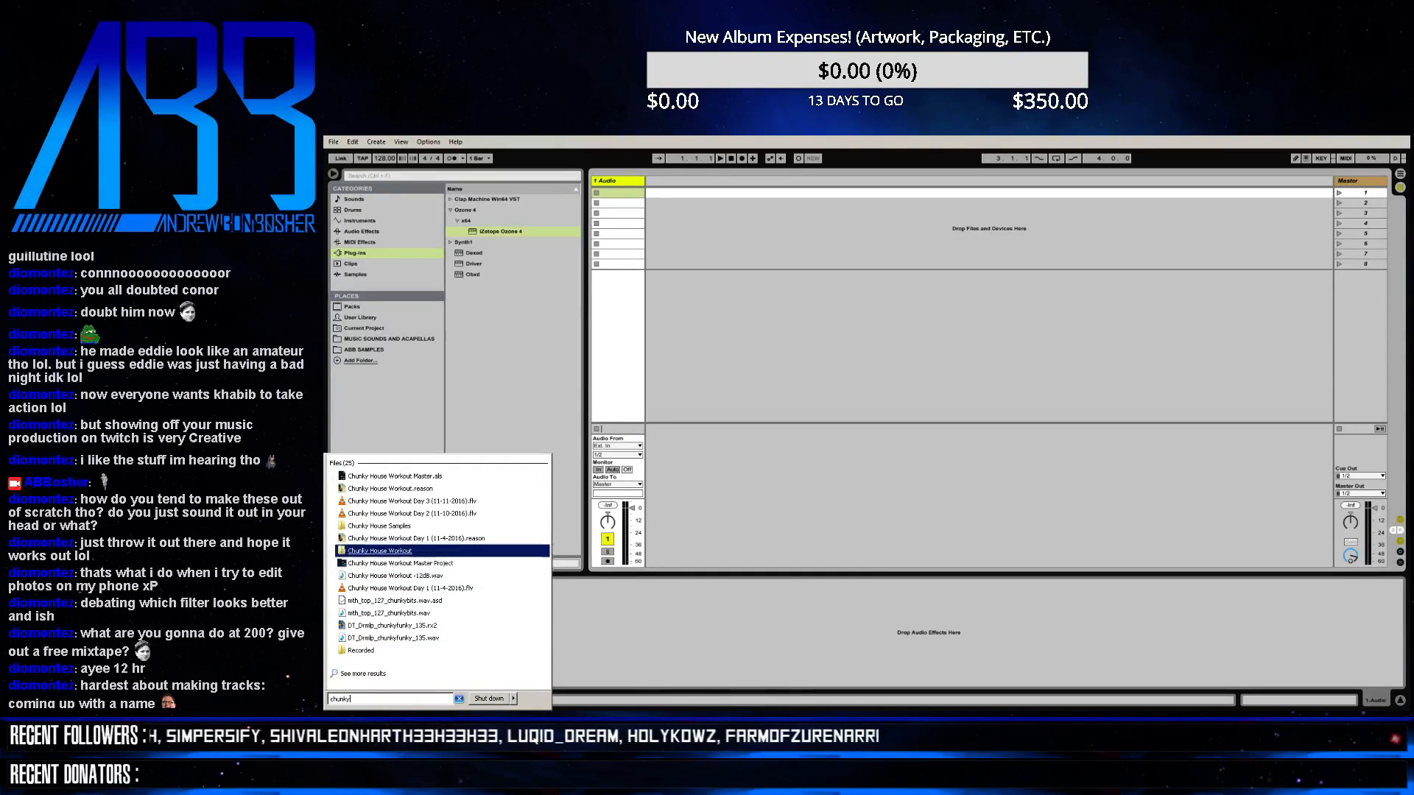
key(Up)
key(Up)
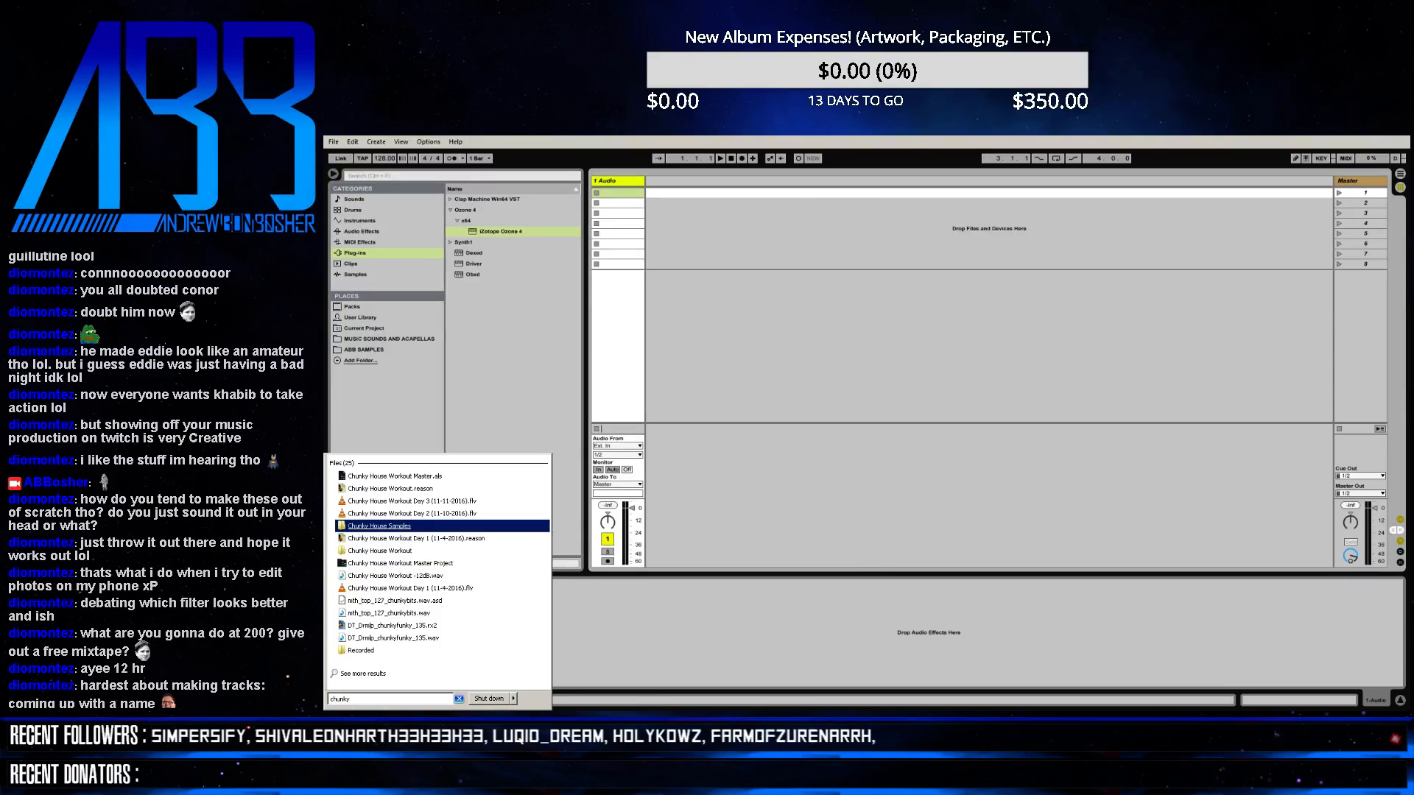
key(Up)
key(Up)
key(Up)
key(Up)
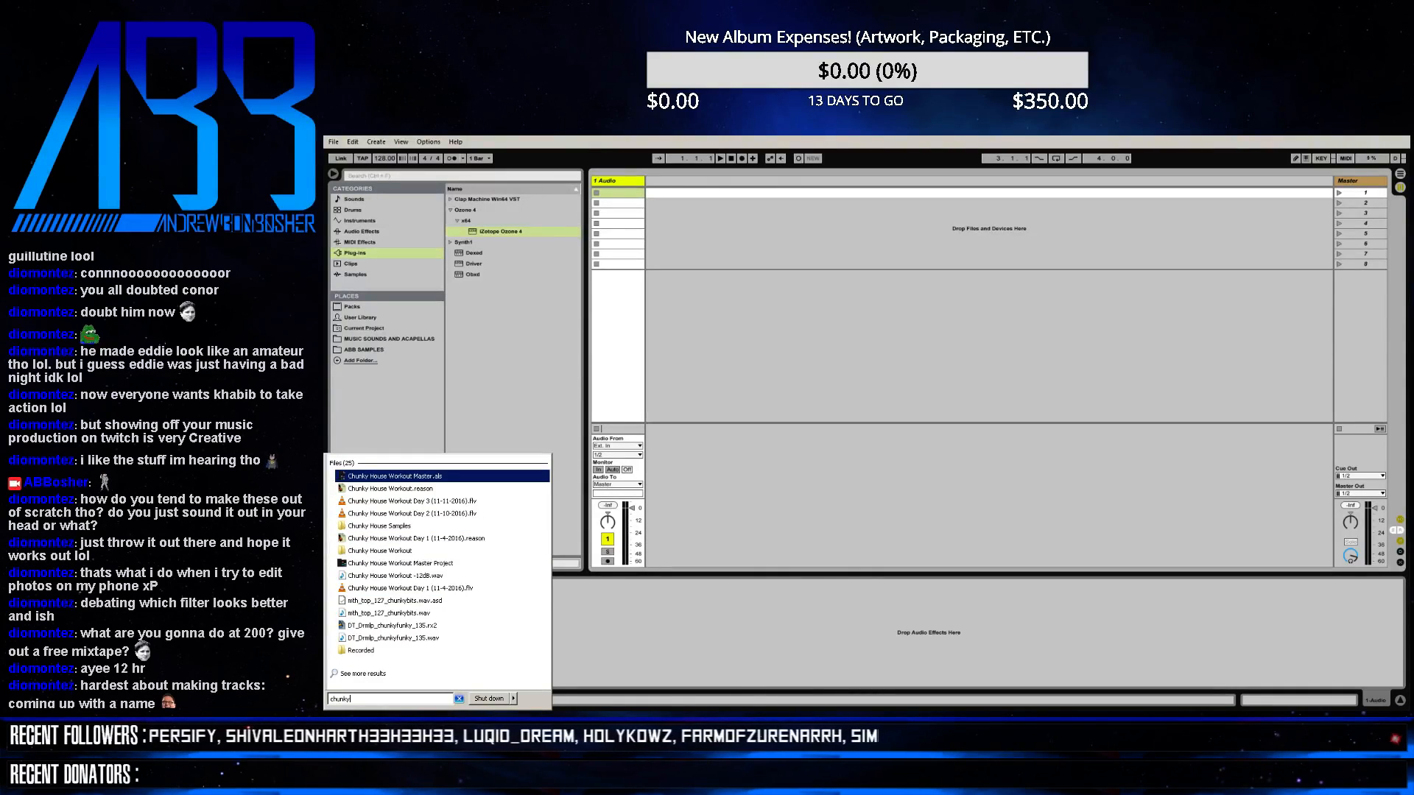
- Change the computer search to "workout" and open the ABB Workouts folder
key(BackSpace)
key(BackSpace)
key(BackSpace)
key(BackSpace)
key(BackSpace)
key(BackSpace)
text(workout)
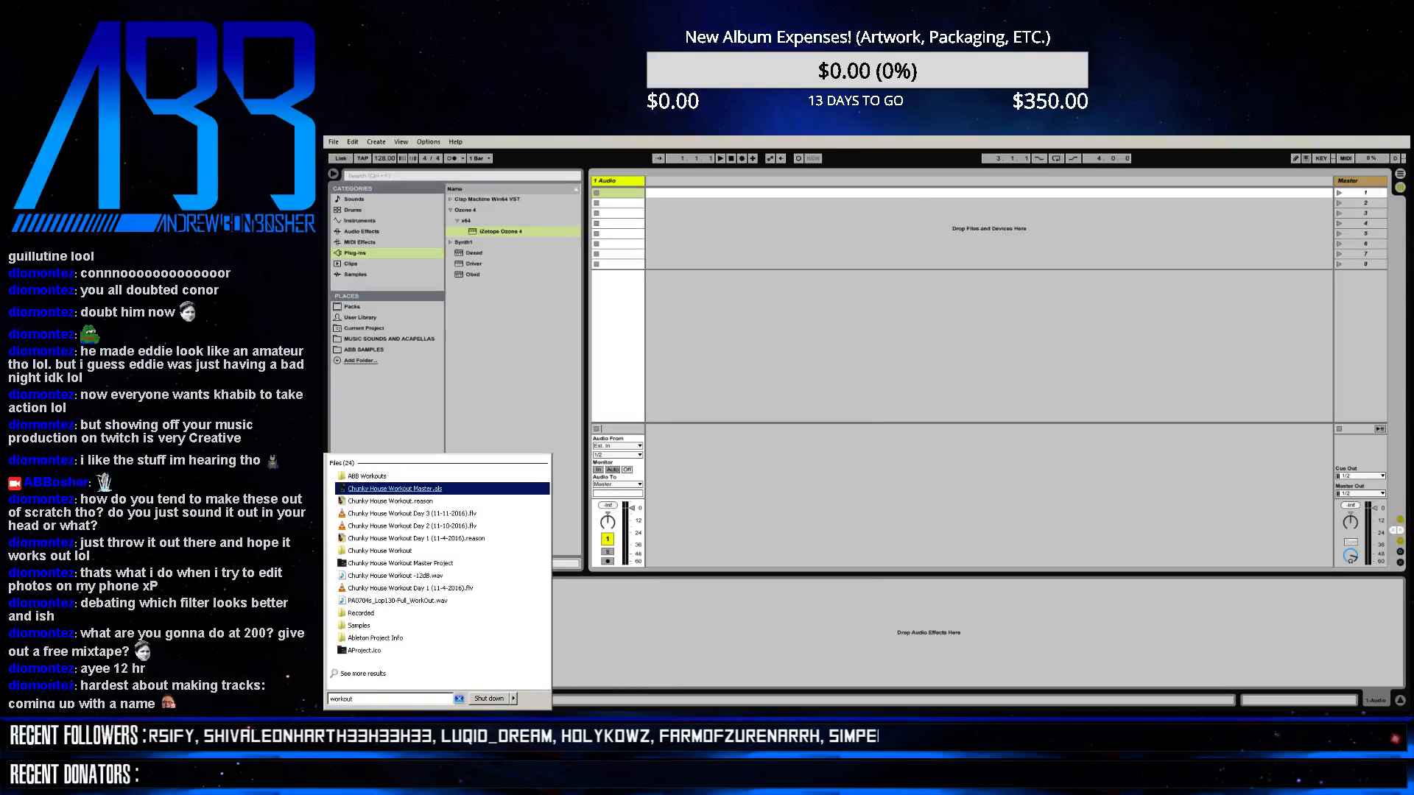
key(Return)
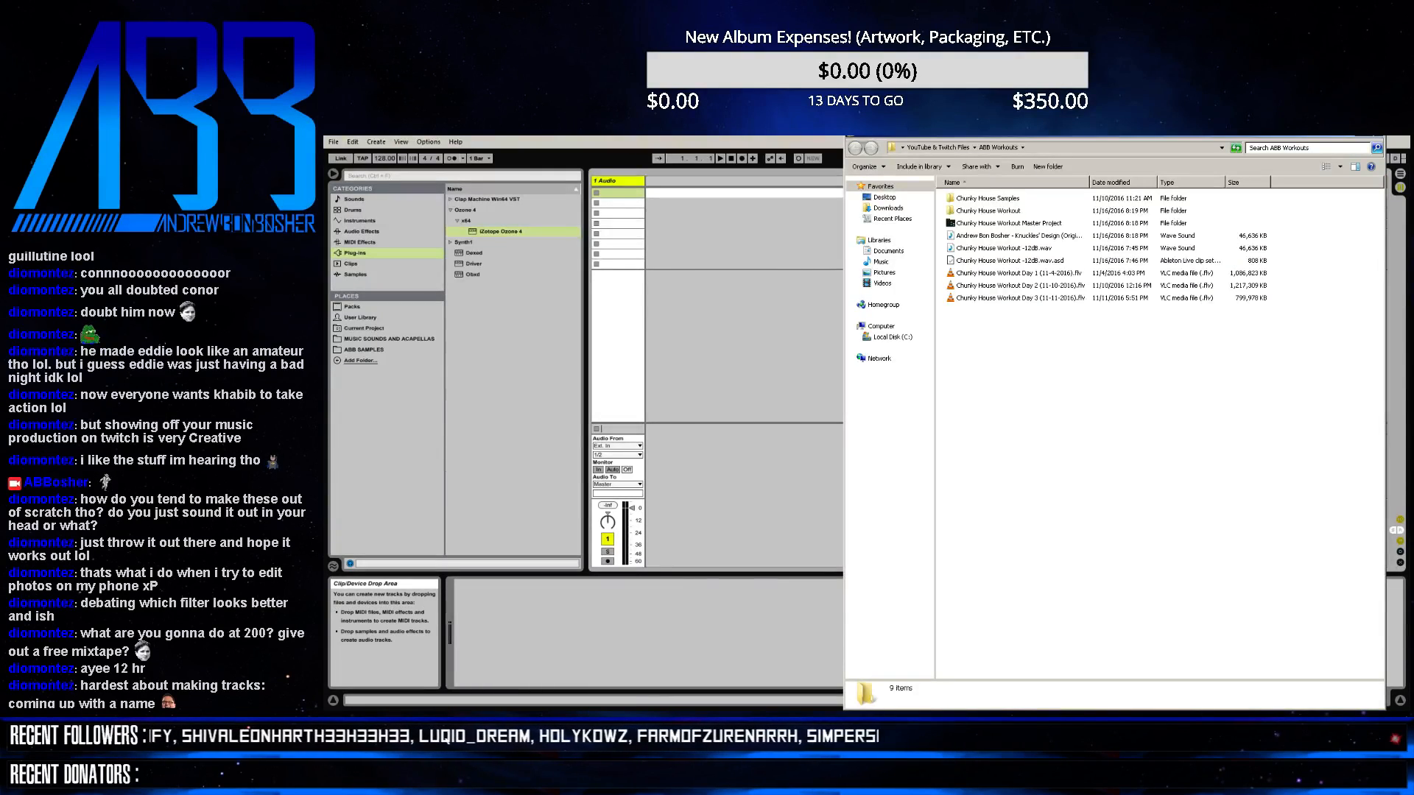
- Place the Knuckles' Design (Original Mix) WAV at the start of the audio track in Arrangement View, showing its full length
drag(1016, 236, 619, 193)
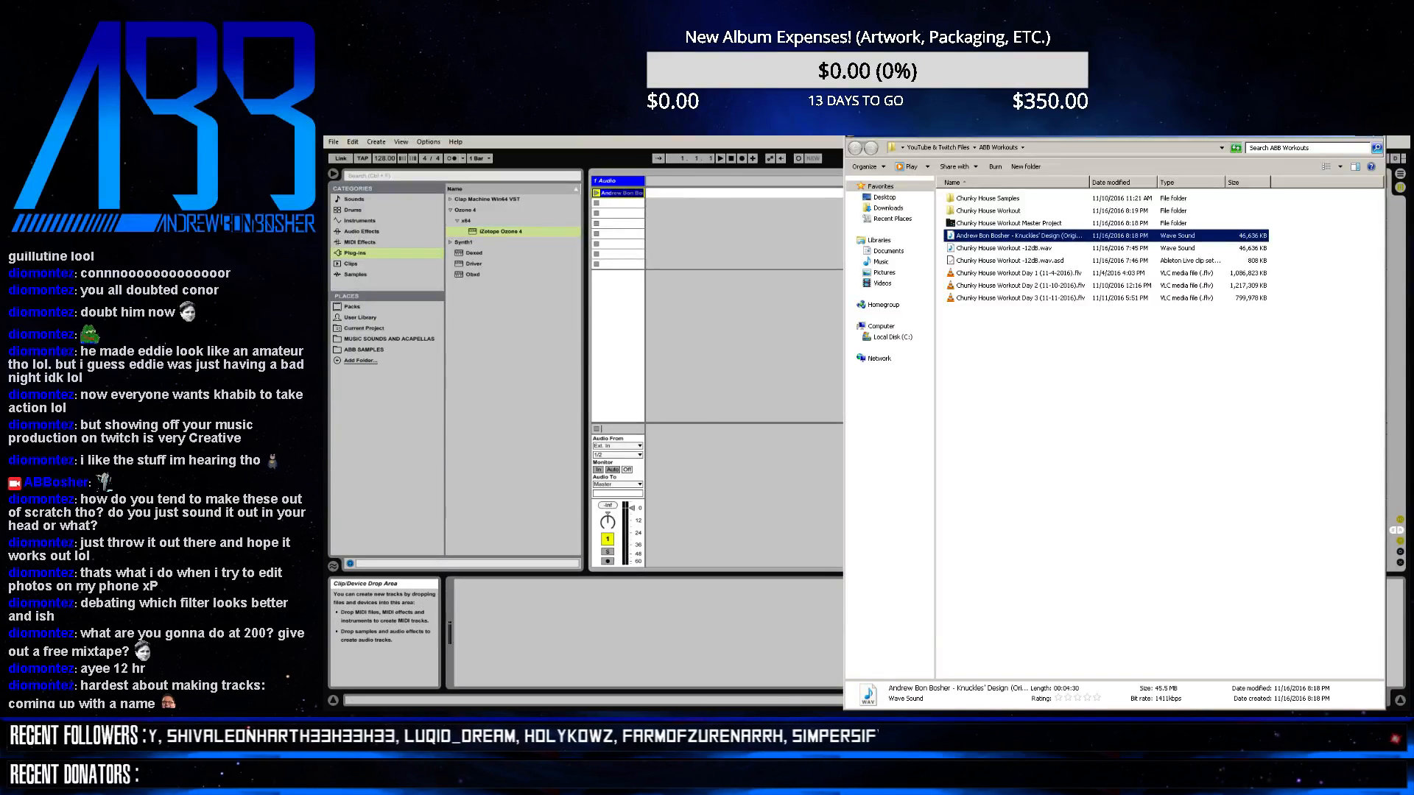
click(630, 194)
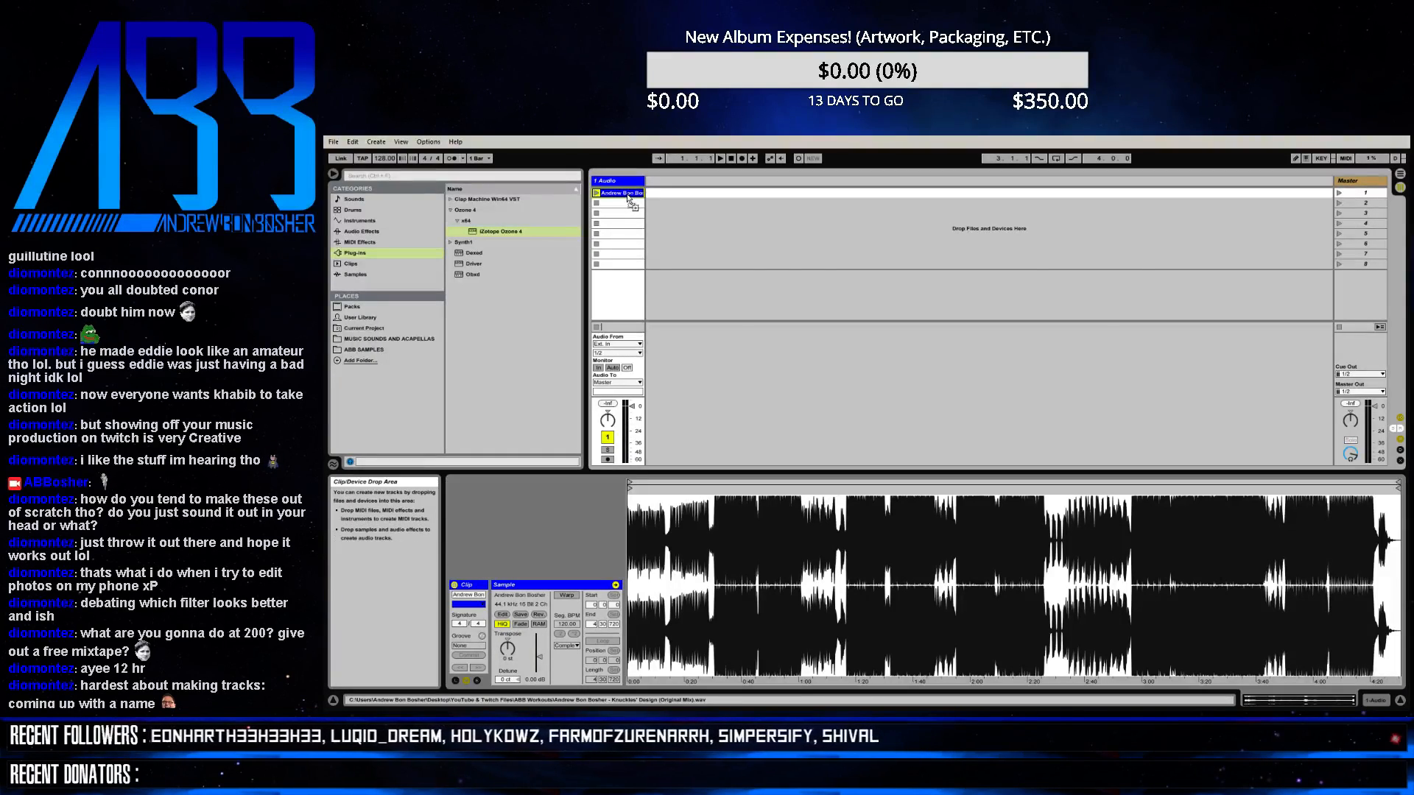
key(Tab)
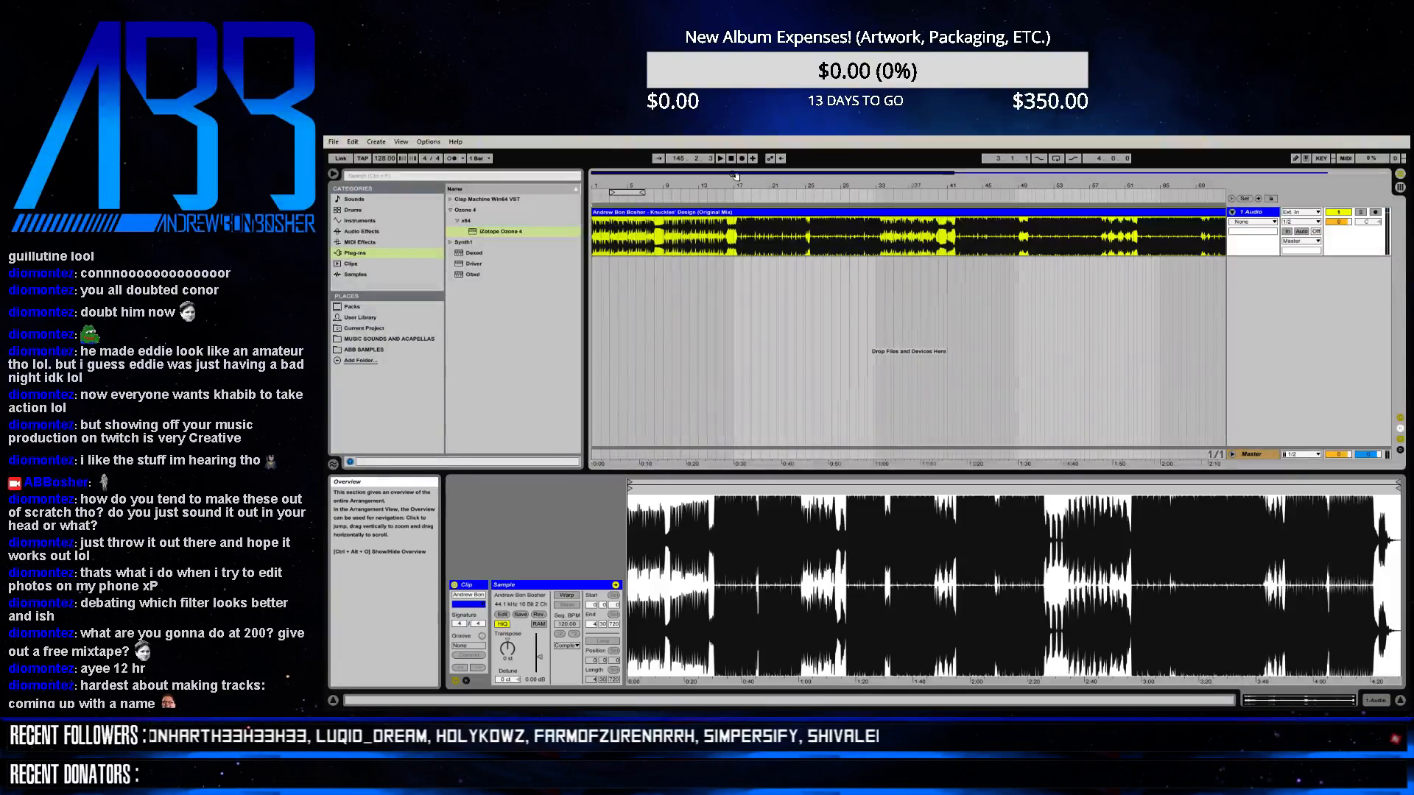
drag(903, 176, 903, 147)
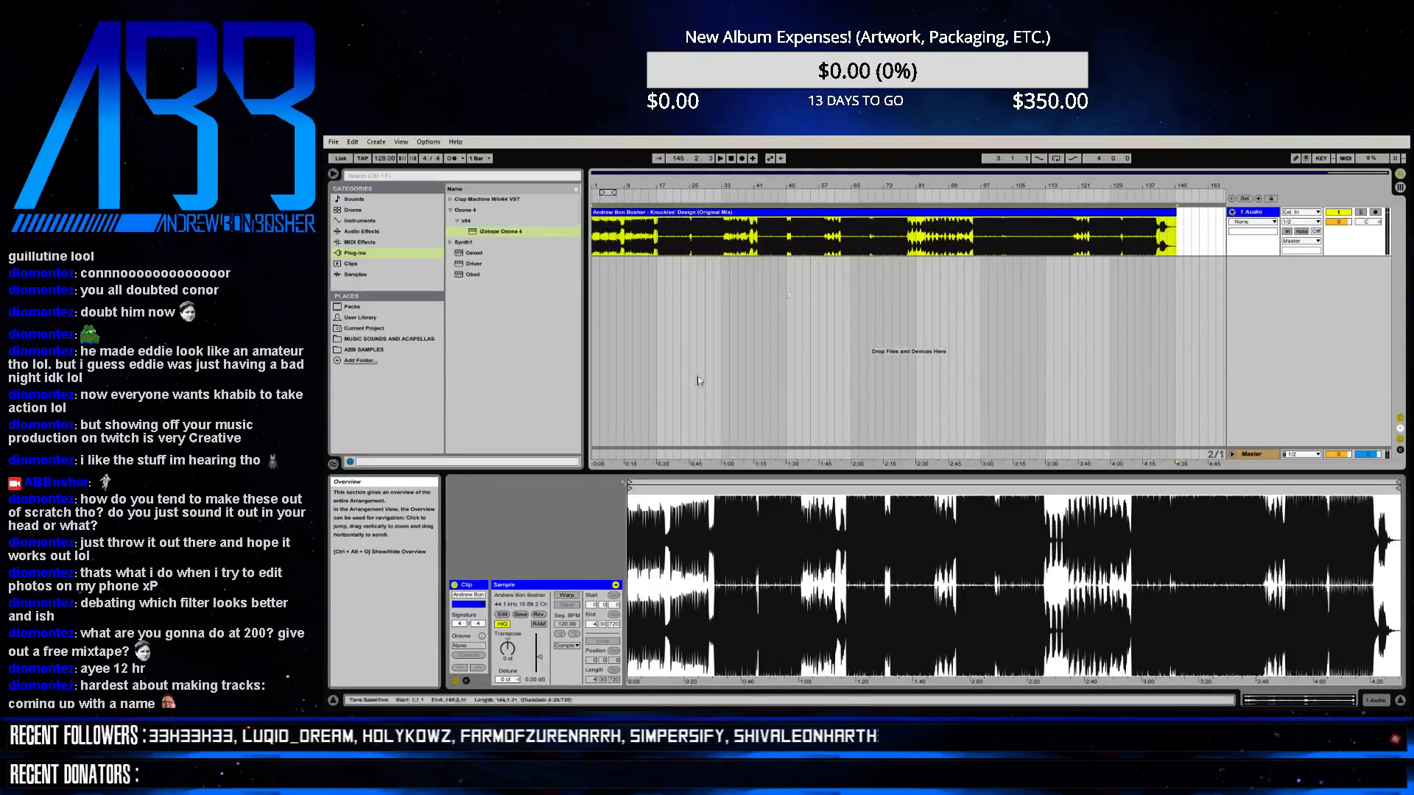
- Search the computer for "machines" and add the Machines Original Mix MP3 on a new audio track below Knuckles' Design
key(super)
text(machines)
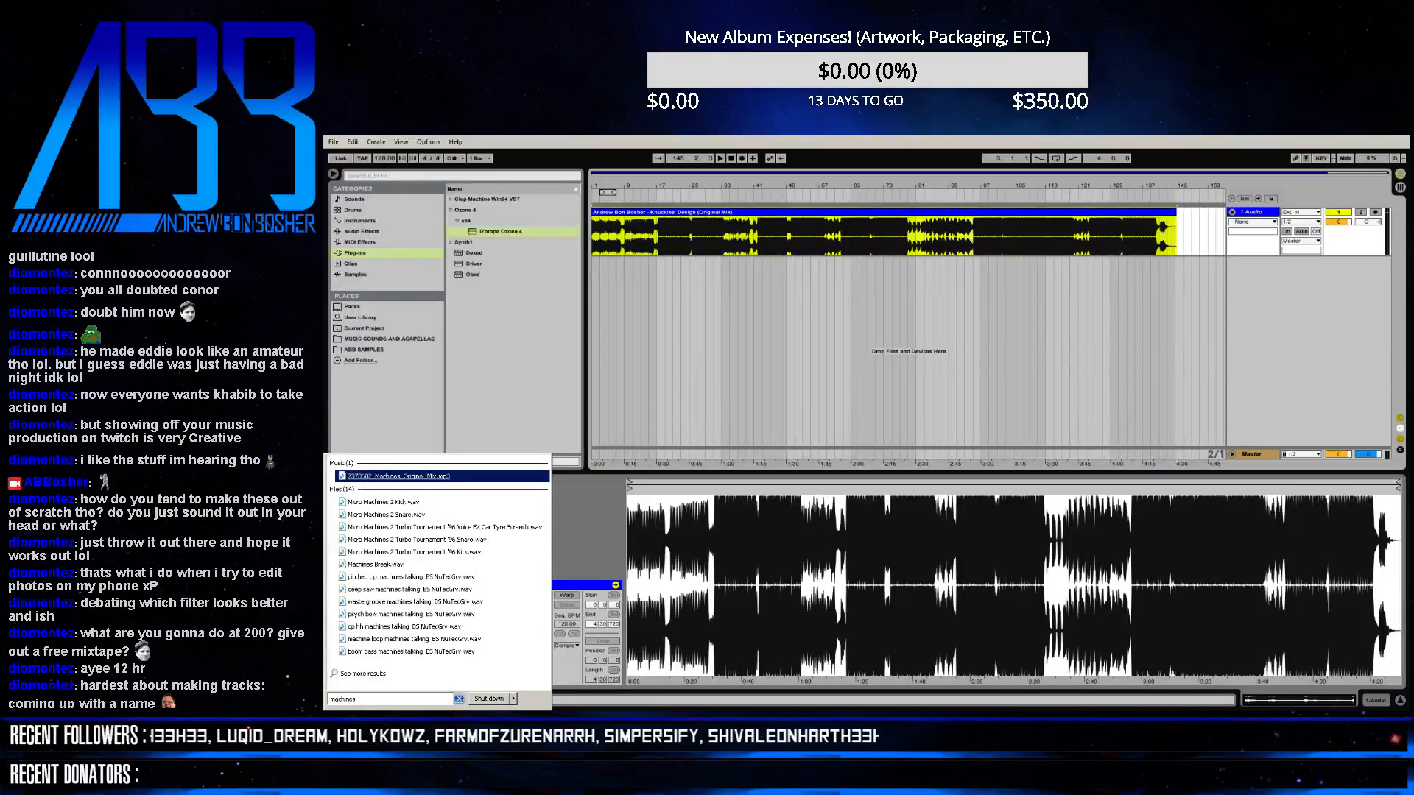
drag(399, 477, 604, 288)
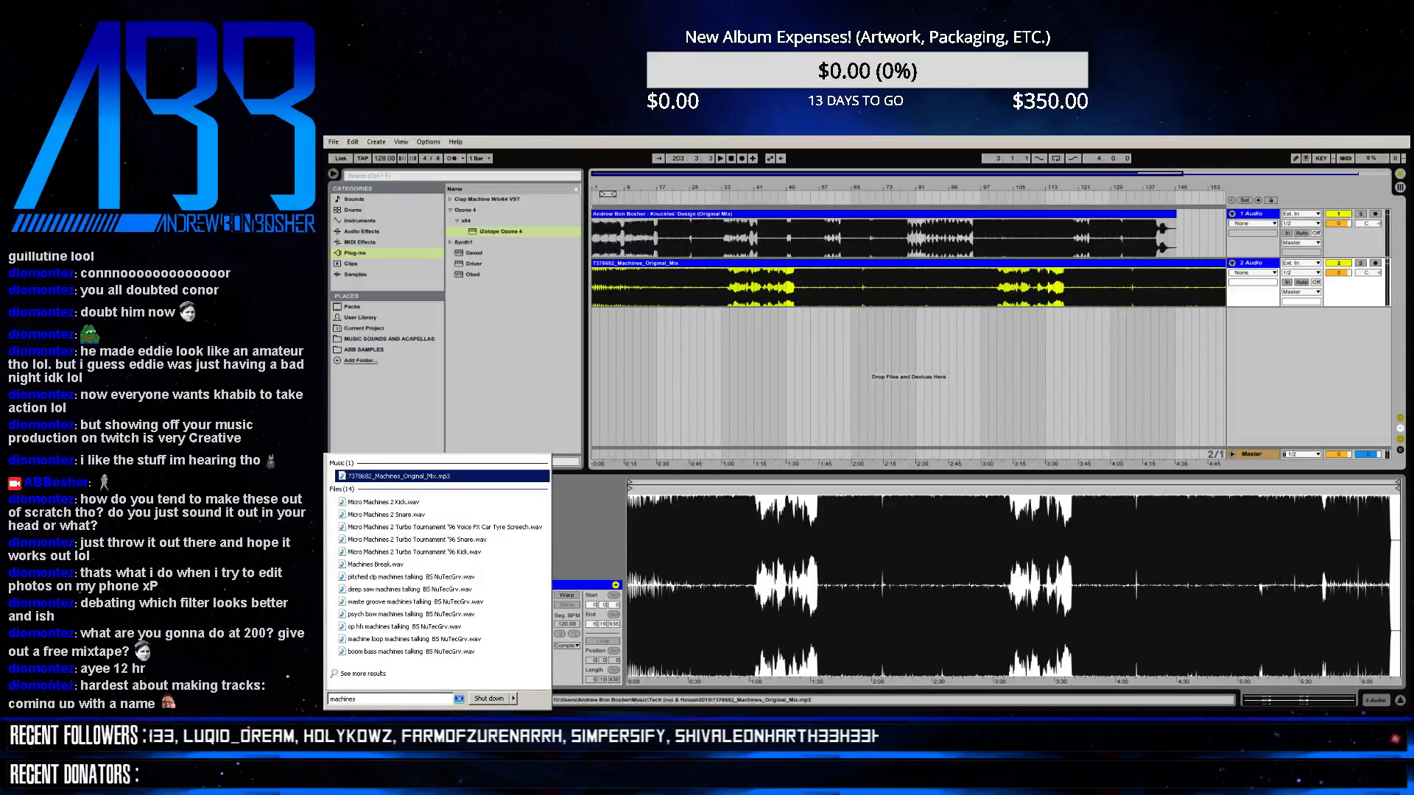
- Compare the waveforms of the Knuckles' Design and Machines clips and delete the Machines clip from the second track
click(830, 267)
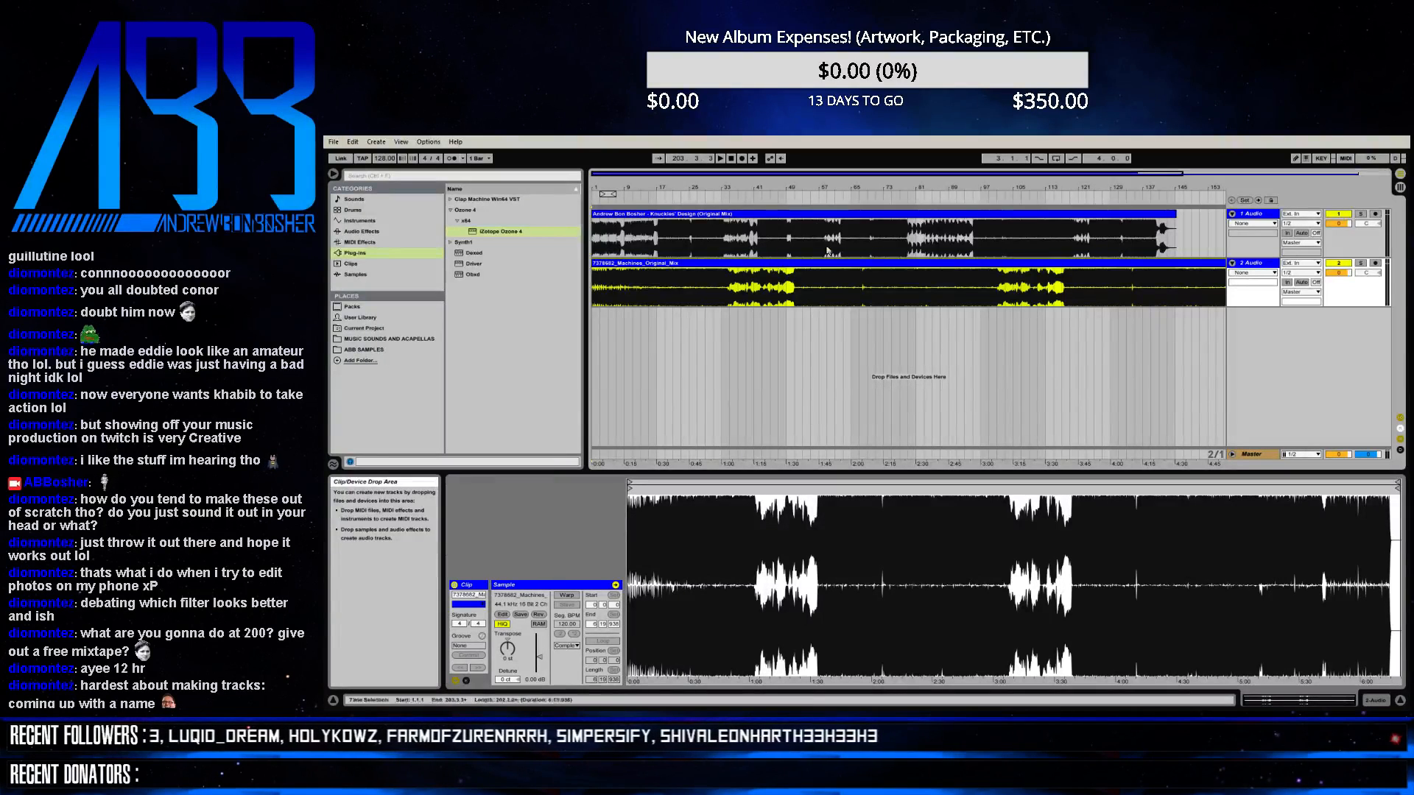
click(813, 215)
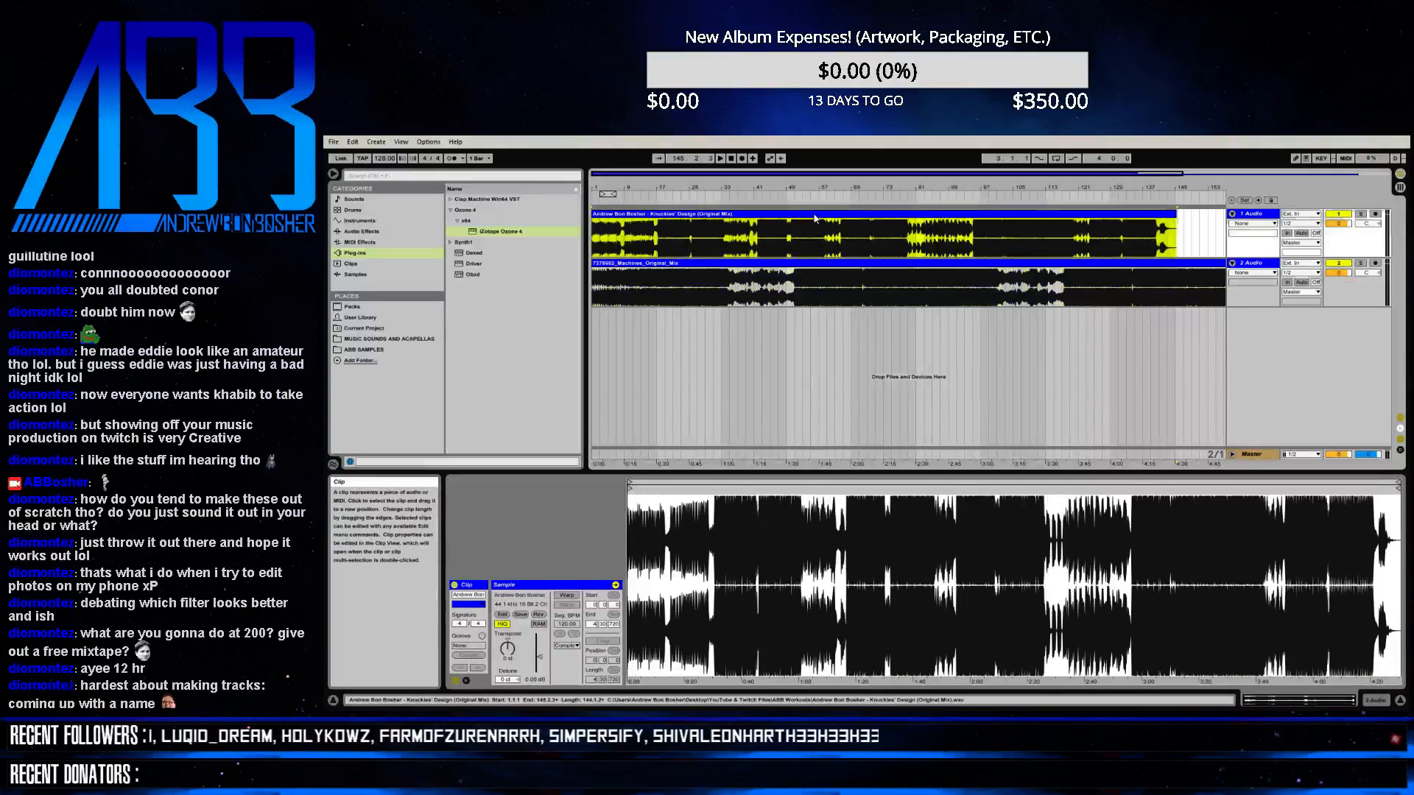
click(814, 269)
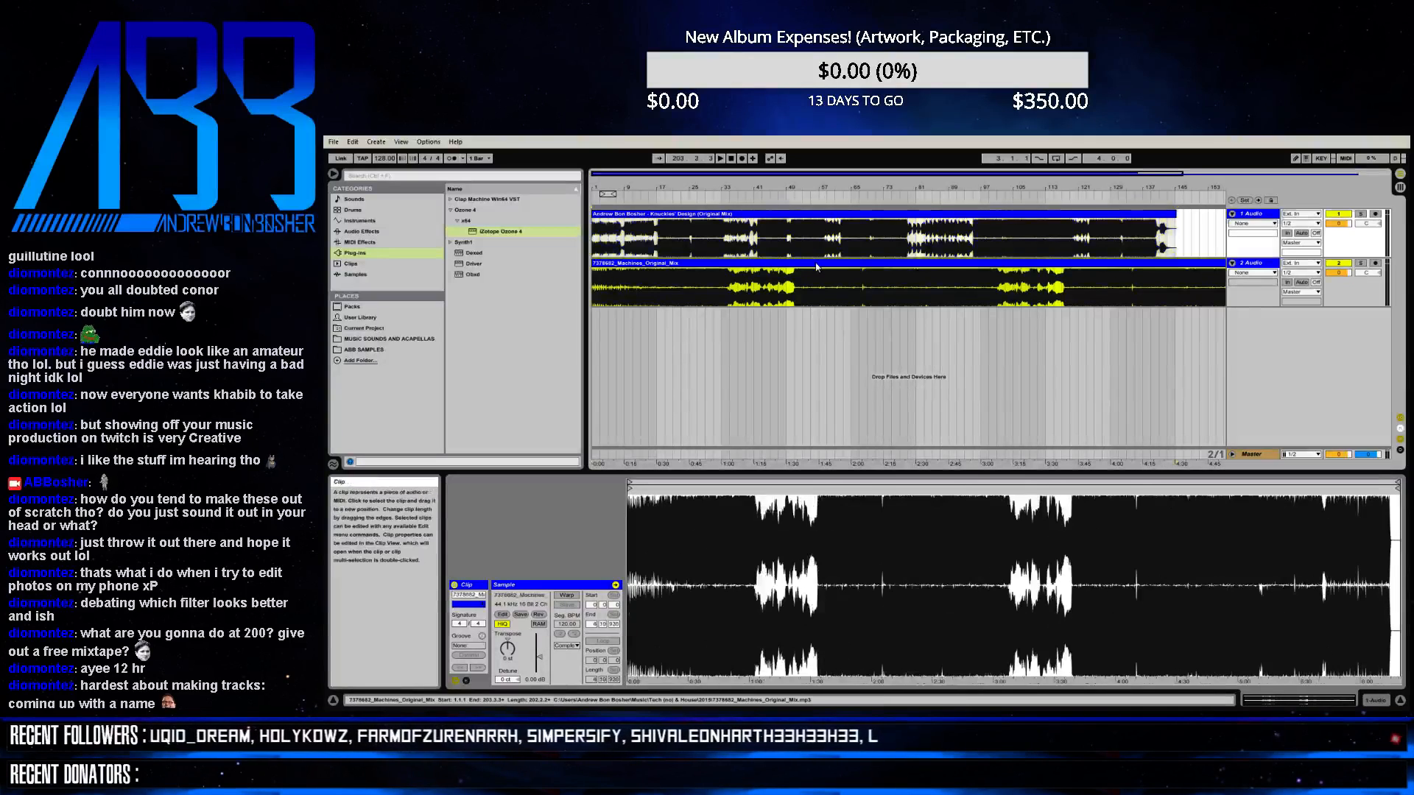
right_click(819, 267)
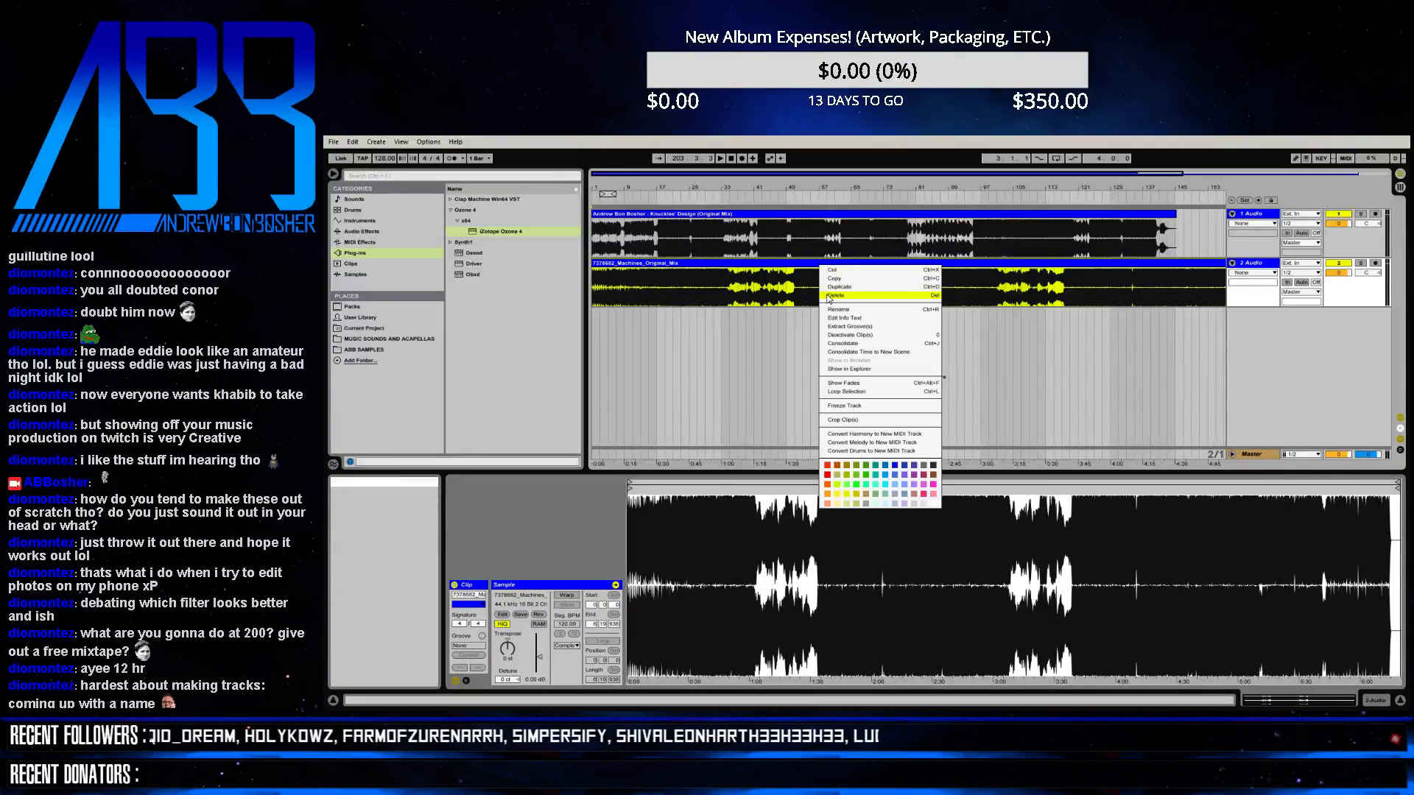
click(828, 295)
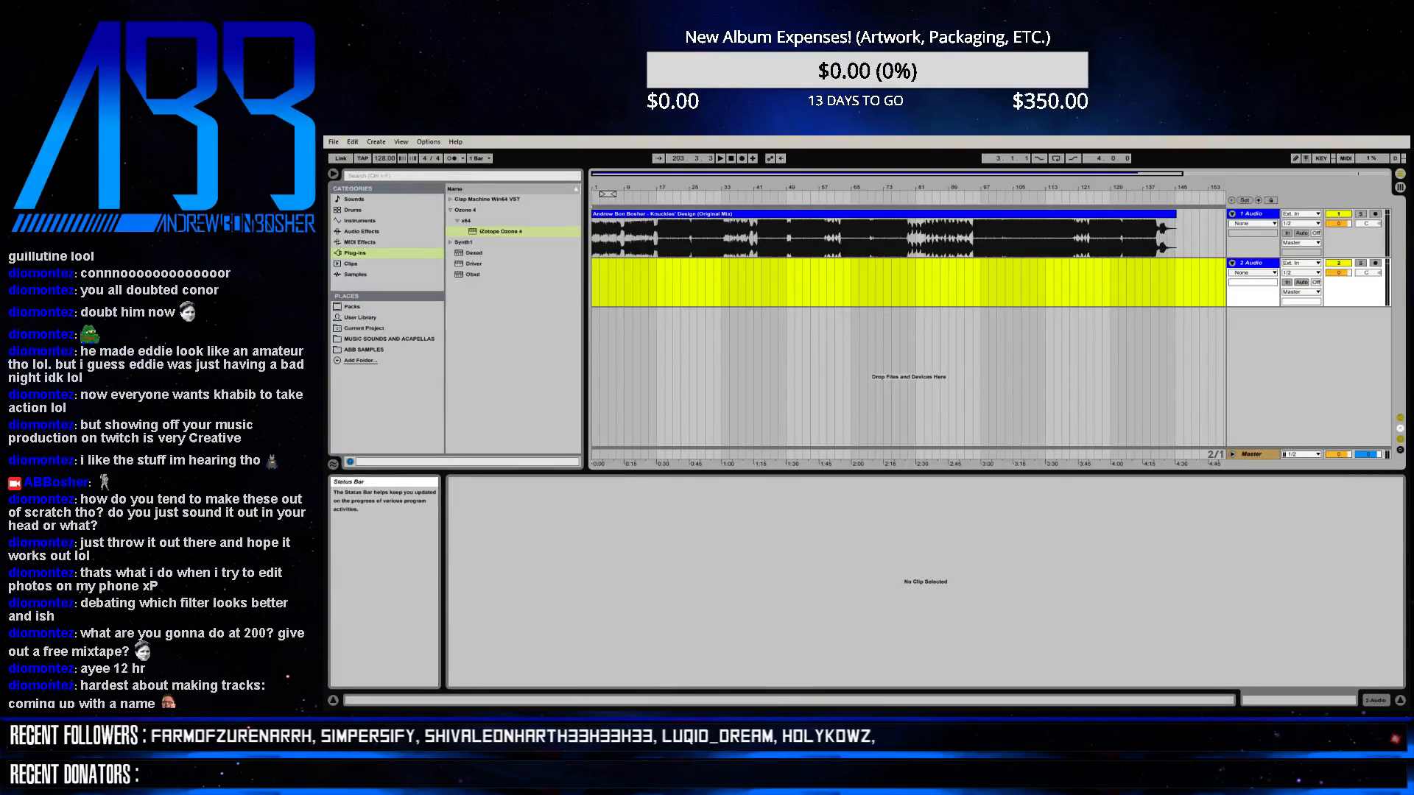
- Play the Knuckles' Design clip from its start and check its levels in the Session View mixer before returning to Arrangement View
key(alt+Tab)
key(alt+Tab)
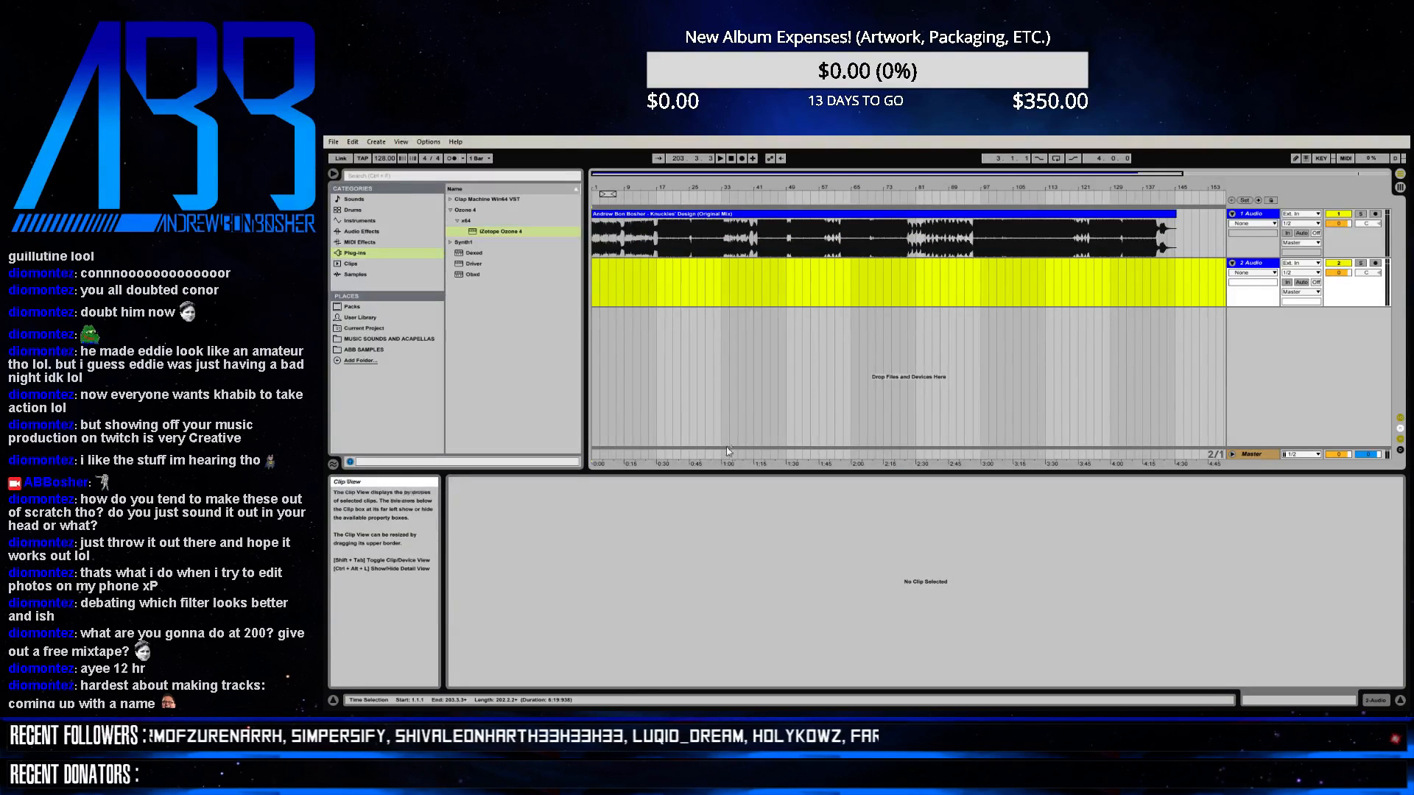
click(759, 215)
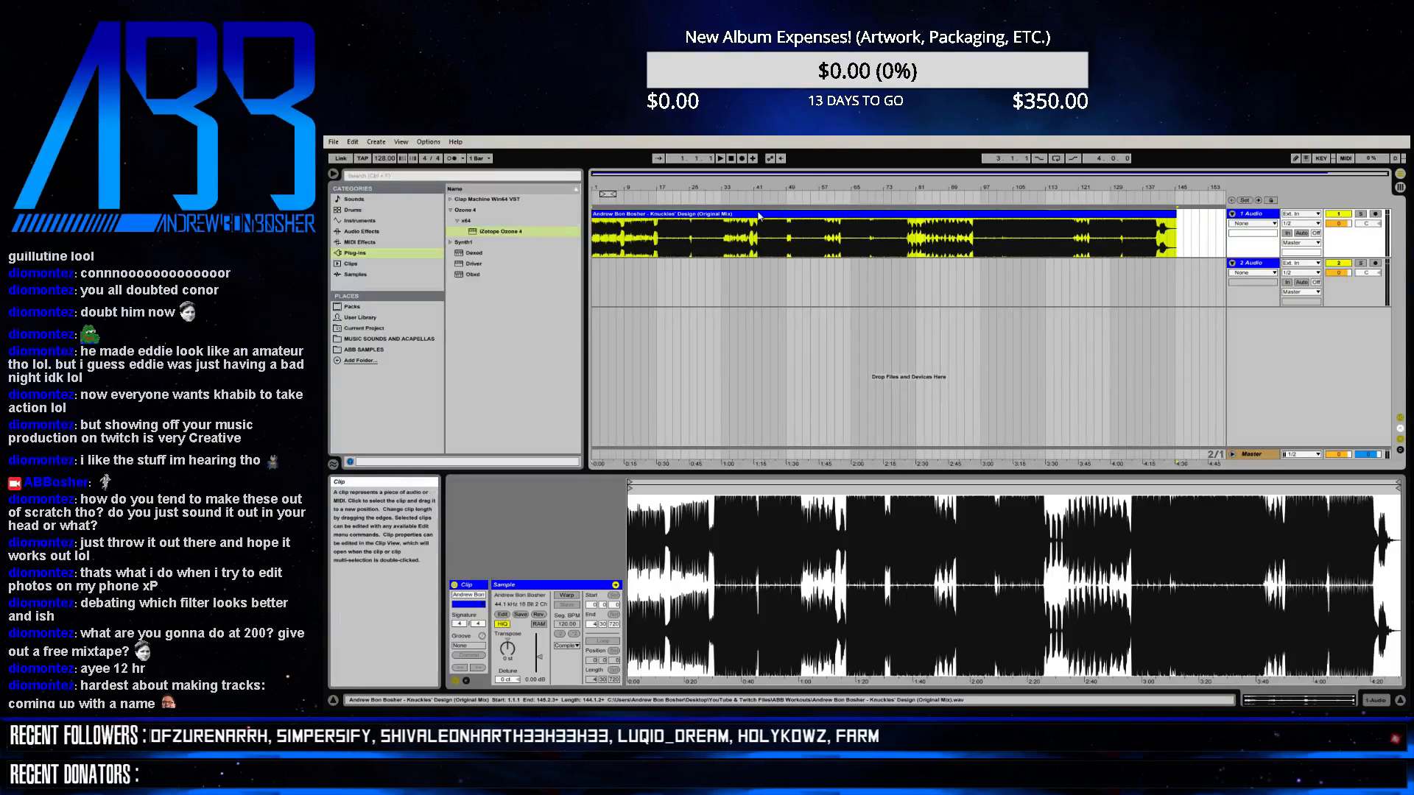
click(720, 159)
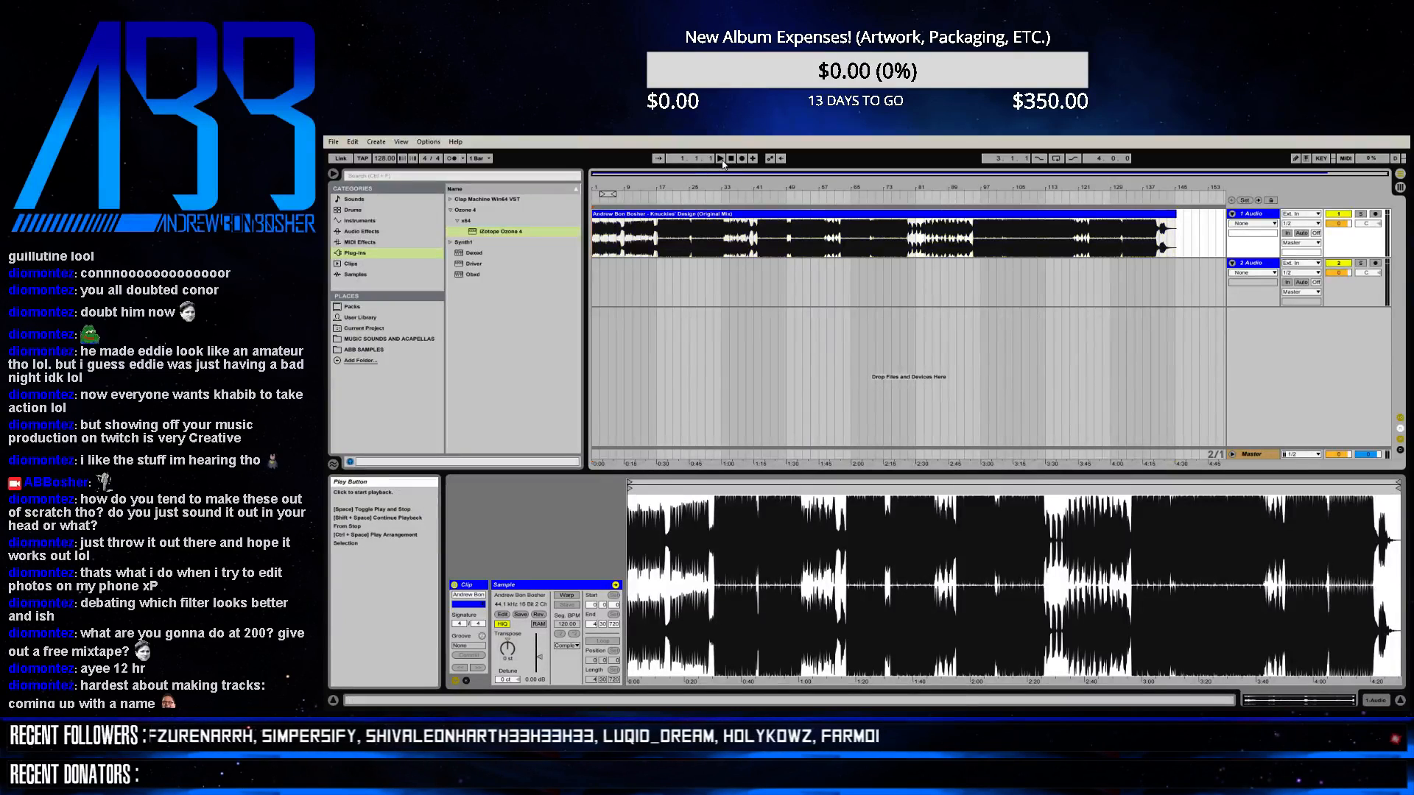
click(721, 159)
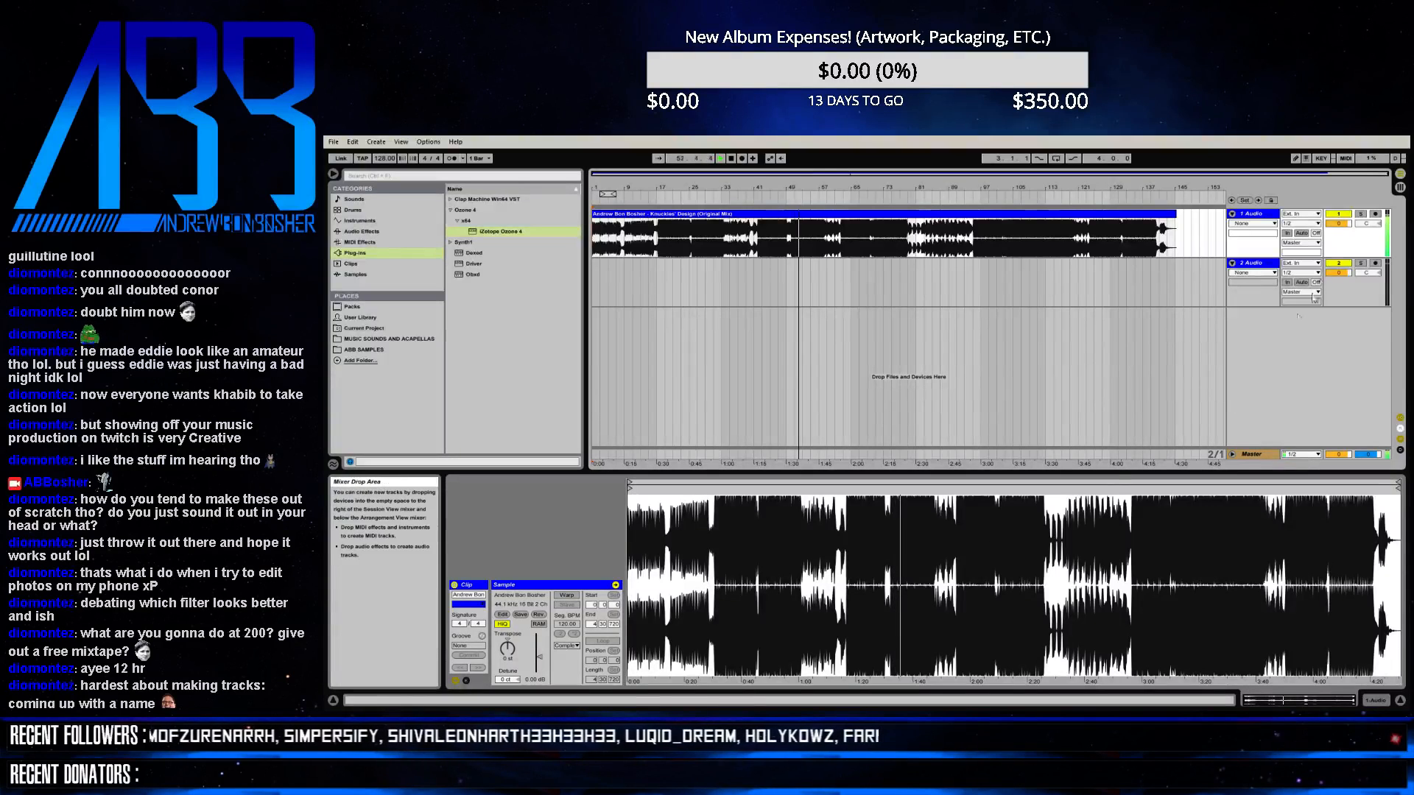
click(1399, 189)
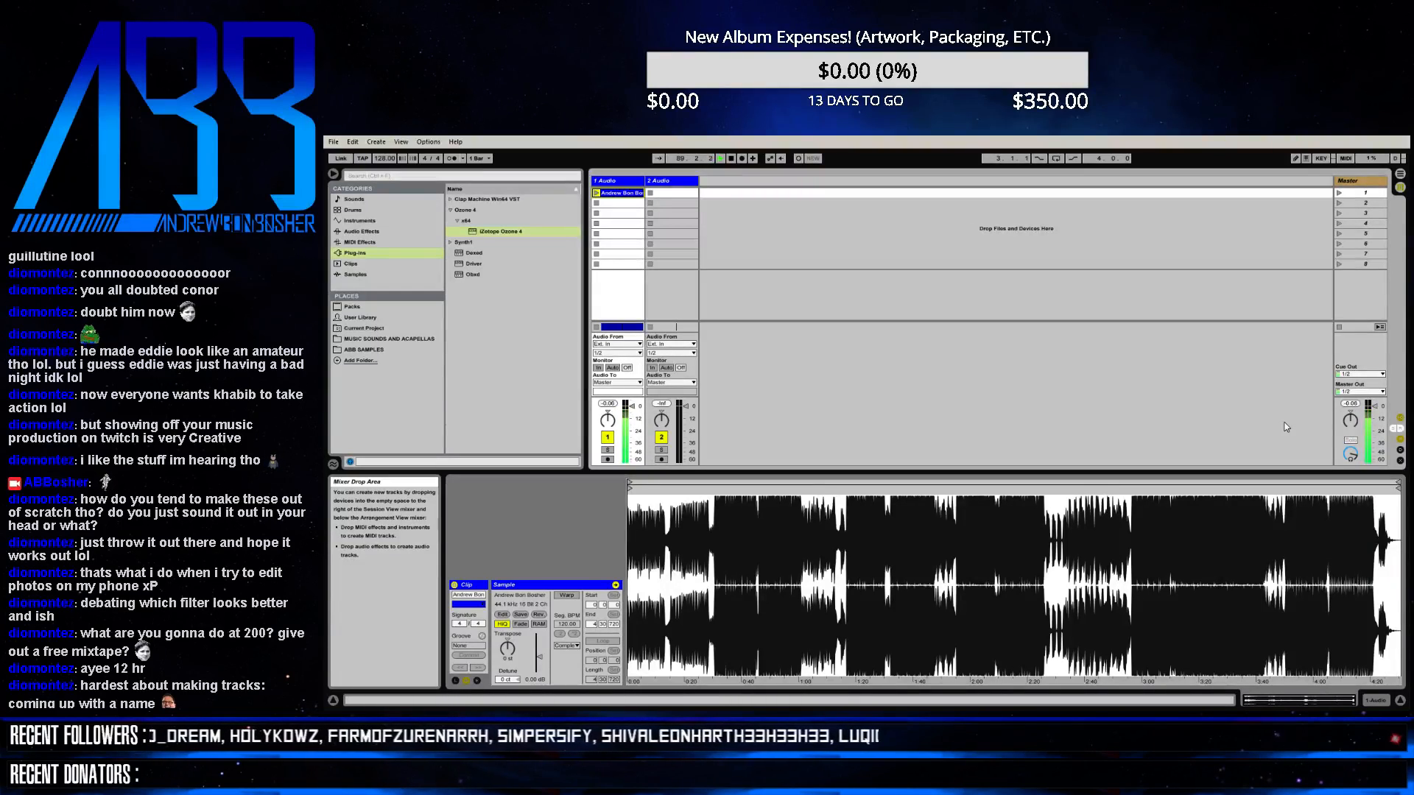
click(1401, 183)
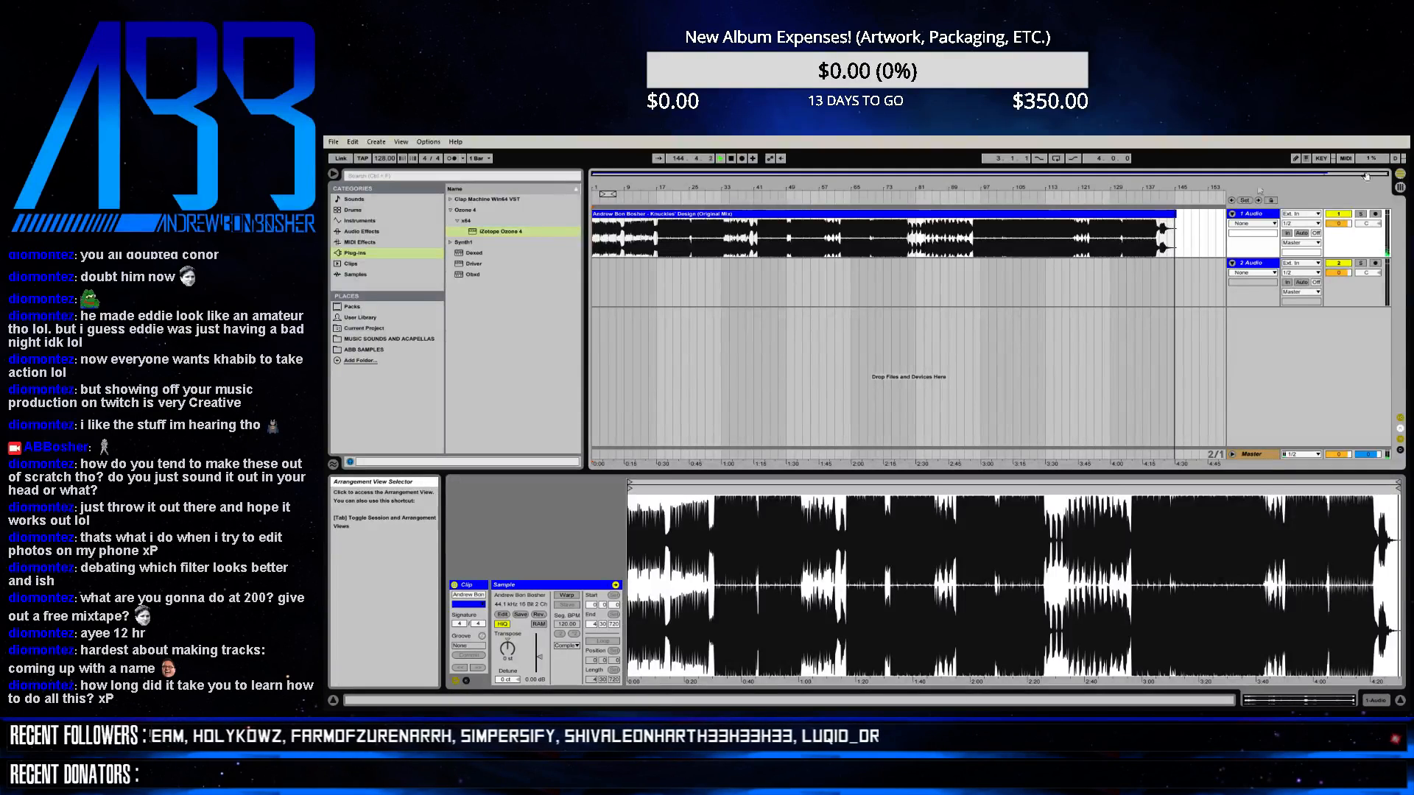
- Switch to the streaming software to check the live Music Production Capture scene
key(alt+Tab)
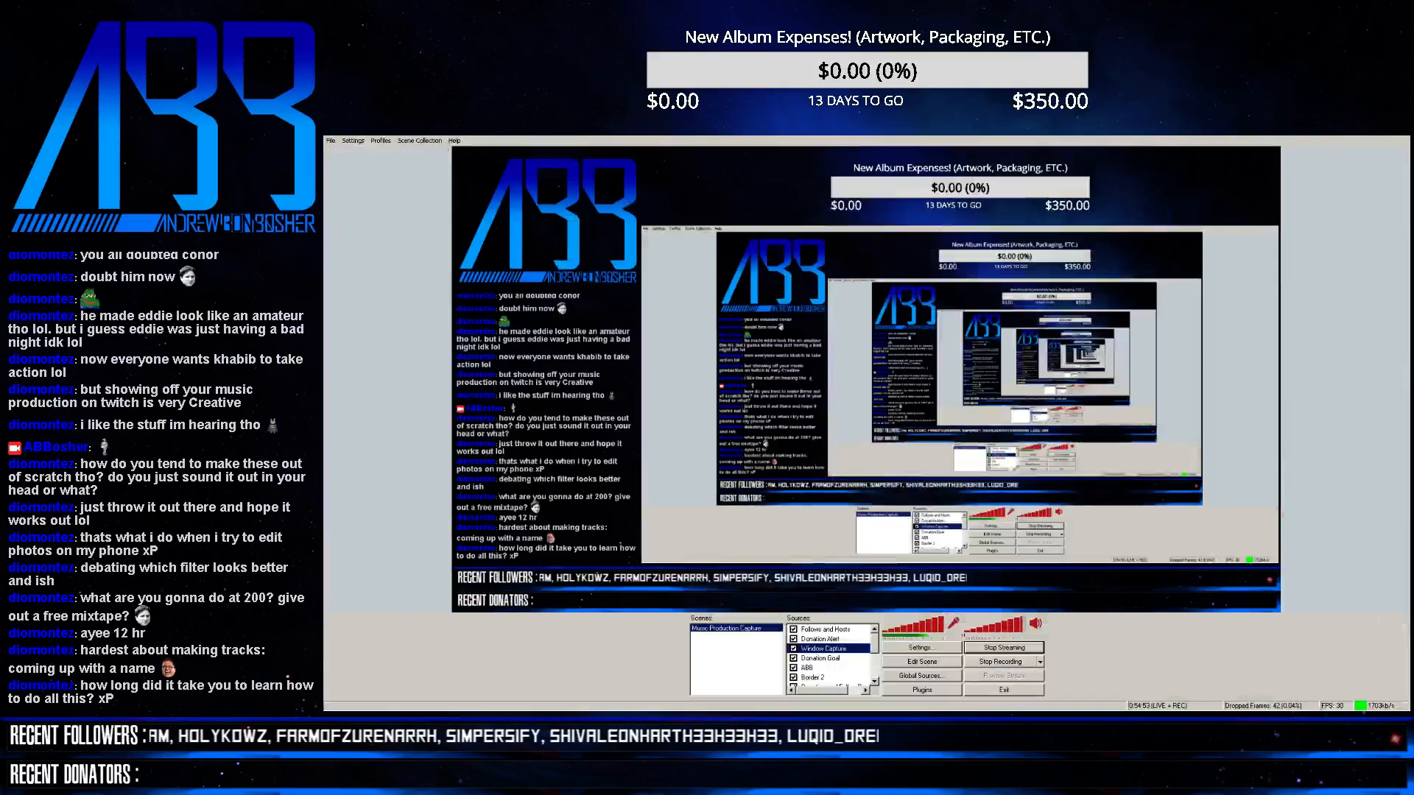
key(alt+Tab)
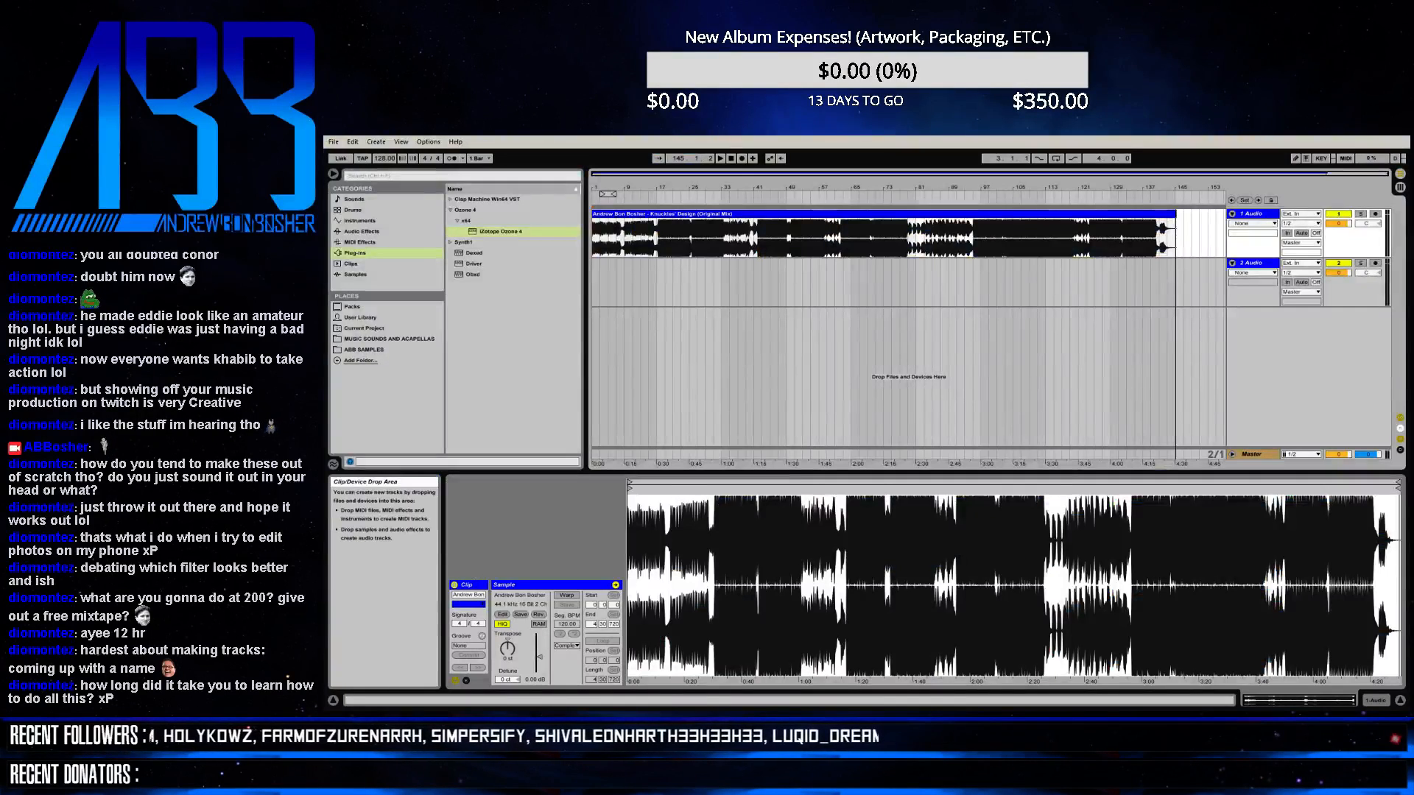
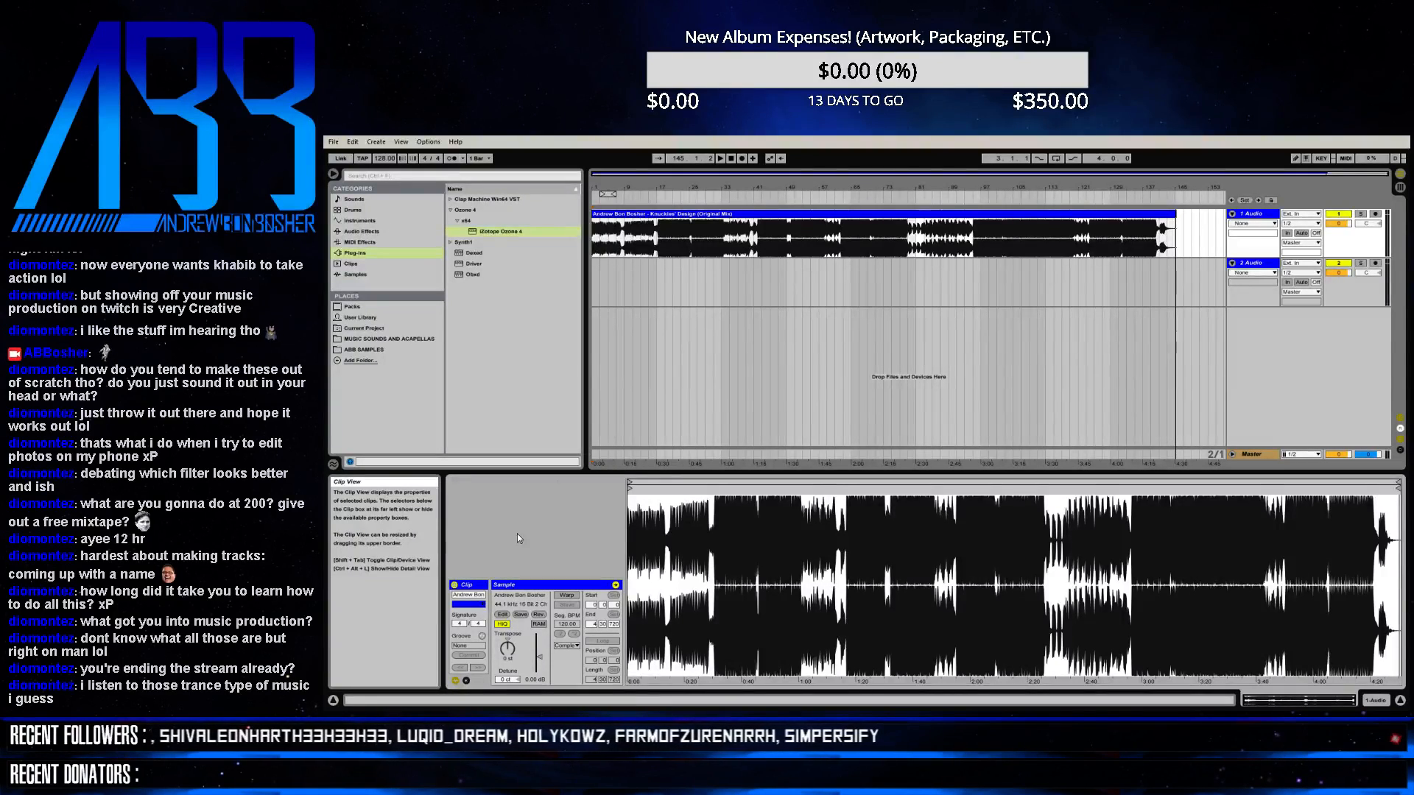
click(606, 368)
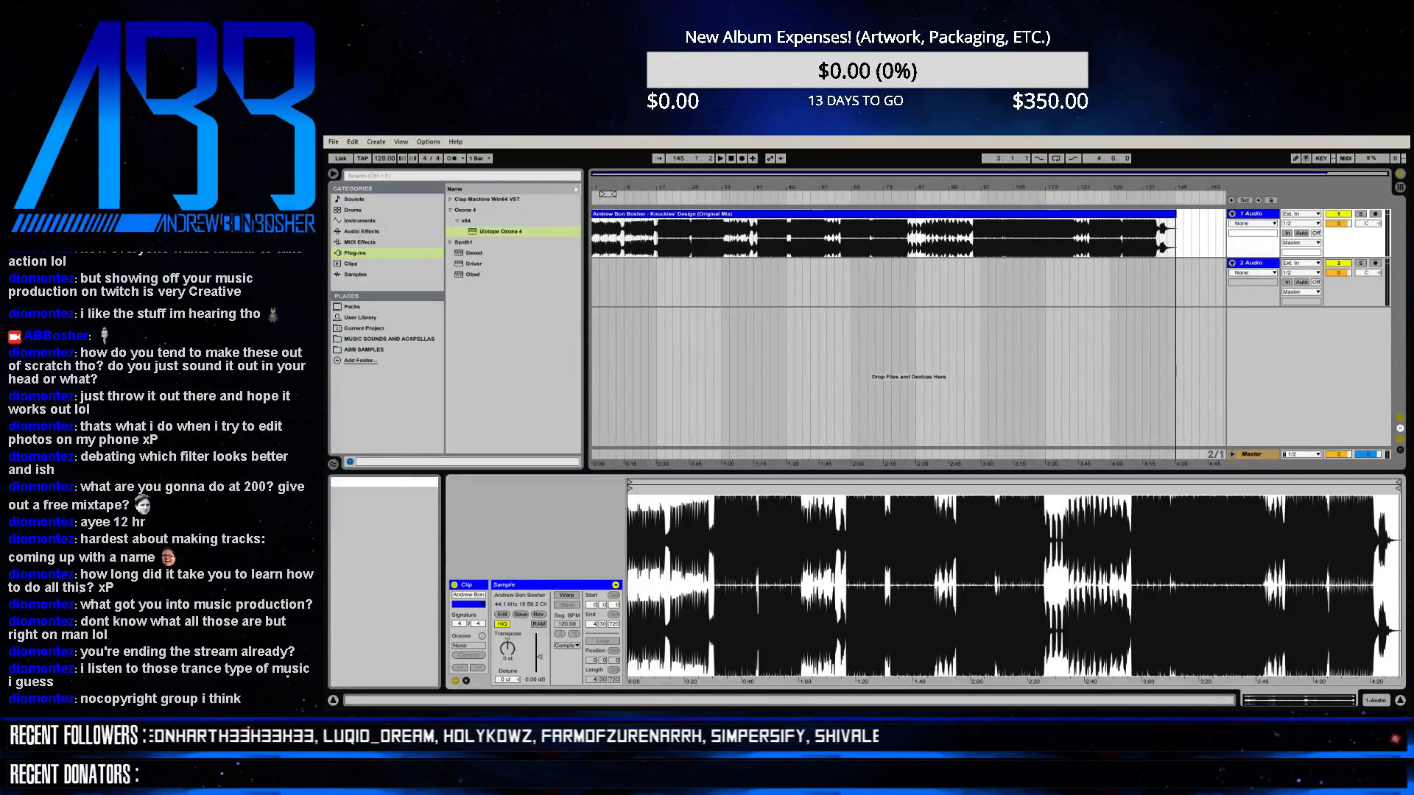
key(alt+Tab)
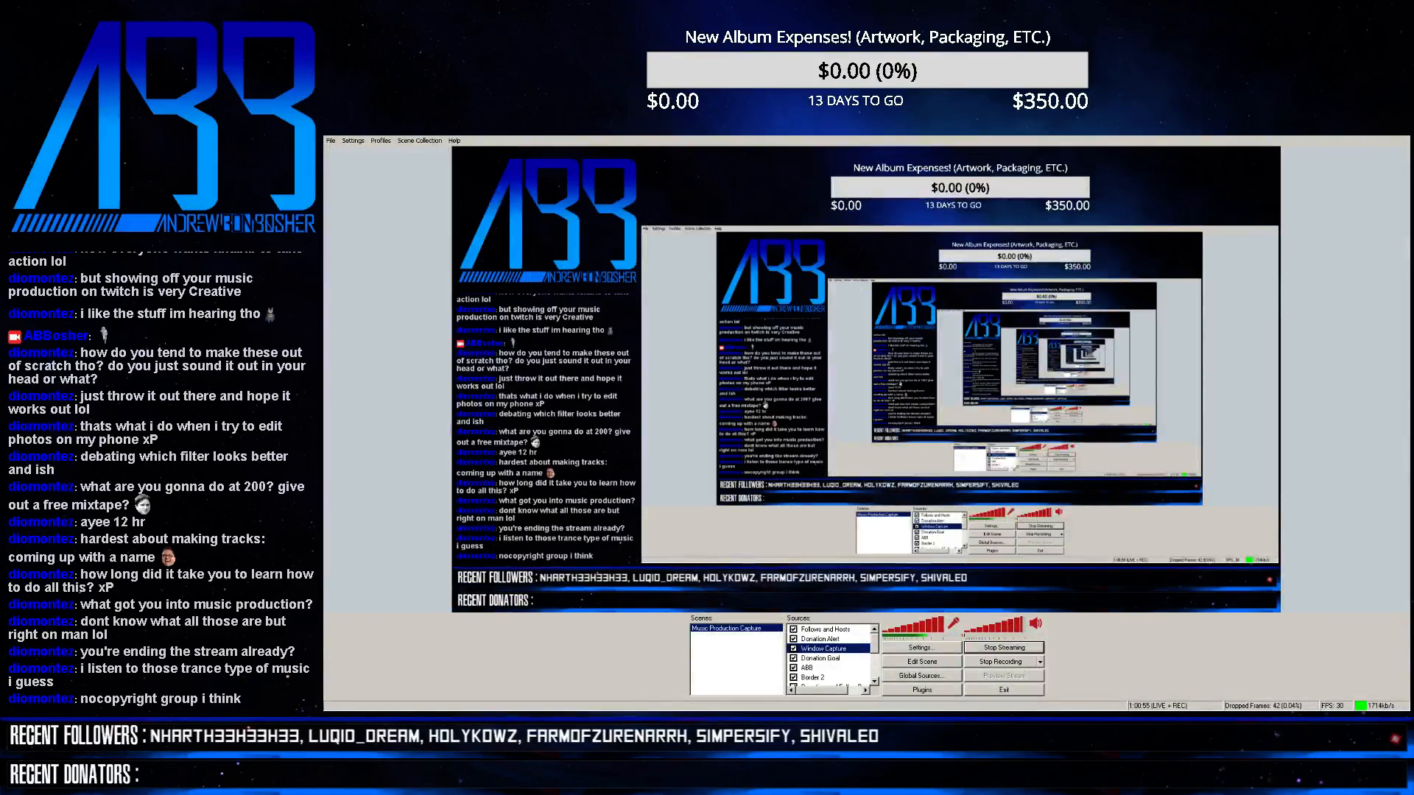